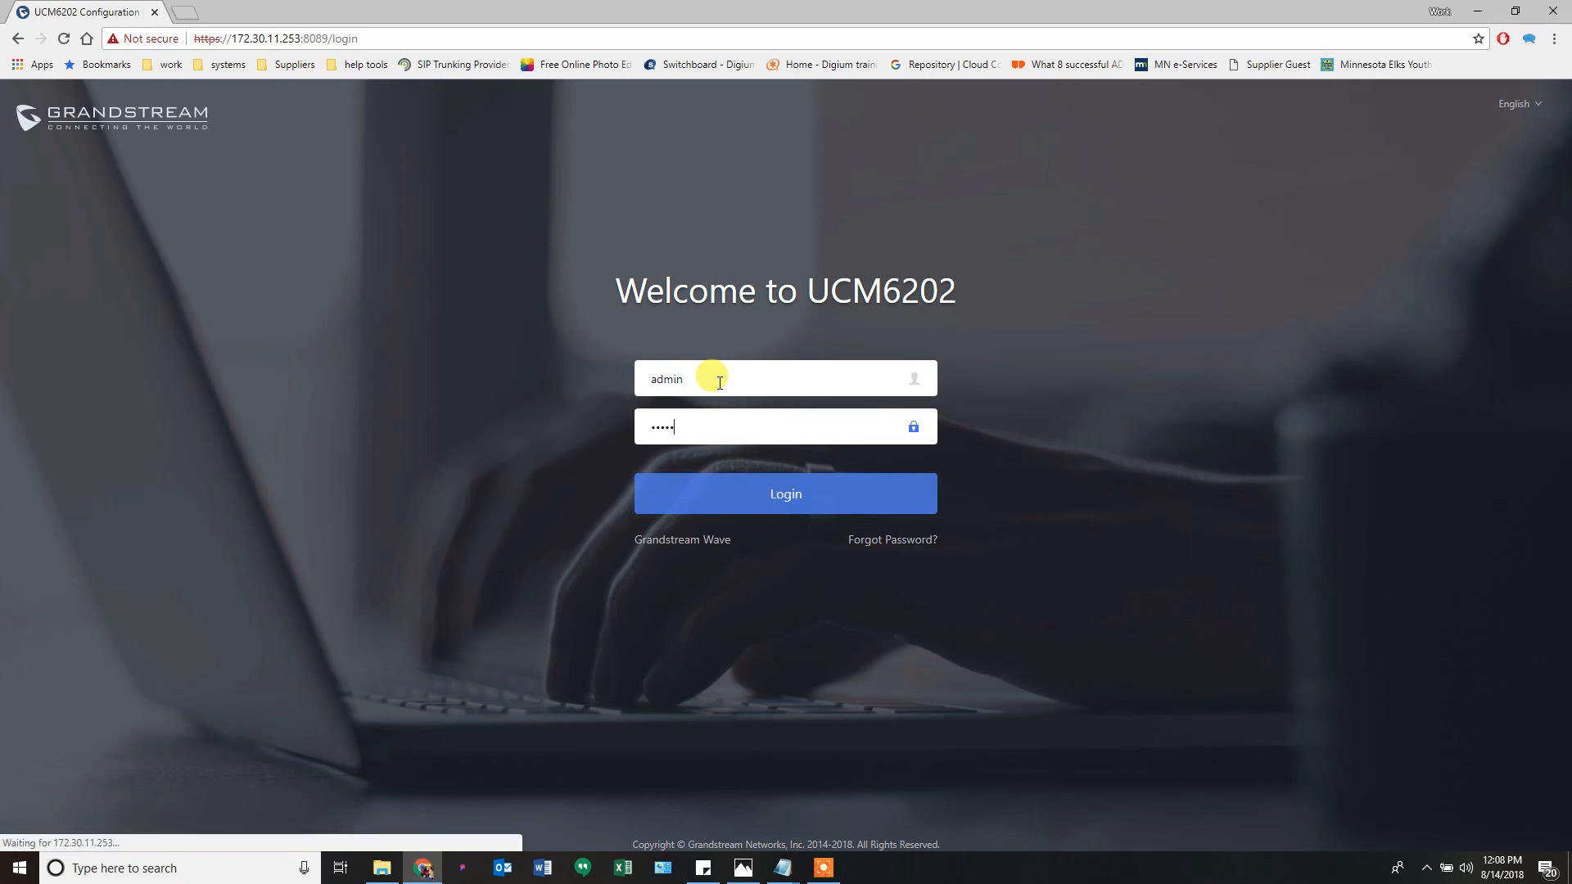
- Sign in as administrator, then launch the Setup Wizard from the dashboard
key(Return)
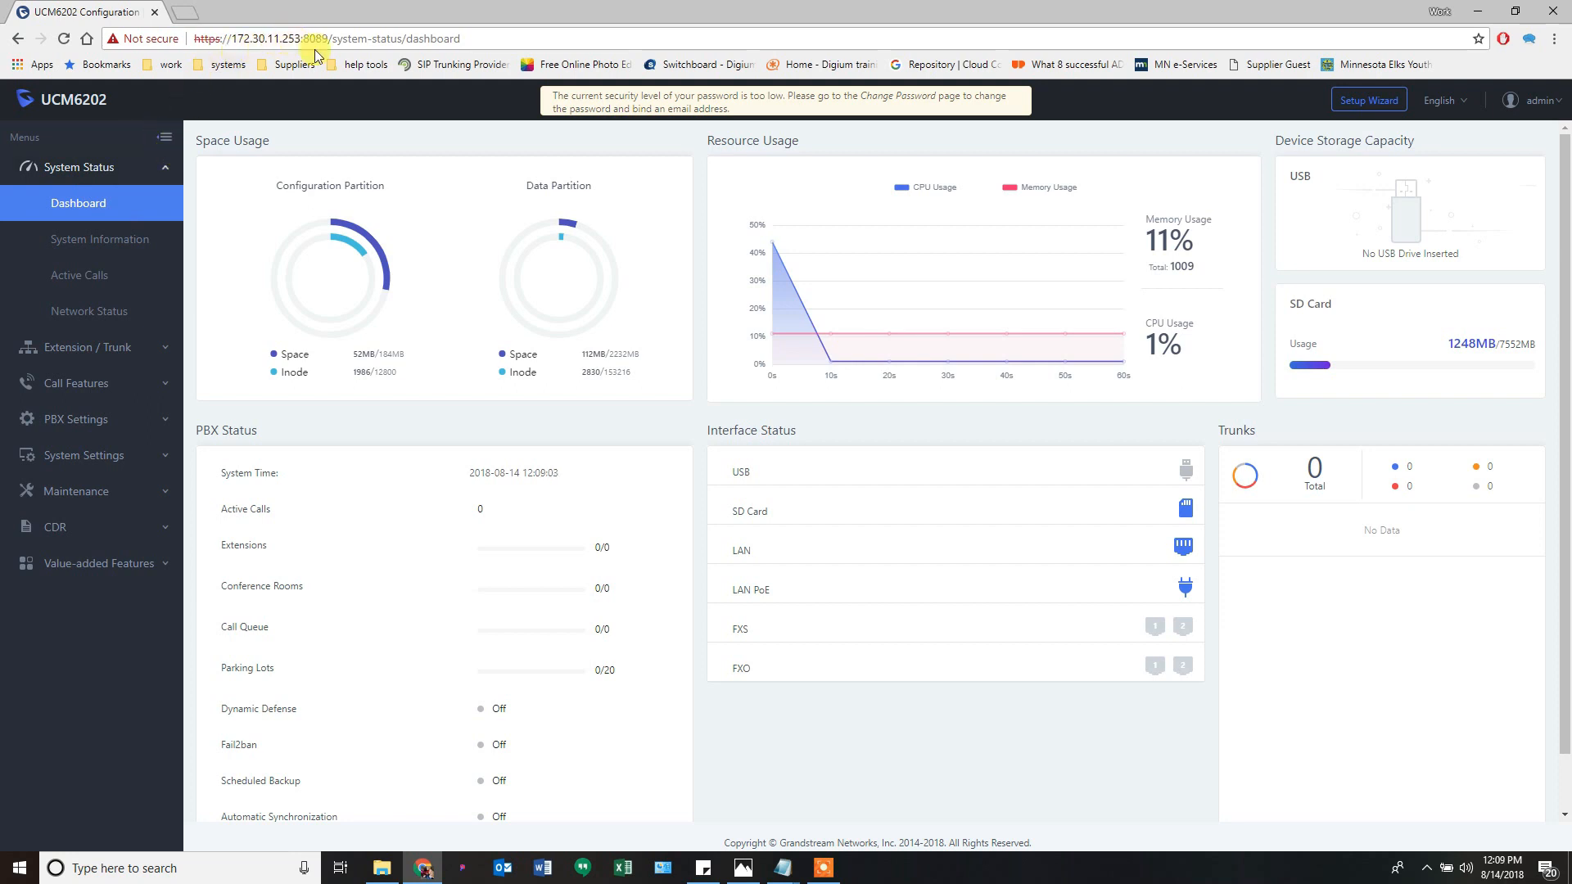
click(1373, 105)
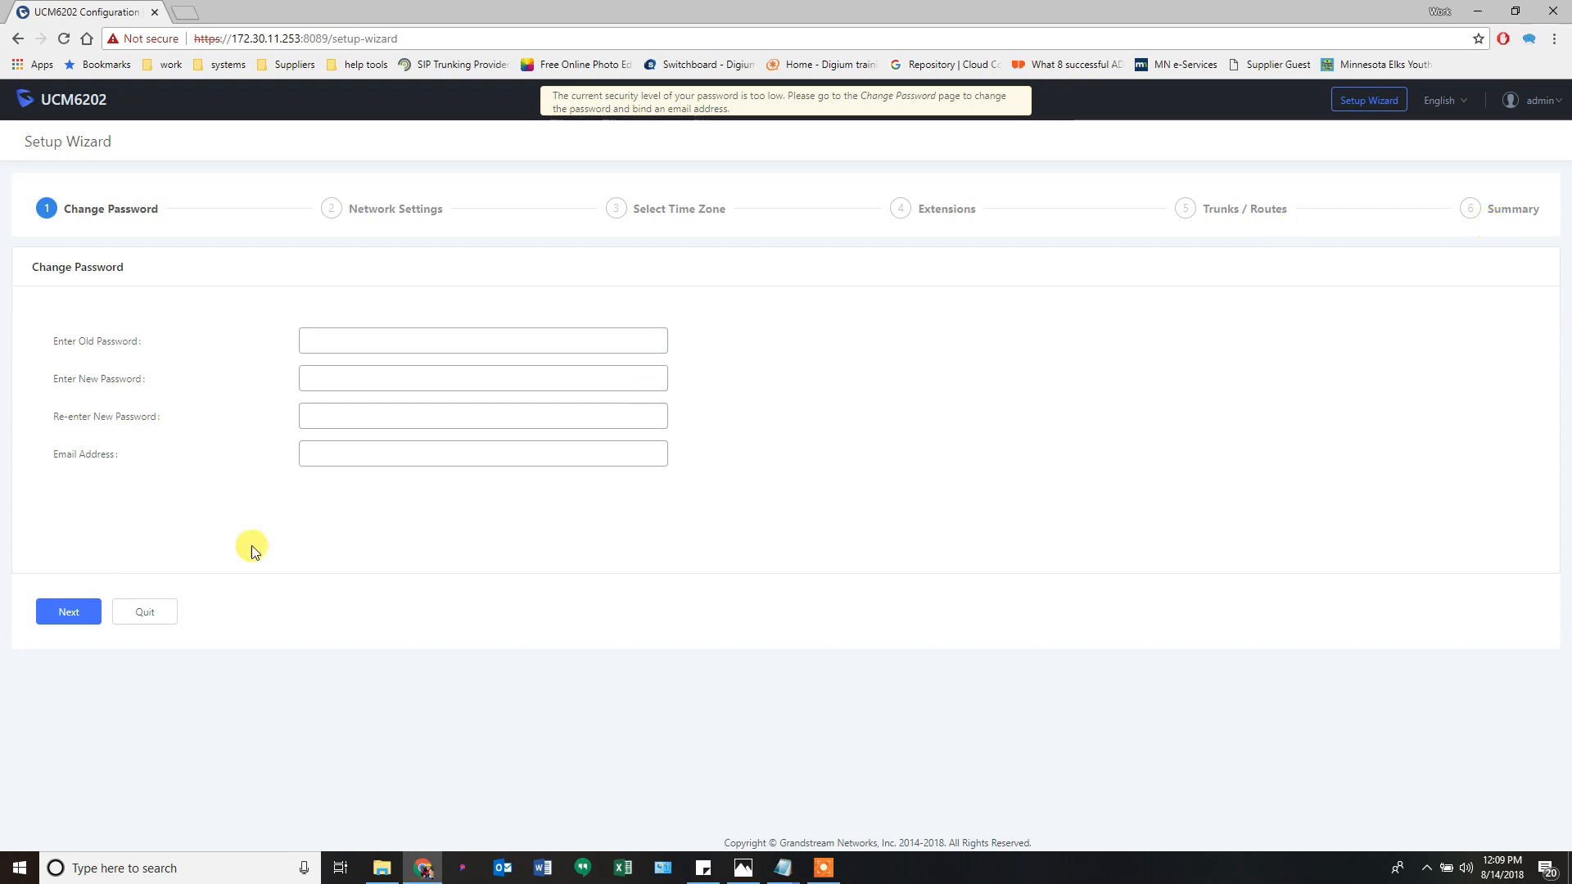
- Quit the Setup Wizard without changes and confirm leaving it
click(145, 613)
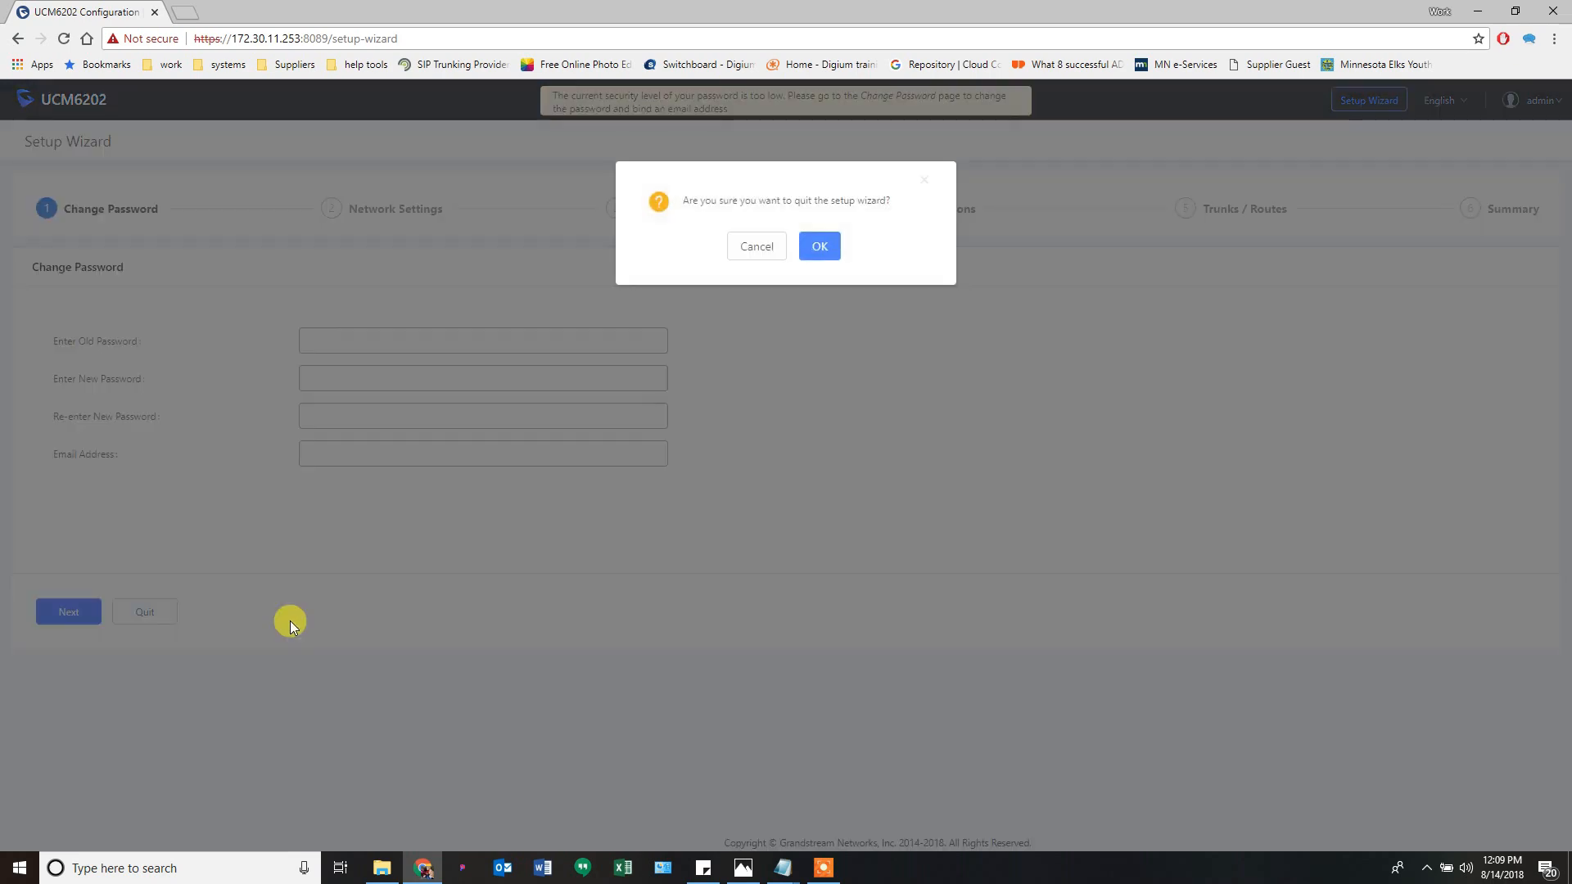
click(821, 249)
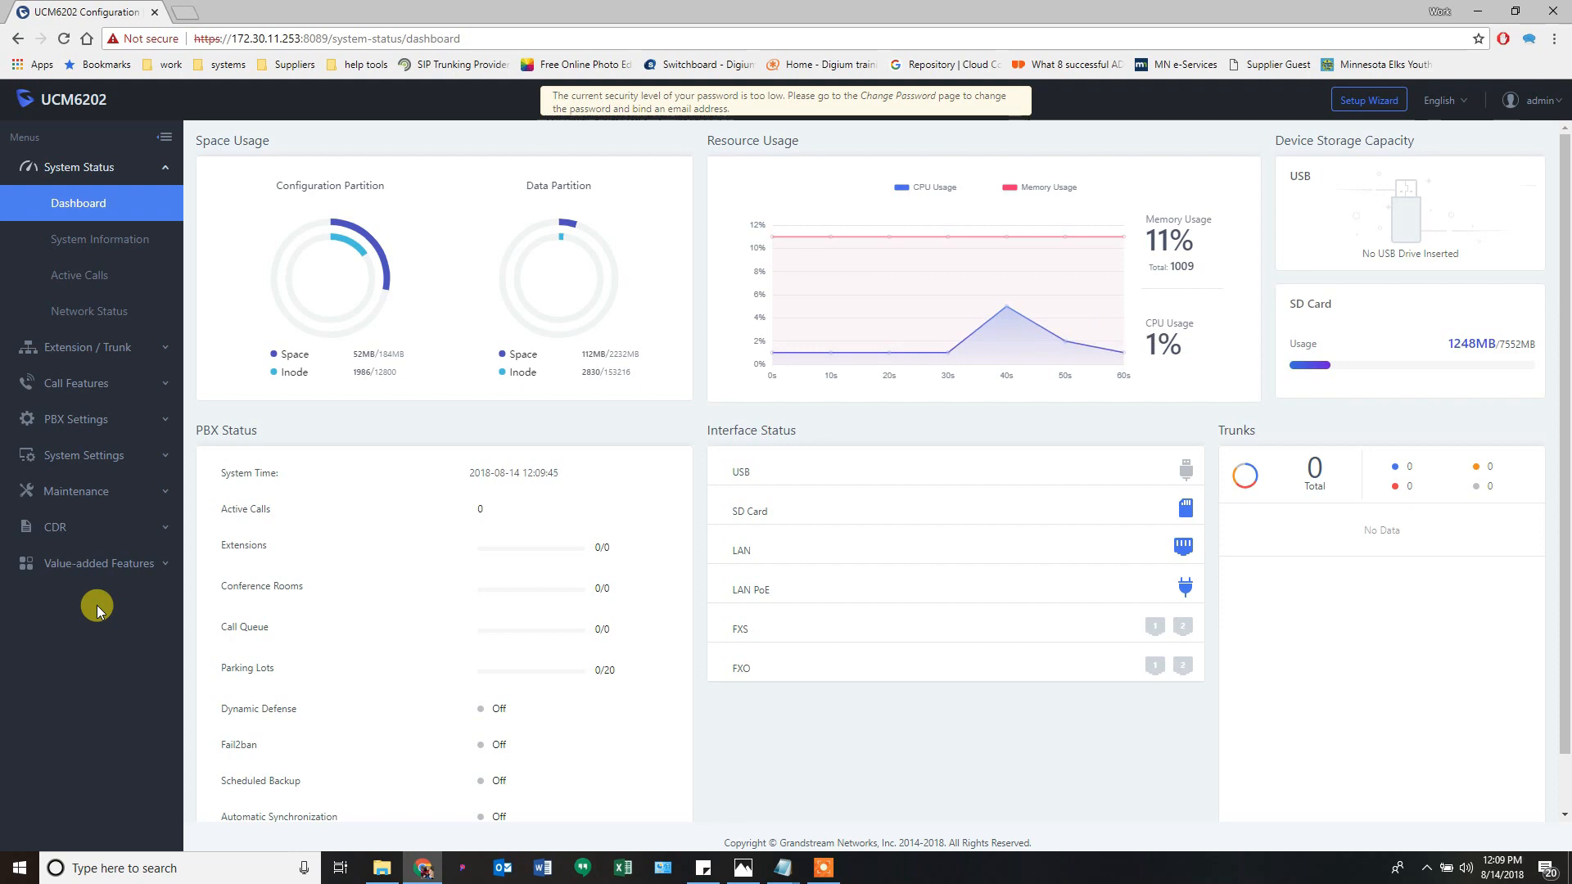
click(165, 172)
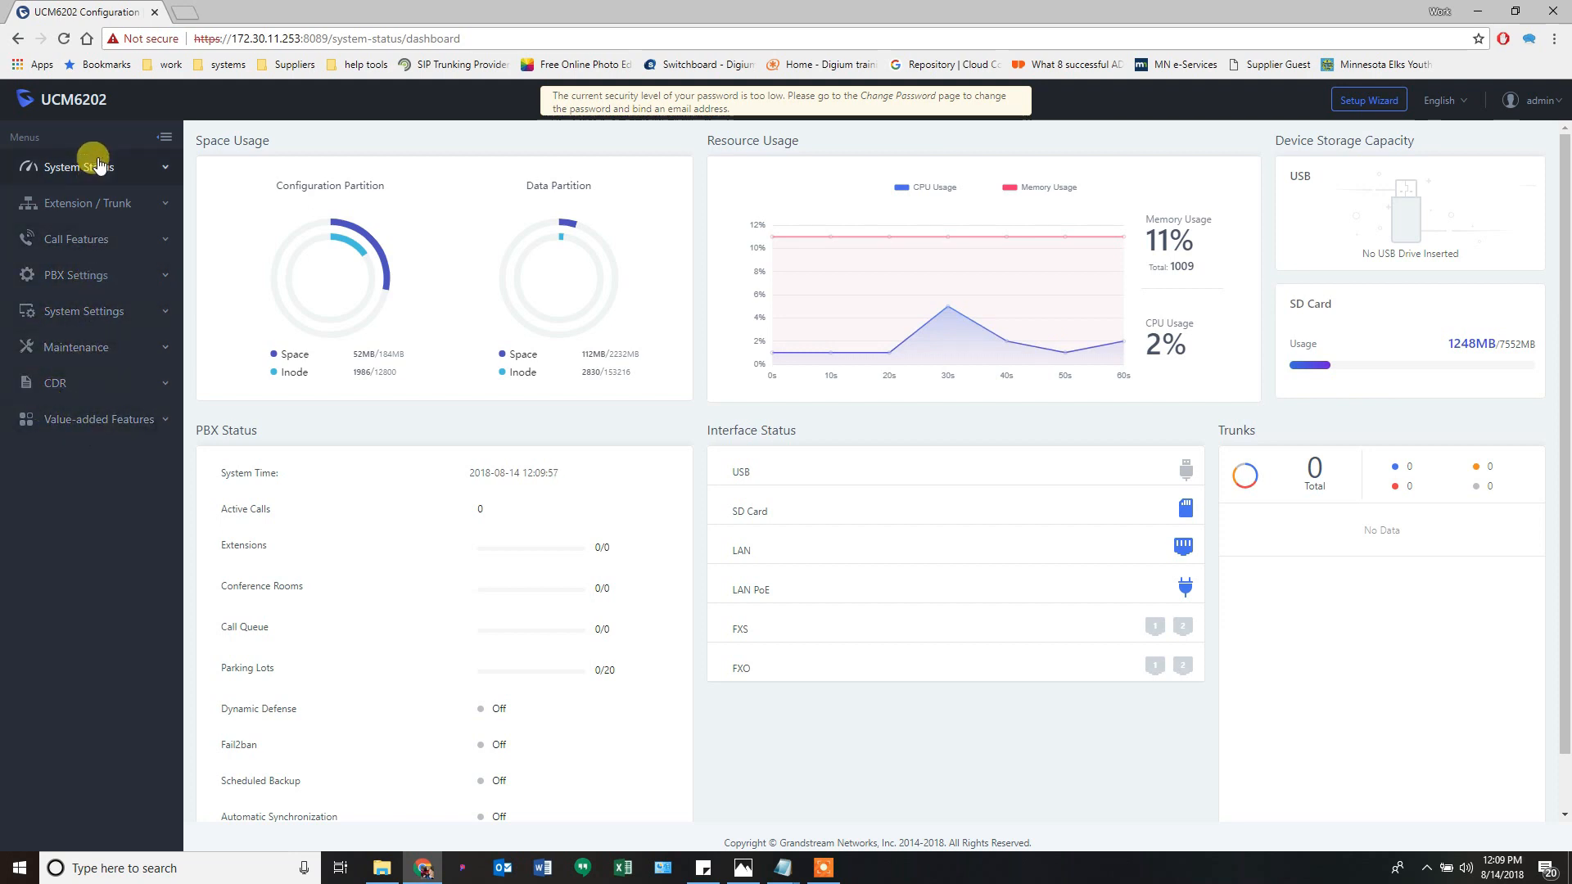
click(162, 138)
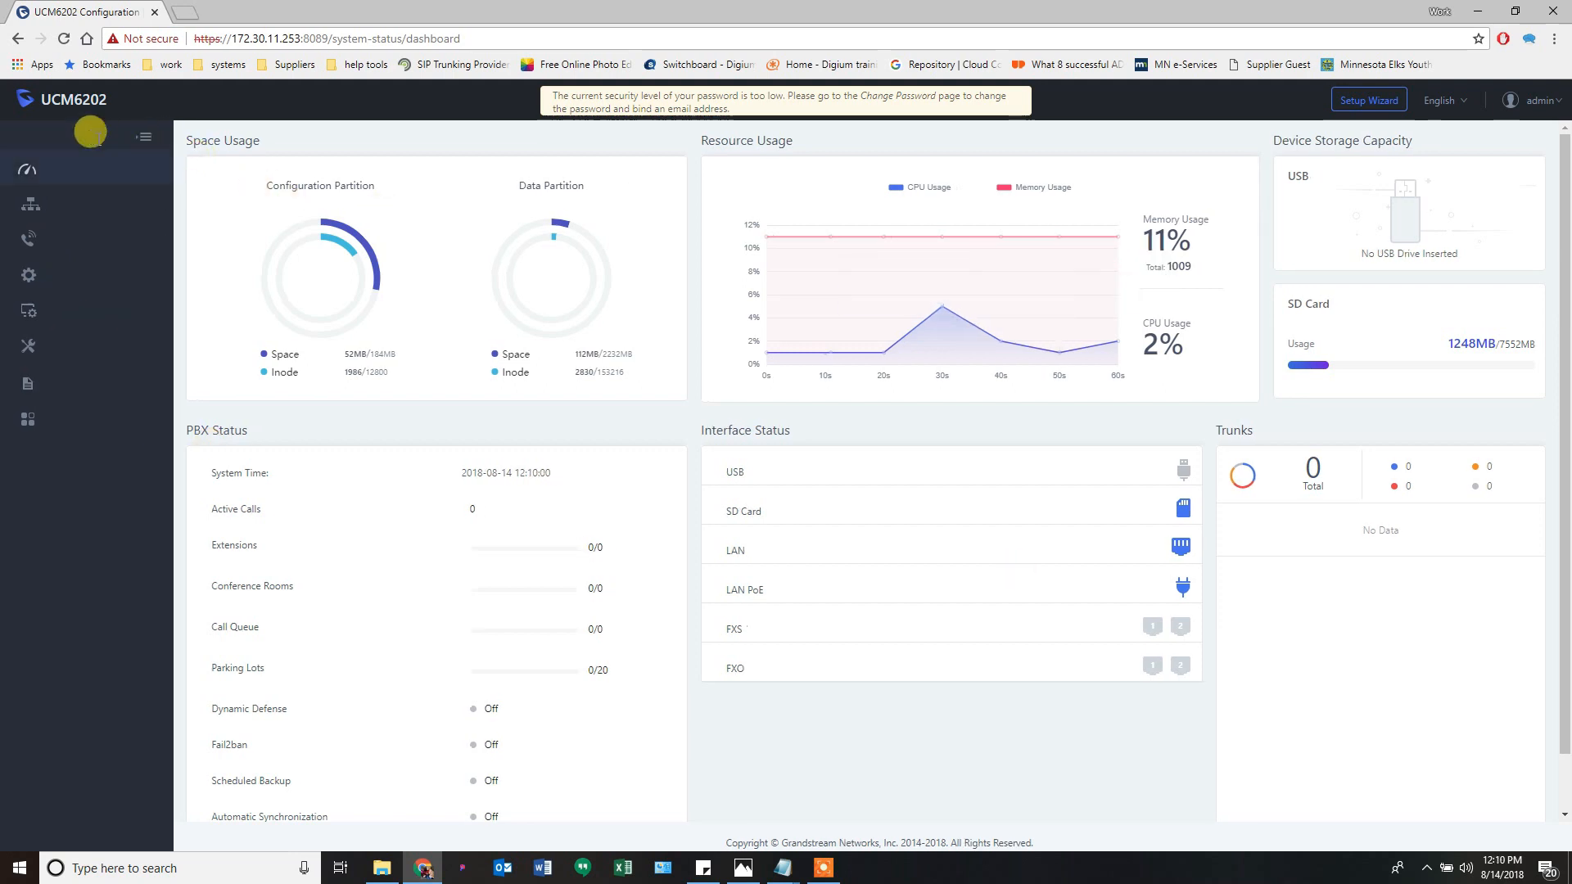
mouse_move(12, 404)
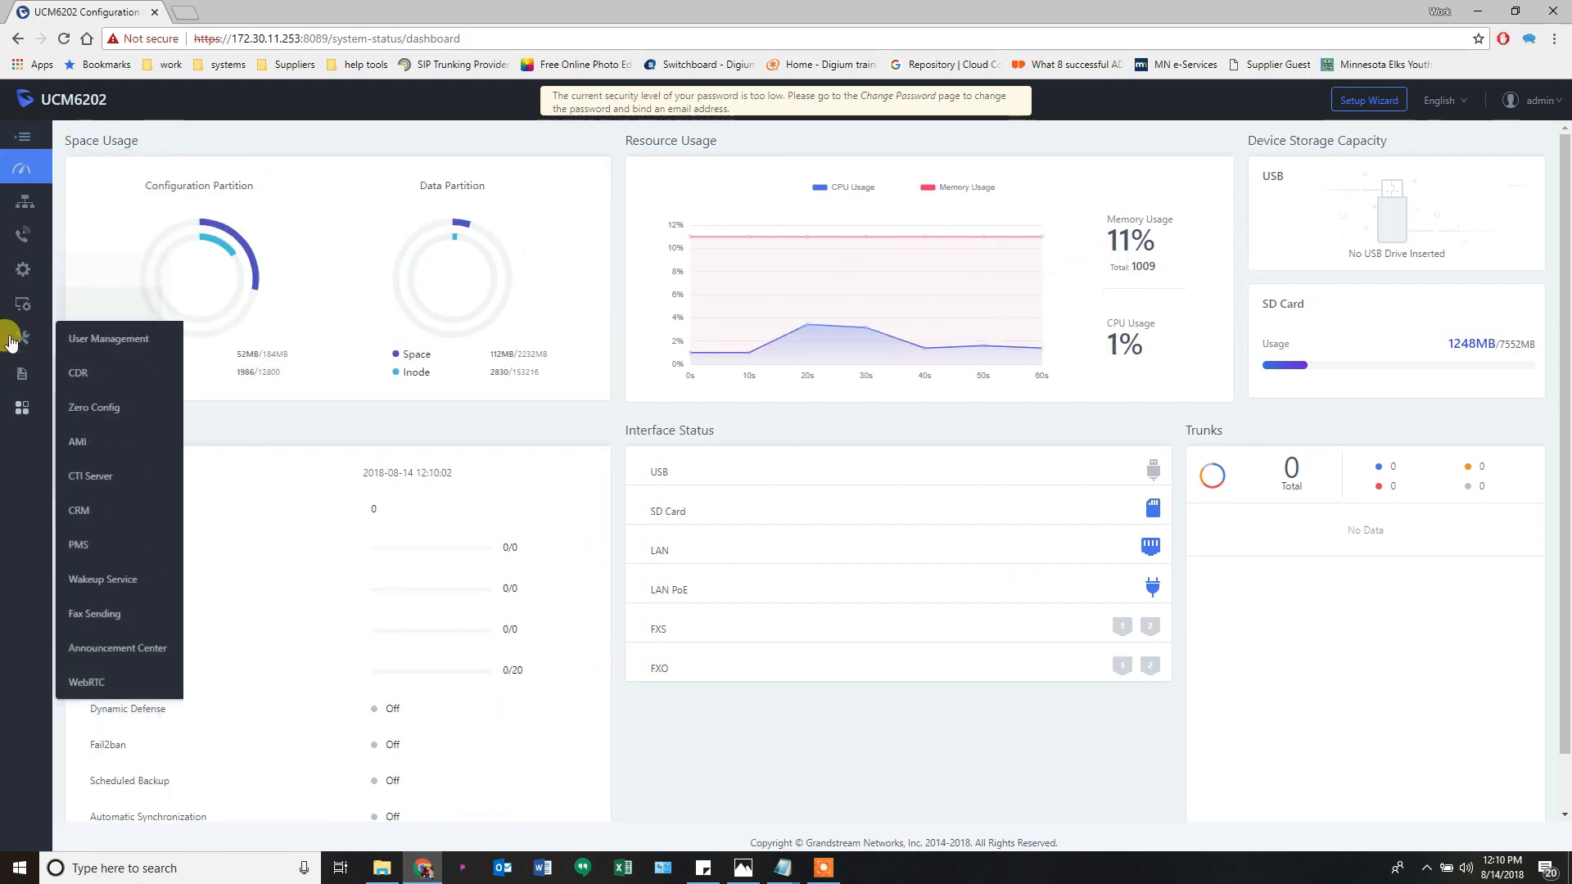
mouse_move(16, 175)
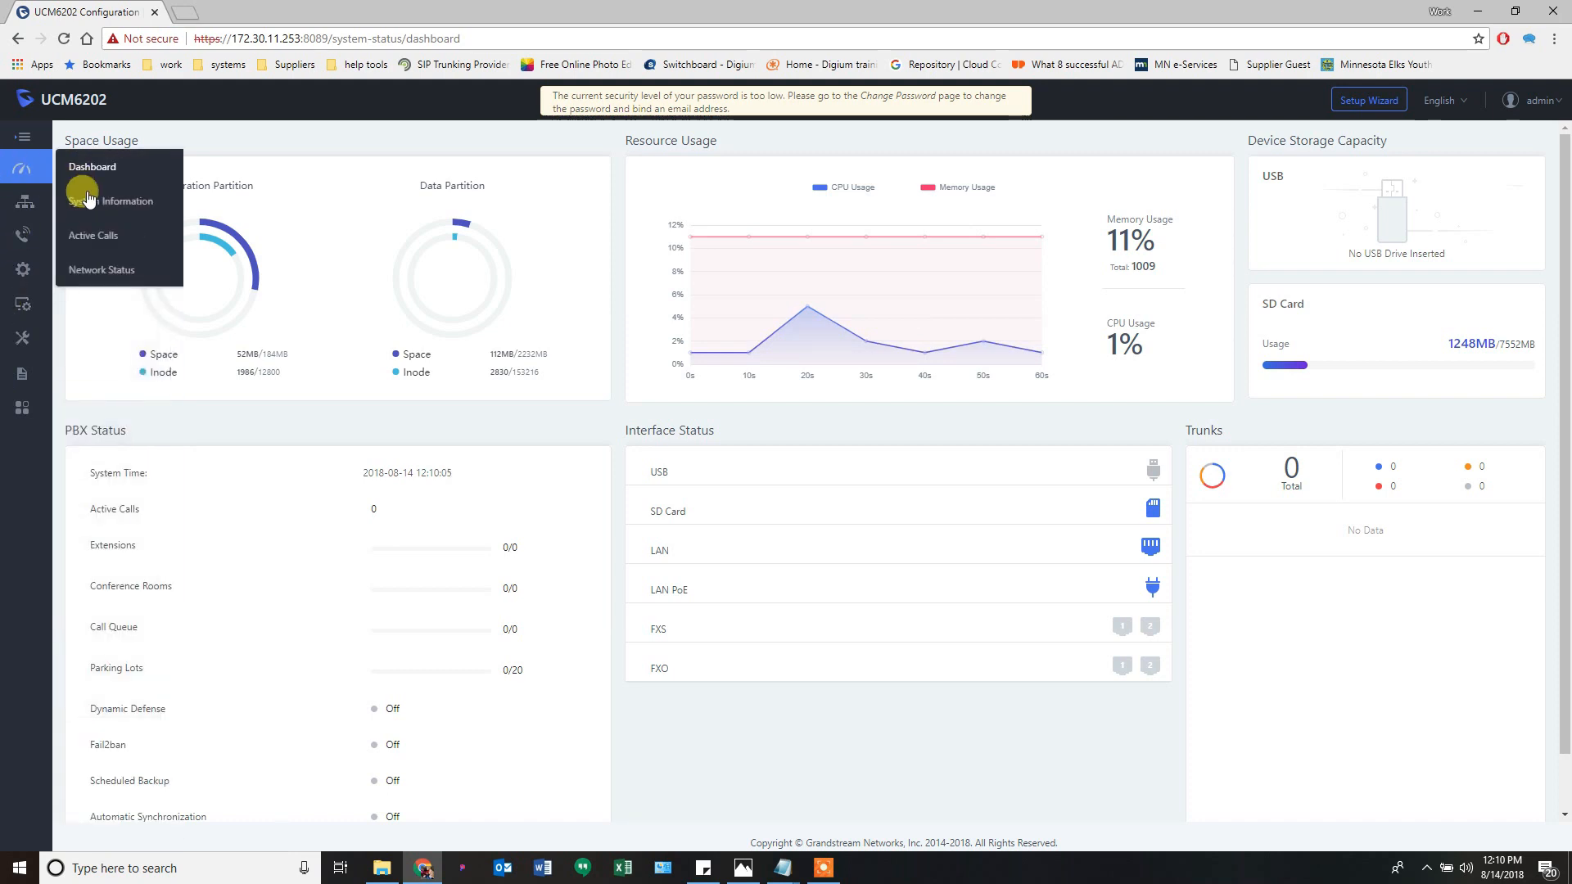
click(22, 141)
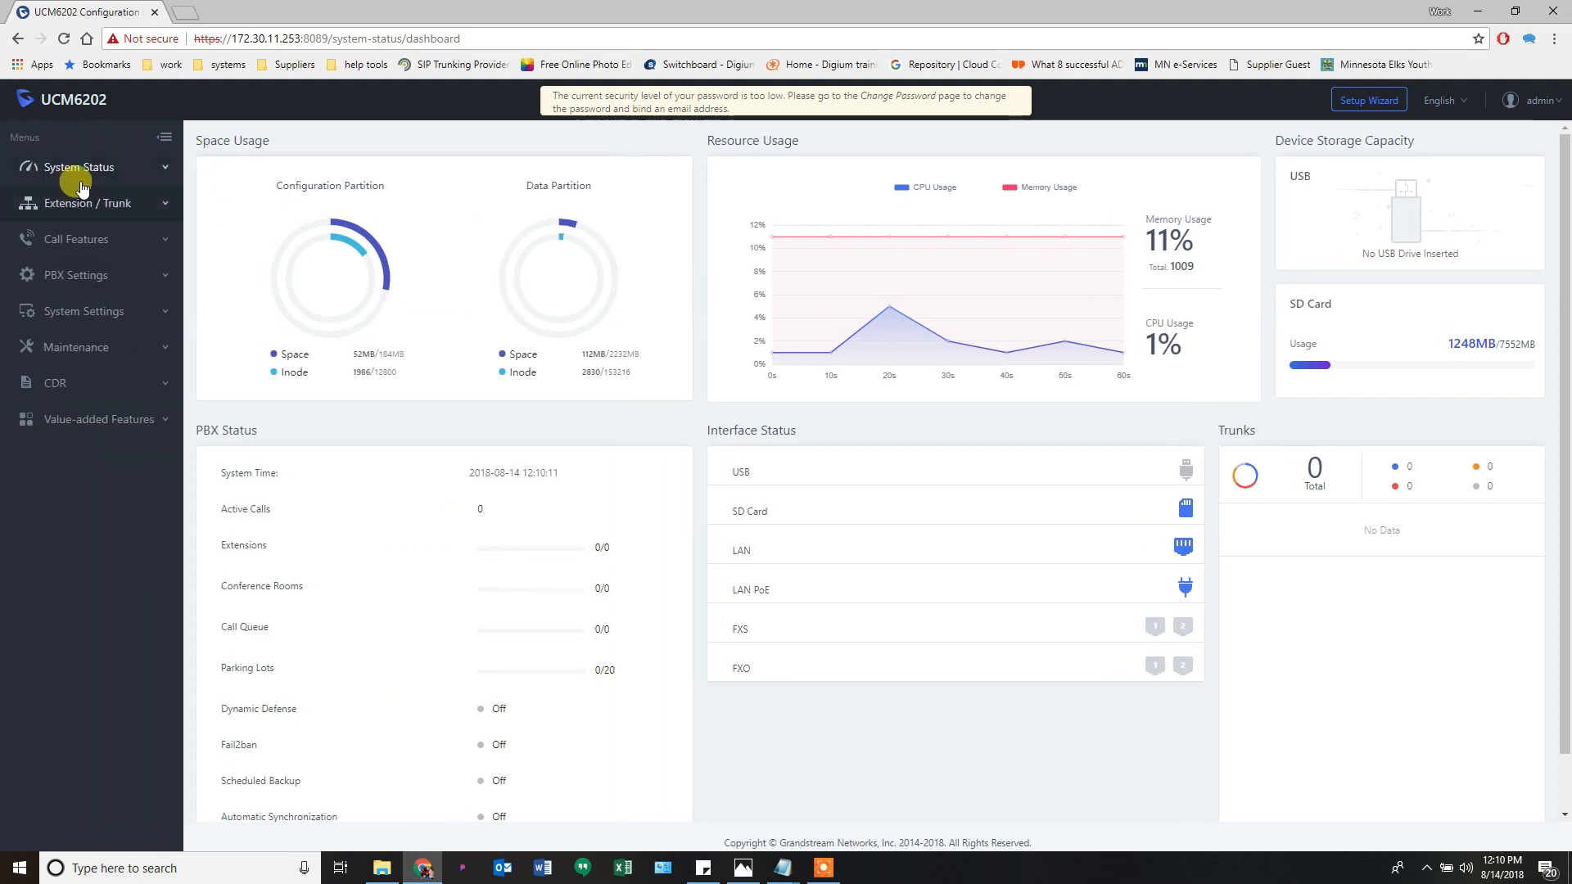
click(108, 167)
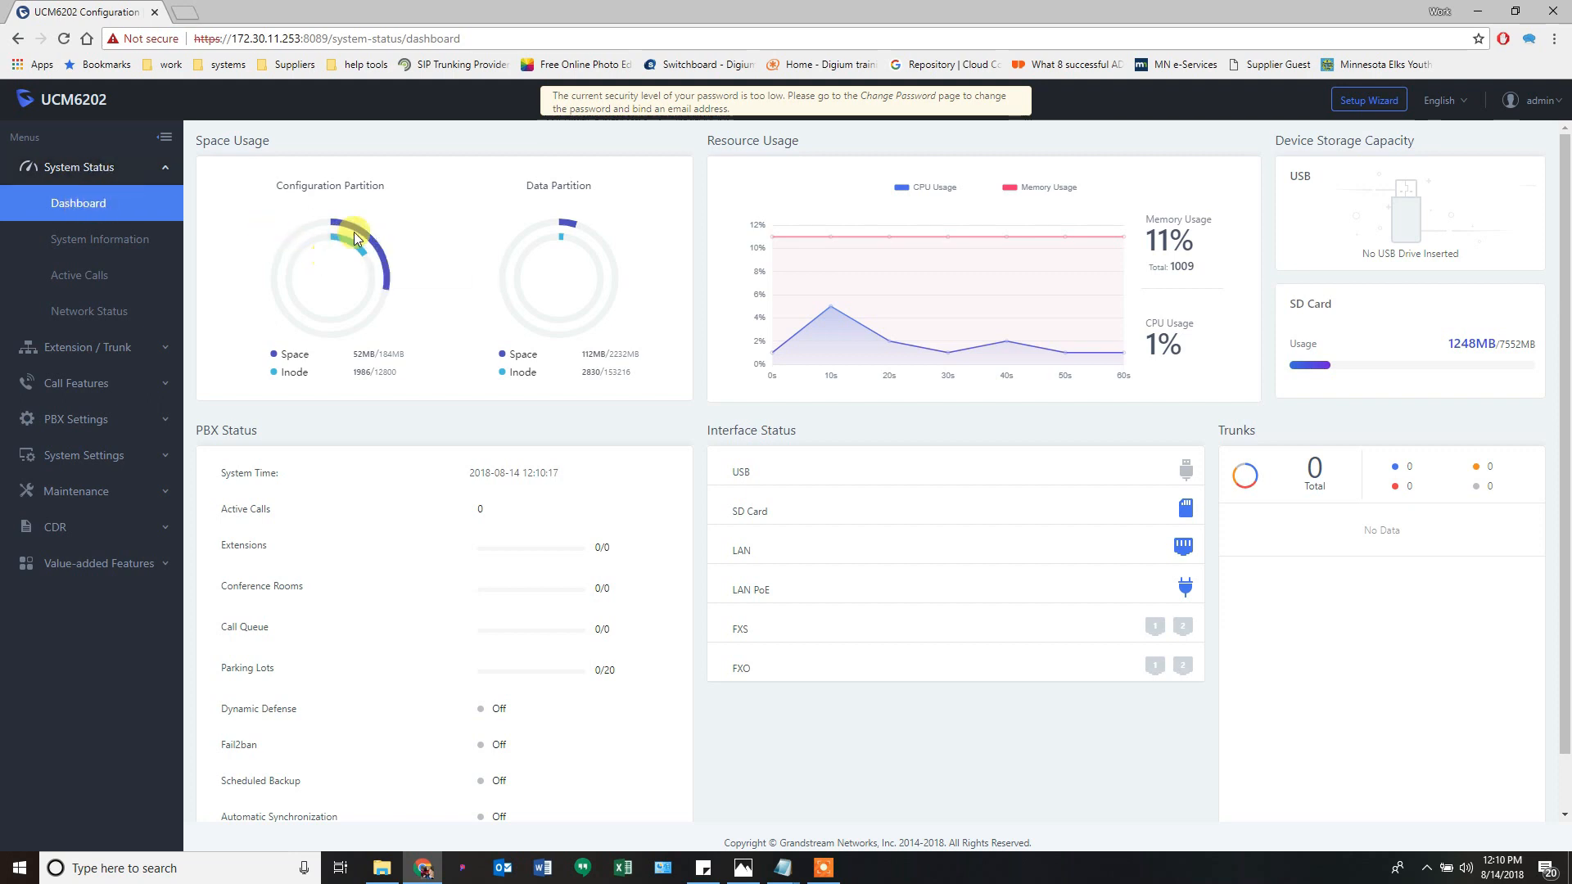
mouse_move(384, 273)
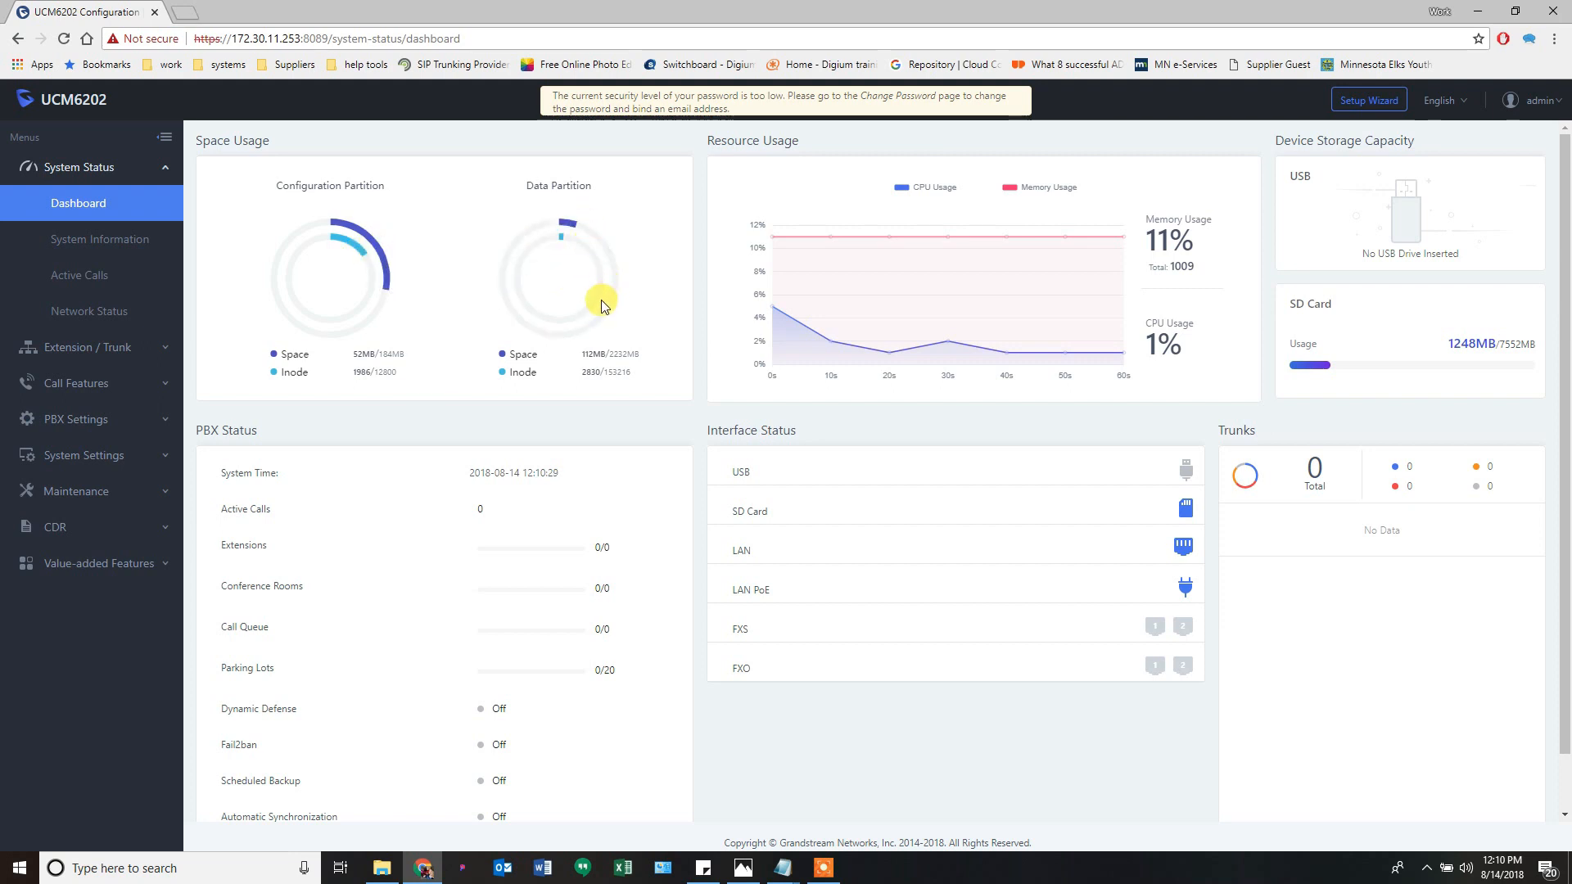
mouse_move(363, 311)
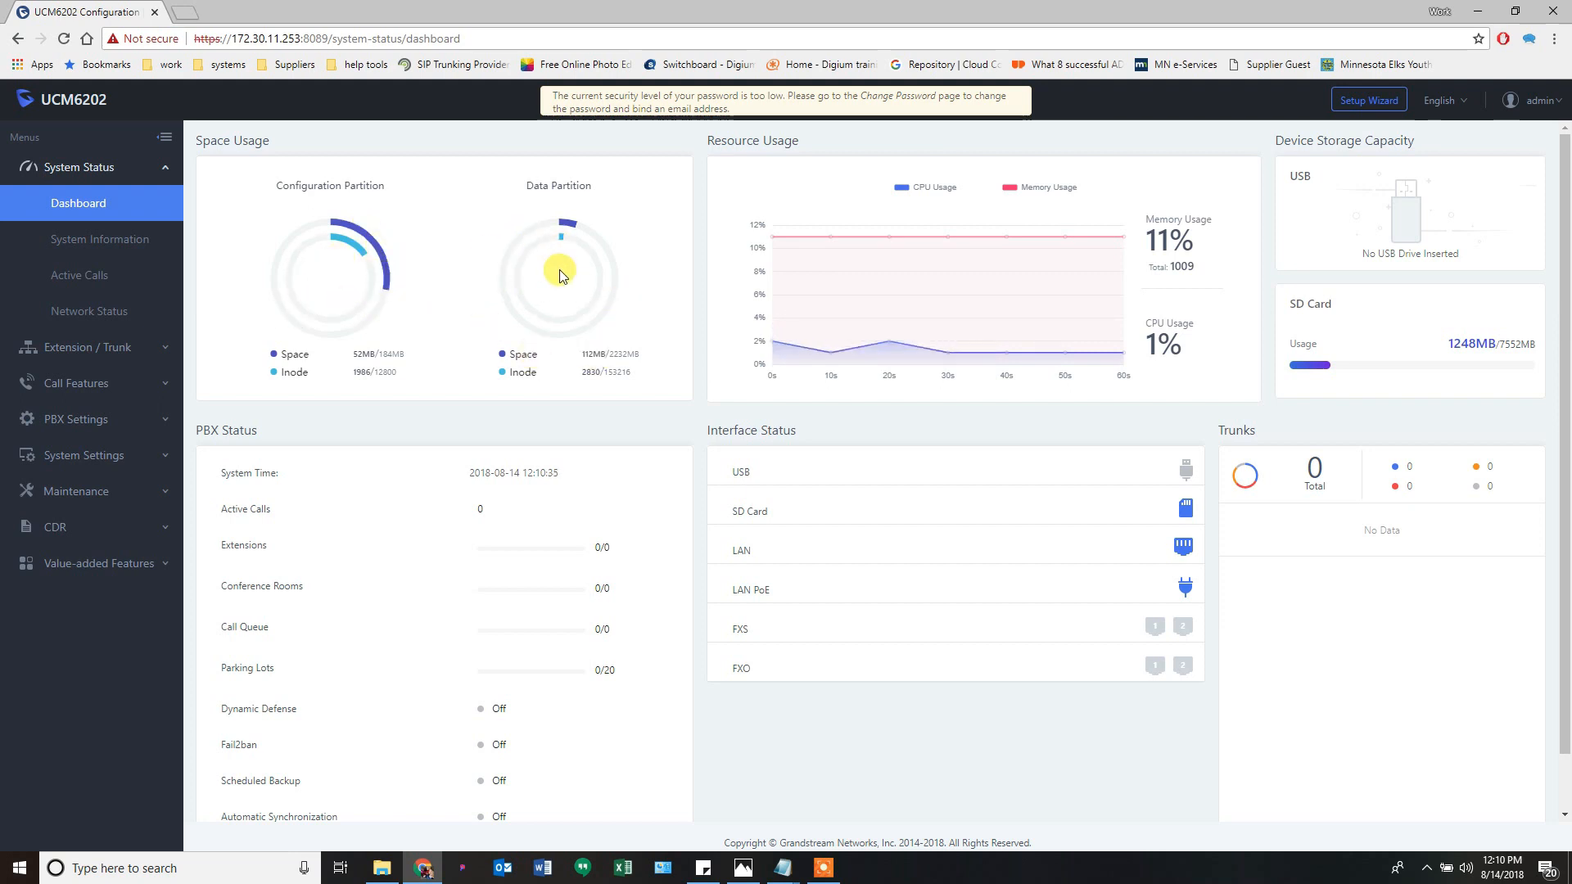
mouse_move(316, 217)
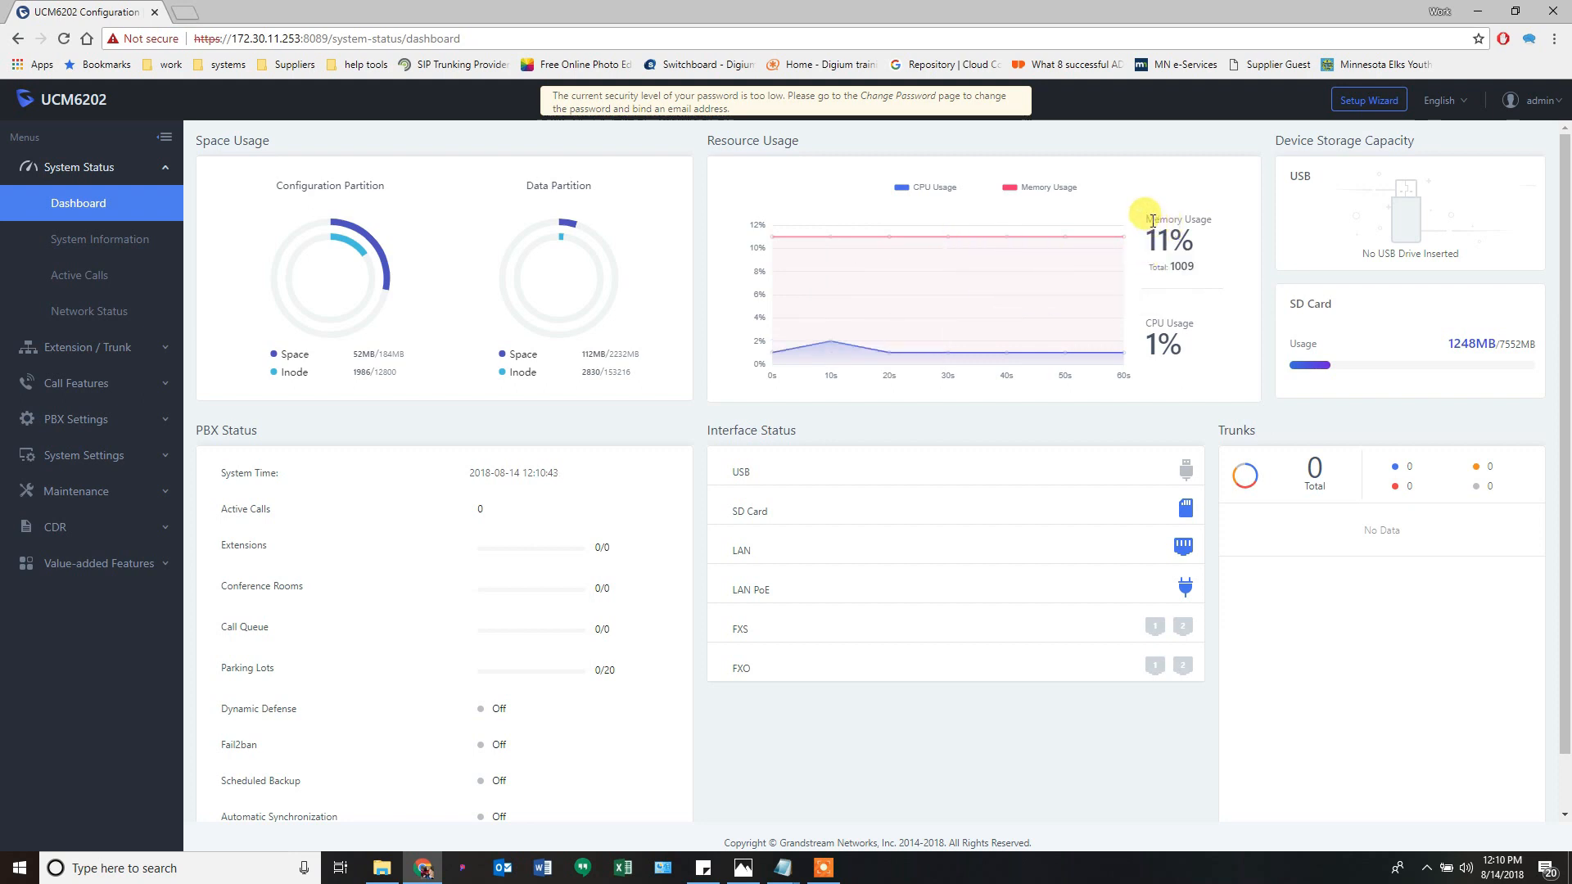
drag(1149, 219, 1203, 213)
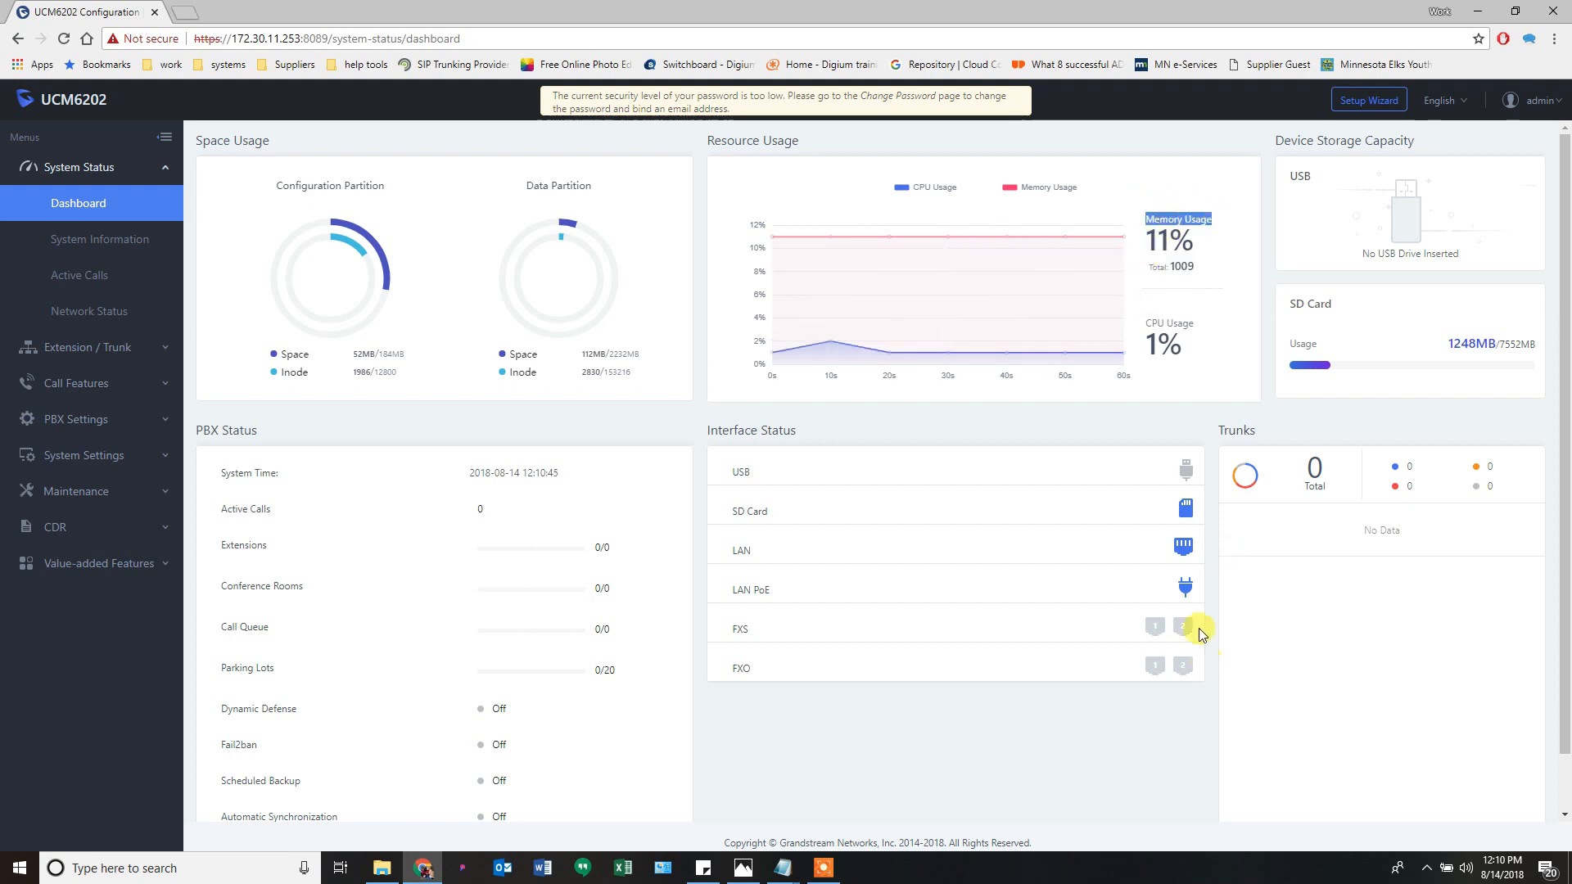
drag(1140, 343, 1190, 352)
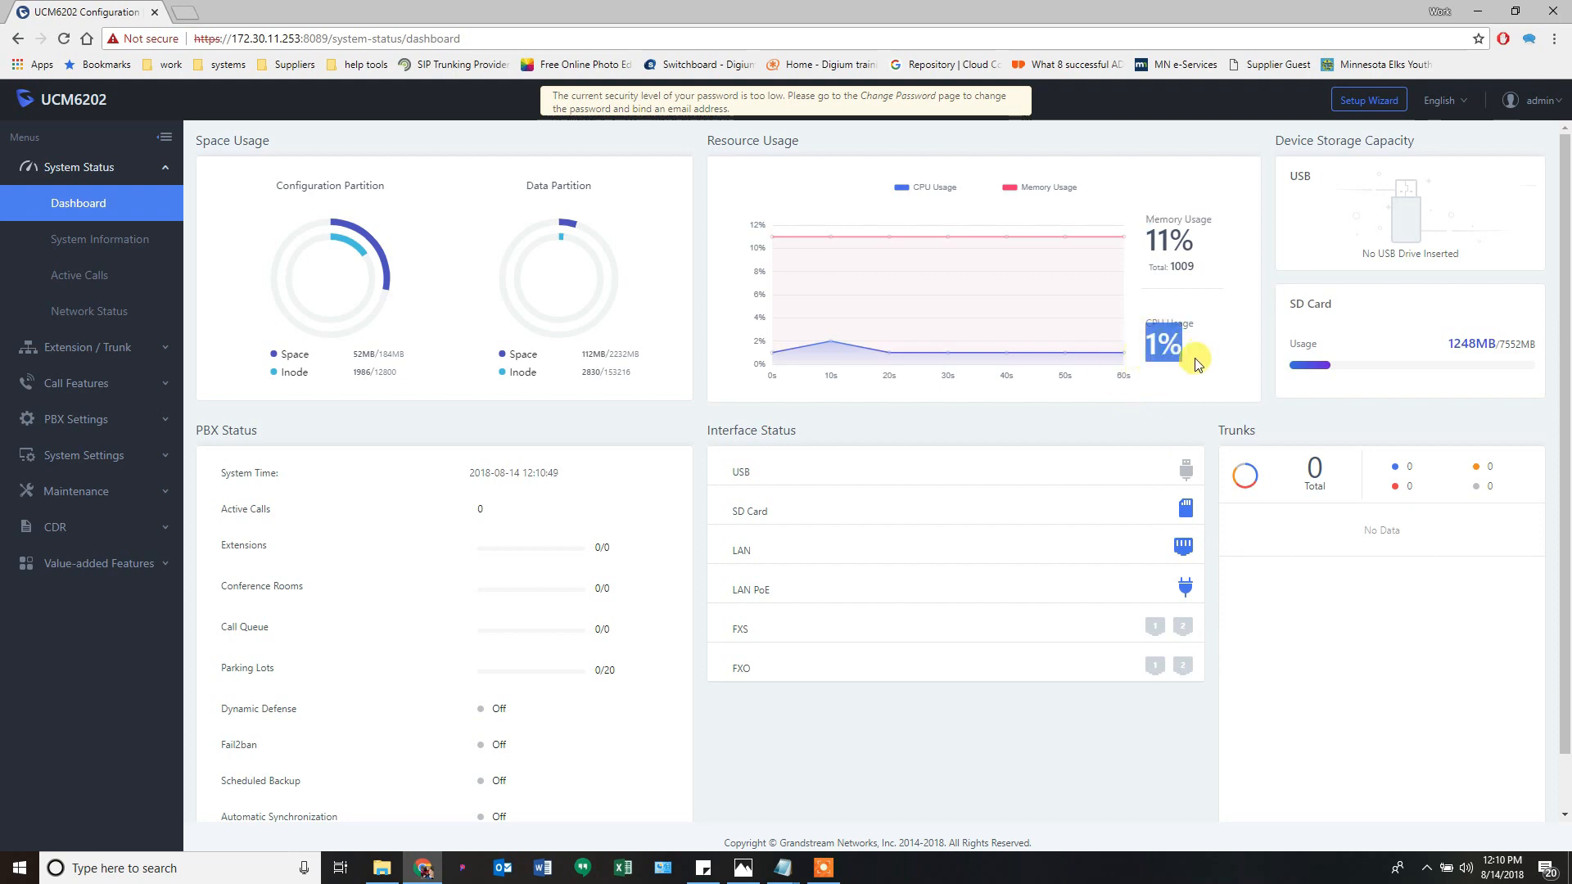
click(1196, 364)
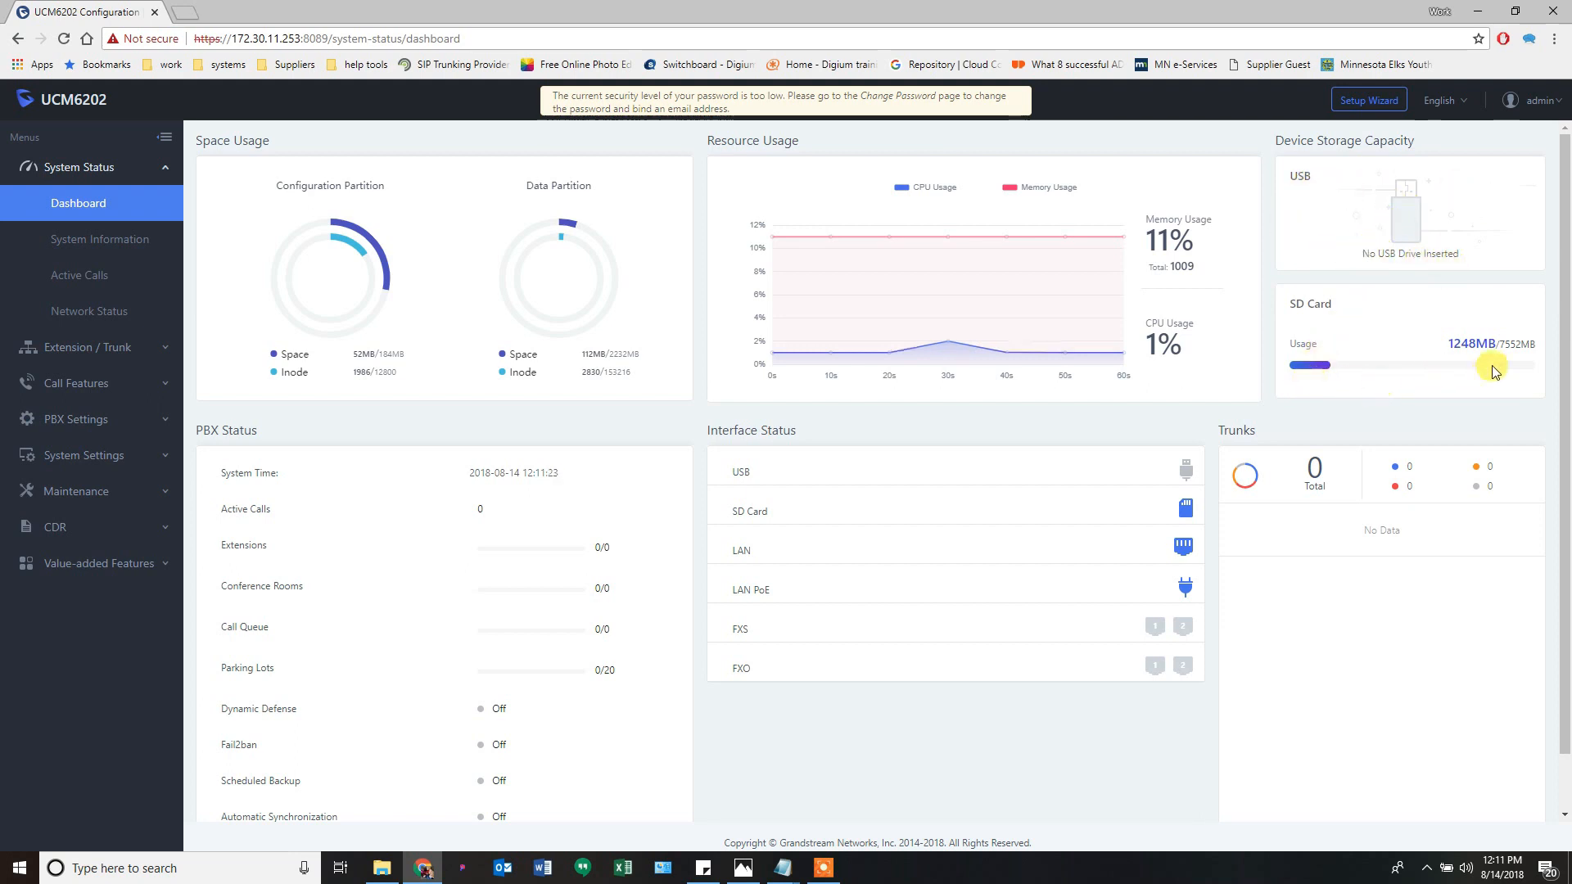
drag(1523, 344, 1482, 345)
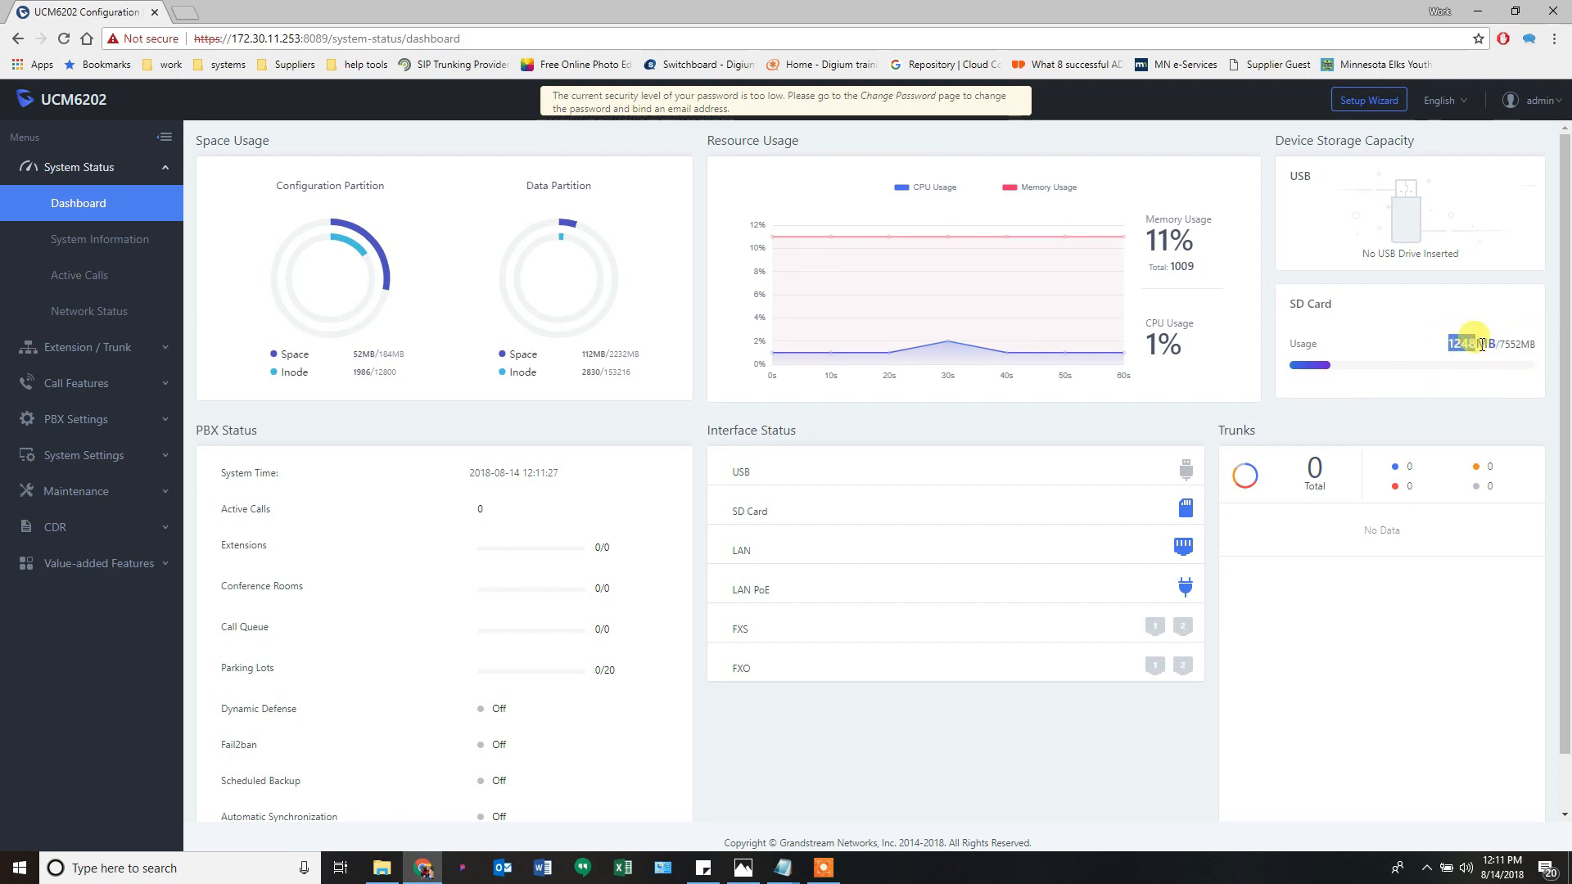
click(1443, 343)
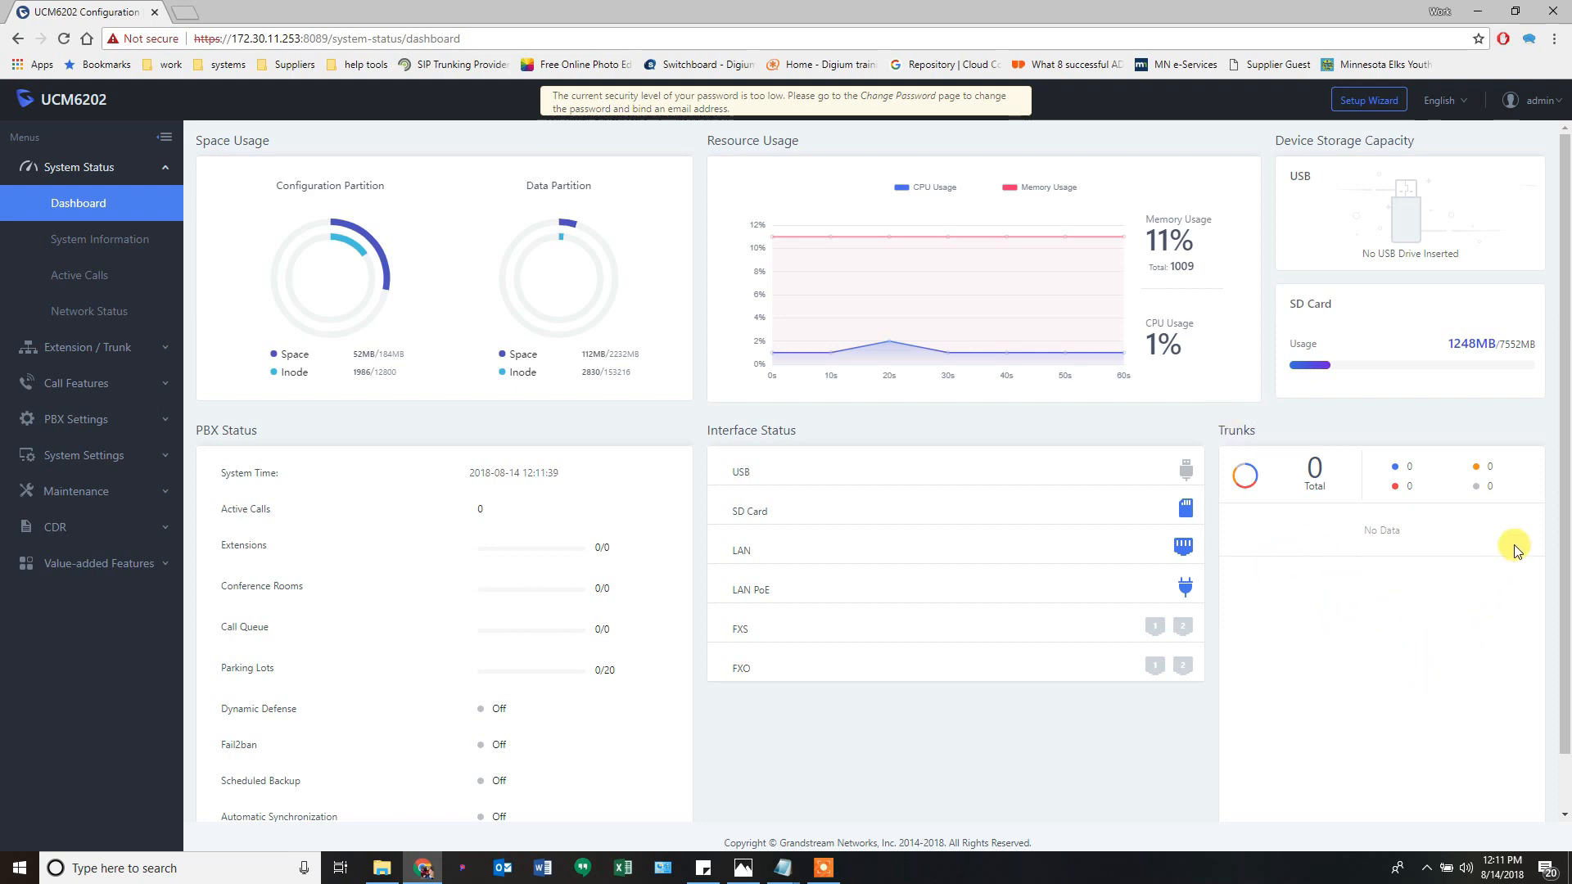
mouse_move(1395, 475)
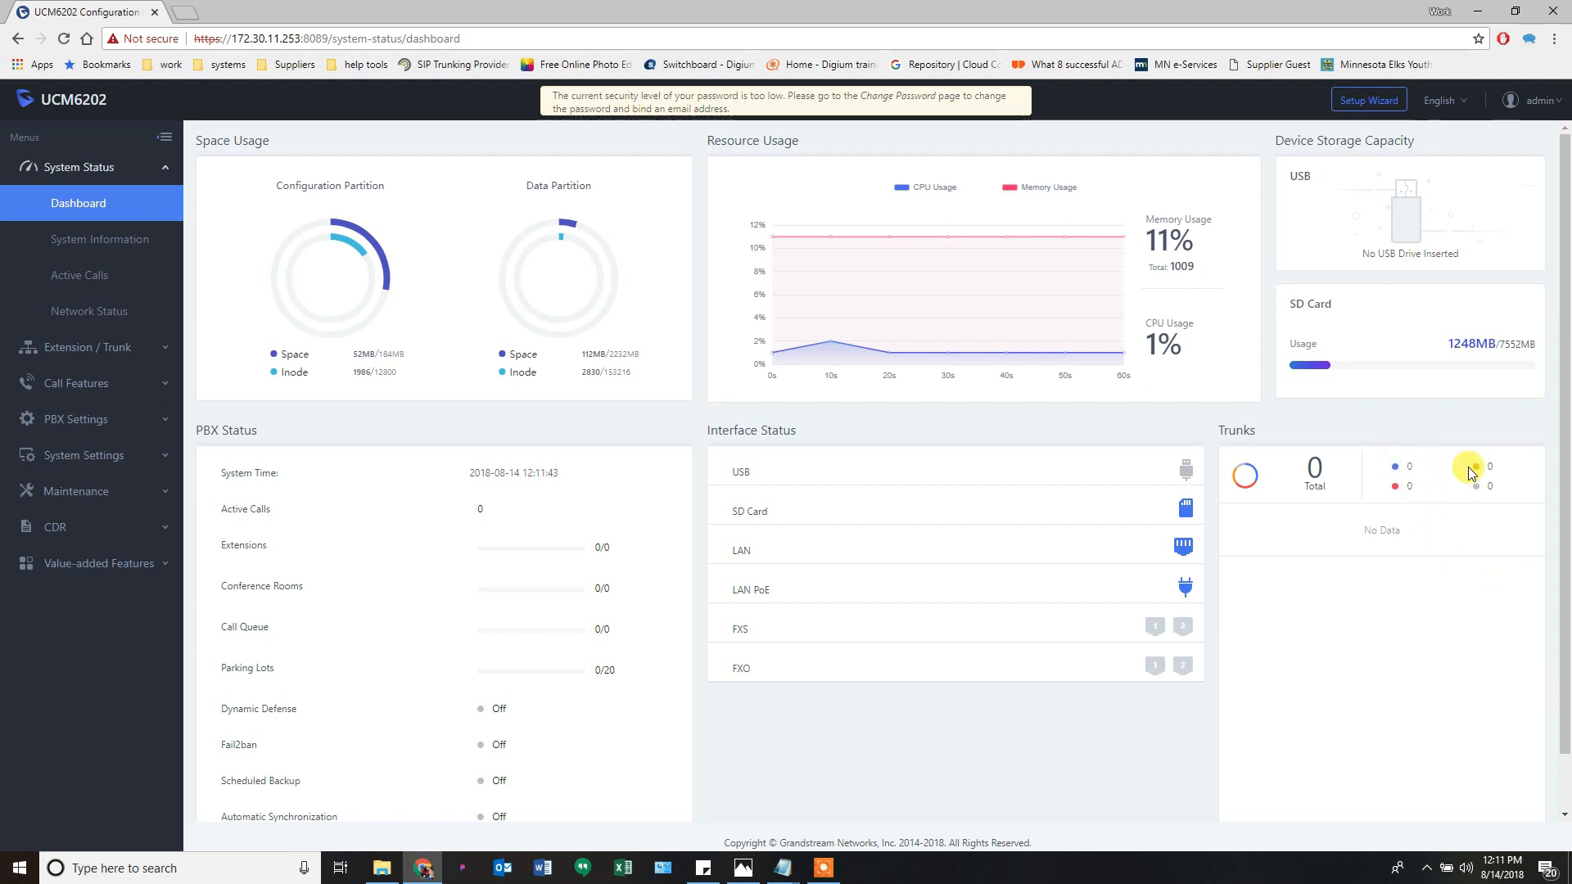
mouse_move(1475, 472)
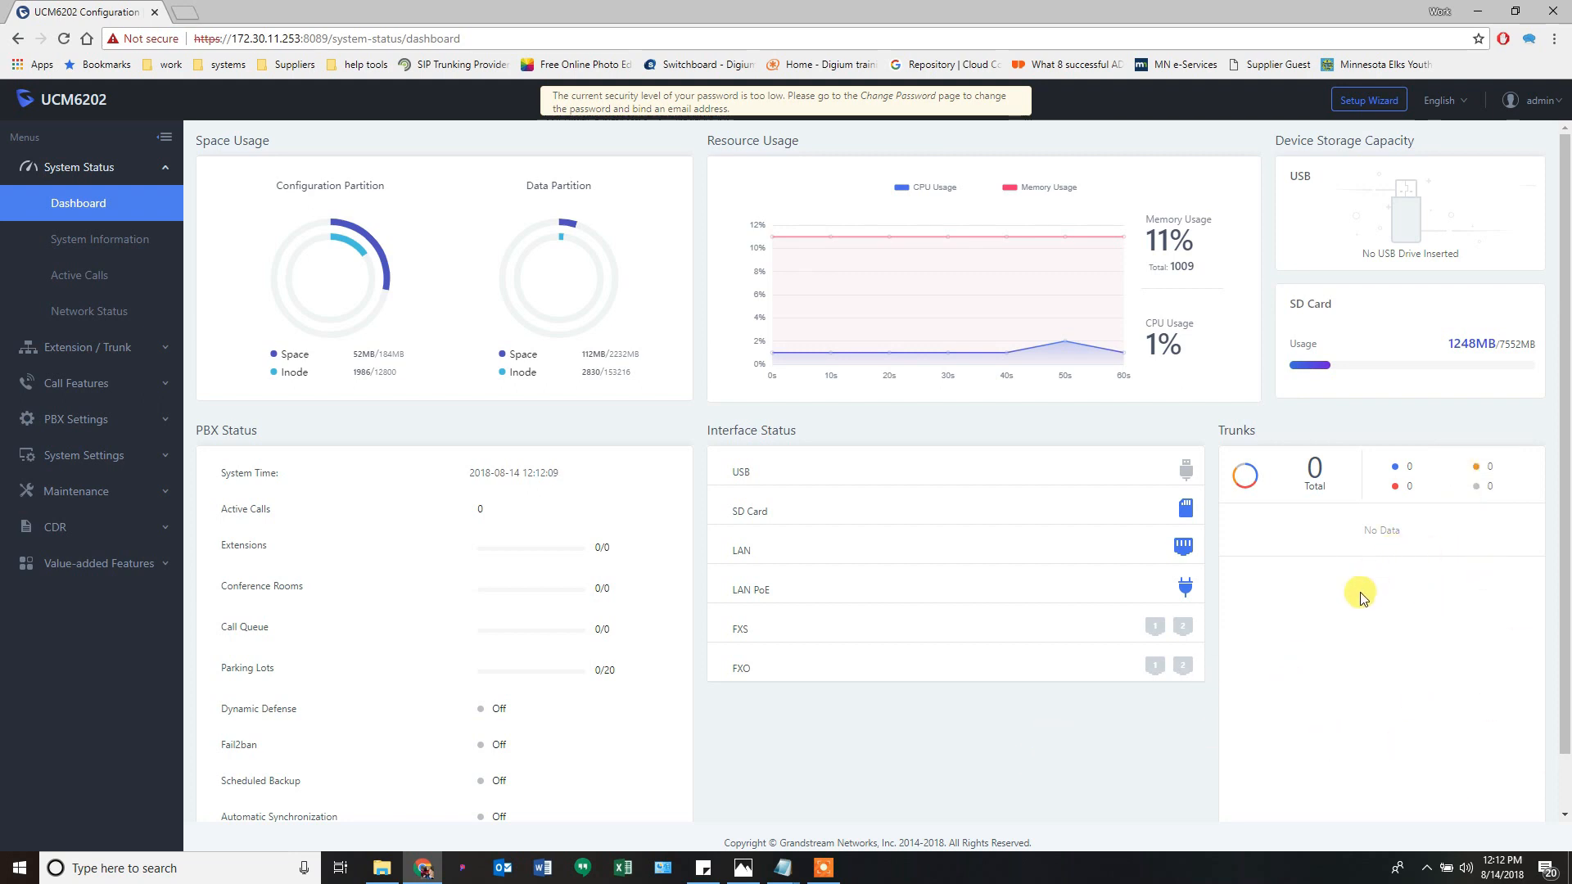
double_click(735, 473)
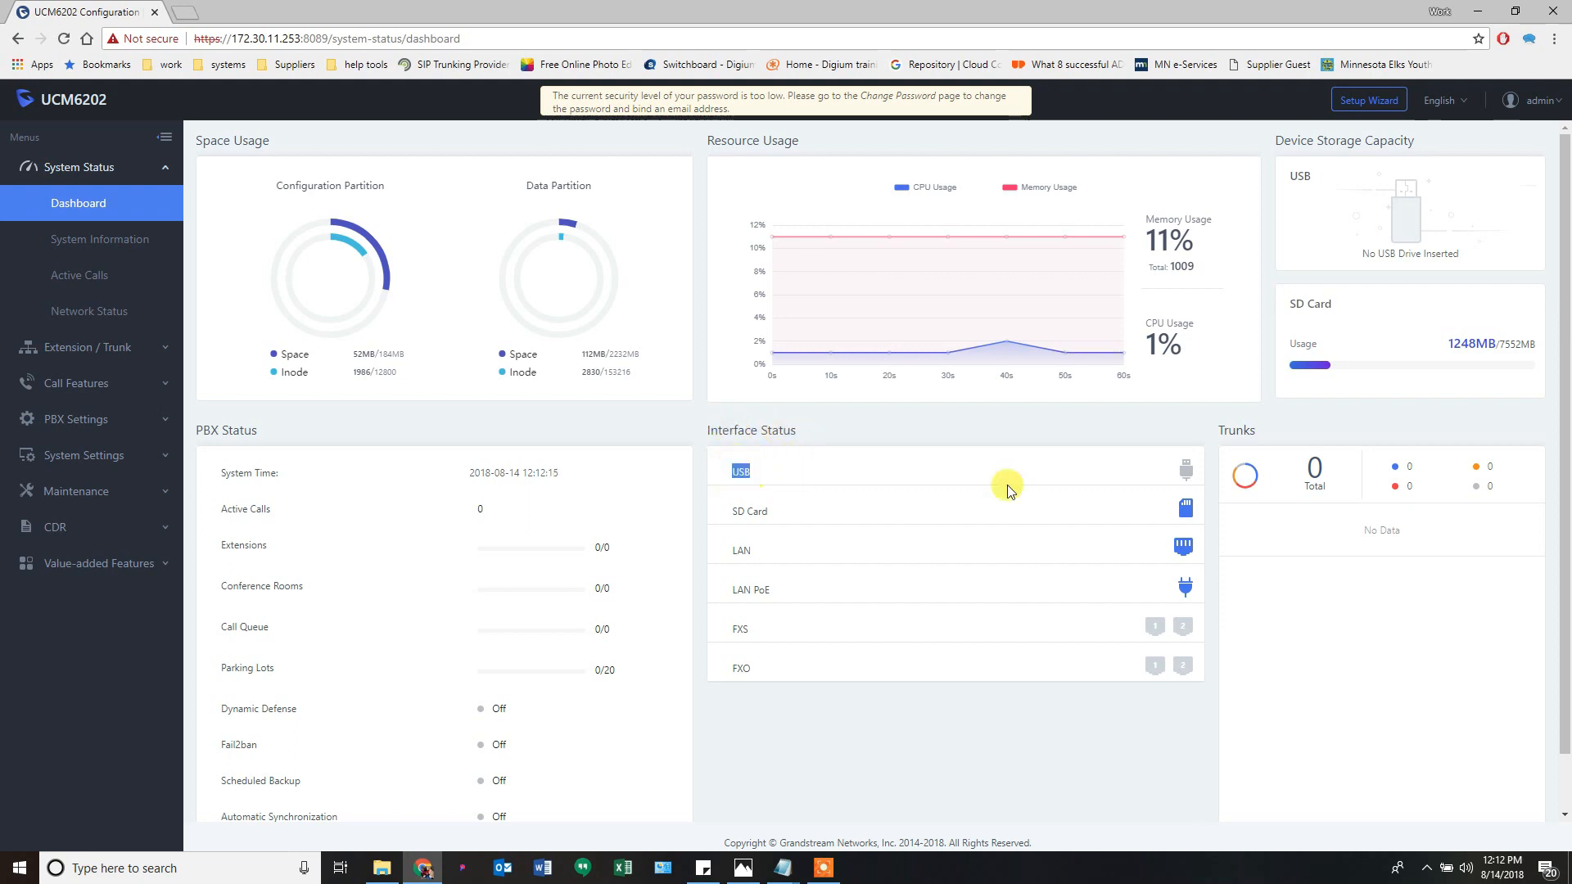
mouse_move(1190, 485)
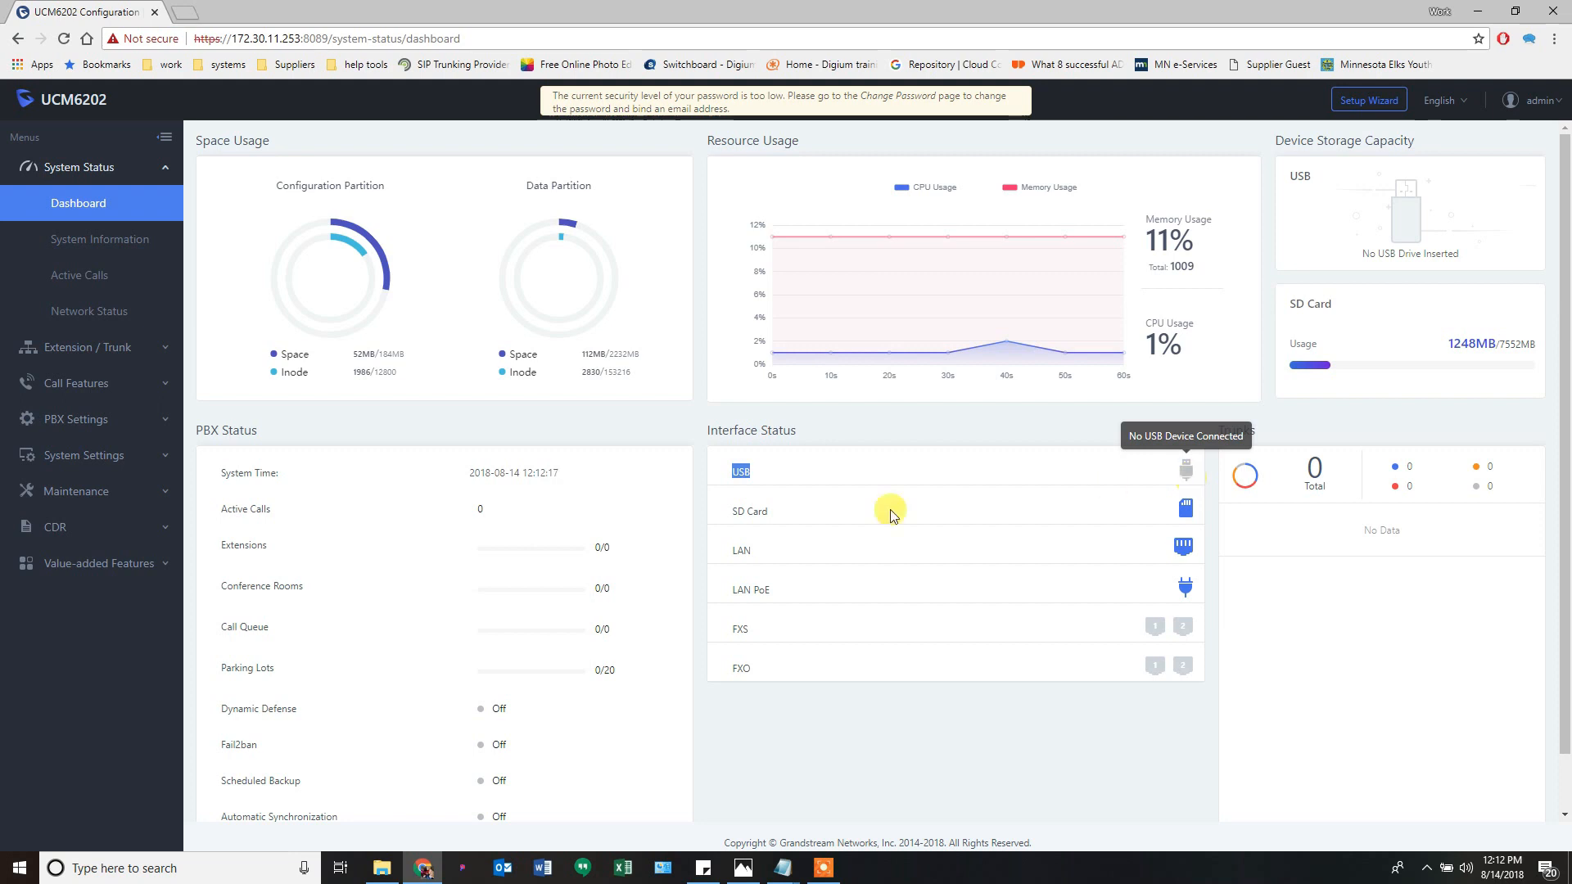
click(742, 518)
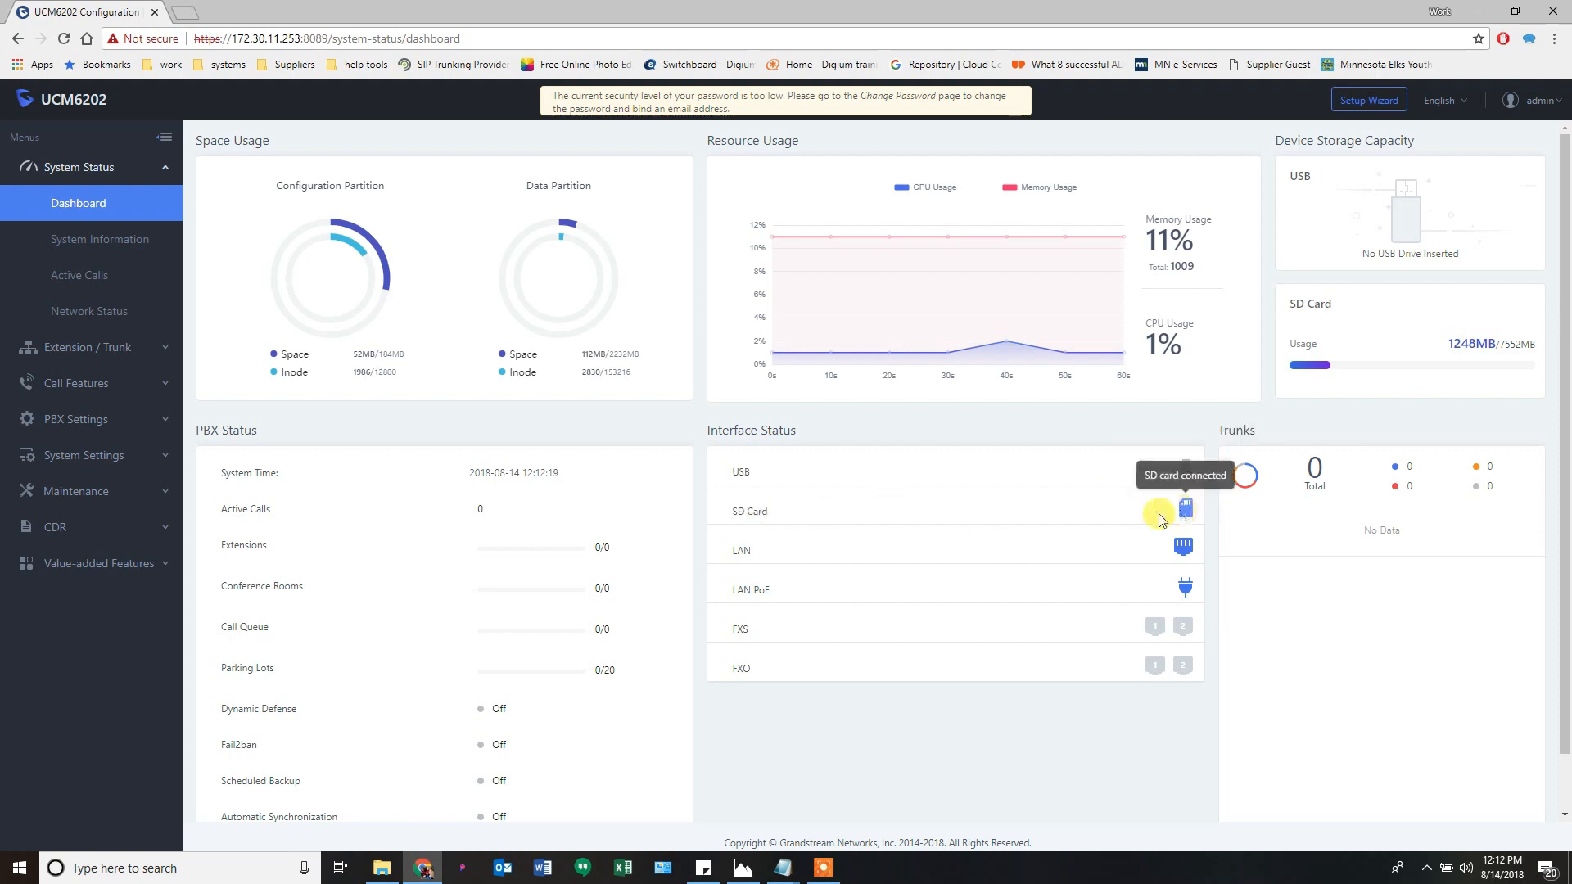
double_click(745, 551)
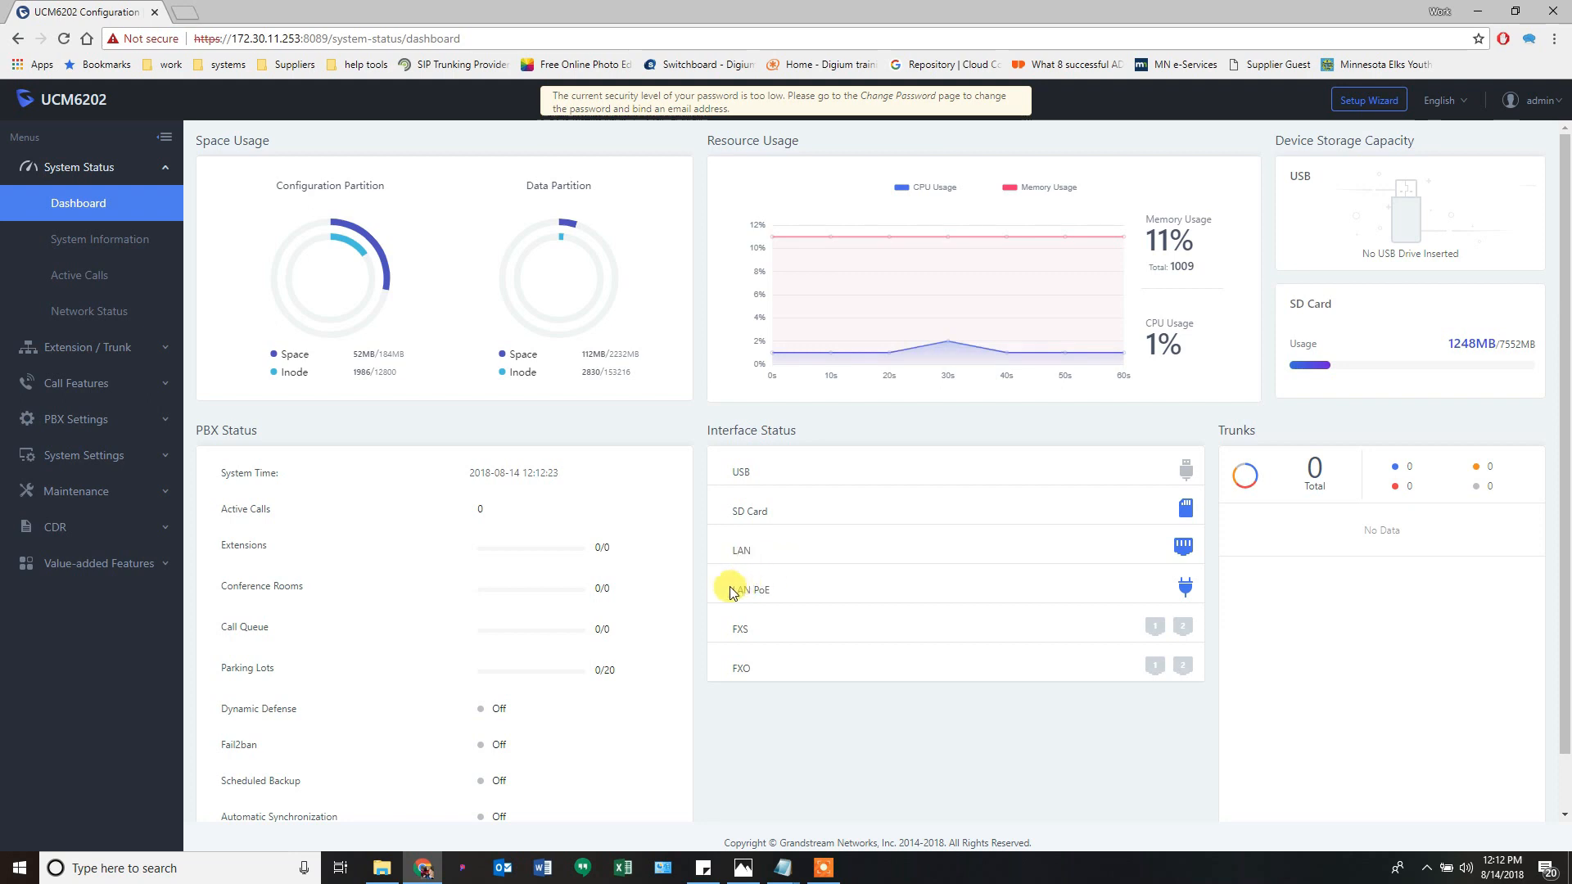
click(1025, 554)
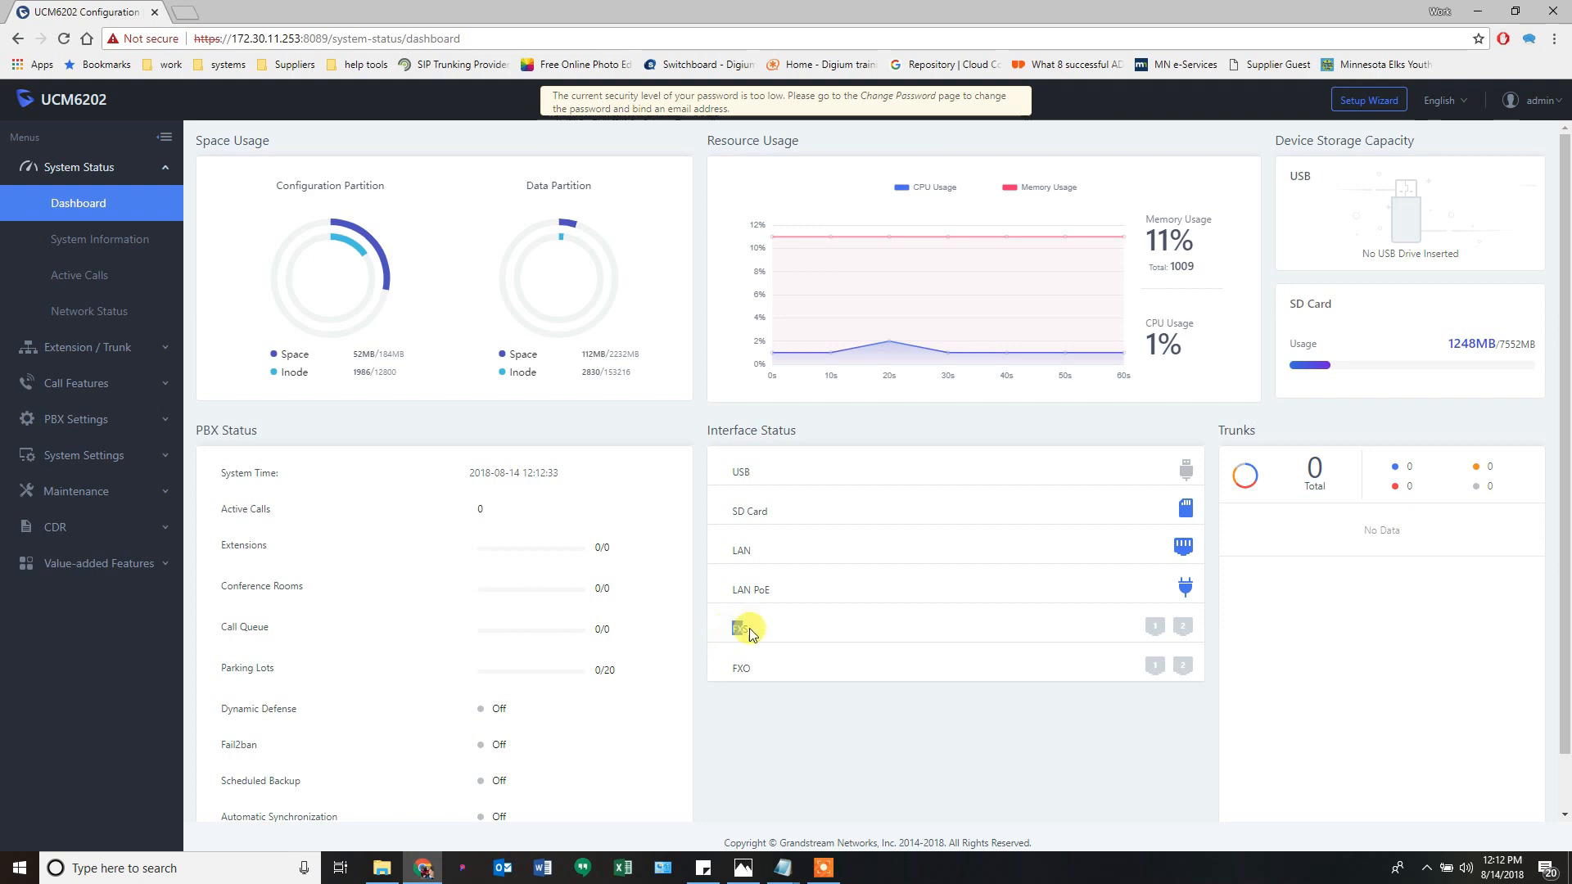
drag(745, 629, 774, 632)
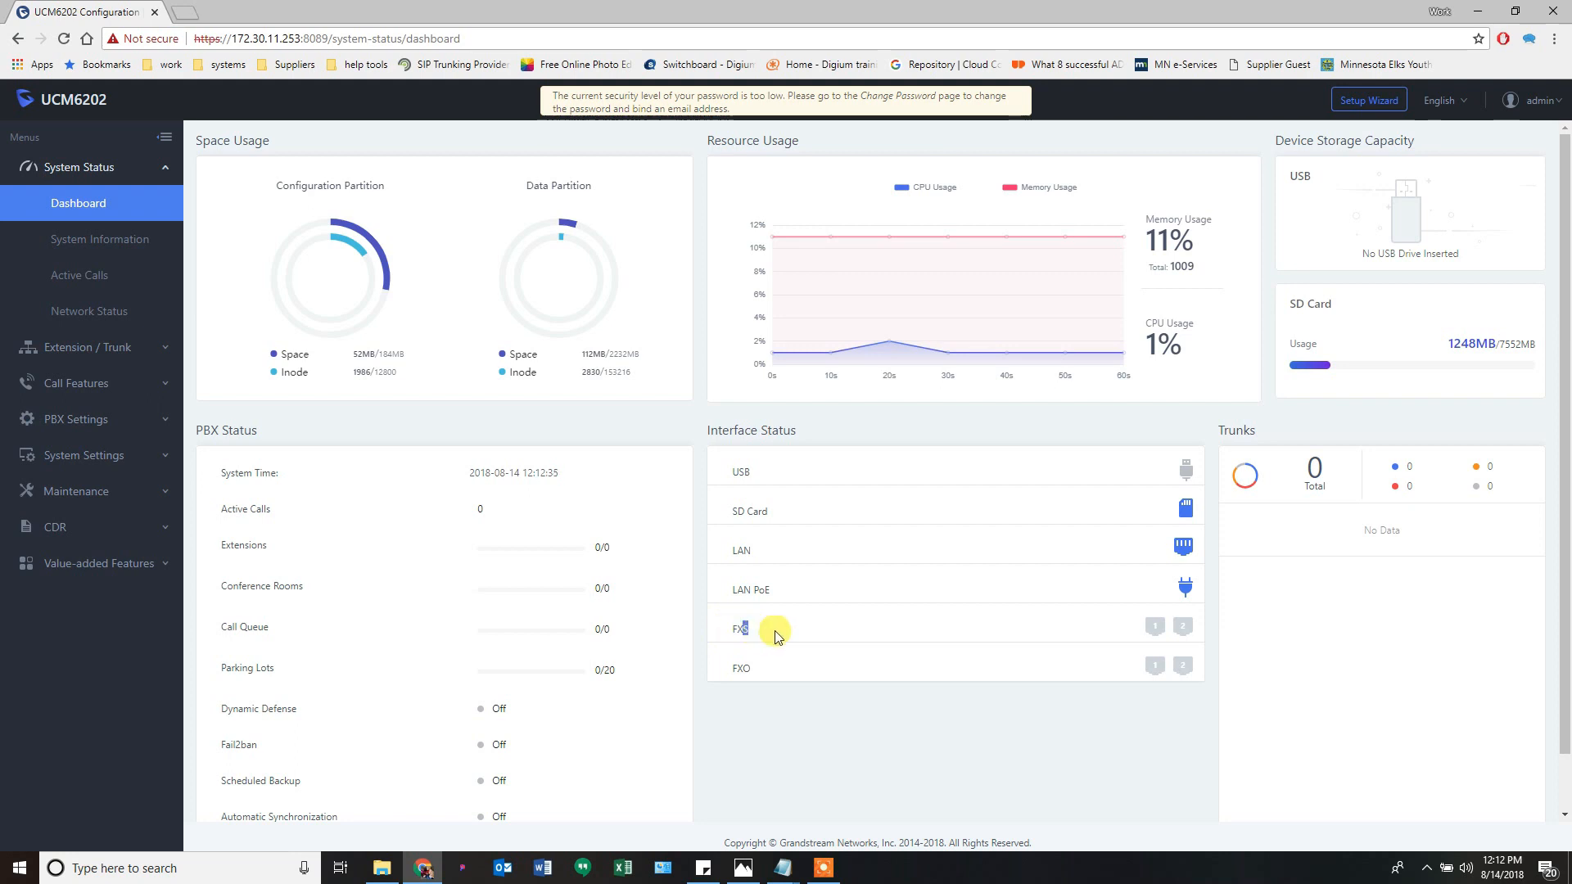
mouse_move(1162, 629)
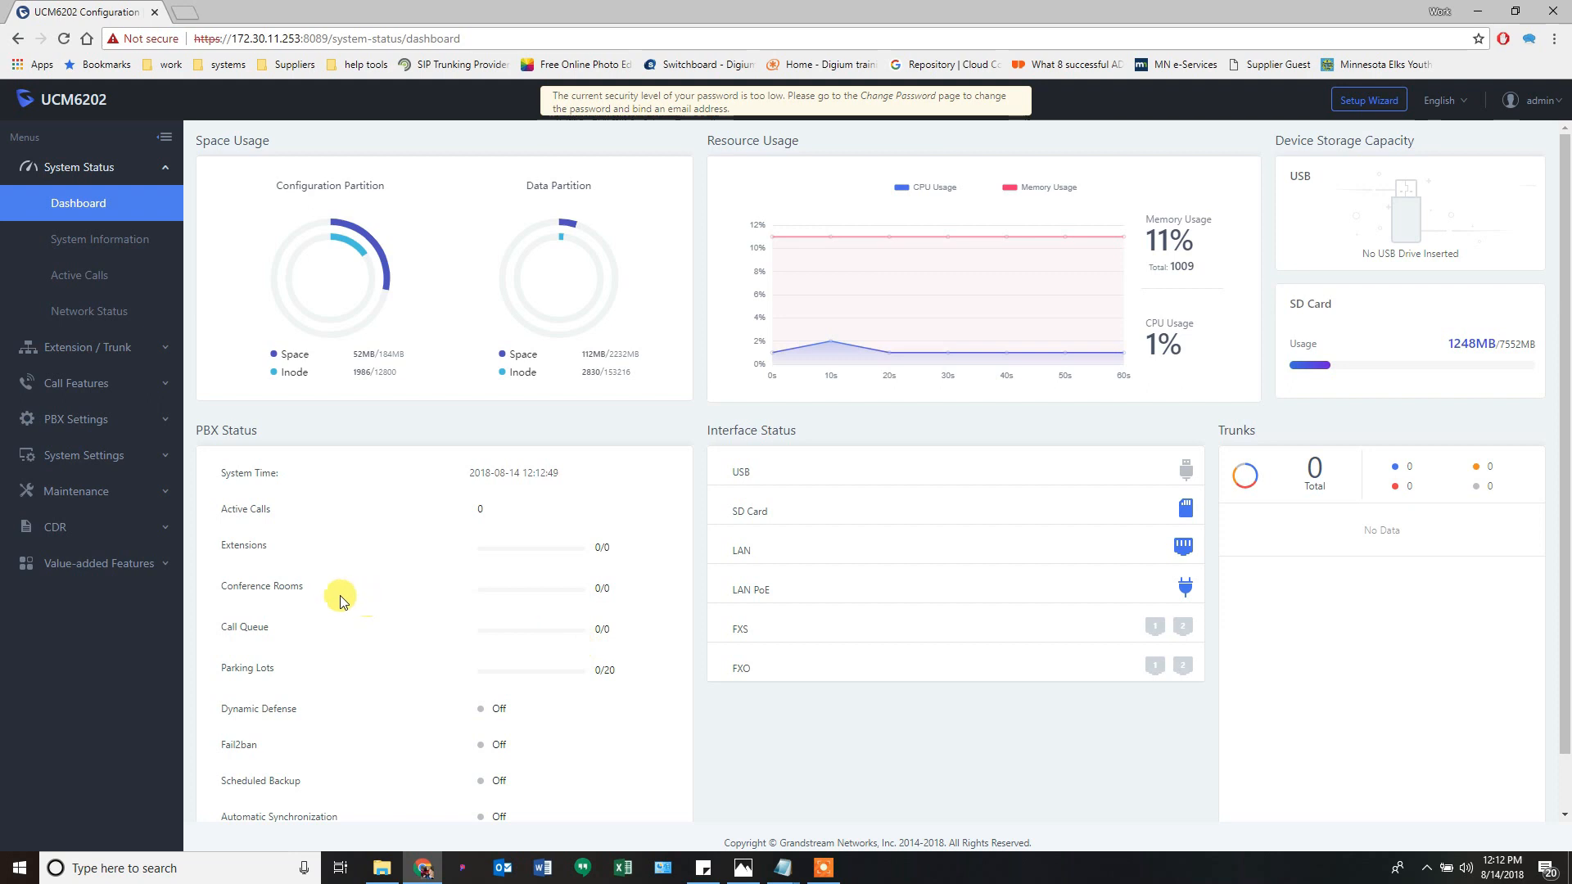
- Highlight the PBX Status heading, the Active Calls to Parking Lots rows, and the Active Calls count
drag(199, 429, 258, 434)
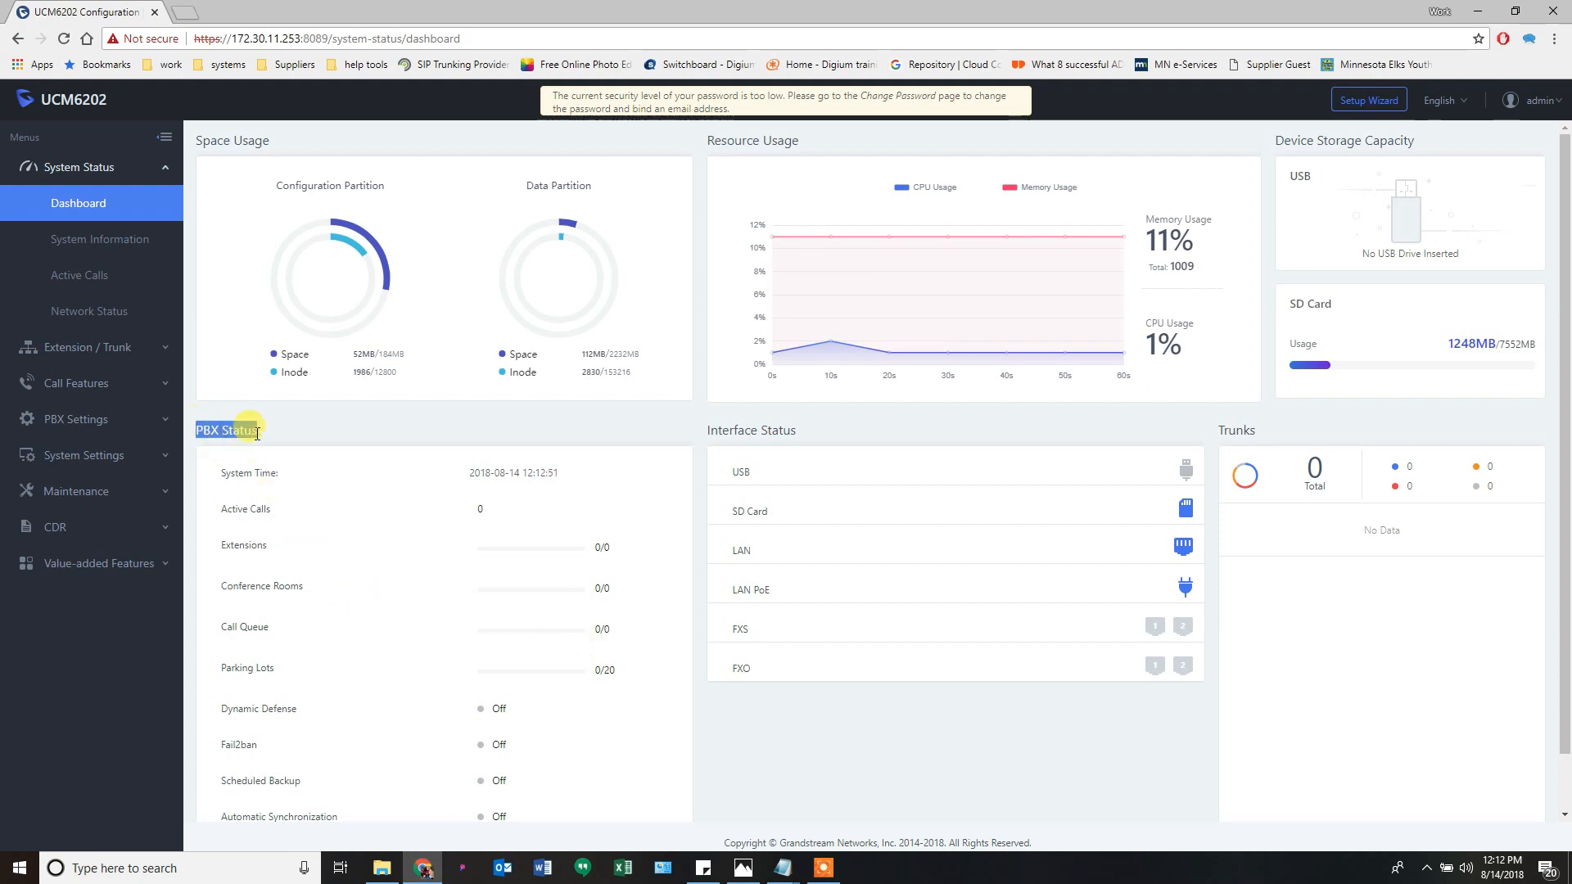
click(282, 491)
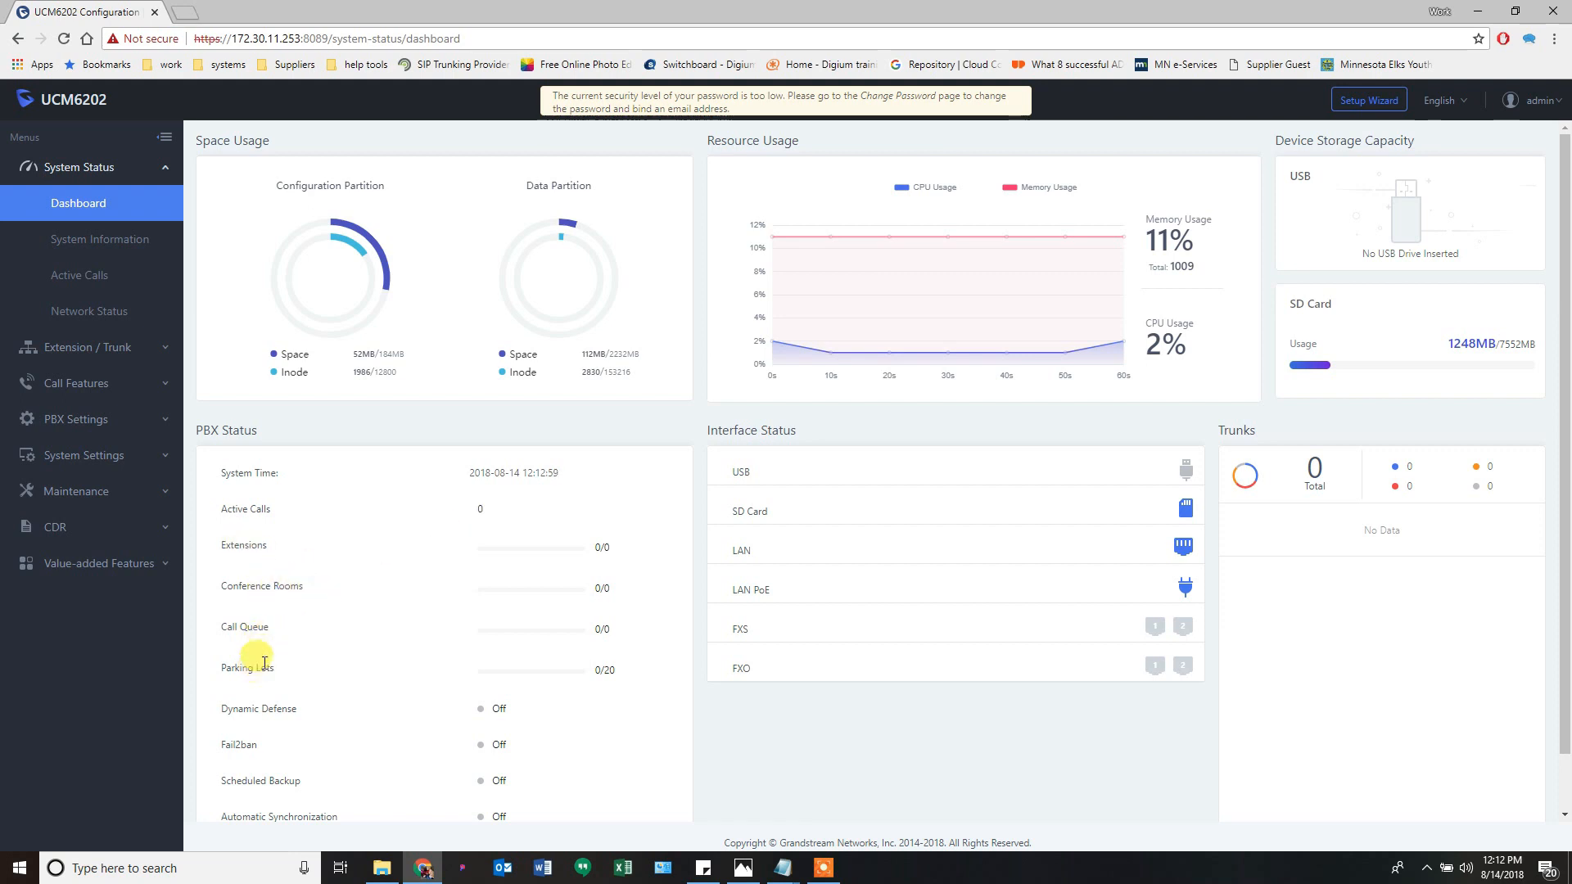
scroll(272, 731, down, 1)
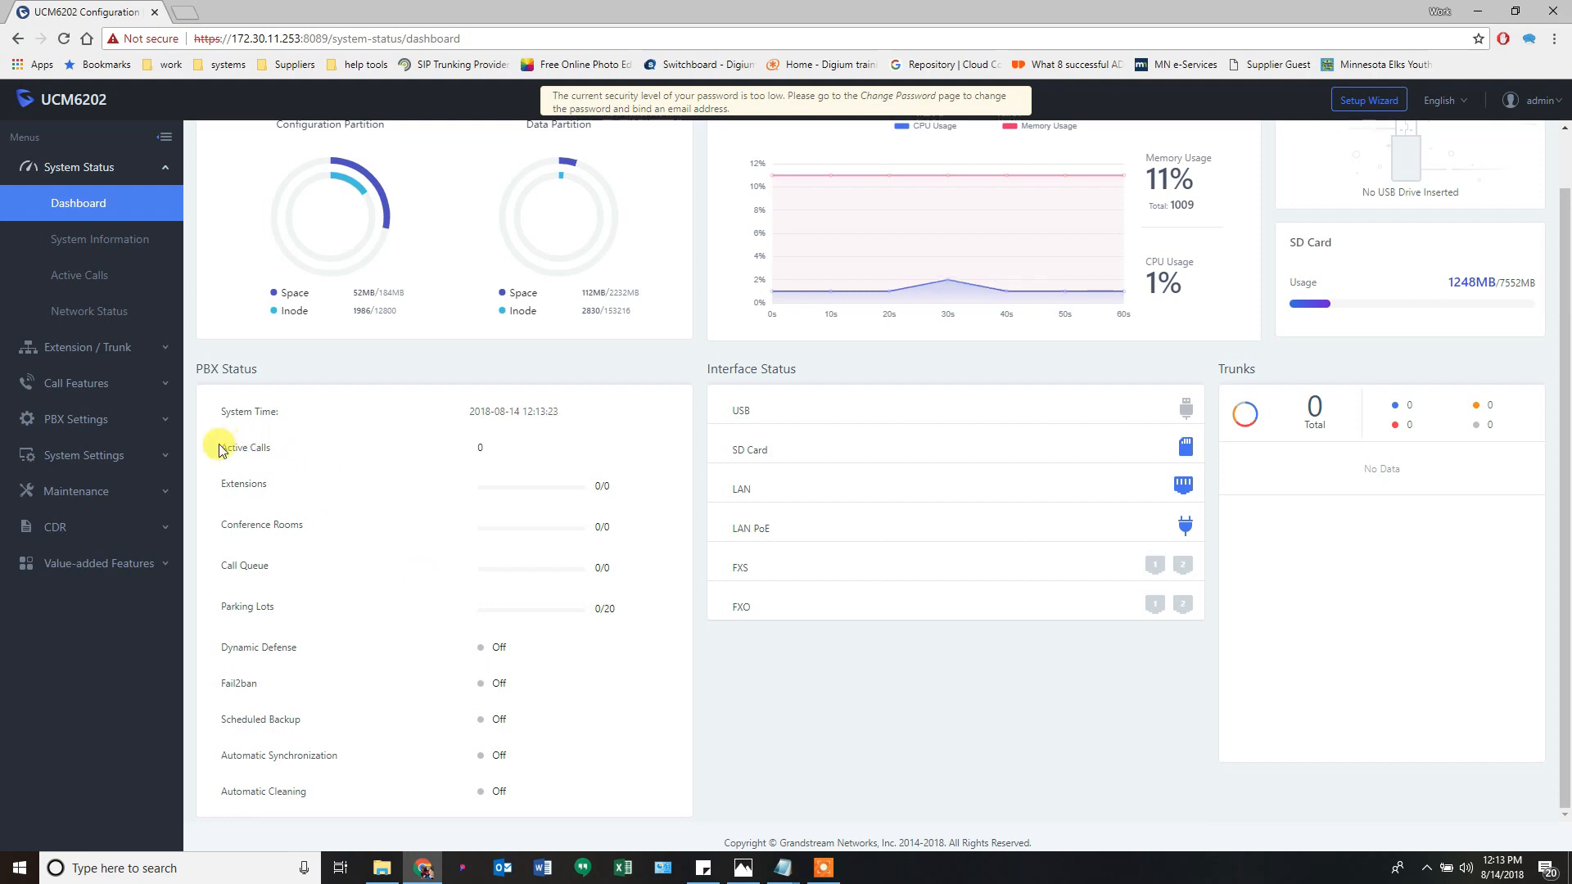
drag(218, 450, 320, 608)
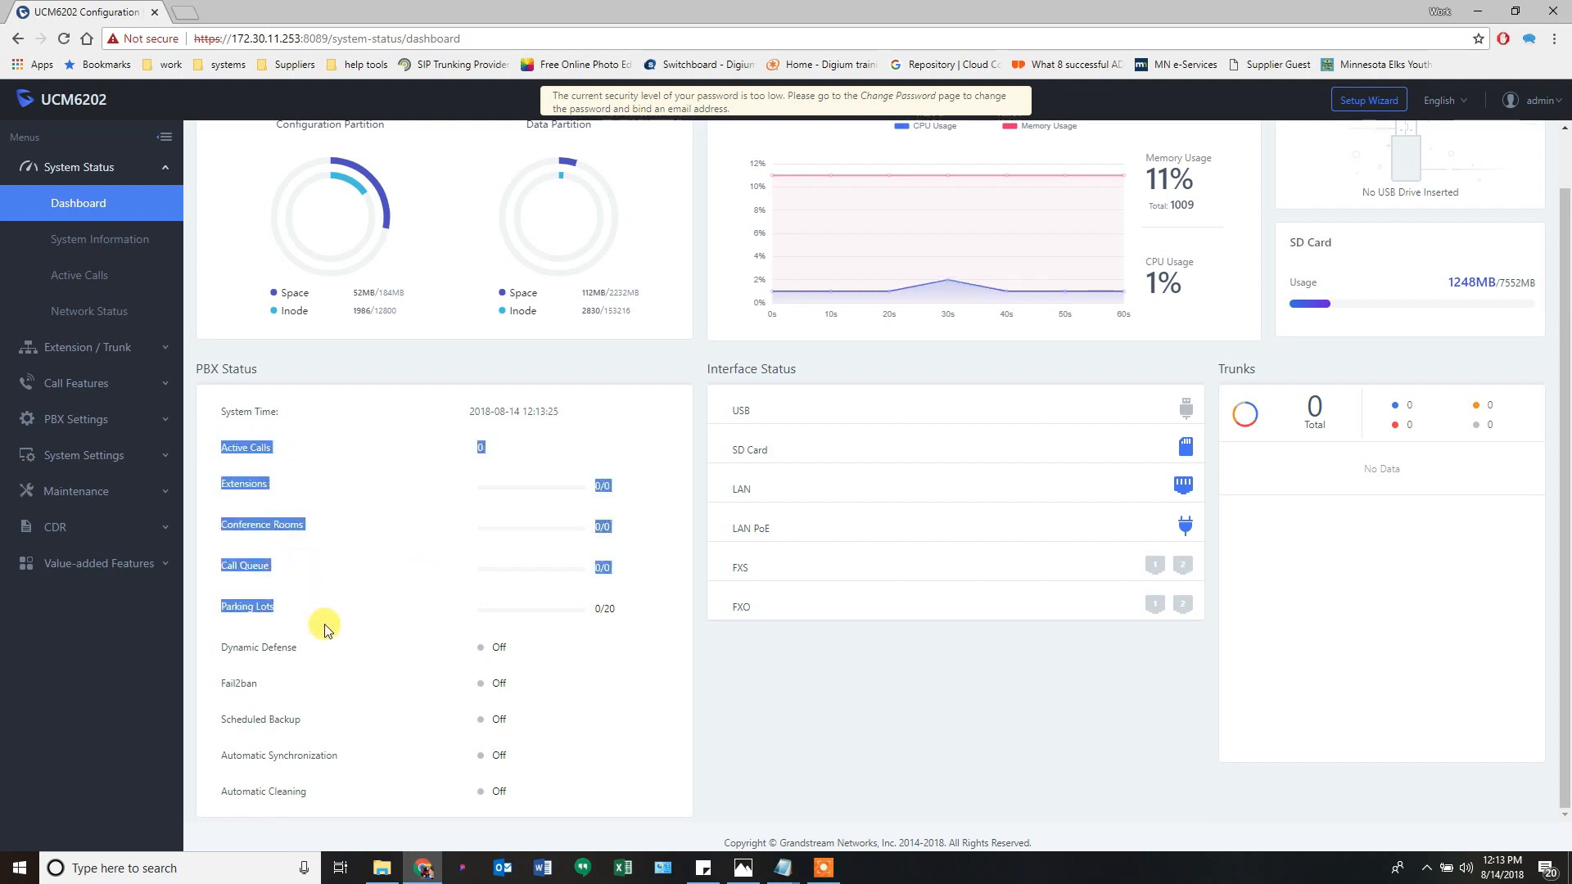
click(341, 585)
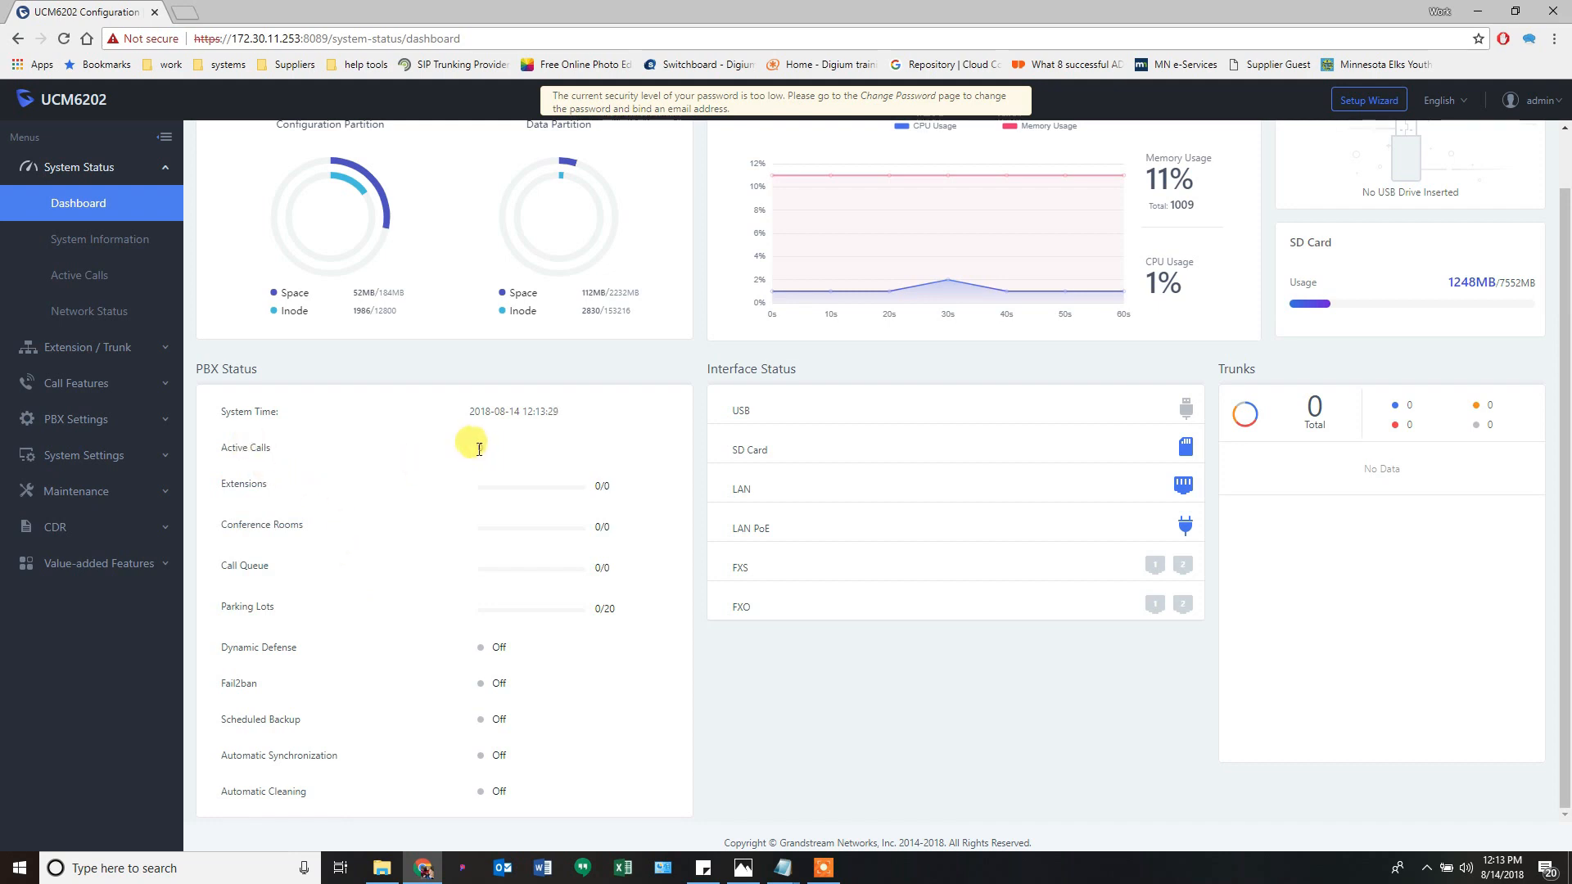
drag(479, 448, 497, 455)
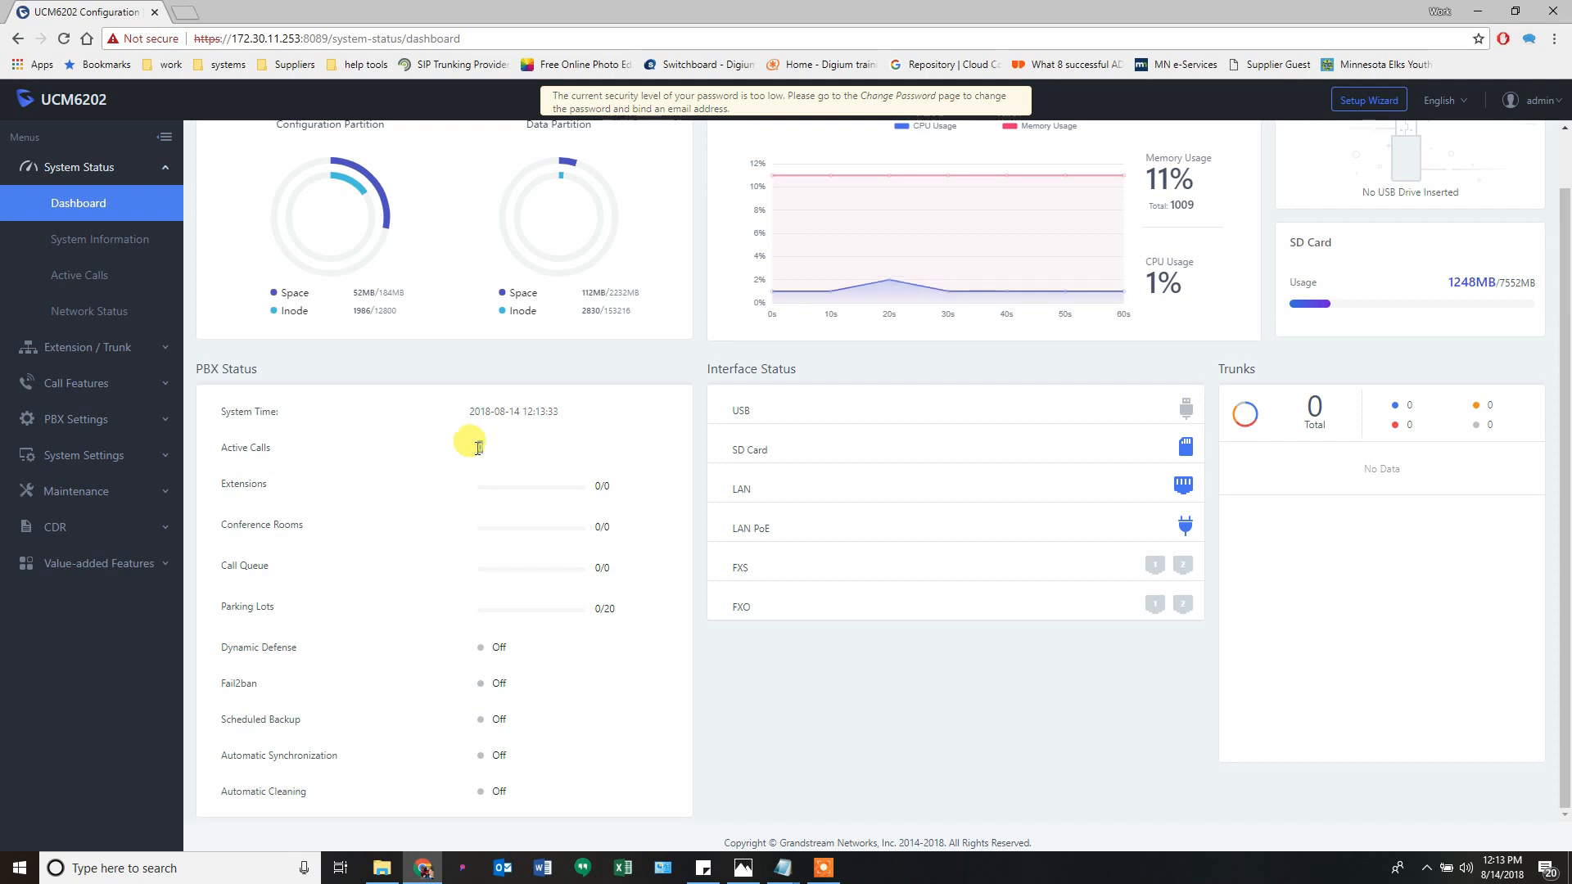
click(487, 450)
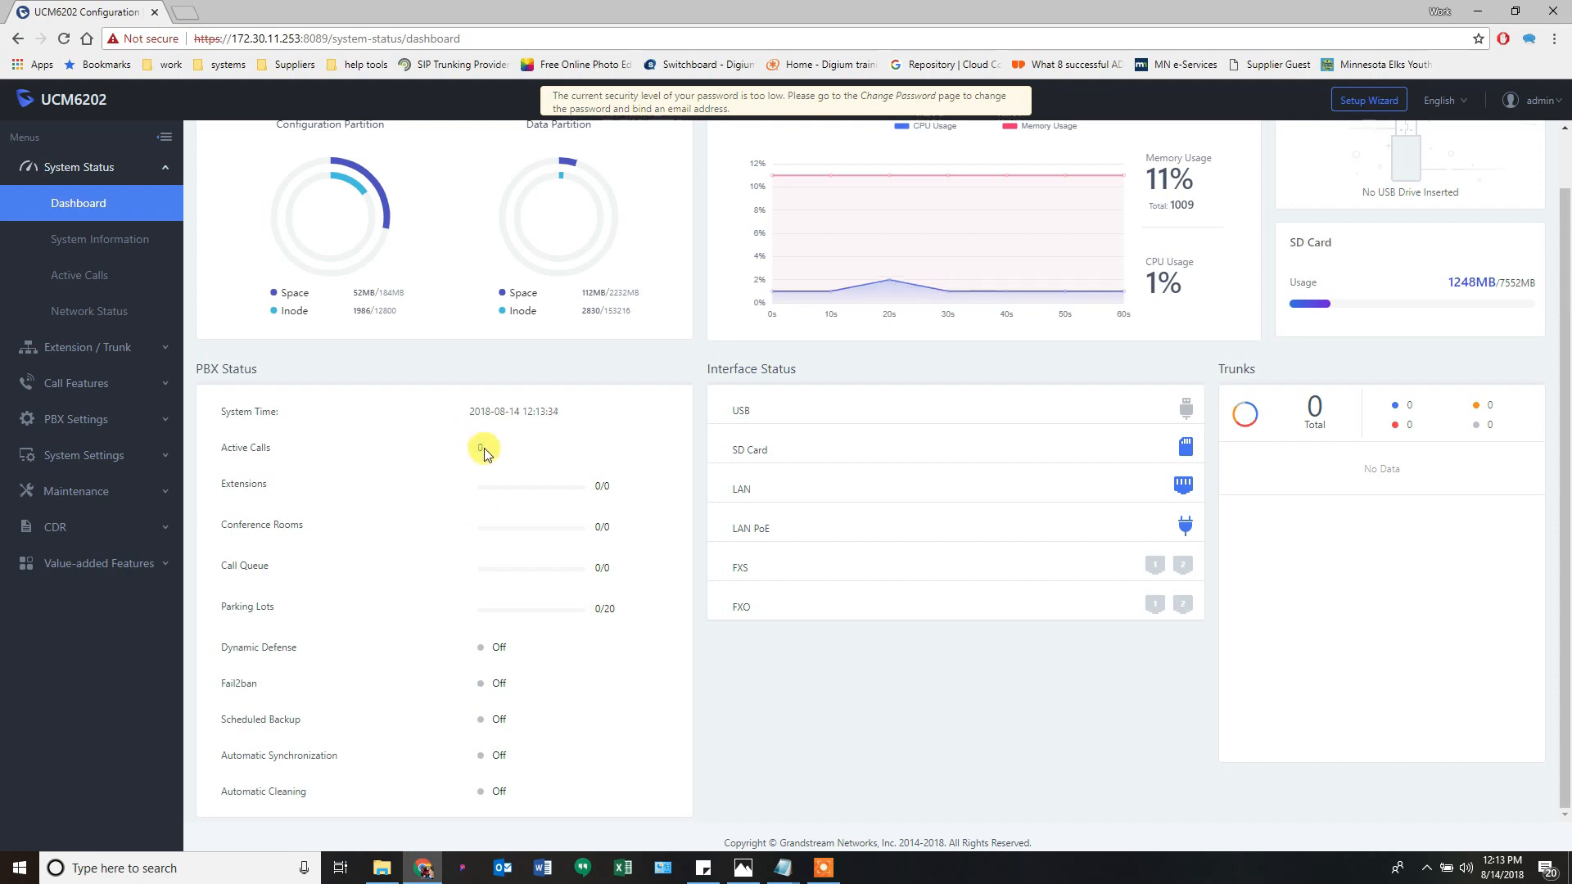
- Highlight the Parking Lots, Extensions and Conference Rooms counts, then go to System Information
double_click(599, 609)
click(602, 655)
double_click(599, 487)
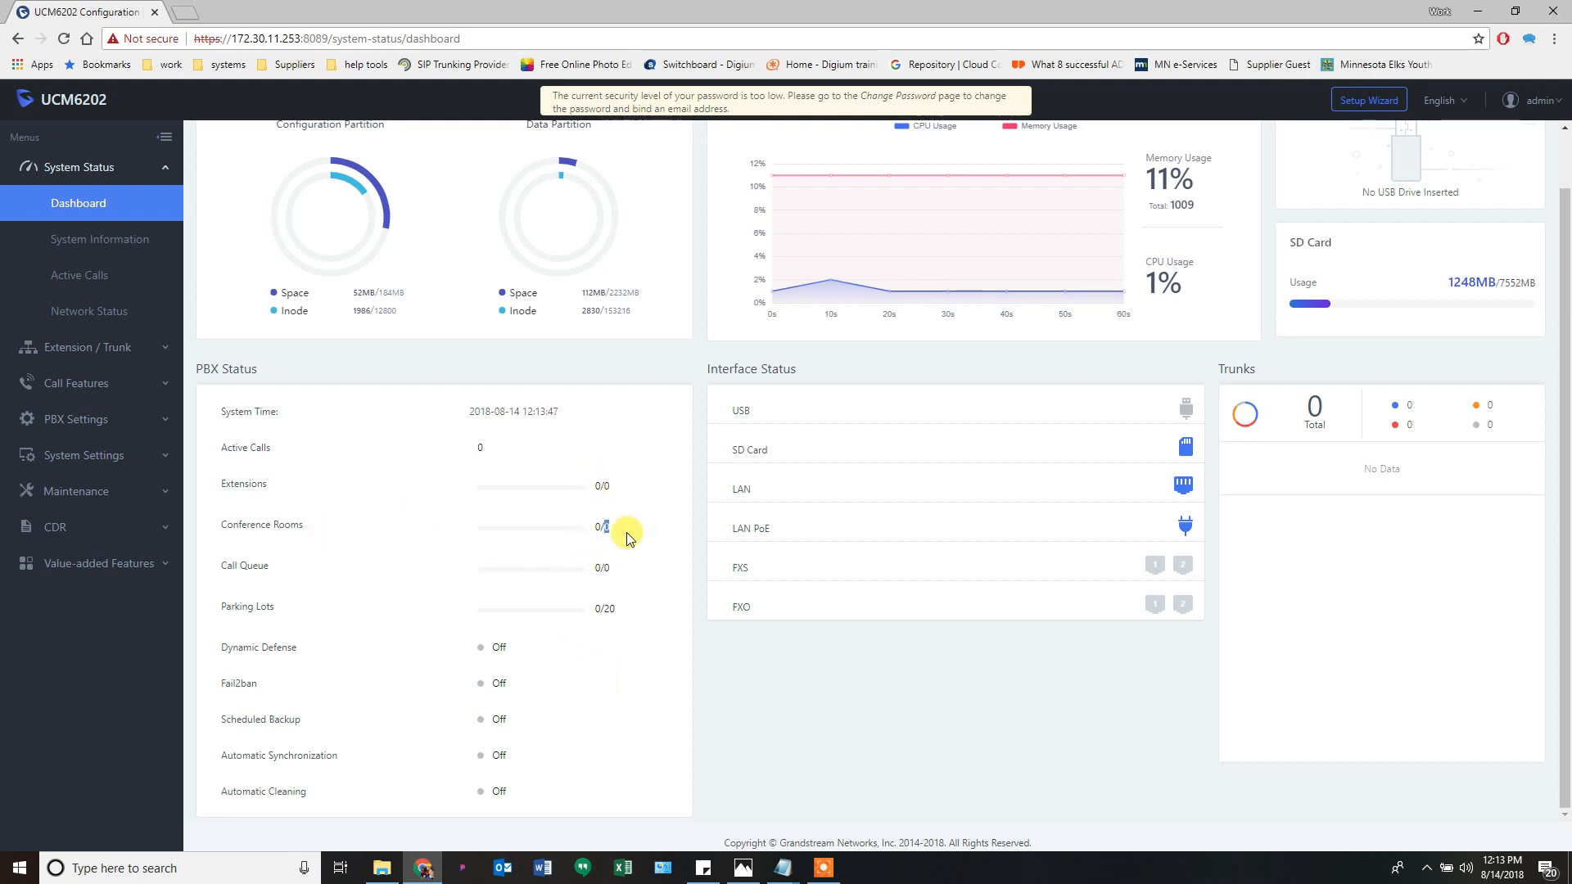
double_click(598, 527)
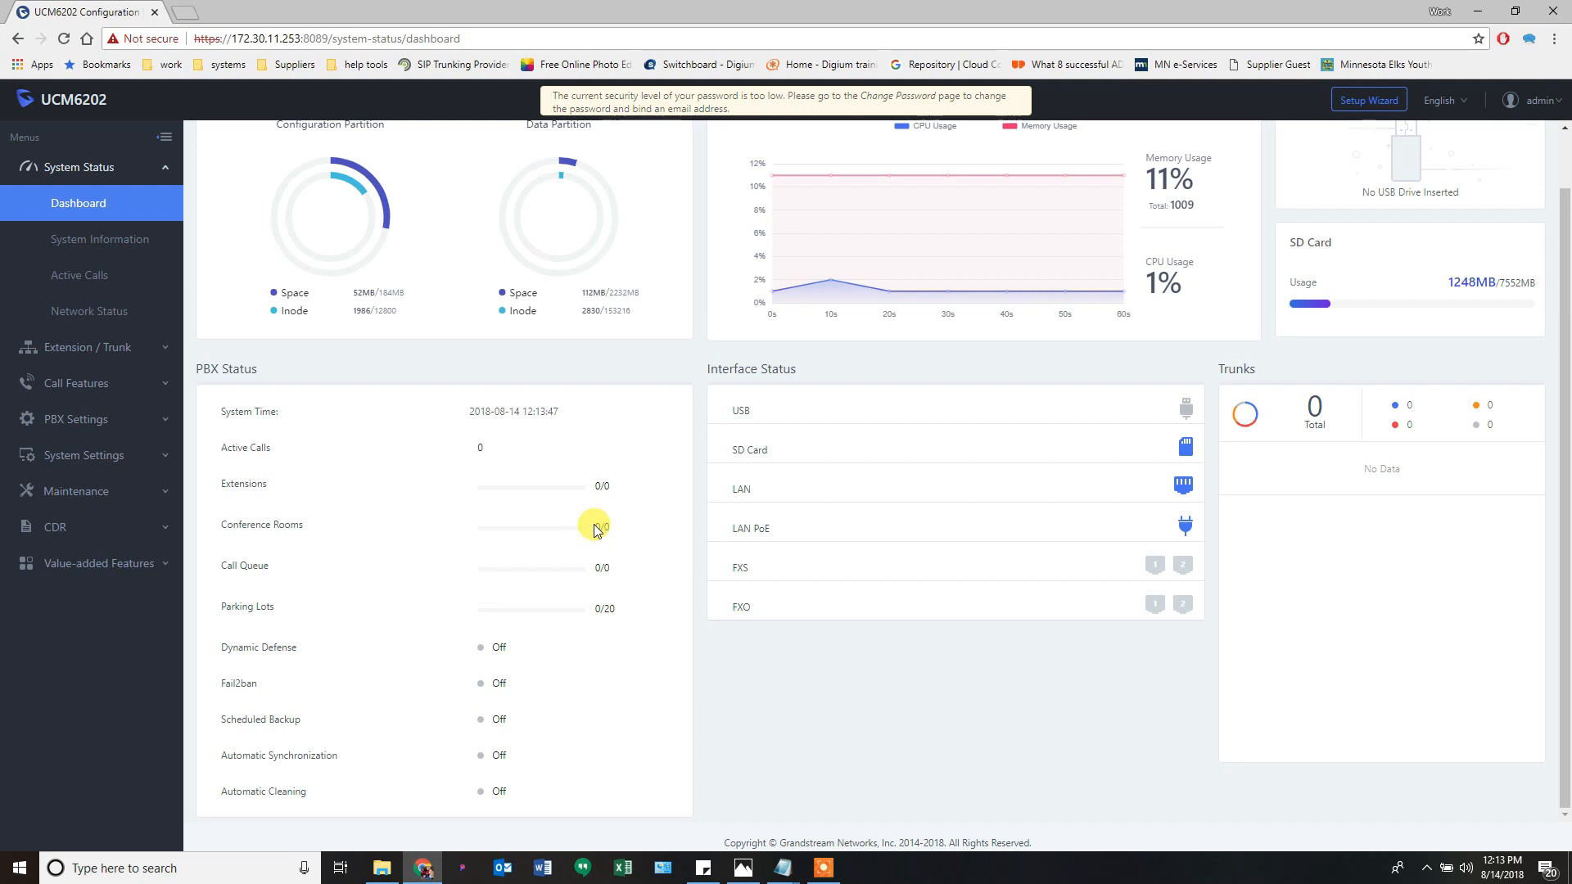
click(278, 563)
scroll(442, 590, up, 1)
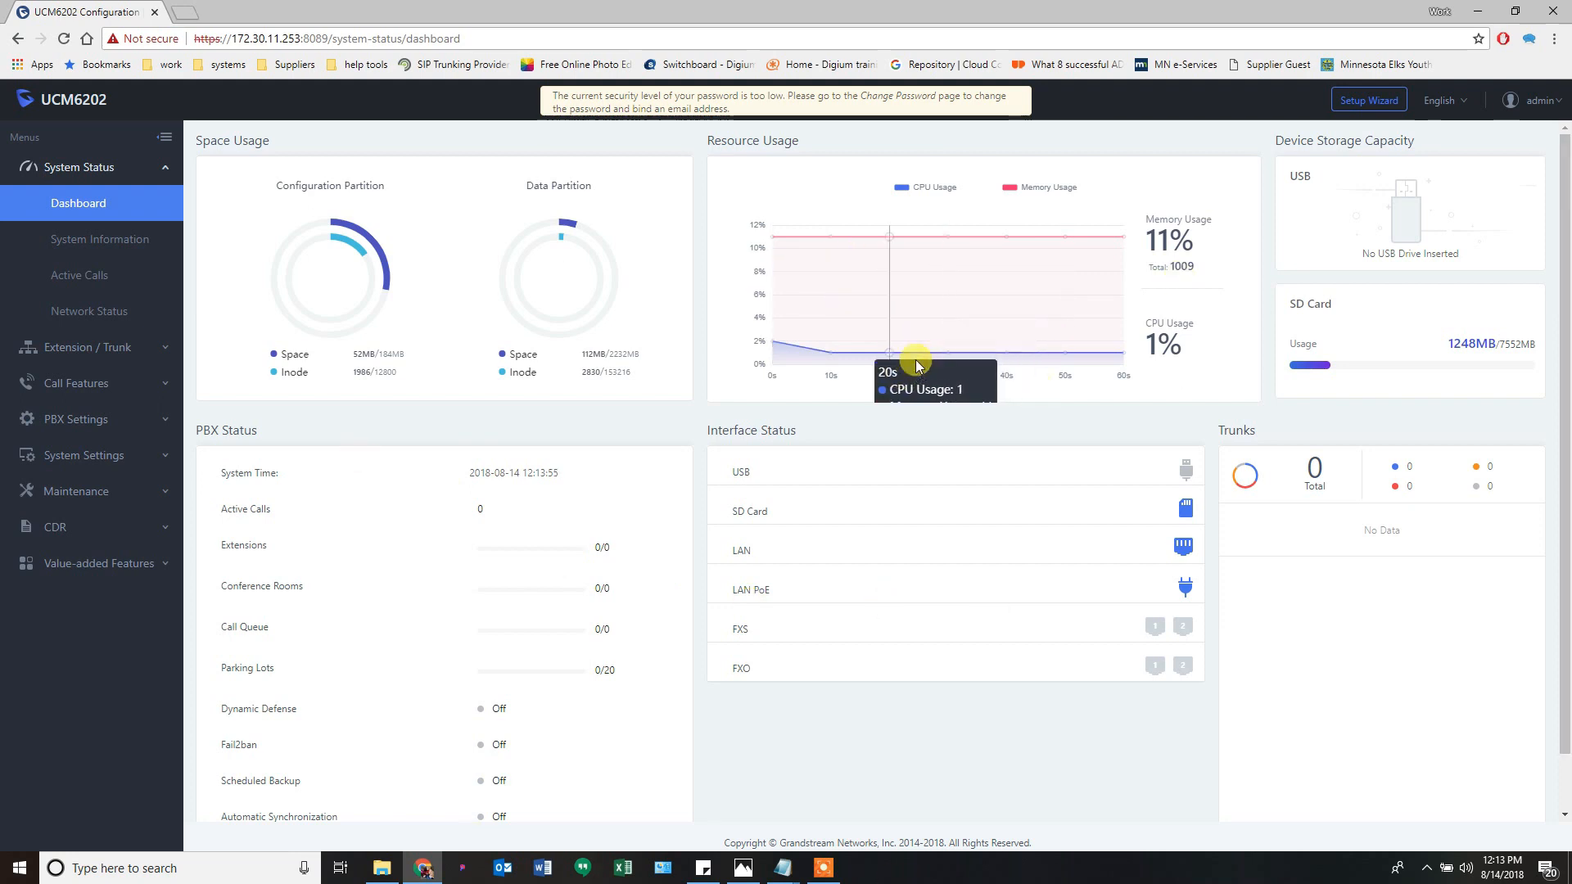
scroll(594, 555, down, 1)
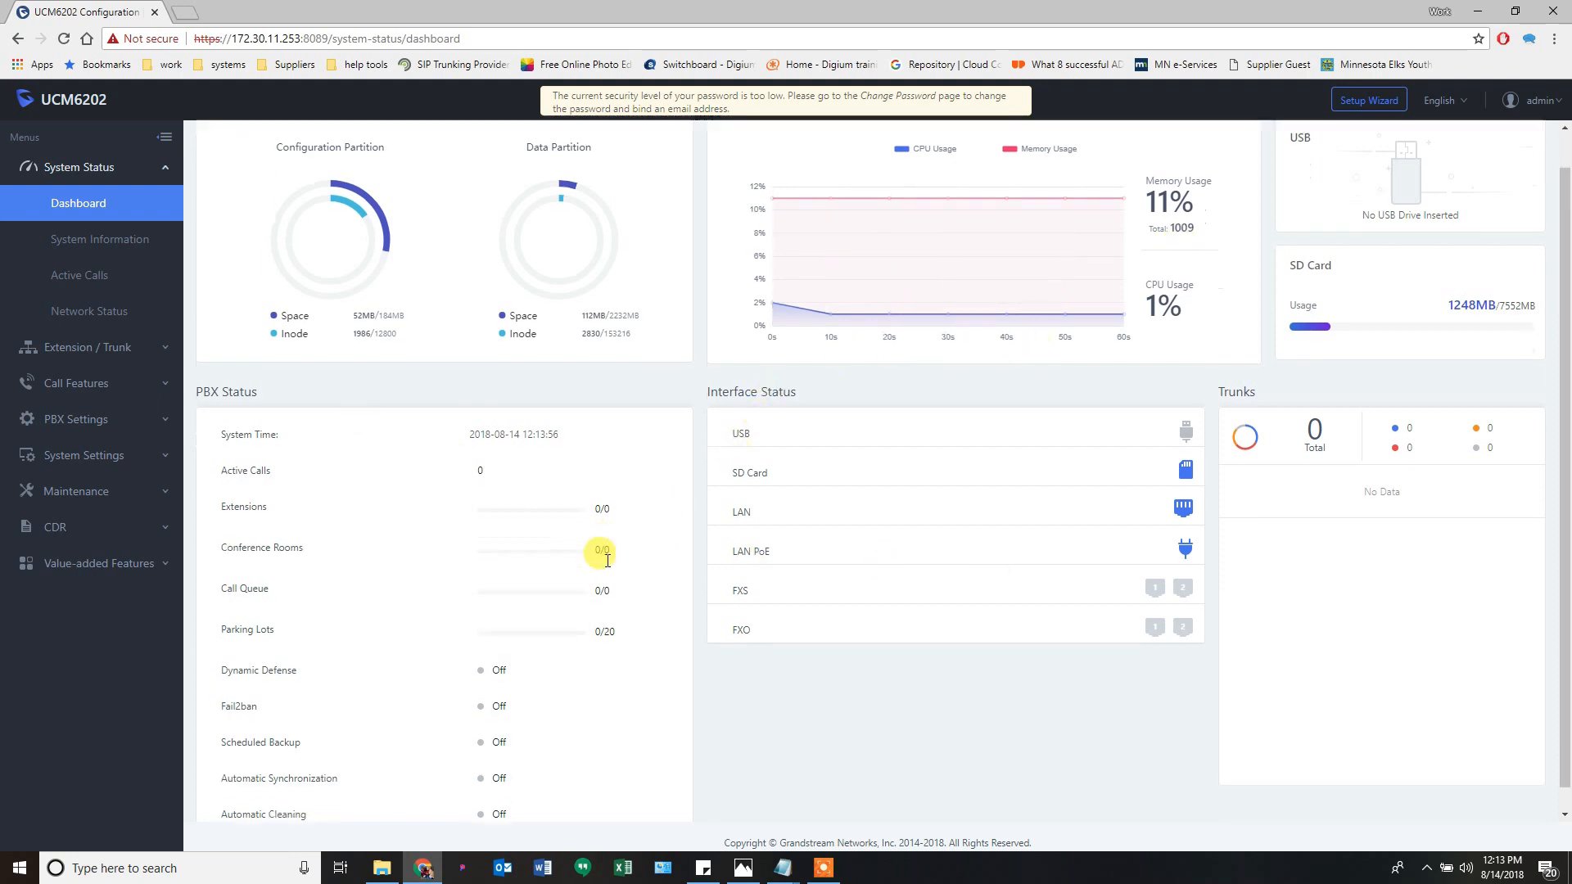
scroll(656, 547, up, 1)
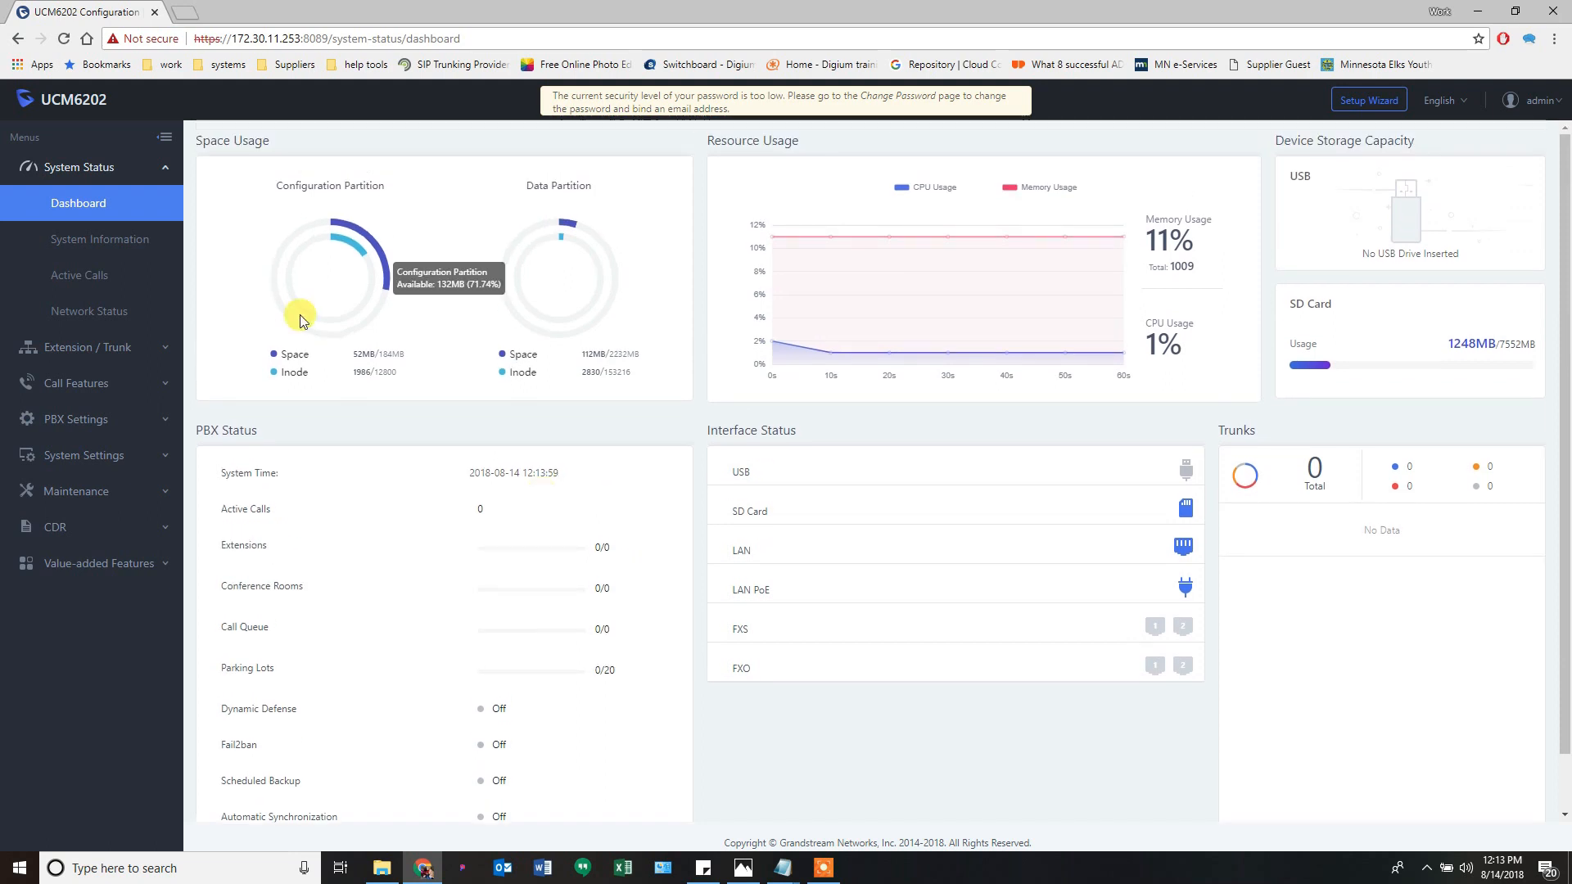
click(72, 241)
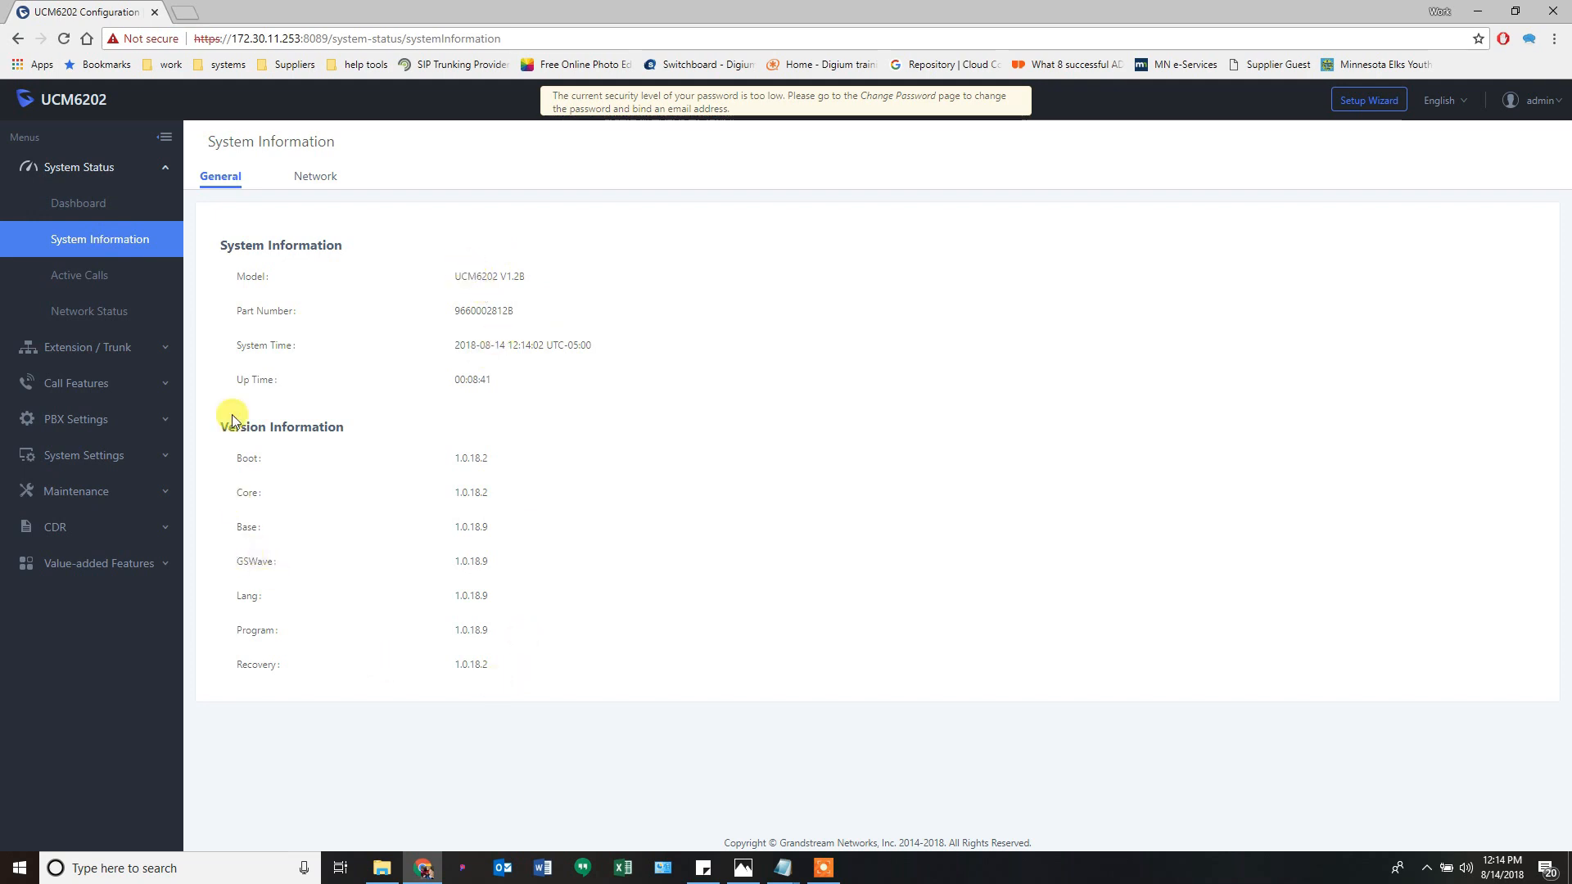
drag(213, 425, 363, 441)
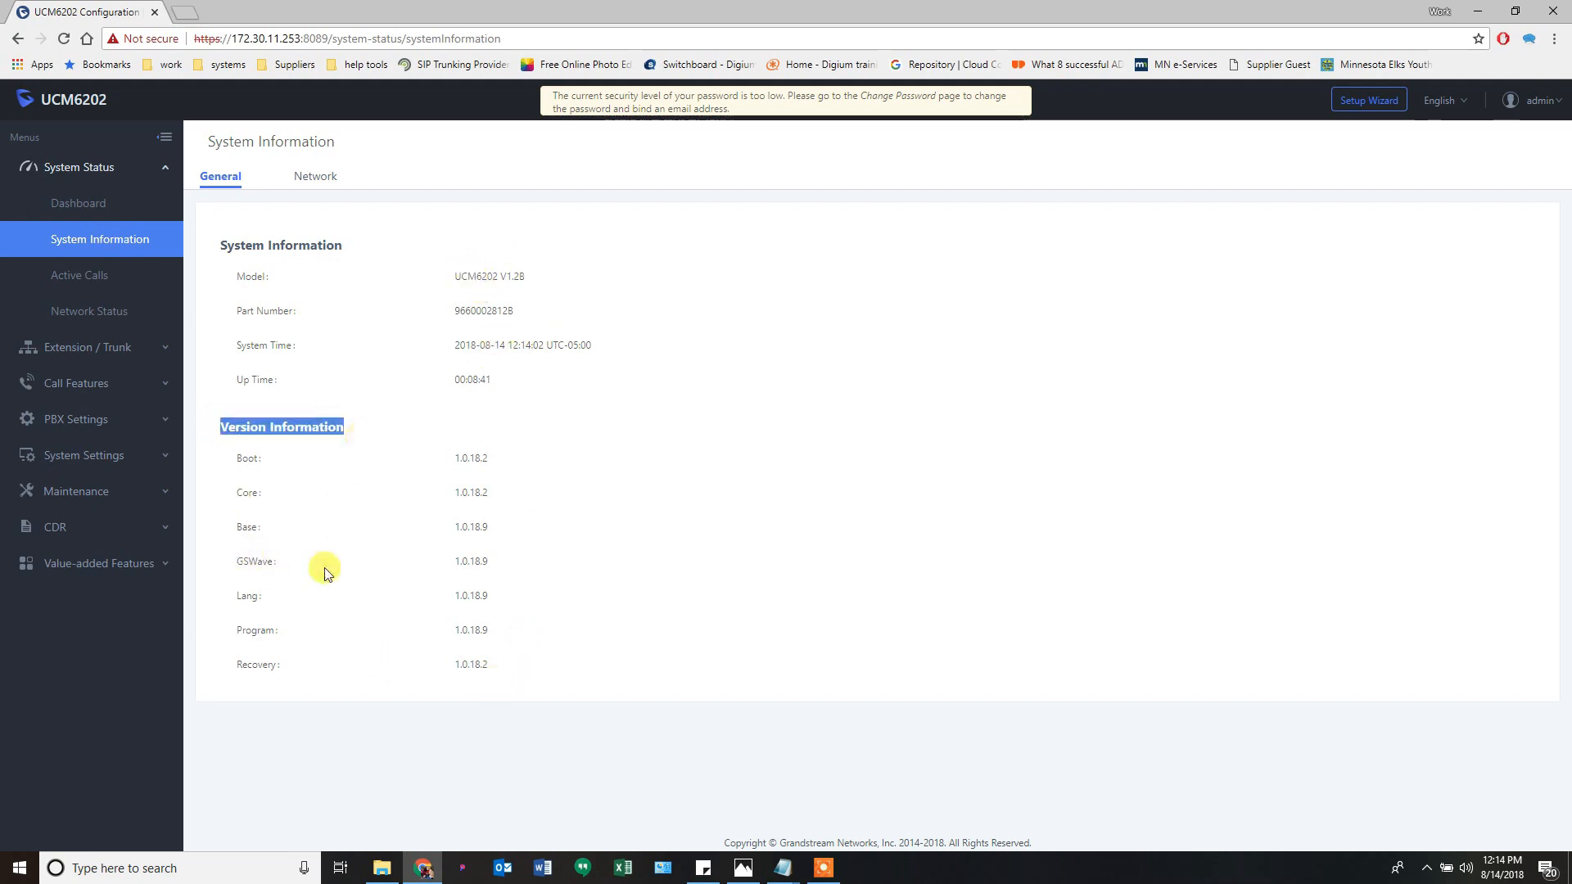
drag(235, 632, 490, 640)
click(496, 638)
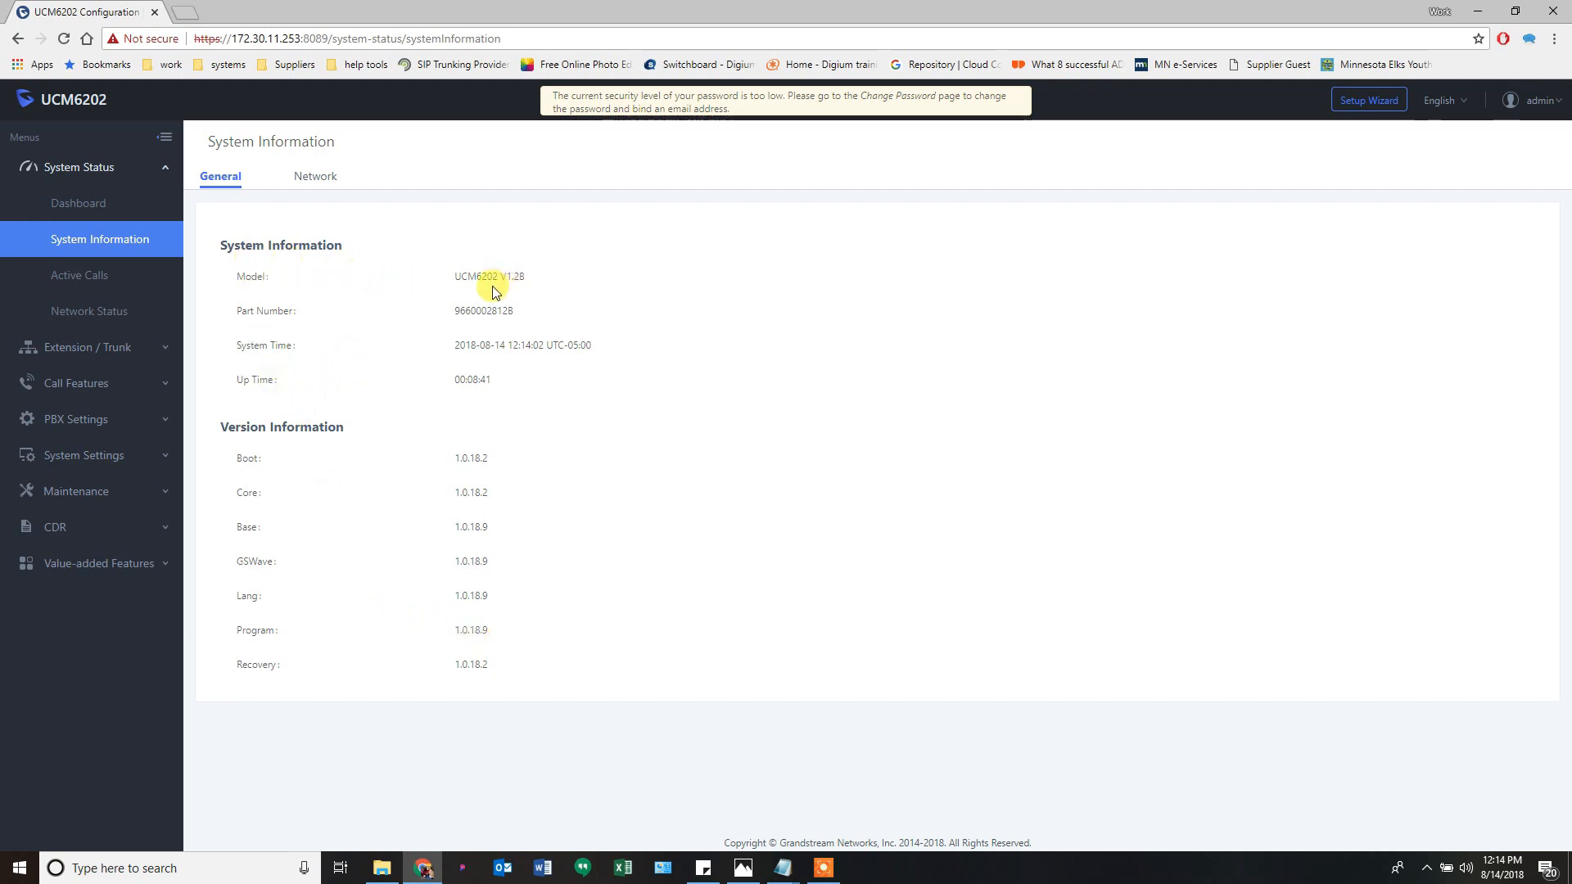
drag(476, 276, 494, 278)
click(508, 276)
drag(525, 276, 502, 276)
click(273, 320)
drag(455, 347, 598, 354)
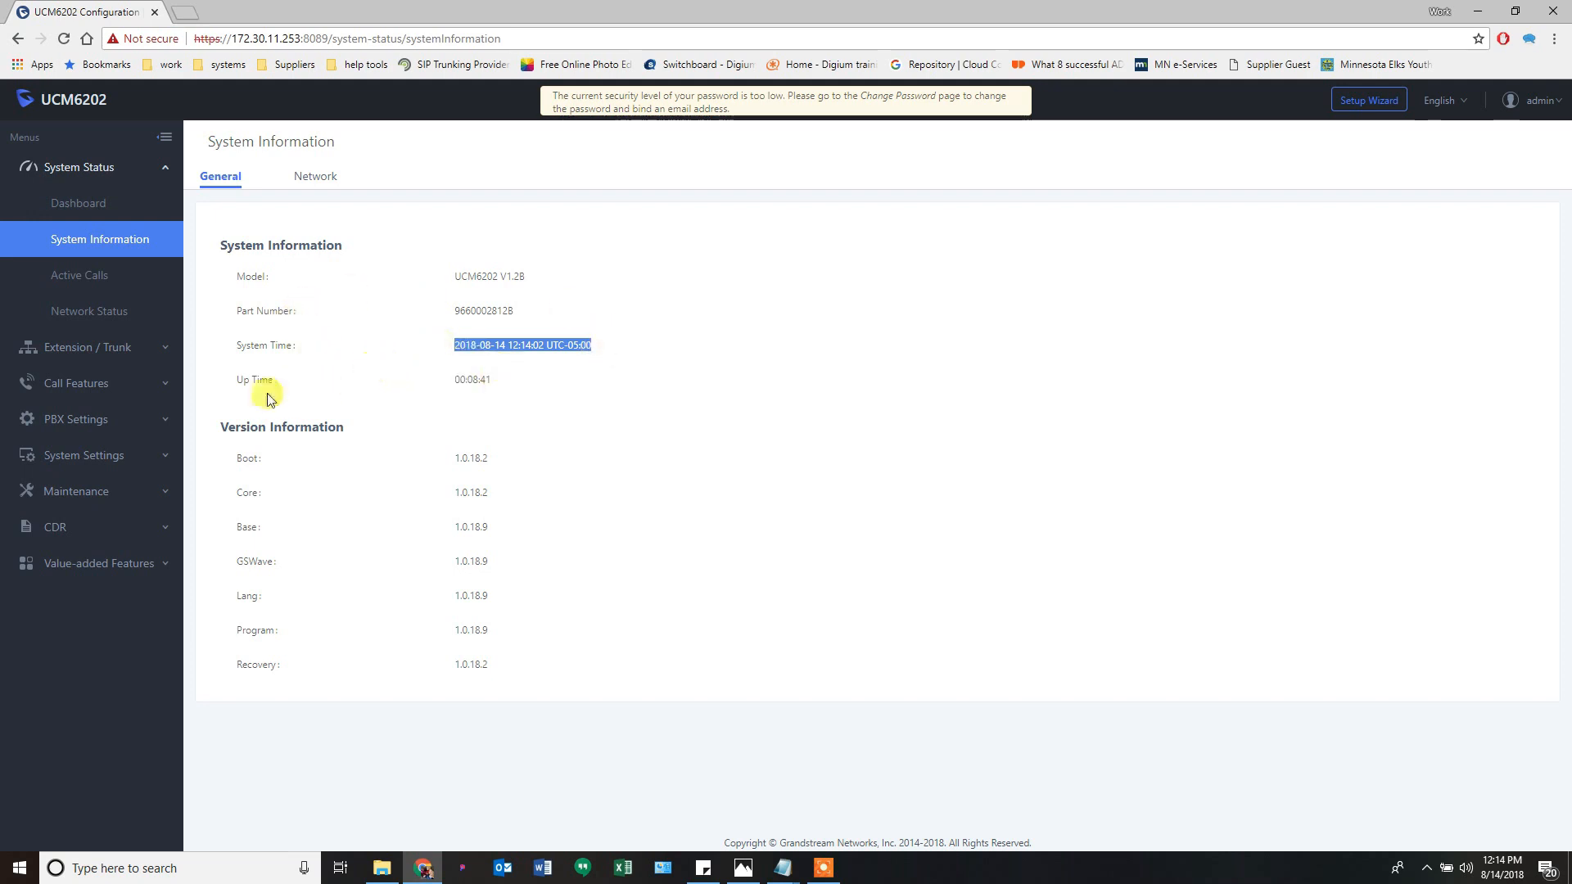
drag(238, 383, 280, 392)
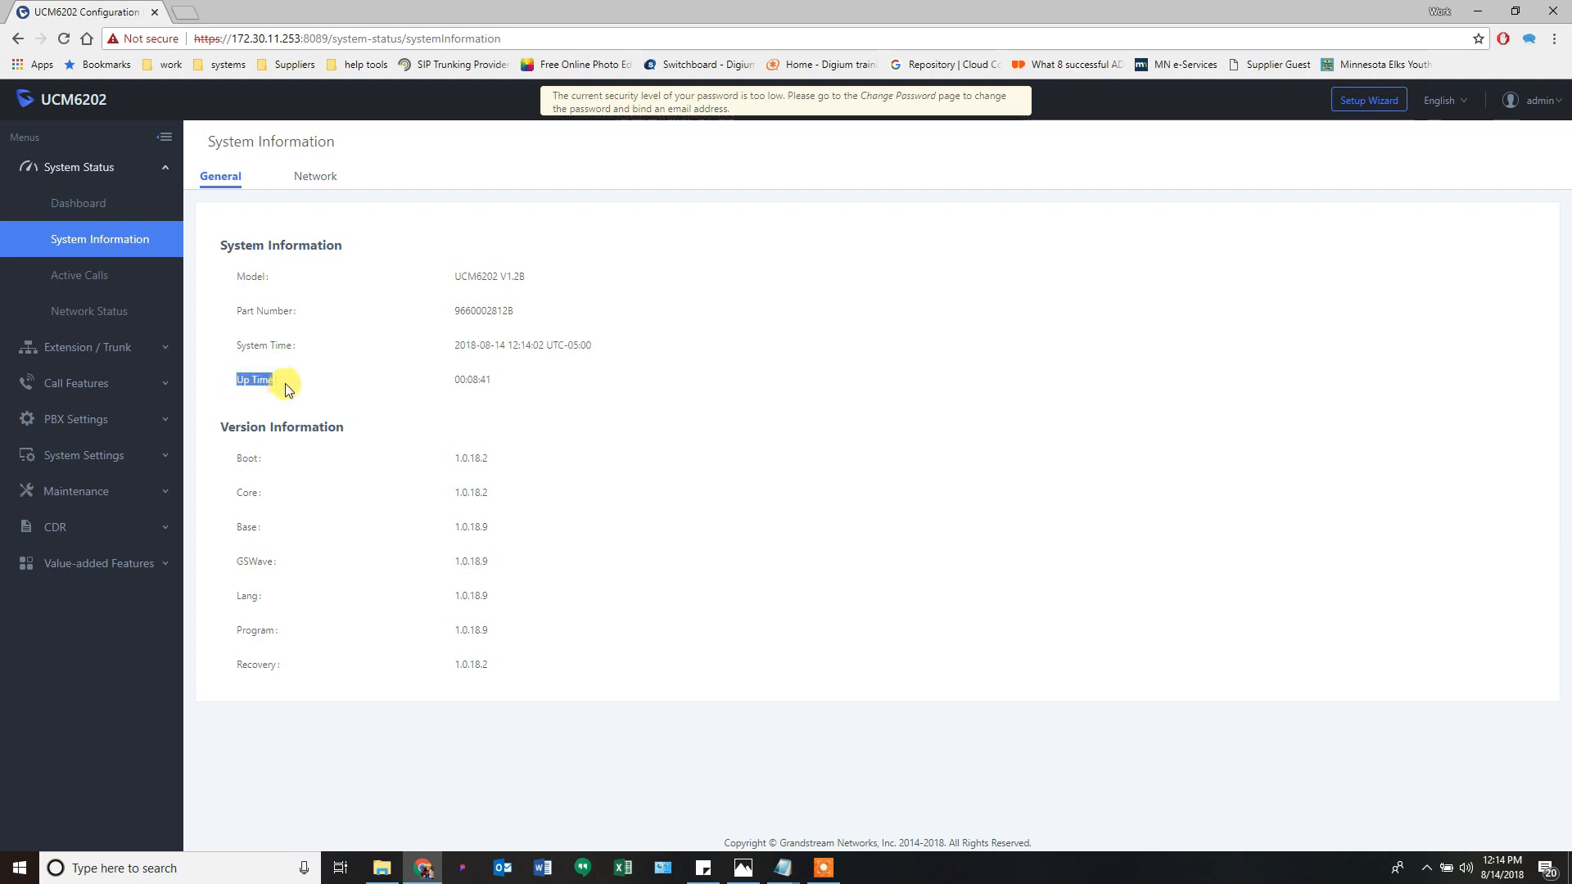
click(313, 391)
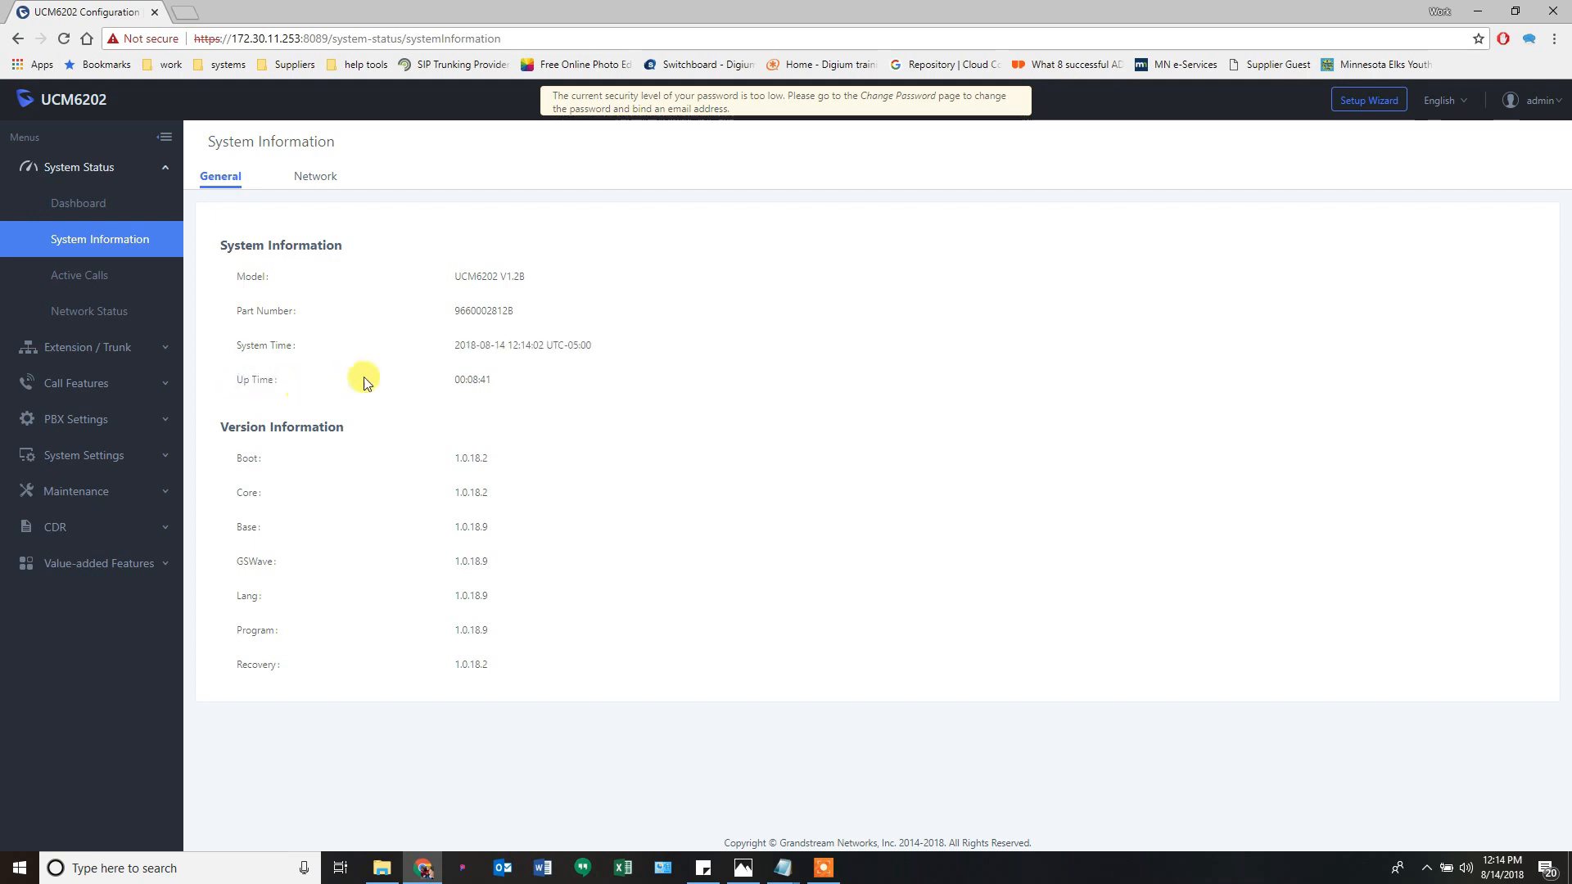
drag(452, 379, 501, 383)
click(385, 376)
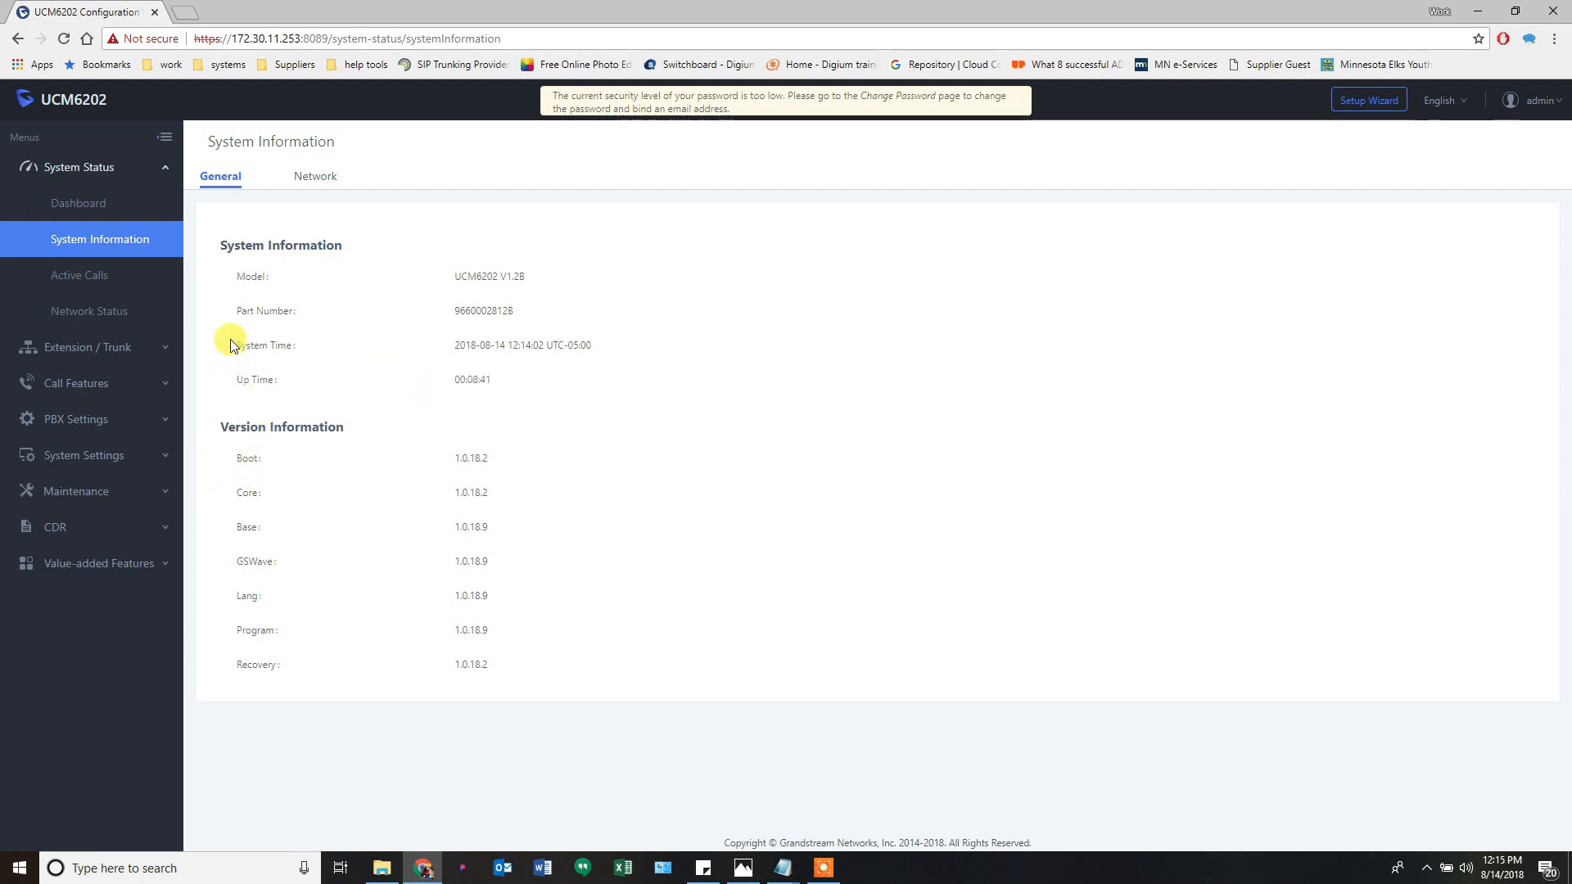
drag(276, 383, 242, 395)
click(239, 395)
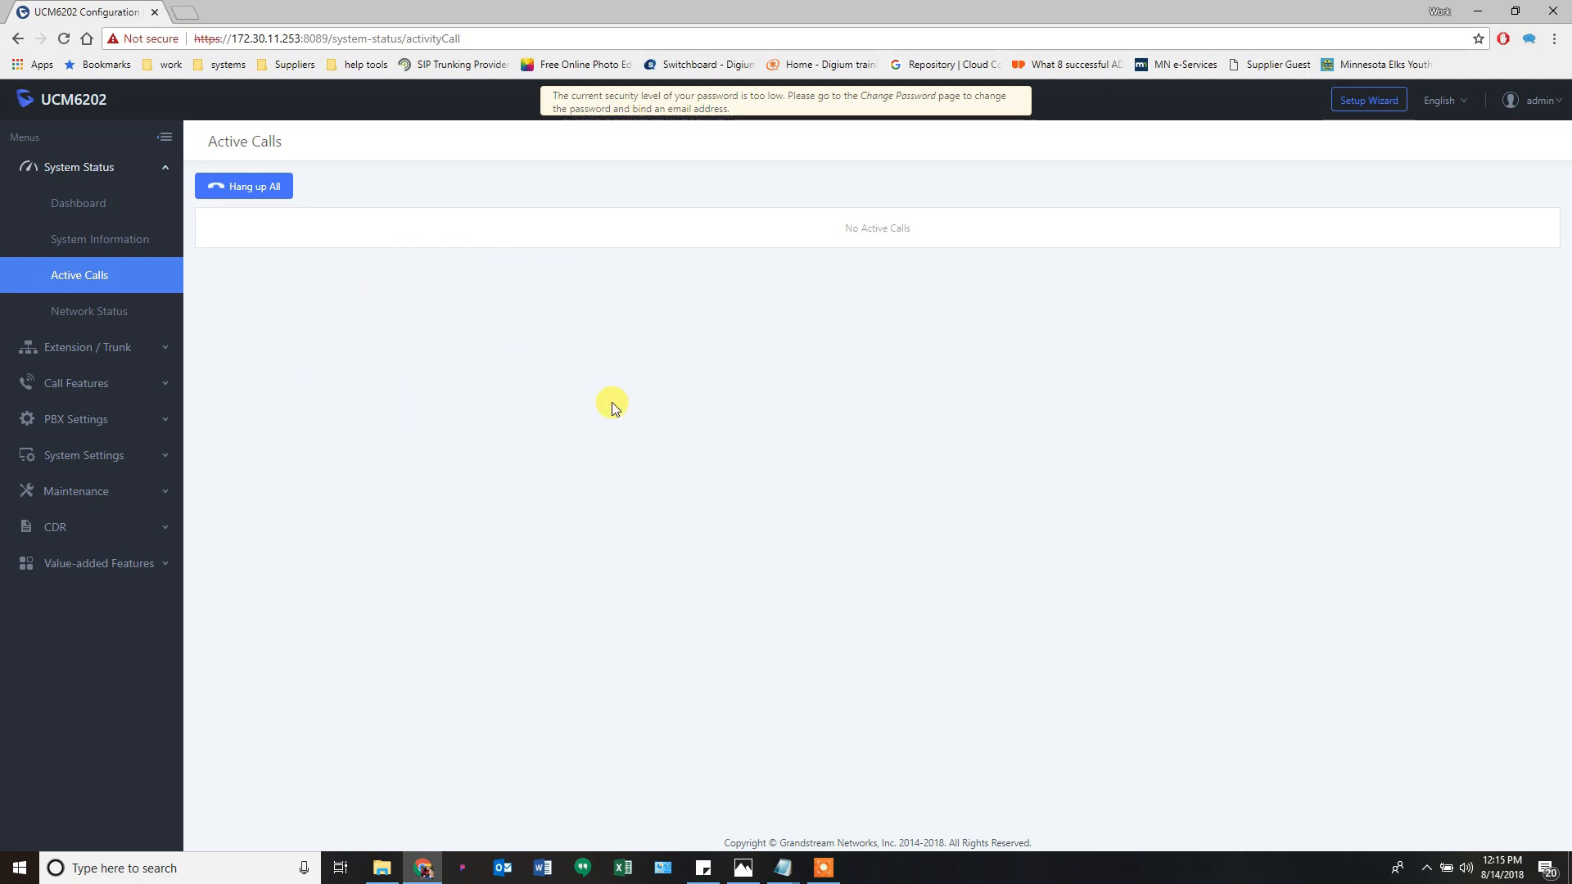
- Check the dashboard and the empty Active Calls list, then open Network Status
click(110, 210)
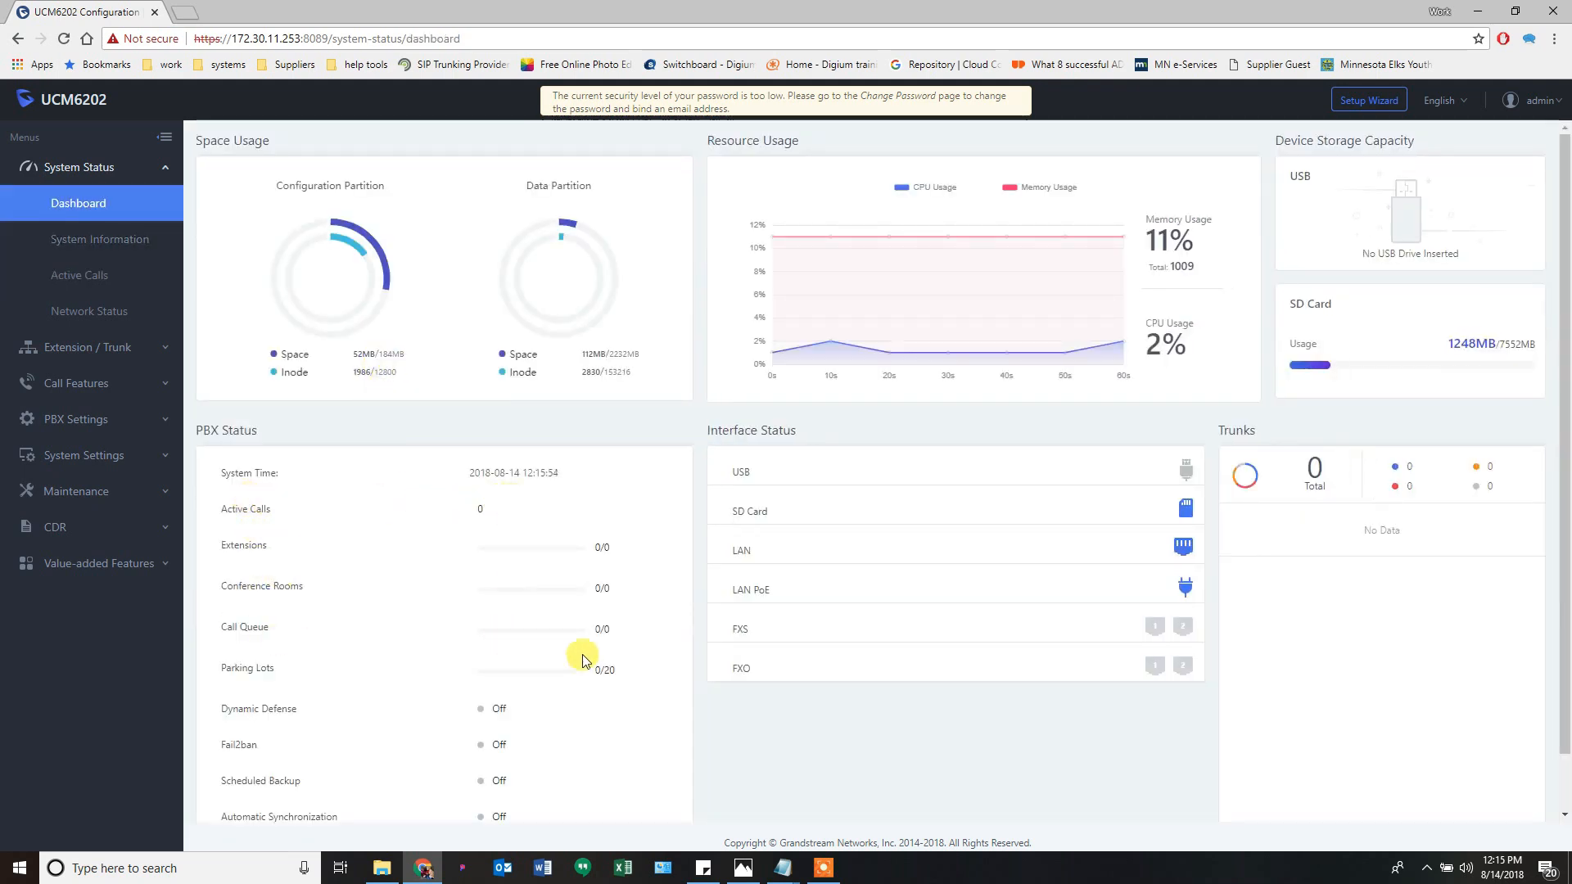
click(90, 276)
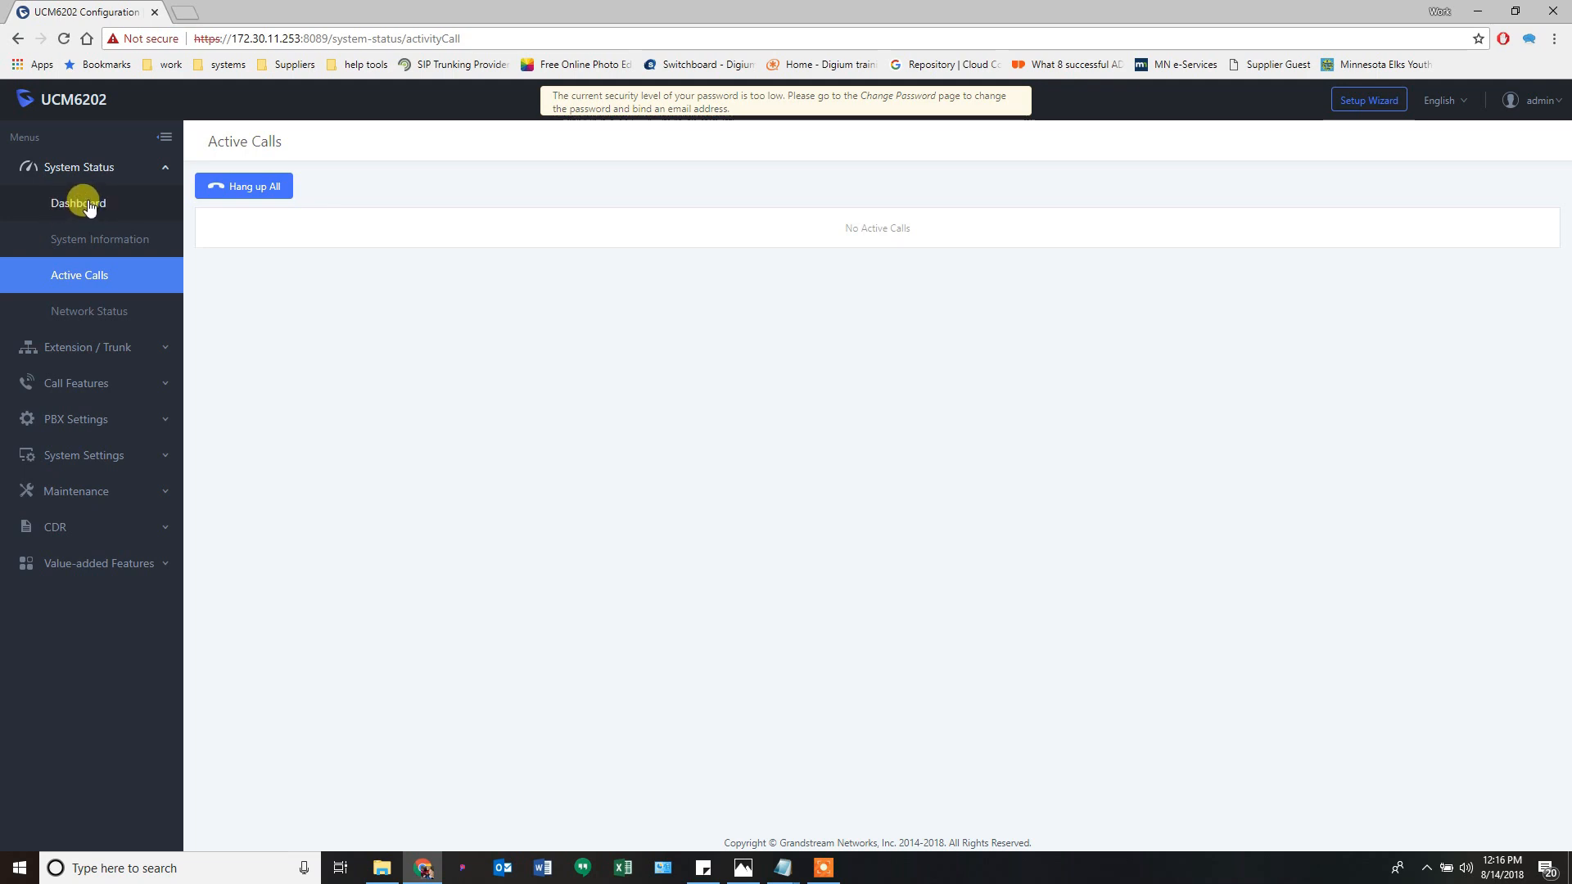
click(90, 313)
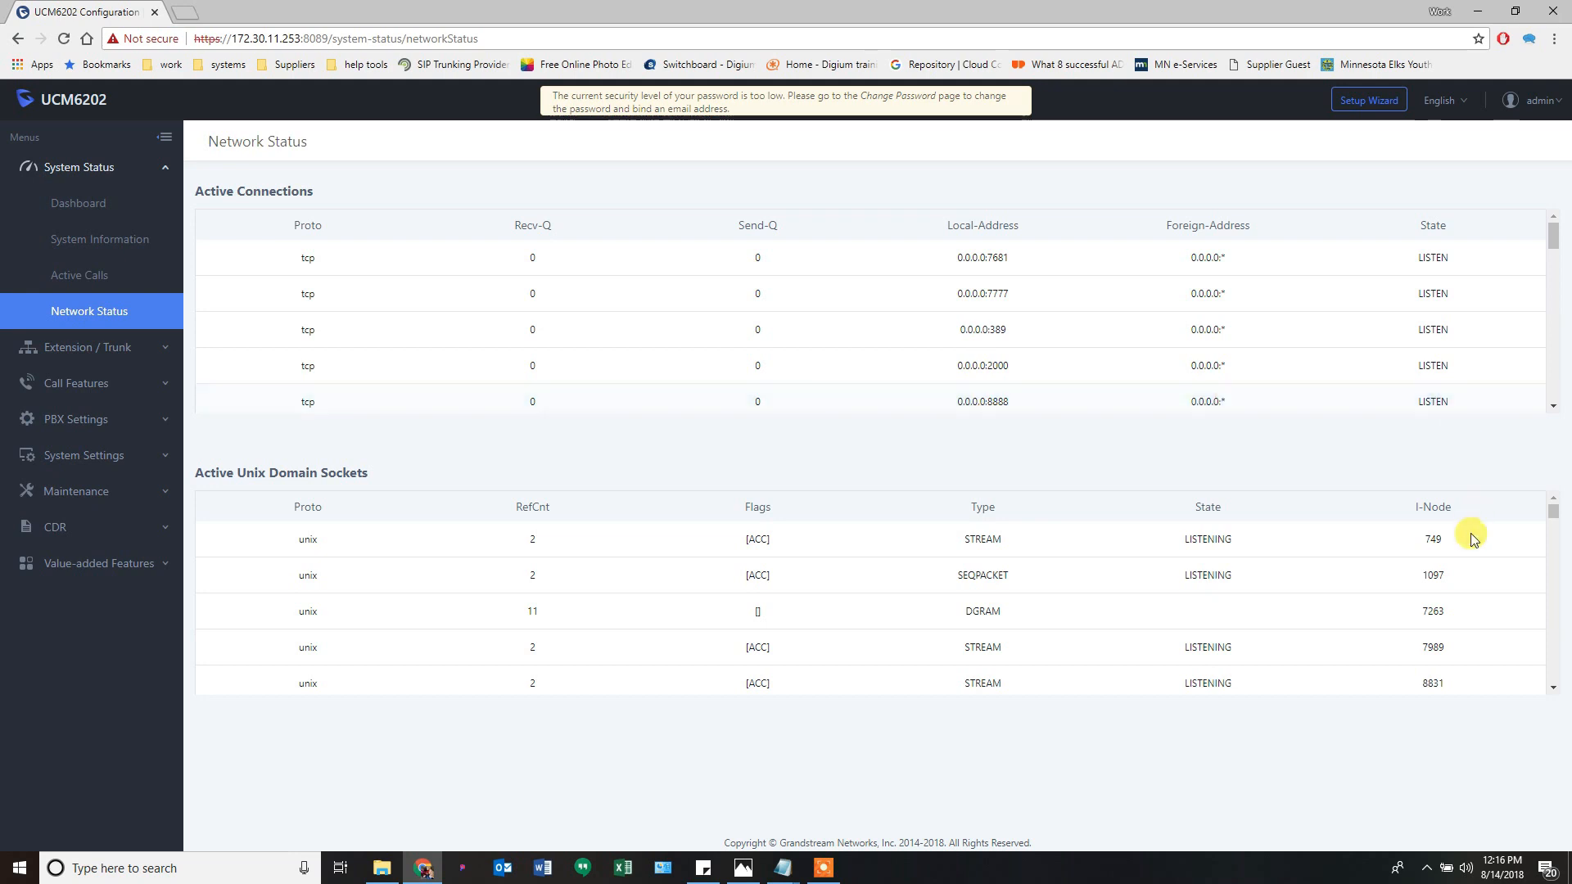
- Scroll through the connection and Unix socket tables, then open Extension / Trunk > Extensions
scroll(1383, 571, down, 1)
scroll(1297, 631, down, 5)
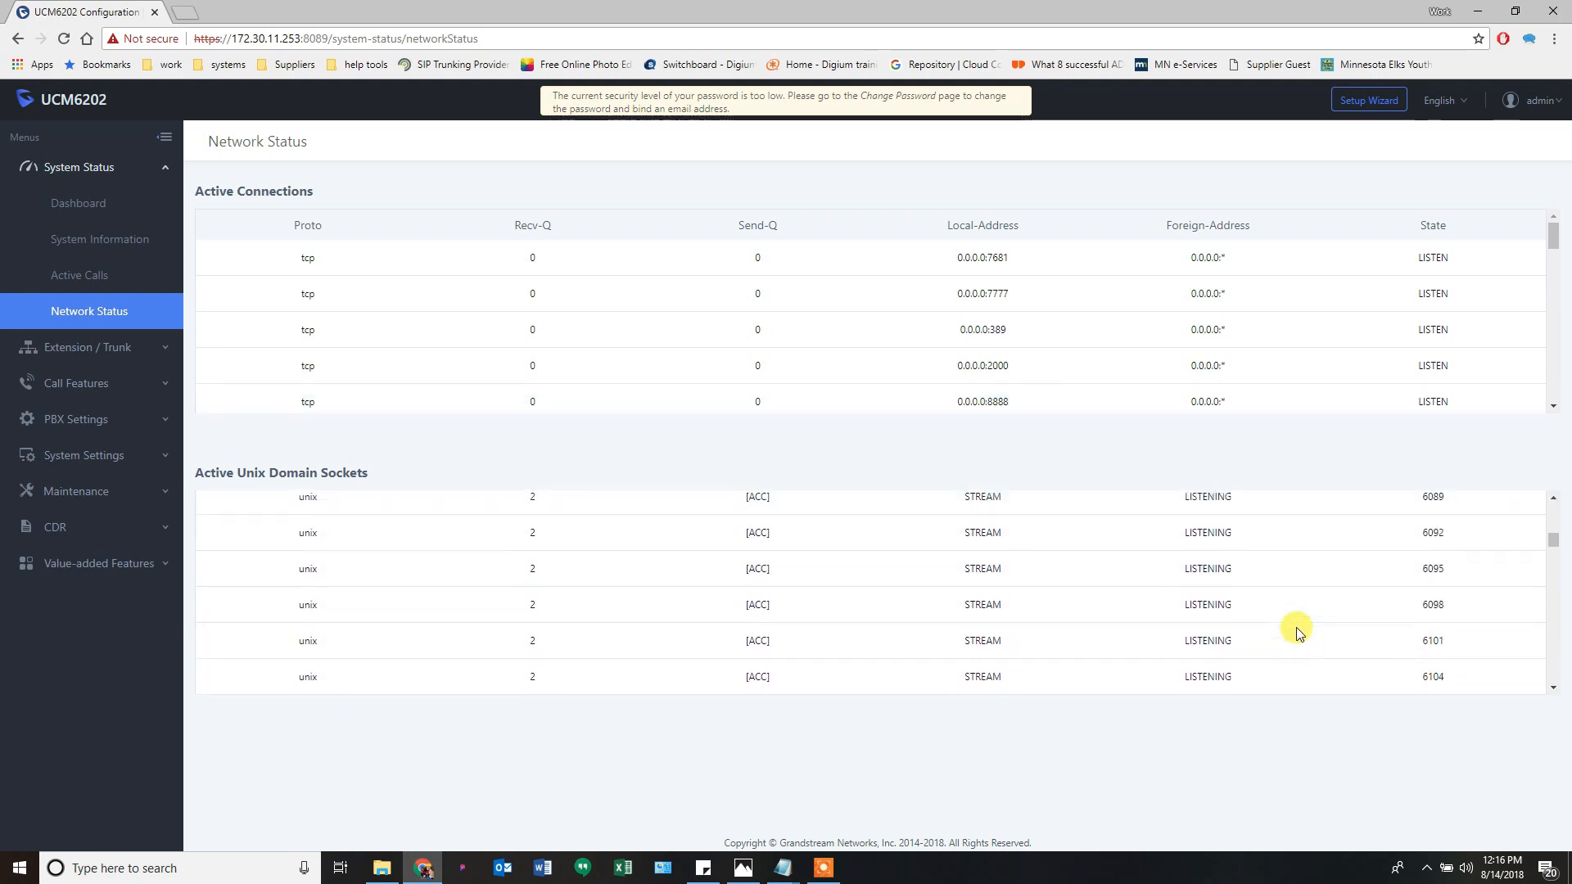
scroll(1297, 630, down, 5)
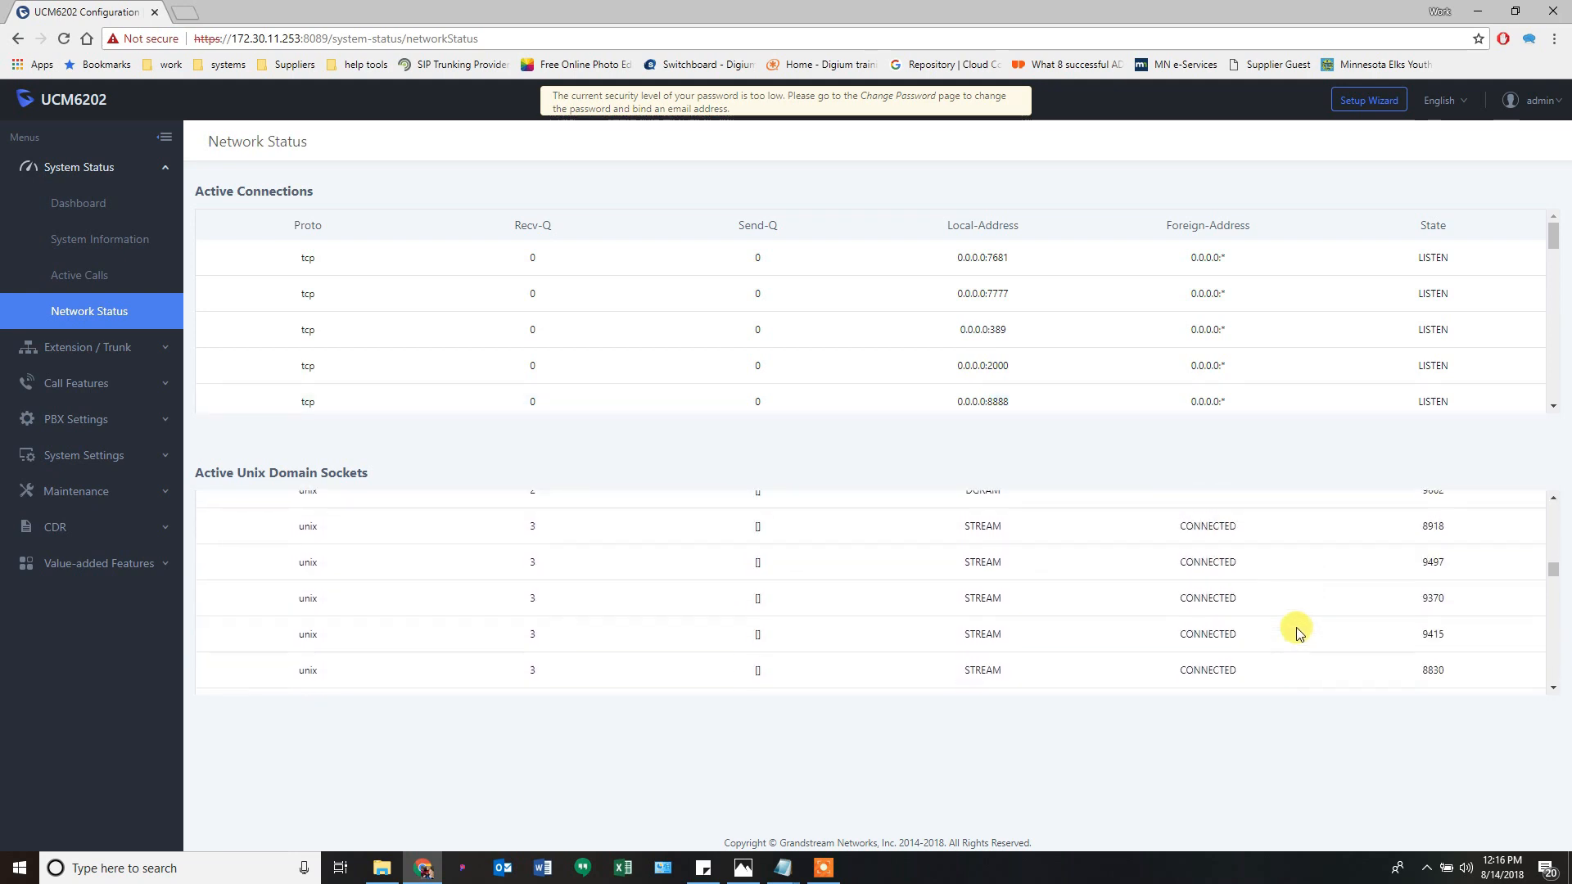
scroll(1297, 631, down, 5)
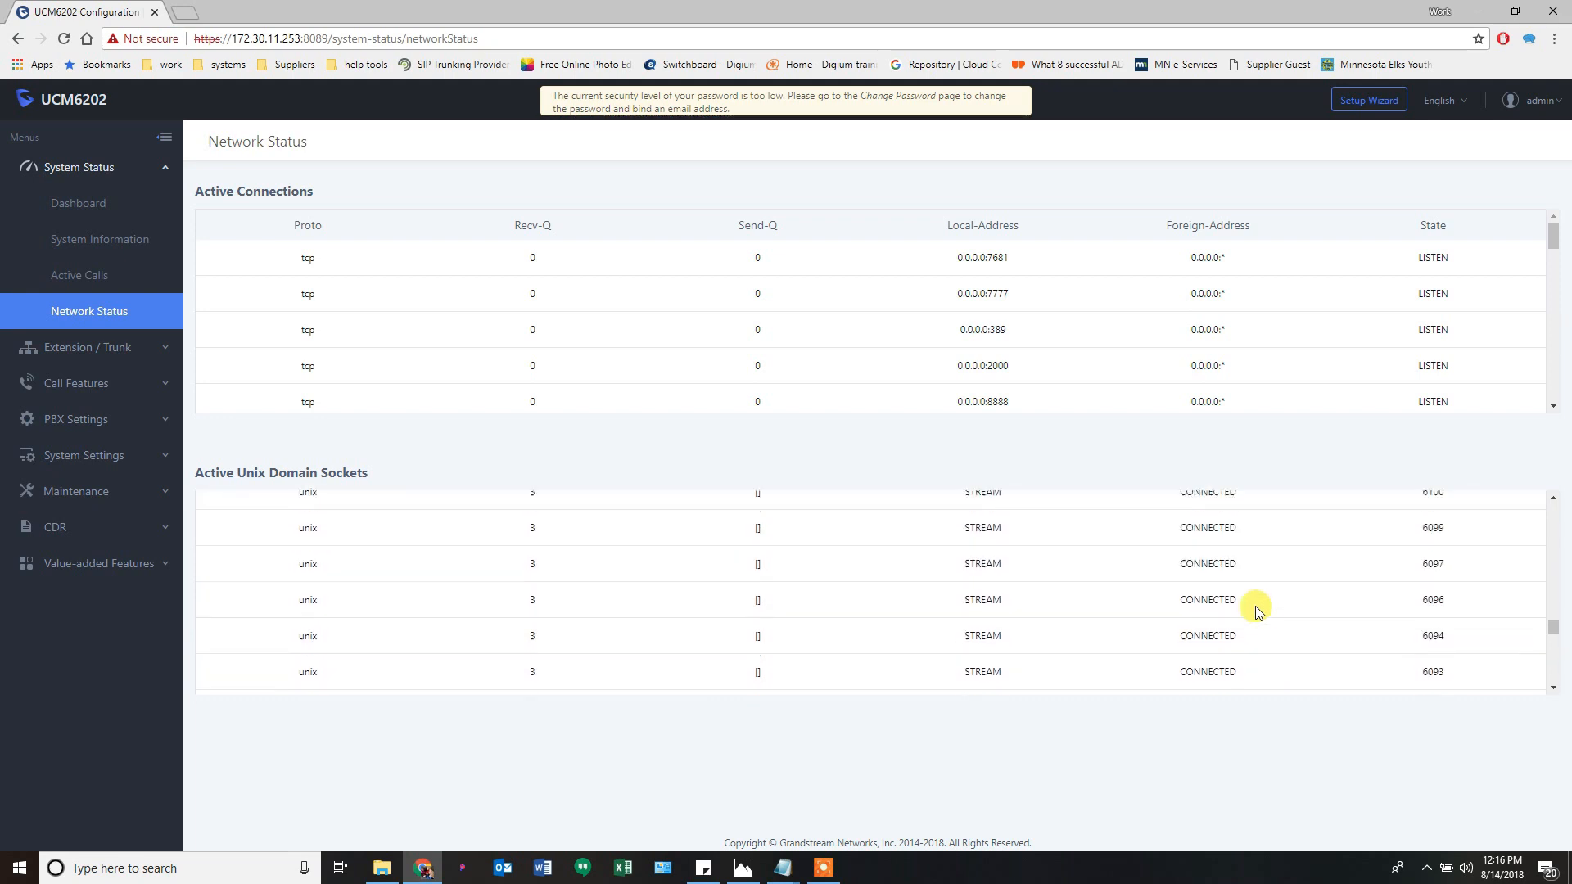
scroll(1201, 634, up, 5)
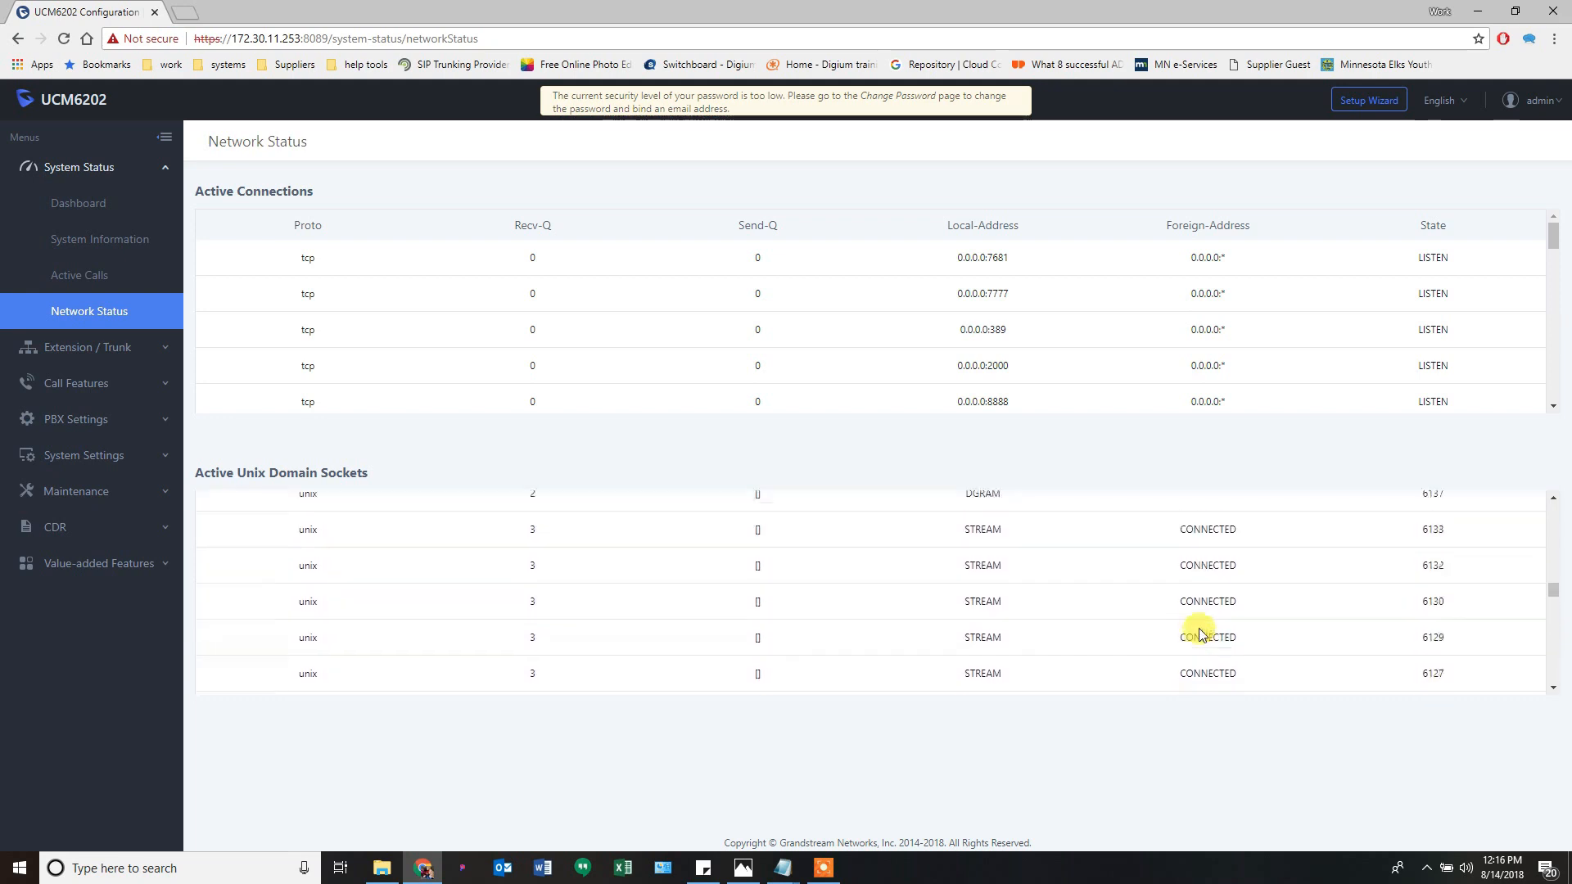
scroll(1201, 634, up, 5)
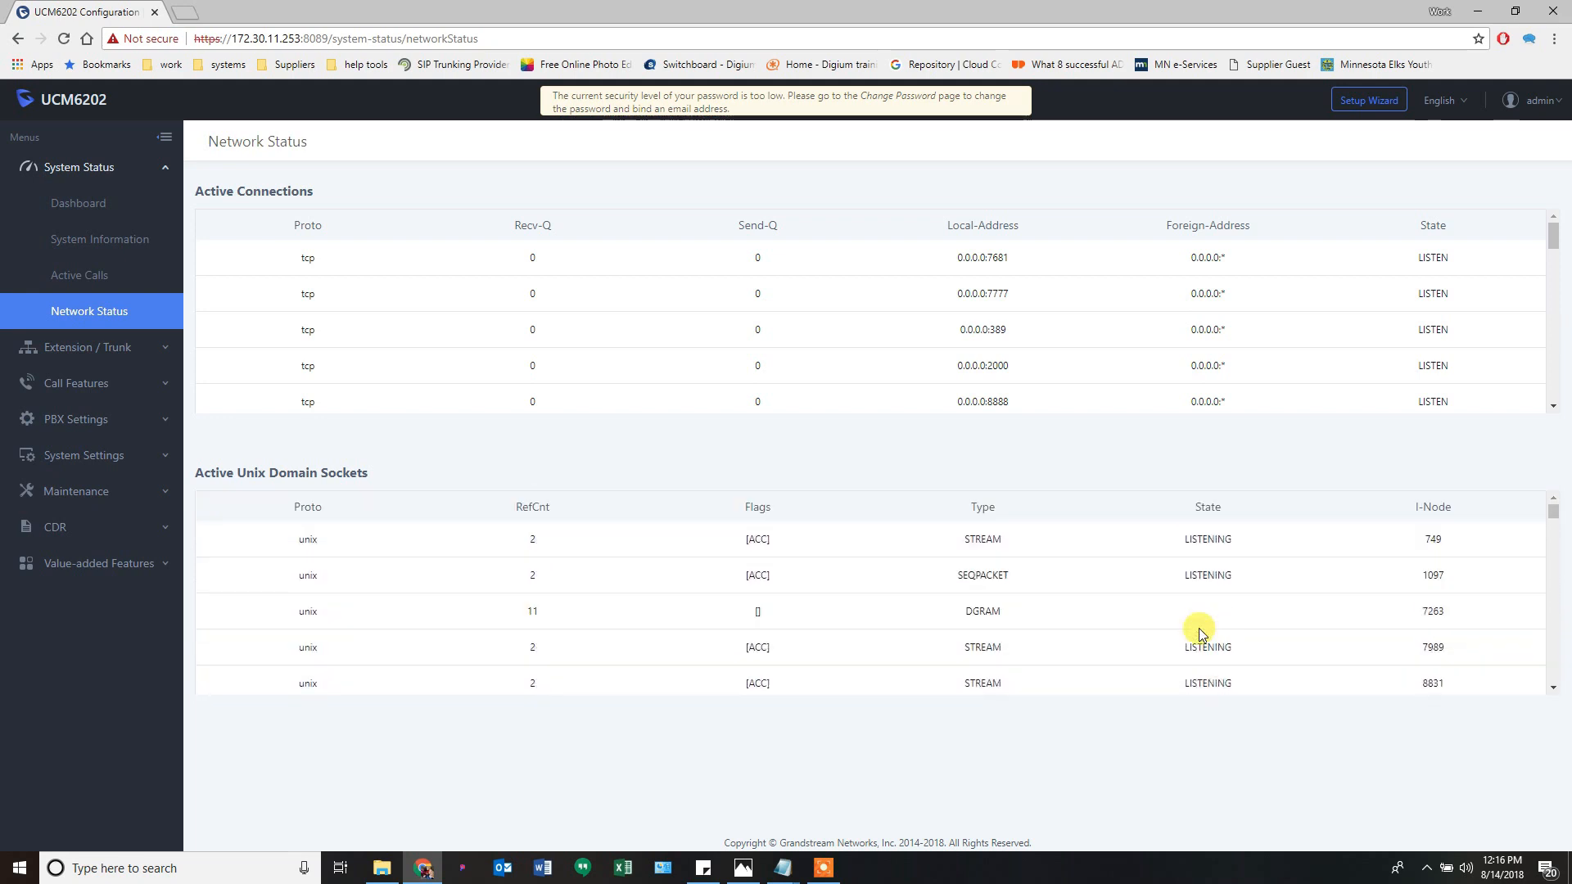
click(120, 351)
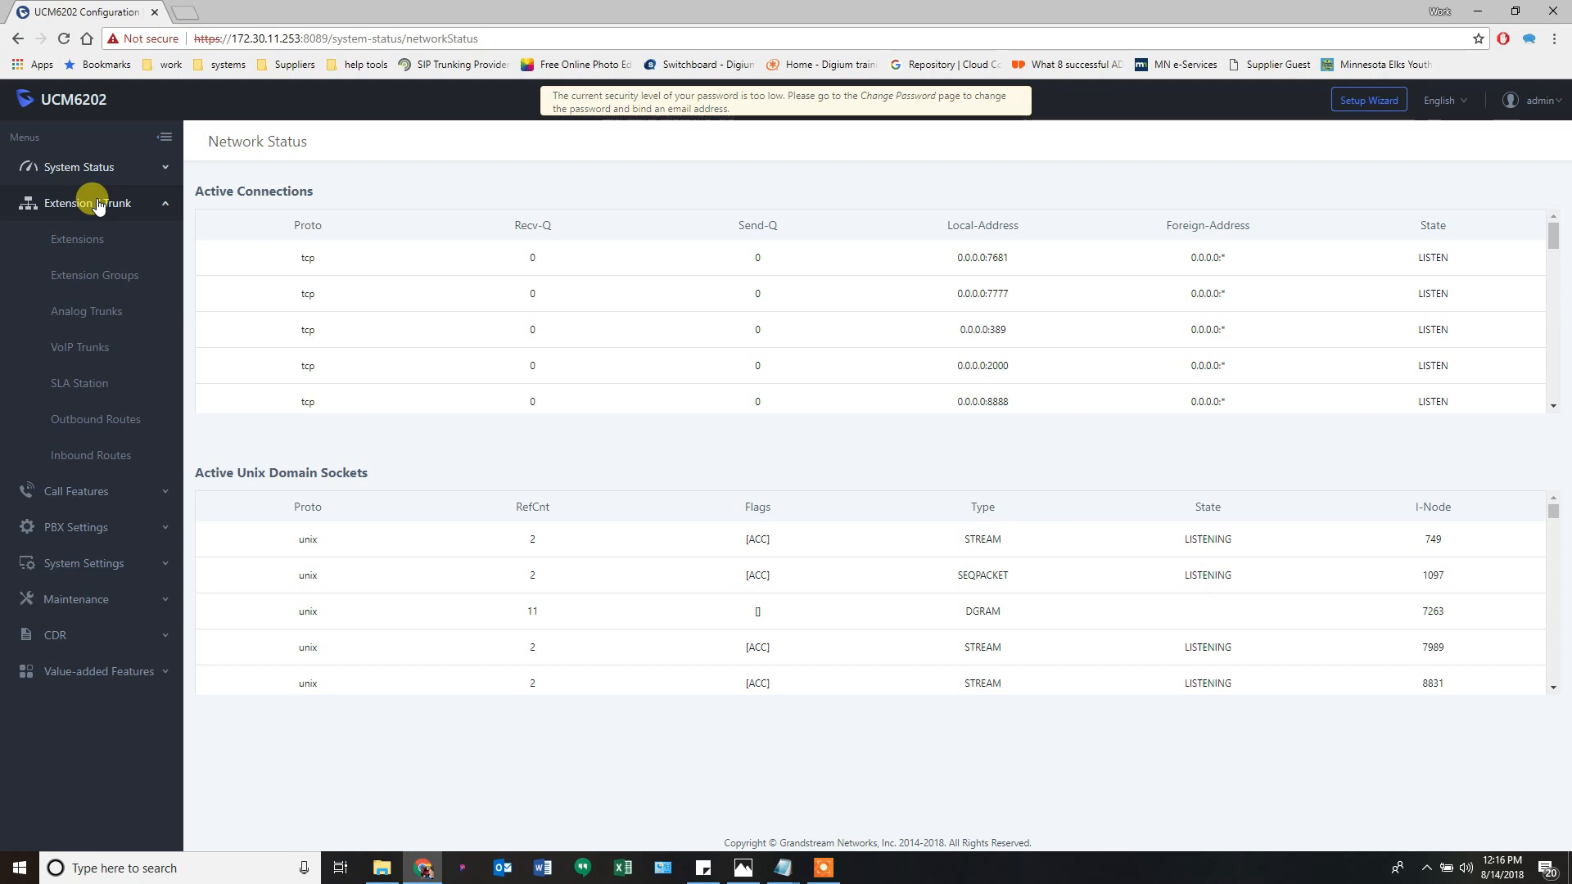
click(88, 243)
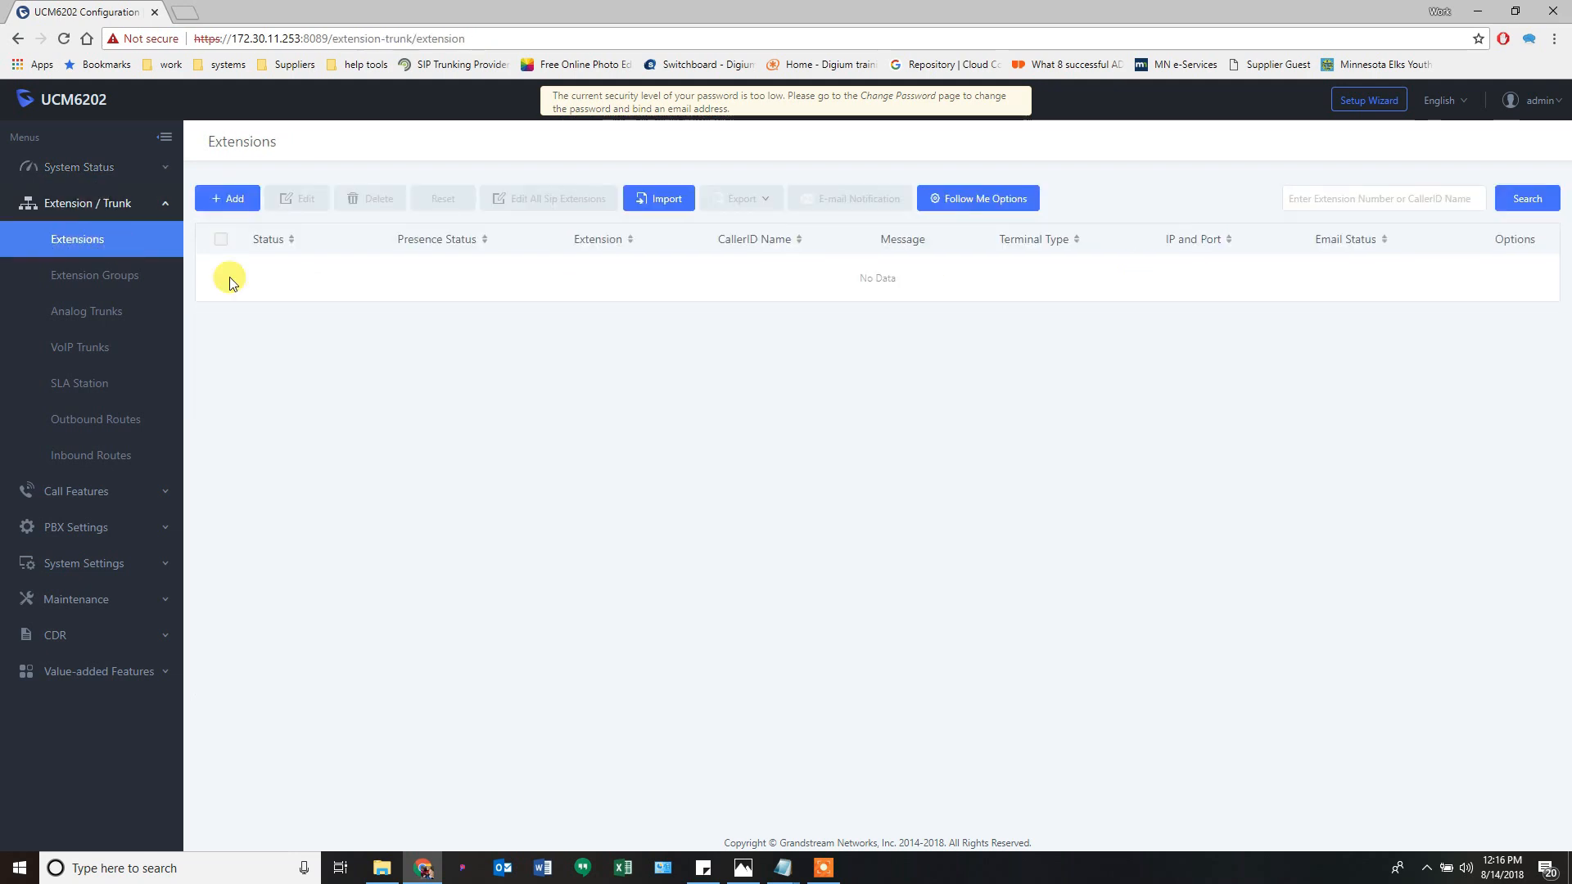
- Start a new extension, keep the Single add method, then switch to Extension Groups
click(228, 205)
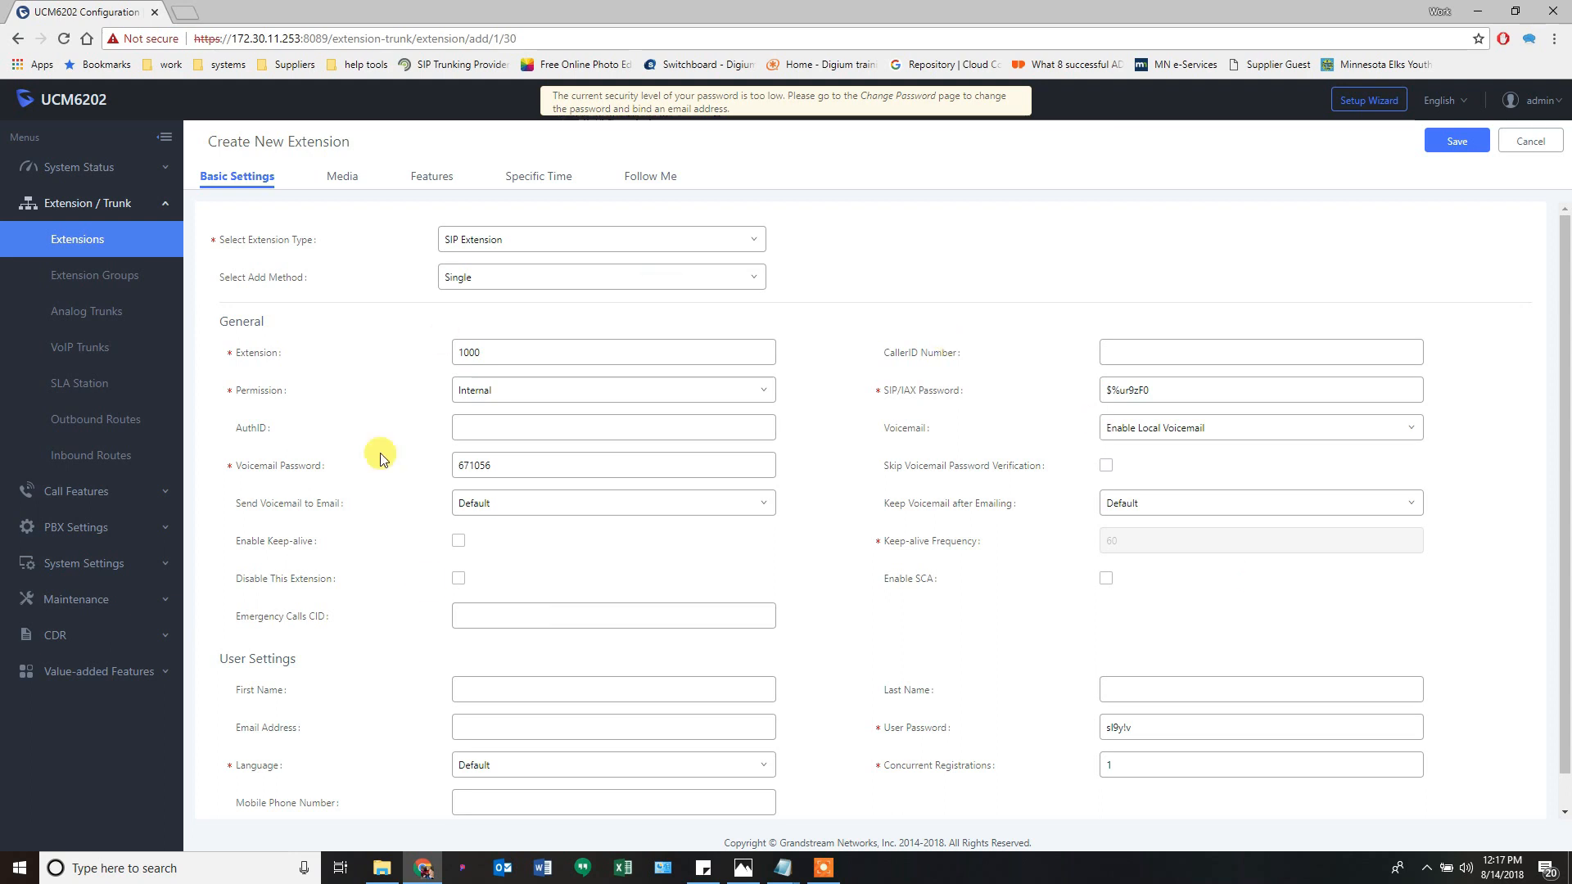
scroll(459, 483, down, 1)
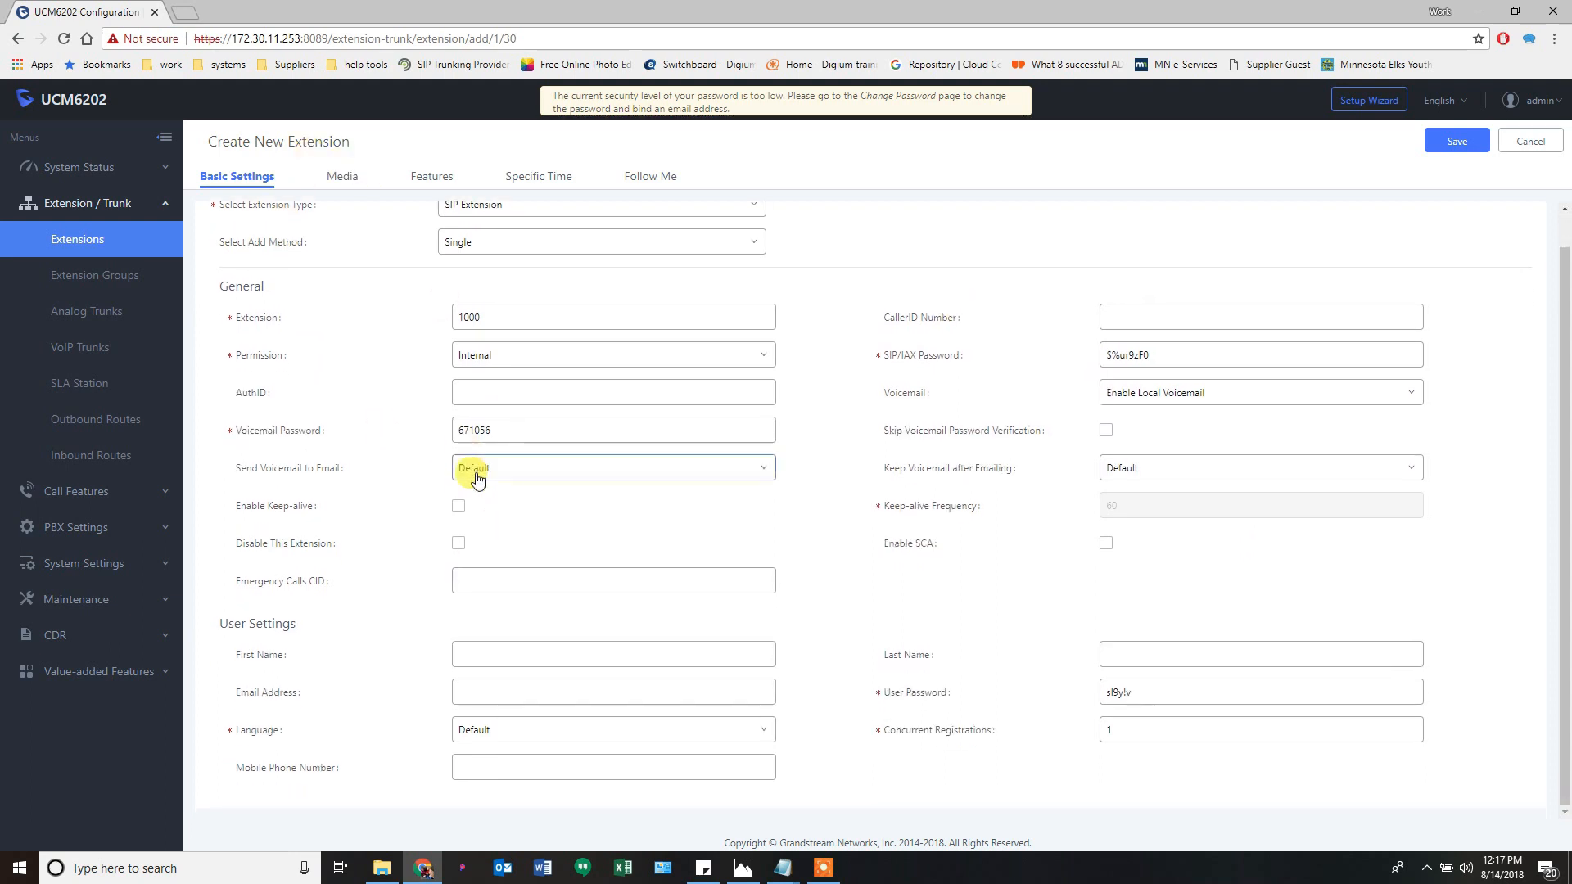
scroll(479, 480, up, 1)
click(488, 280)
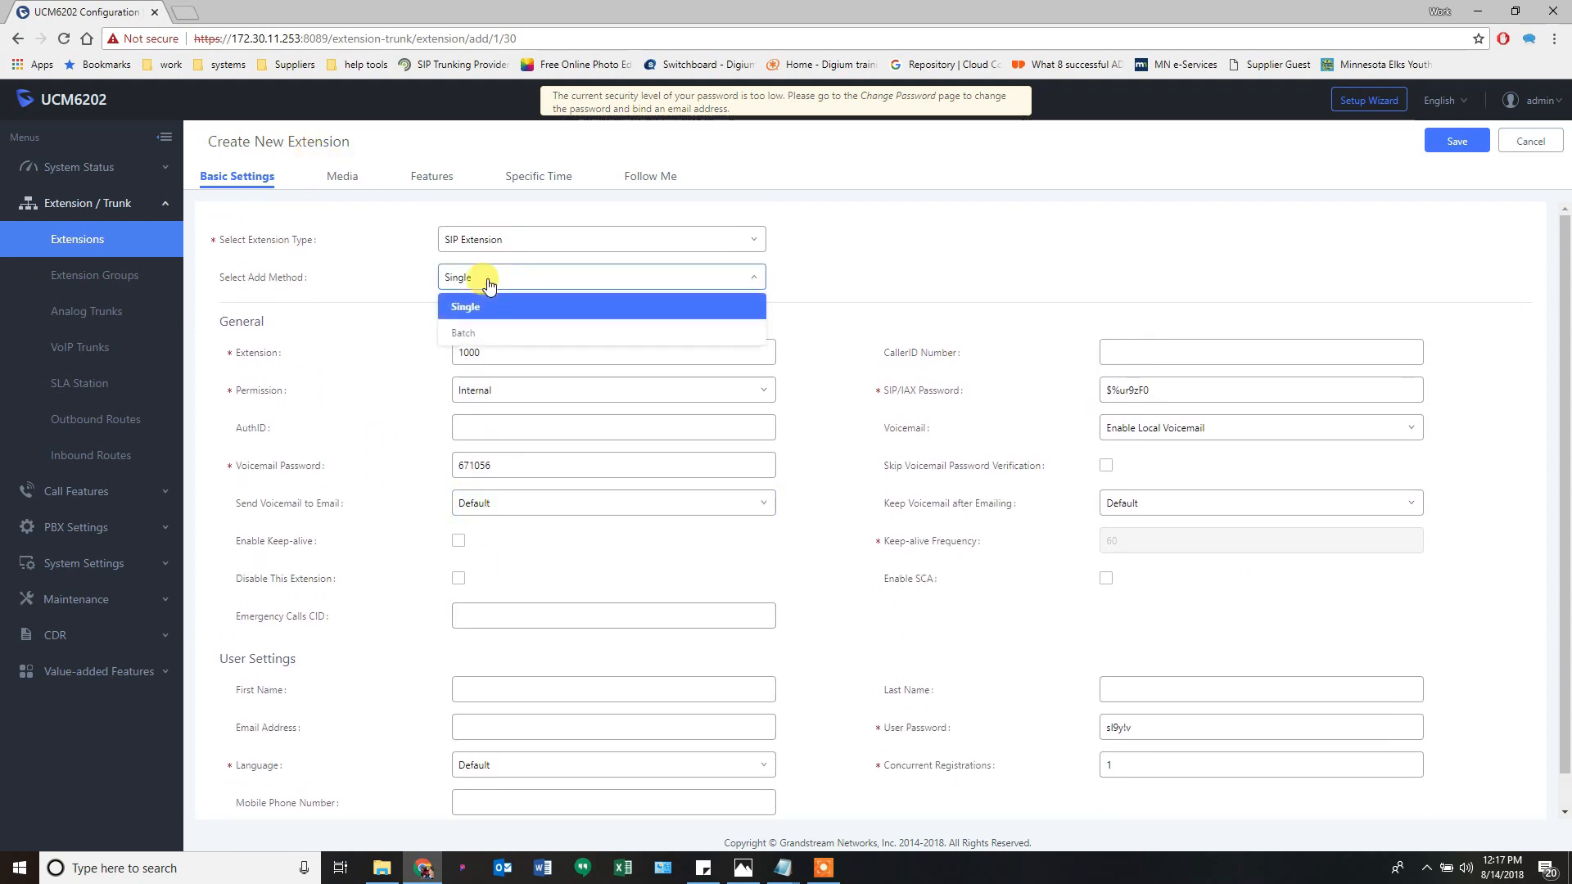
click(488, 281)
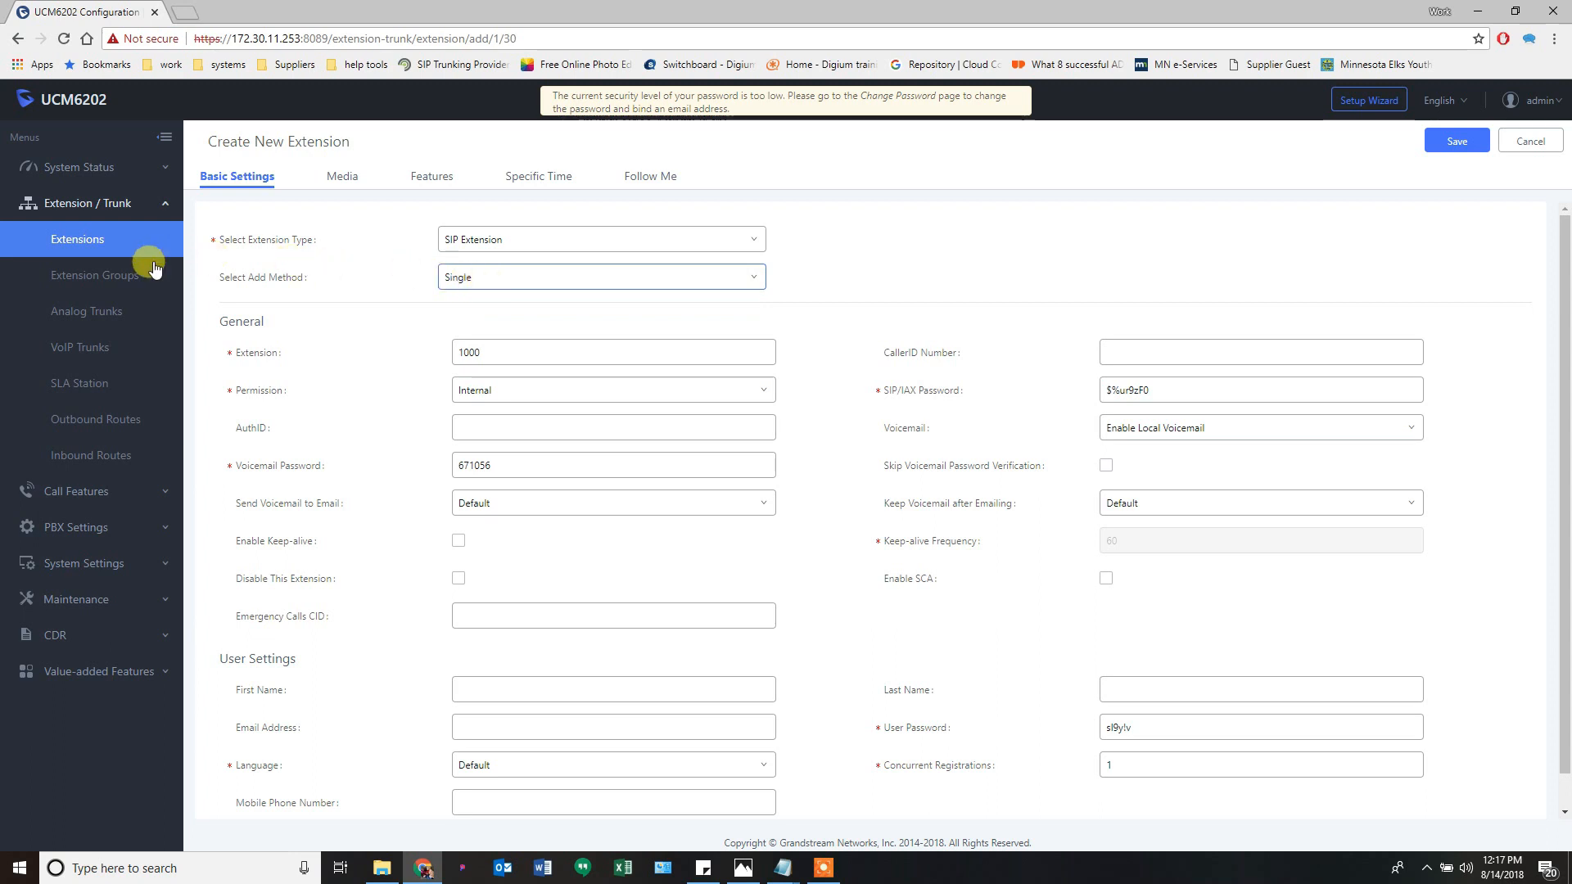
click(91, 282)
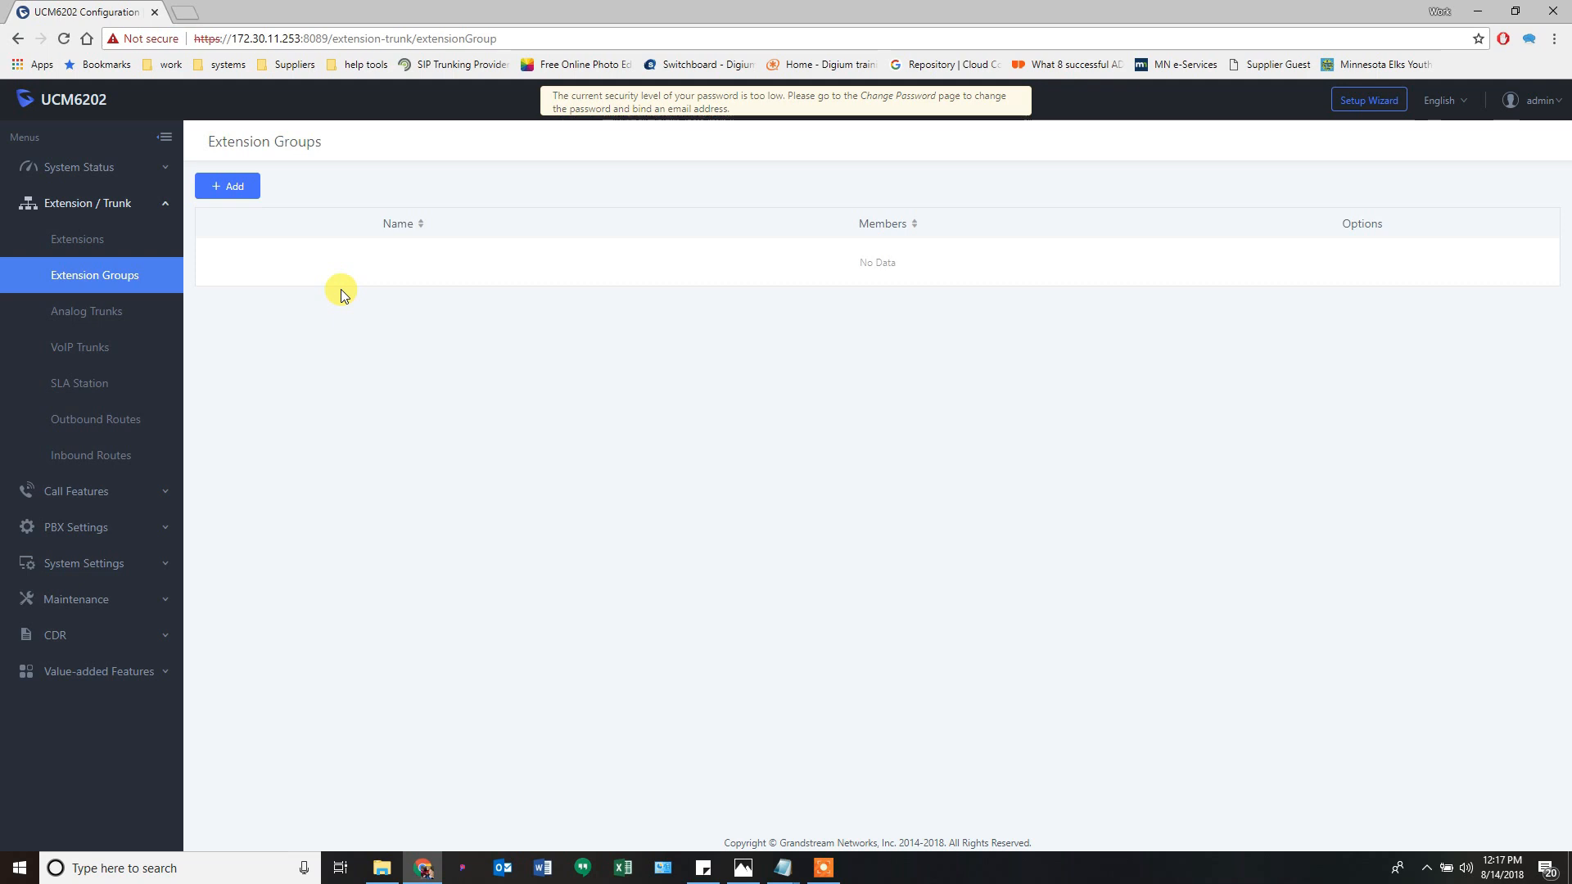
- Go to Analog Trunks and begin adding a new analog trunk
click(108, 318)
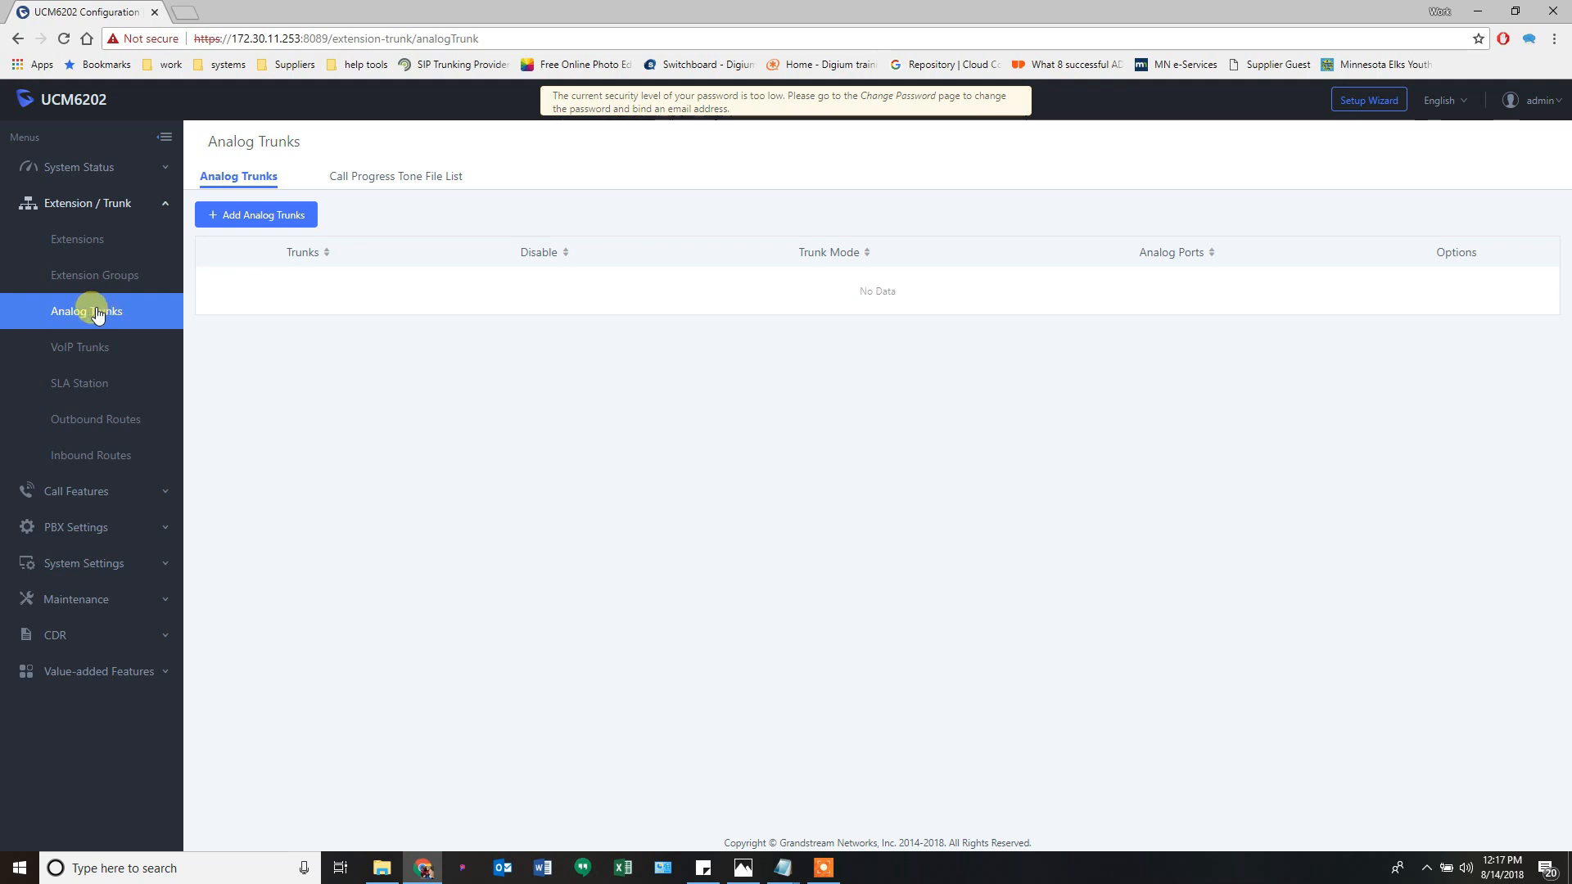
click(251, 225)
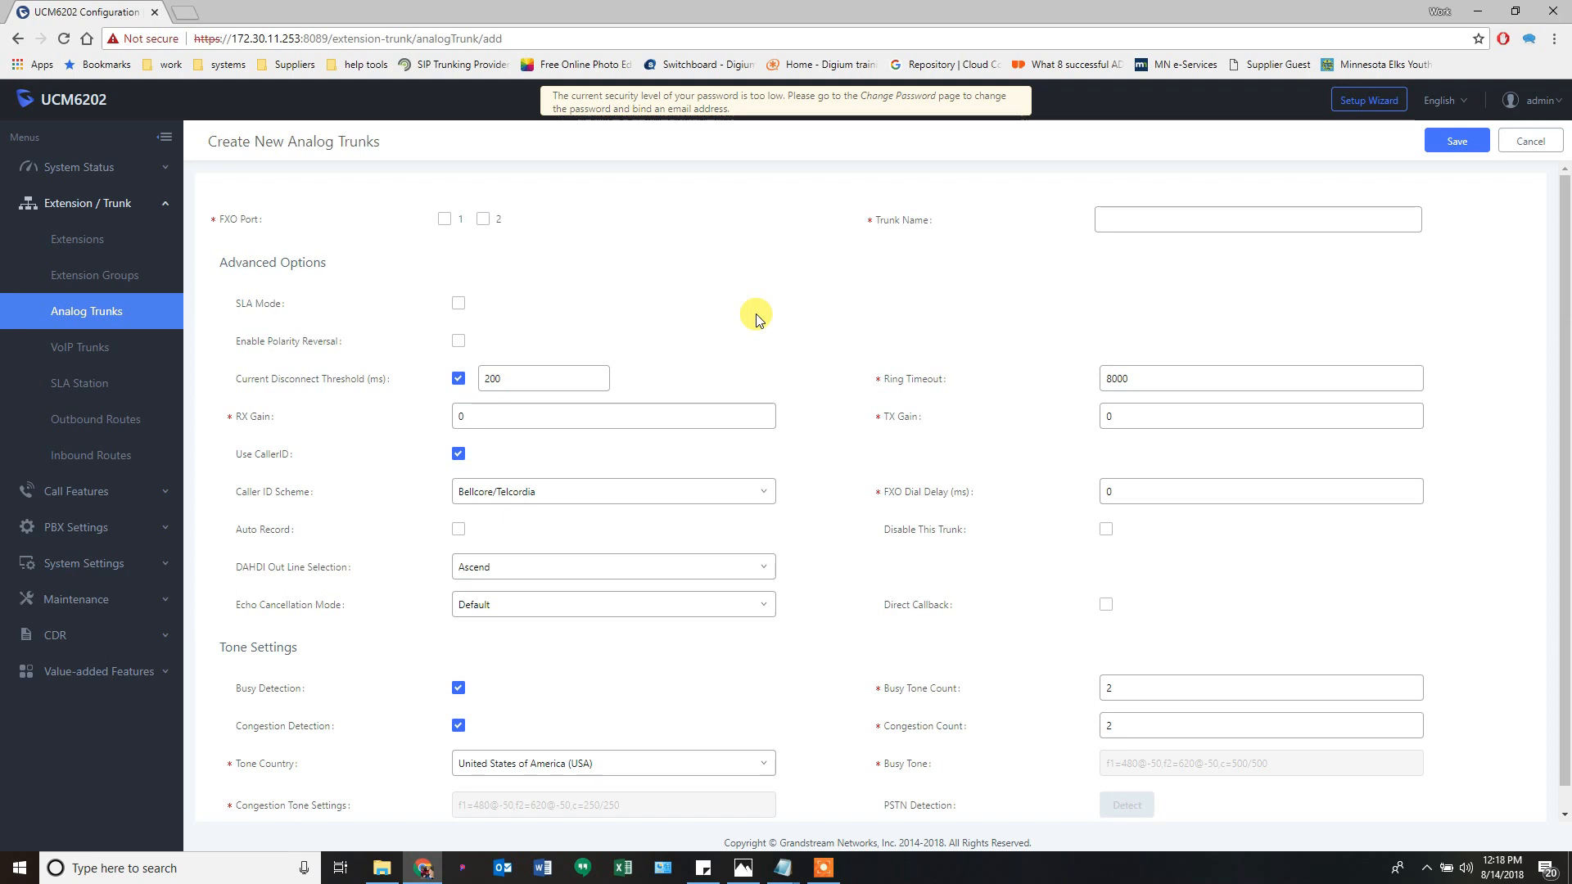
- Turn off Use CallerID on the new analog trunk
triple_click(243, 461)
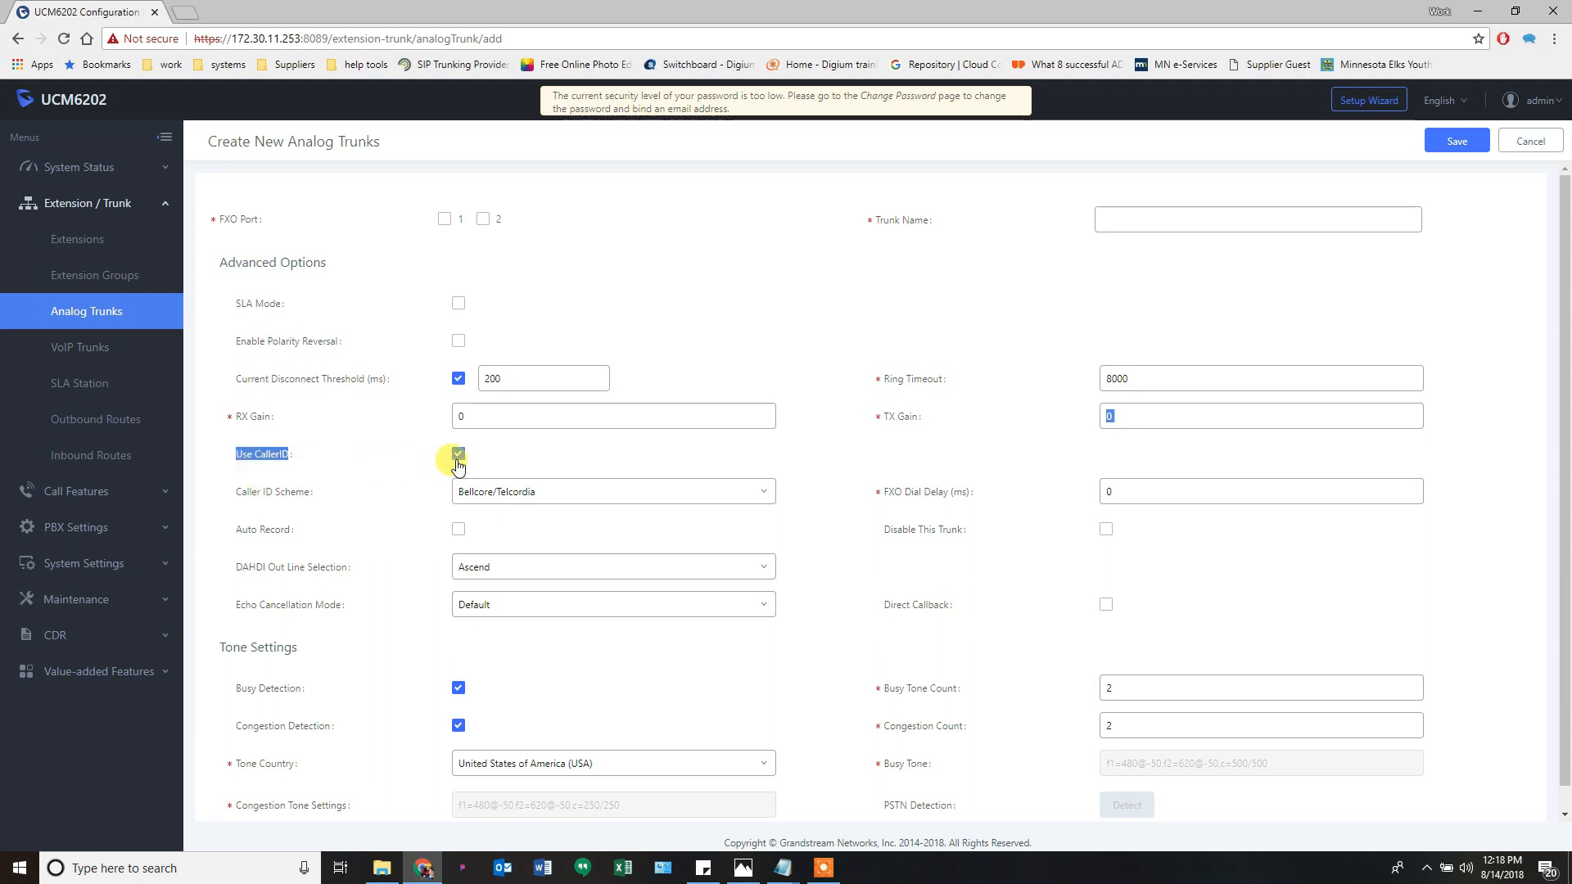
click(364, 457)
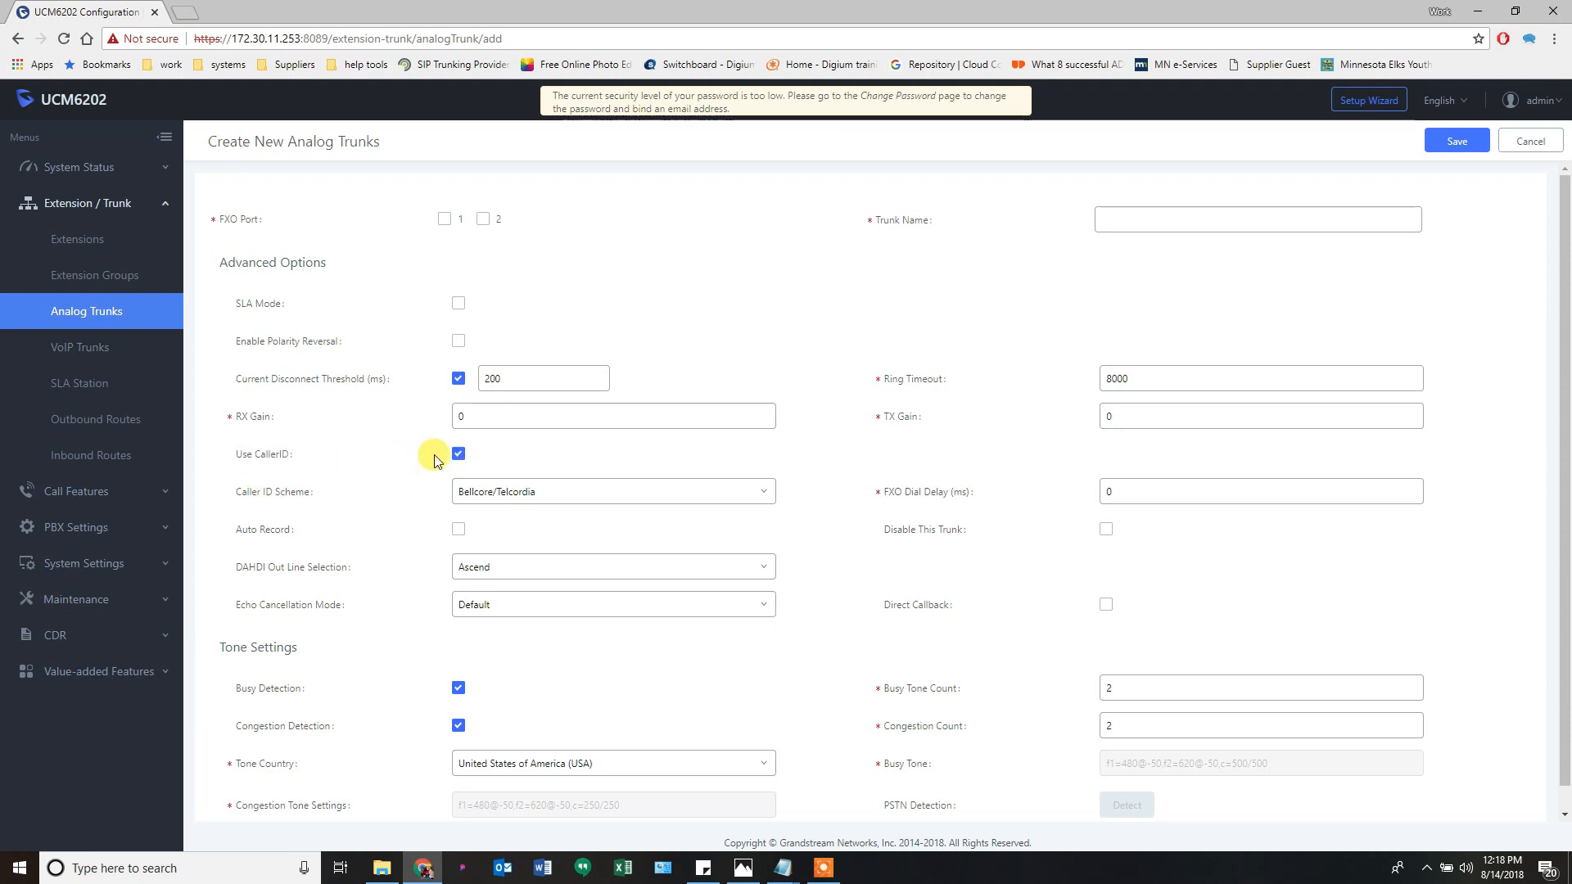
click(276, 456)
- Keep Bellcore/Telcordia caller ID scheme and Ascend line selection, then cancel the trunk
mouse_move(288, 463)
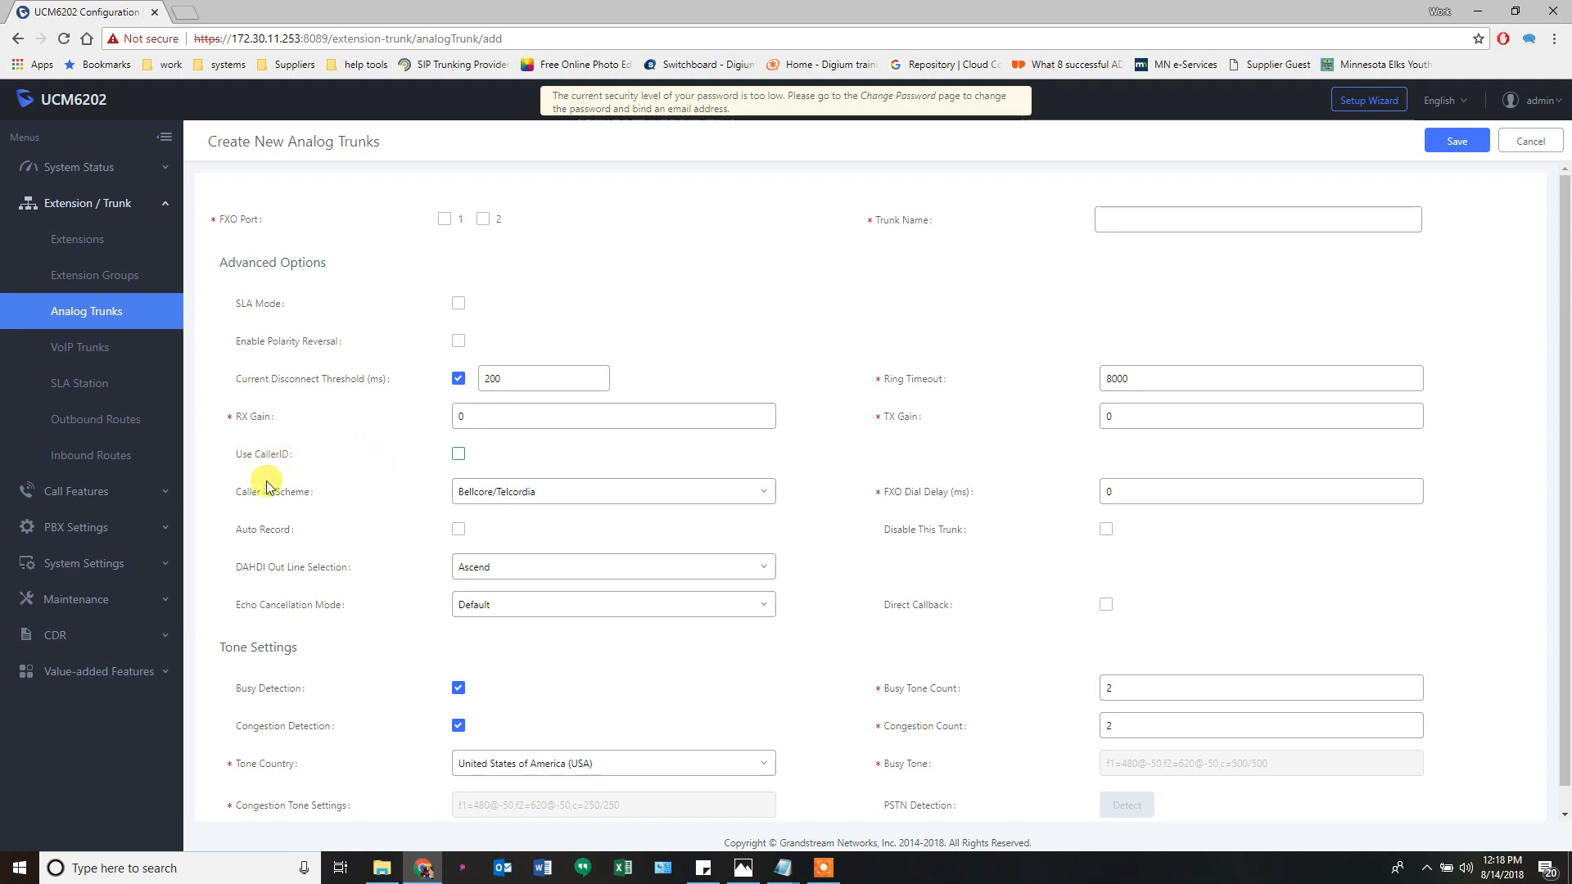
click(474, 501)
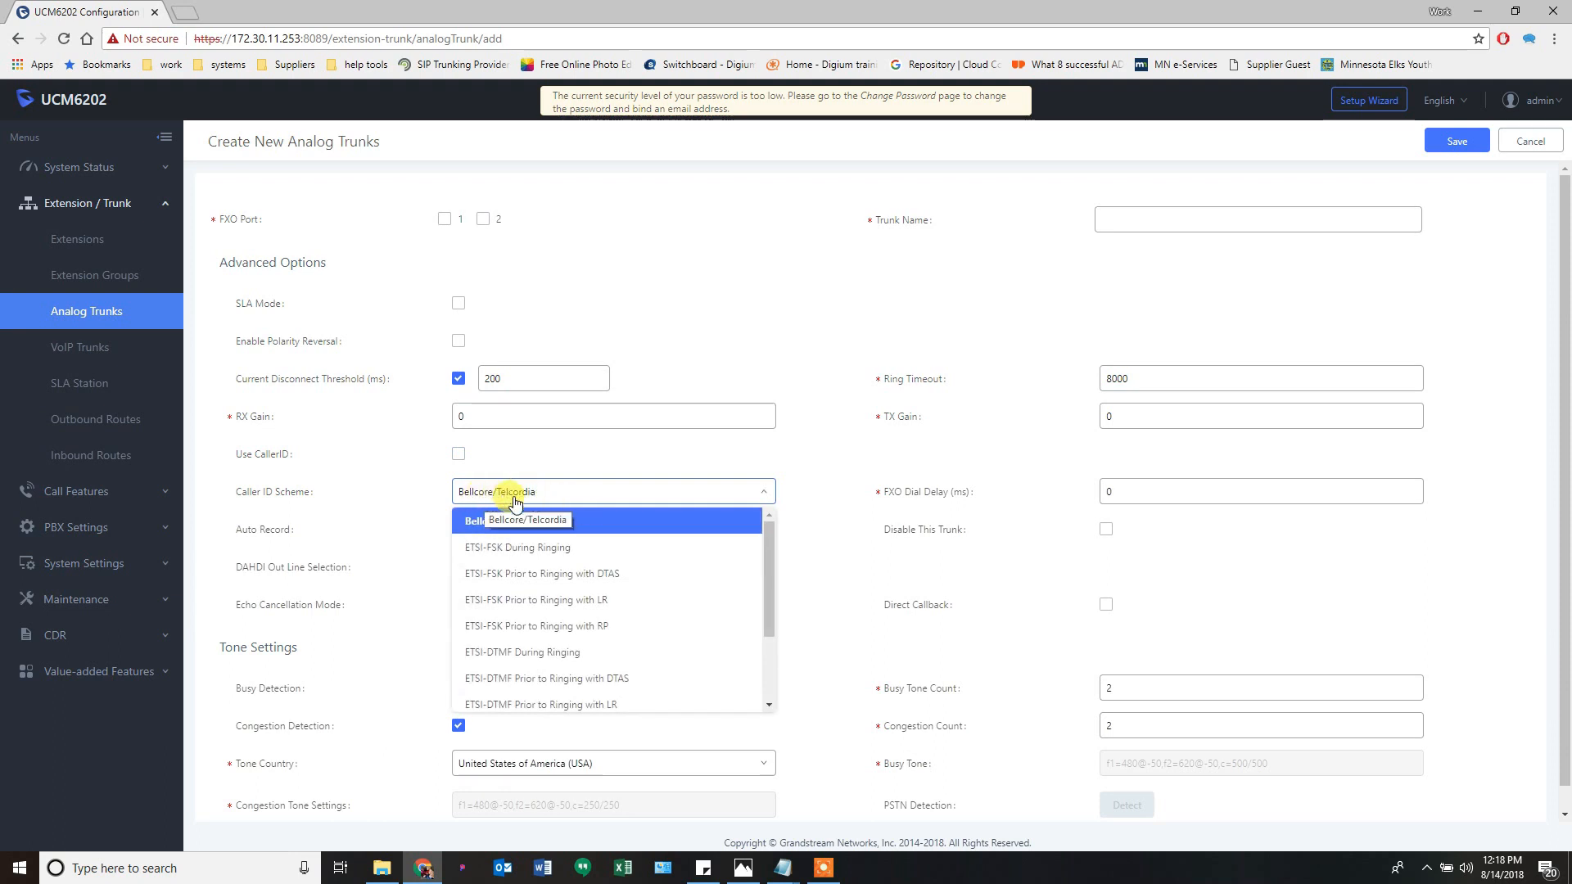
click(516, 501)
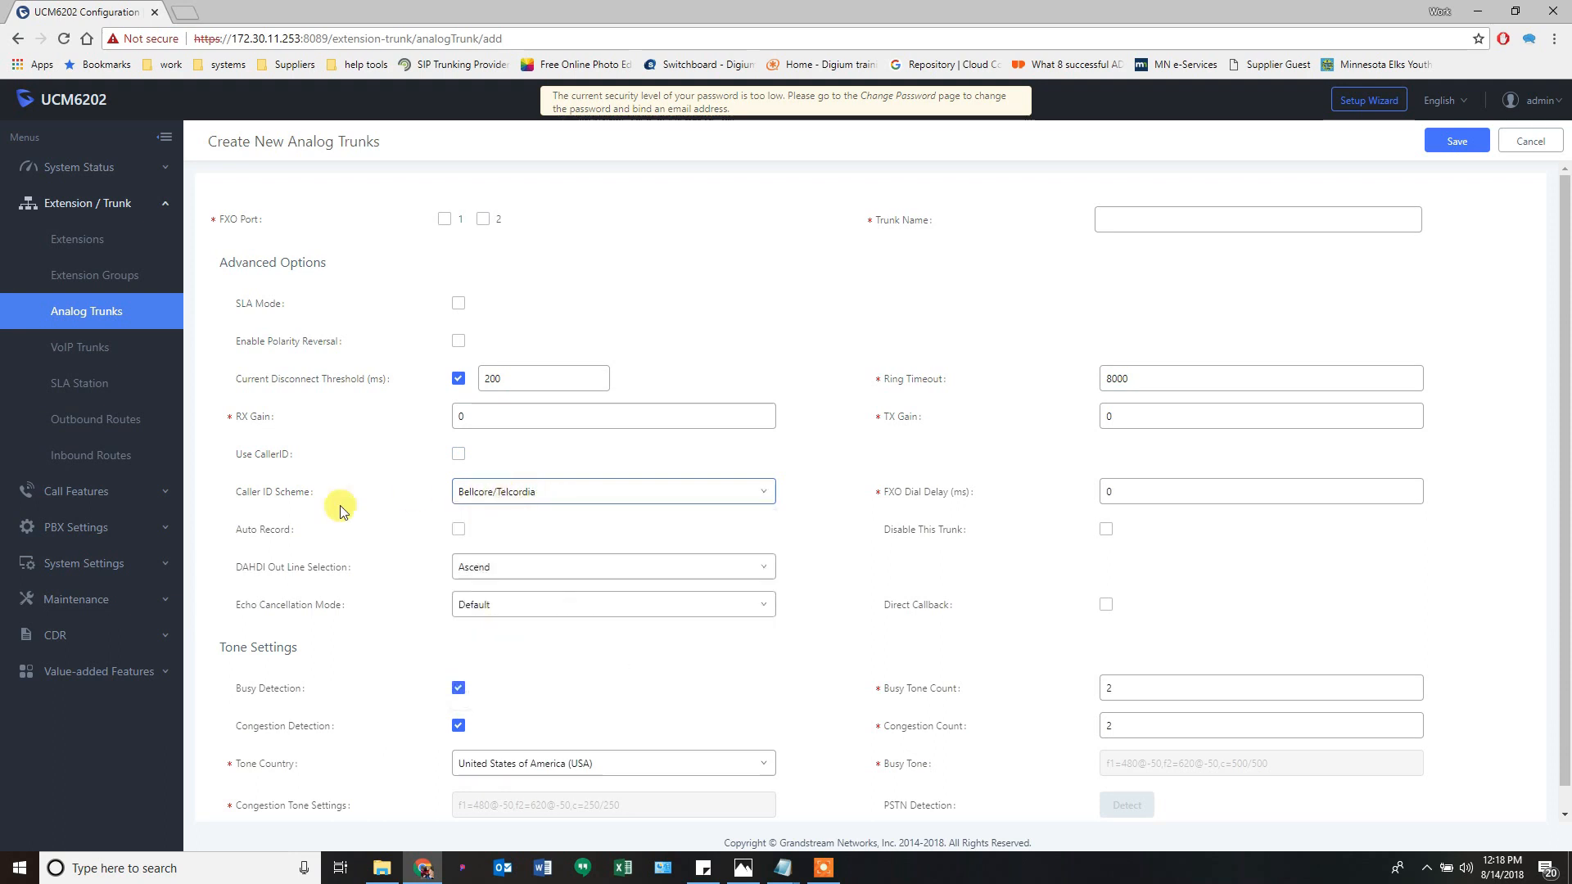
scroll(339, 504, down, 1)
scroll(339, 504, up, 1)
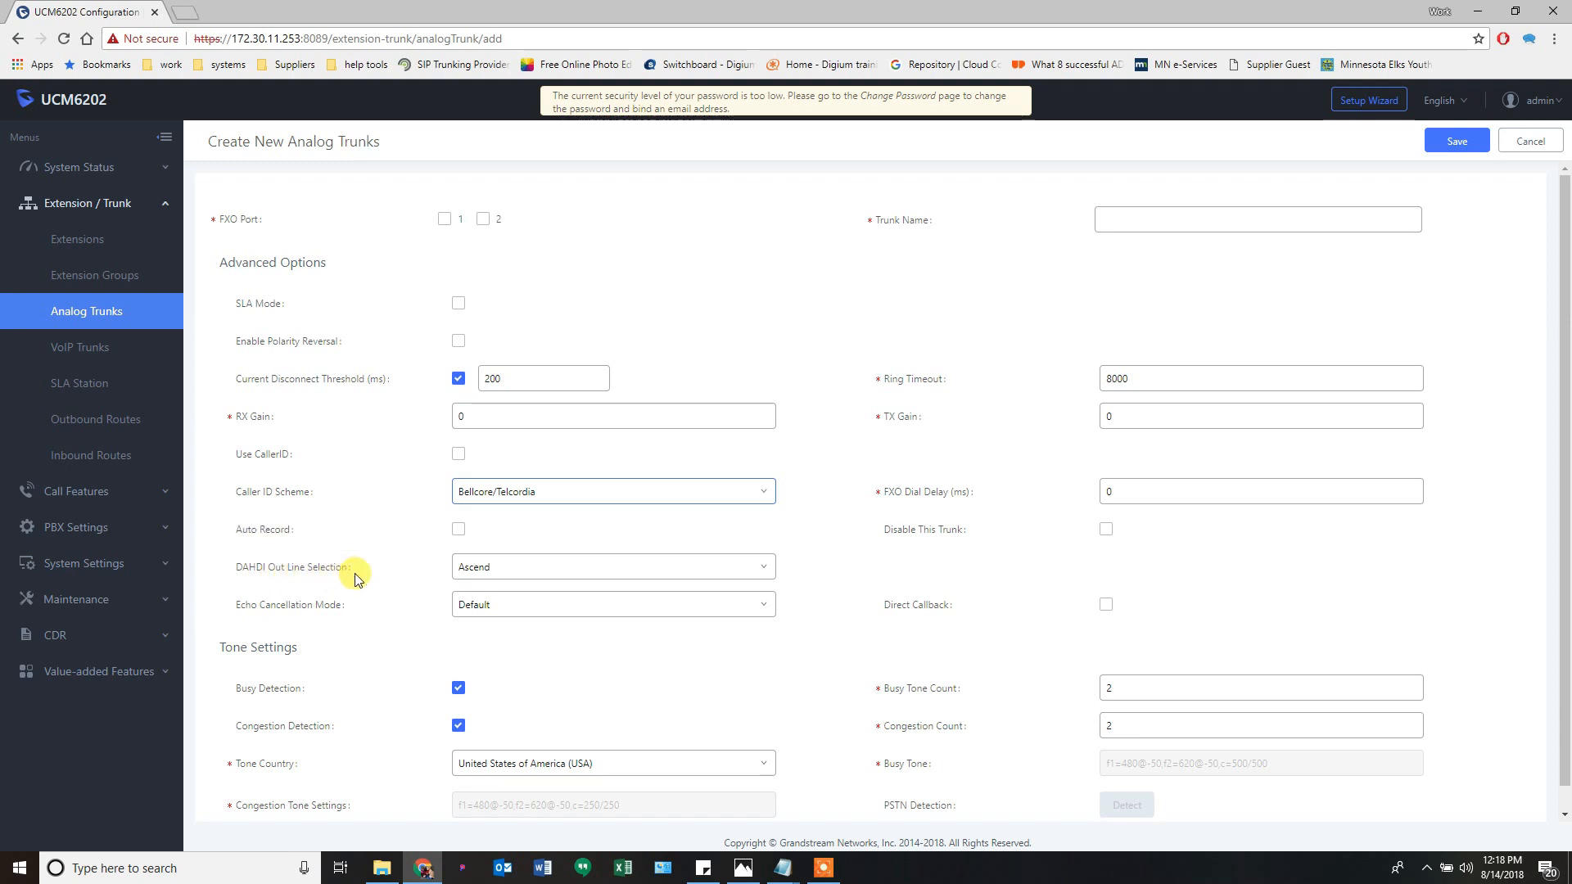
click(478, 573)
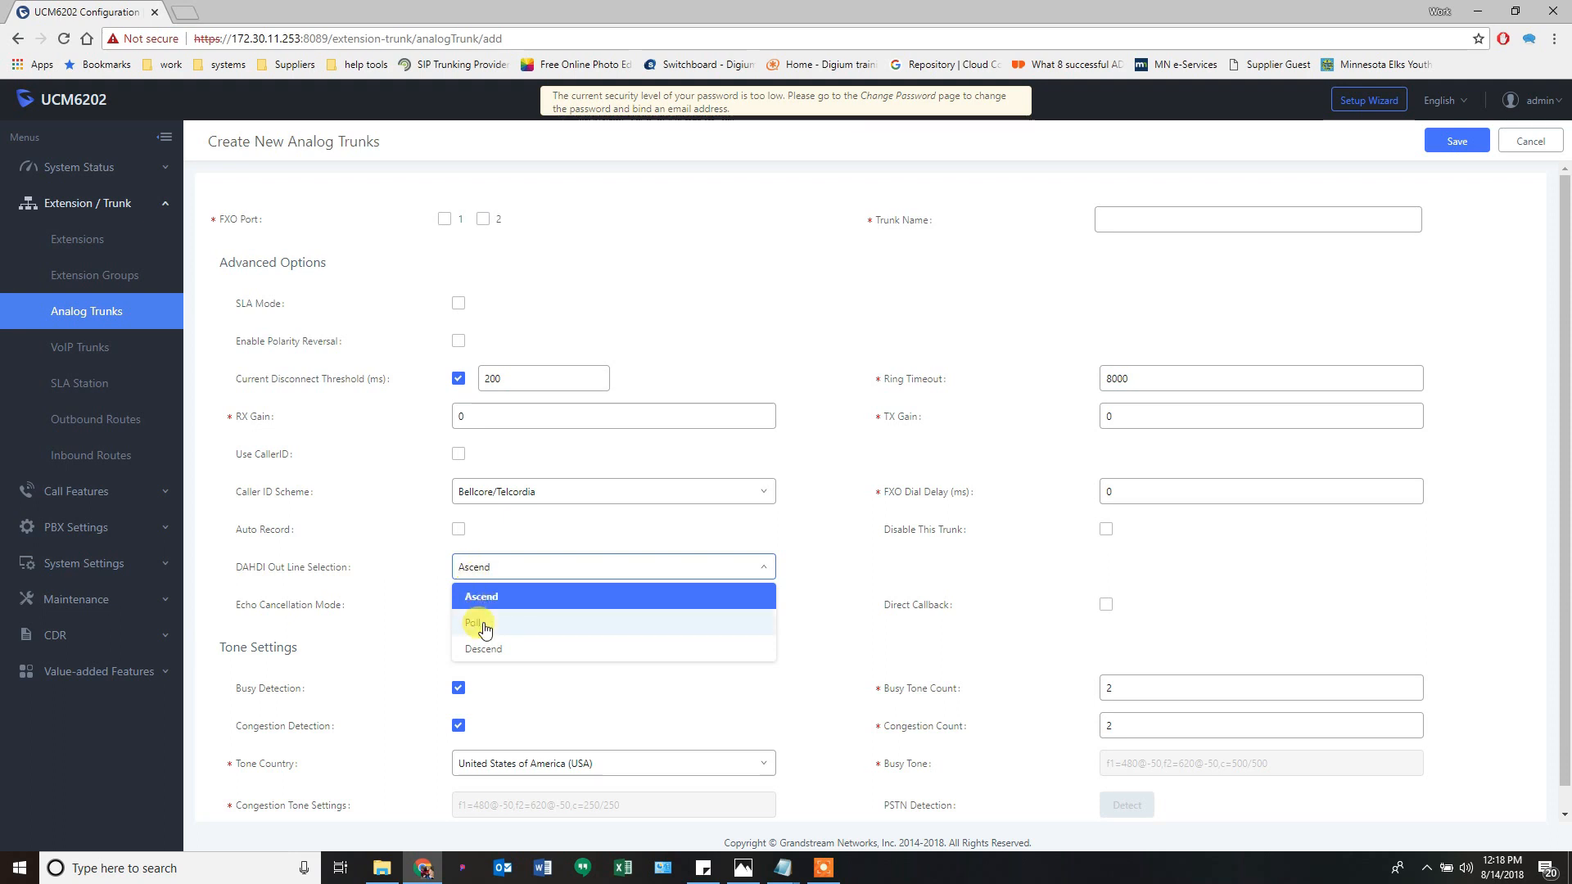
click(483, 578)
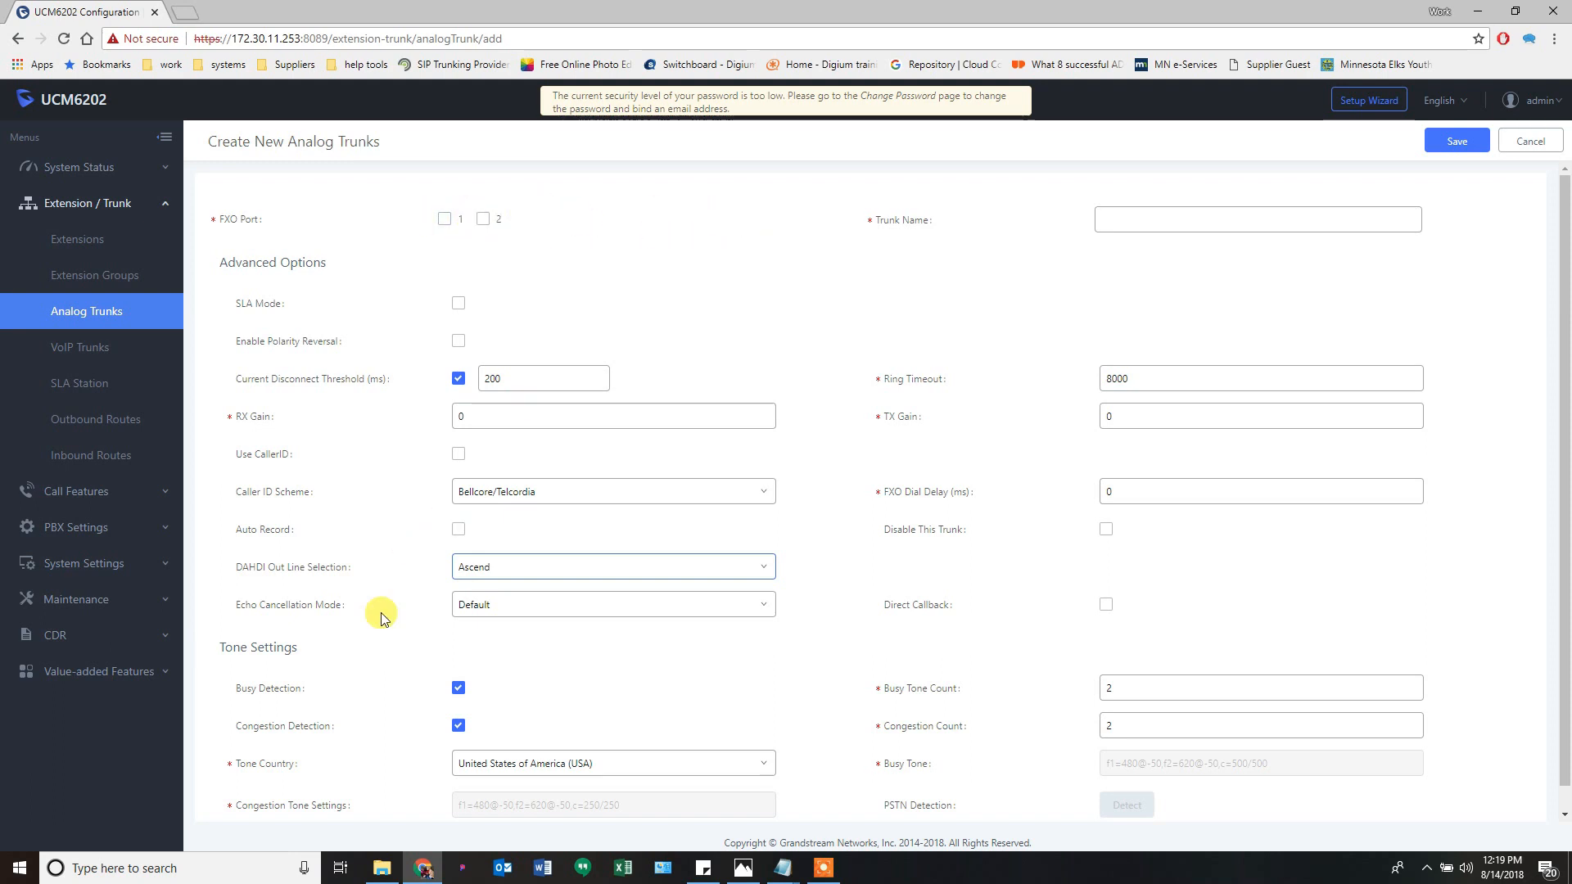
click(1531, 141)
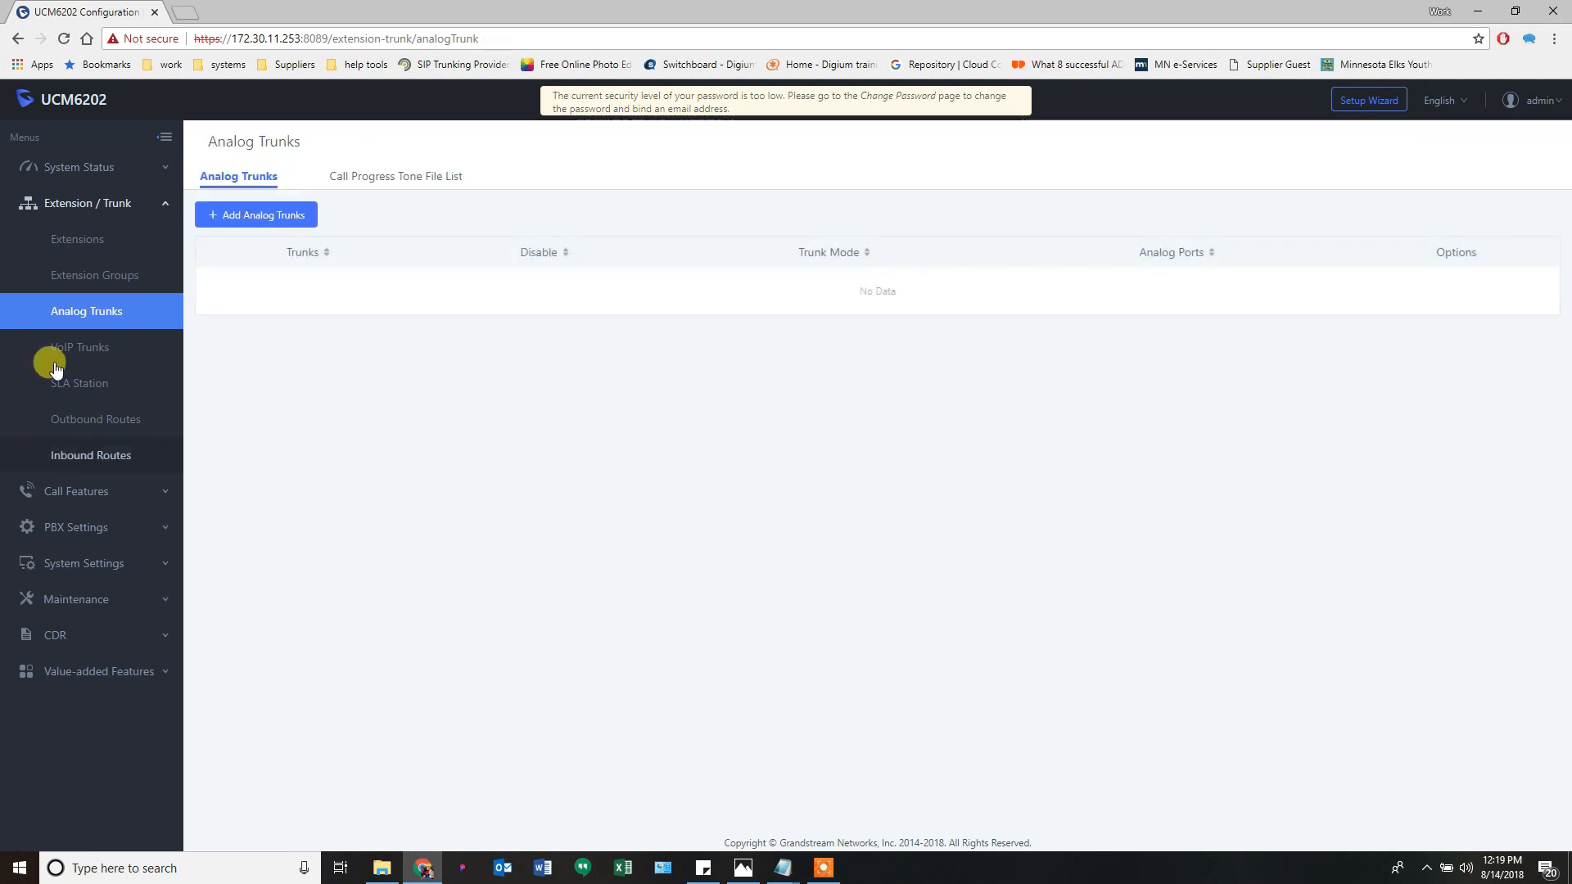
- Start a new VoIP trunk group, picking 1VOIP 4 ALL SWISS, then switching to Anura
click(91, 347)
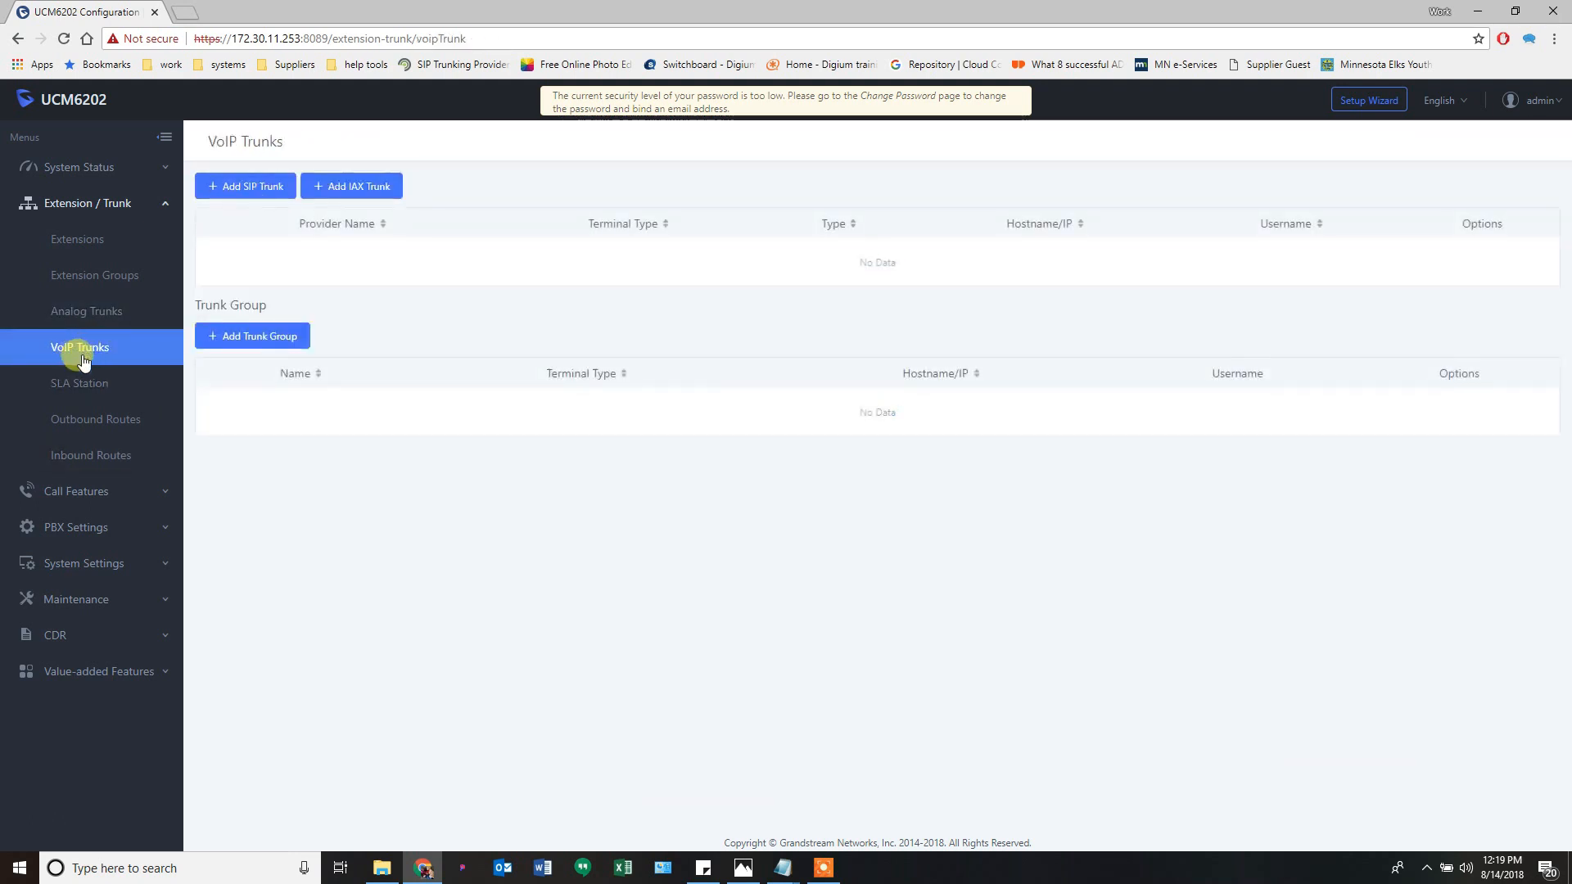
click(245, 347)
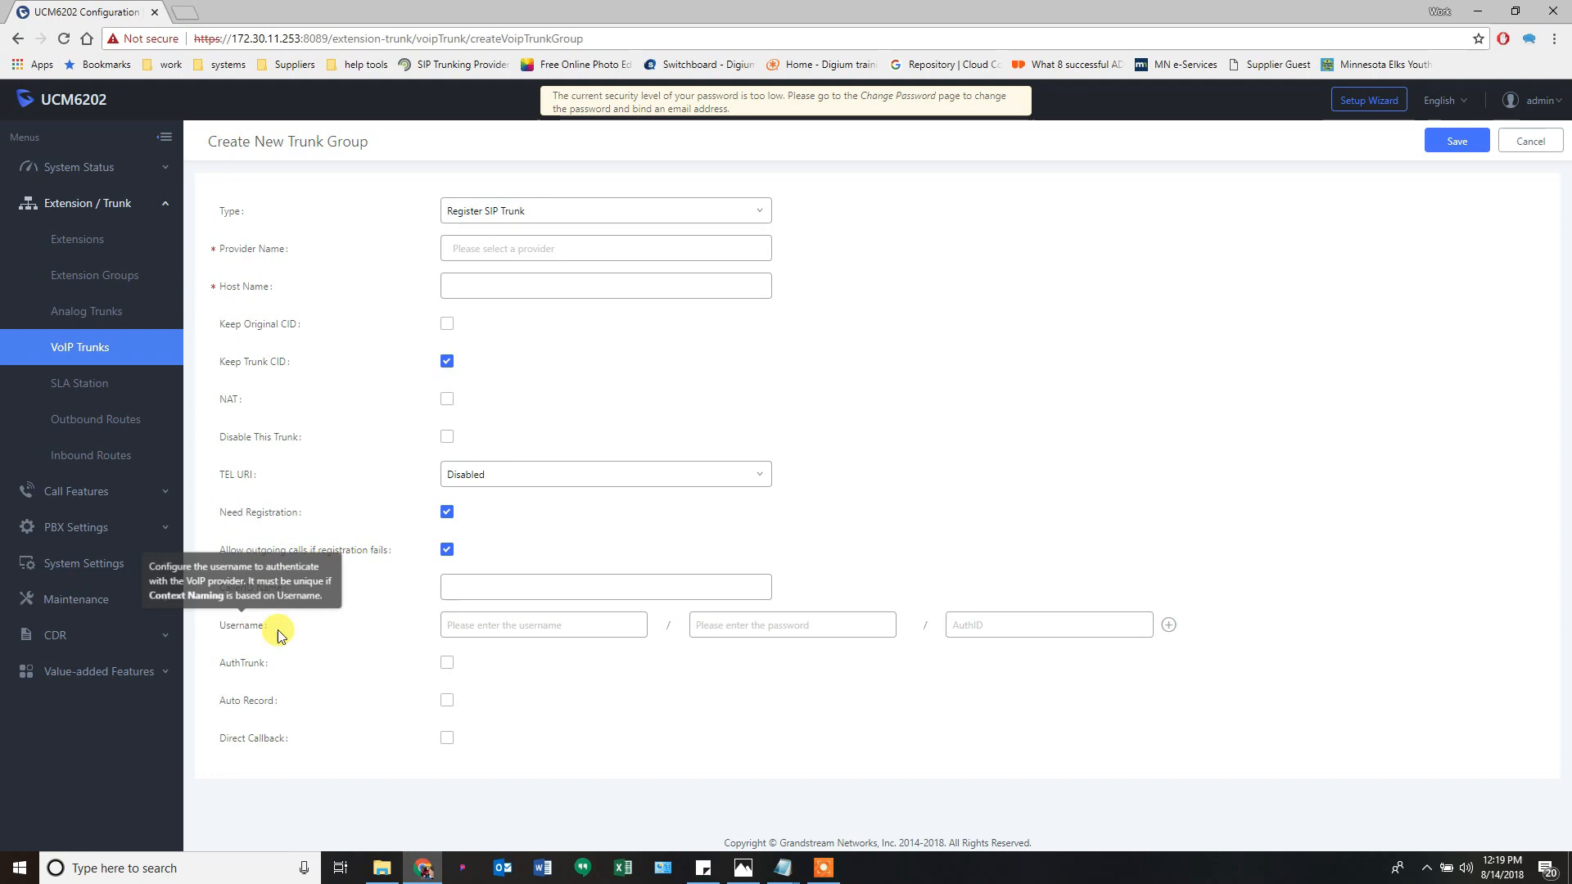
click(470, 628)
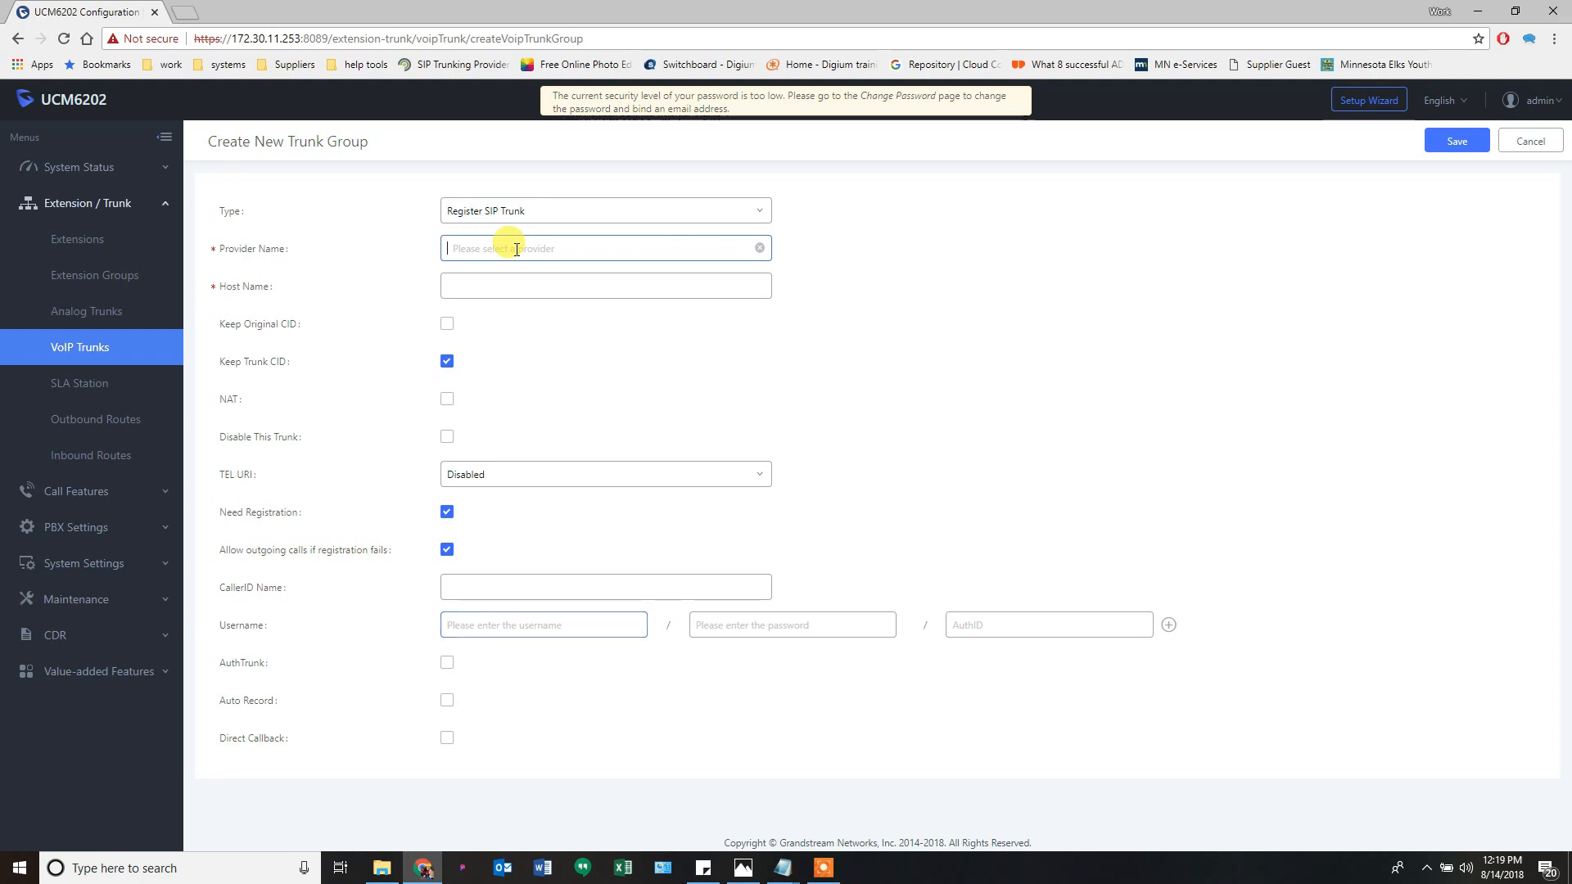
click(720, 244)
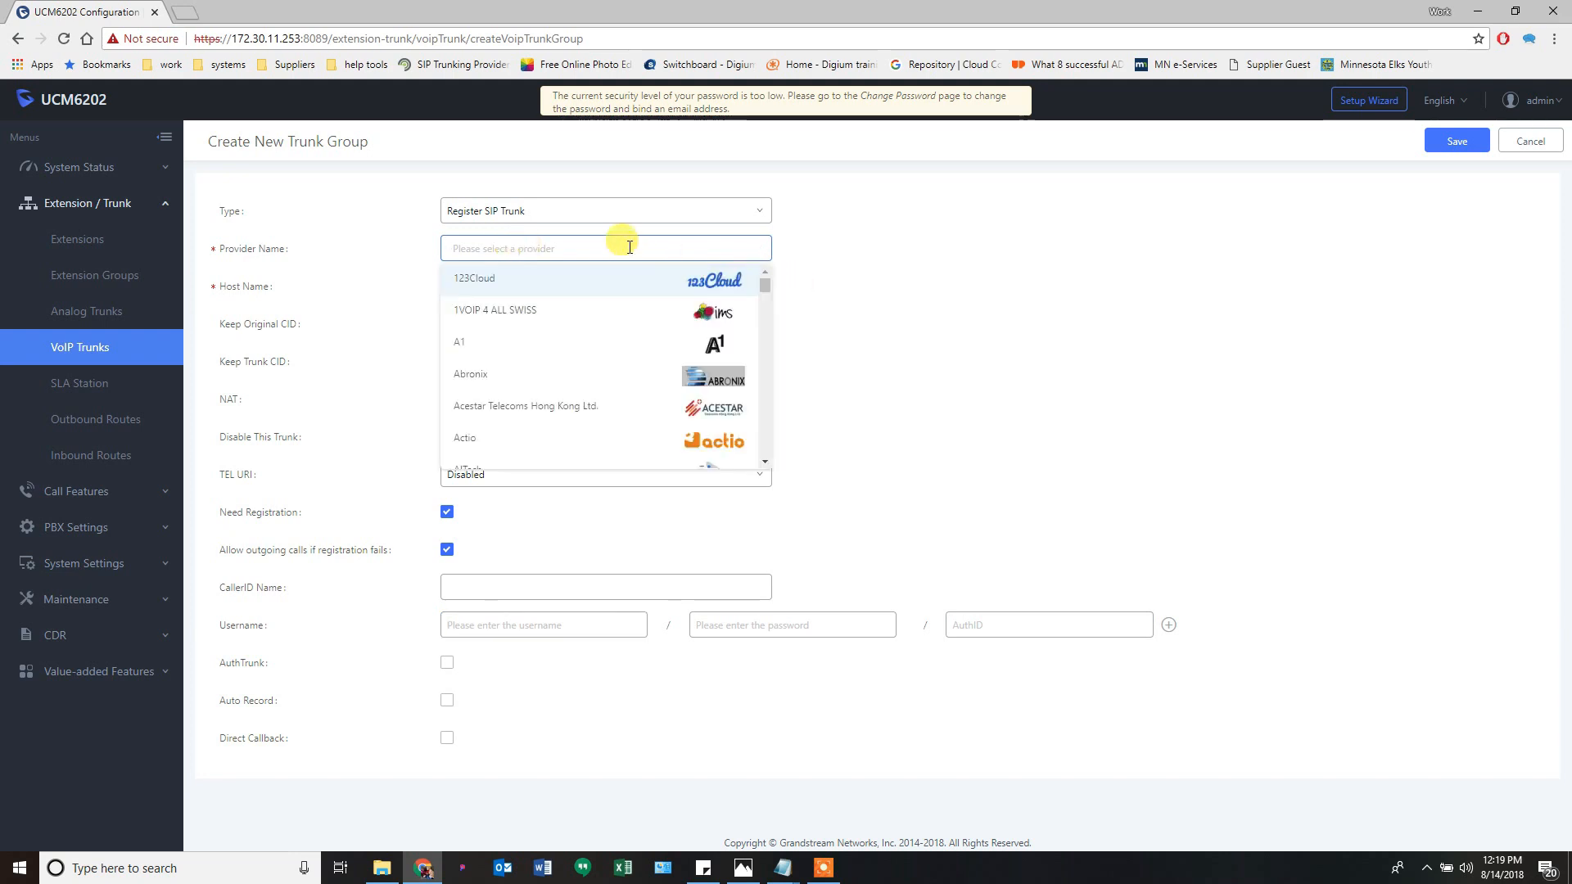
click(521, 309)
click(492, 287)
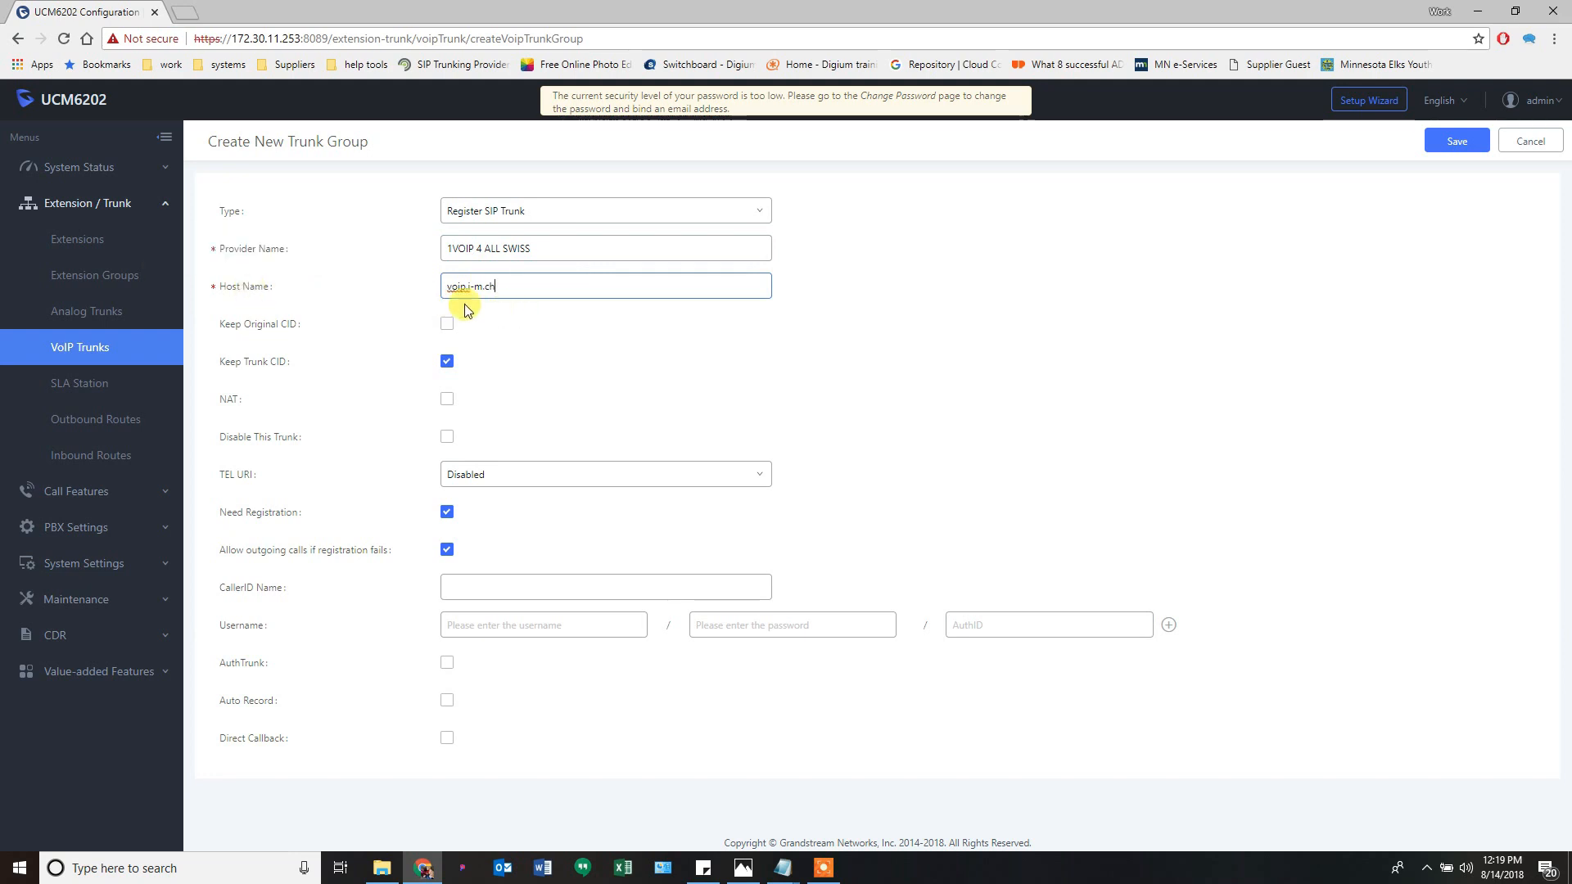
click(559, 257)
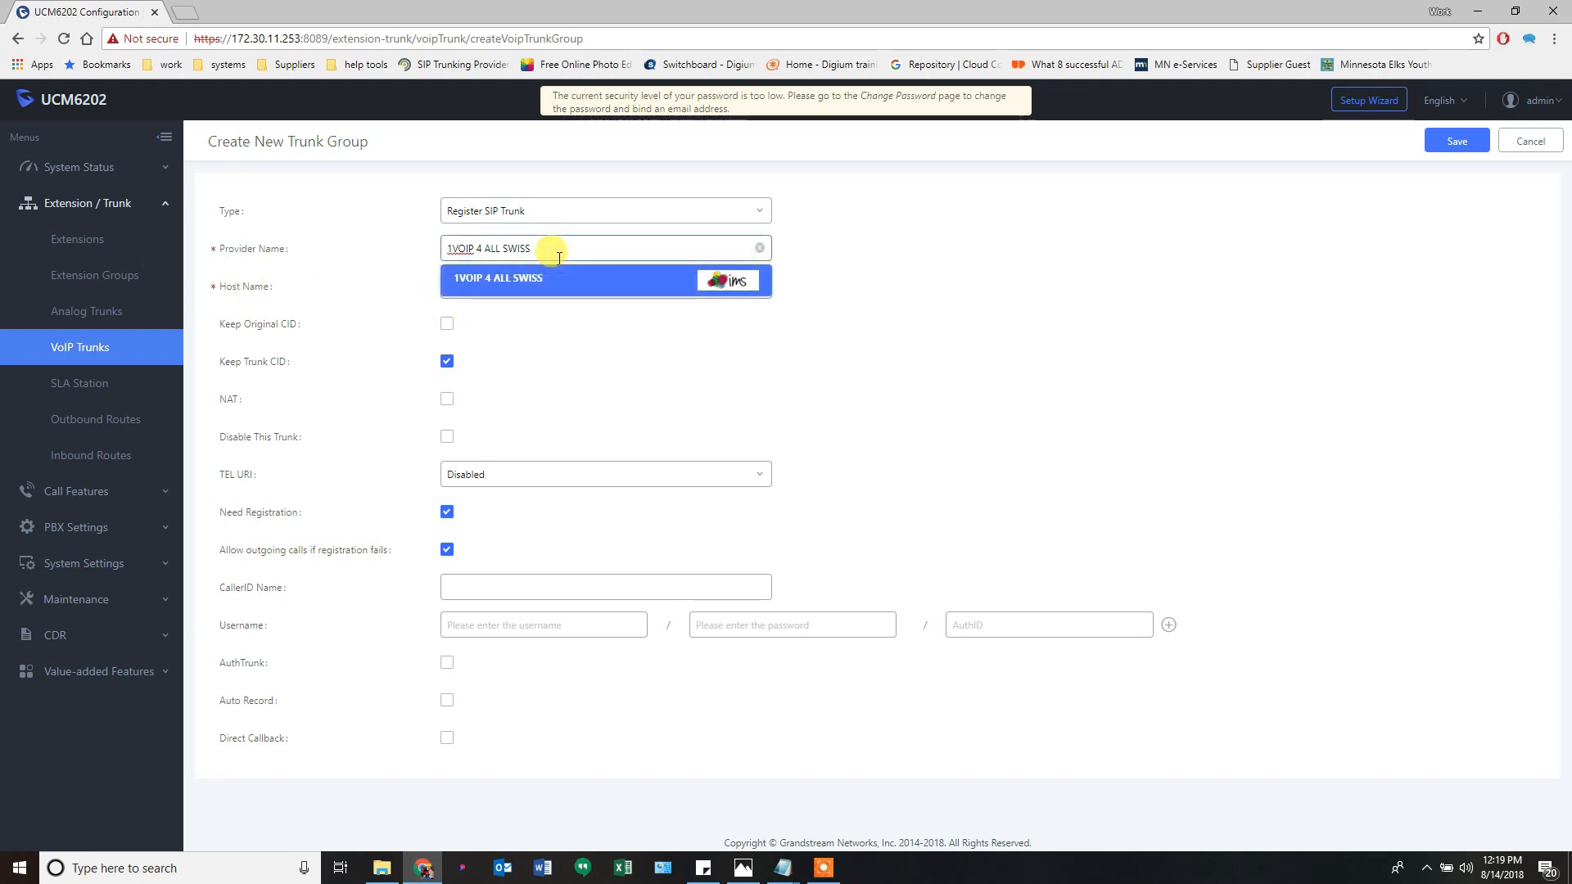
click(624, 246)
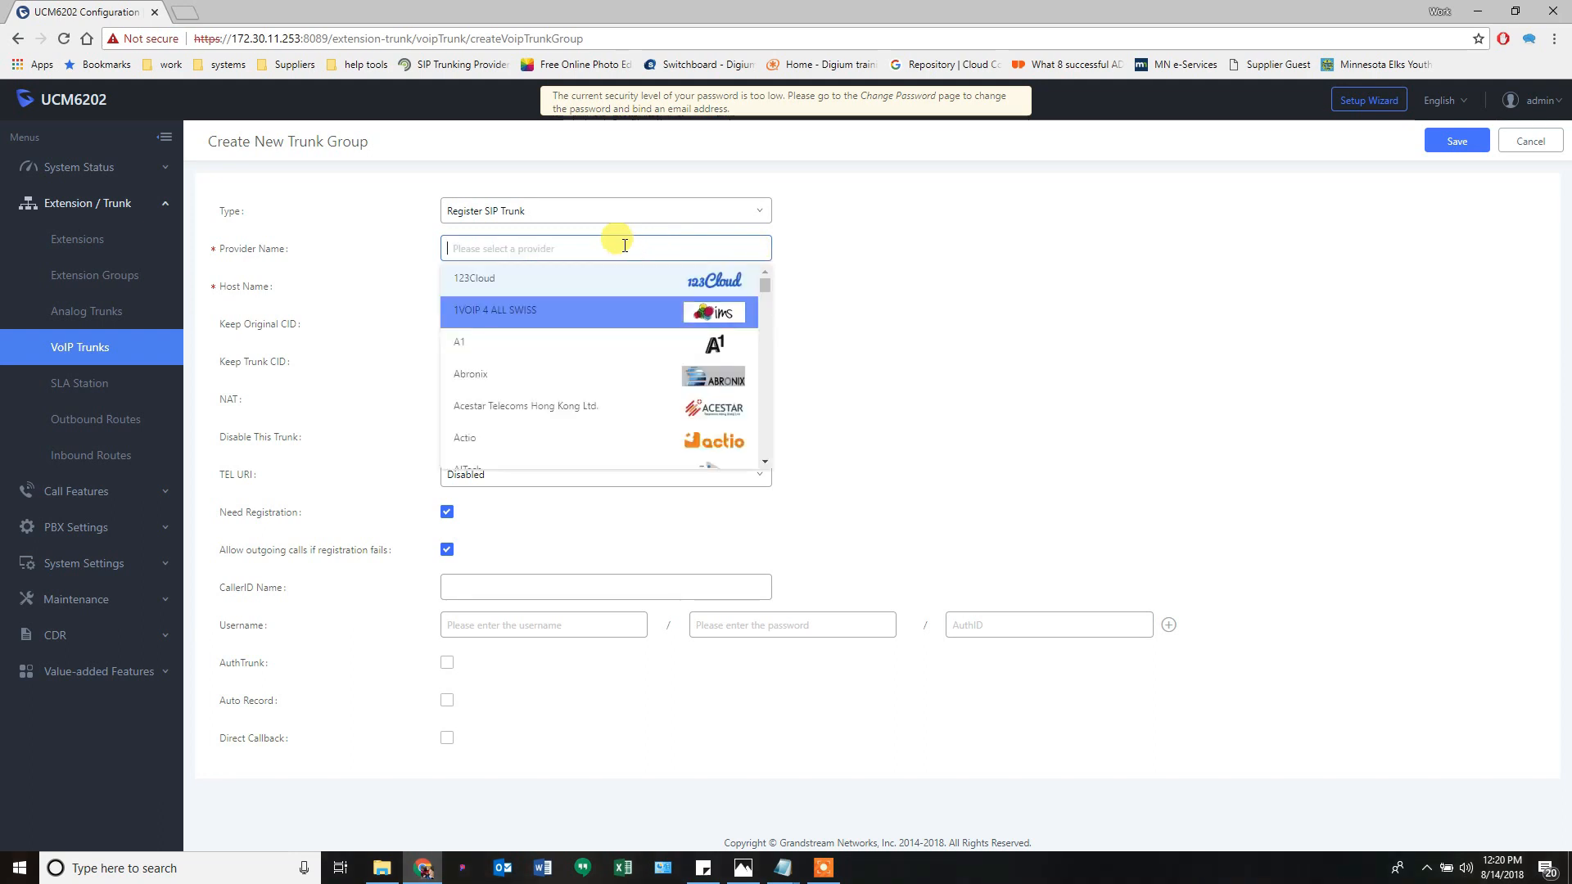
scroll(544, 368, down, 2)
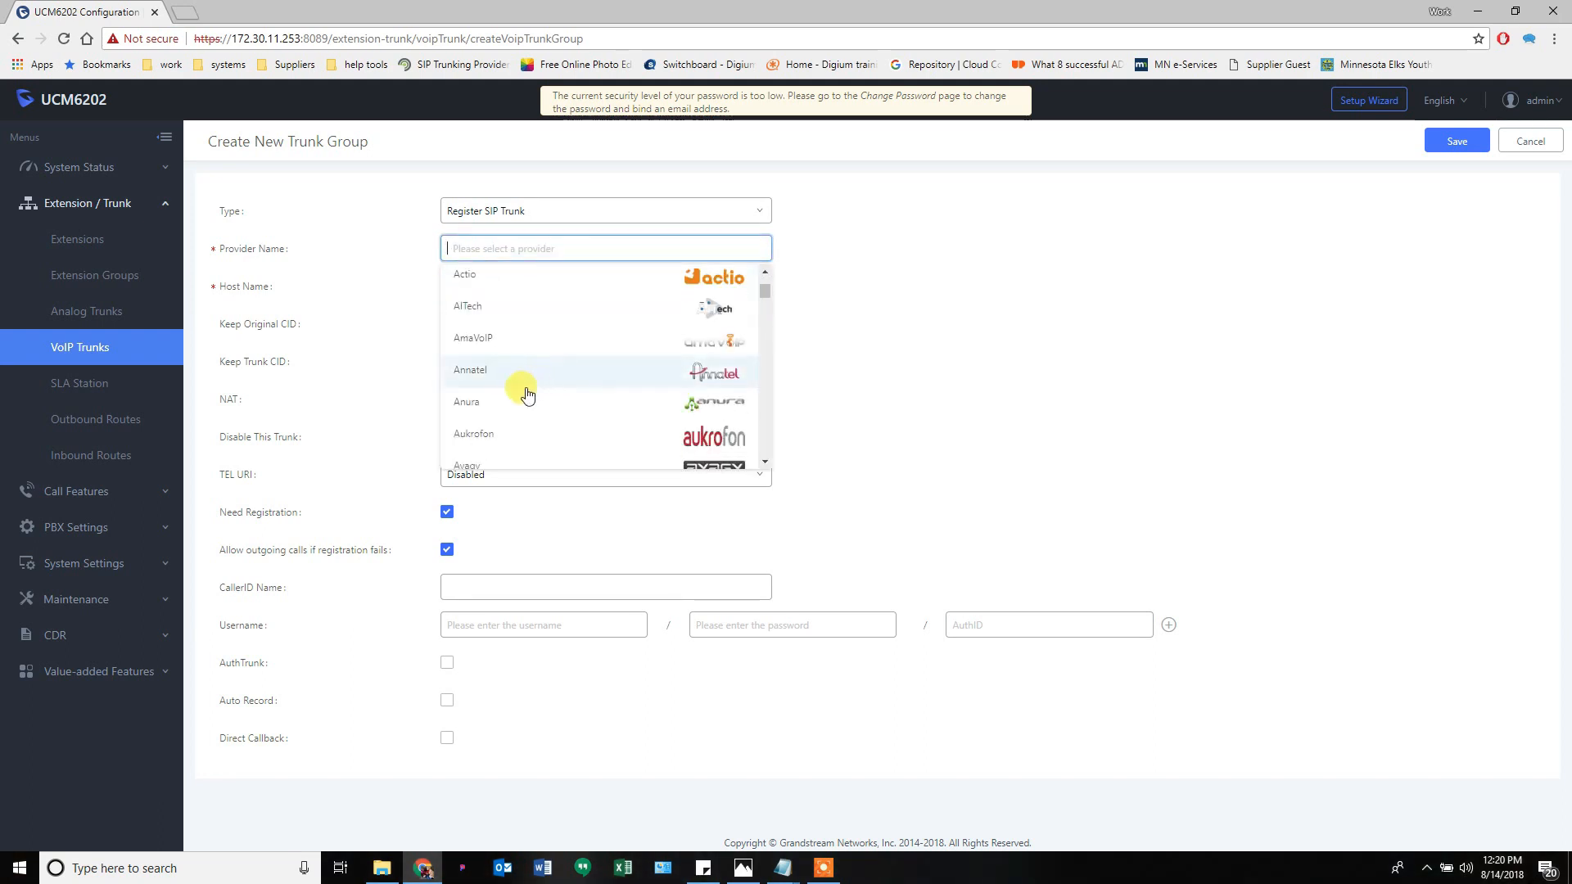
click(460, 407)
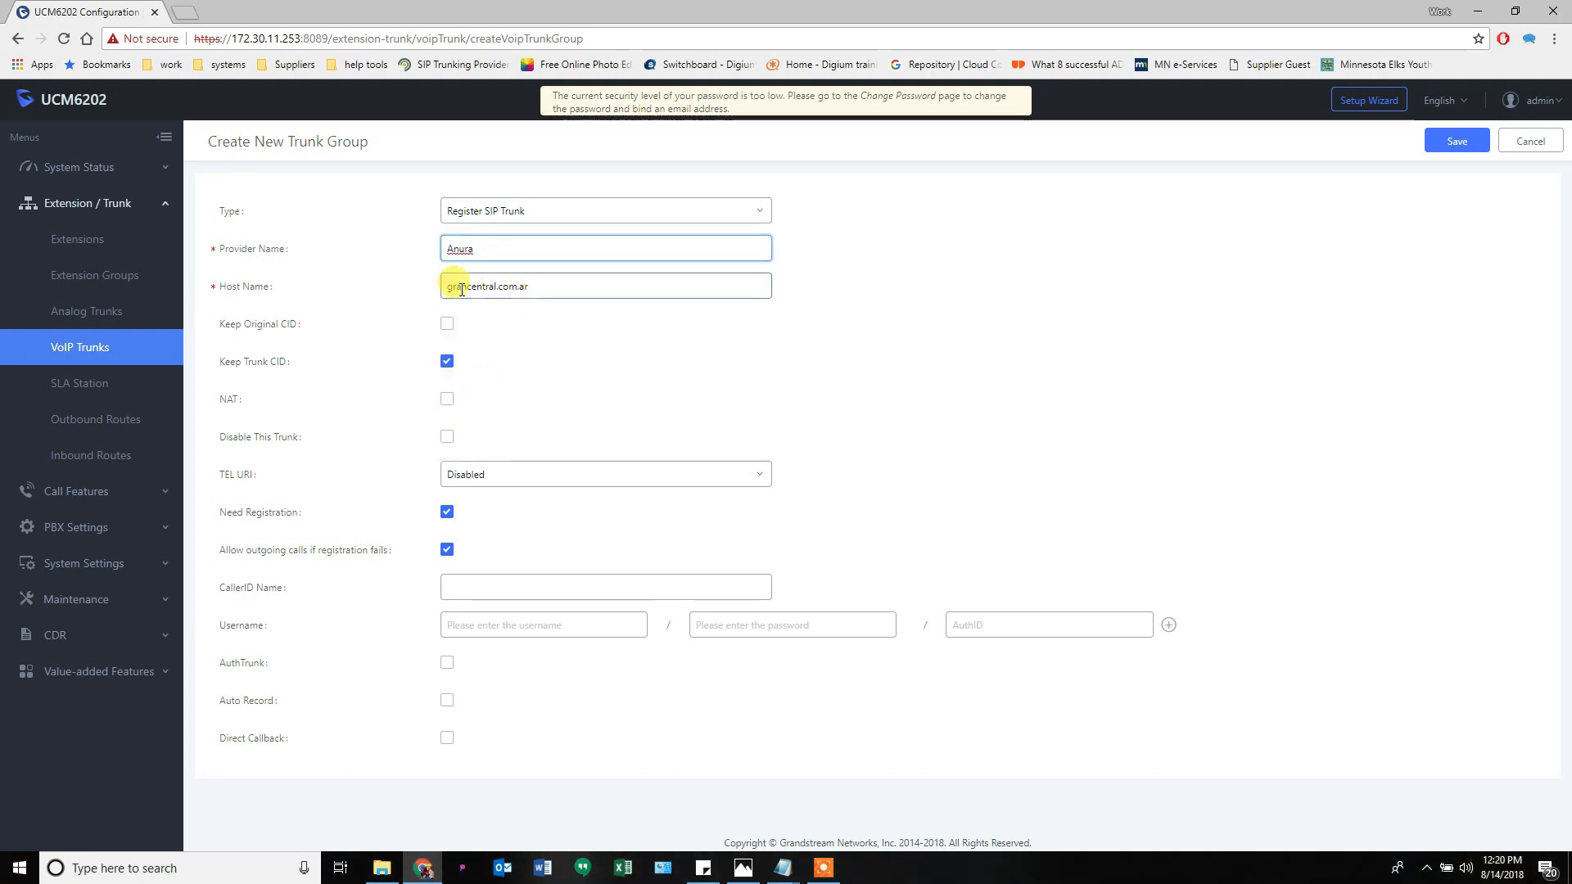
- Fill in placeholder registration username, password and AuthID for the trunk group
click(499, 626)
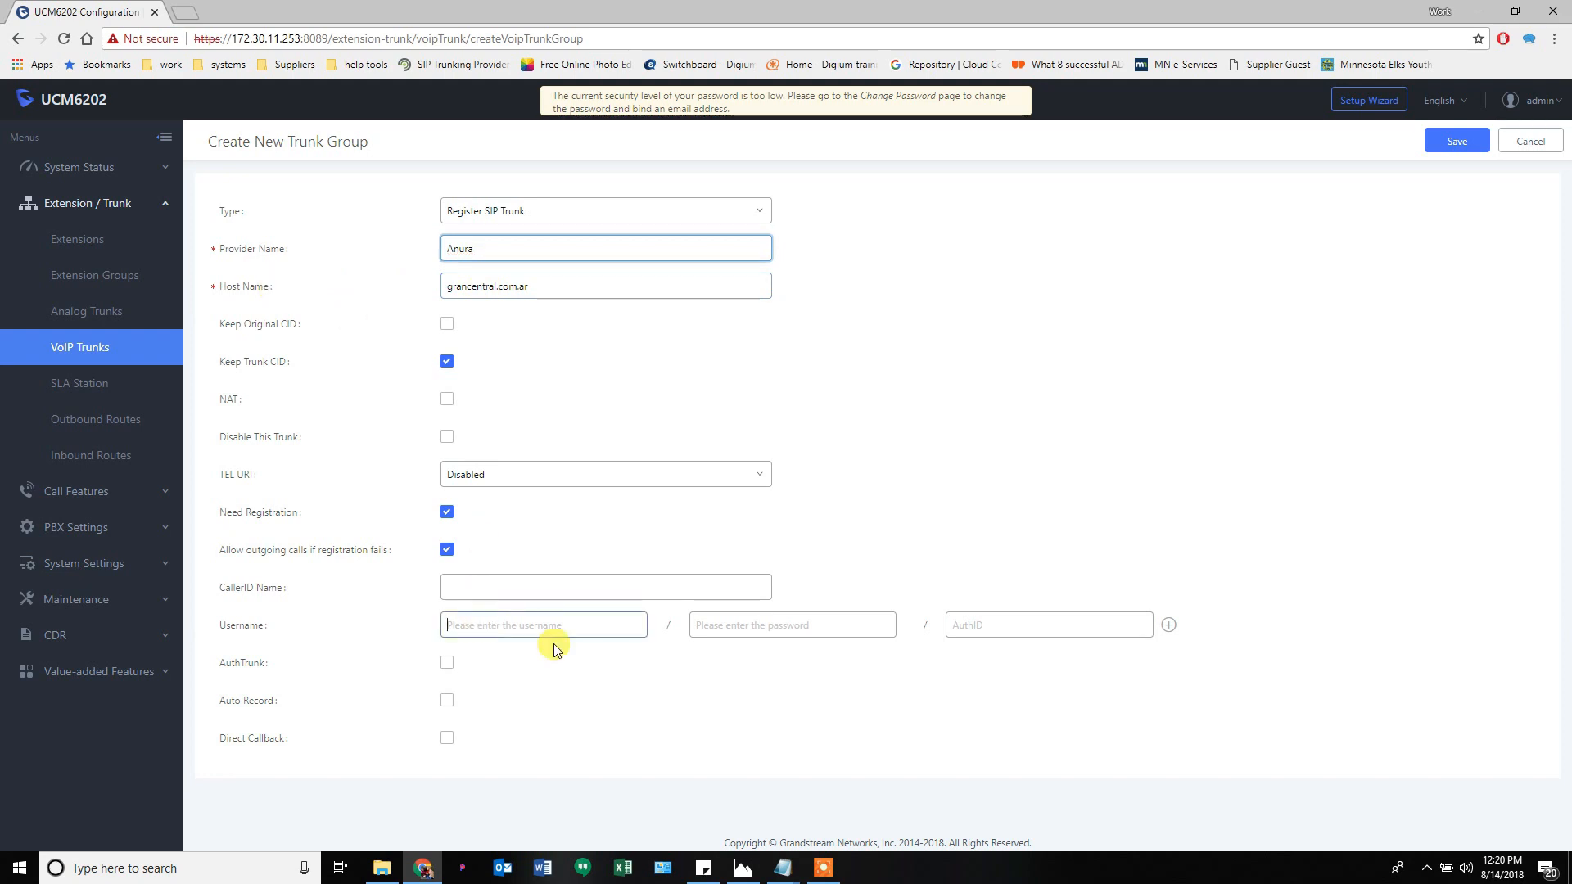
text(asdf)
click(737, 625)
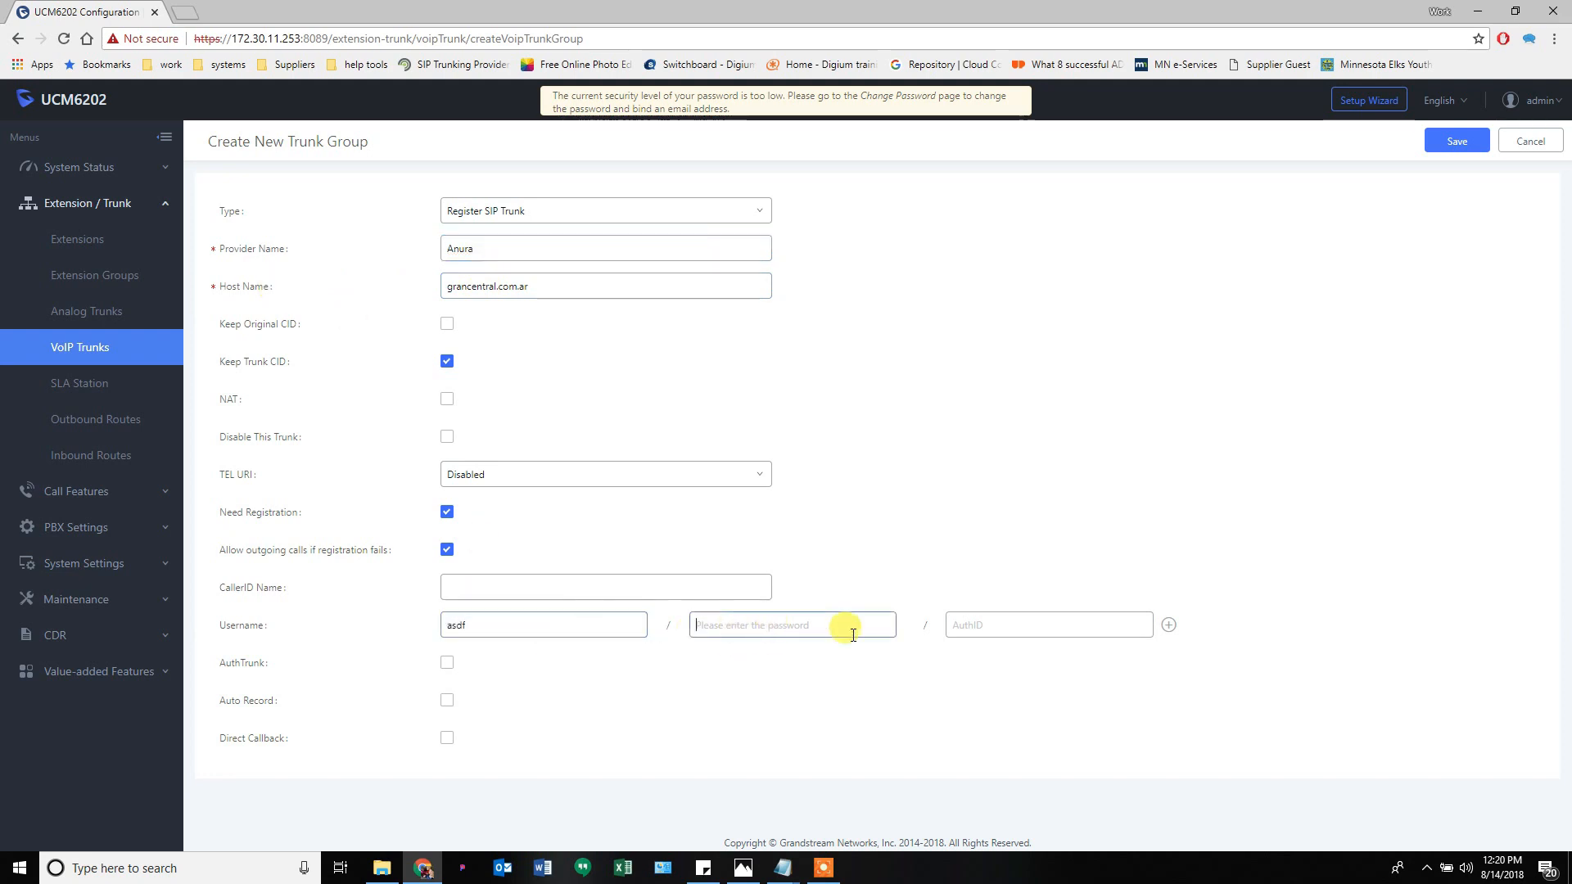
text(asdfas)
click(973, 627)
text(asdfasd)
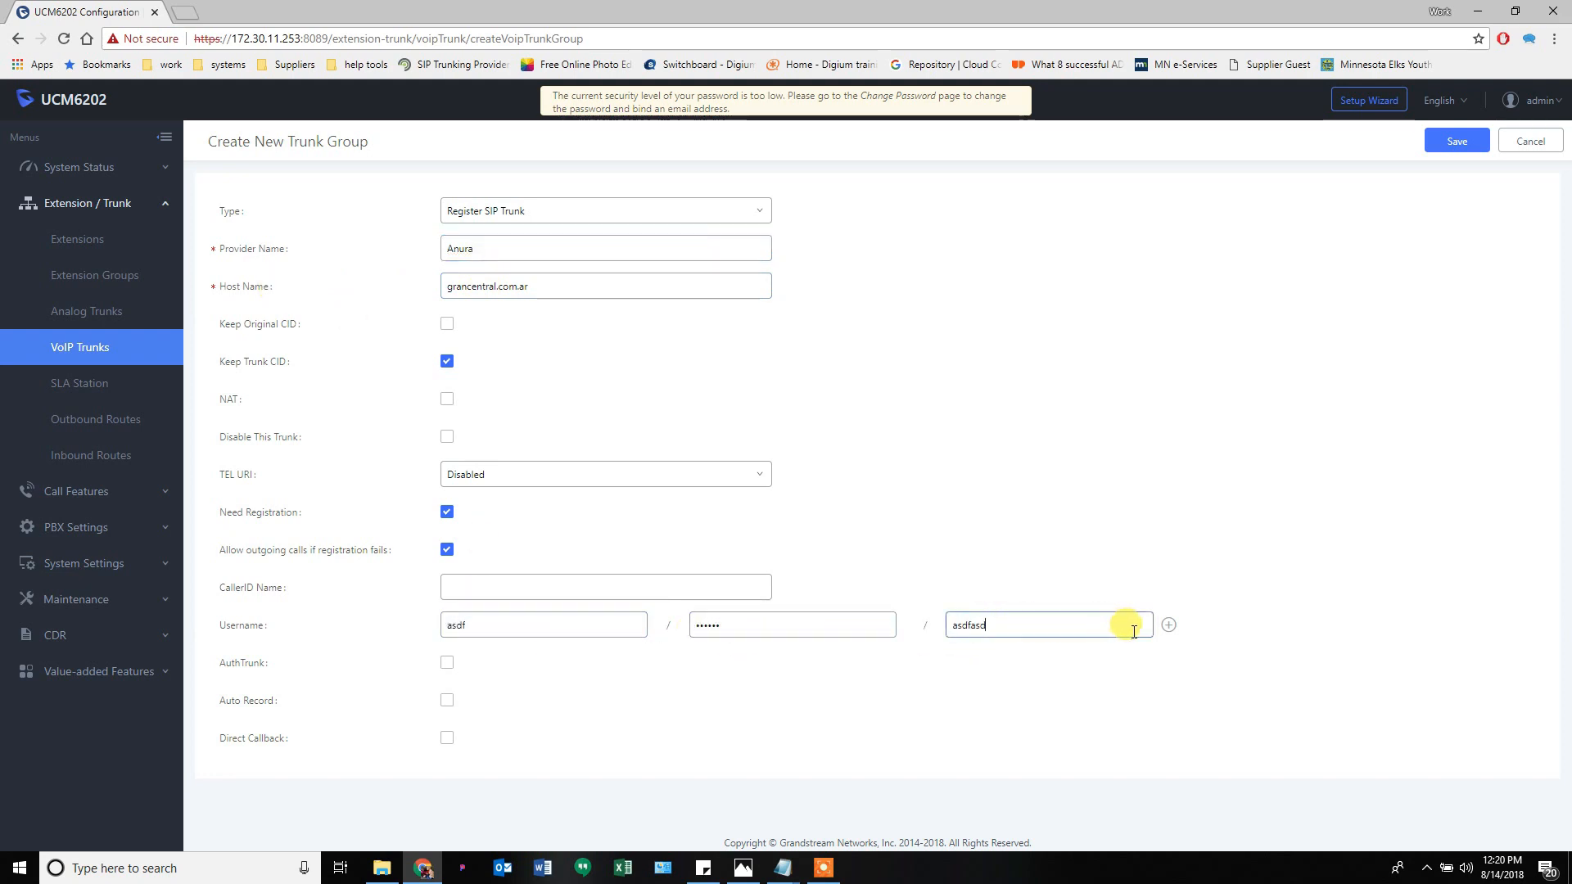
- Add a second set of placeholder credentials, then cancel the trunk group form
click(1169, 624)
click(544, 662)
text(asdf)
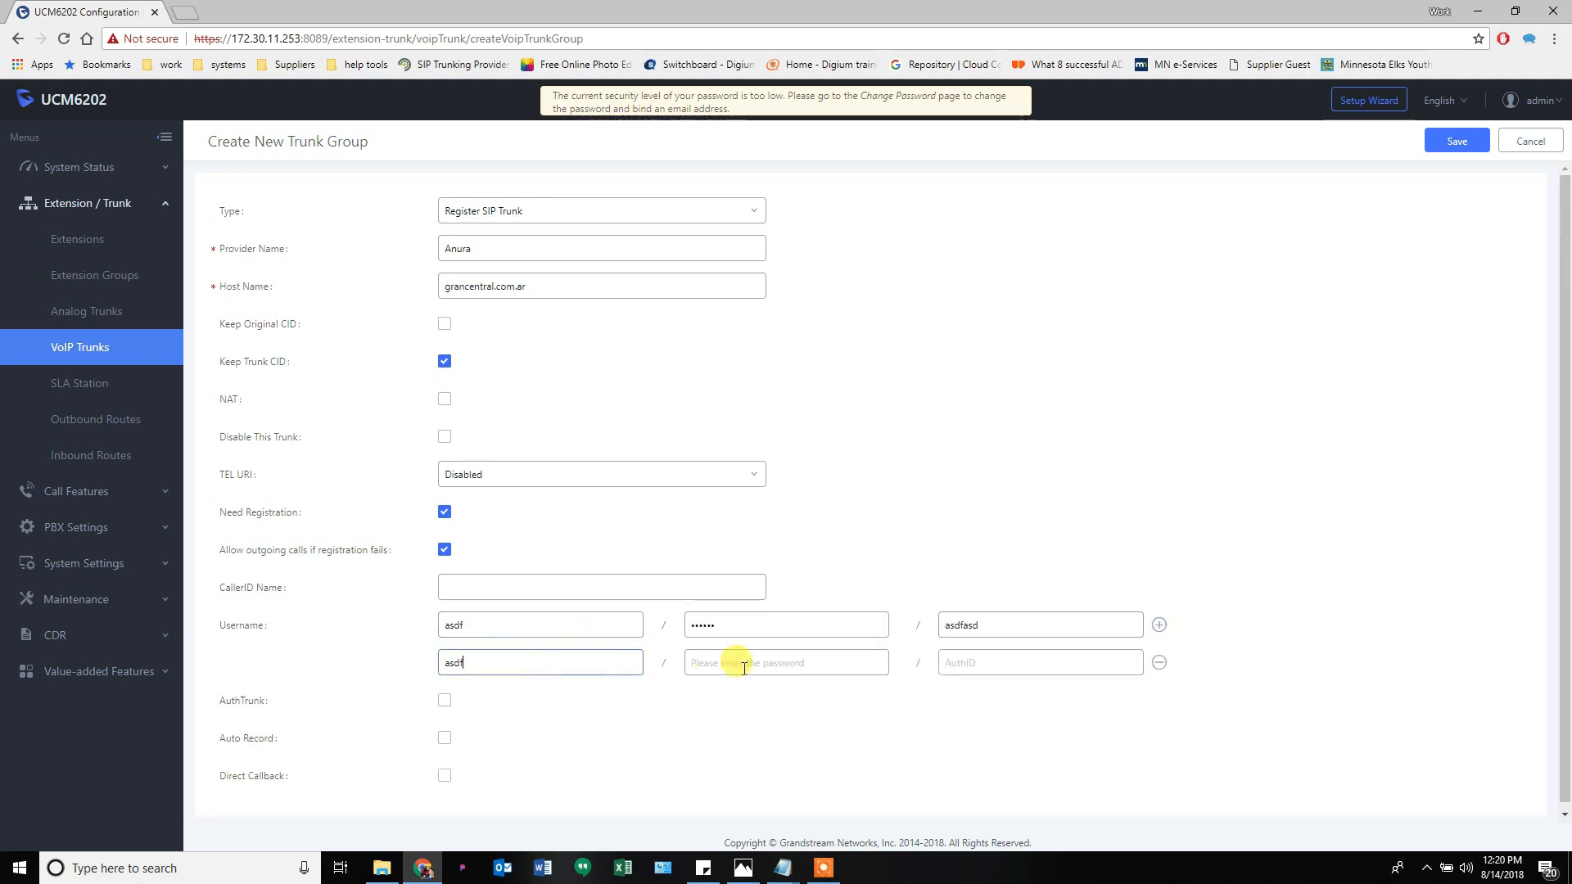
text(asd)
click(744, 665)
text(asdfasdfasdfas)
click(1056, 663)
text(asdfads)
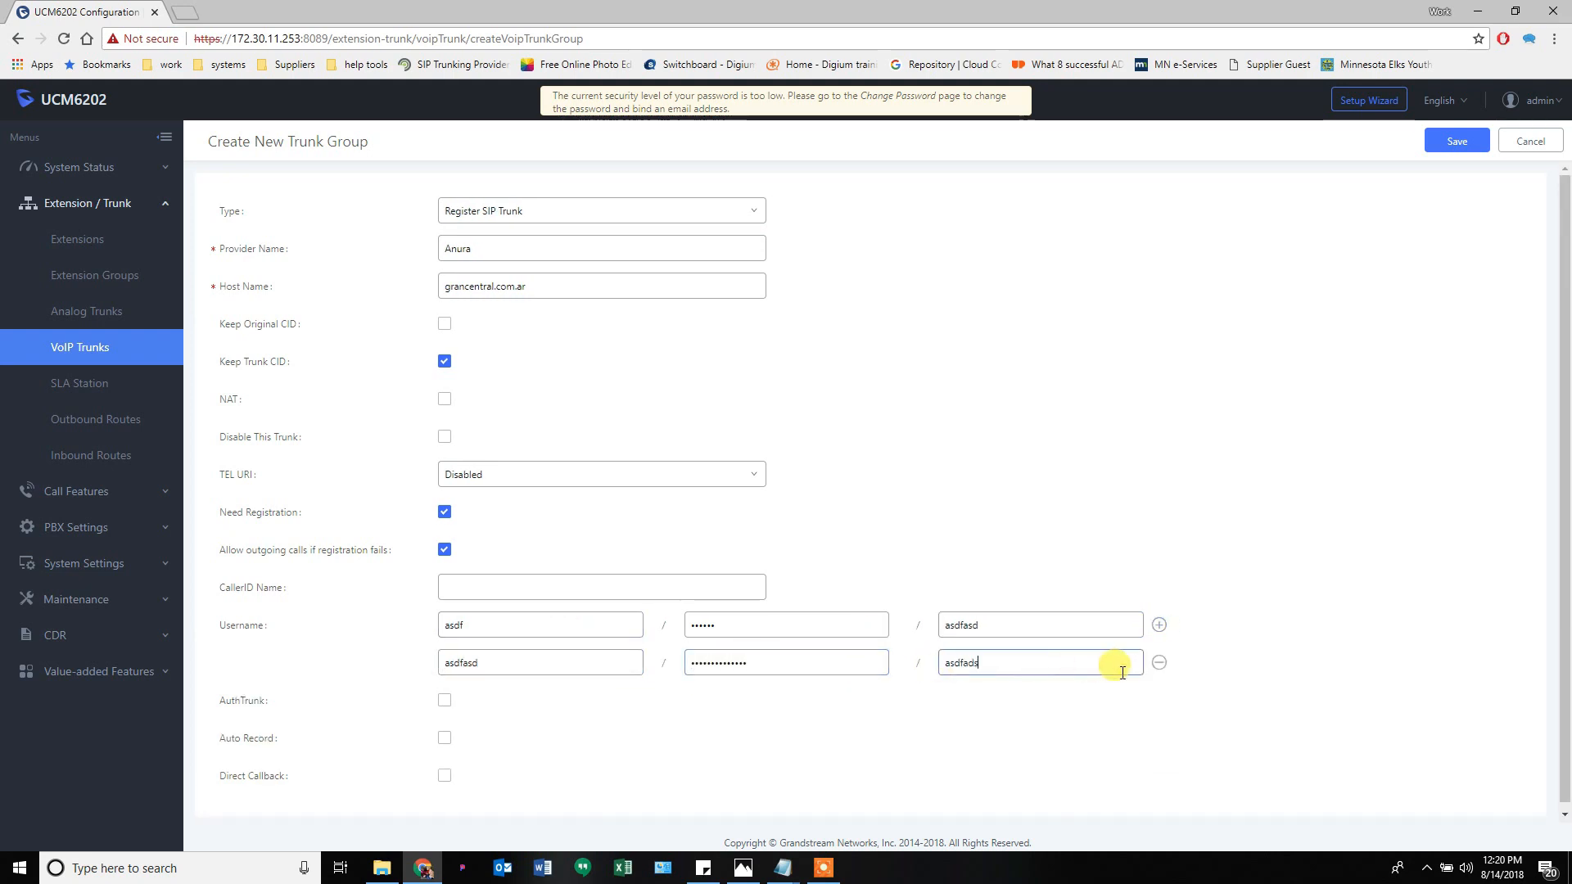
text(f)
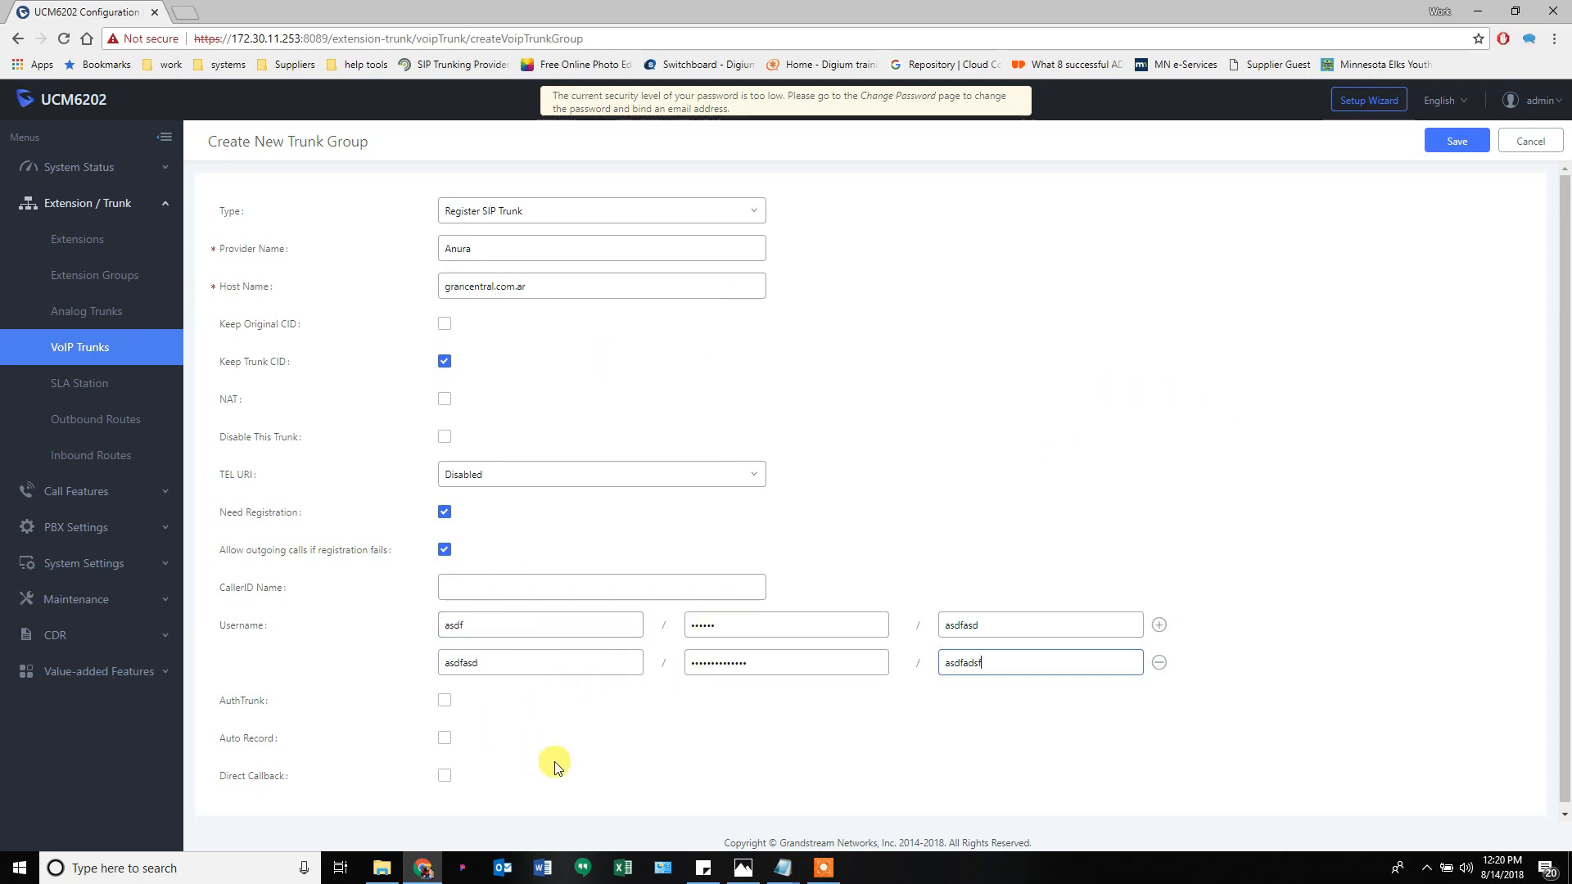
click(1531, 143)
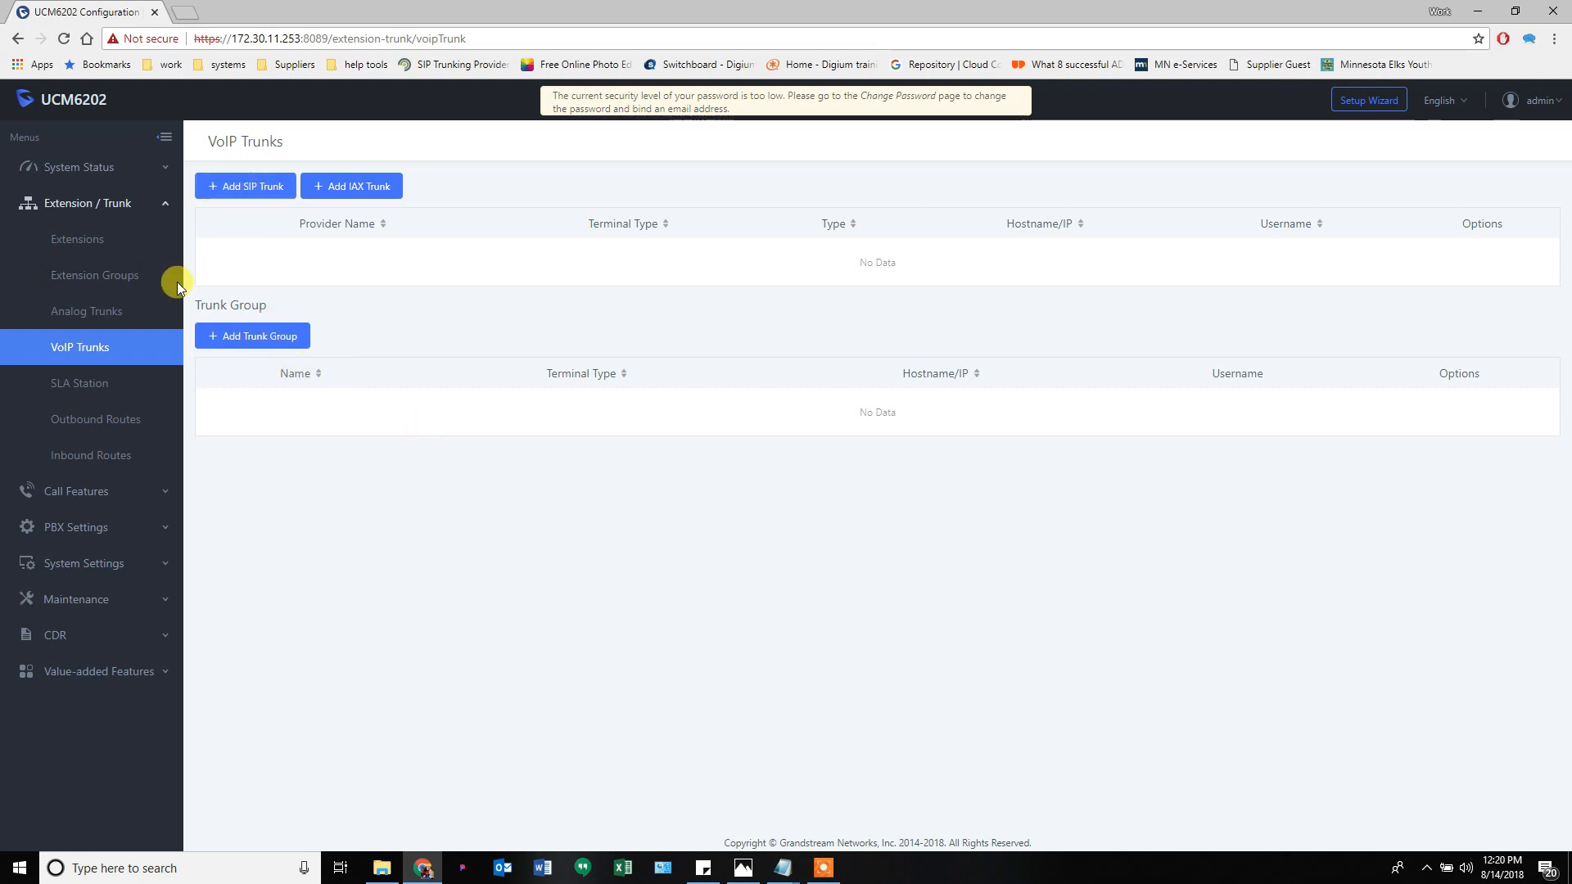
- Open SLA Station under Extension / Trunk in the sidebar
click(97, 384)
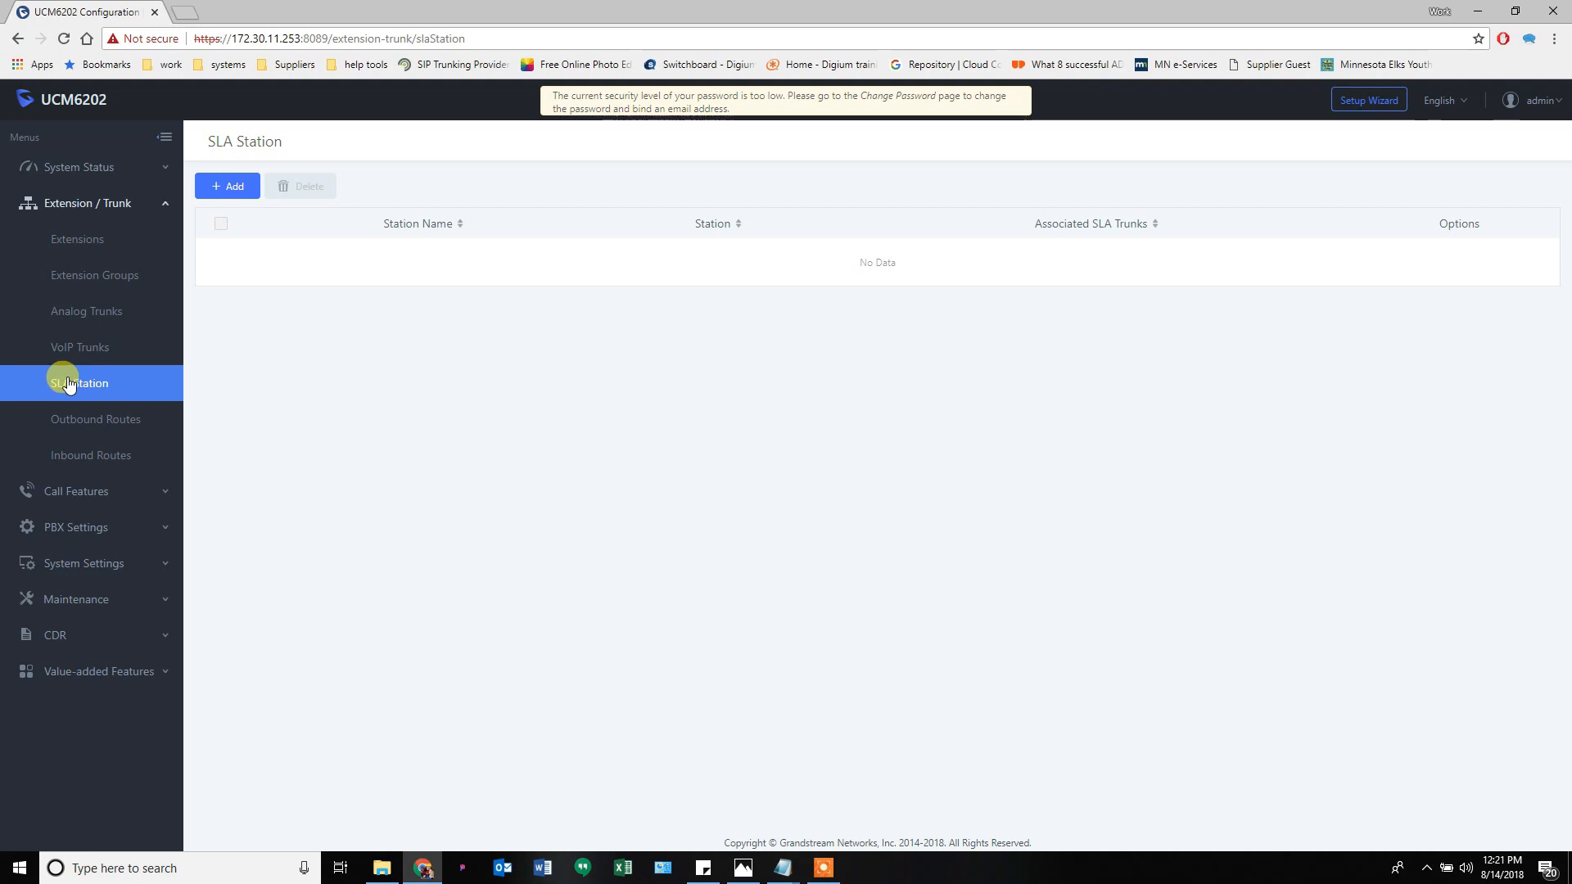
- Try adding an outbound route, cancel the no-trunk warning, then view the empty Inbound Routes page
click(84, 421)
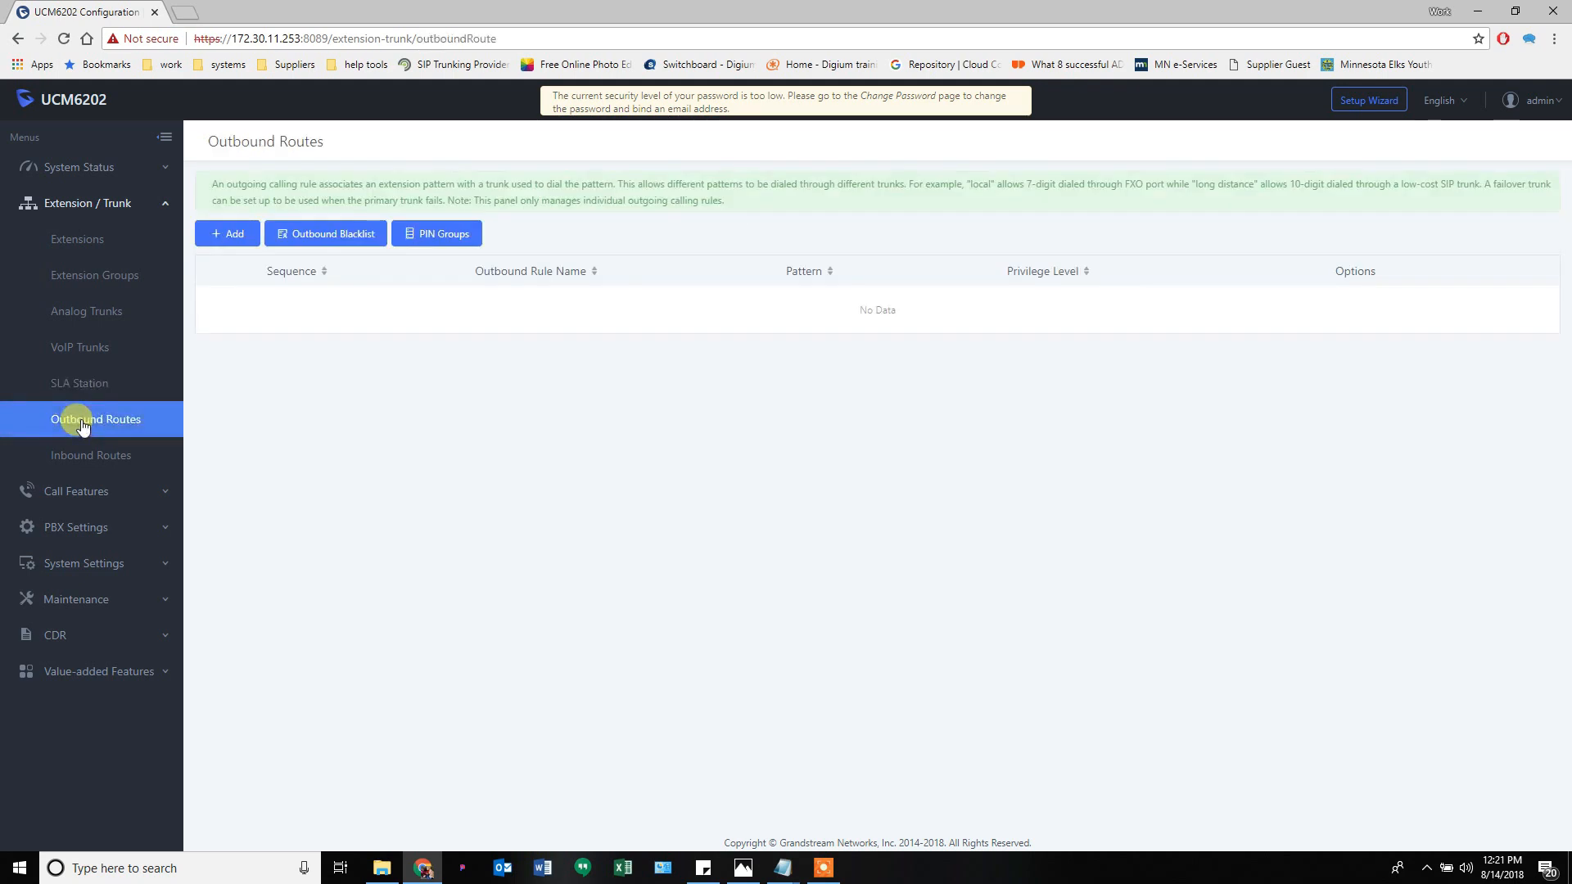
click(233, 234)
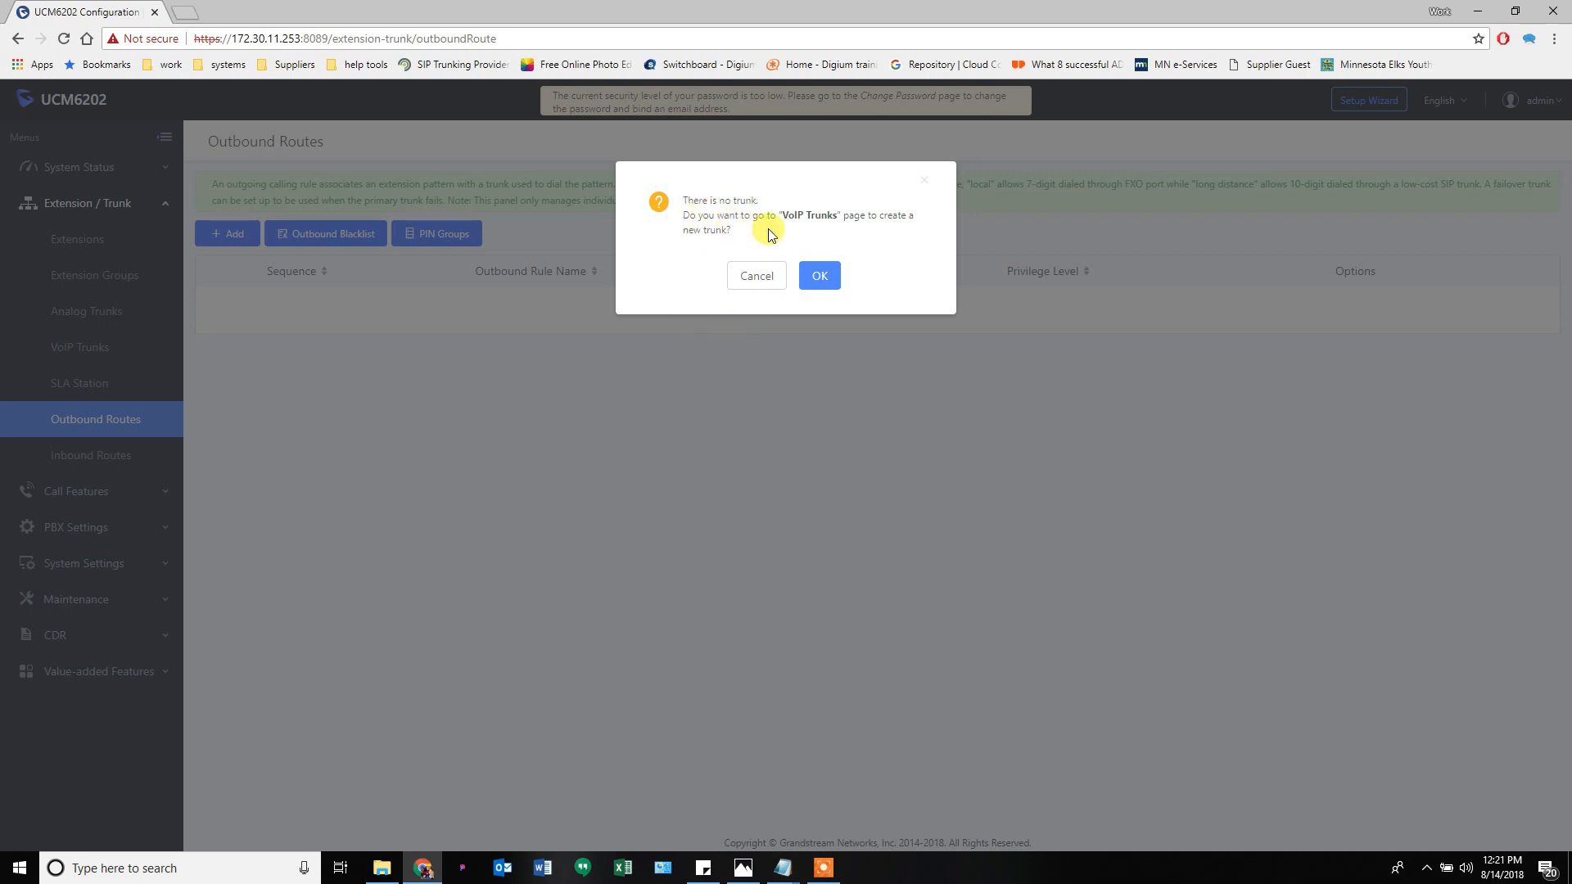
click(757, 277)
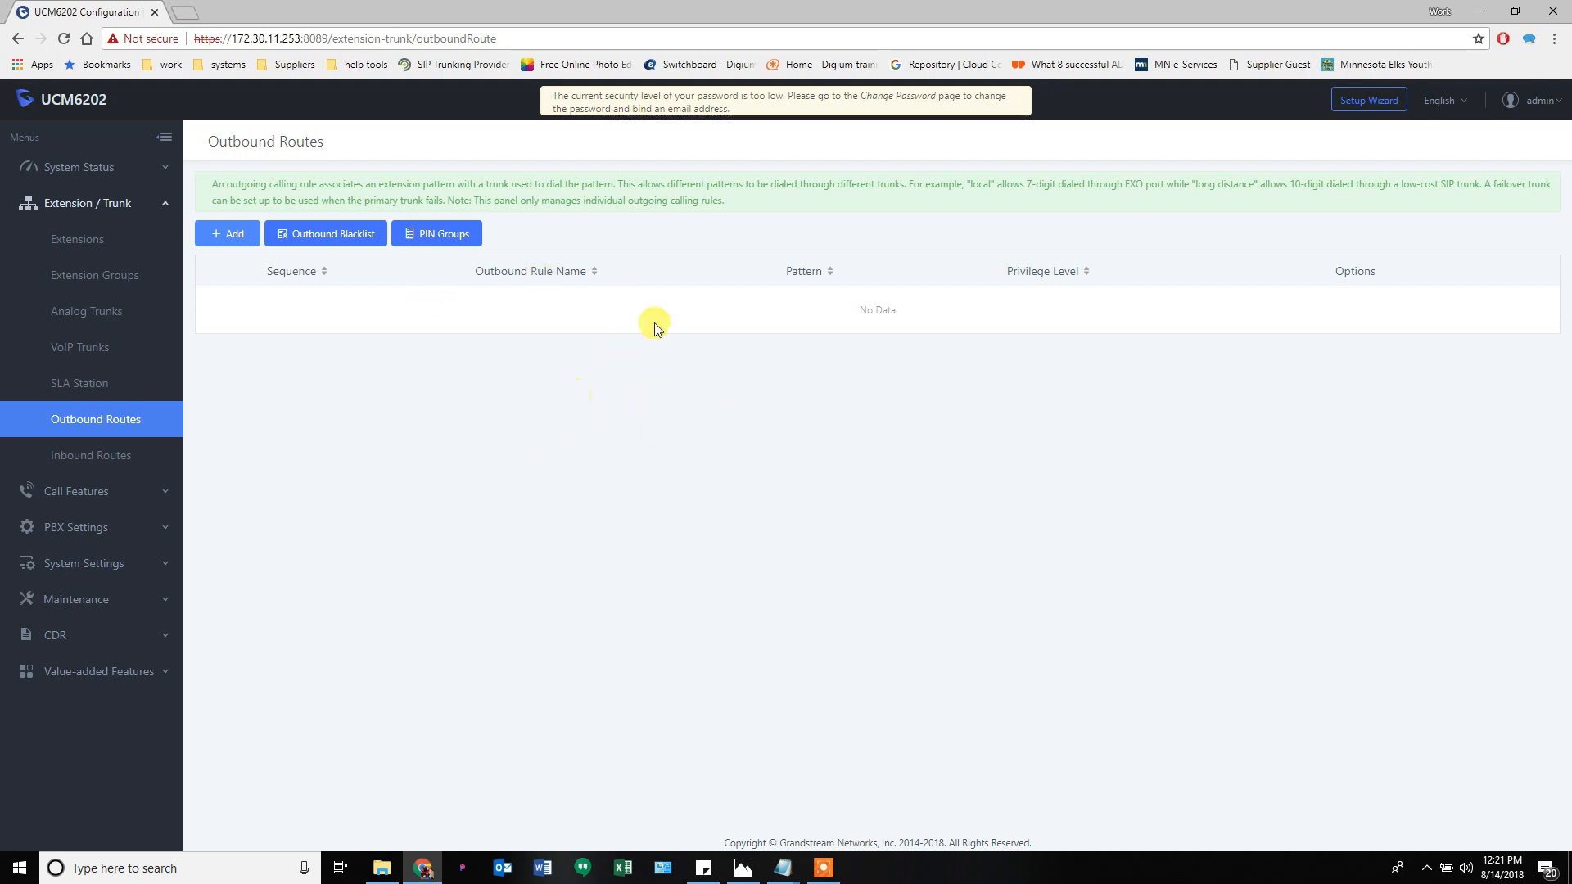
click(82, 453)
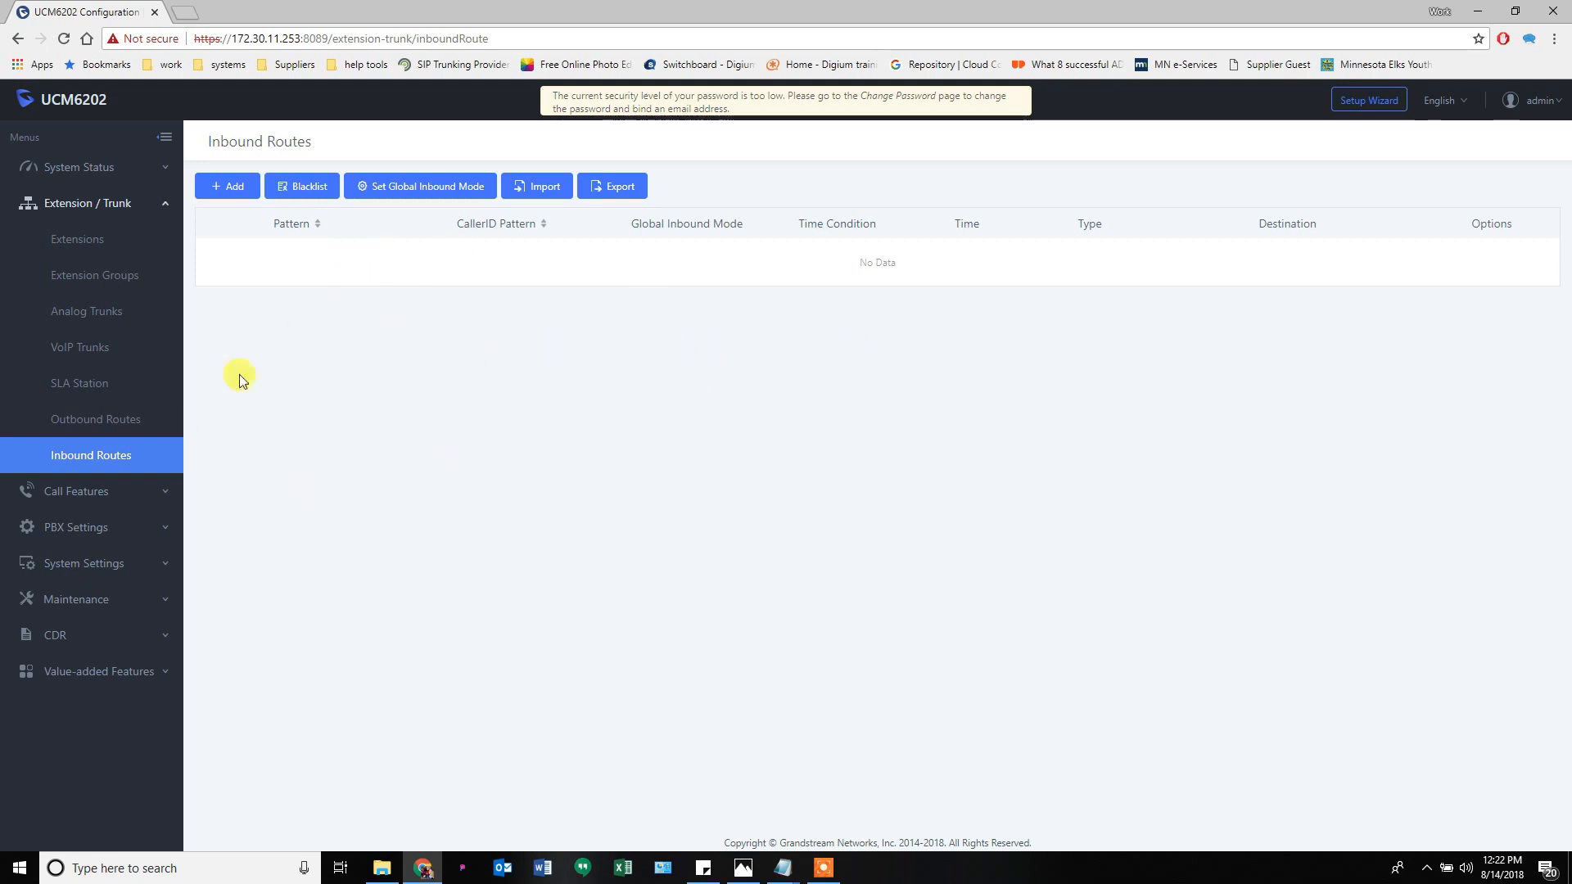
click(121, 204)
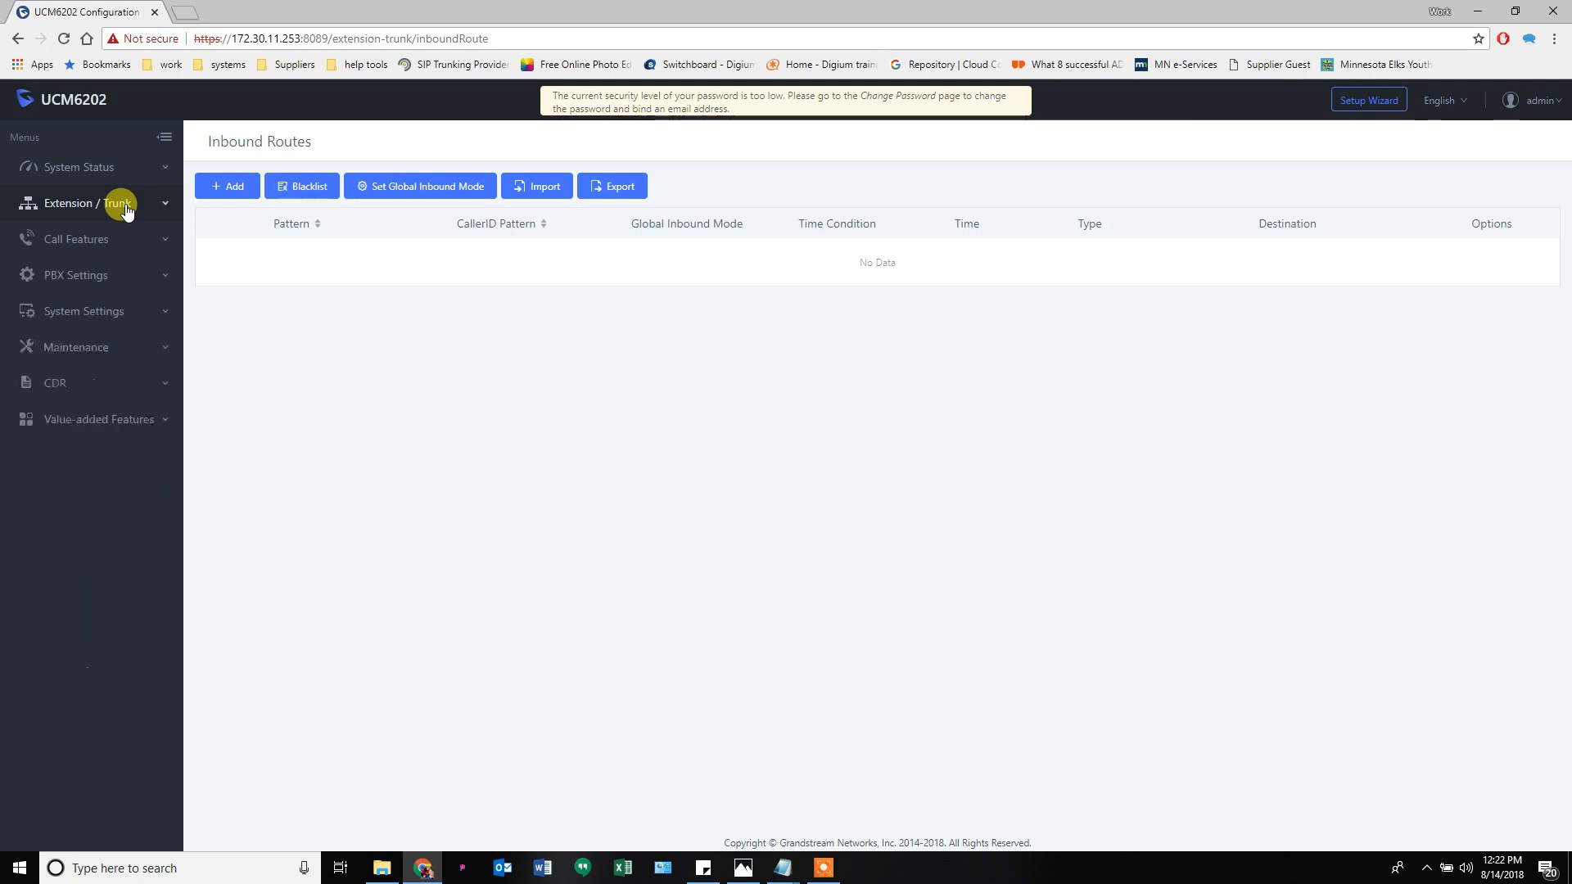
- Expand Call Features in the sidebar and show its Conference page with no rooms
click(85, 246)
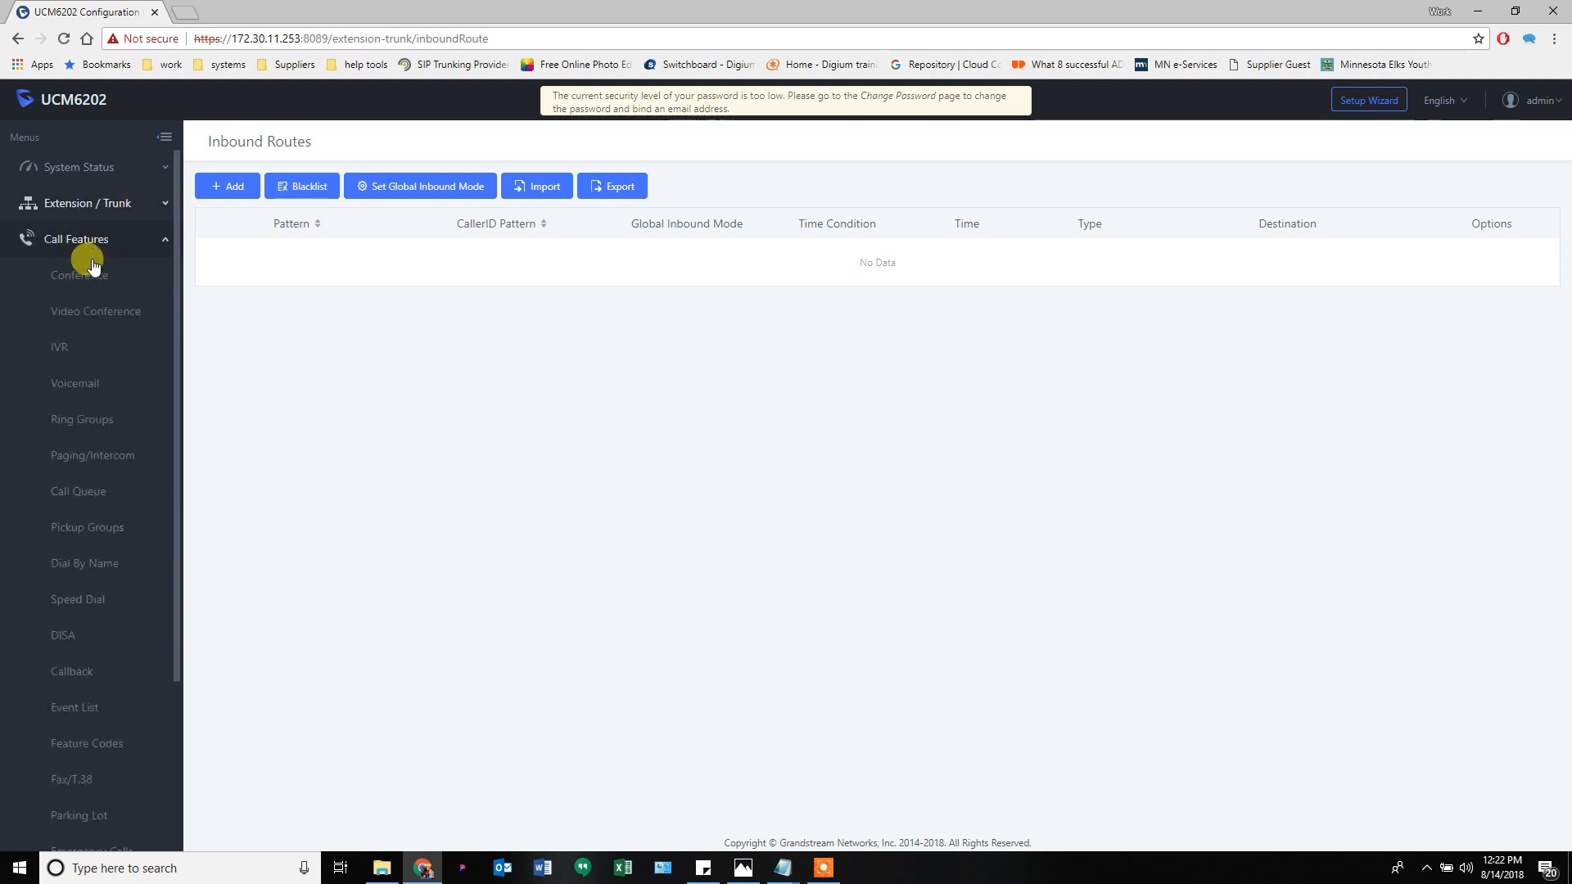
click(119, 206)
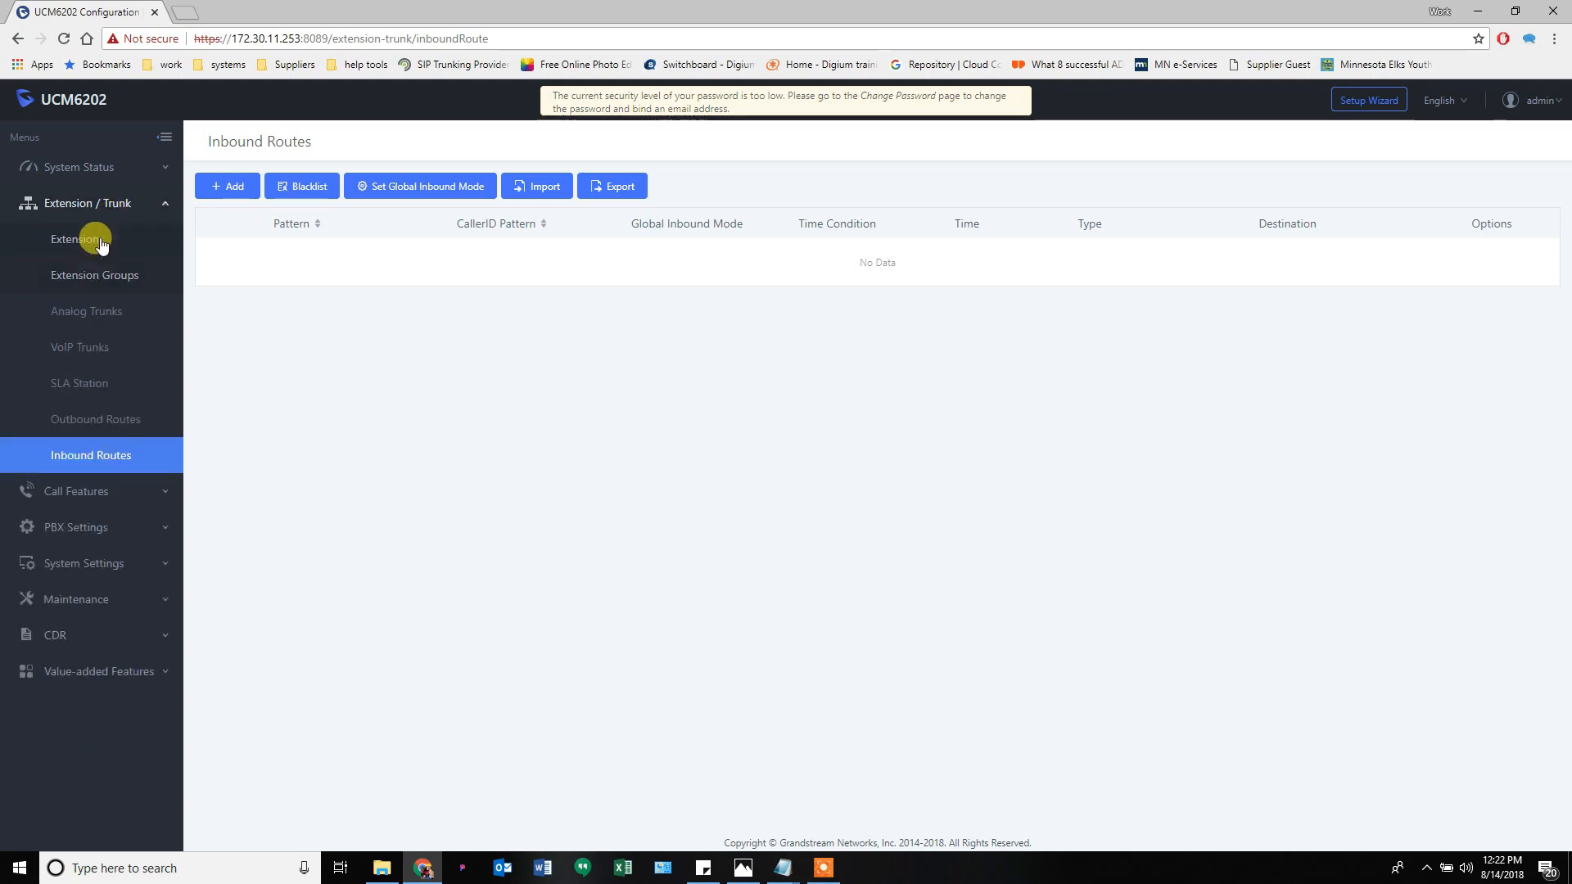
click(77, 492)
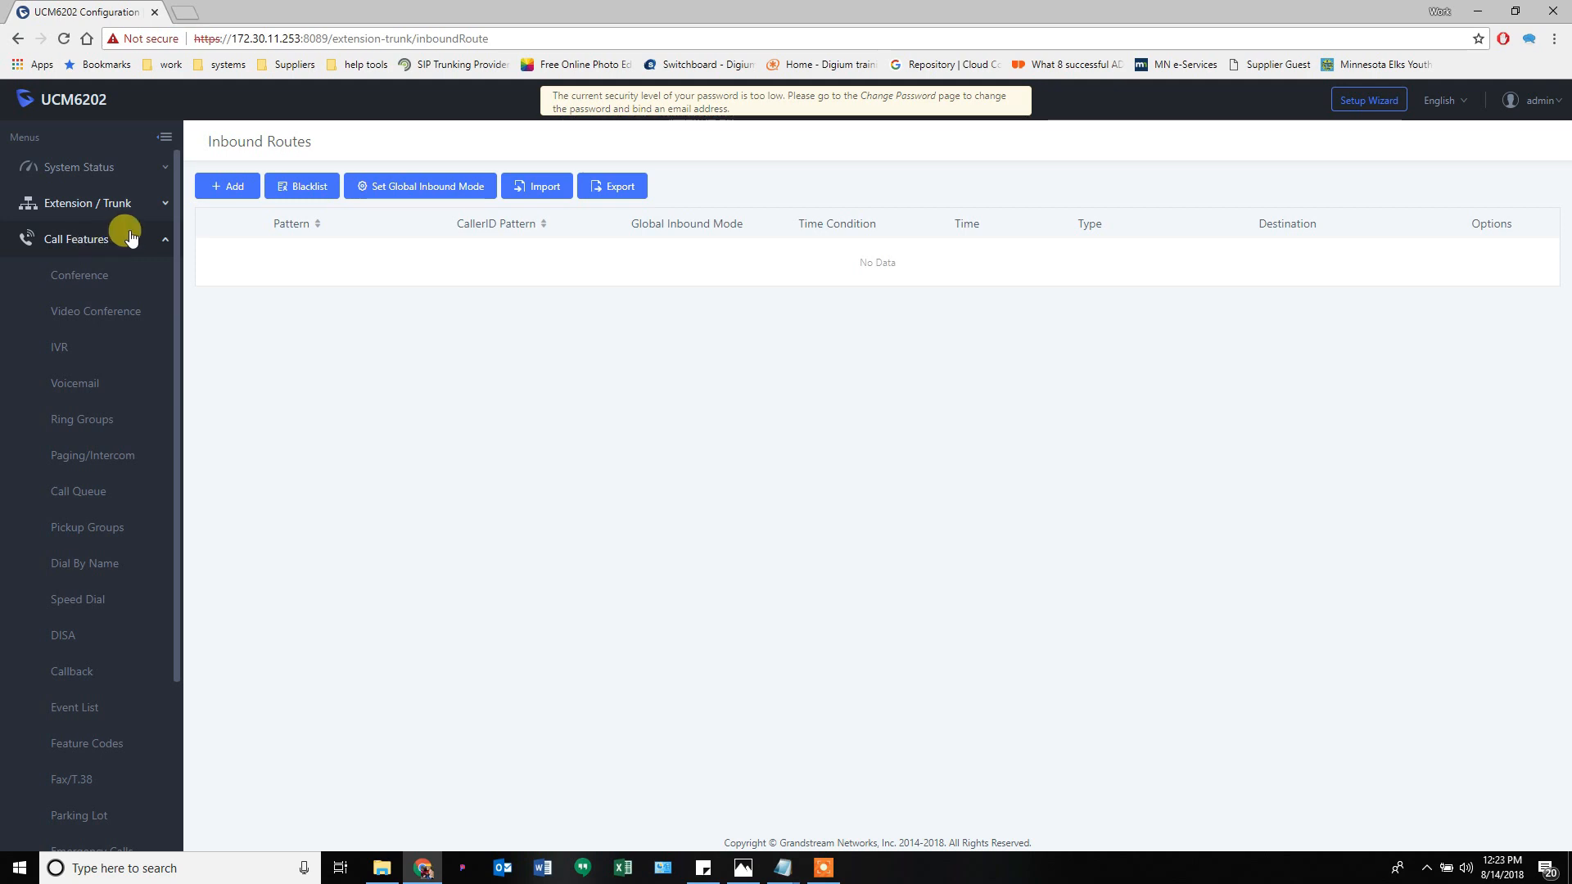
click(78, 278)
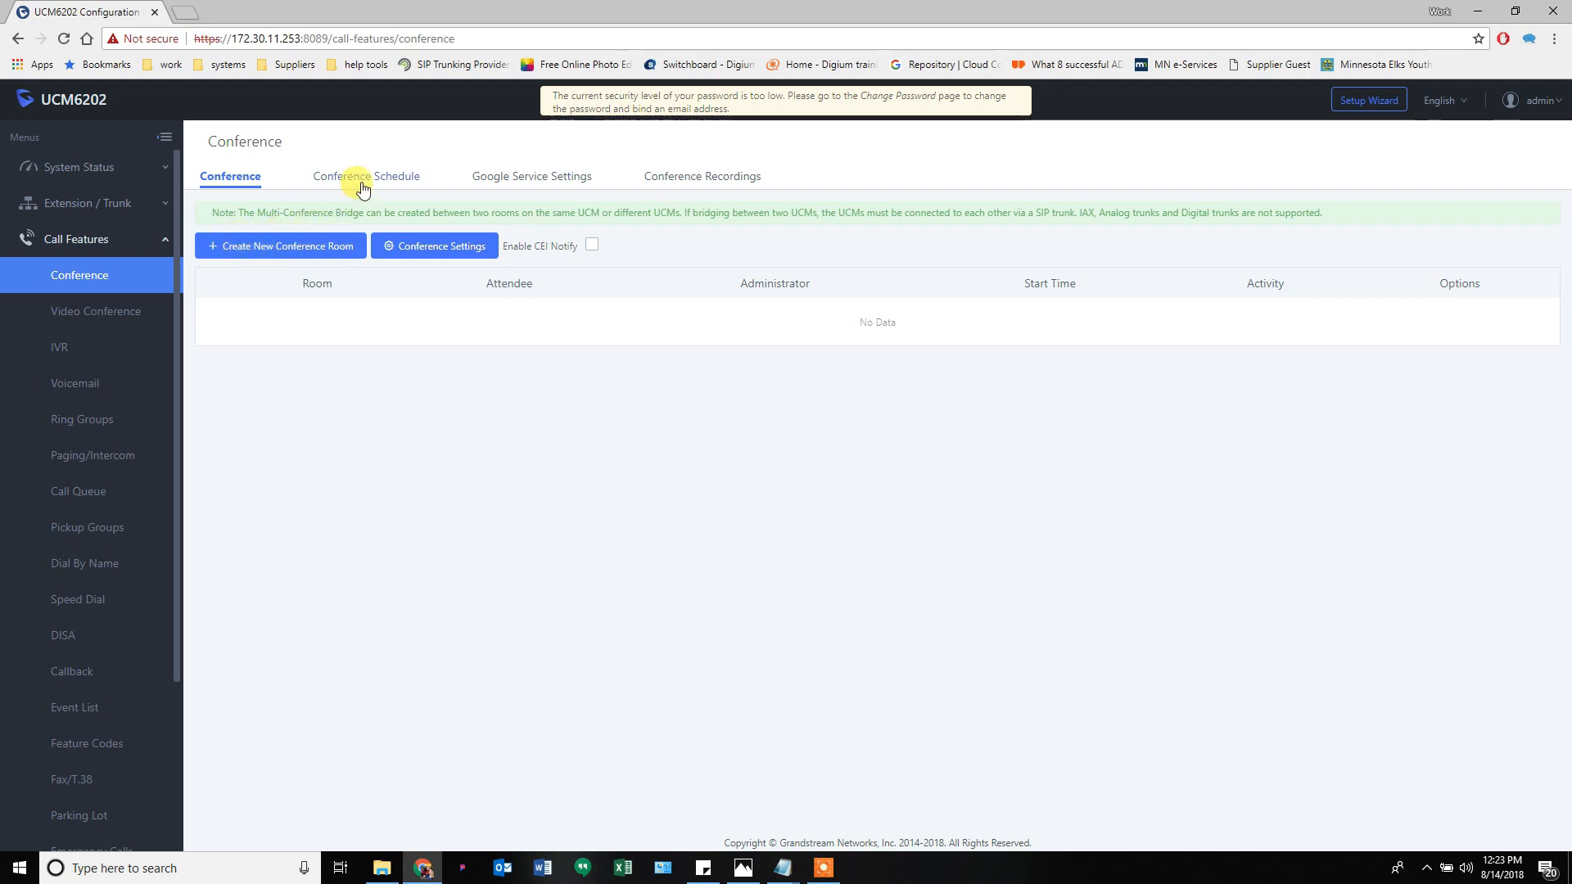
- Browse the Conference Settings, Google Service, Schedule and Recordings tabs, then go to Video Conference
click(423, 255)
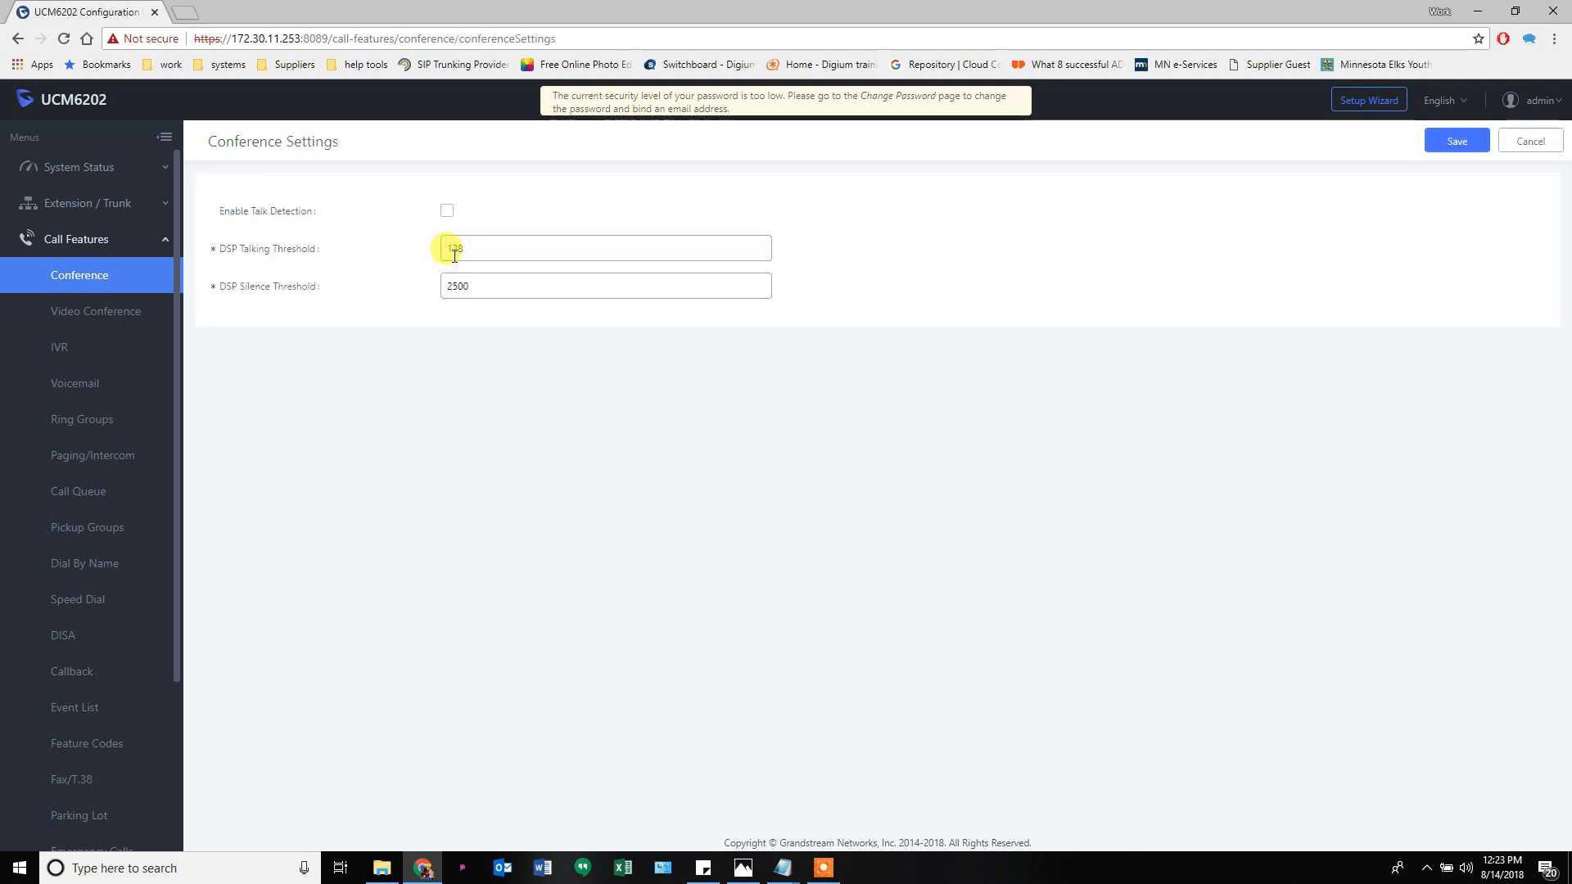
click(1531, 143)
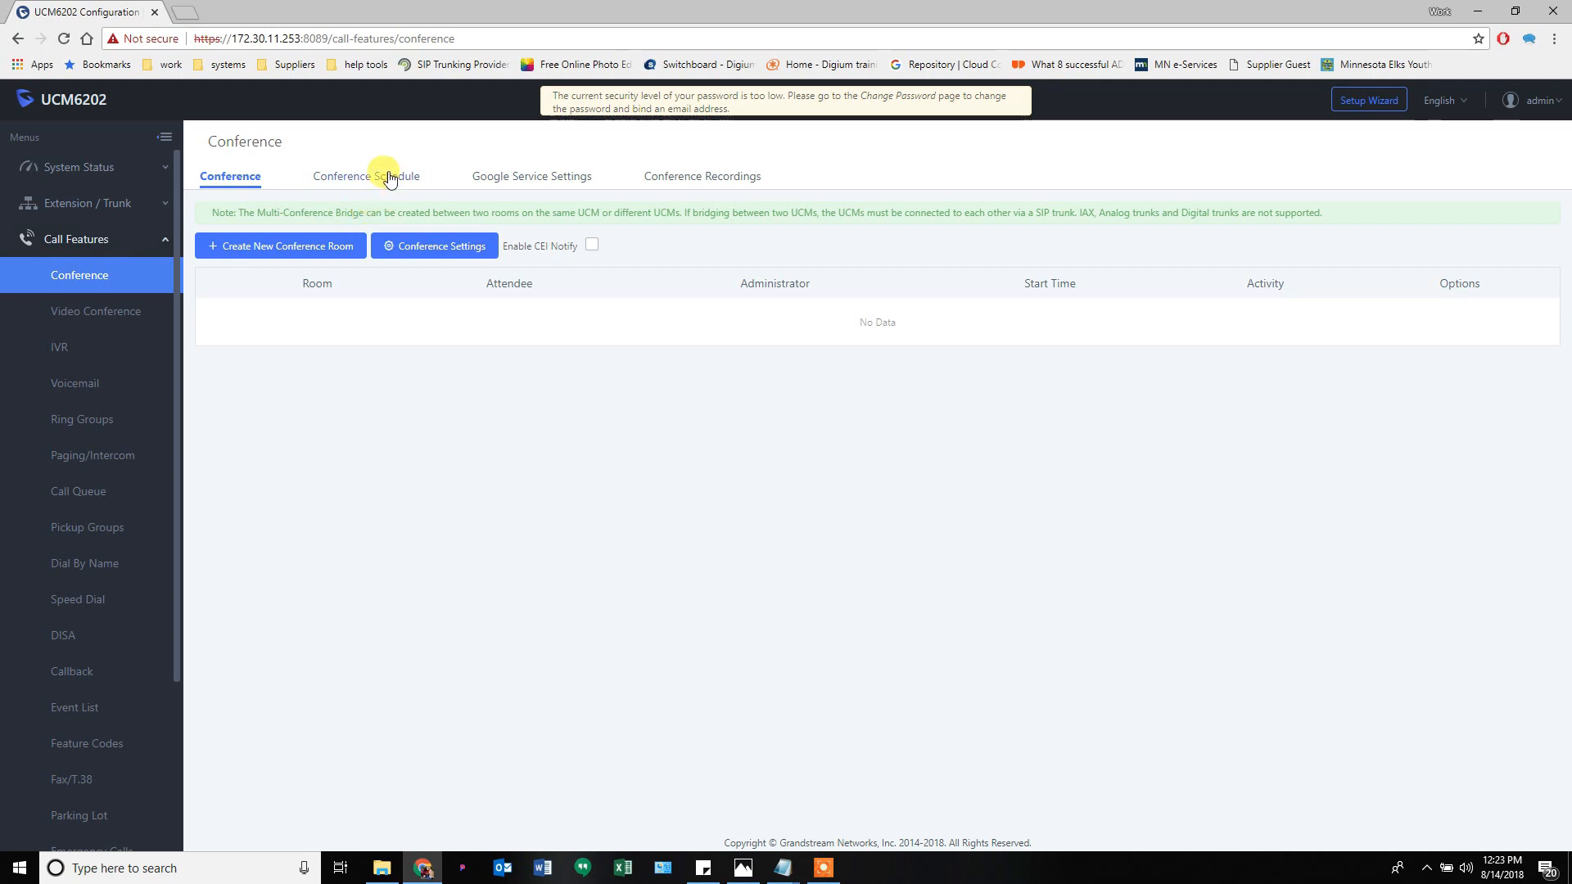
click(538, 181)
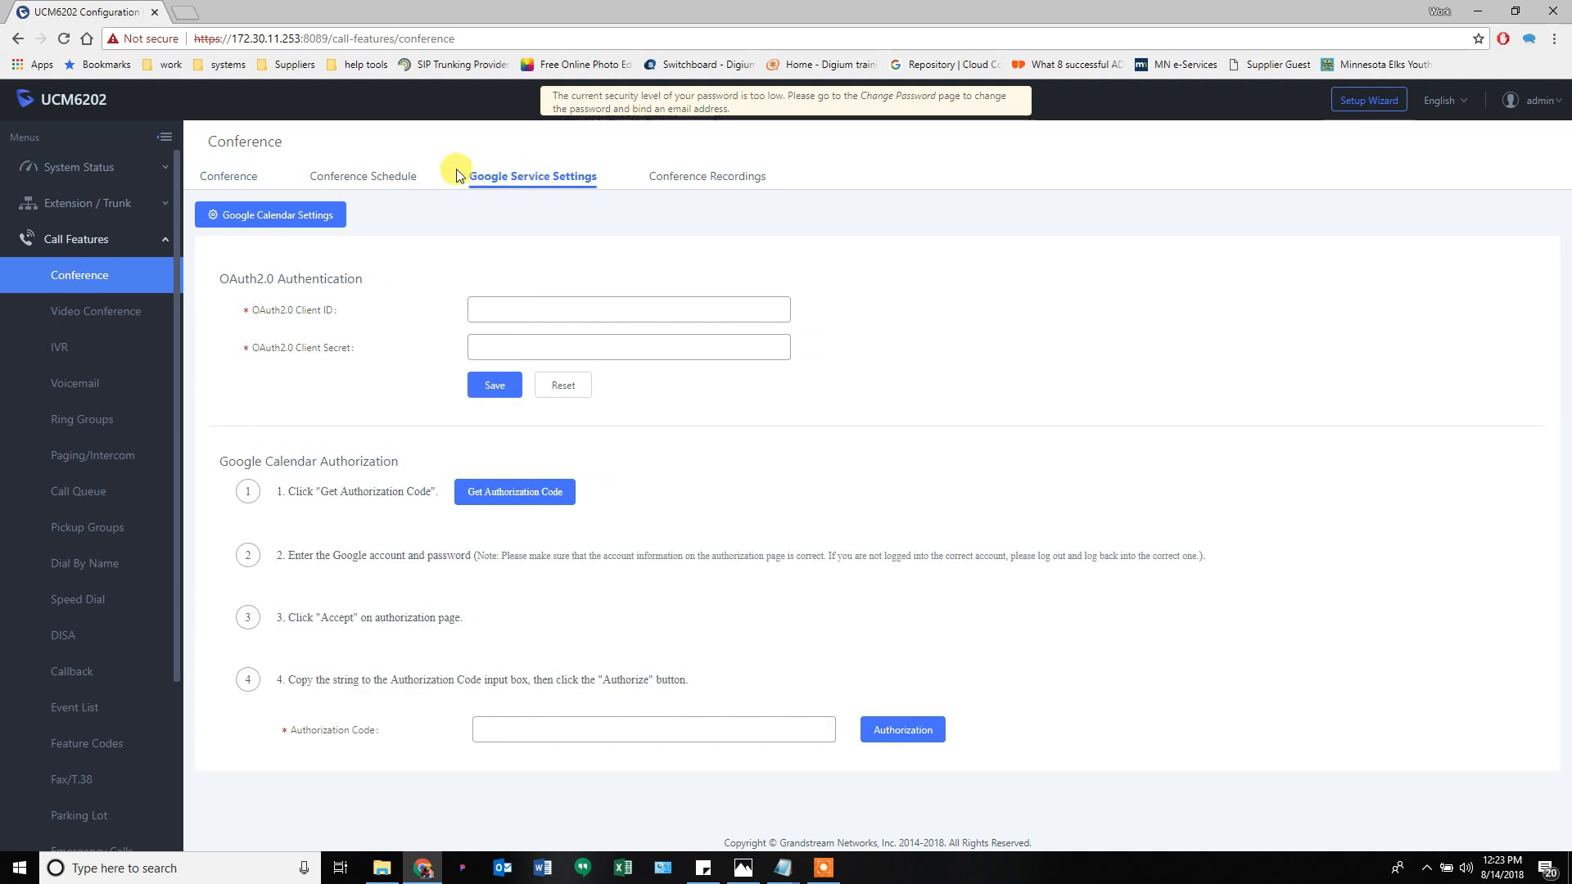
click(410, 178)
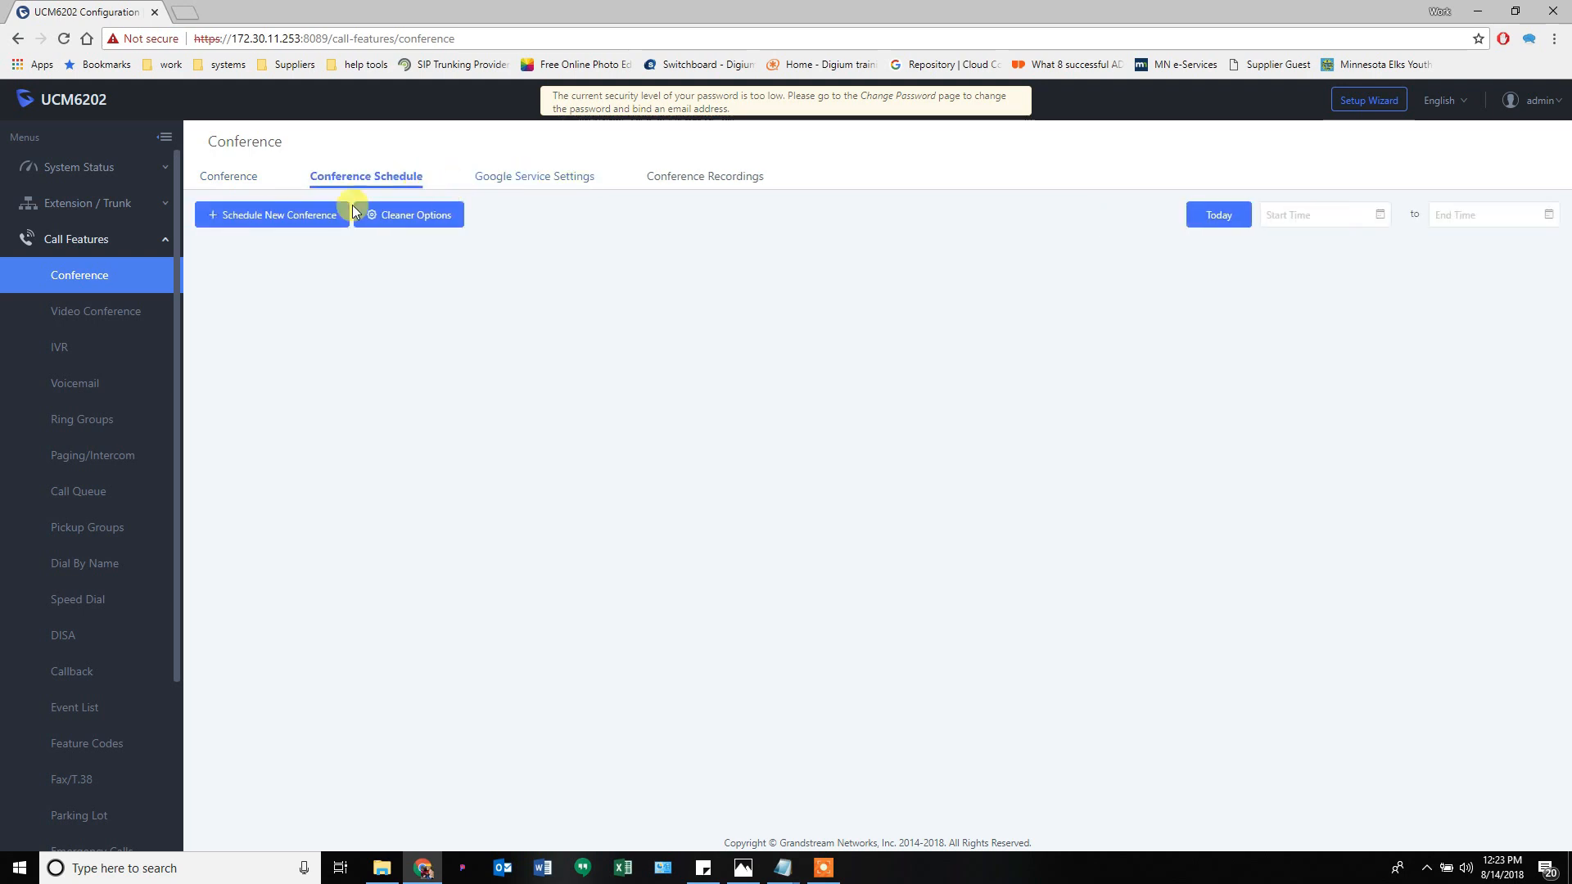
click(677, 176)
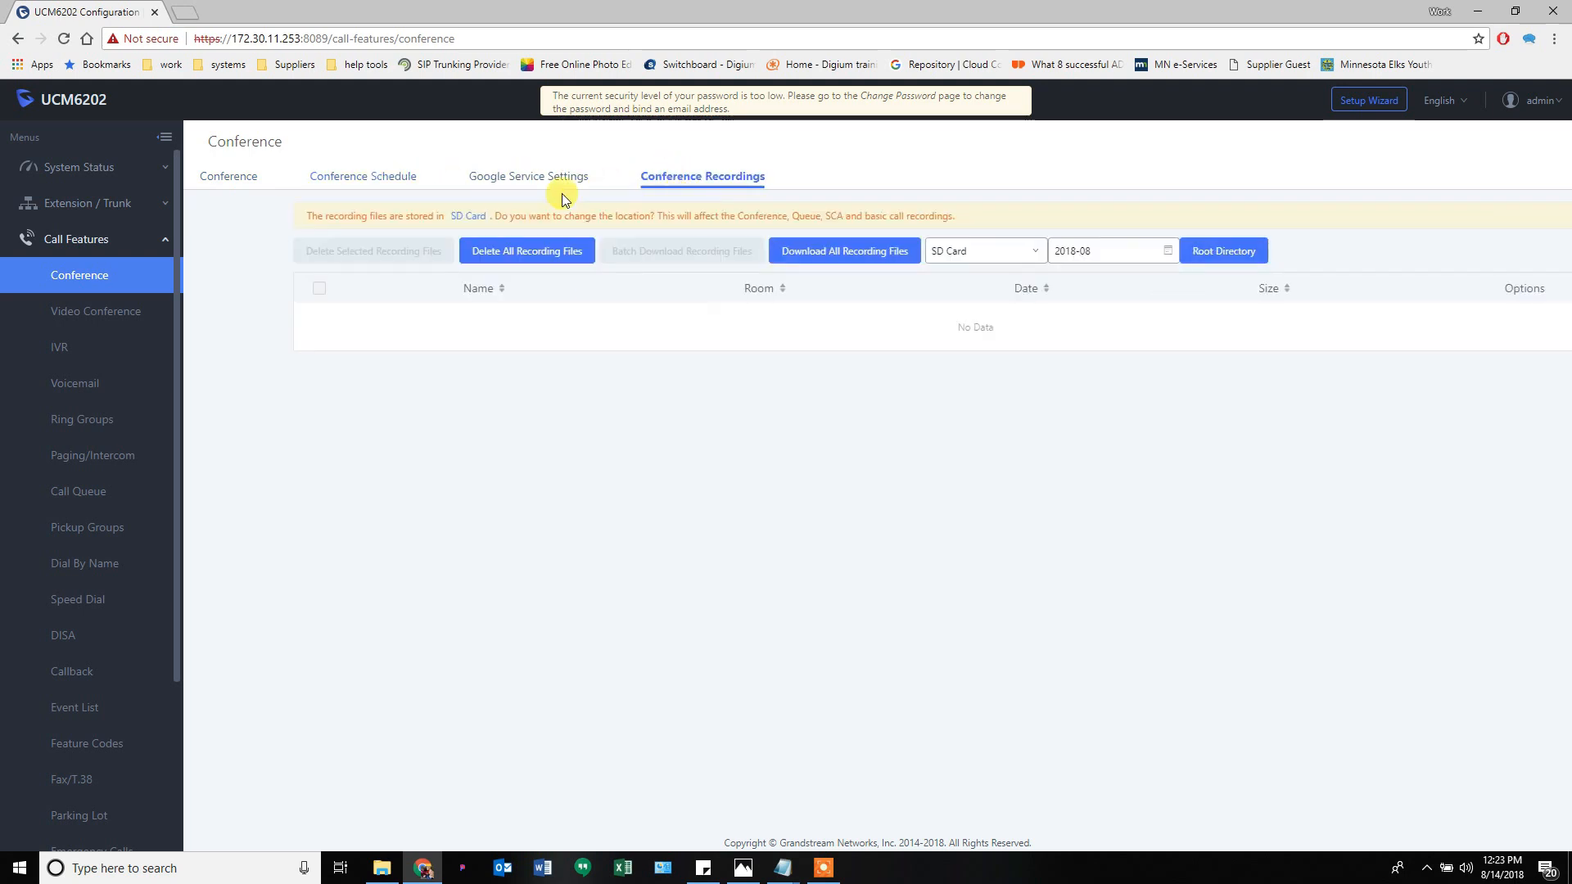
click(364, 176)
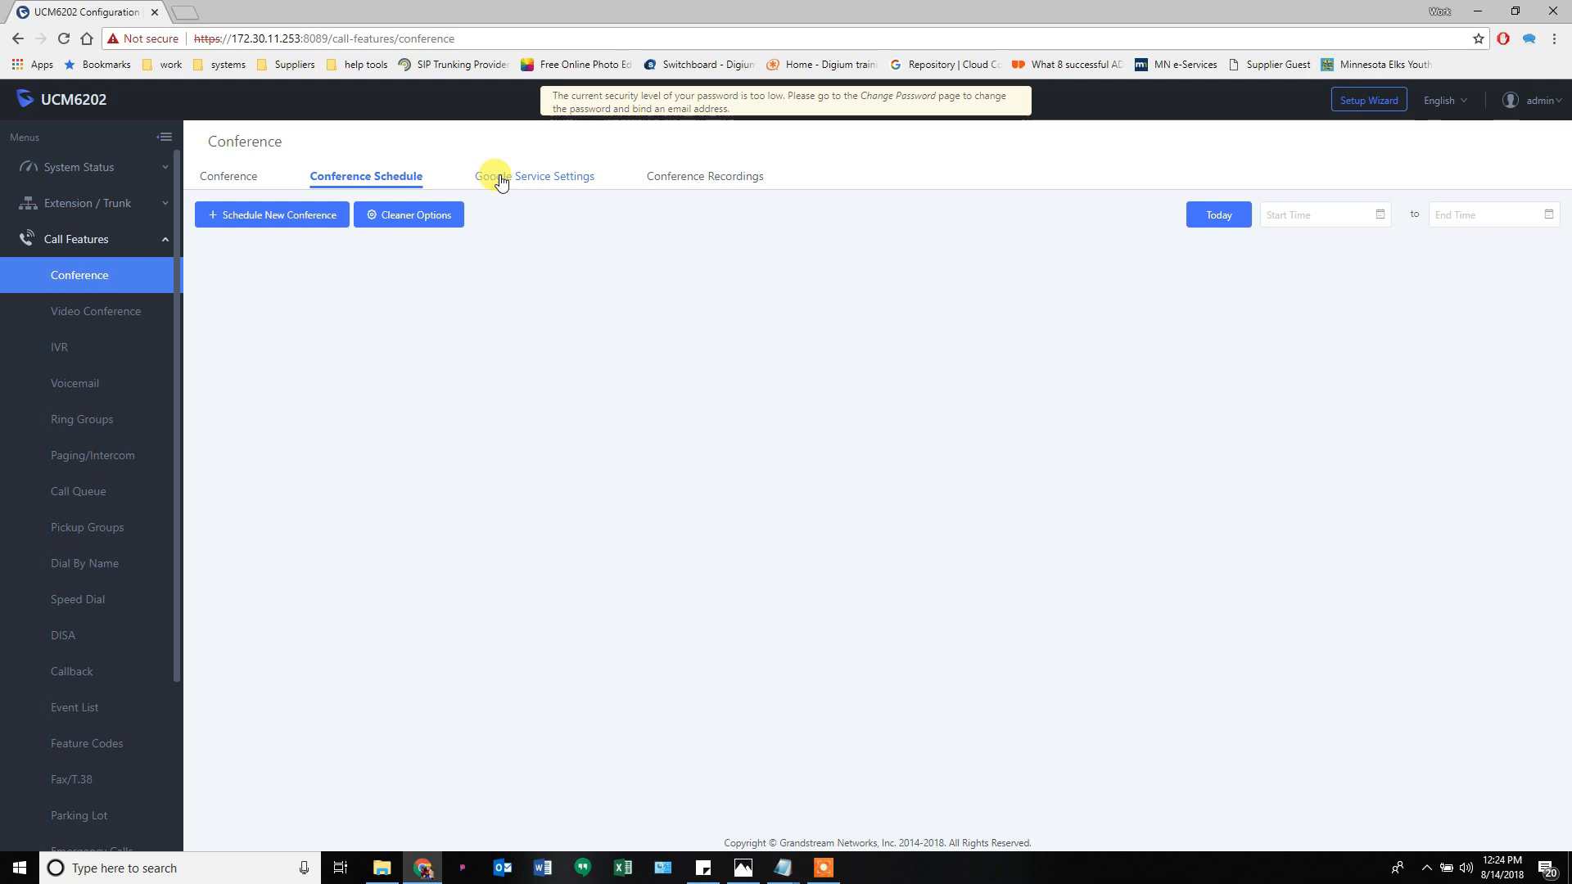
click(700, 177)
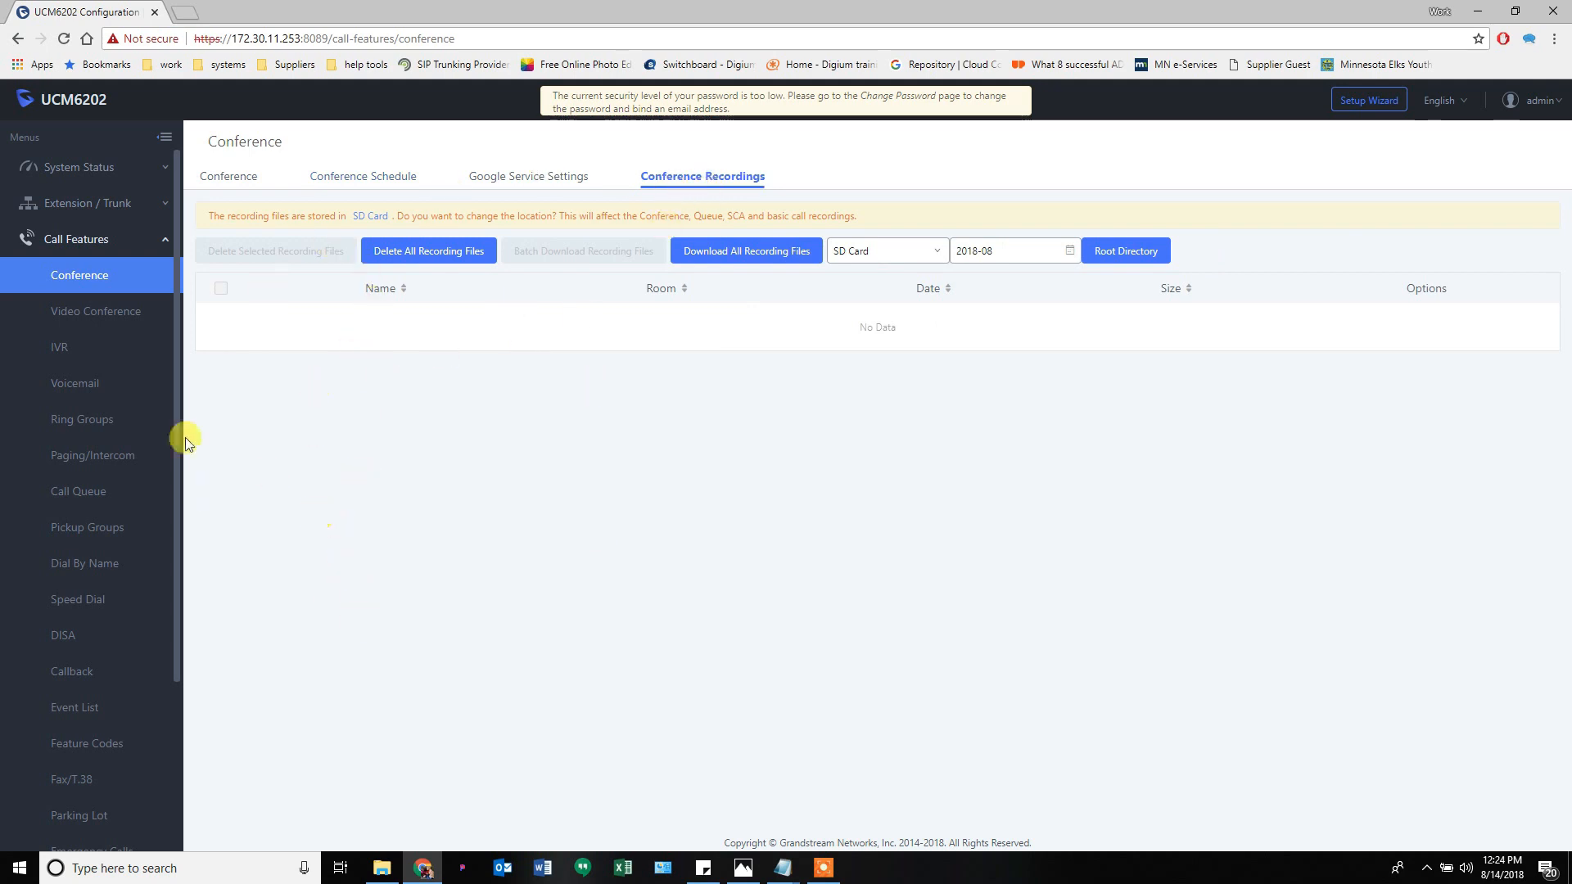
click(92, 315)
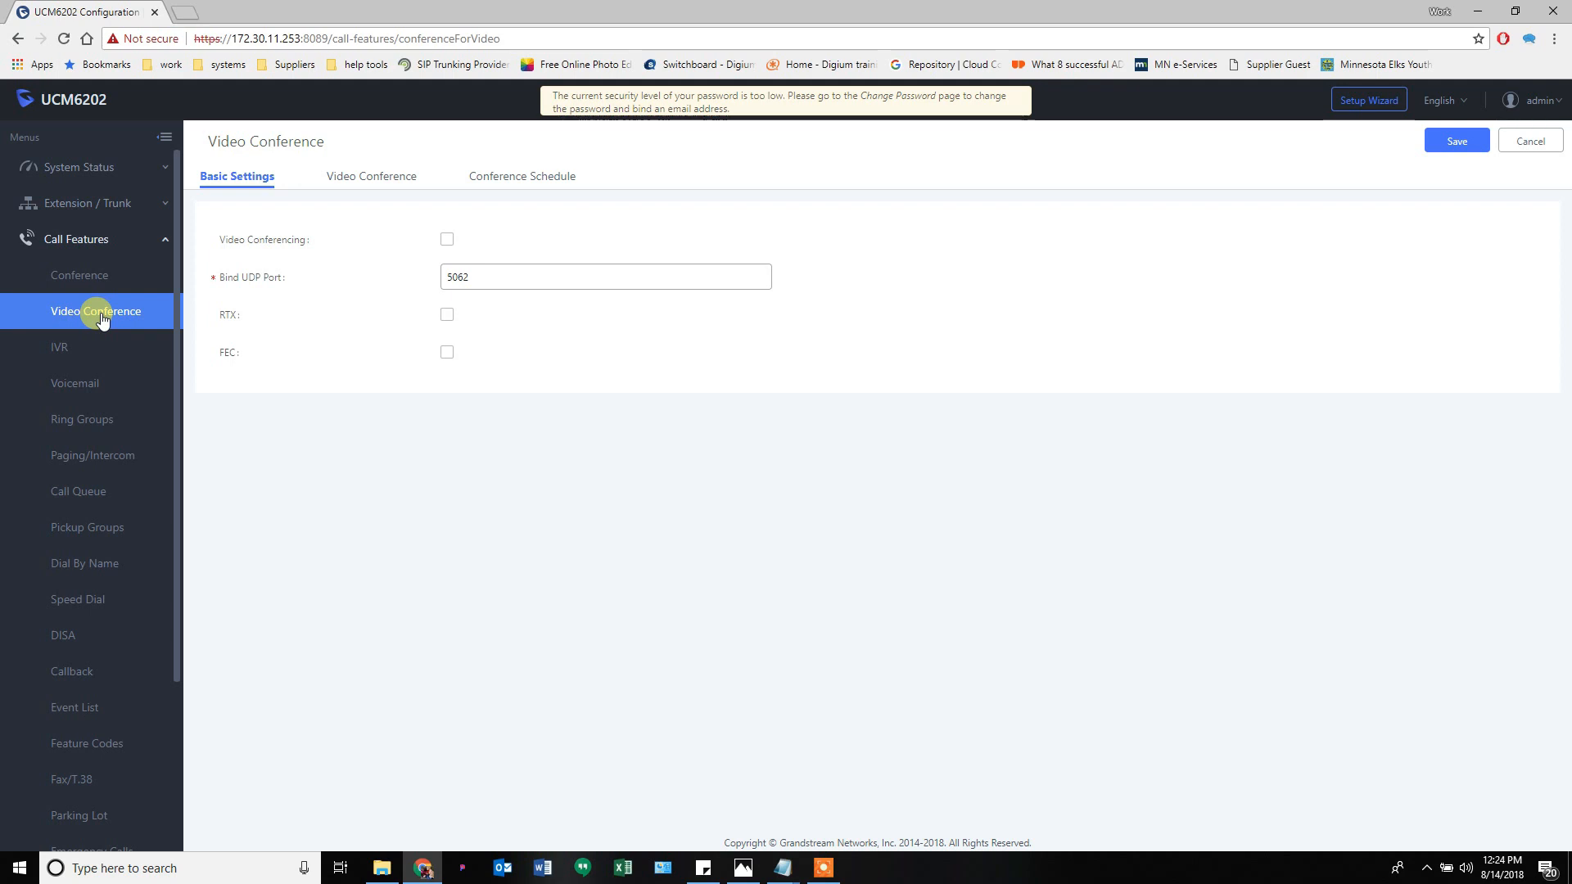
- Look over the Video Conference rooms and schedule tabs, then show the empty IVR list
click(363, 187)
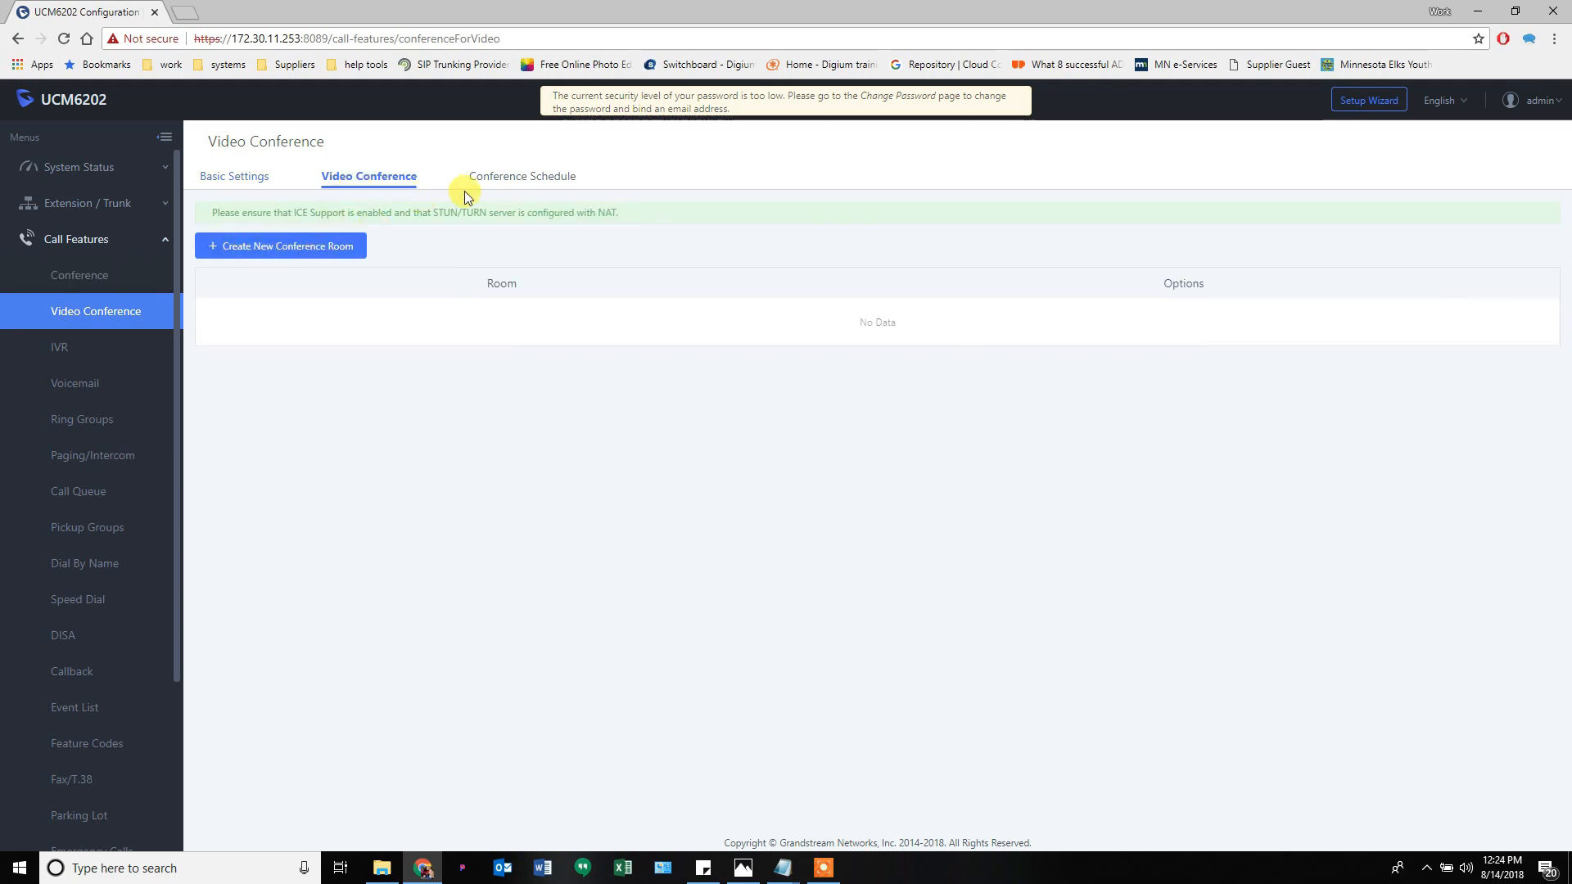
click(513, 177)
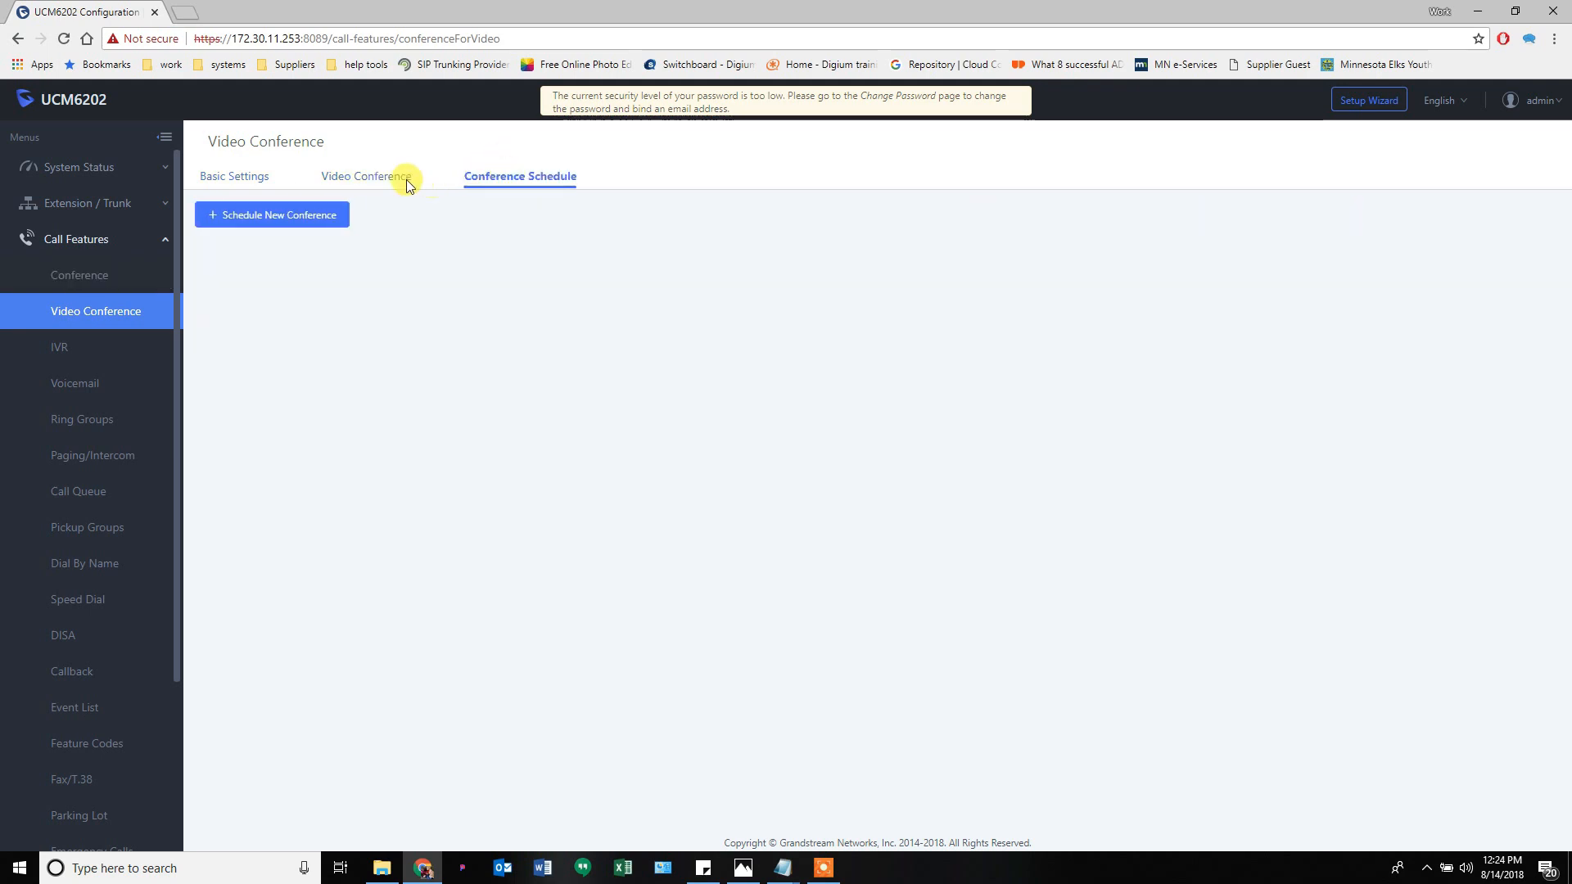
click(386, 181)
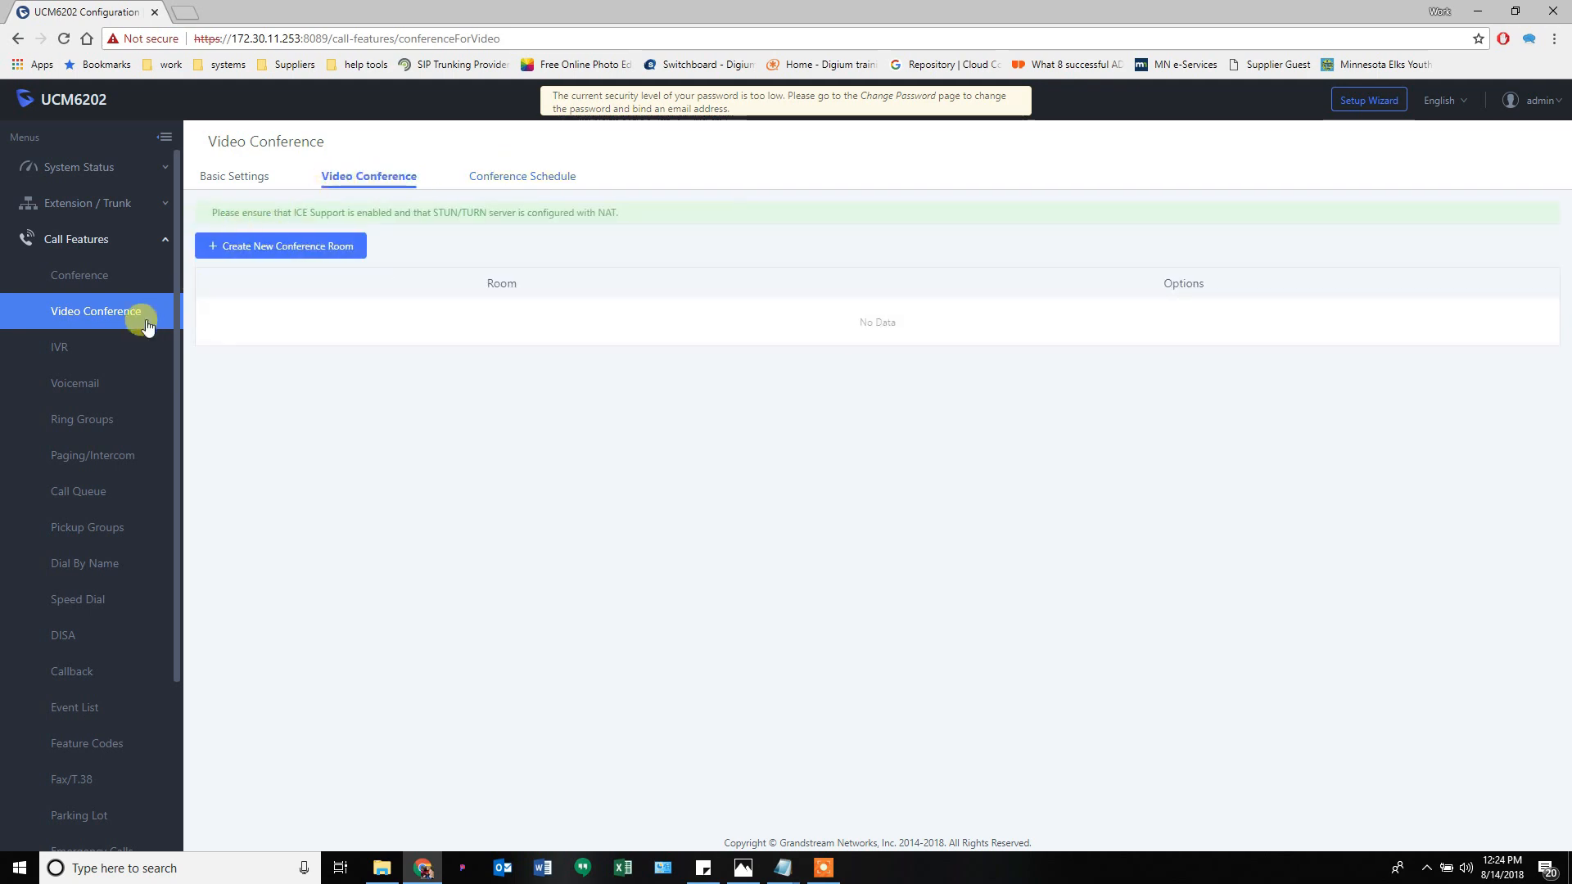
click(74, 348)
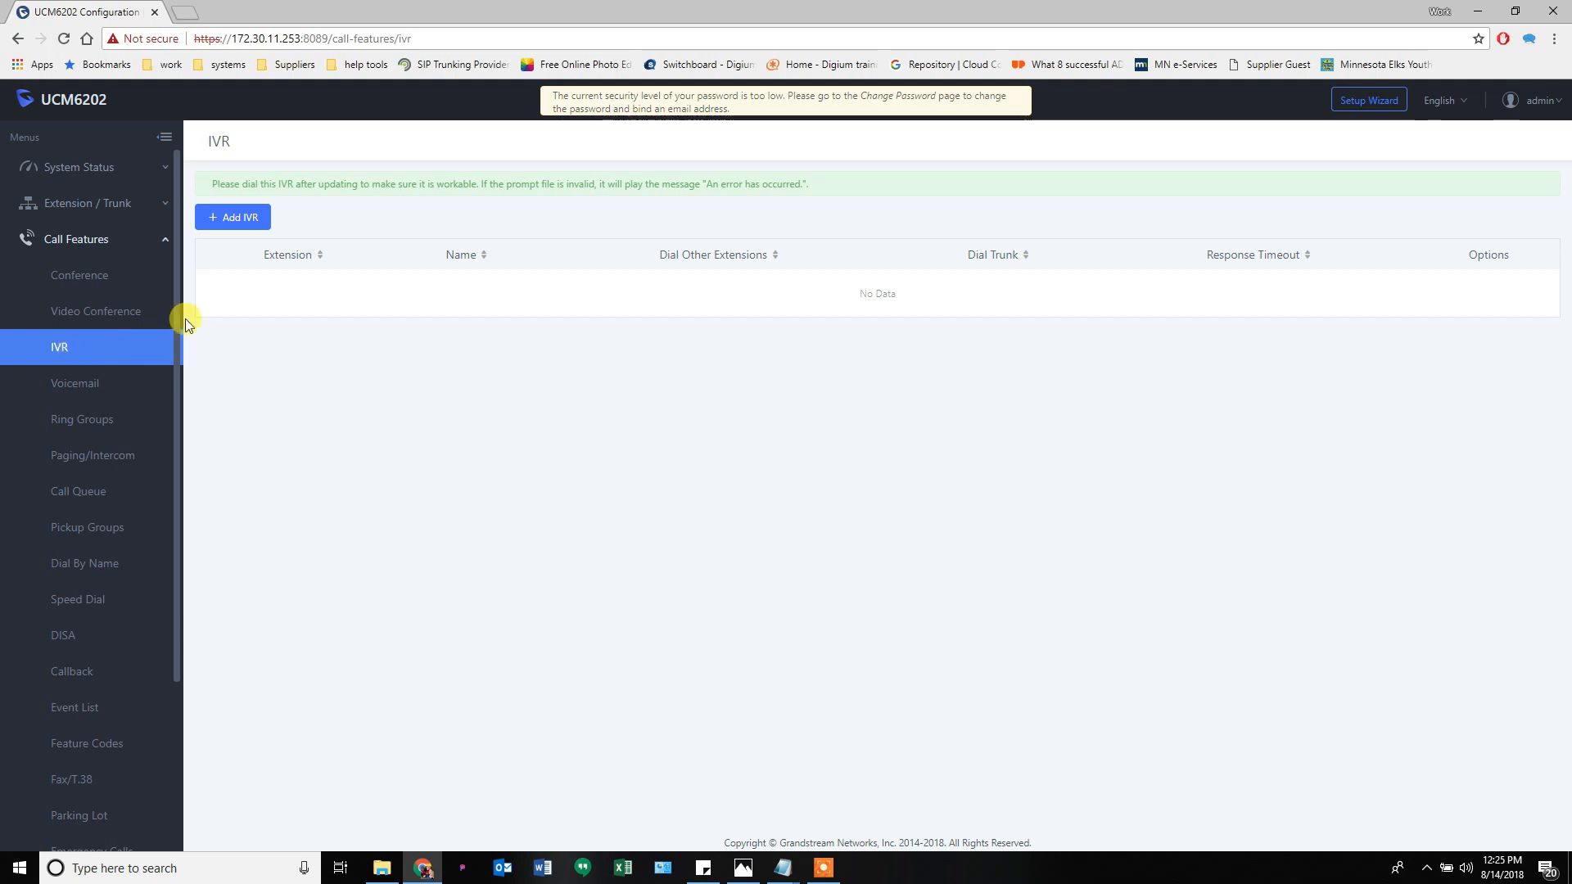
- Start a new IVR on extension 7000 and toggle dialing other extensions off and back on
click(241, 221)
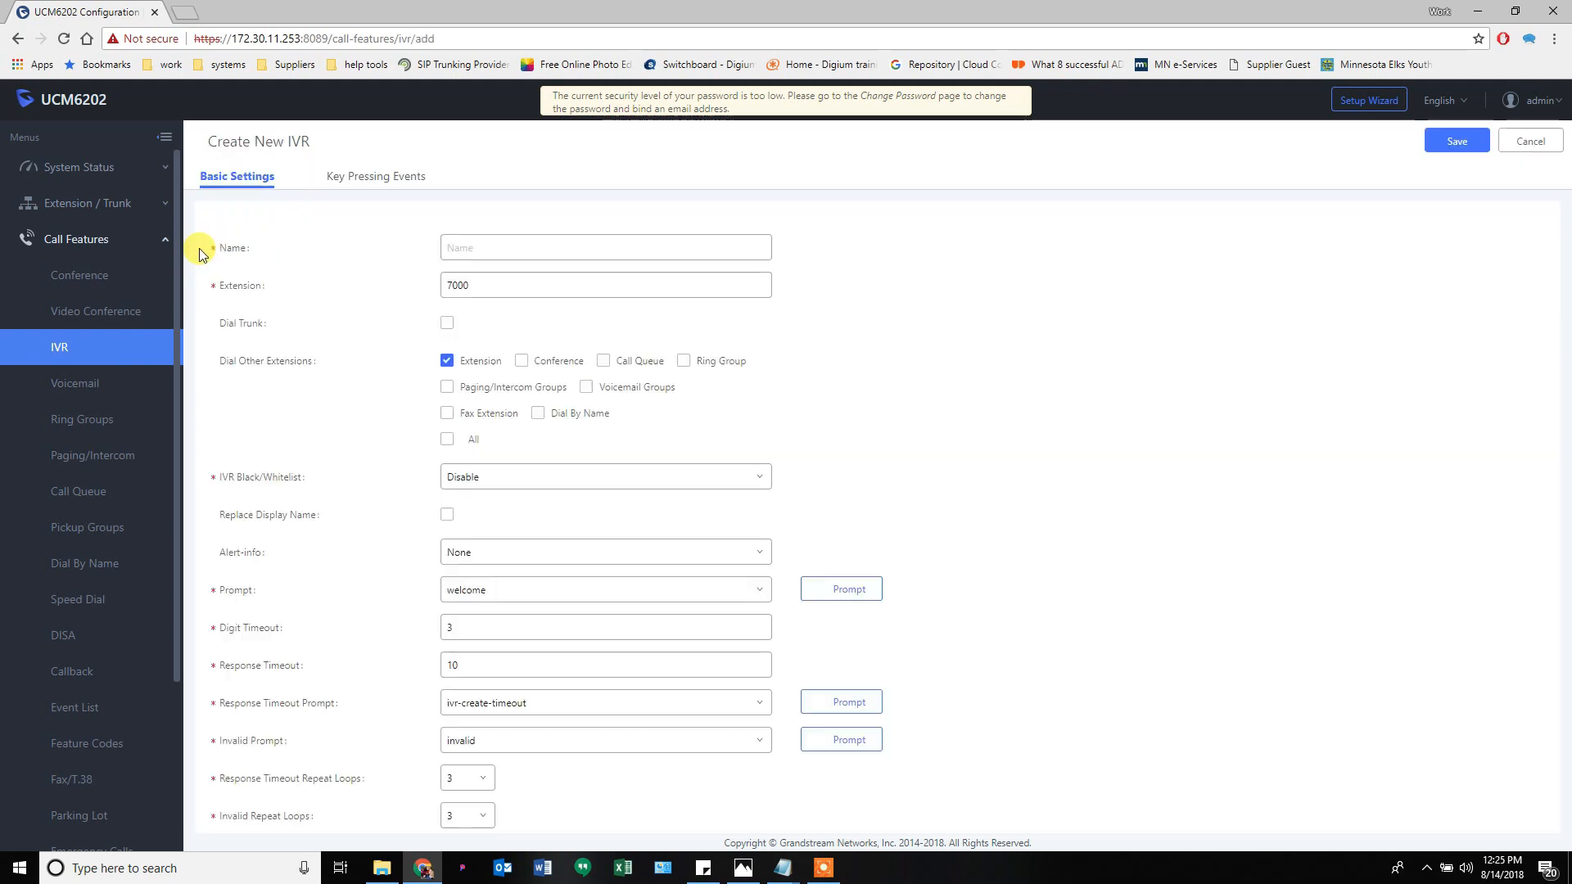
drag(488, 292, 393, 281)
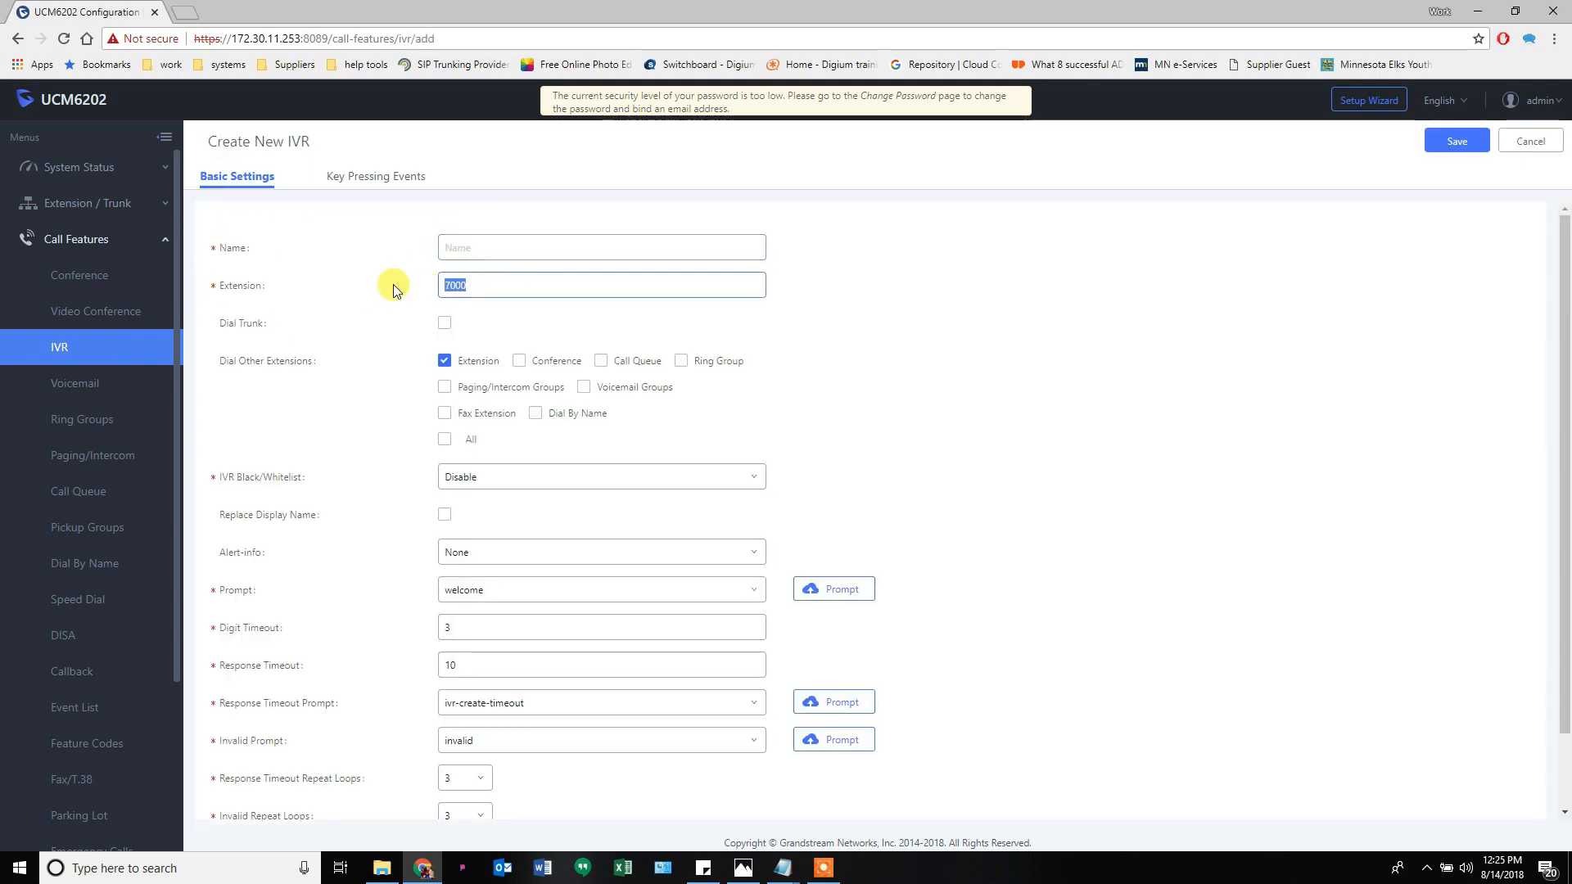
click(457, 247)
click(444, 362)
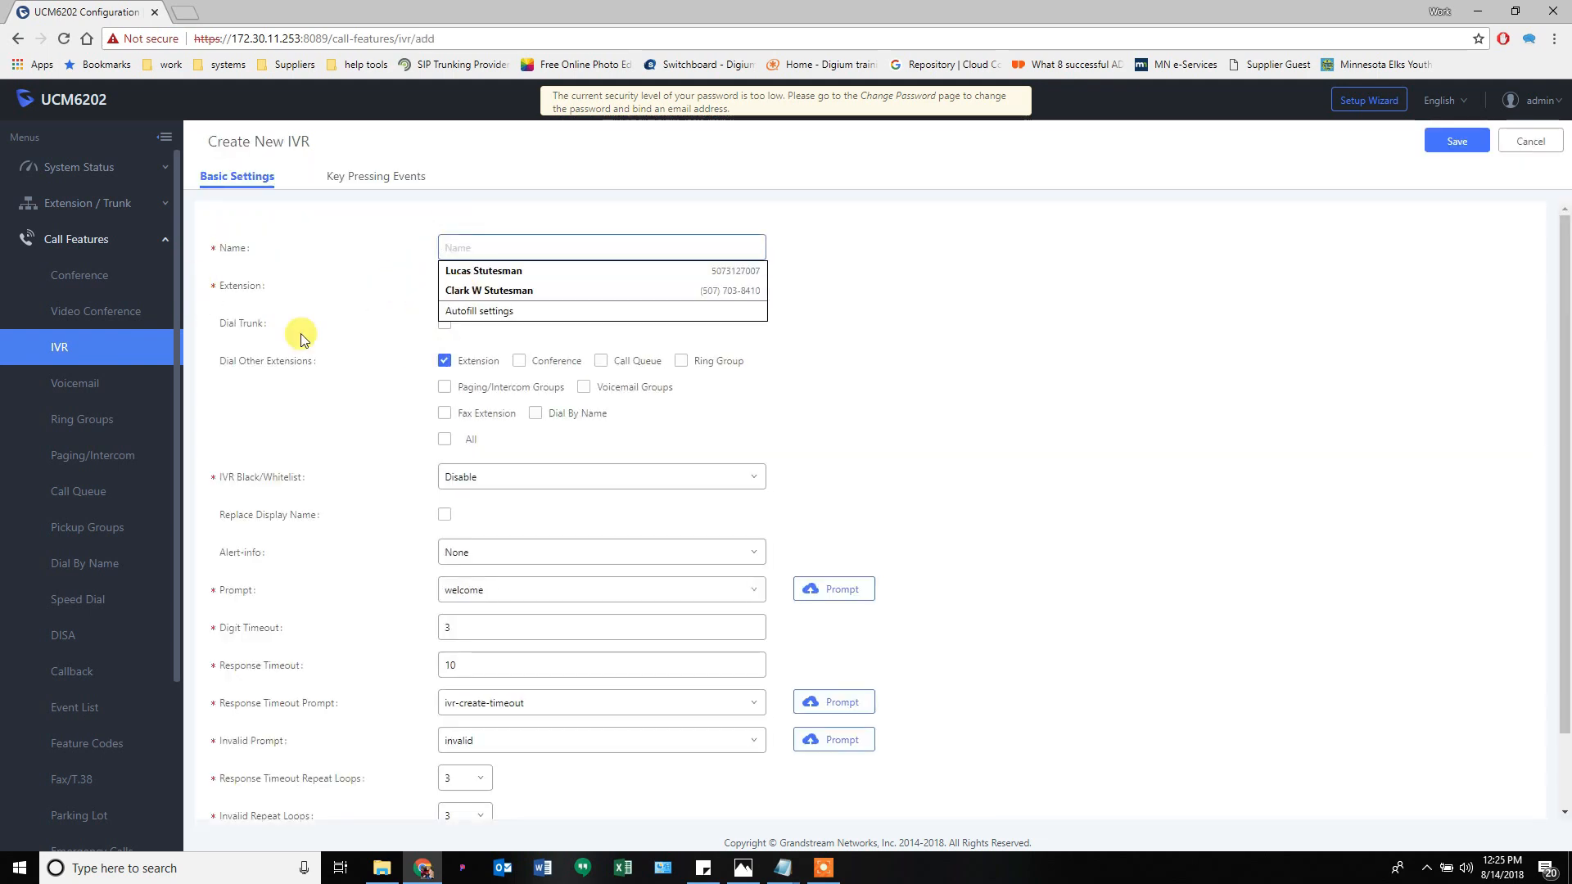
mouse_move(252, 325)
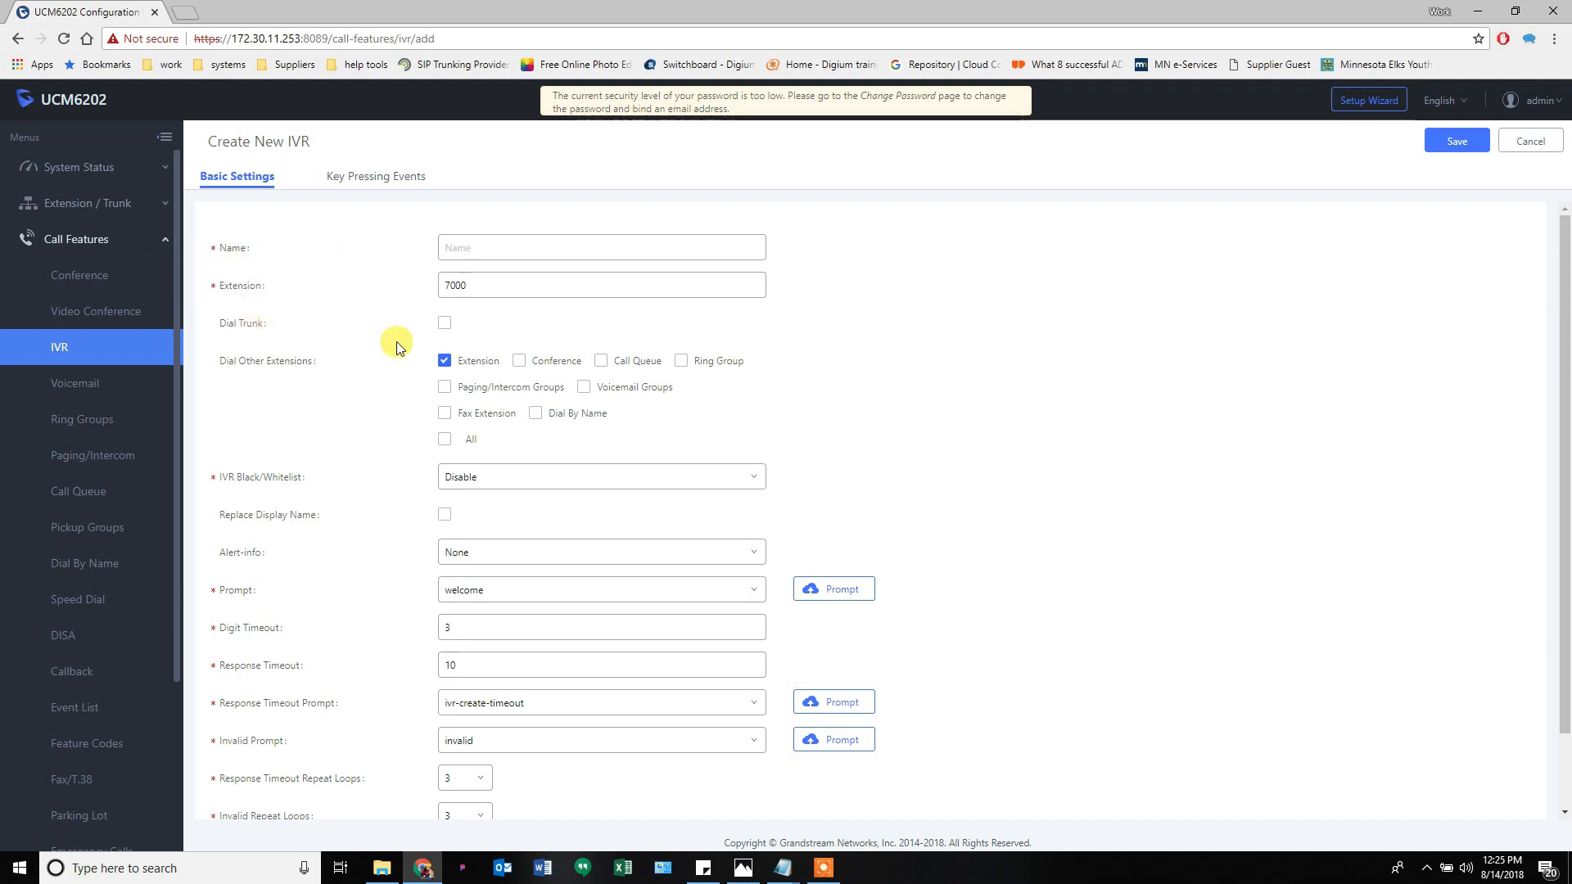
mouse_move(261, 362)
click(444, 361)
click(444, 361)
scroll(271, 469, down, 1)
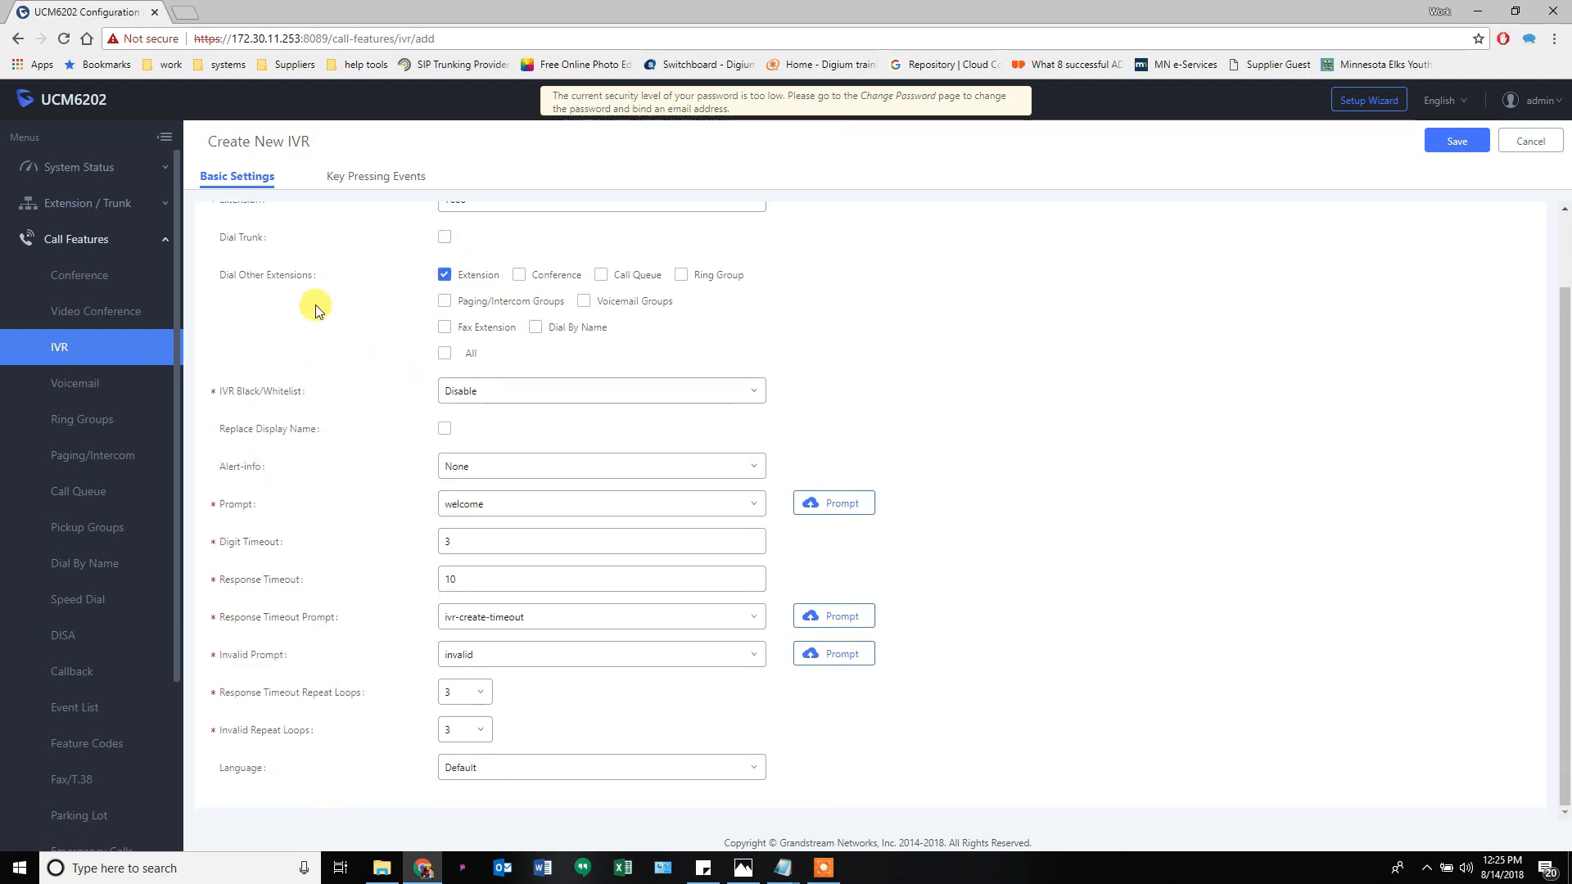
- Enter 'ad' as the IVR name, view key pressing events, then discard the draft
click(352, 175)
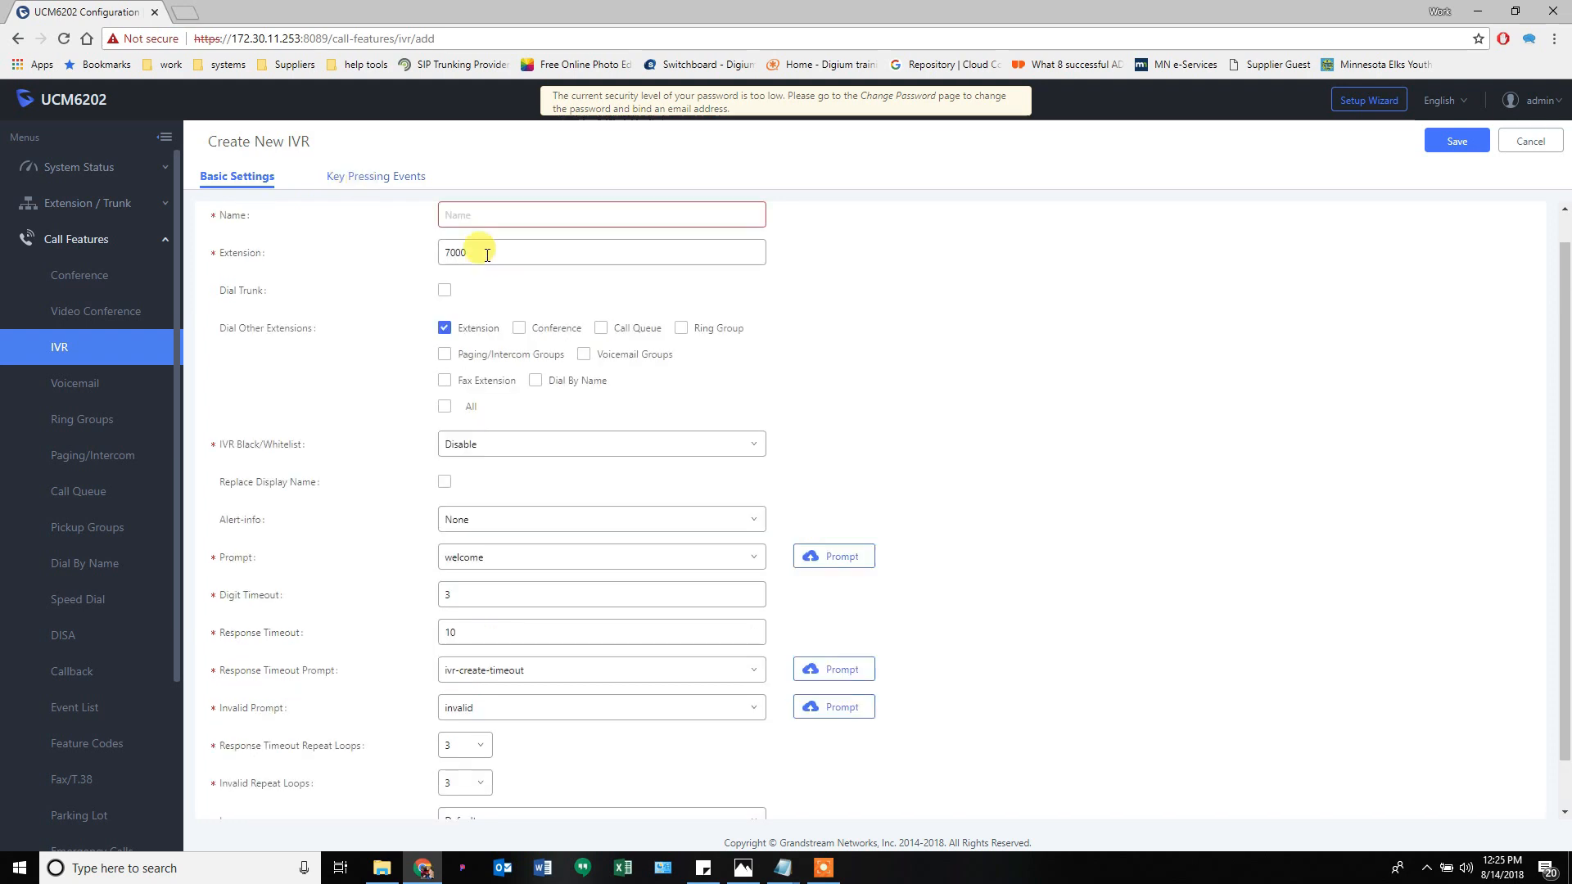
click(455, 214)
text(ad)
click(382, 176)
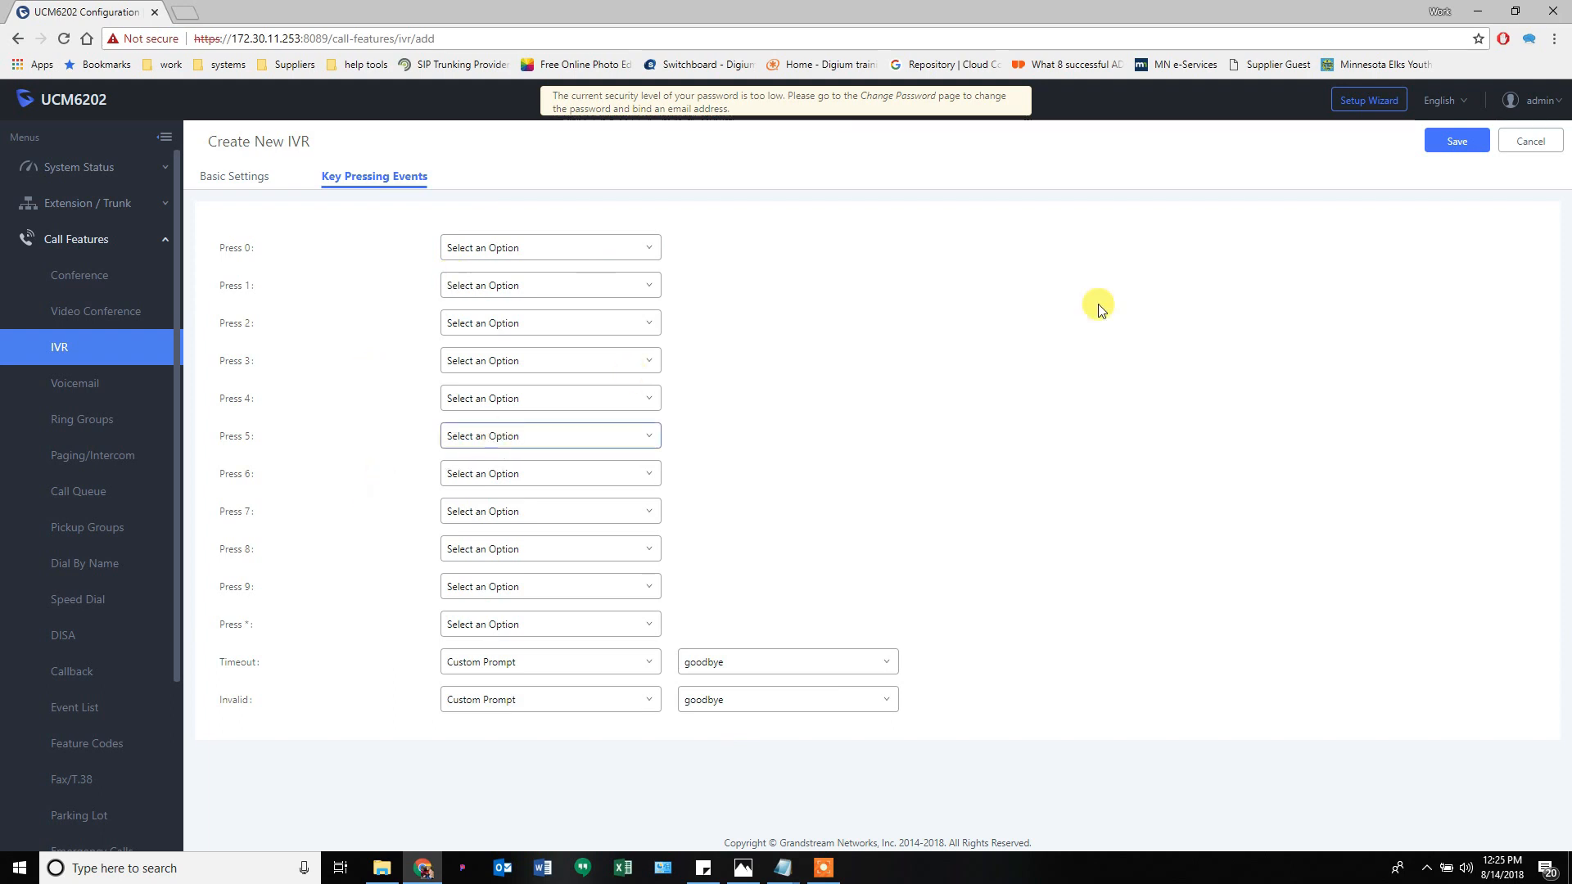
click(1522, 143)
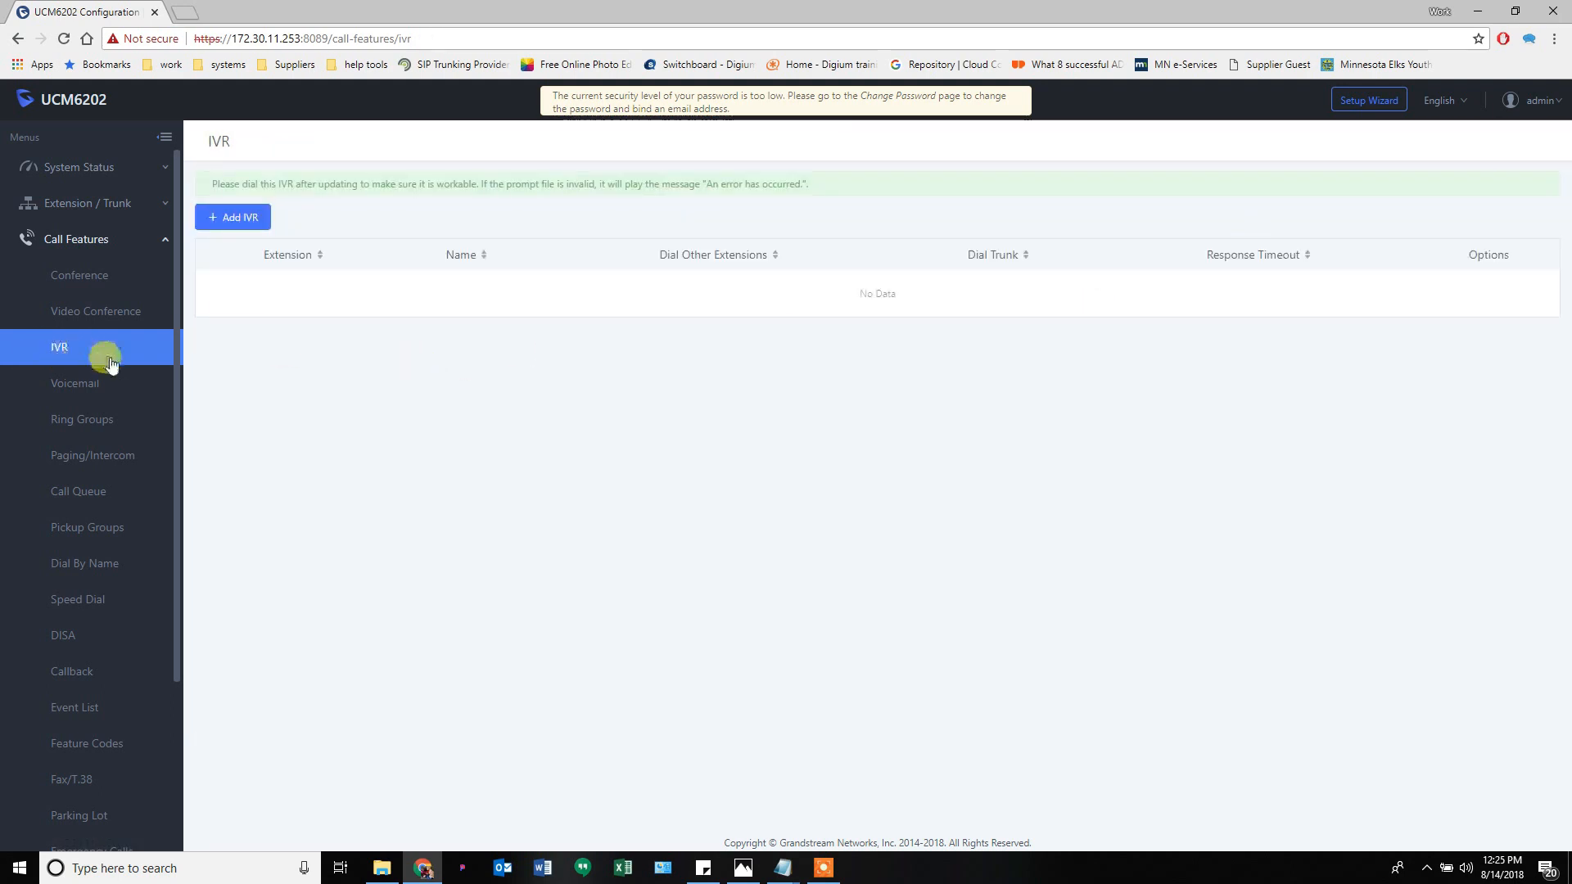
- Look over the Voicemail Email Settings, then return to the main voicemail settings
click(81, 391)
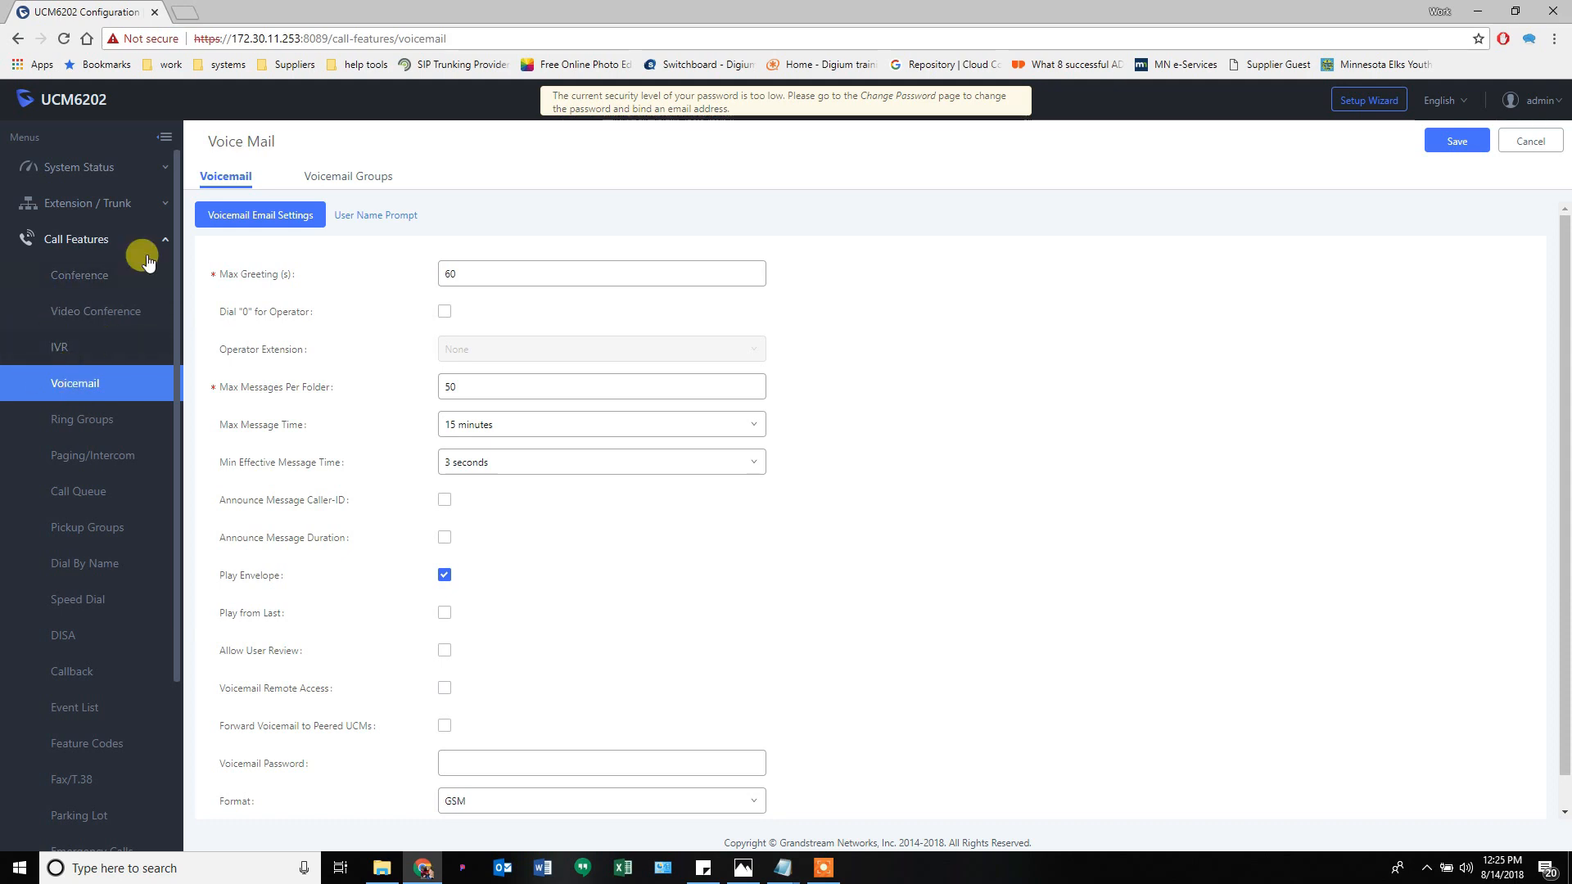
click(285, 223)
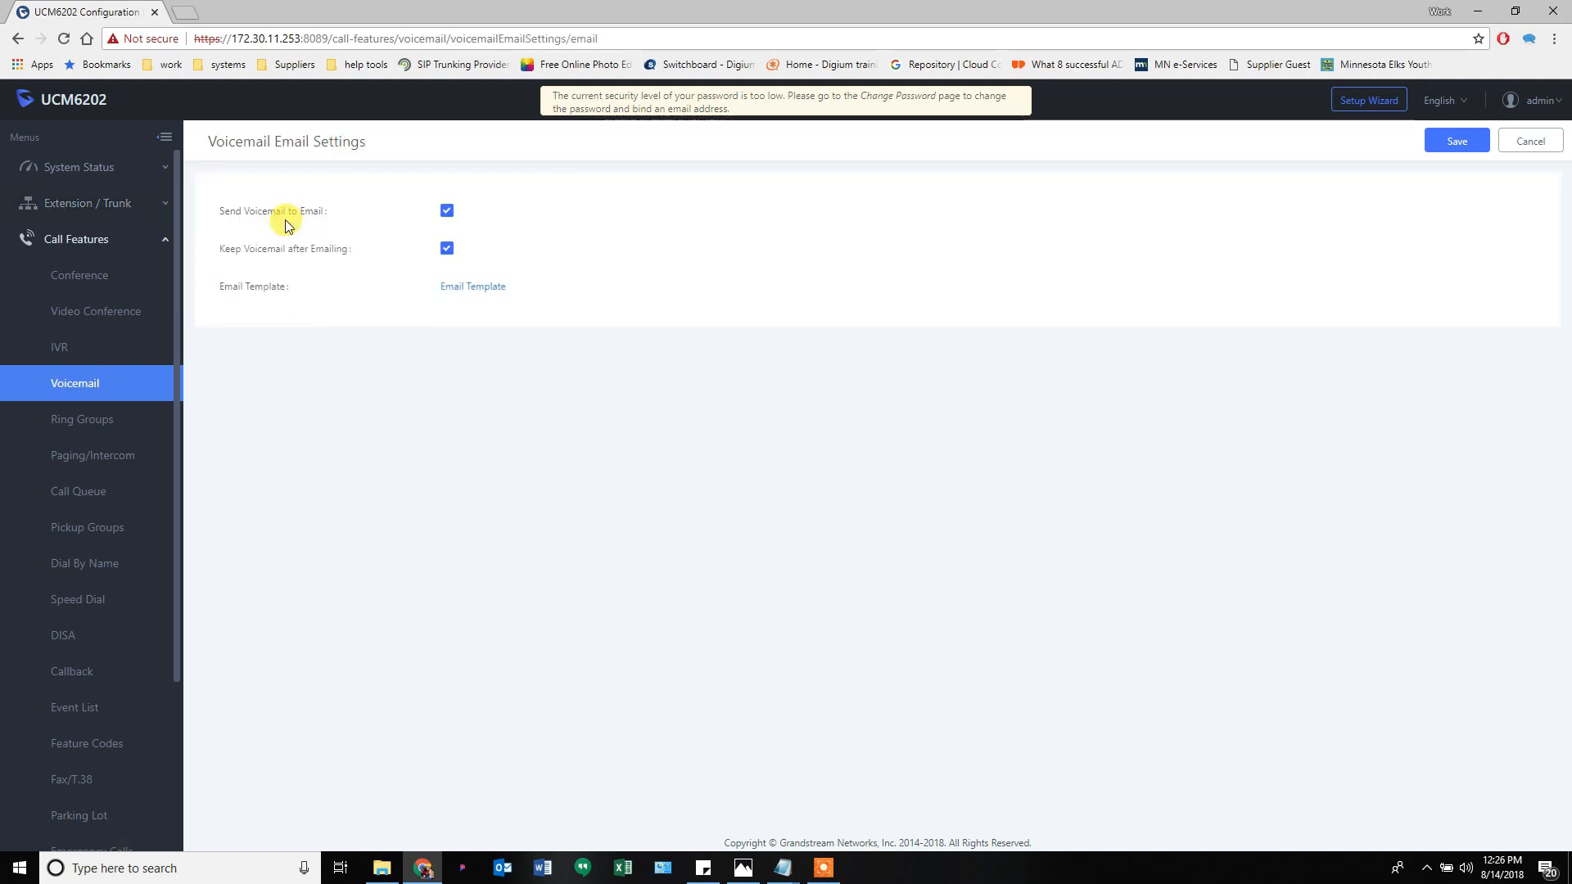
mouse_move(307, 217)
click(447, 212)
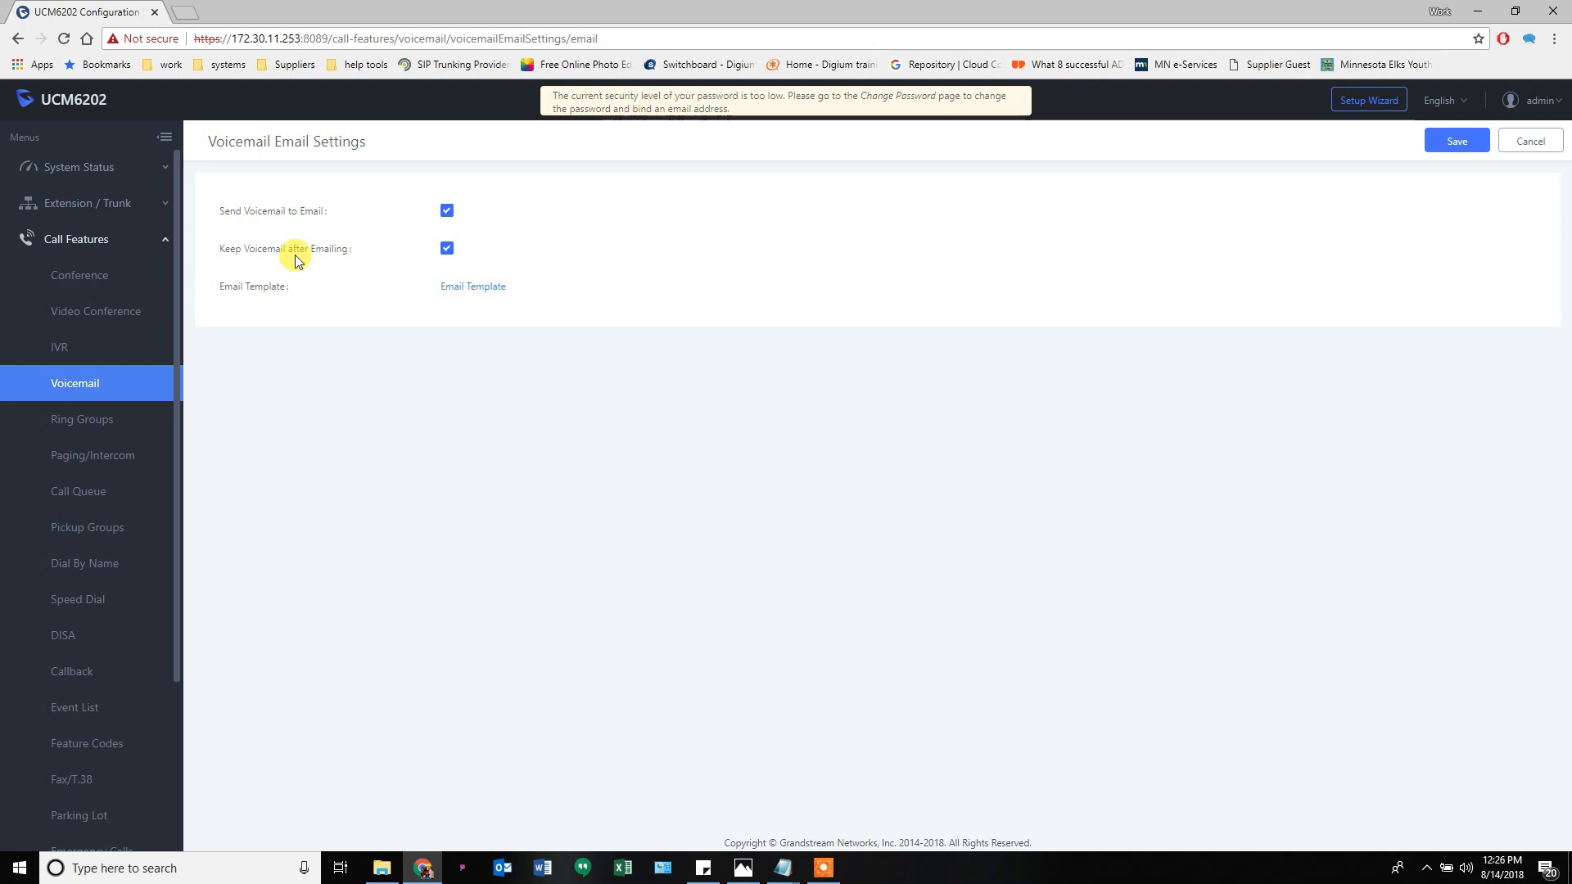
mouse_move(245, 215)
mouse_move(351, 258)
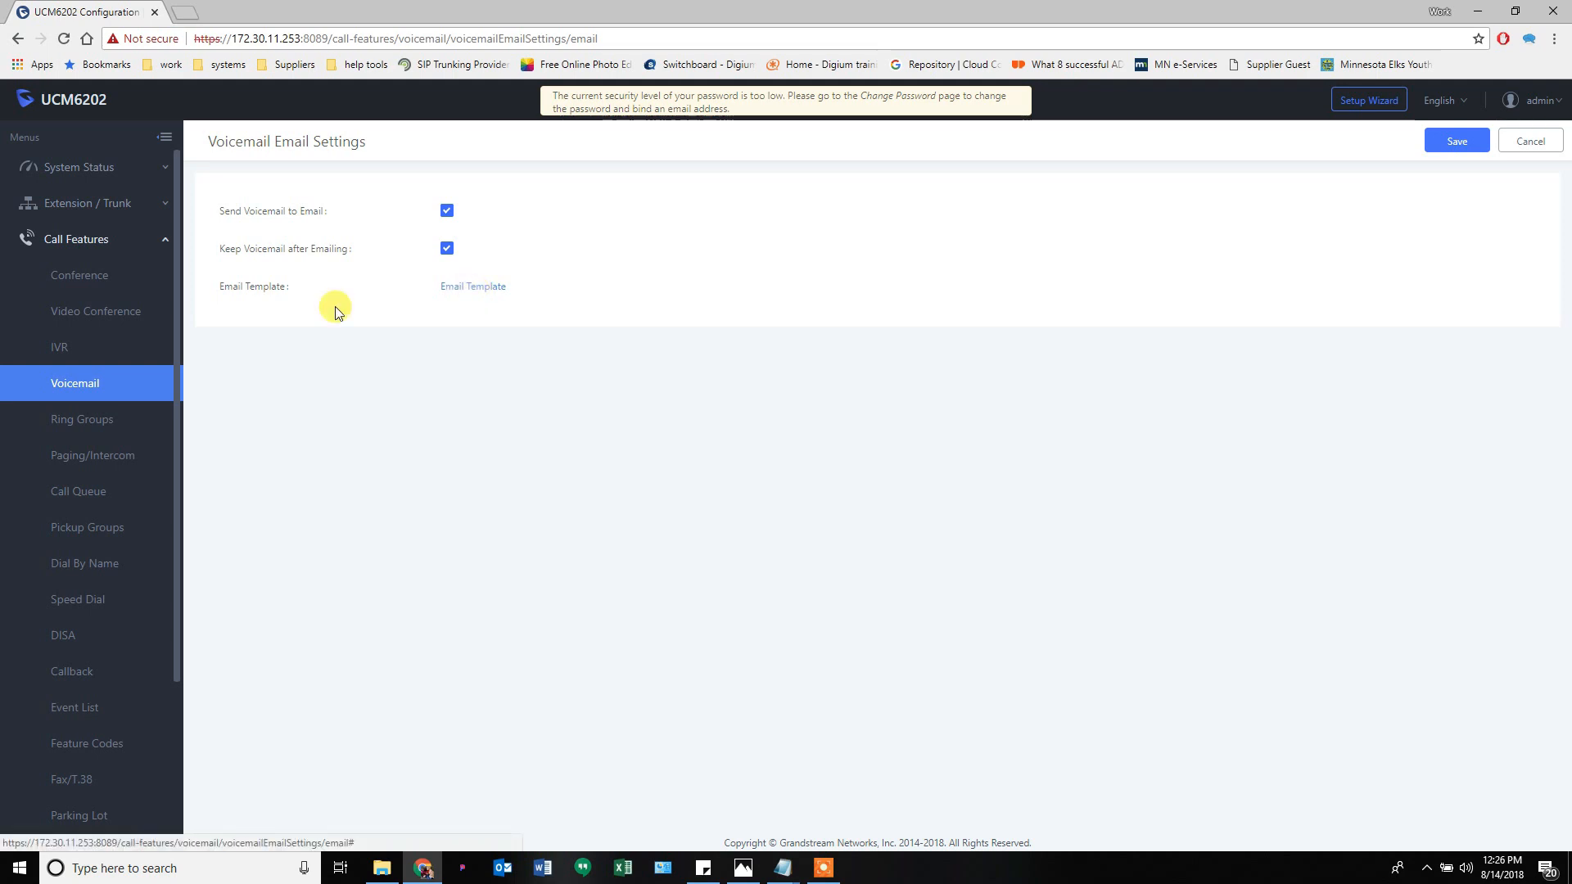
click(82, 384)
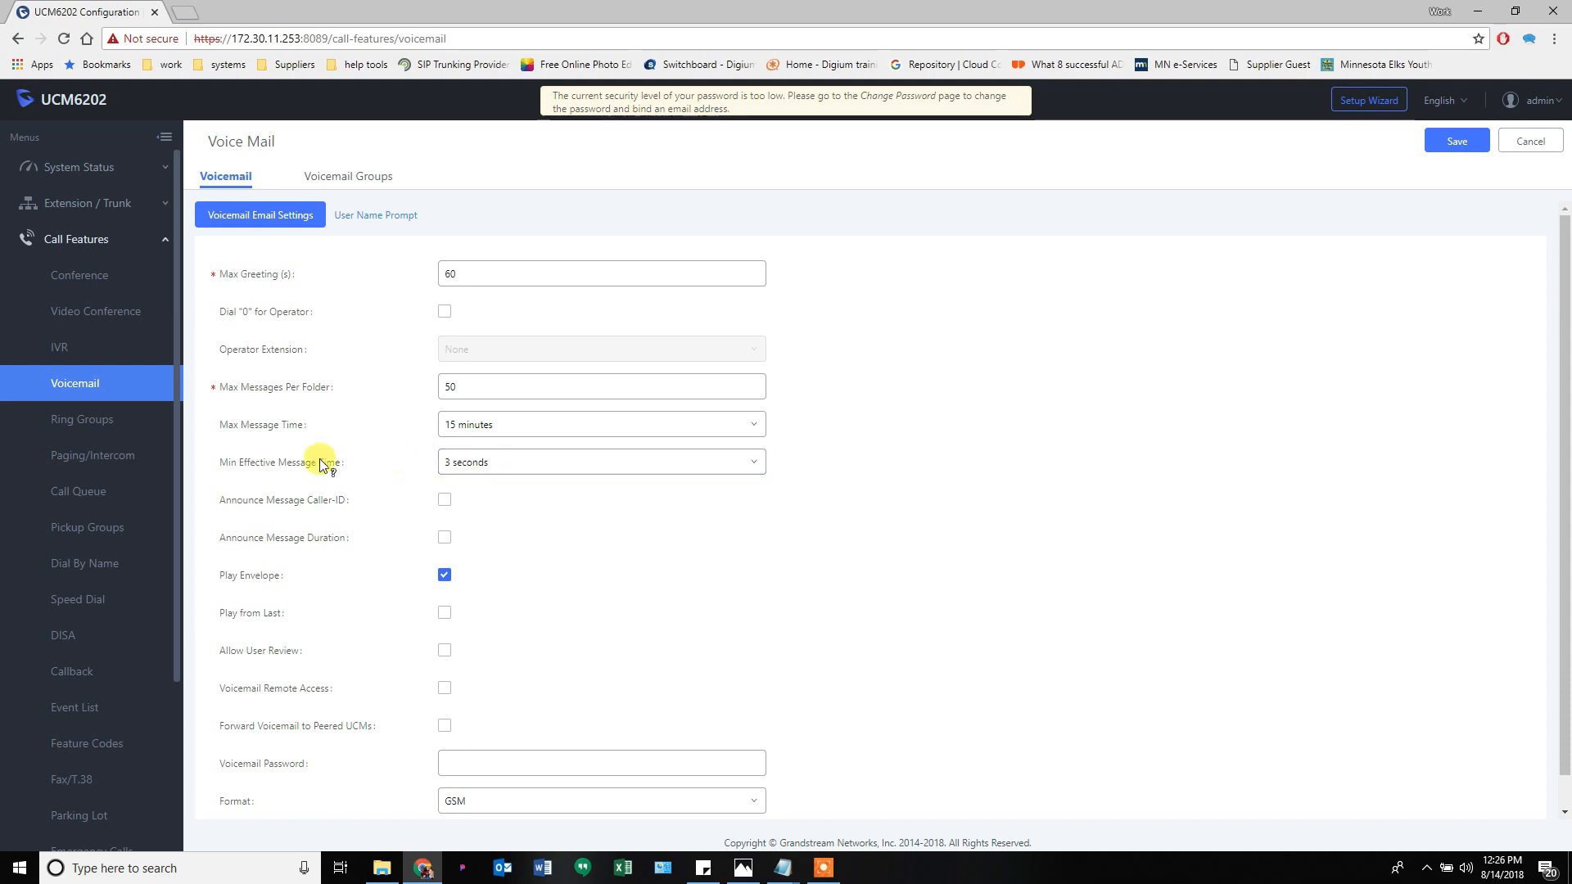
- Check the 3-second minimum message time and the 50 messages per folder value
mouse_move(321, 463)
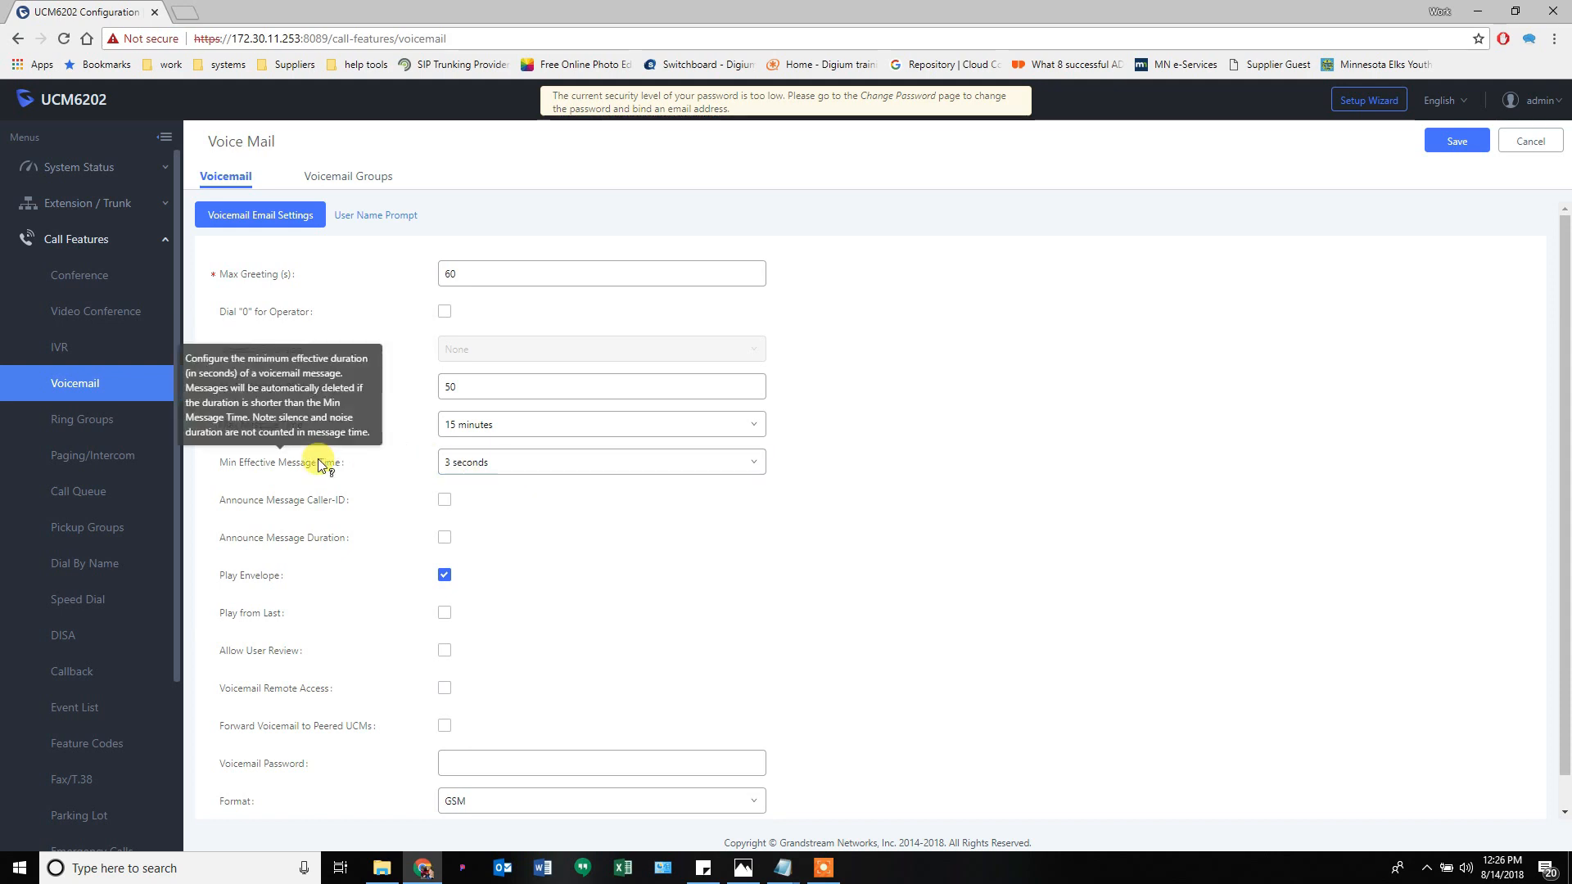
click(477, 463)
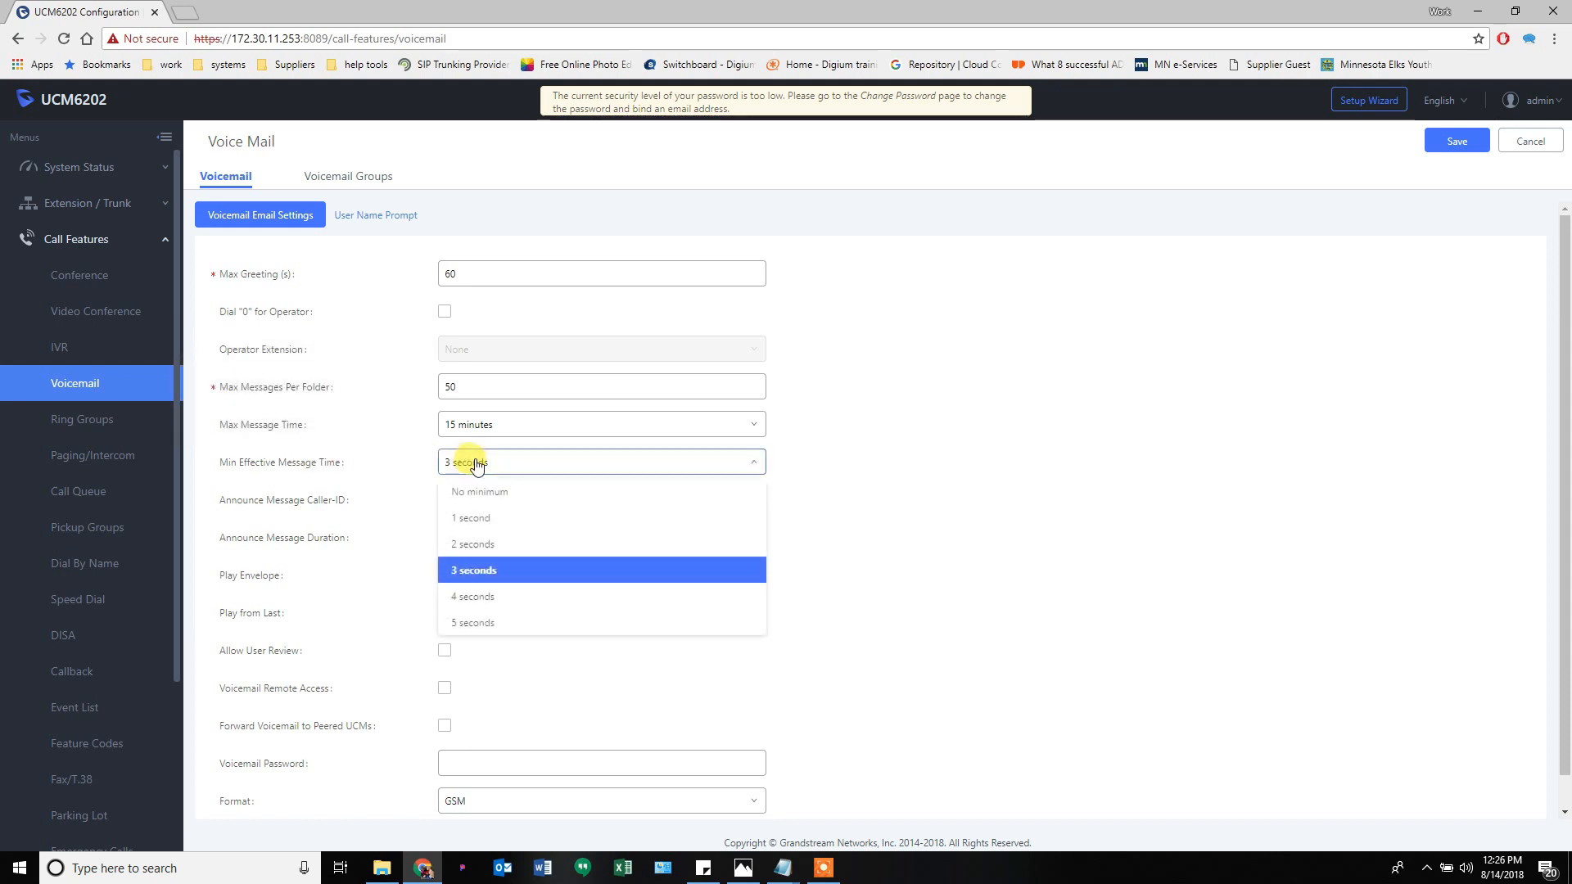
click(477, 463)
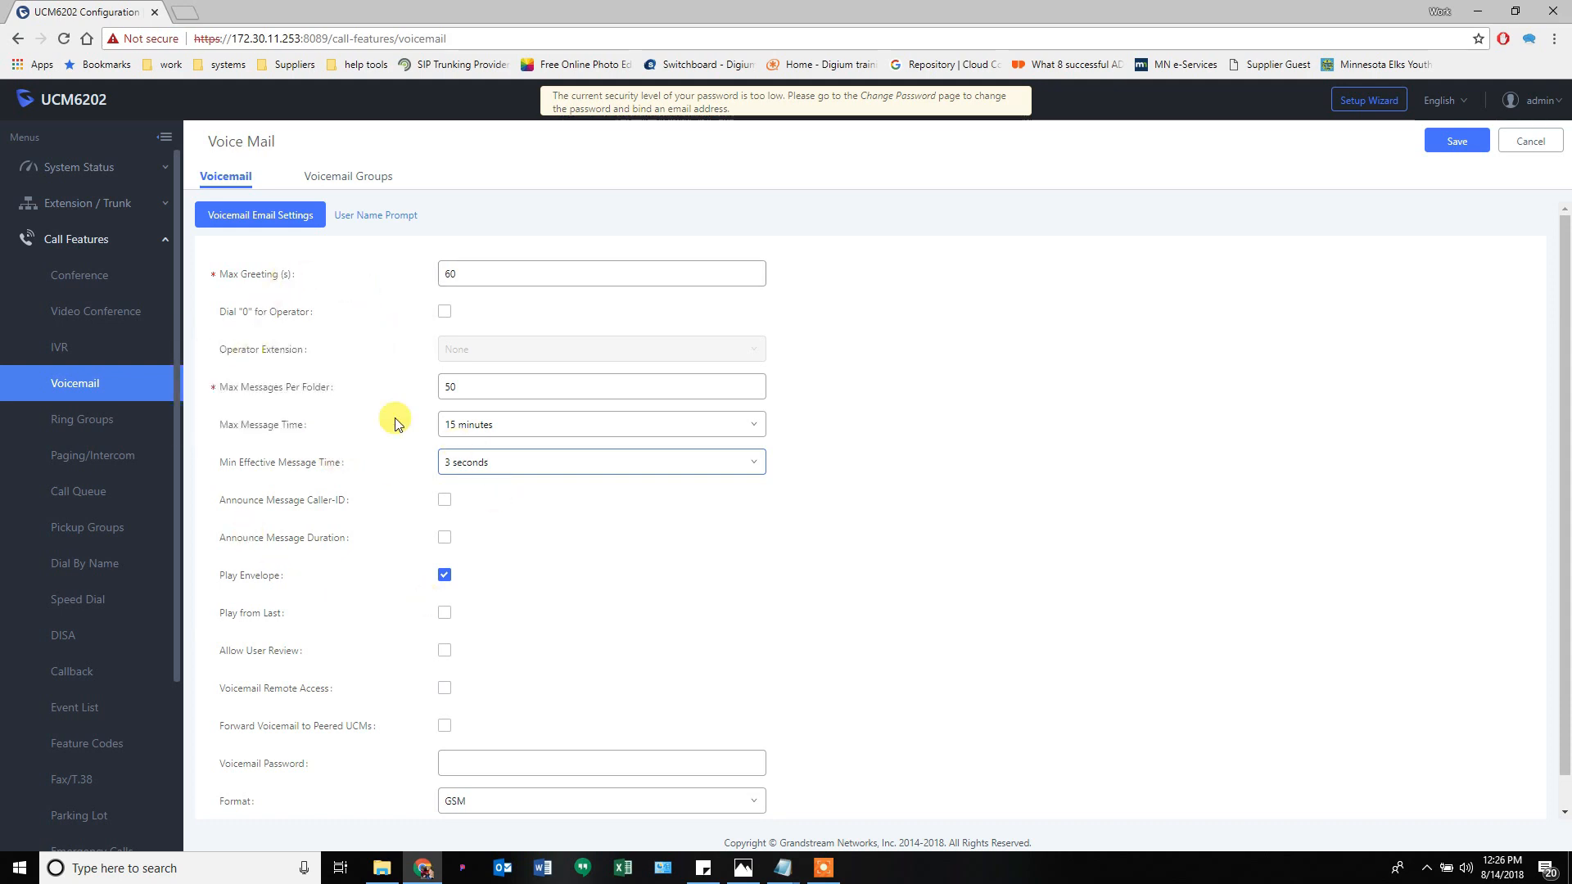
click(468, 391)
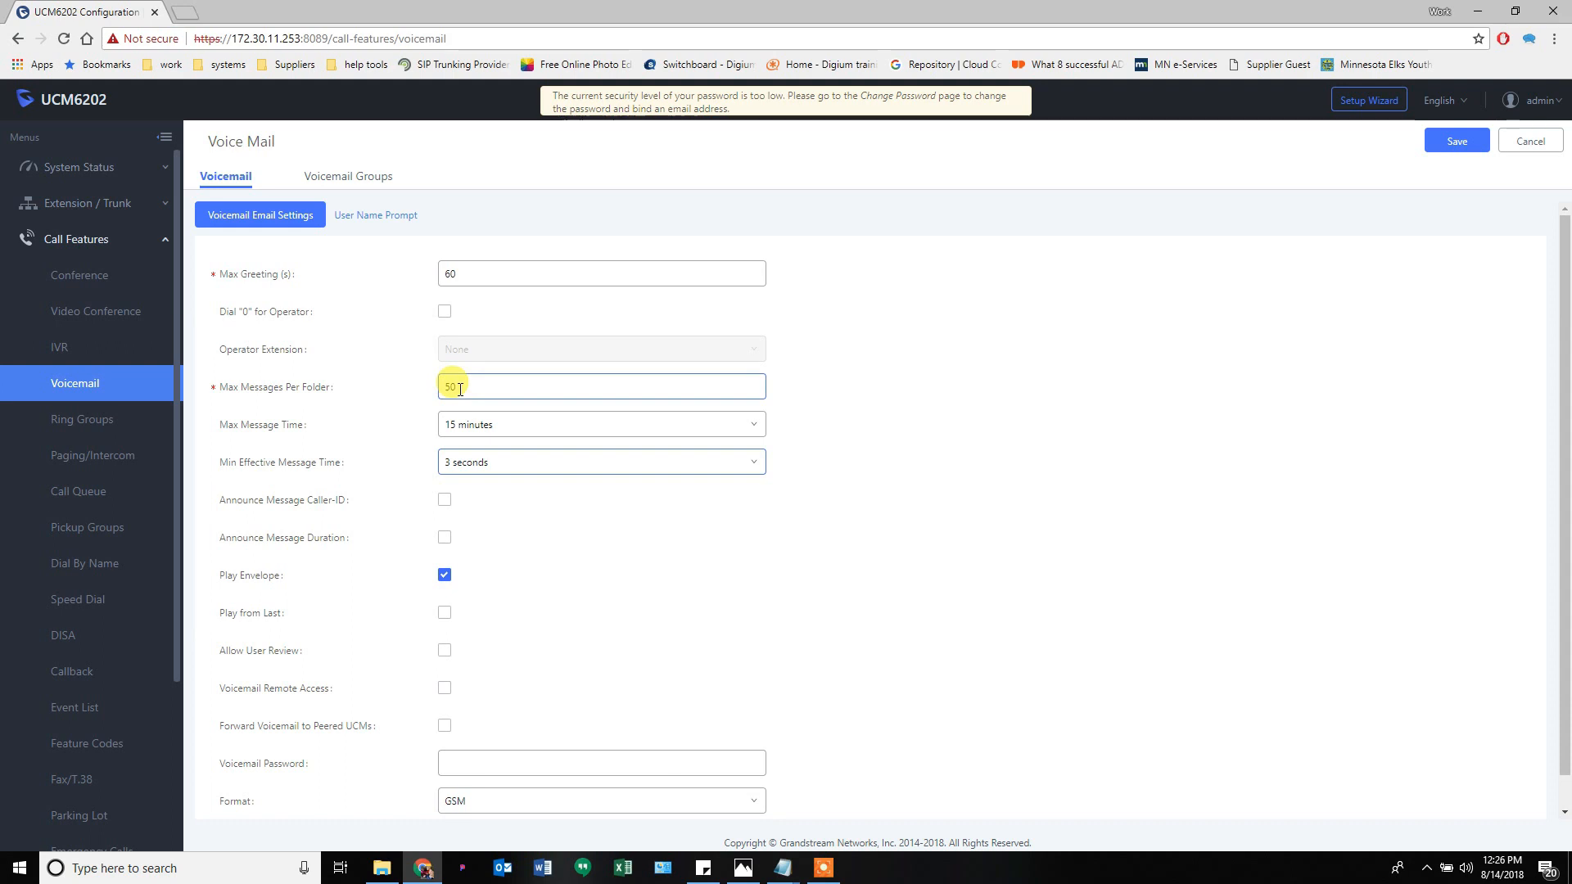
- Try adding a ring group, dismiss the no-extension warning, then show Paging/Intercom groups
click(85, 422)
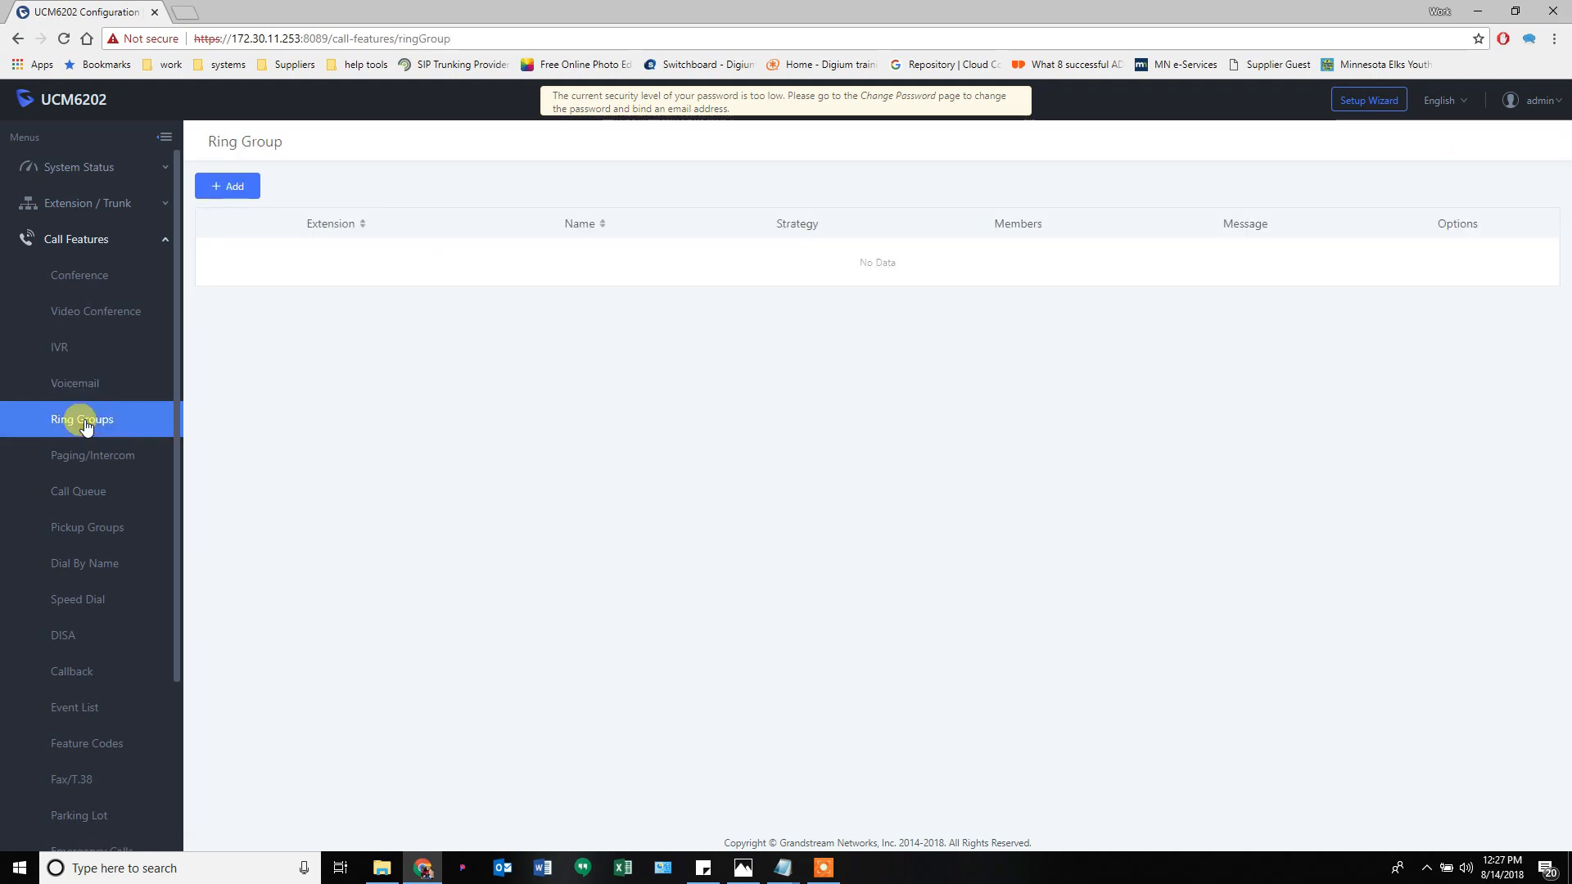
click(231, 188)
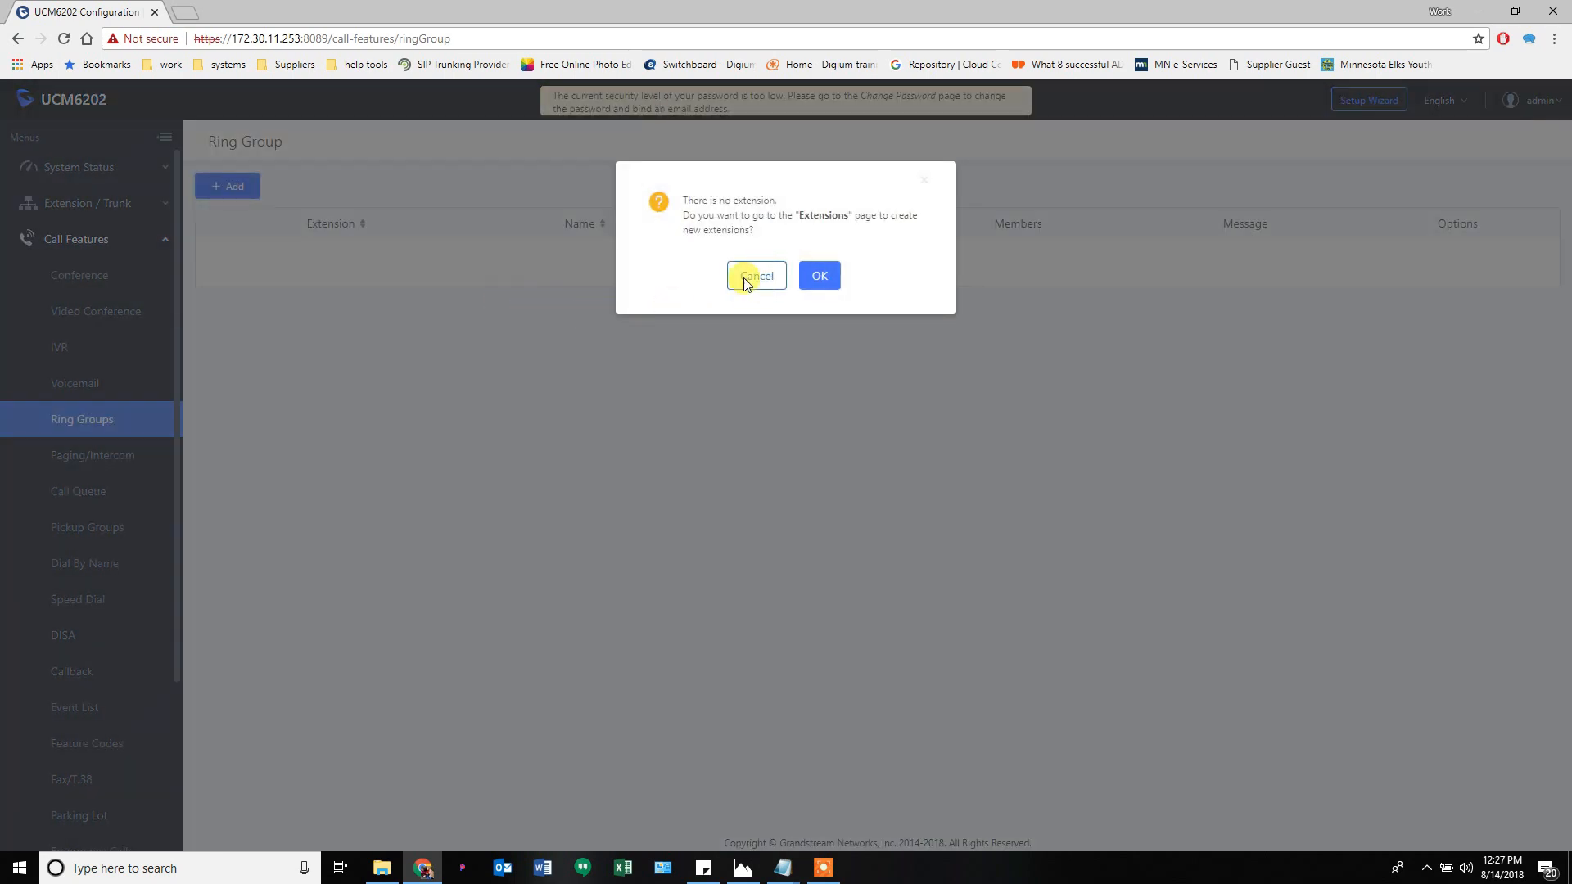
click(760, 278)
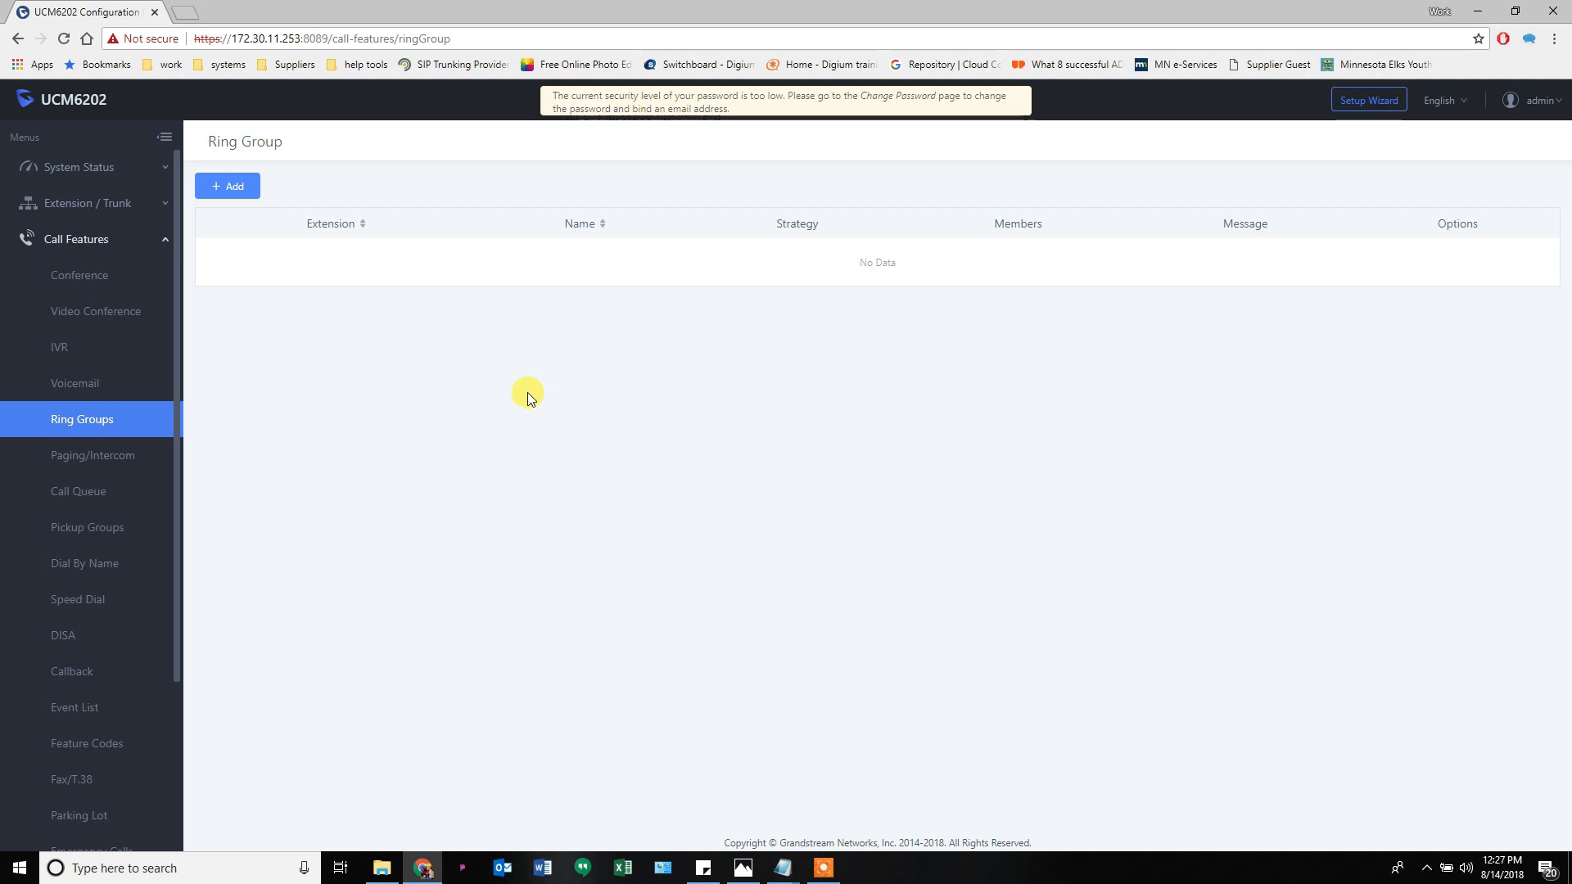
click(109, 459)
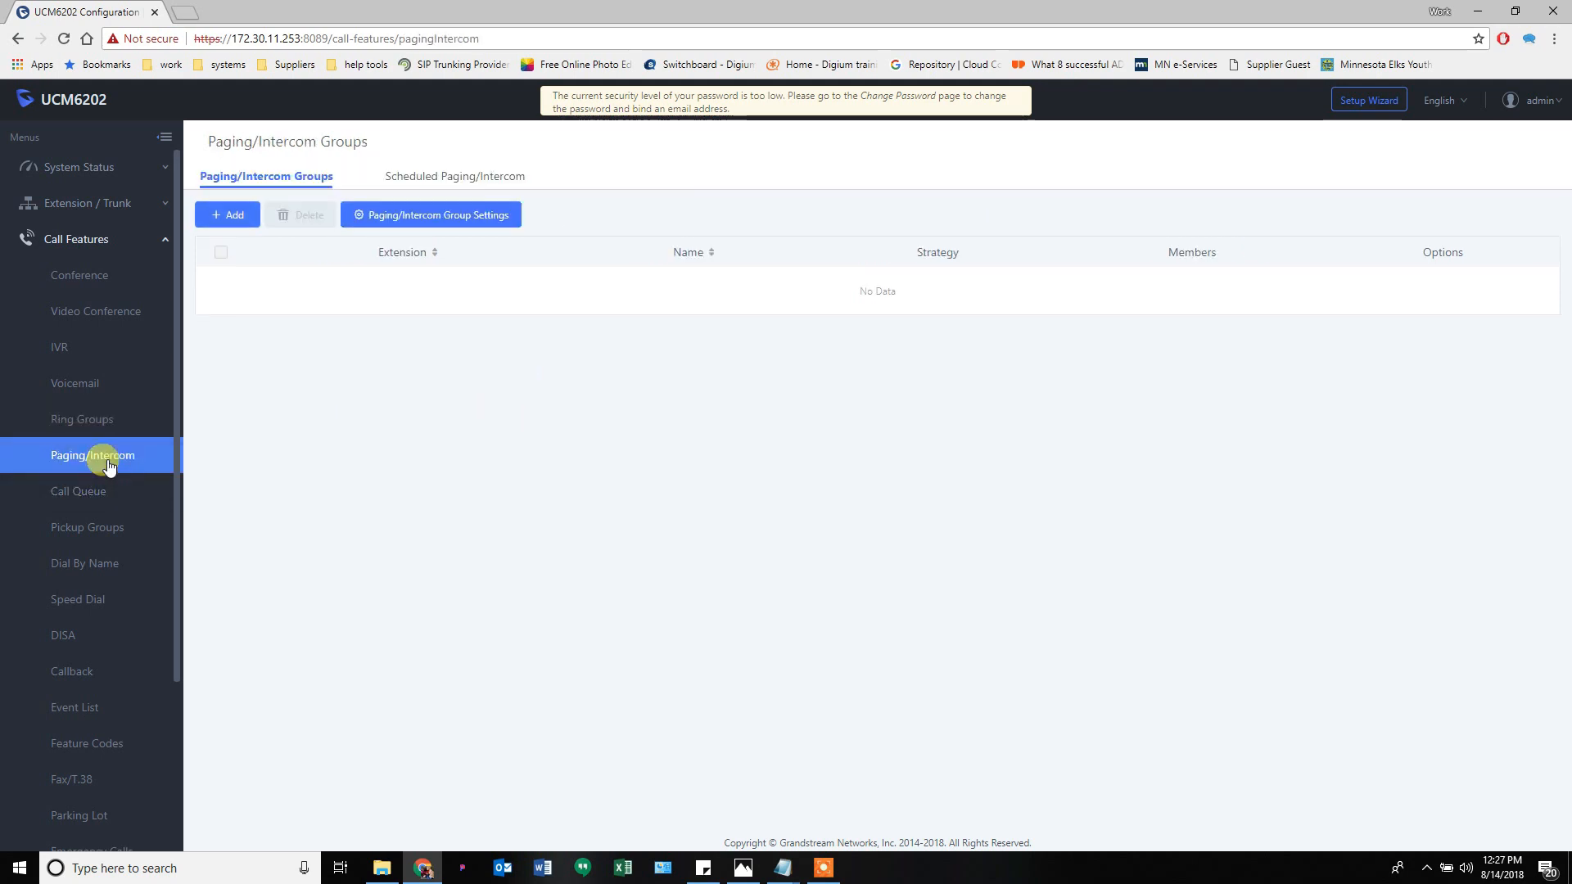
- Try adding a paging group, view its group settings without saving, then show Call Queue
click(235, 221)
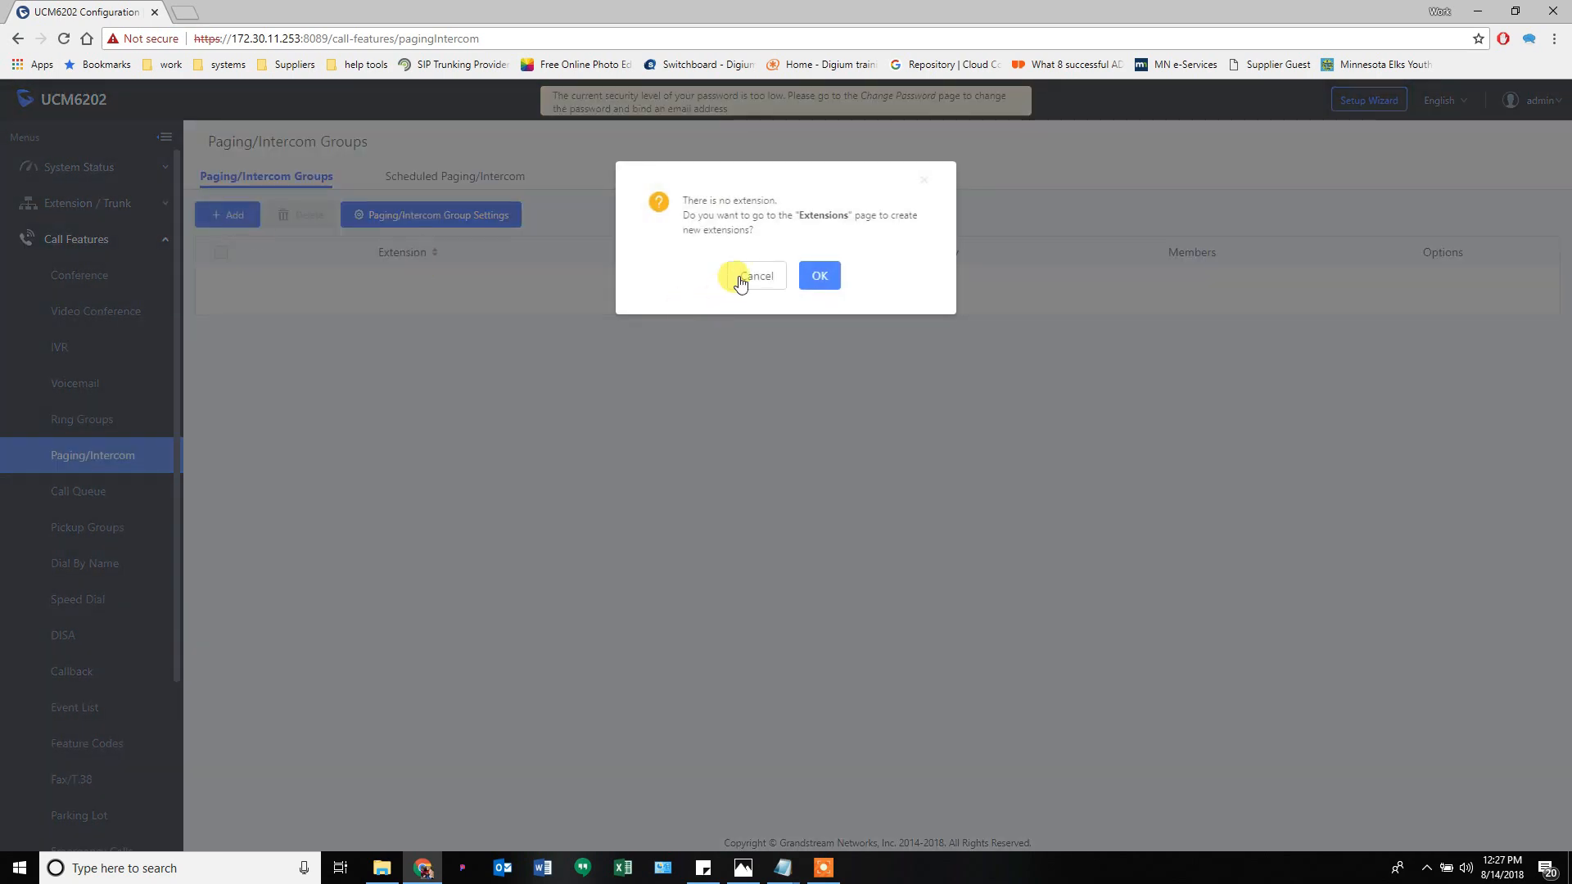
click(729, 275)
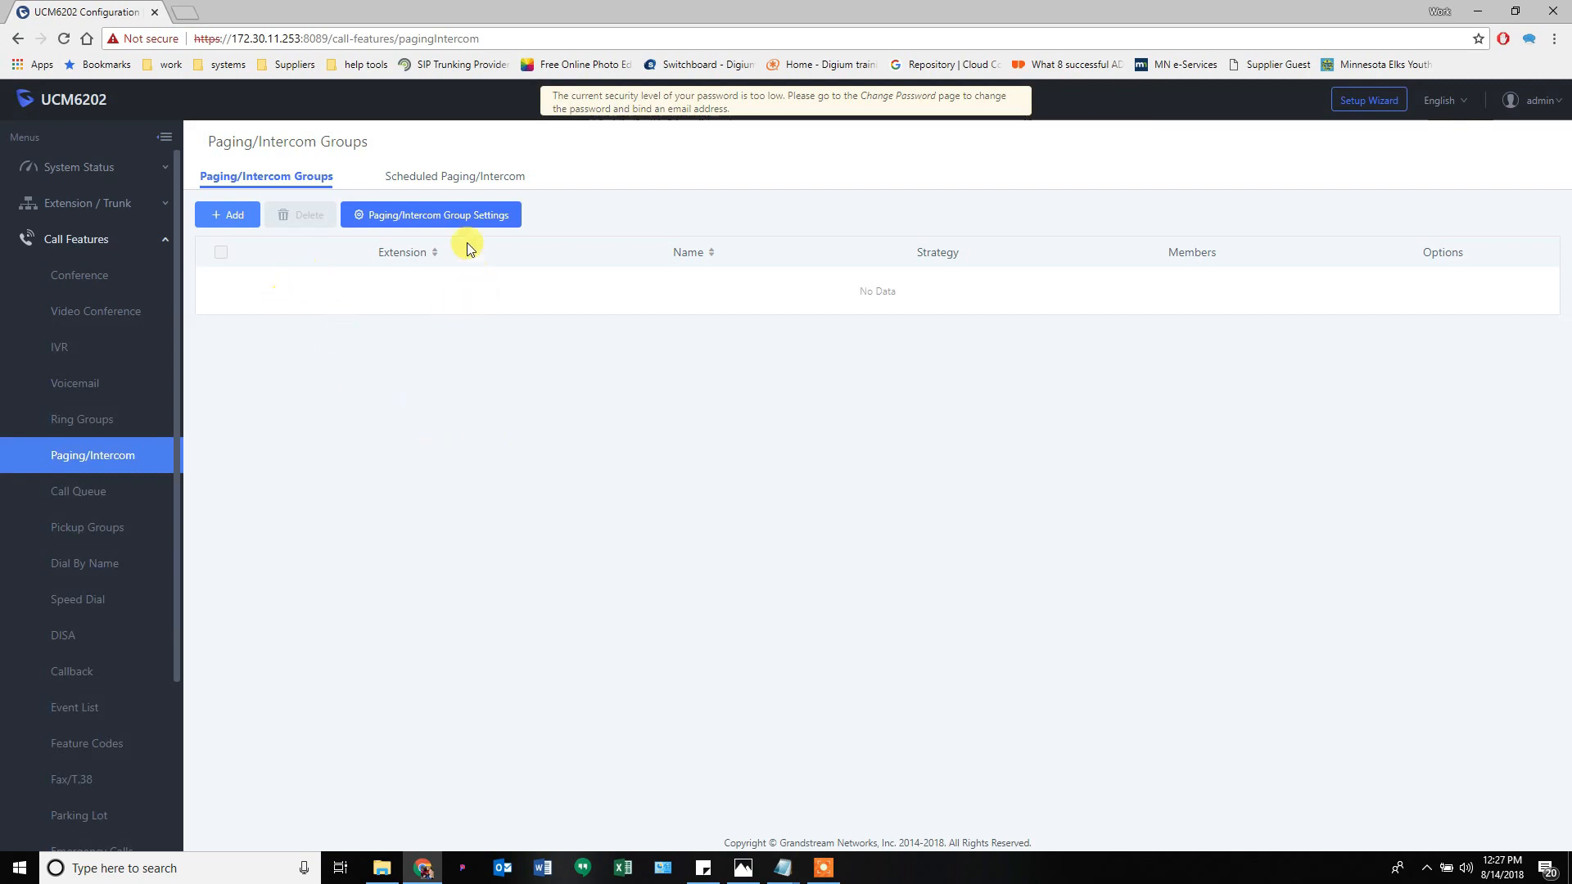
click(472, 218)
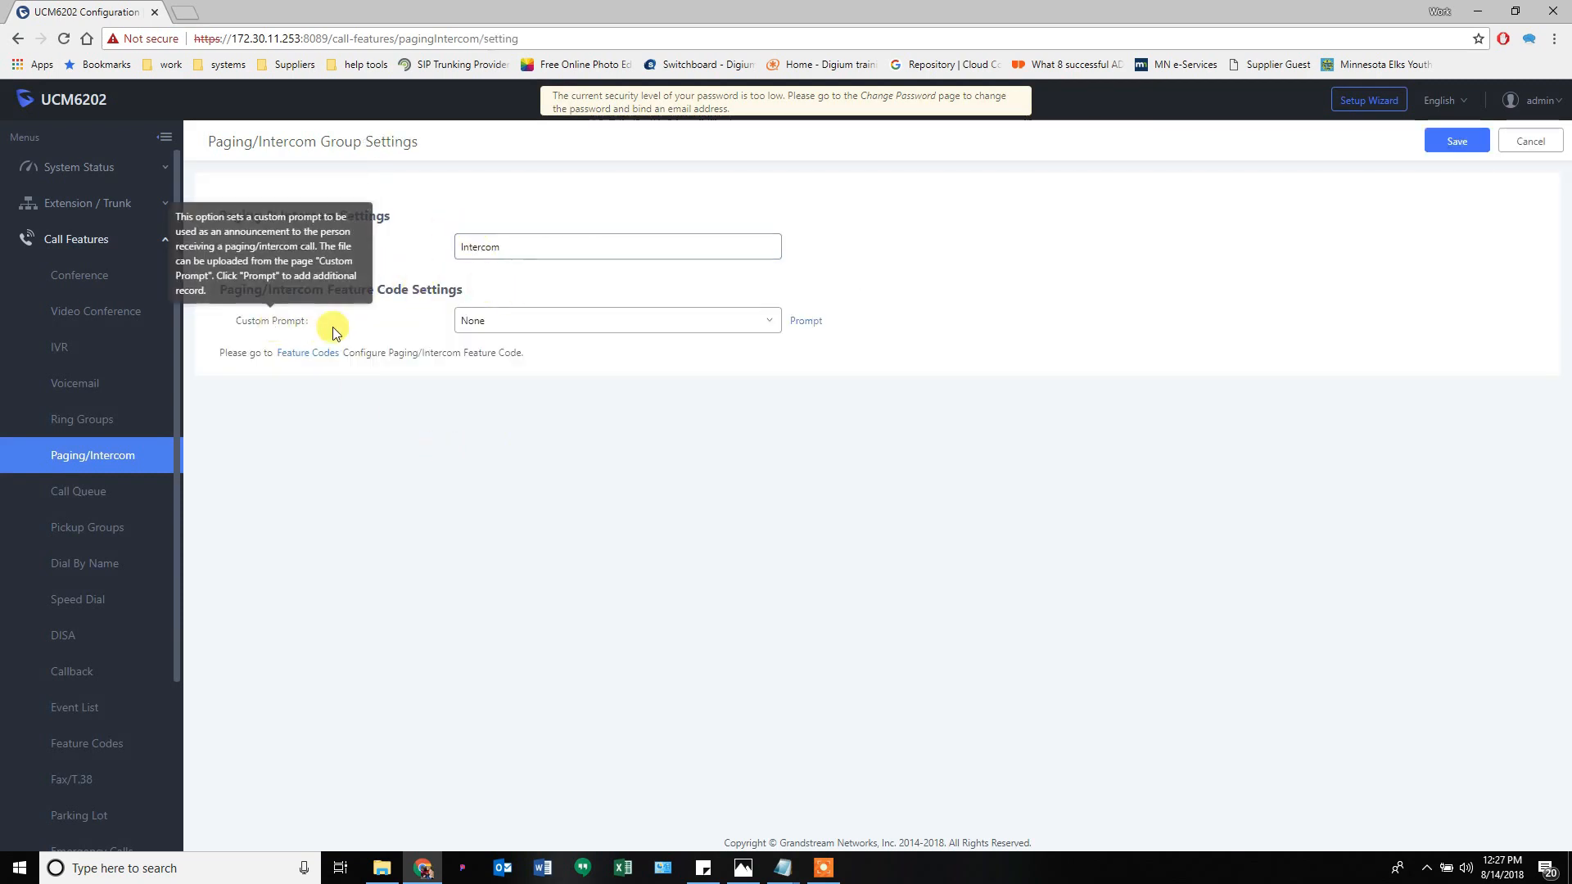
click(1531, 141)
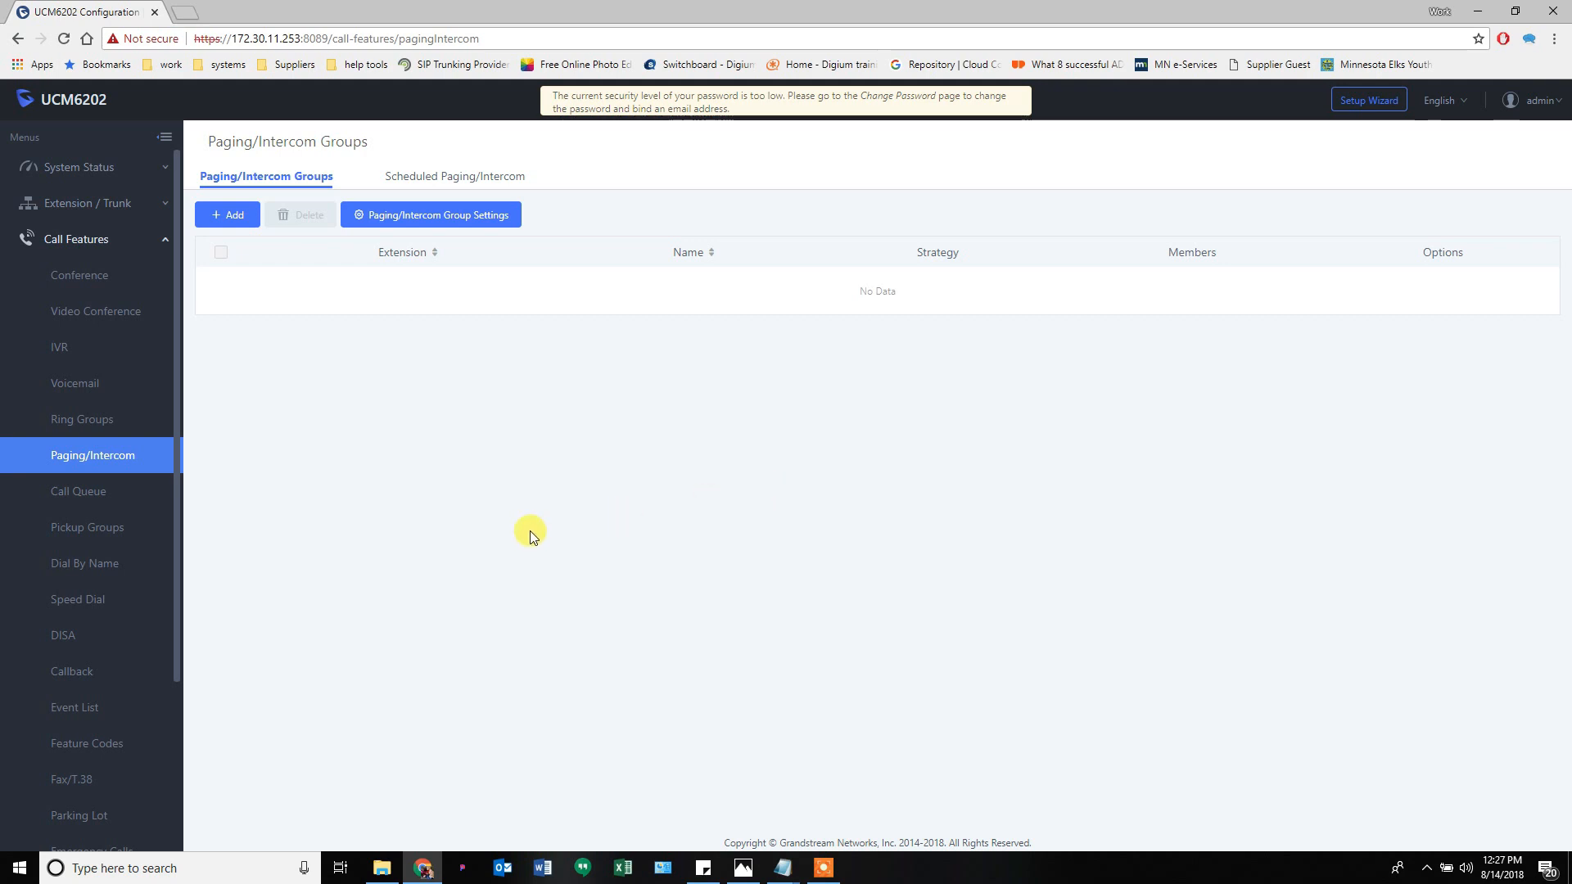
click(102, 497)
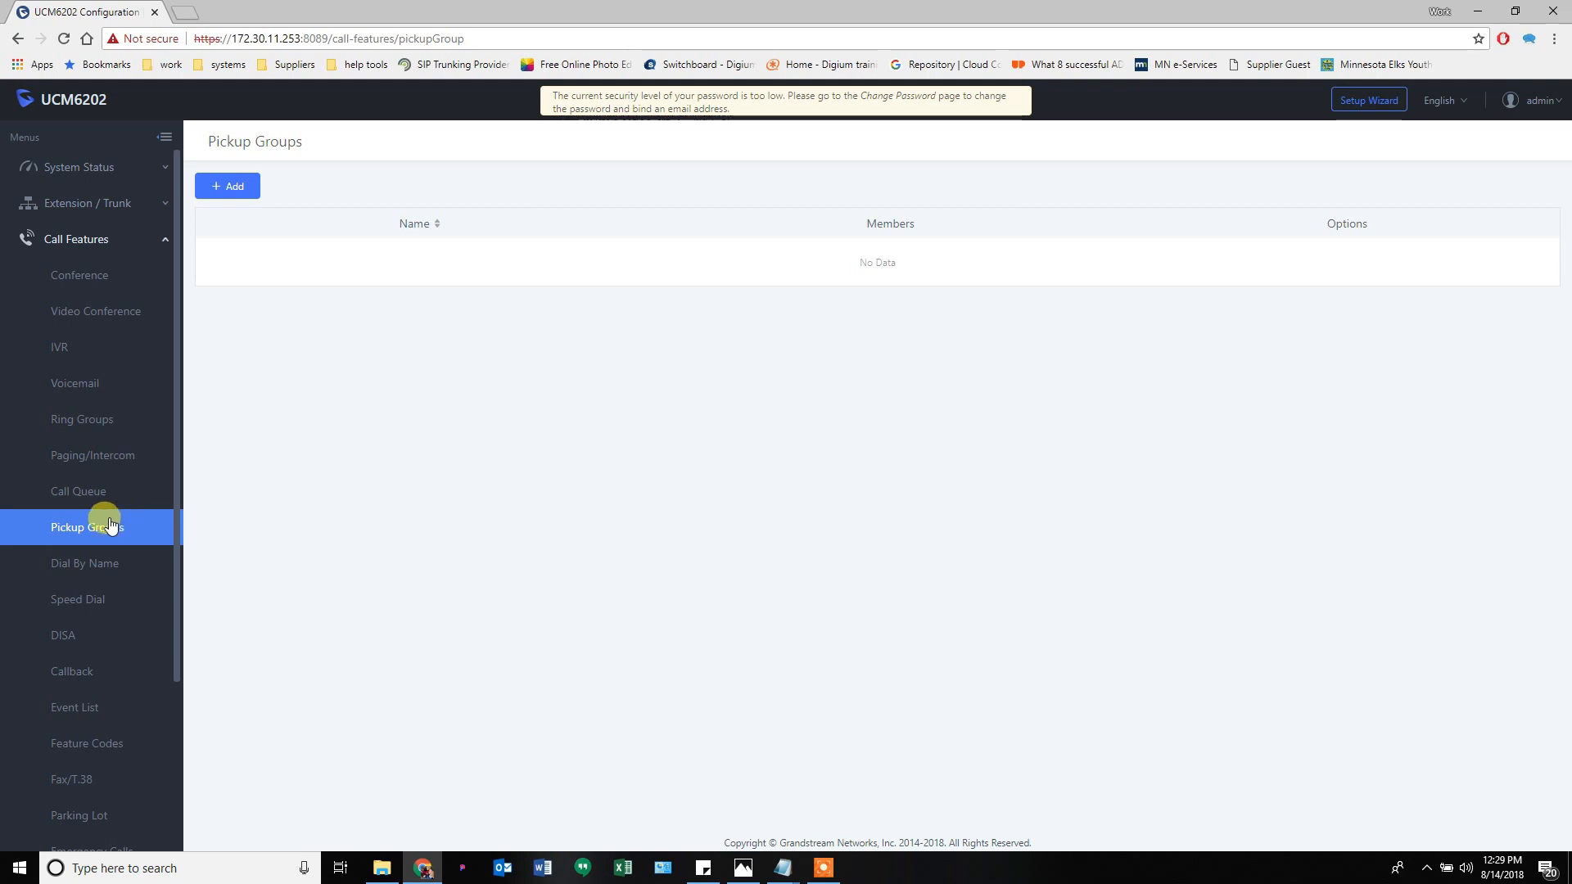
- Draft a Dial By Name entry for extension 7101 named Sales, discard it, and show Speed Dial
click(93, 570)
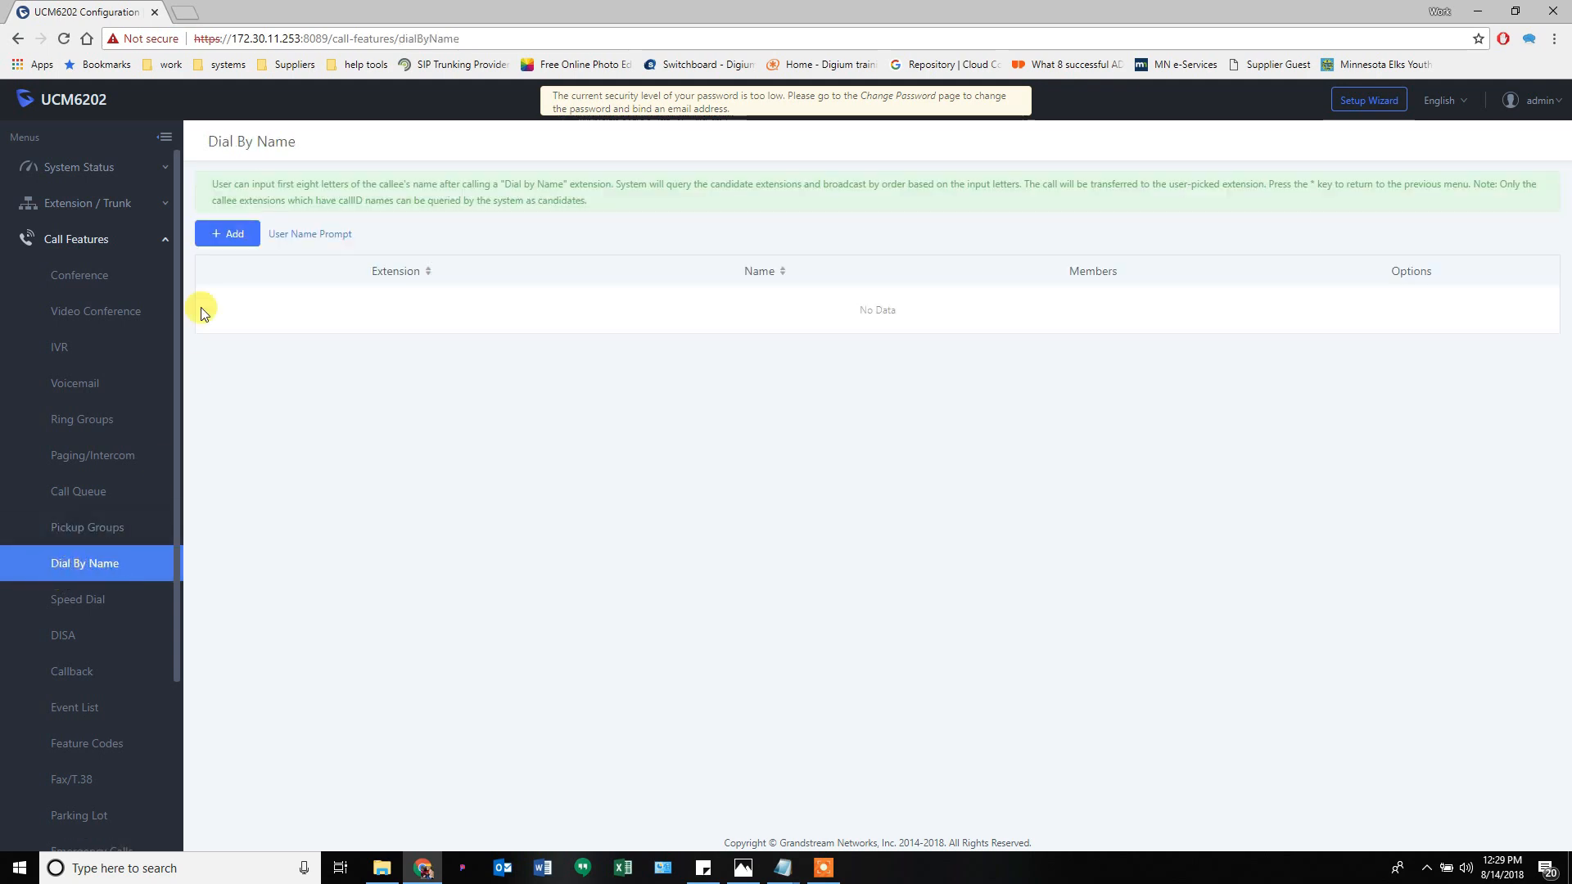
click(229, 238)
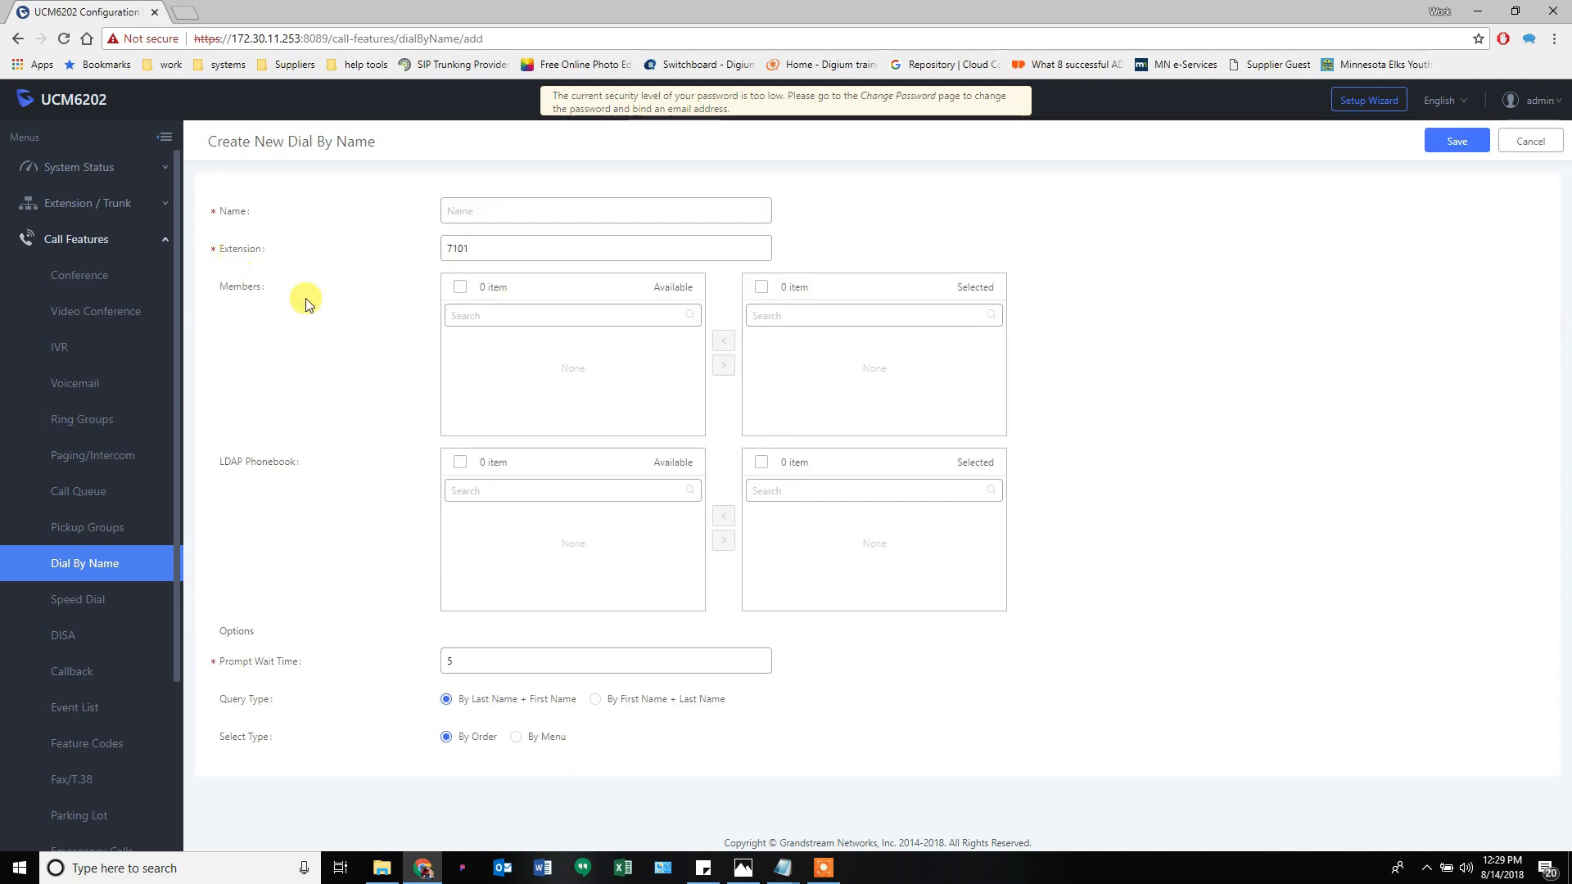
click(460, 246)
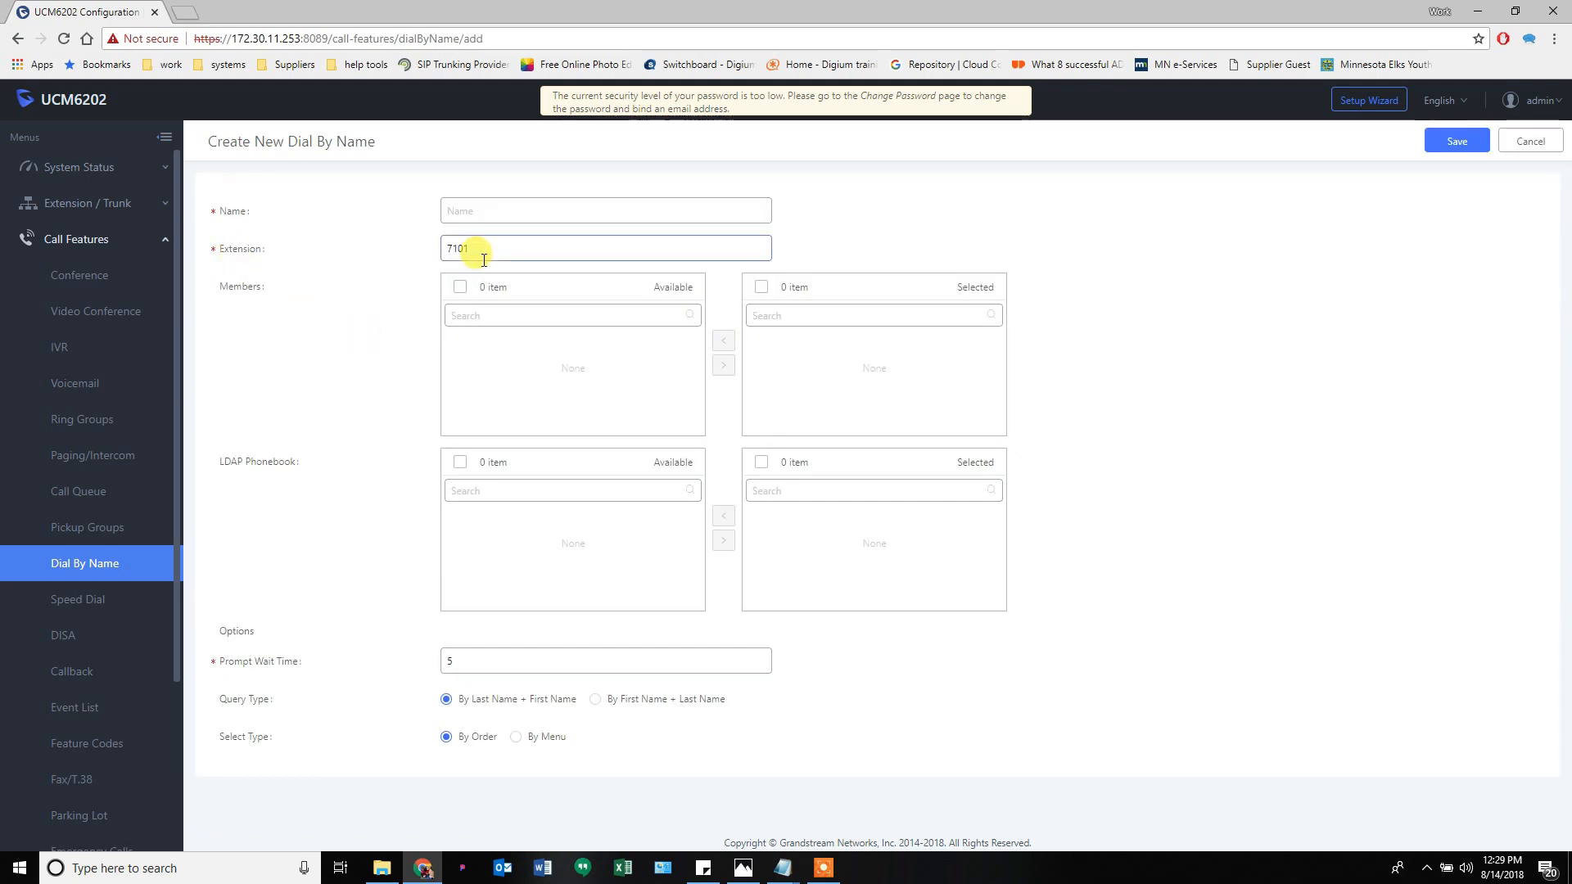
click(496, 214)
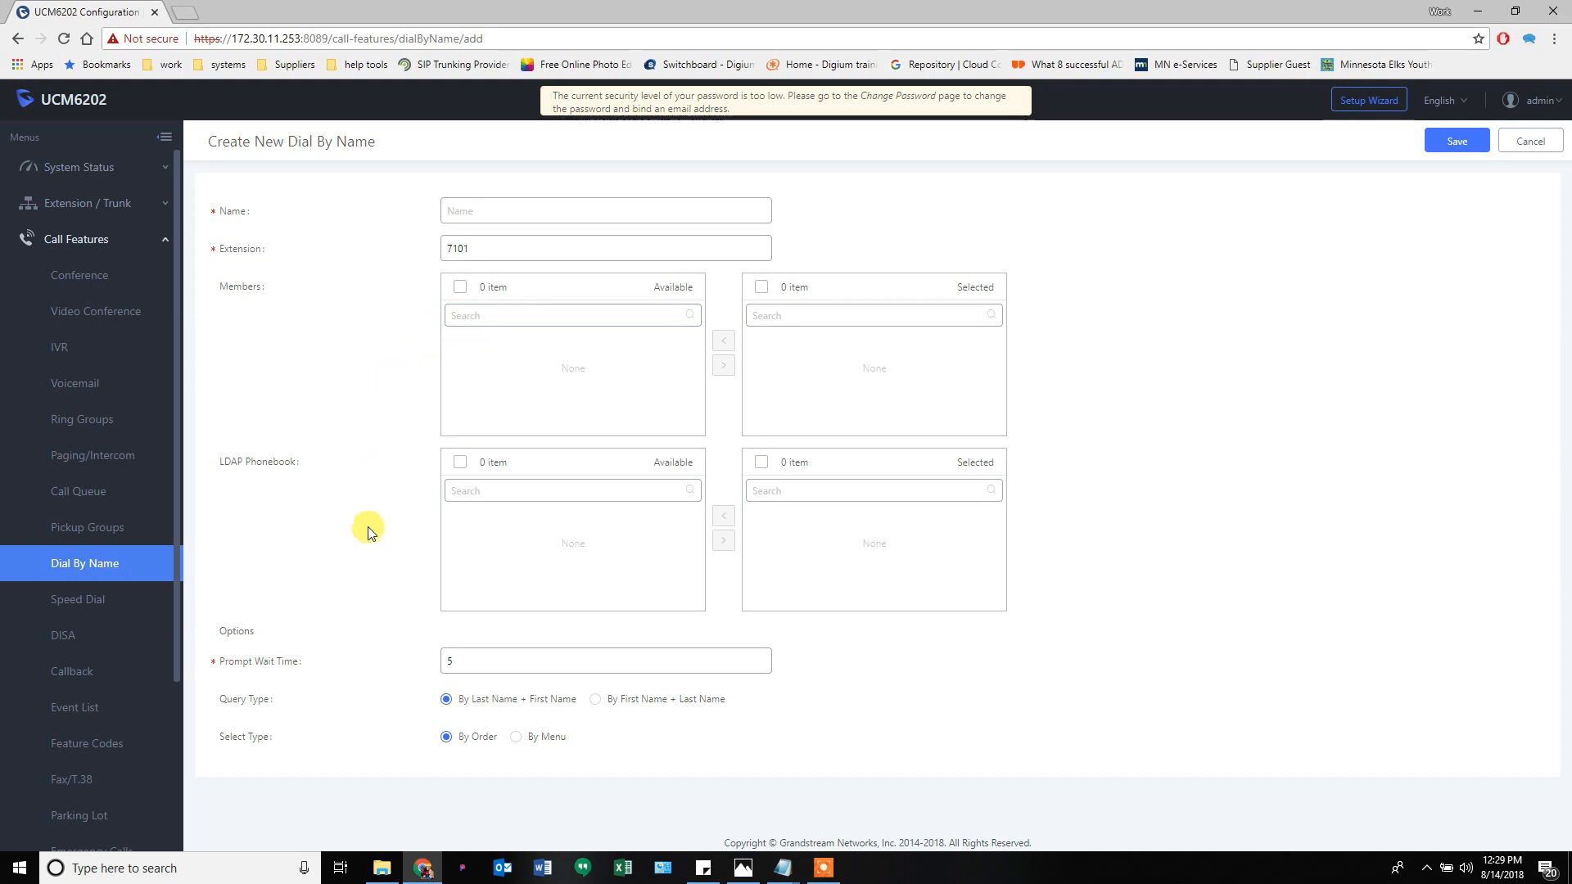
click(525, 213)
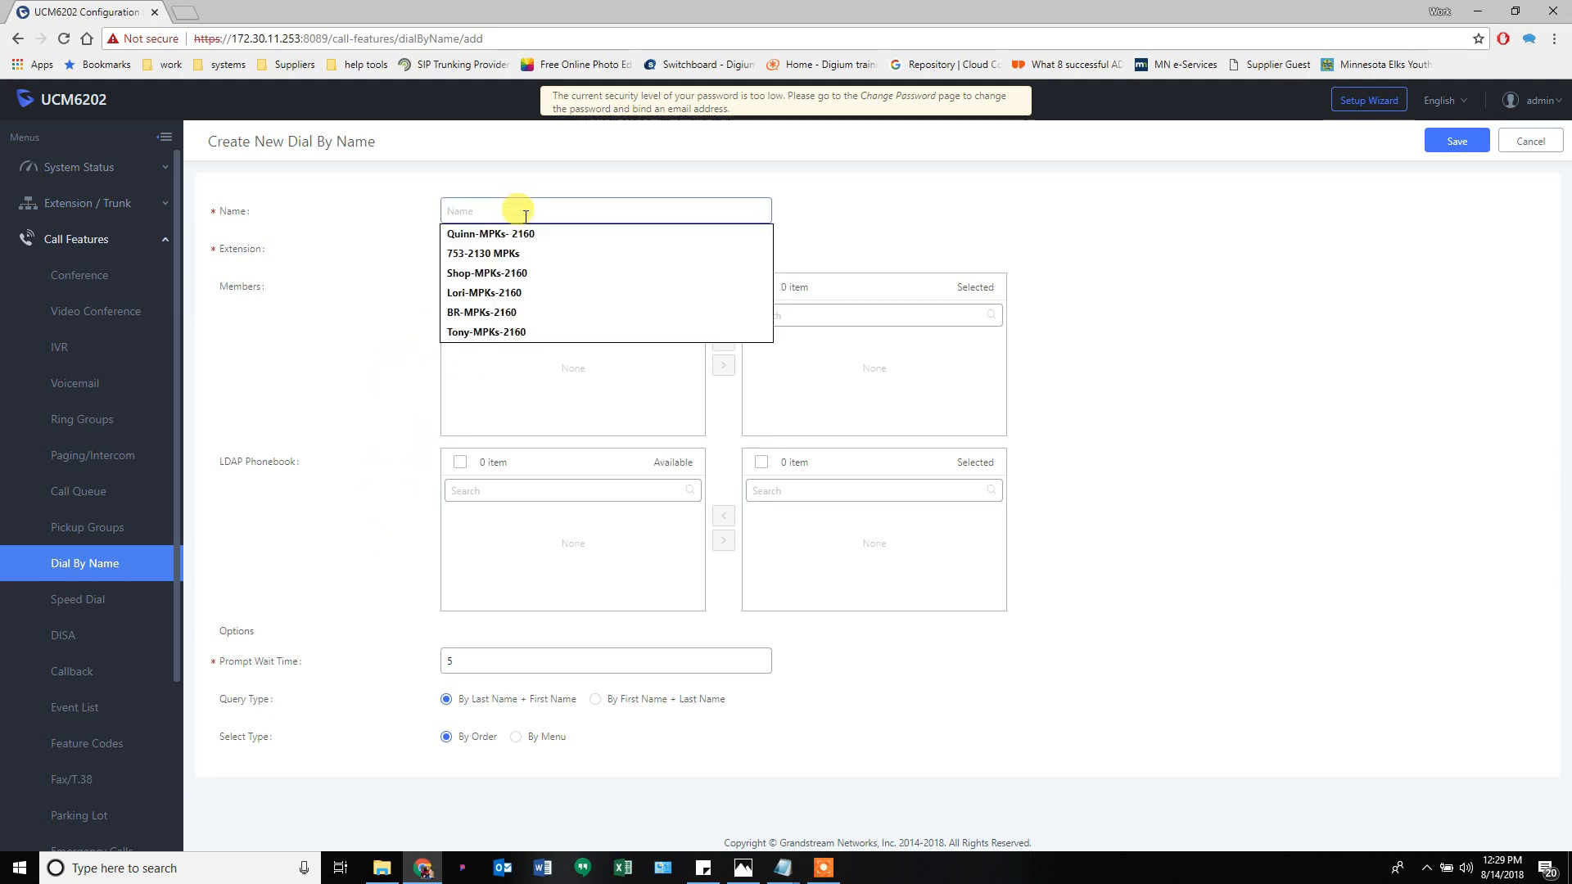
text(Sales)
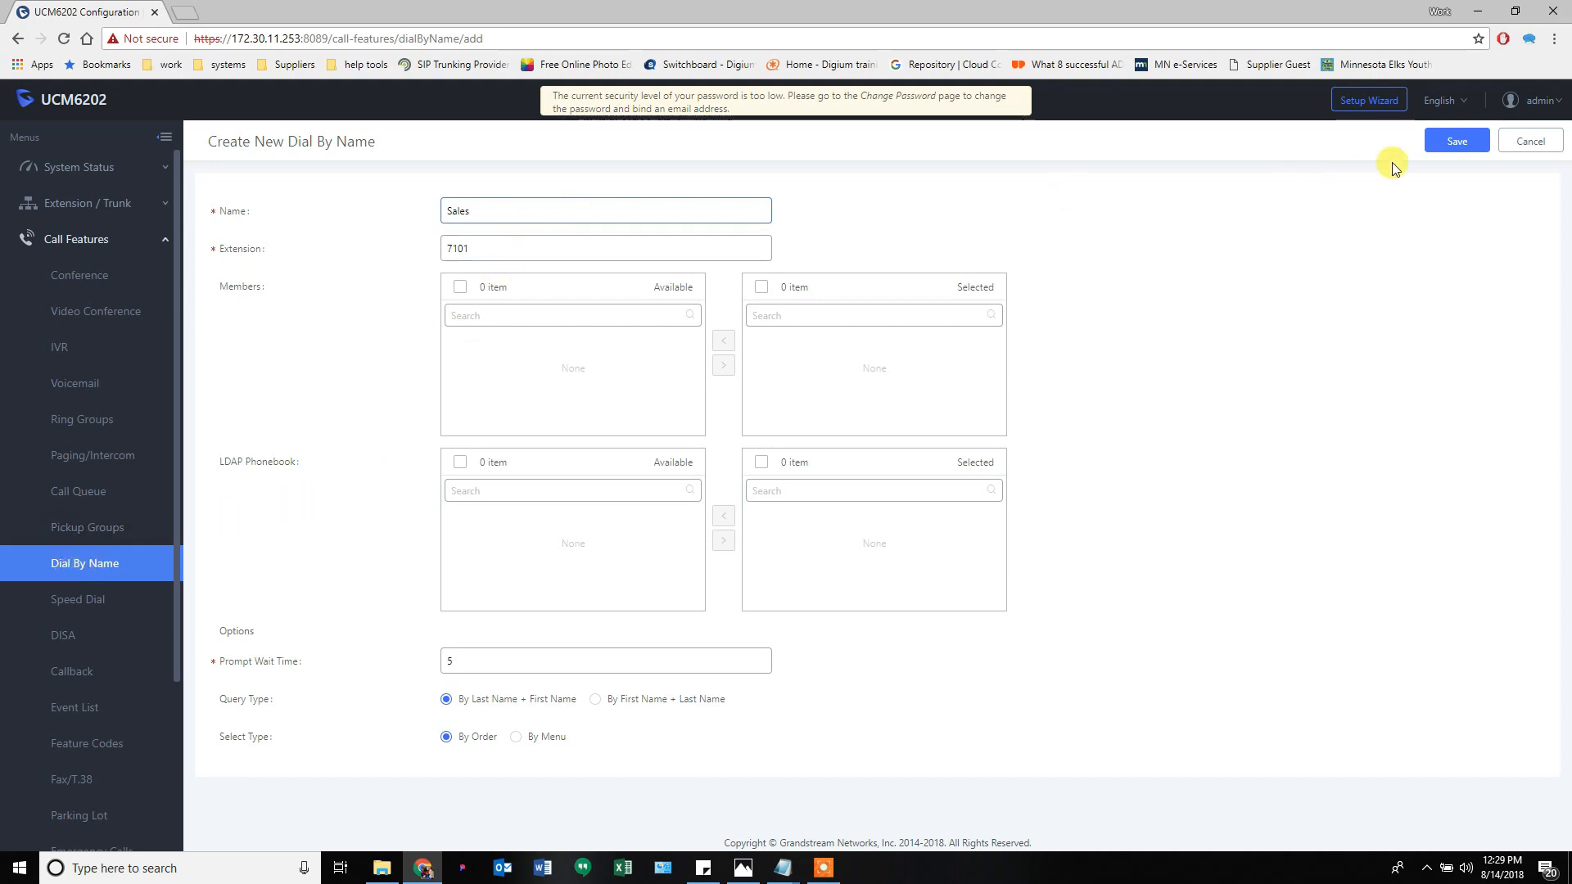
click(1529, 141)
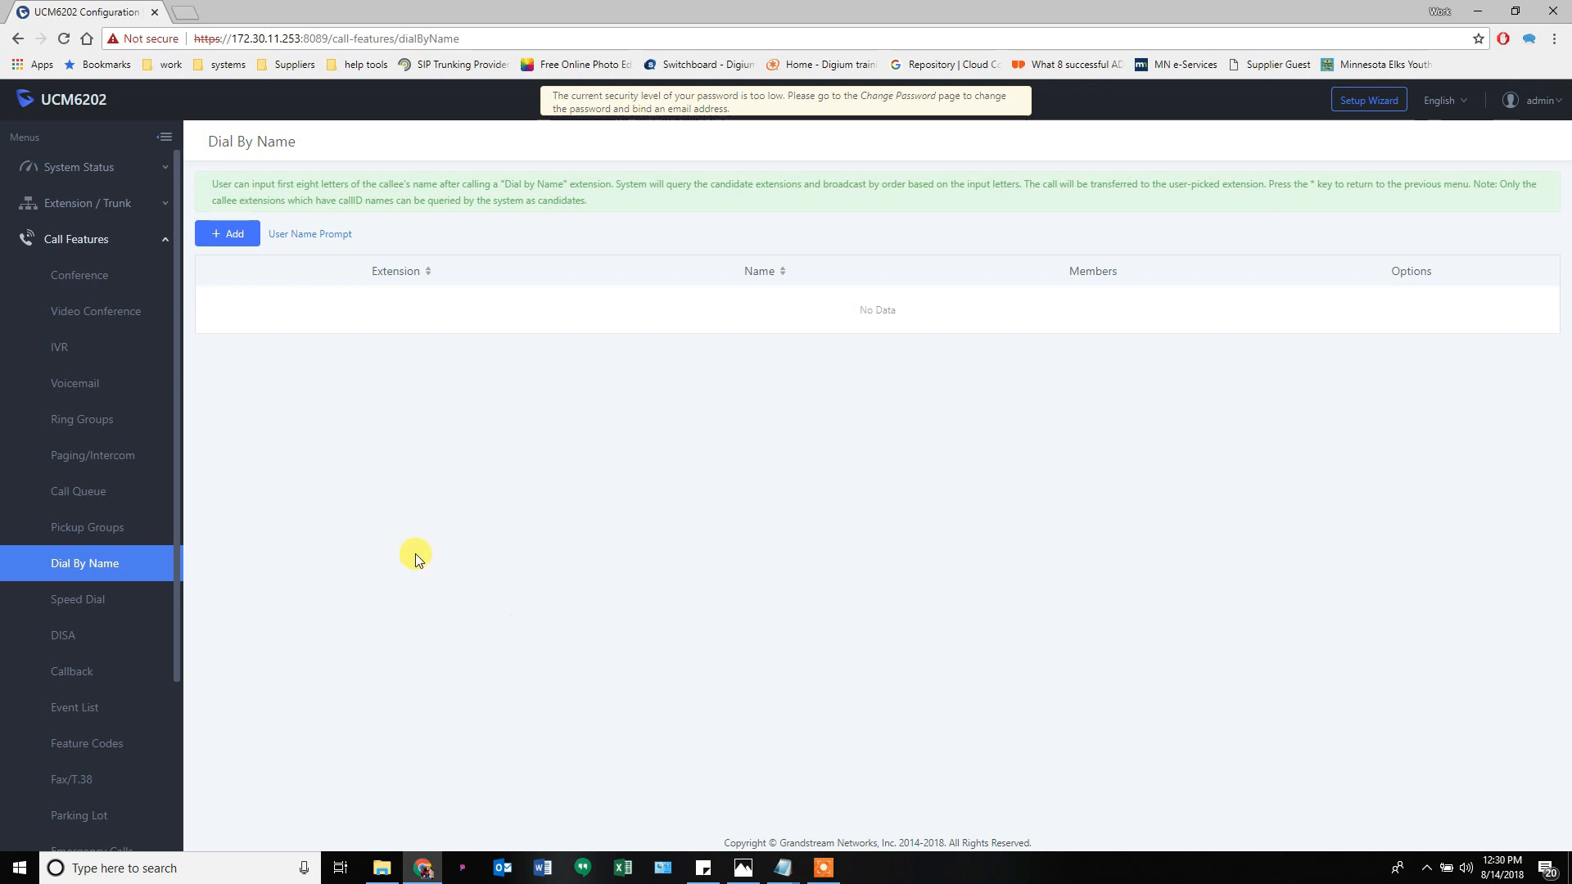
click(78, 602)
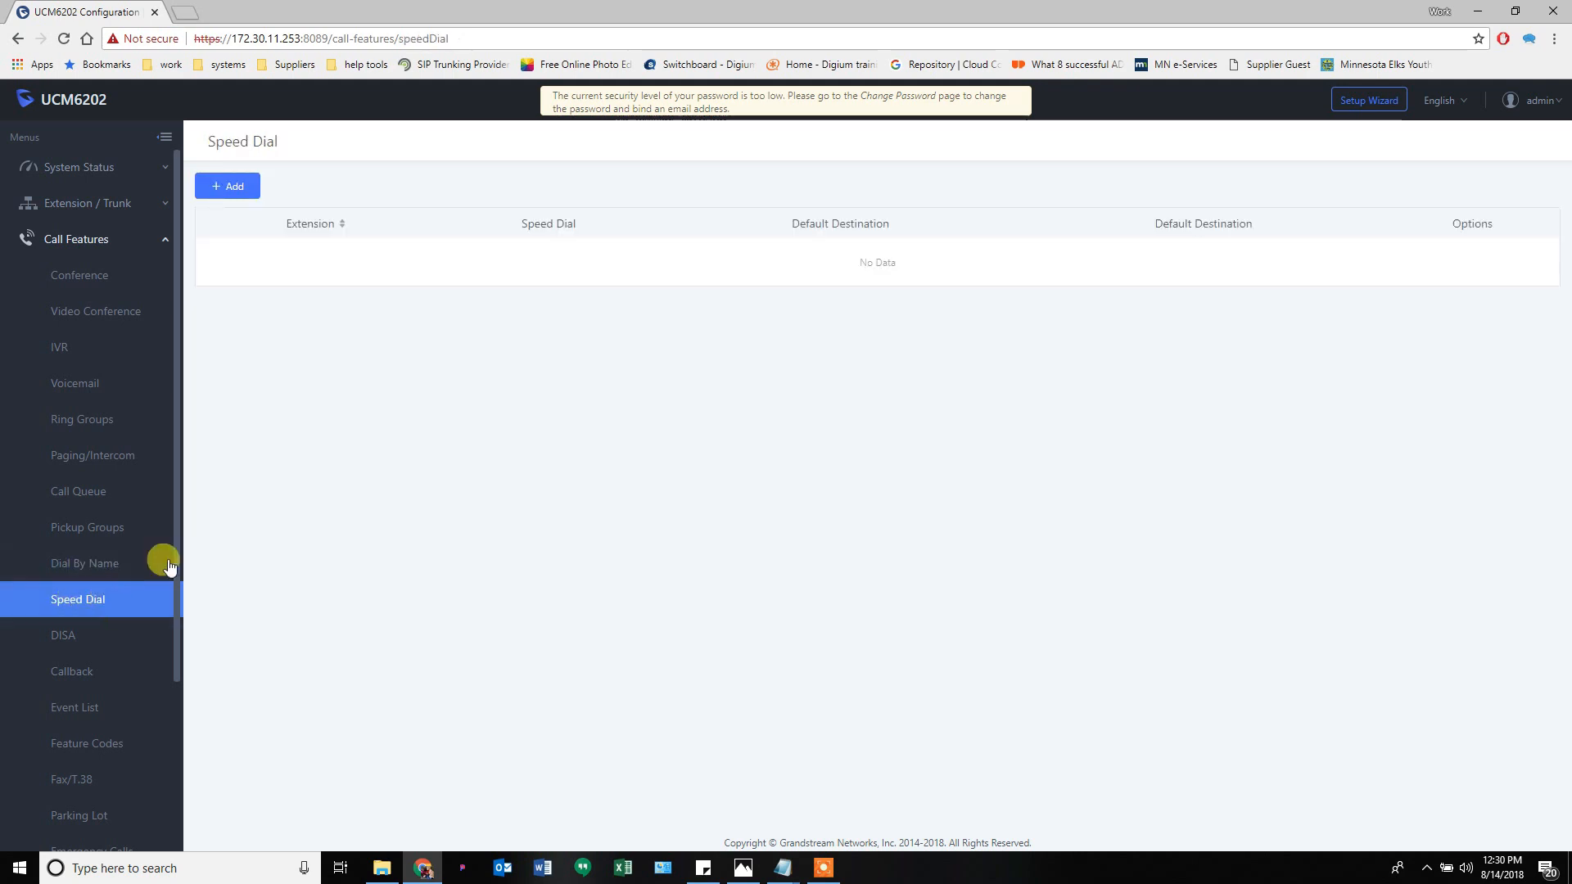
- Draft speed dial 55 with an External Number destination and its number, then discard it
click(237, 185)
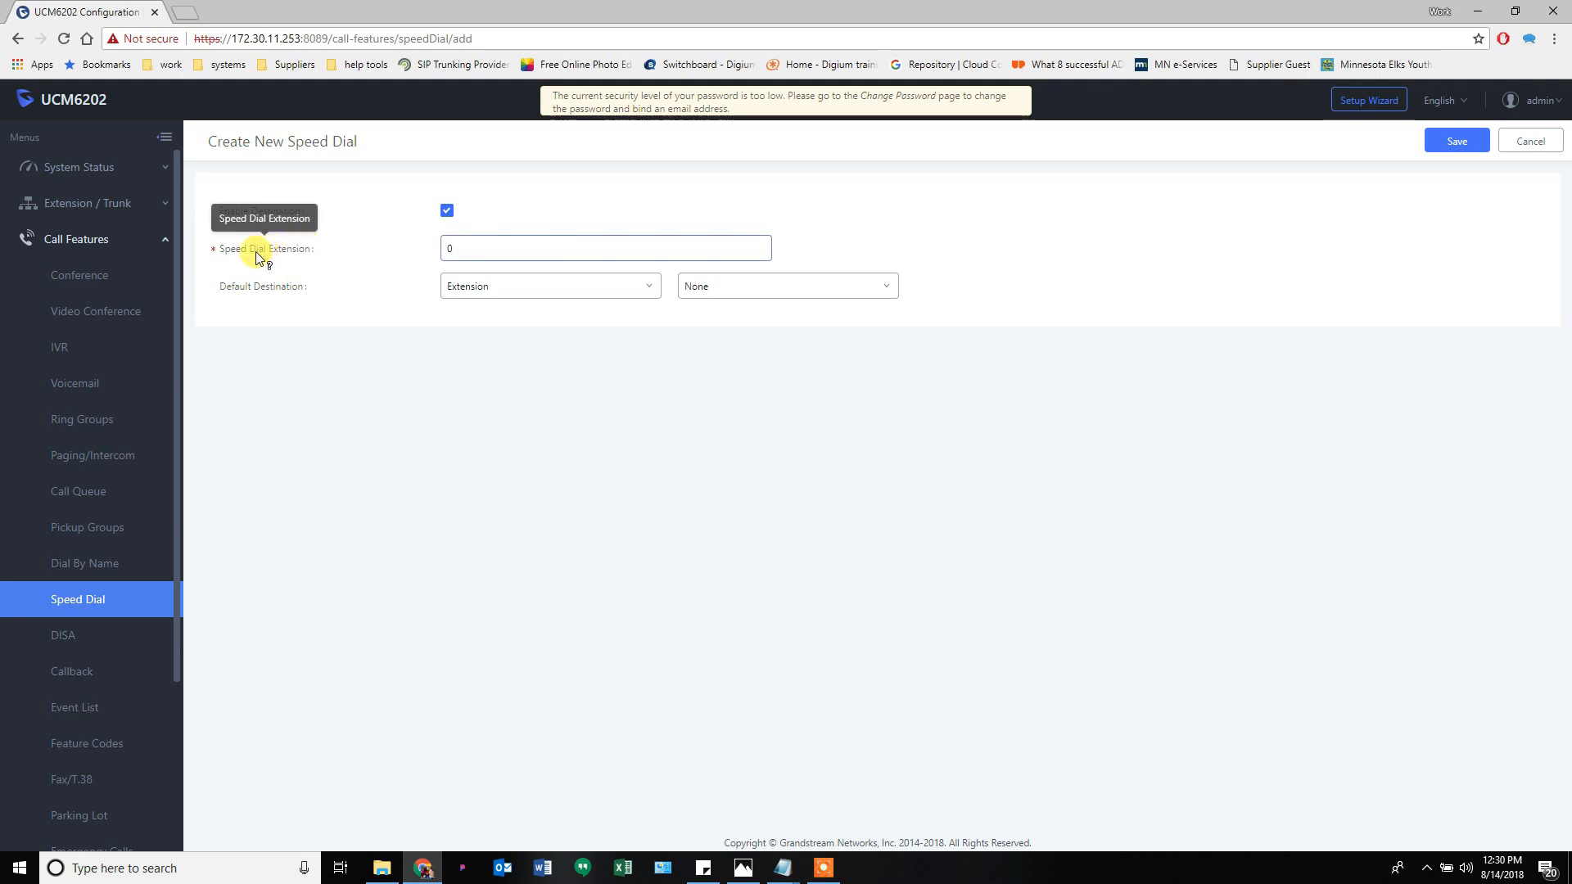
drag(488, 251, 397, 254)
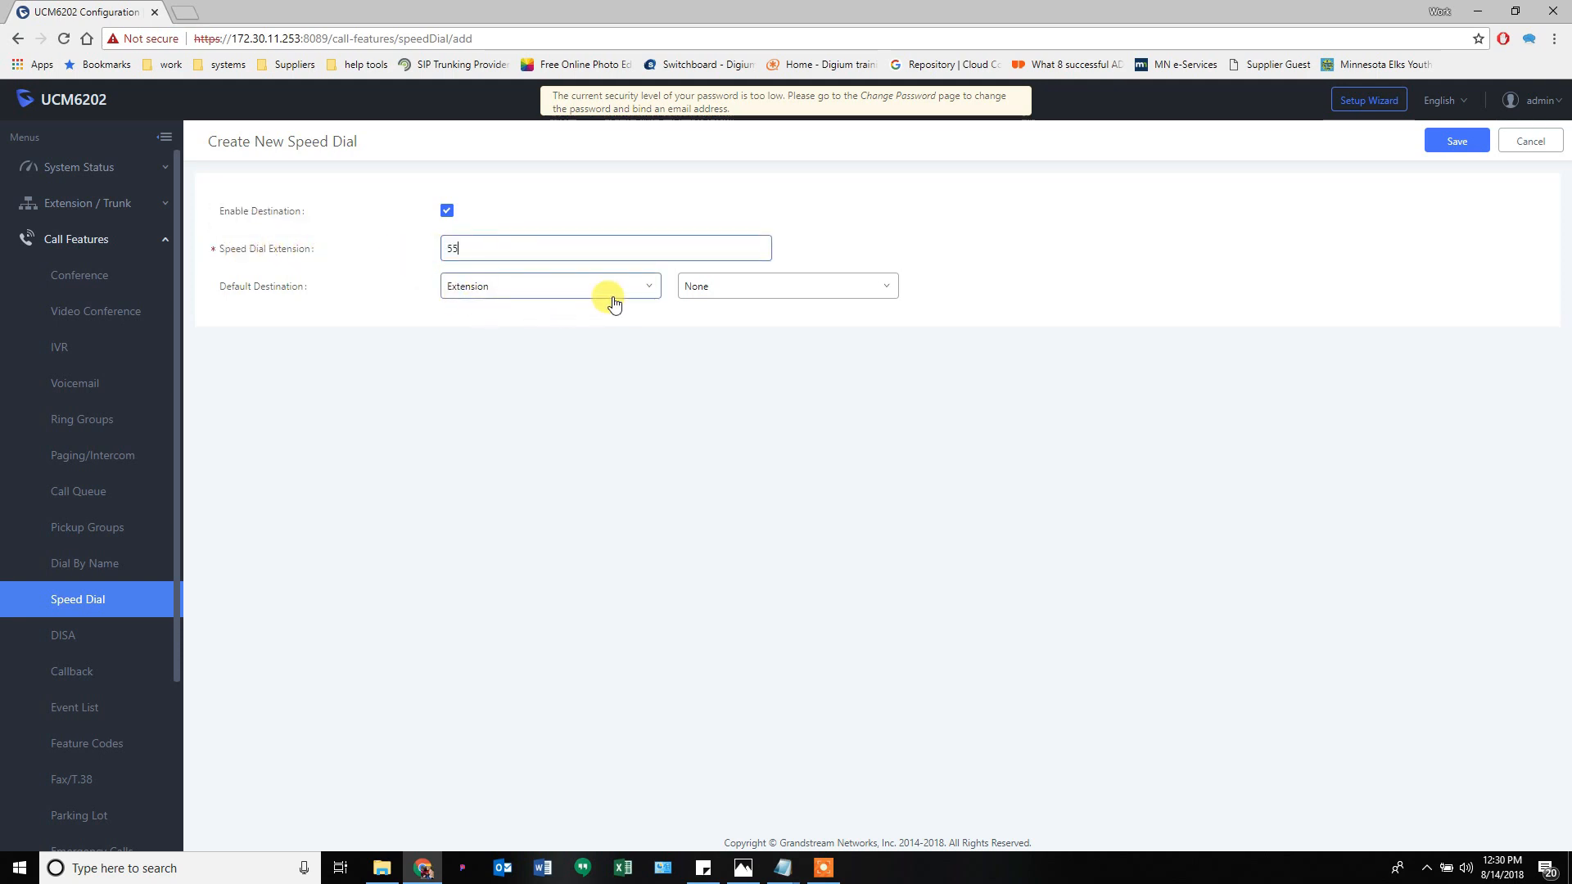
click(573, 291)
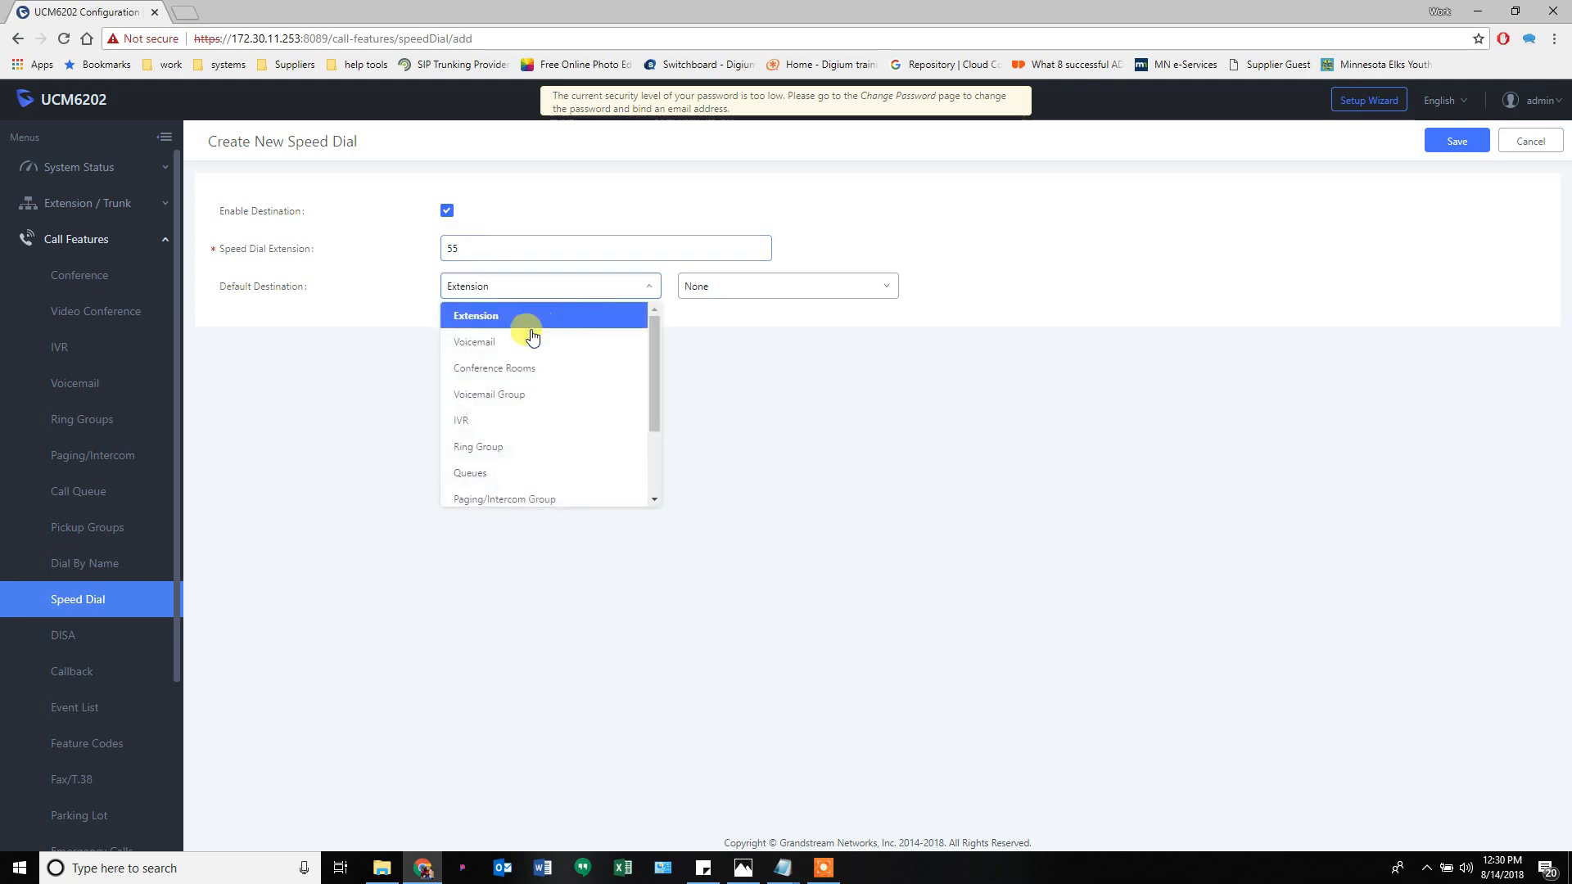
scroll(529, 452, down, 1)
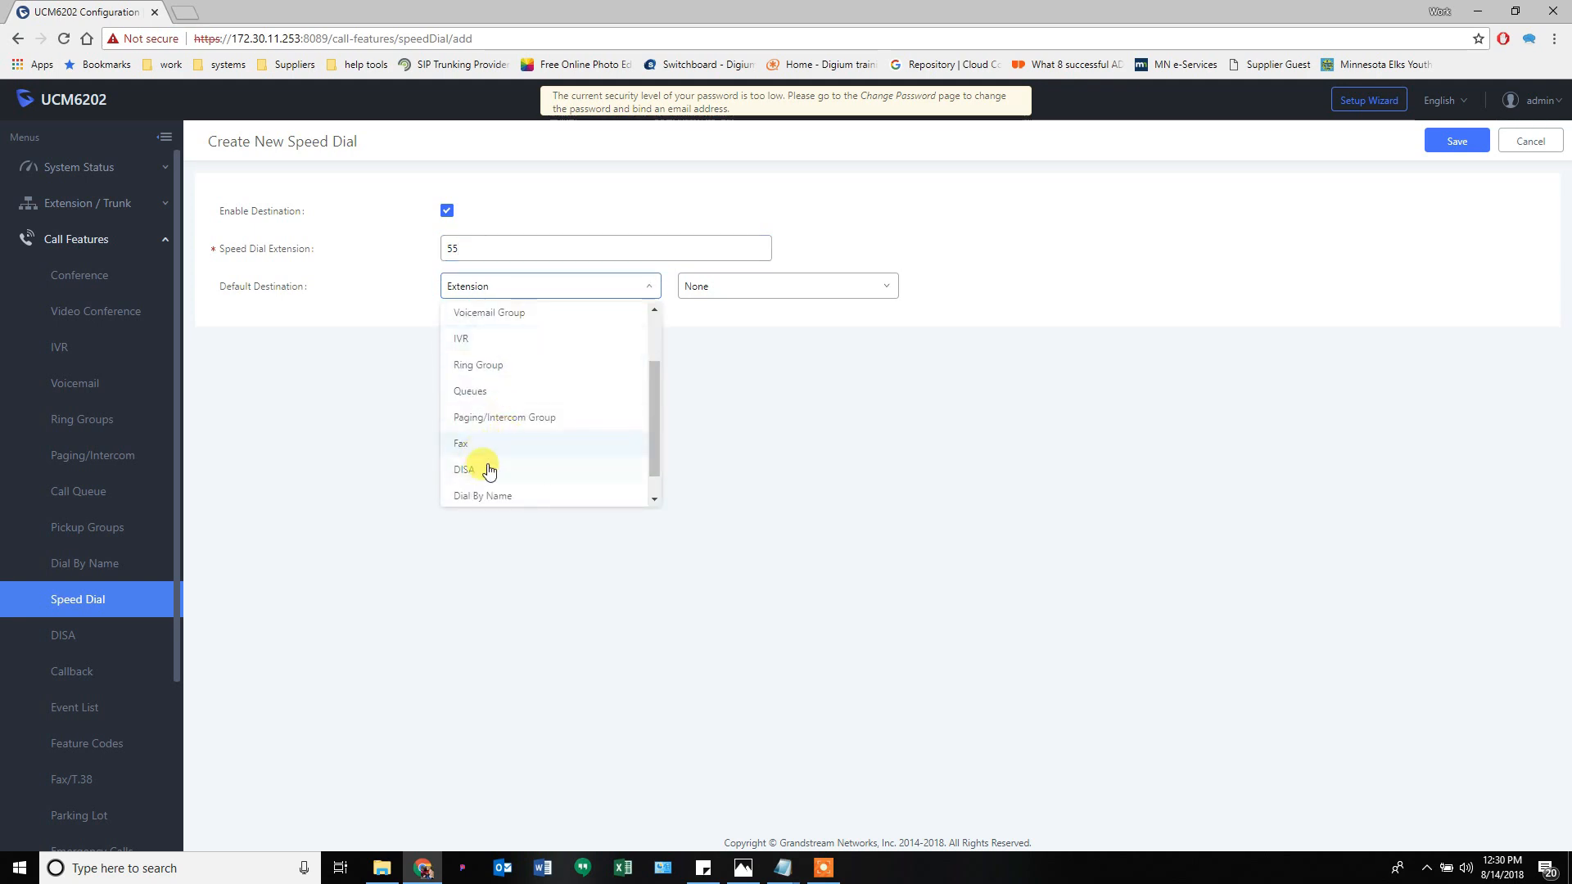
scroll(496, 471, down, 1)
scroll(516, 397, up, 1)
scroll(513, 409, down, 1)
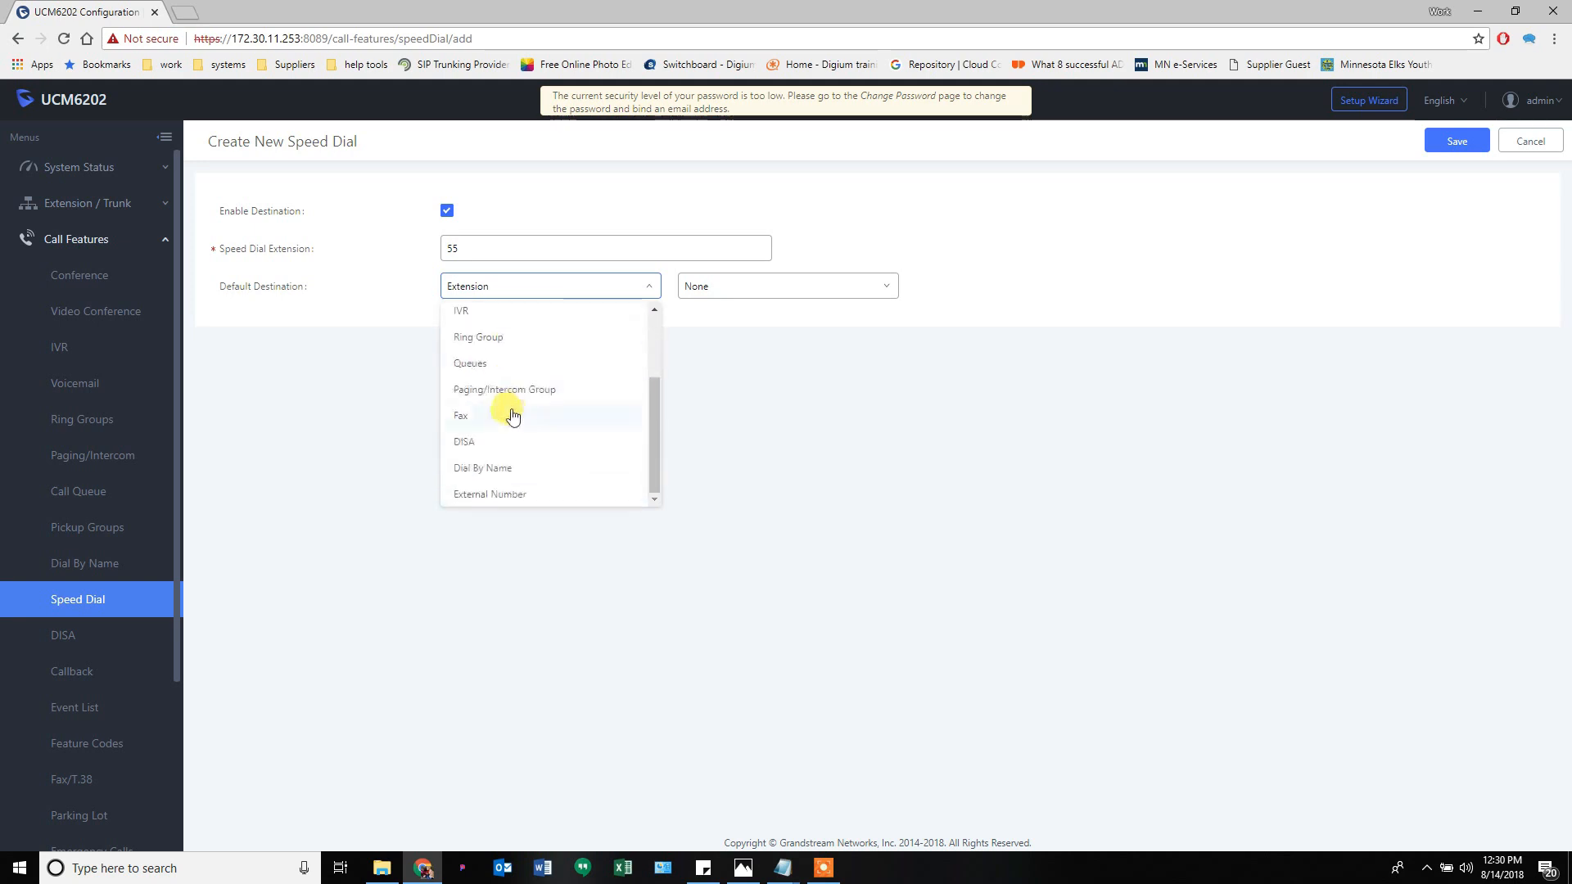
click(589, 494)
click(739, 287)
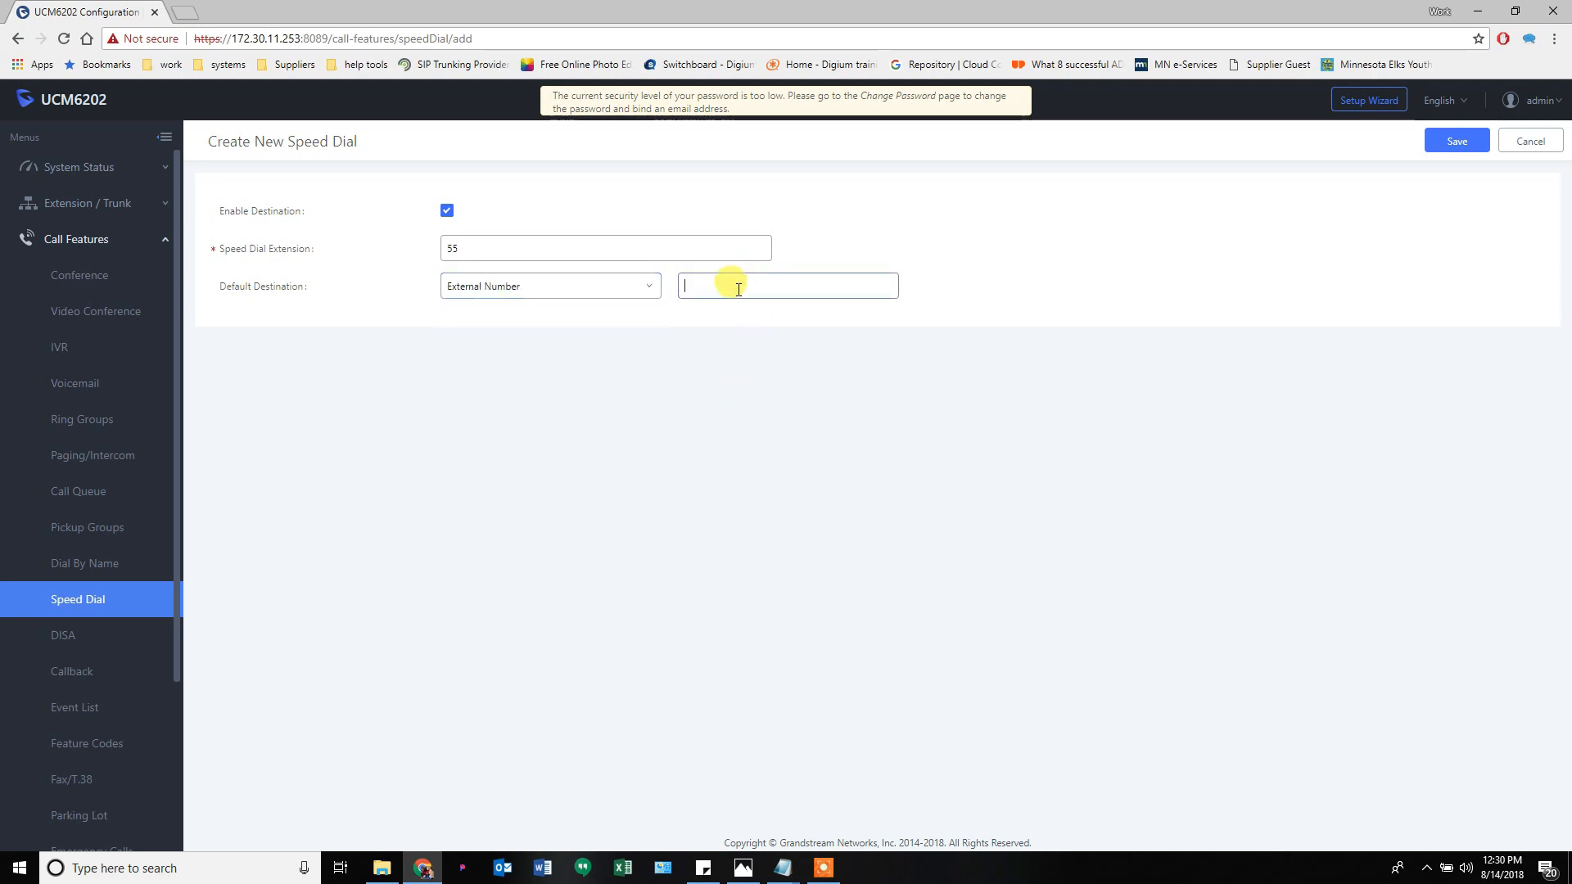
text(8885551212)
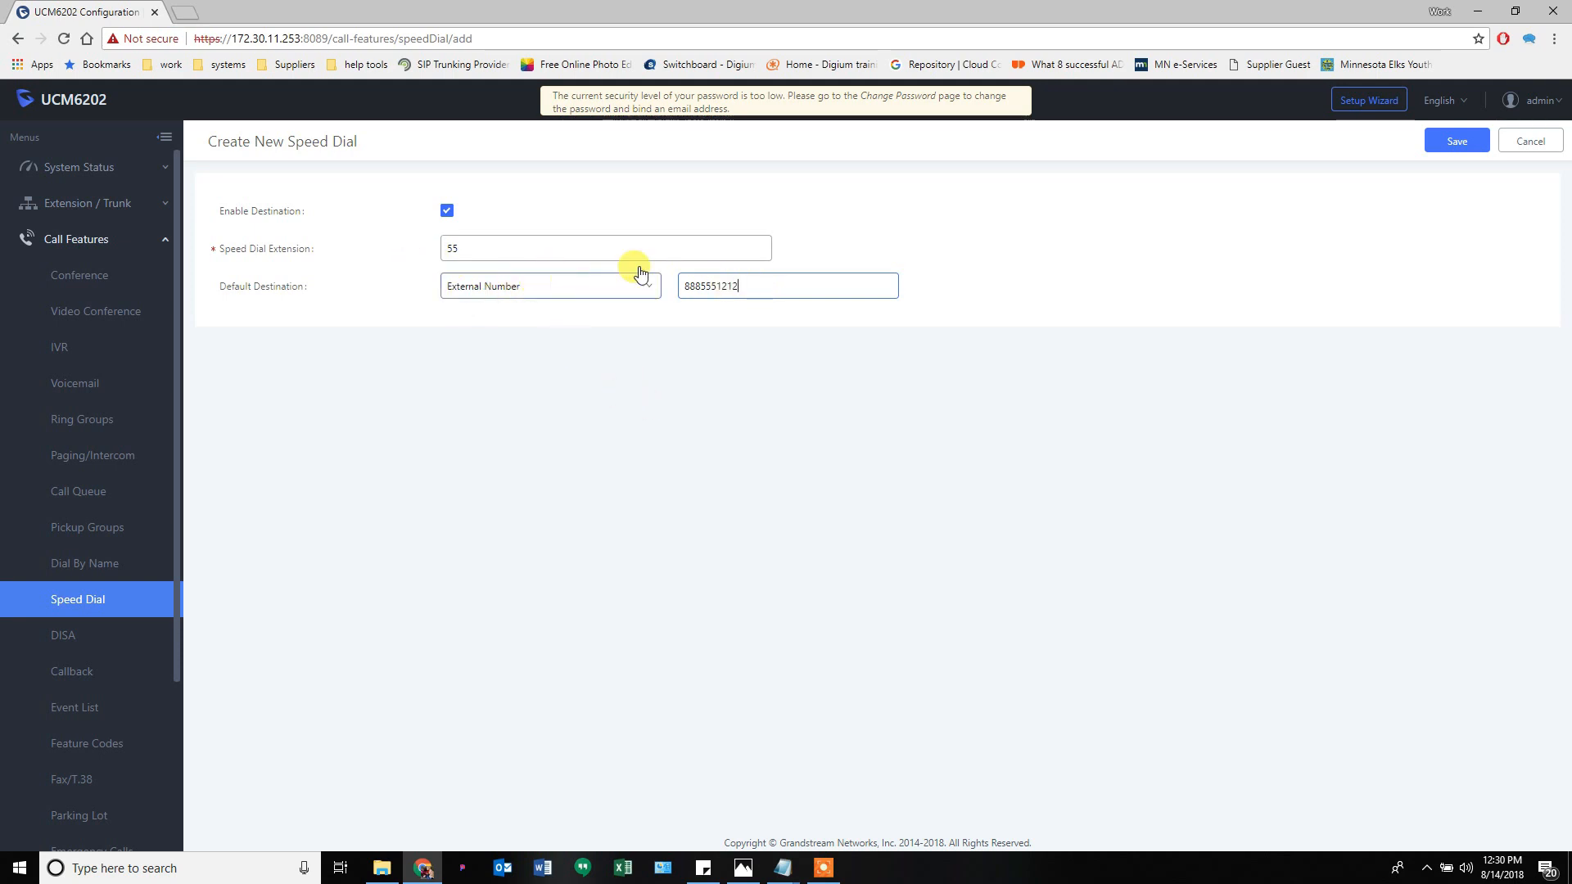
click(1531, 142)
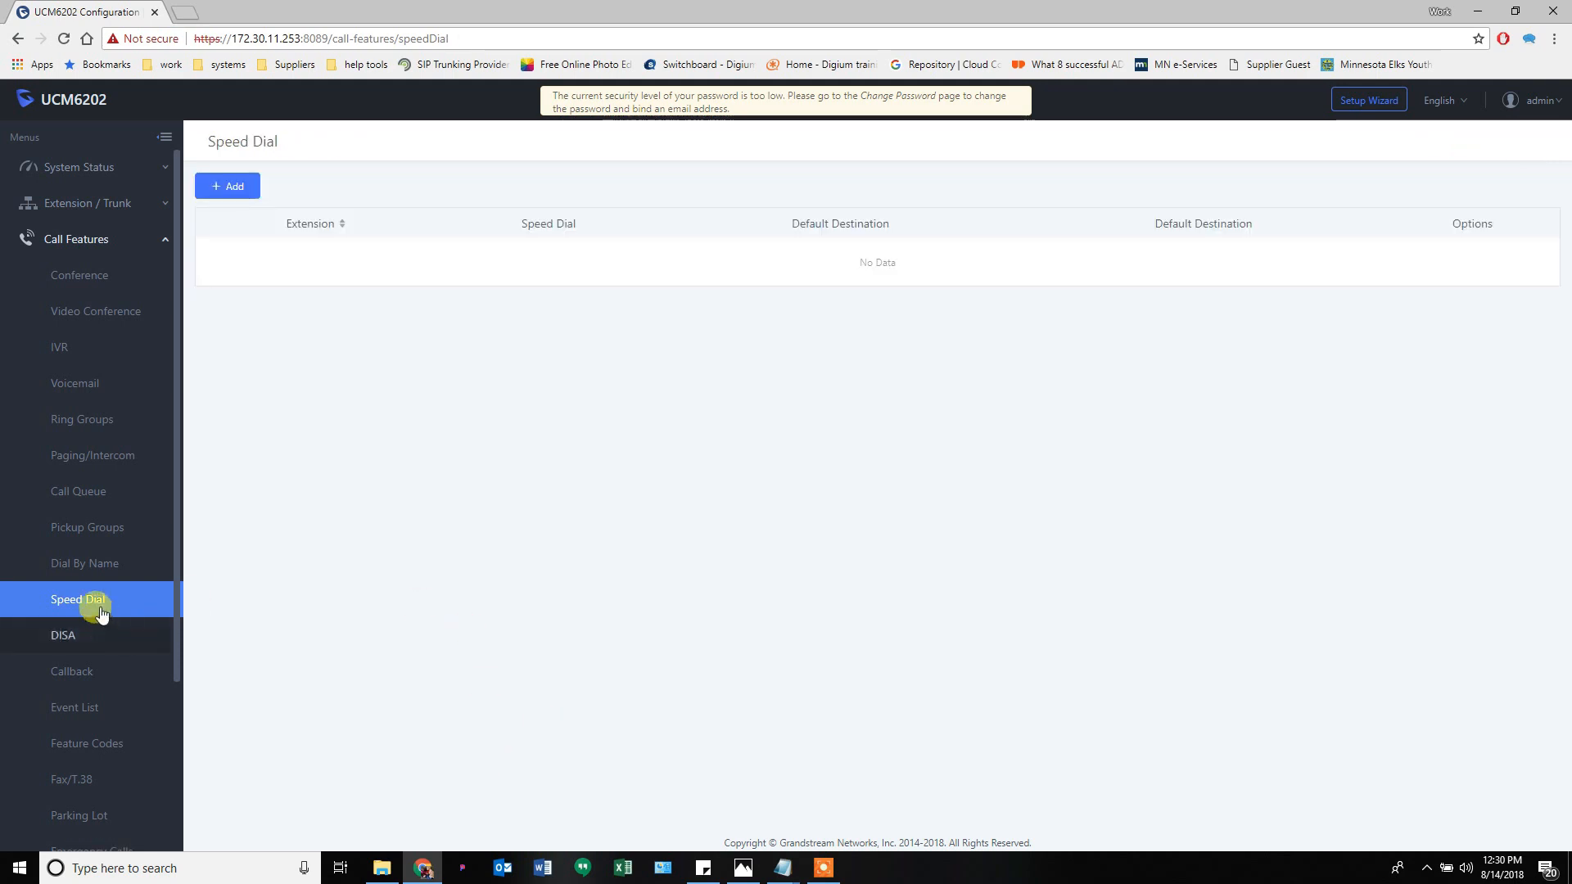
- Check the empty DISA page, then switch to the Manage Callback list
click(60, 643)
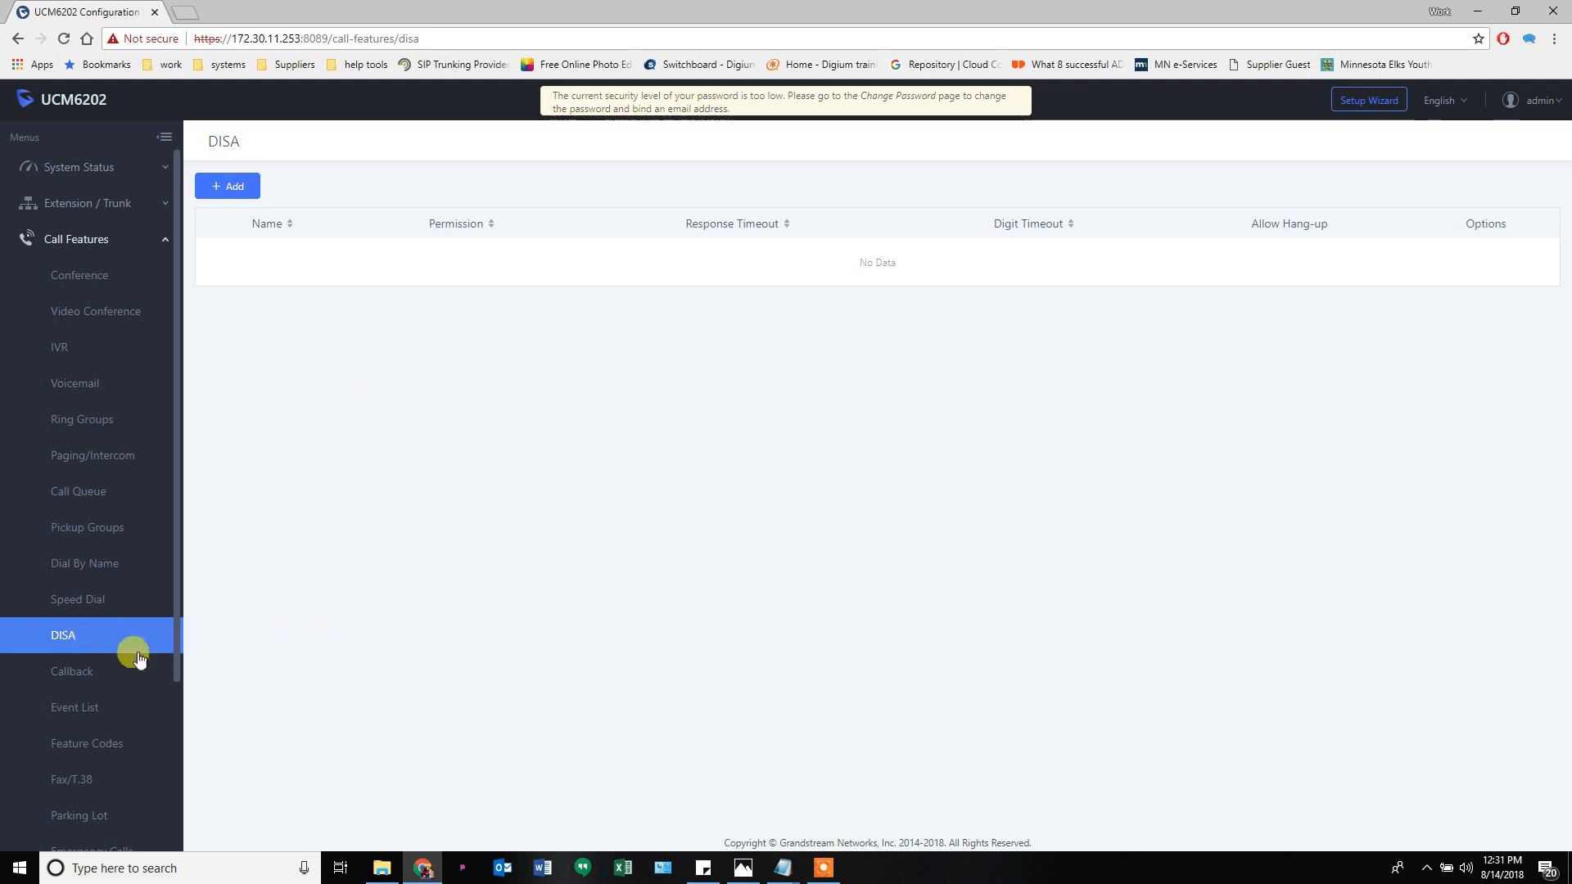
click(79, 680)
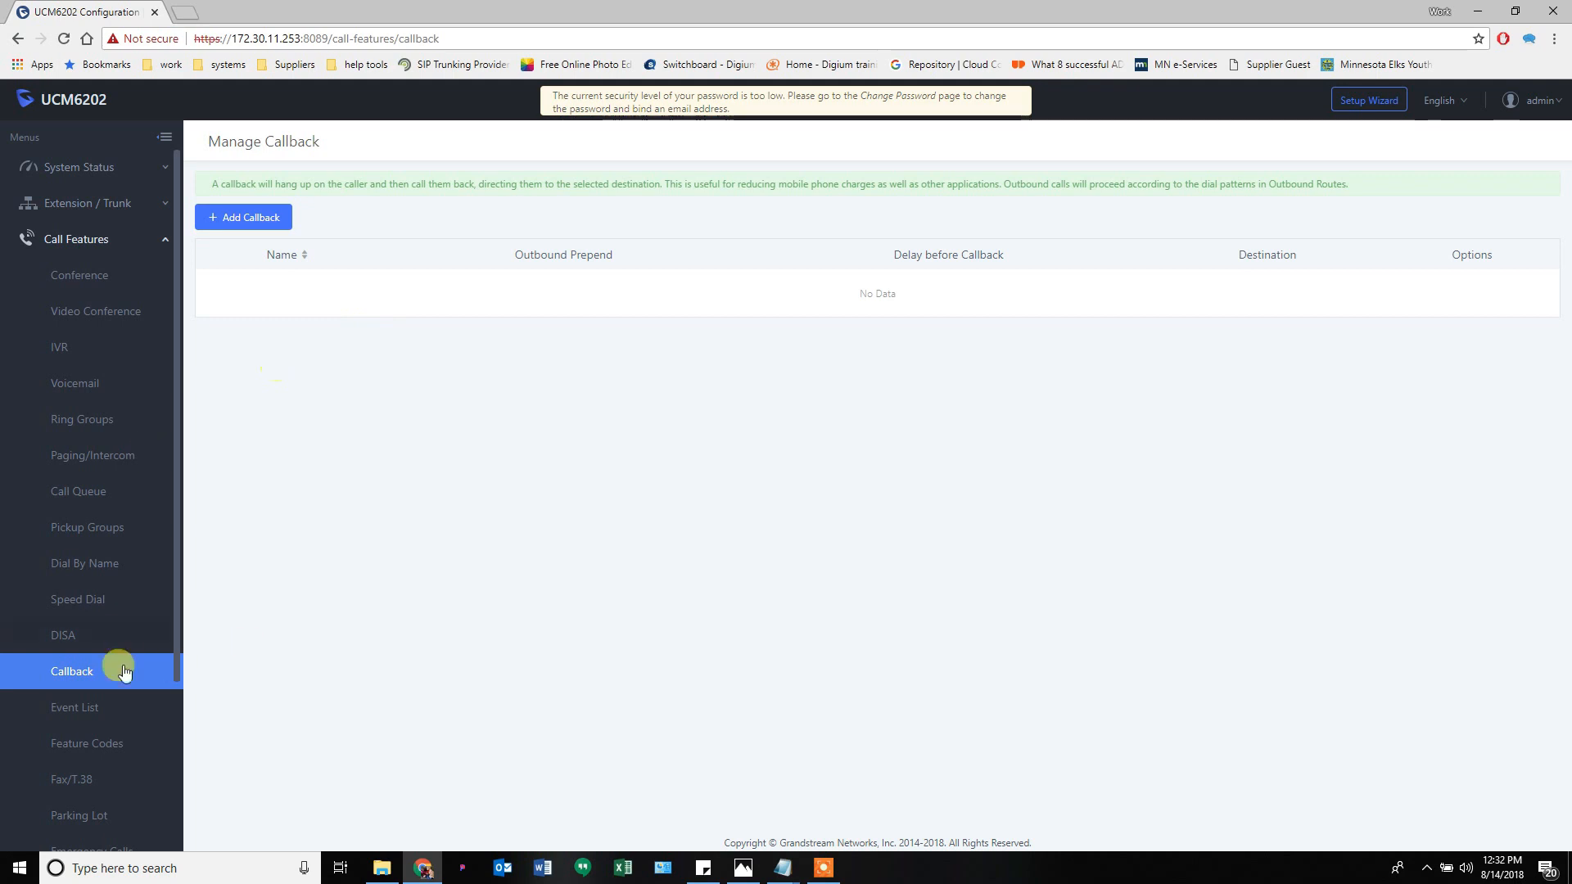
- Preview a new callback form with DISA as the destination, then discard it
click(270, 217)
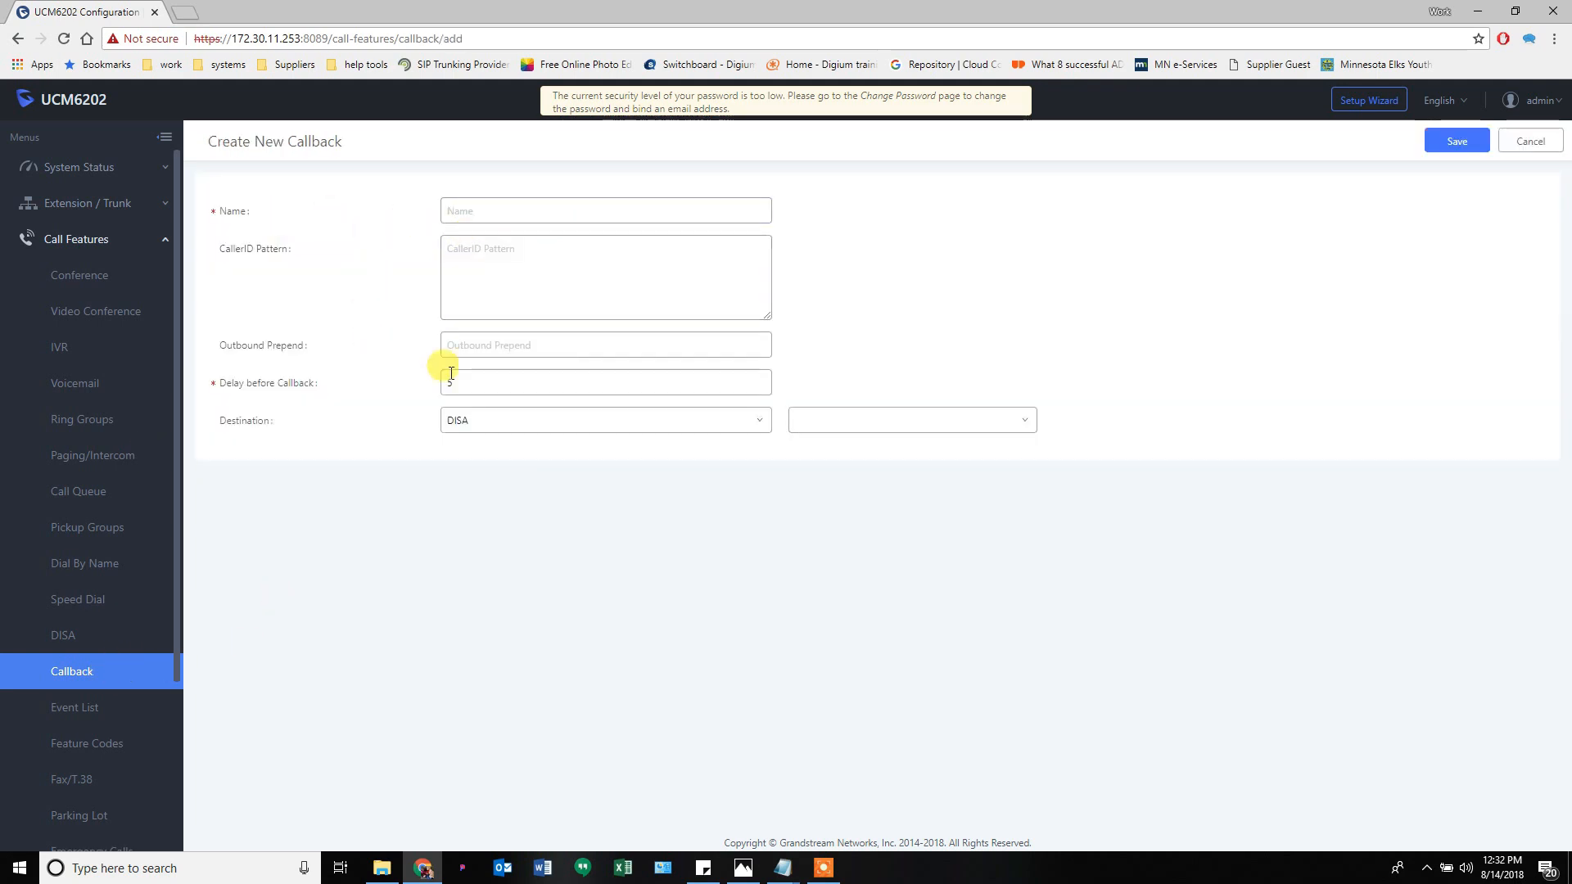
click(461, 422)
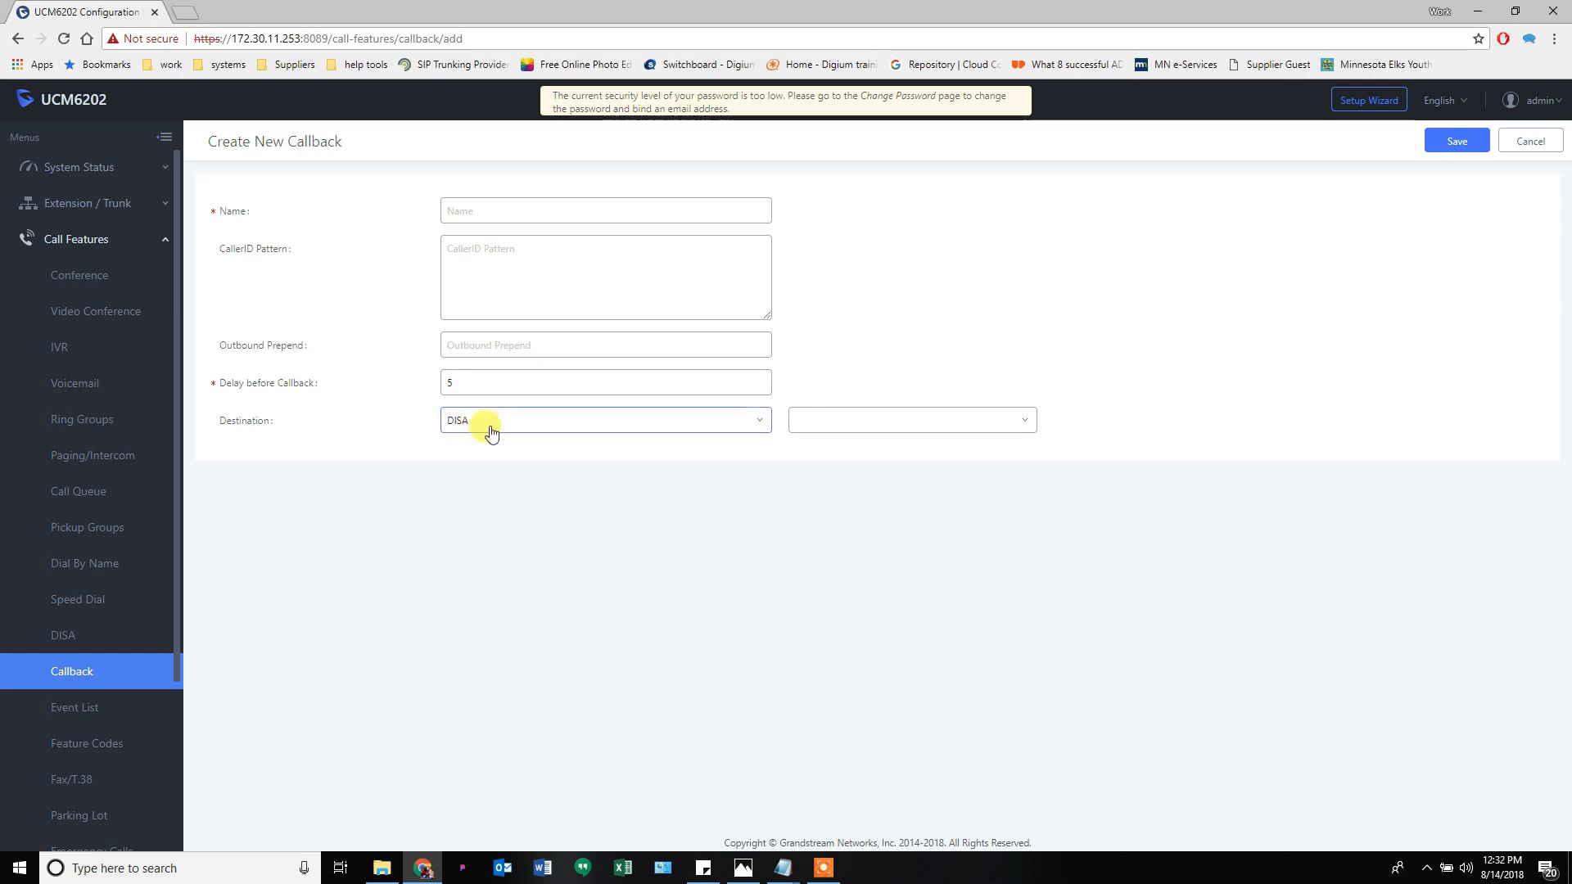
click(491, 433)
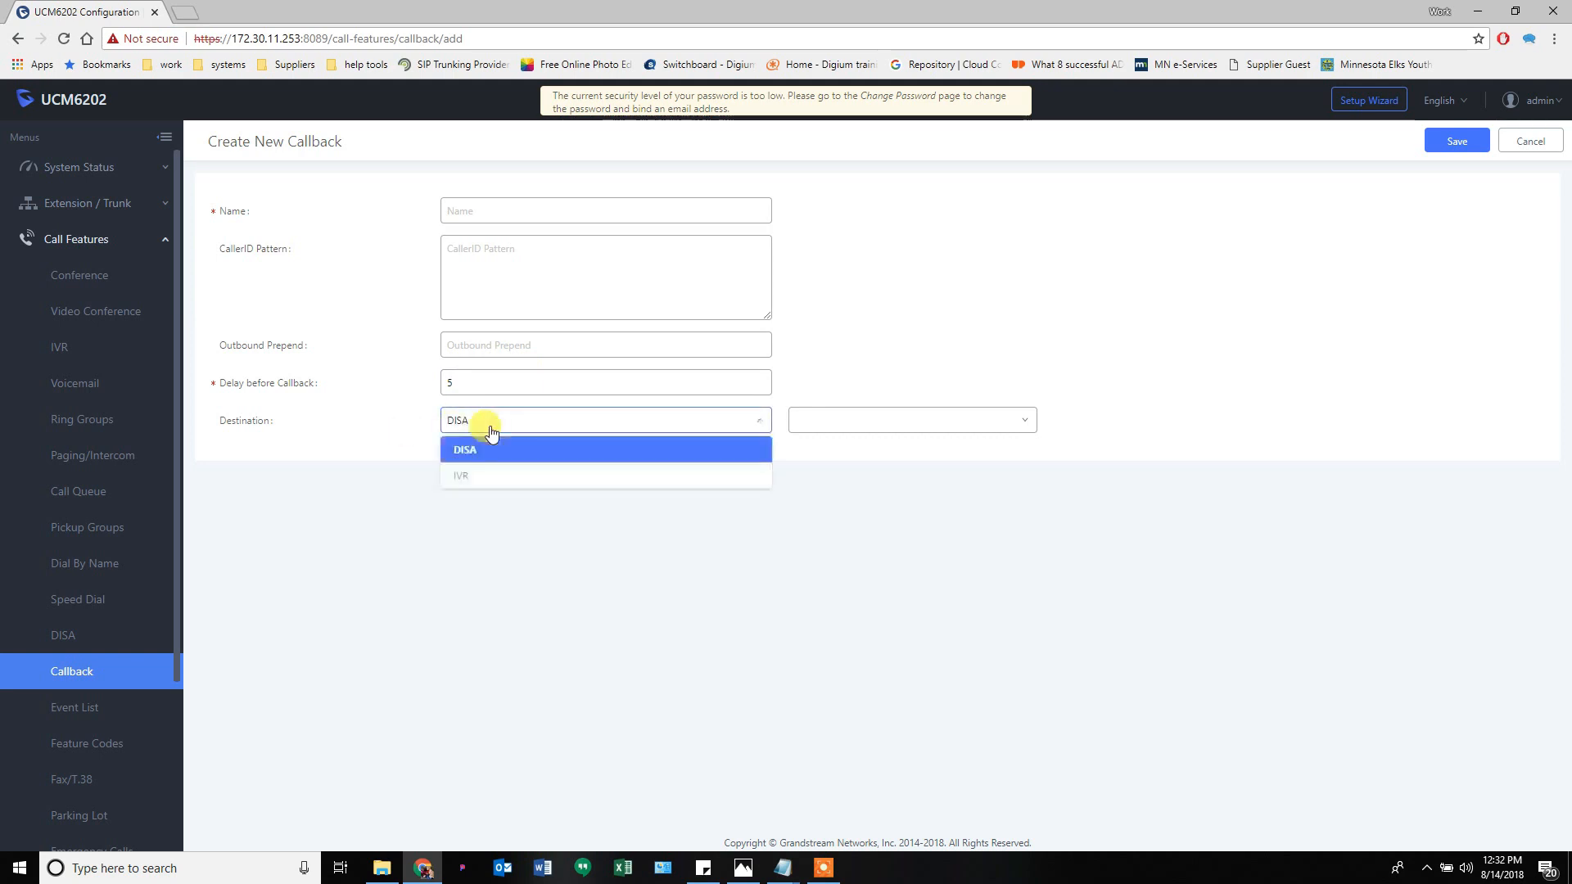
click(590, 419)
click(1523, 146)
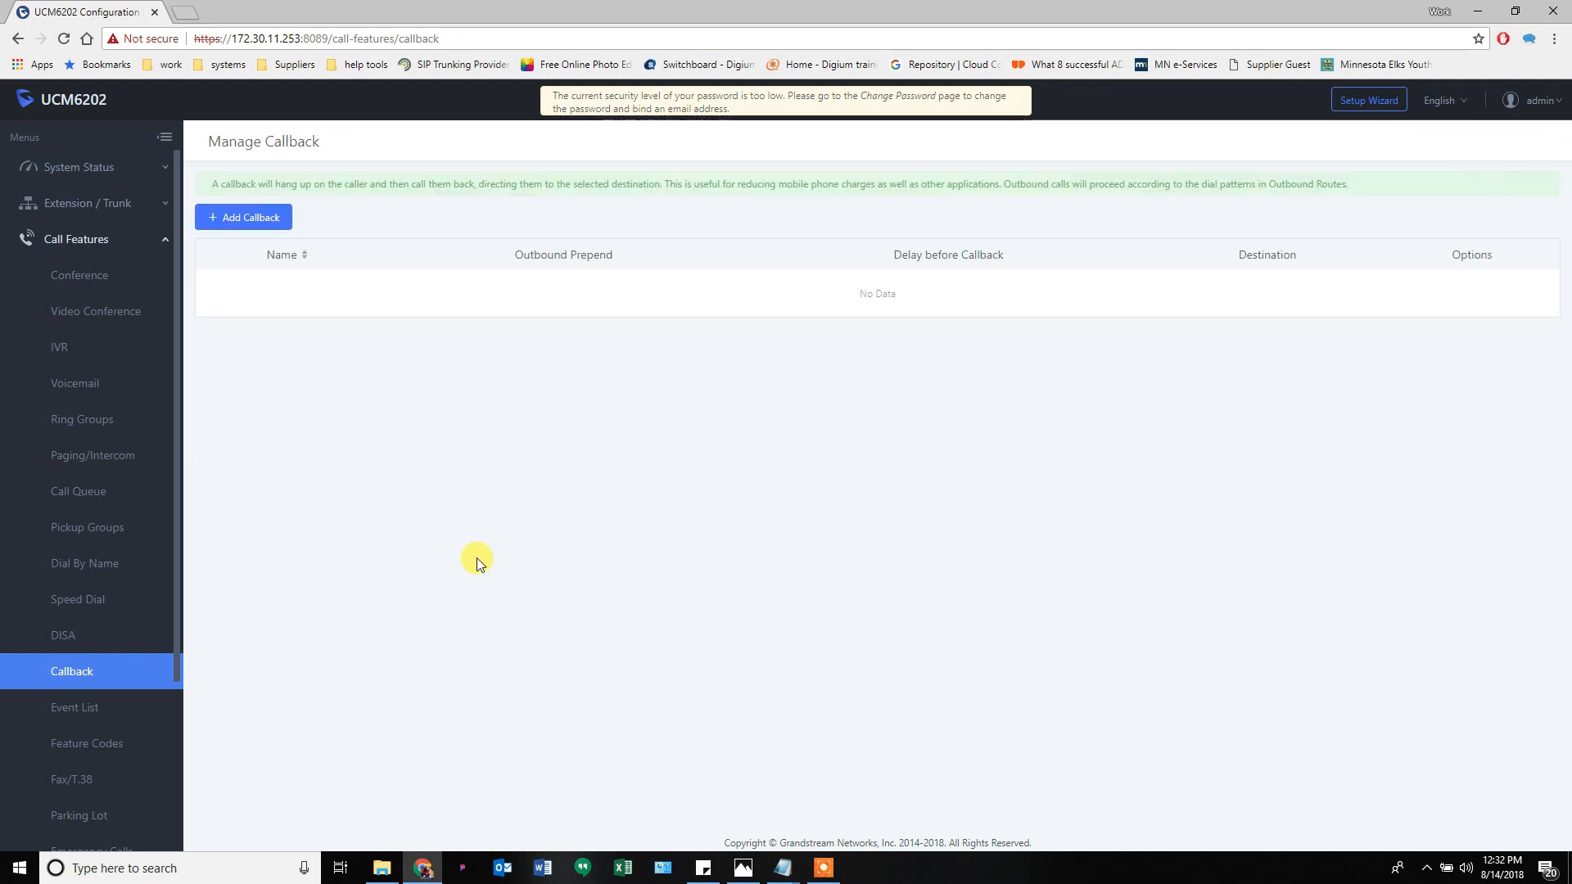
- Open the empty Event List page and preview, then cancel, a new event list form
click(72, 704)
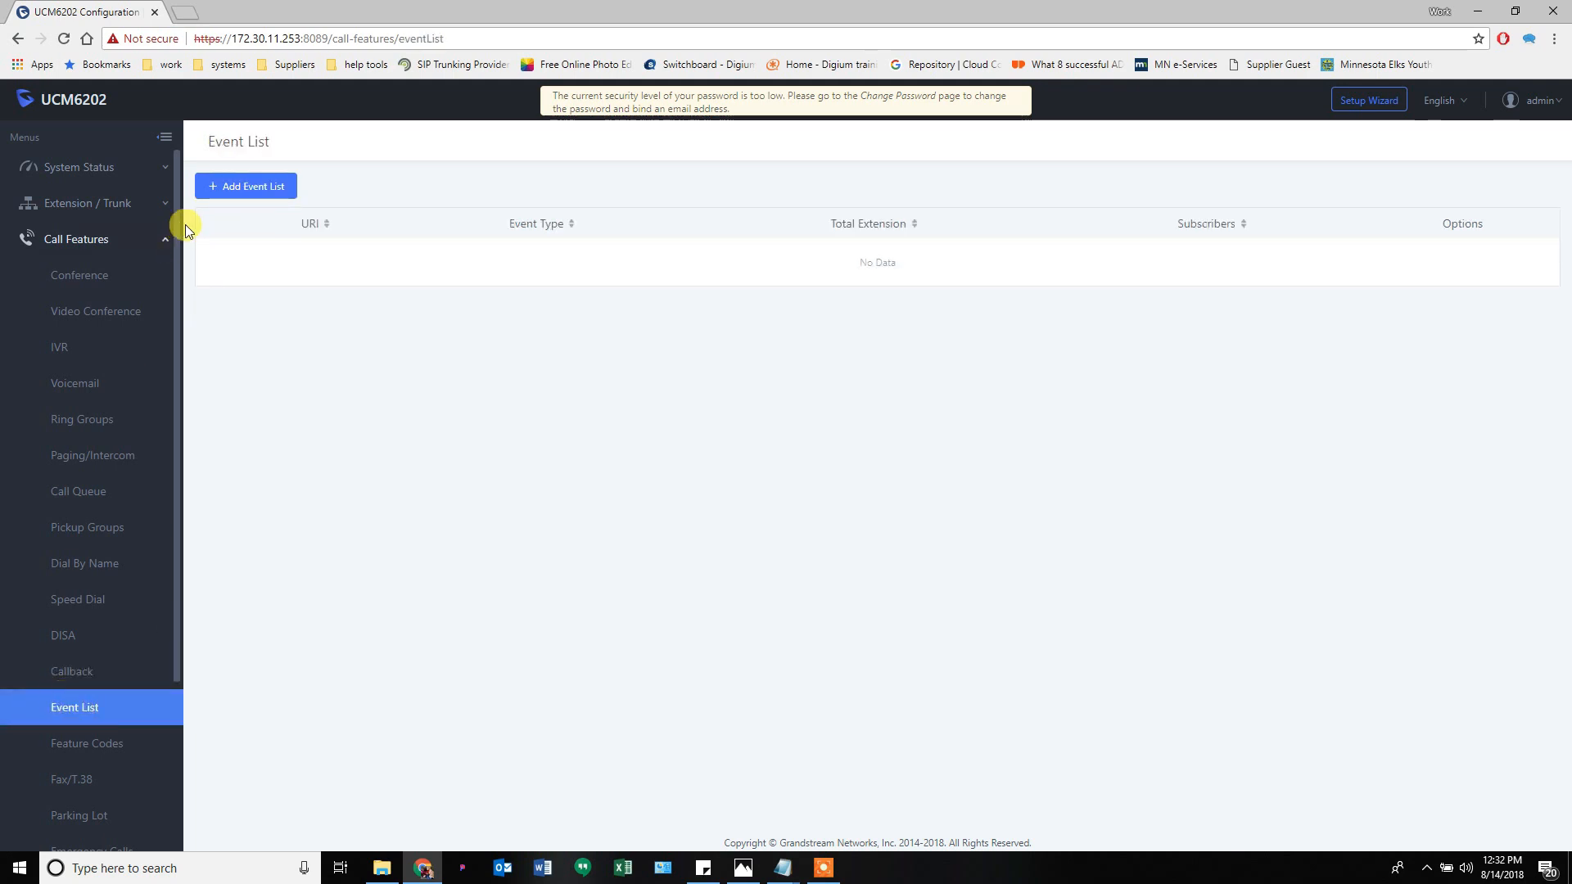
click(247, 195)
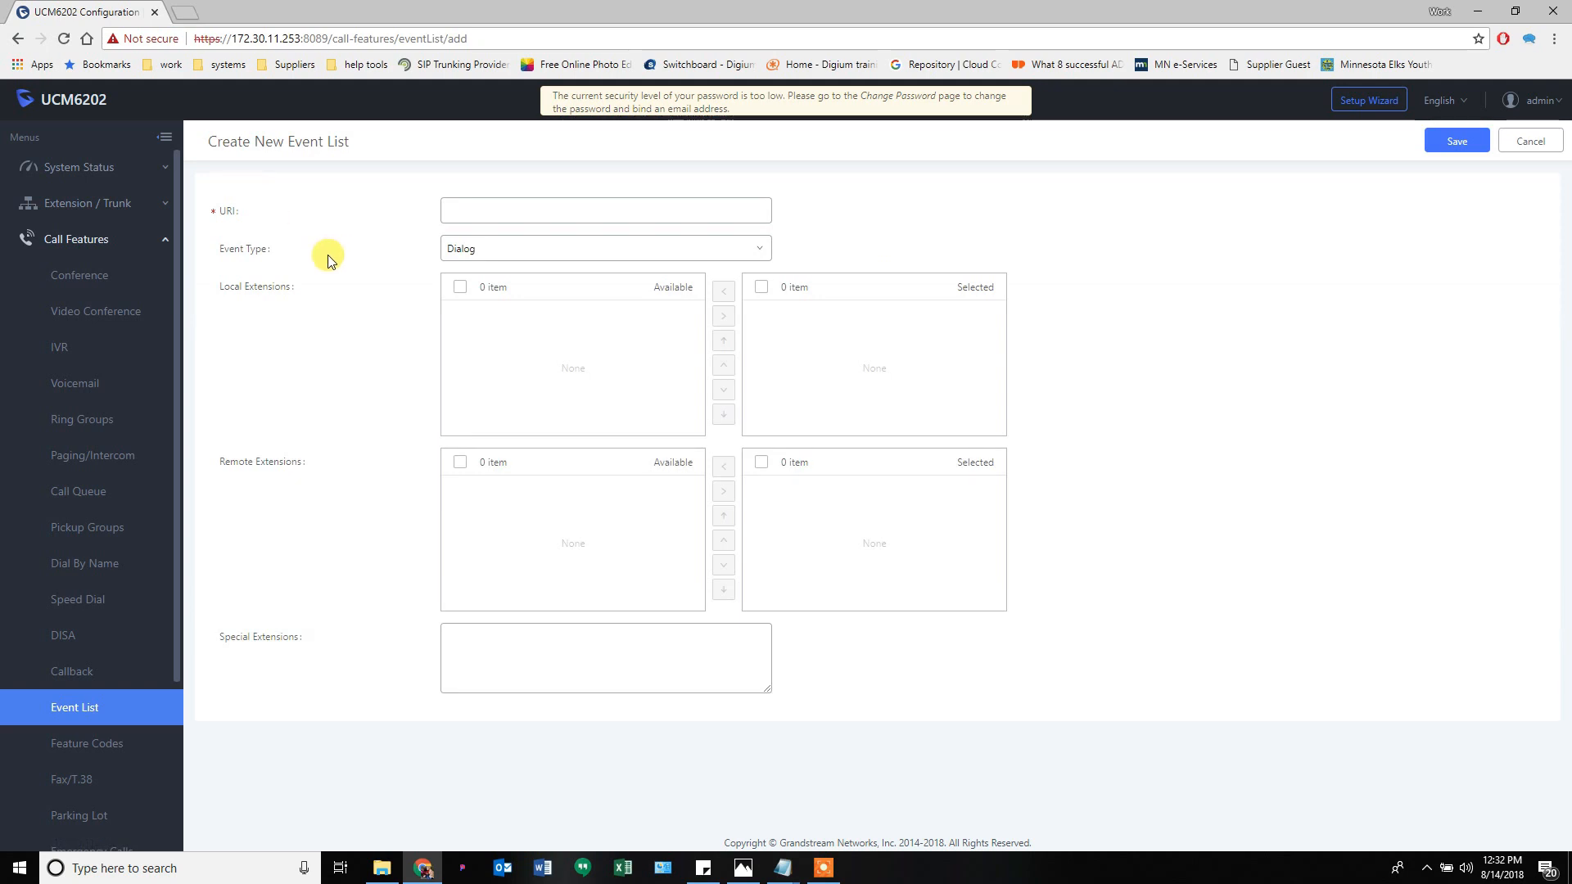
click(1538, 145)
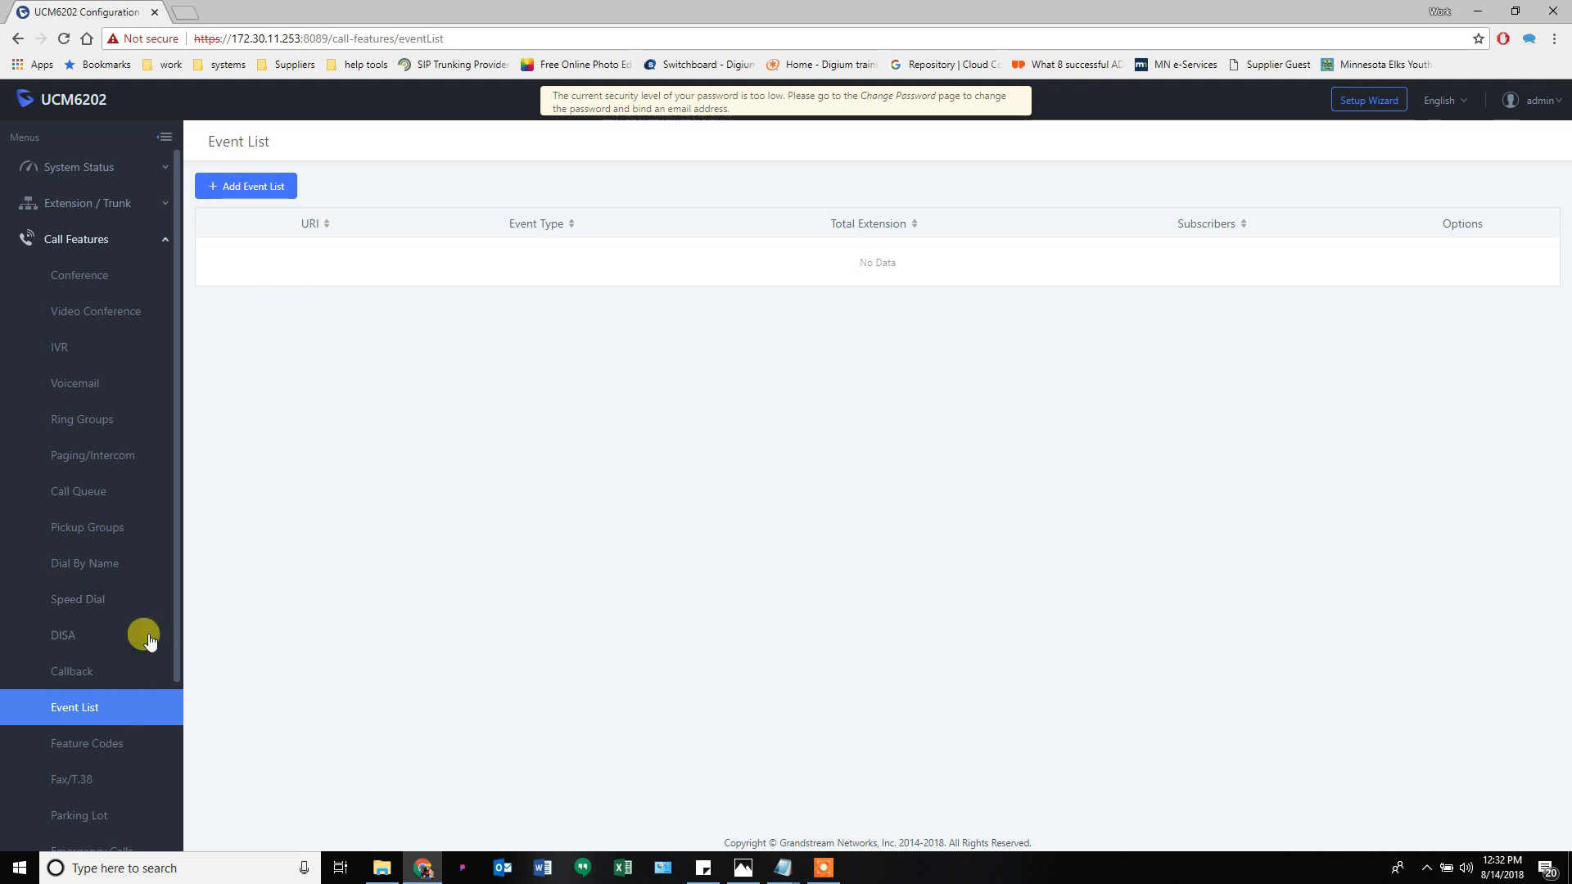
scroll(150, 642, down, 3)
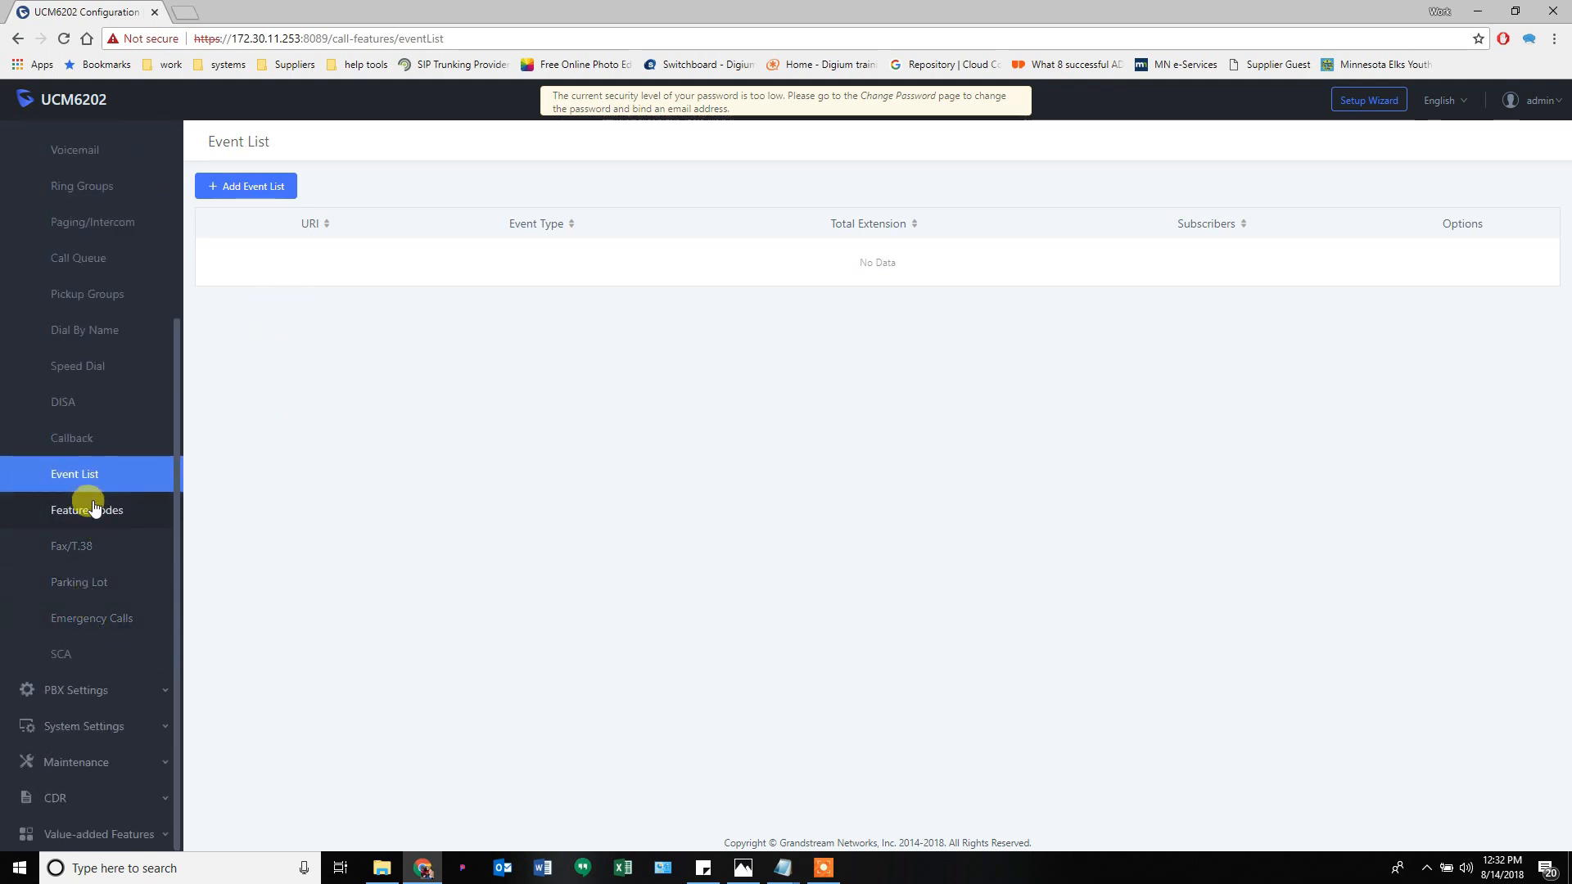
- Inspect the Feature Maps codes (Call Park, Blind Transfer #1, Attended Transfer *2), then the DND/Call Forward and Feature Codes tabs
click(88, 511)
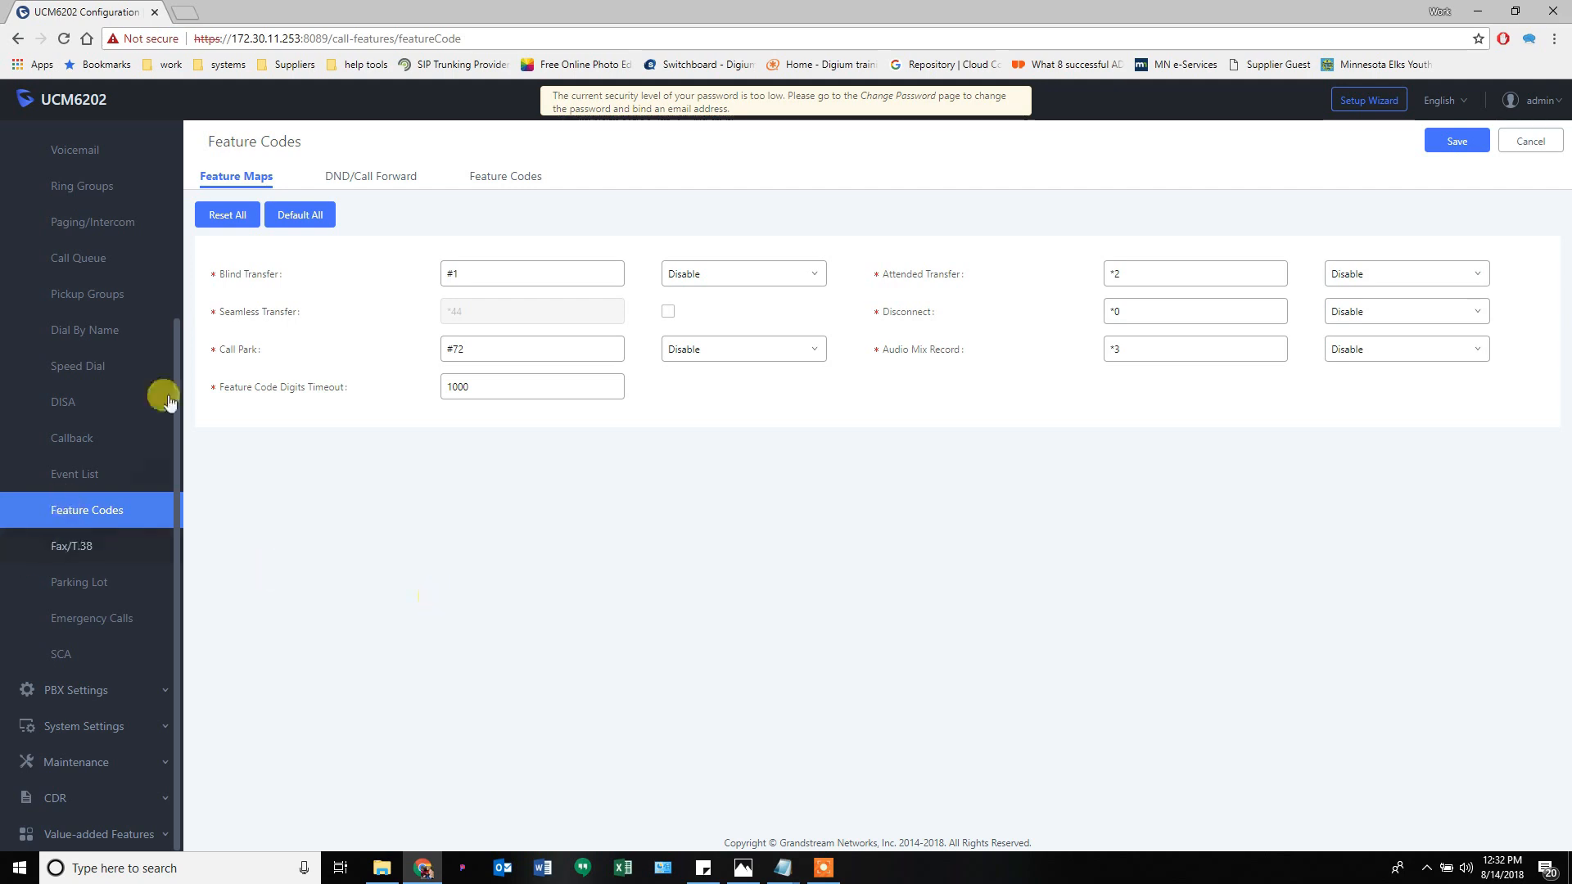
click(480, 361)
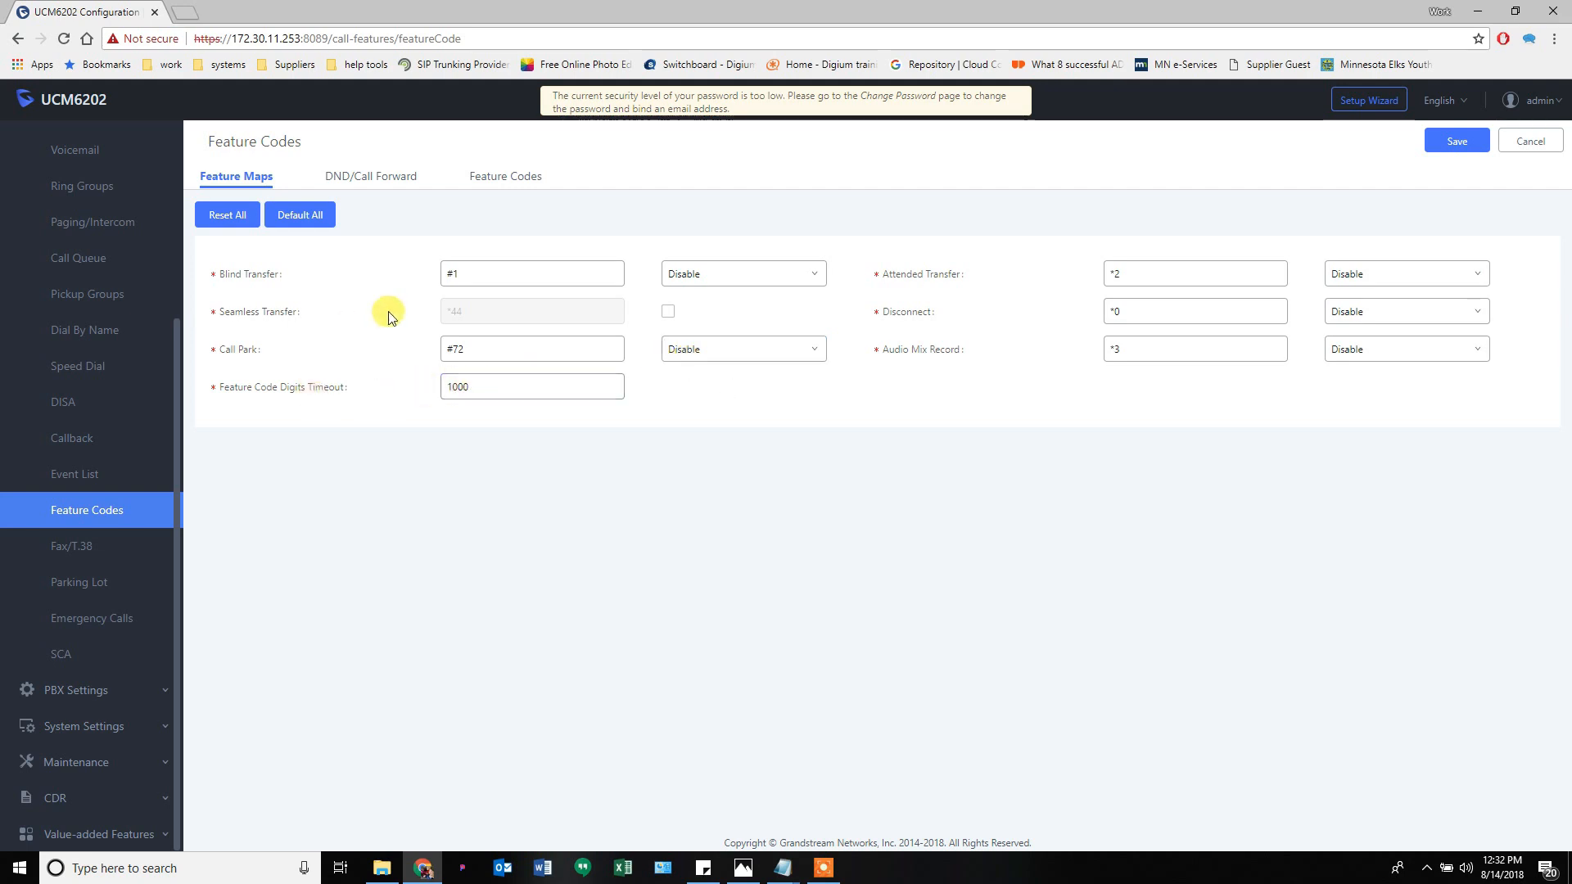
drag(482, 282, 414, 271)
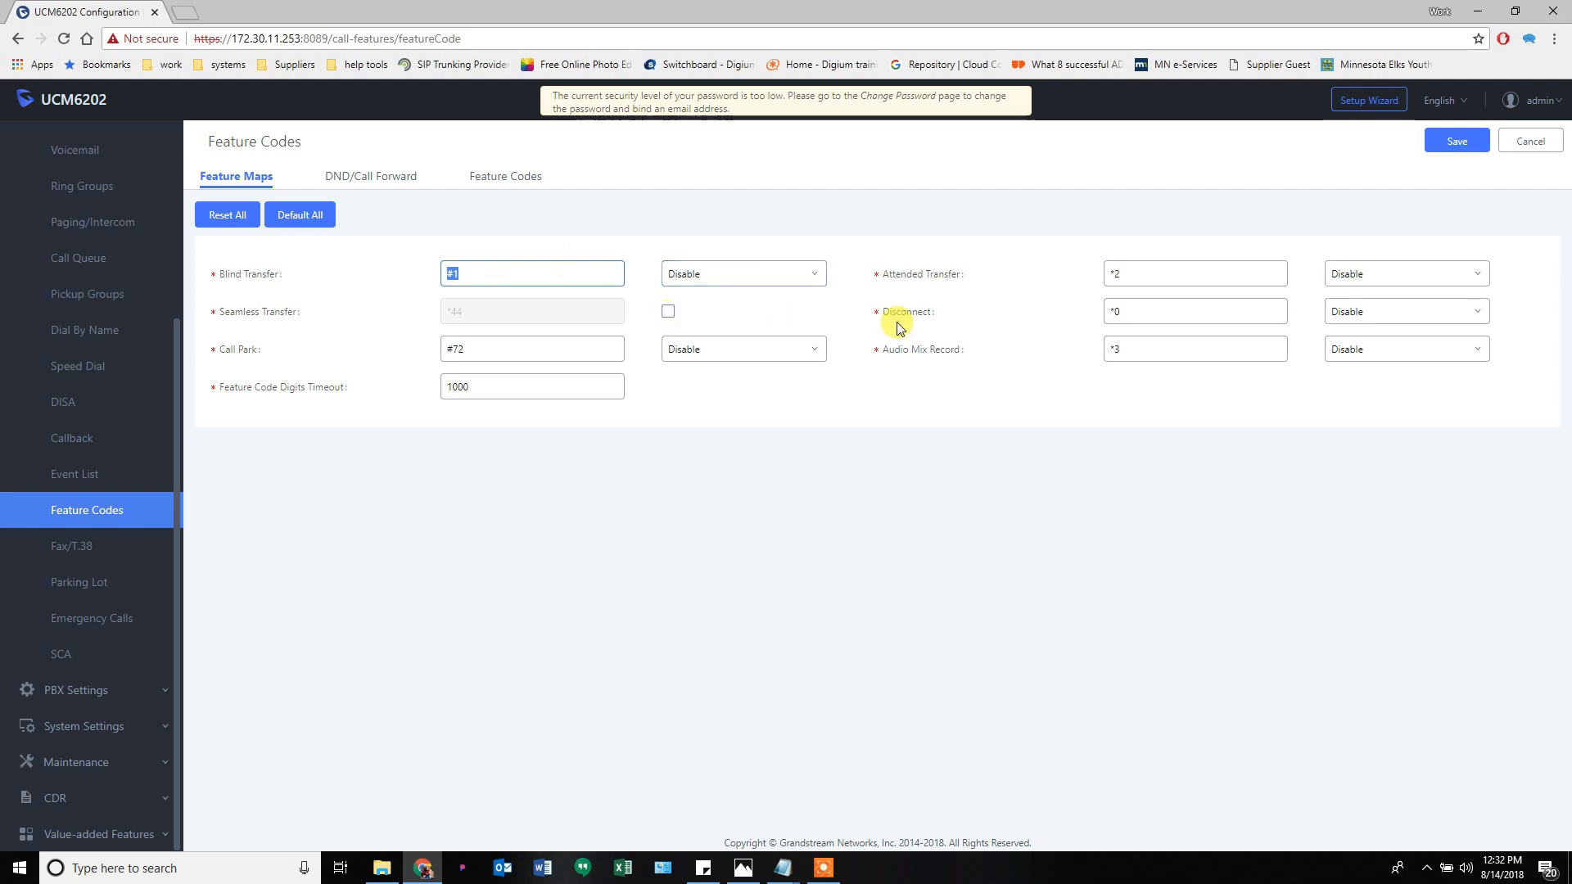
drag(1175, 272, 1062, 278)
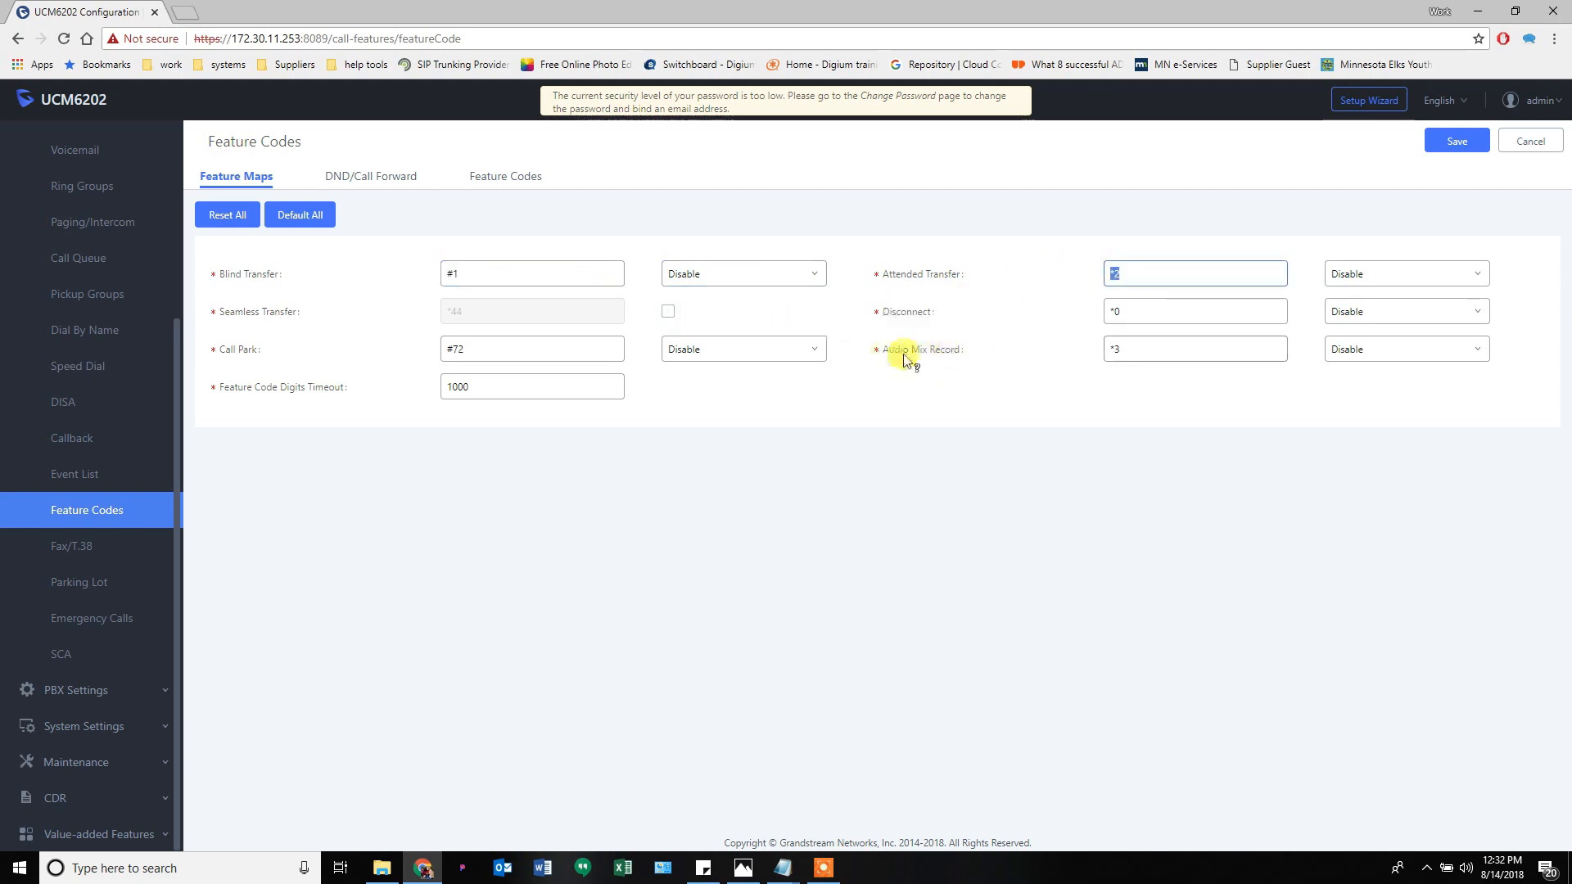
mouse_move(907, 359)
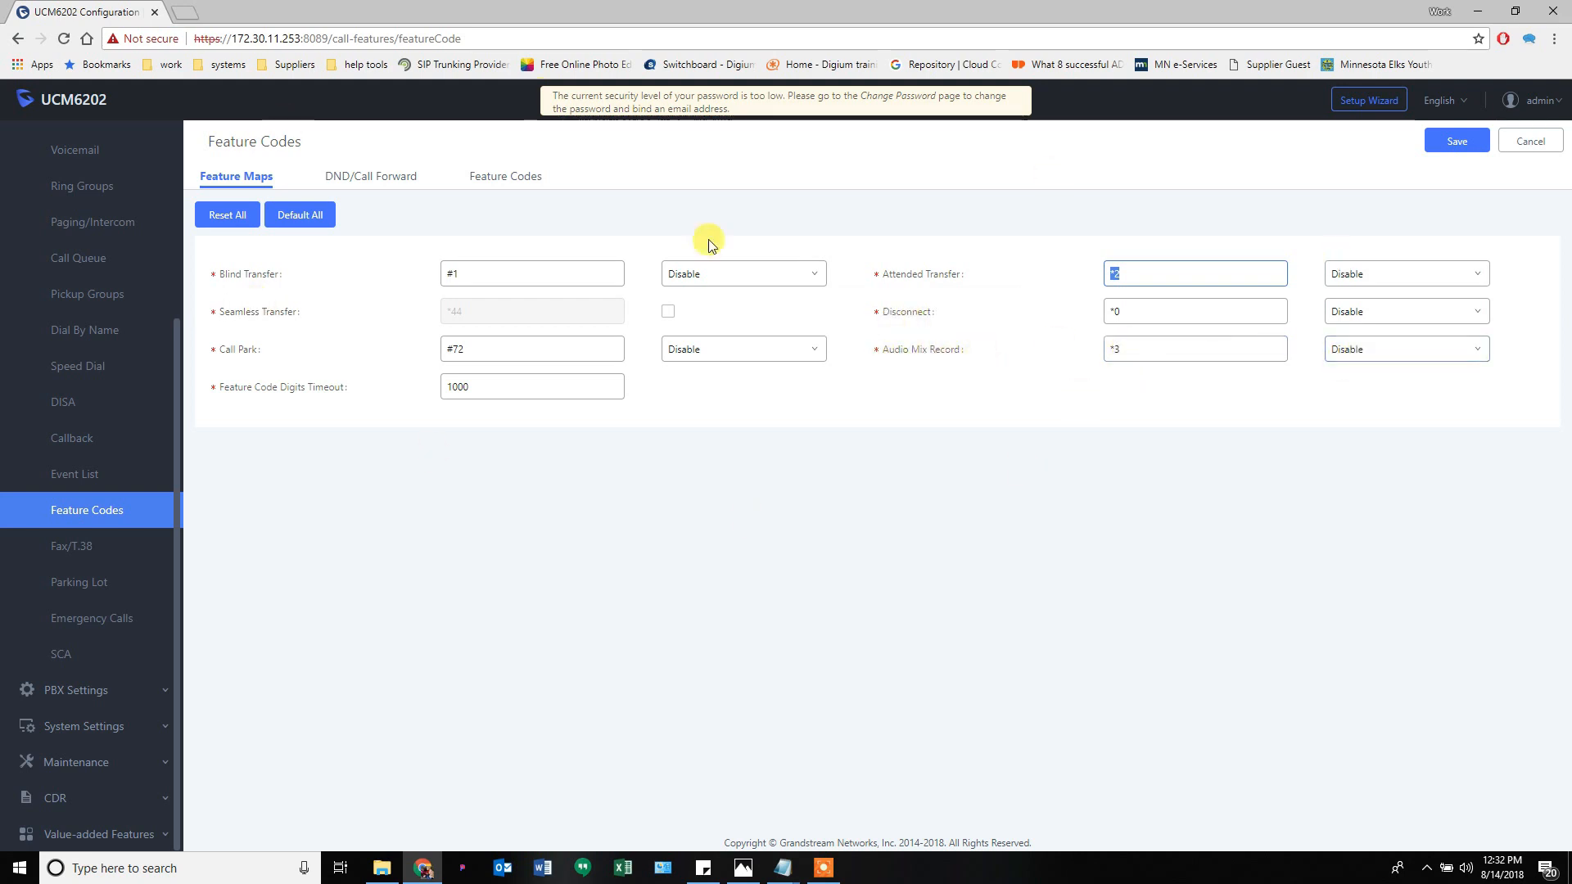
click(370, 176)
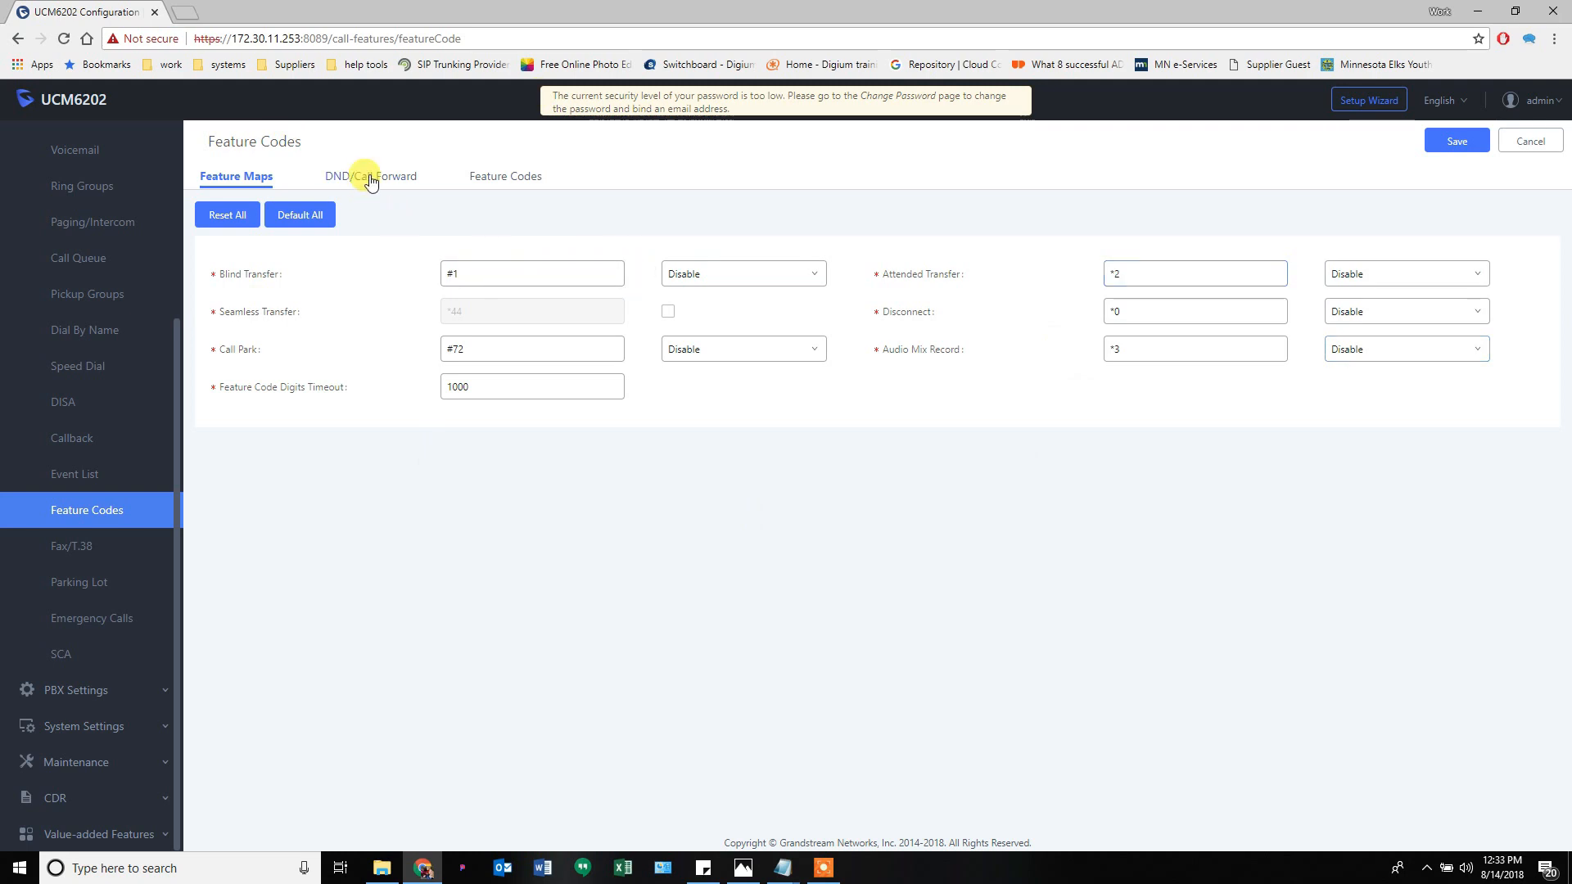
click(505, 185)
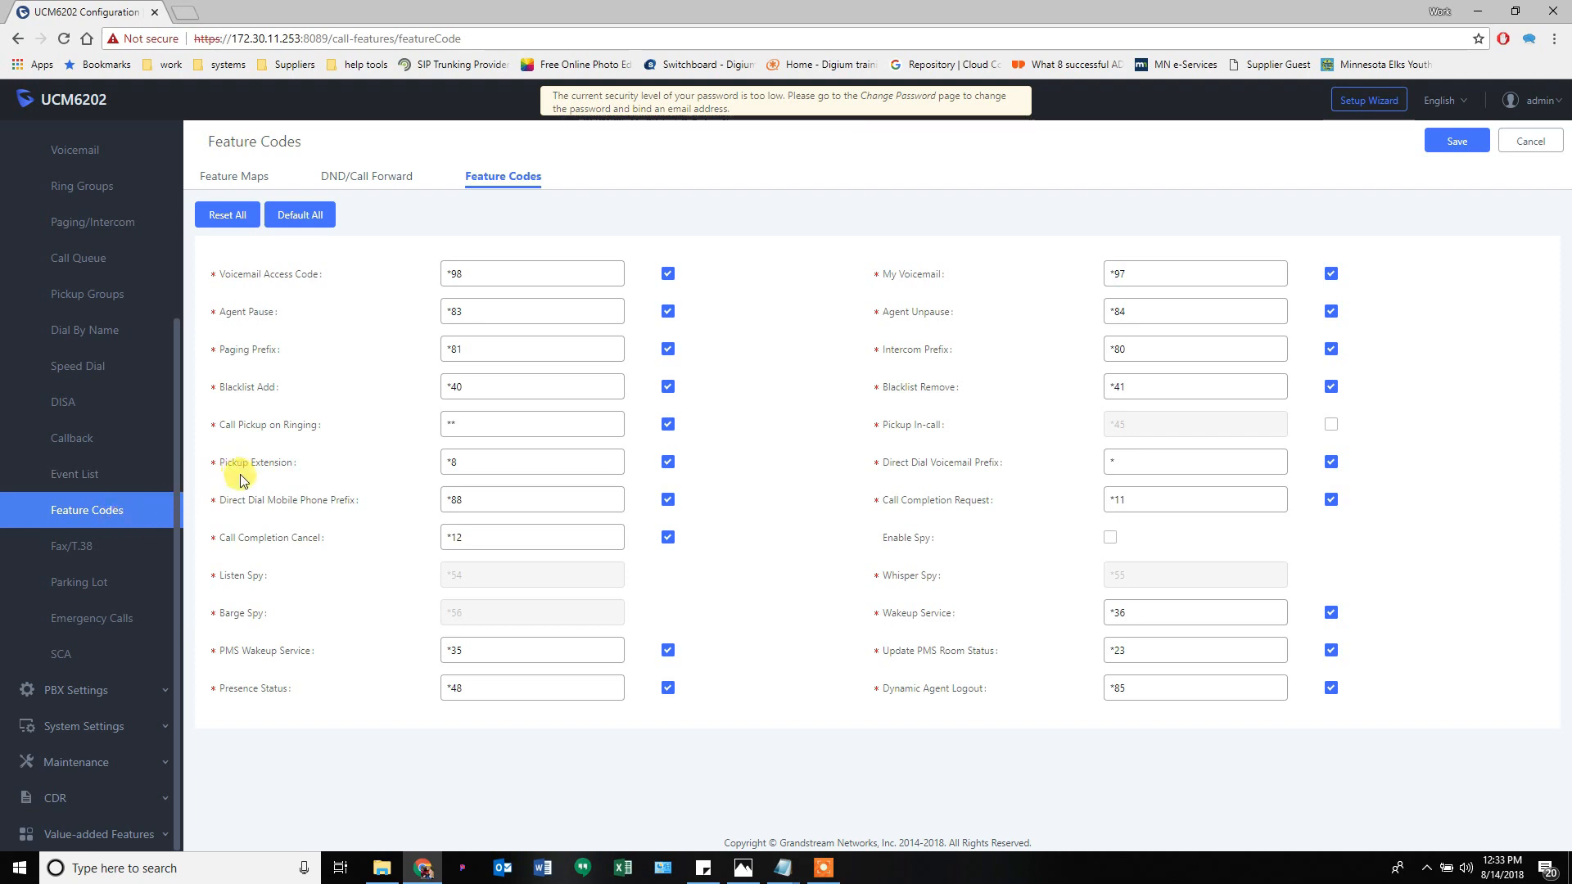
mouse_move(270, 456)
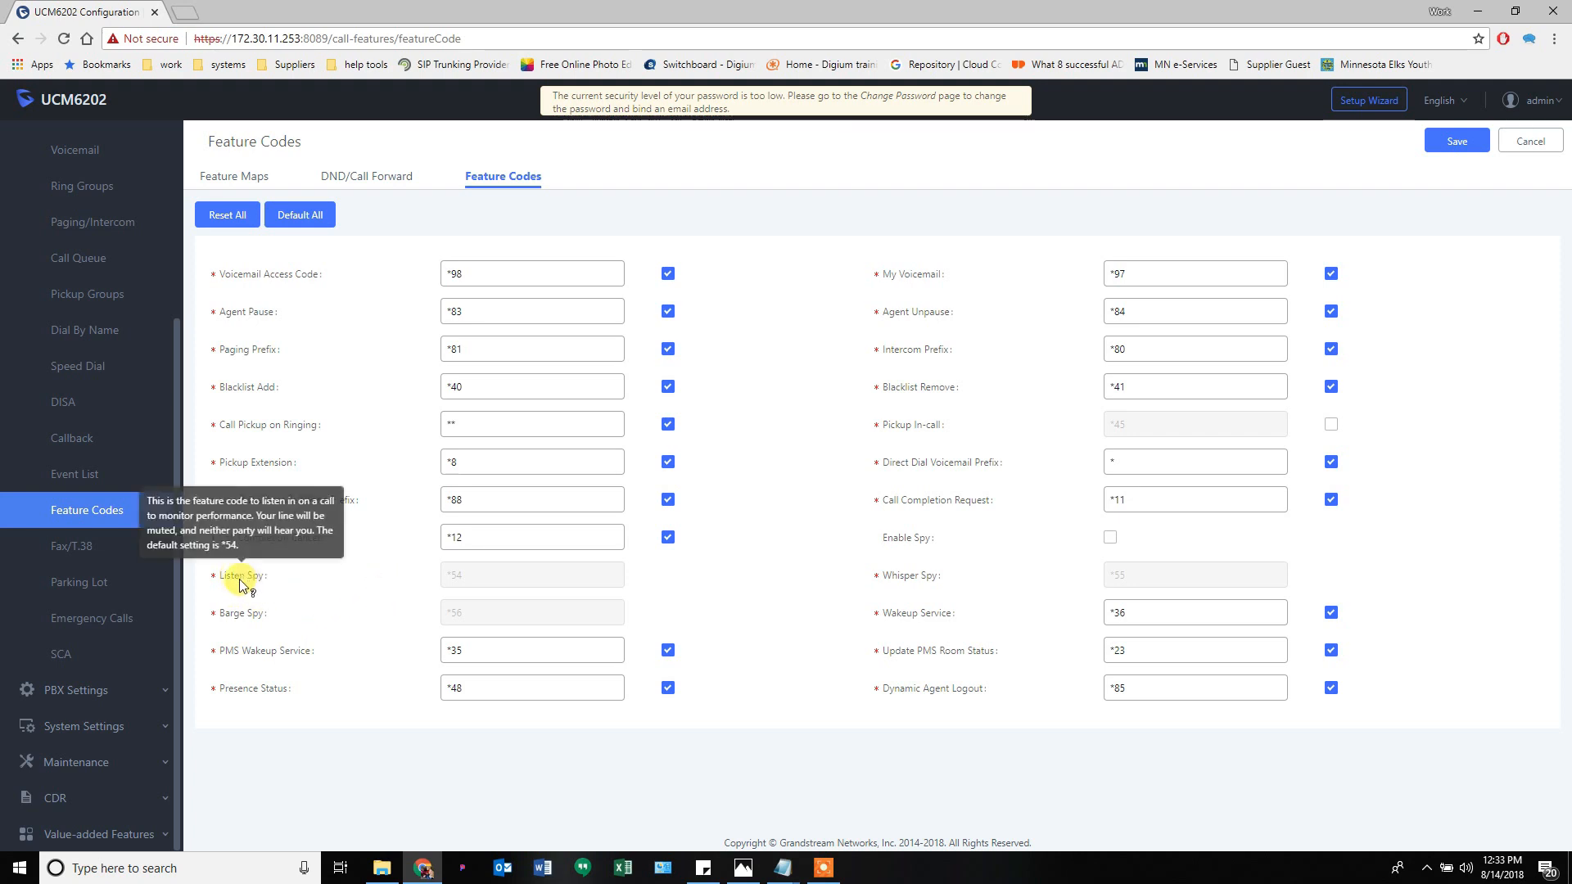
mouse_move(920, 583)
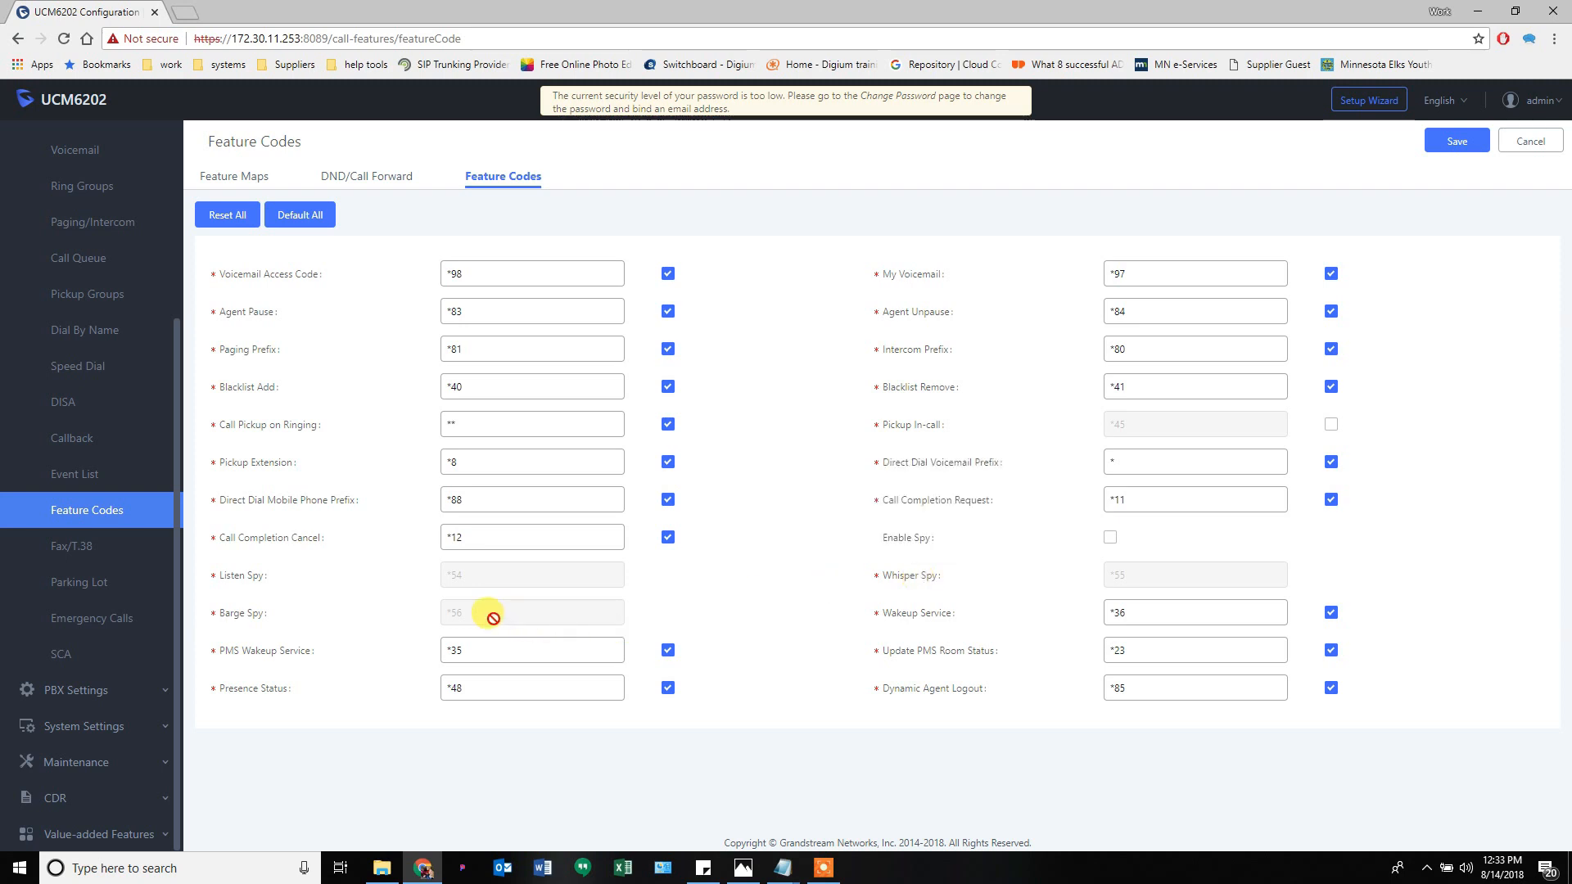
mouse_move(927, 544)
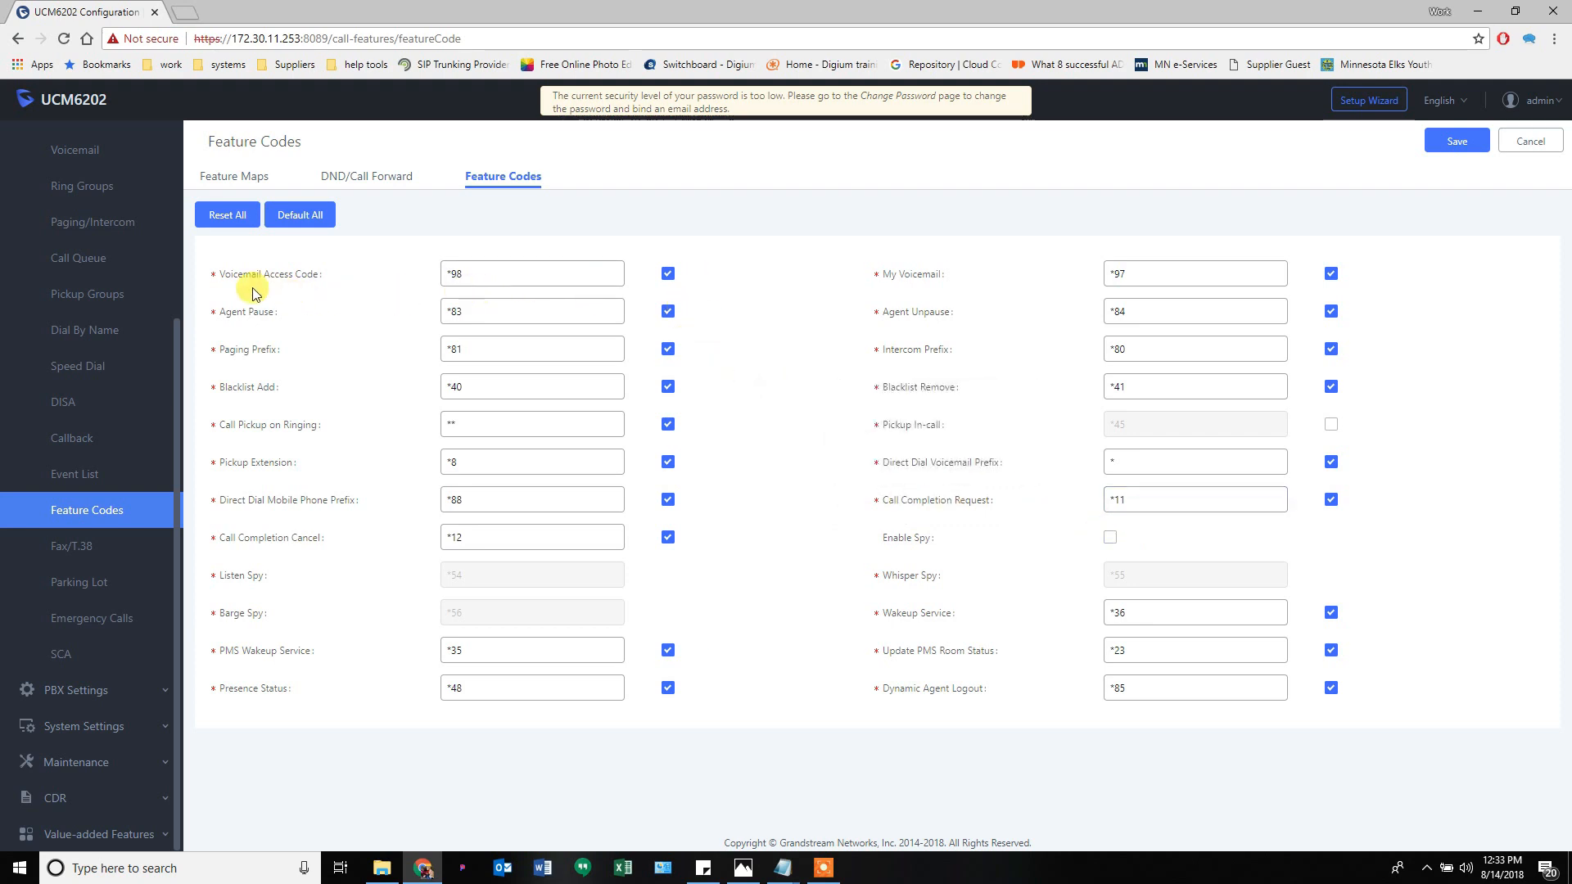
click(458, 275)
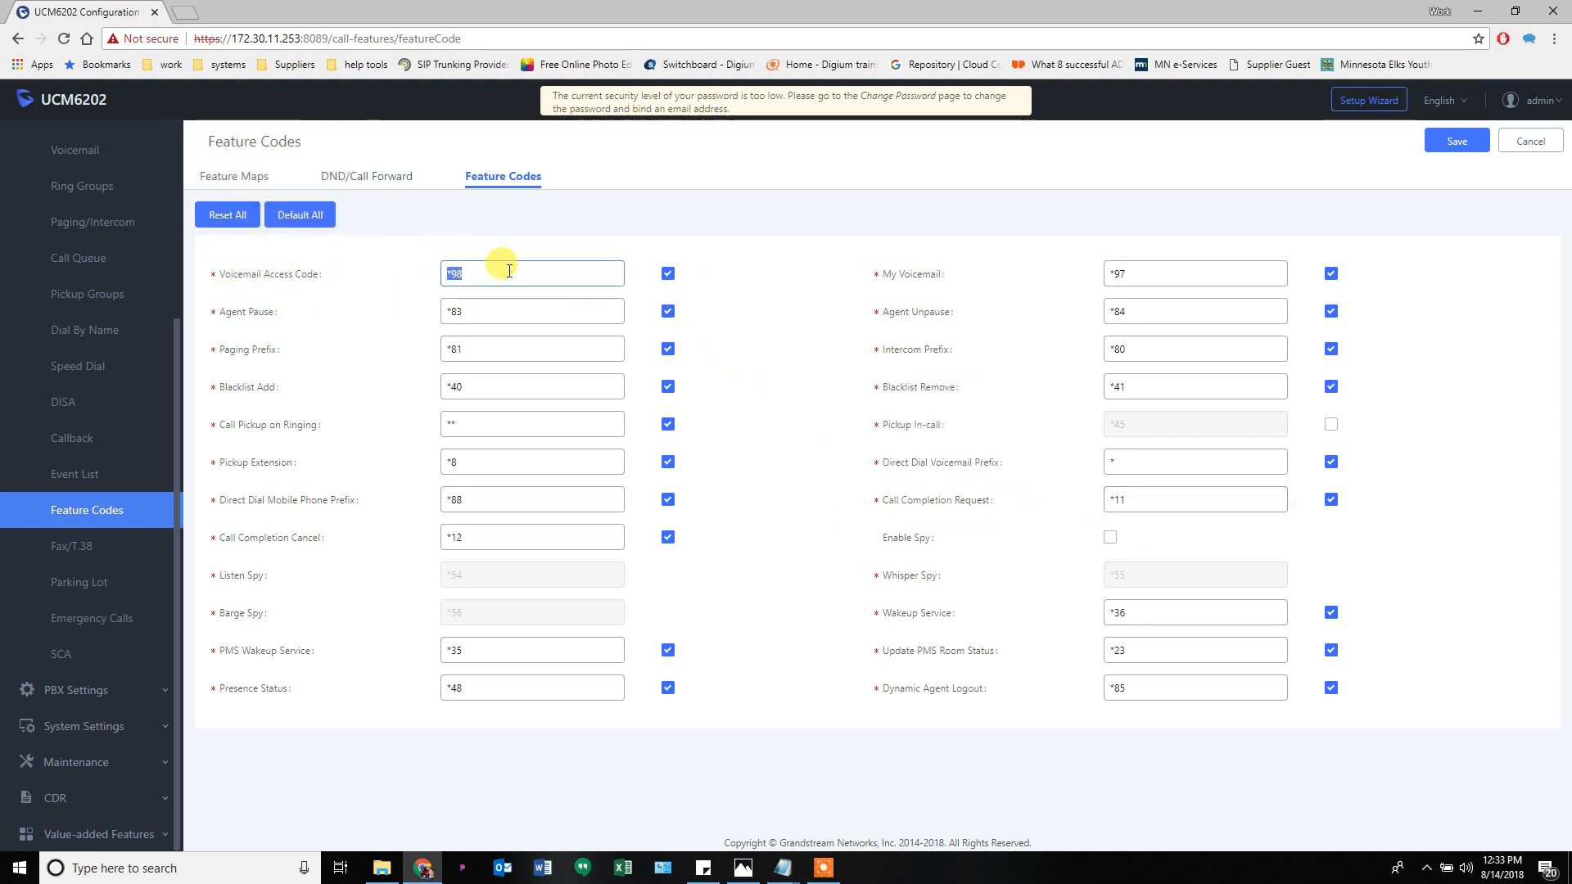
click(1140, 275)
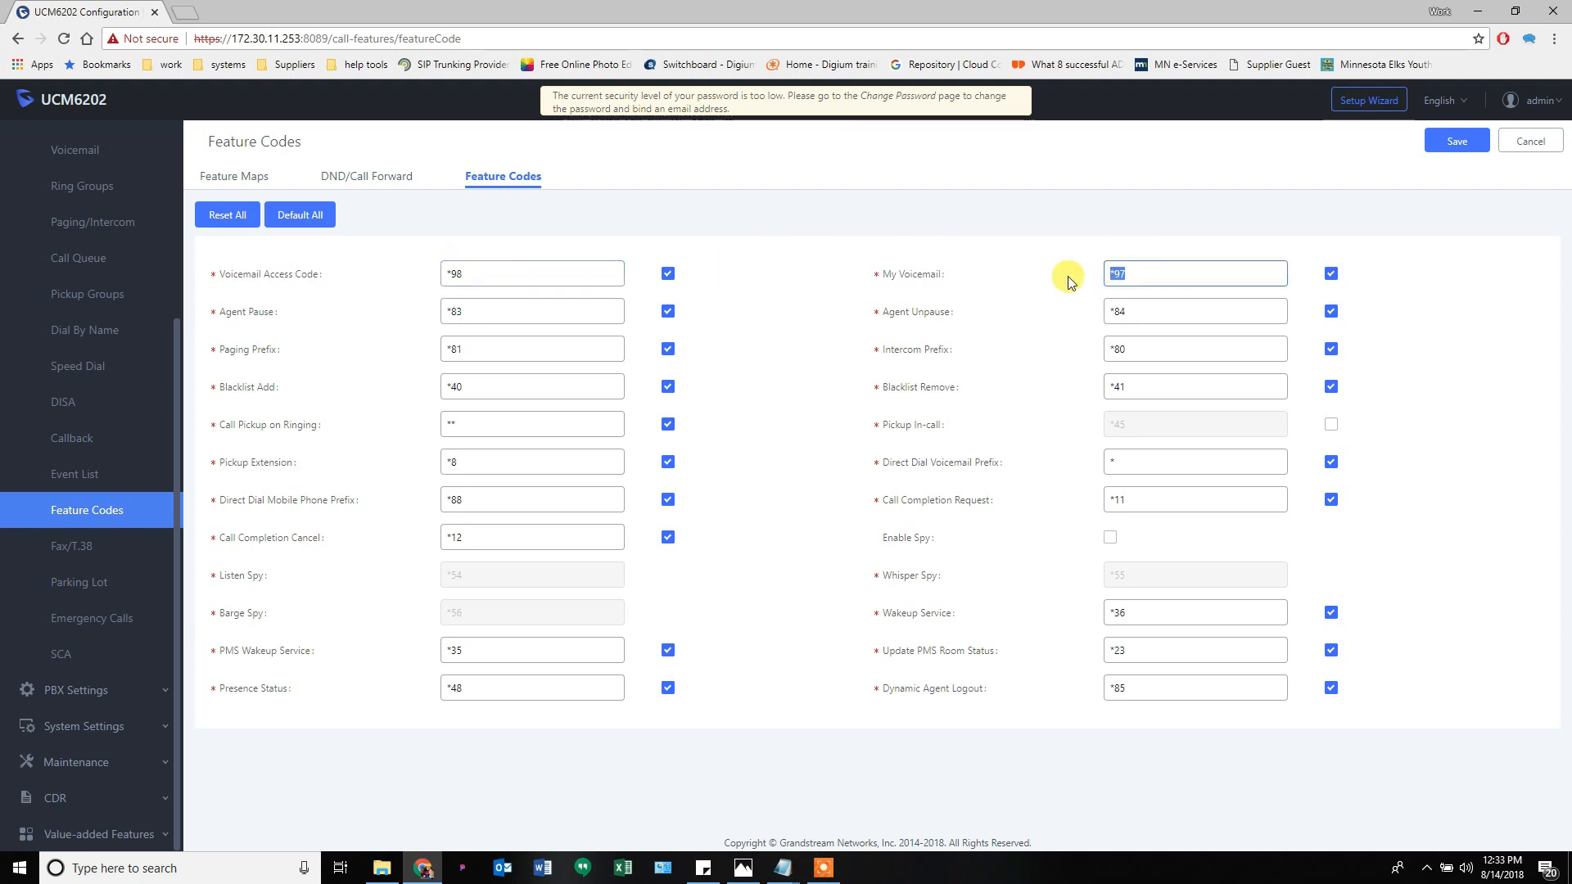
click(928, 310)
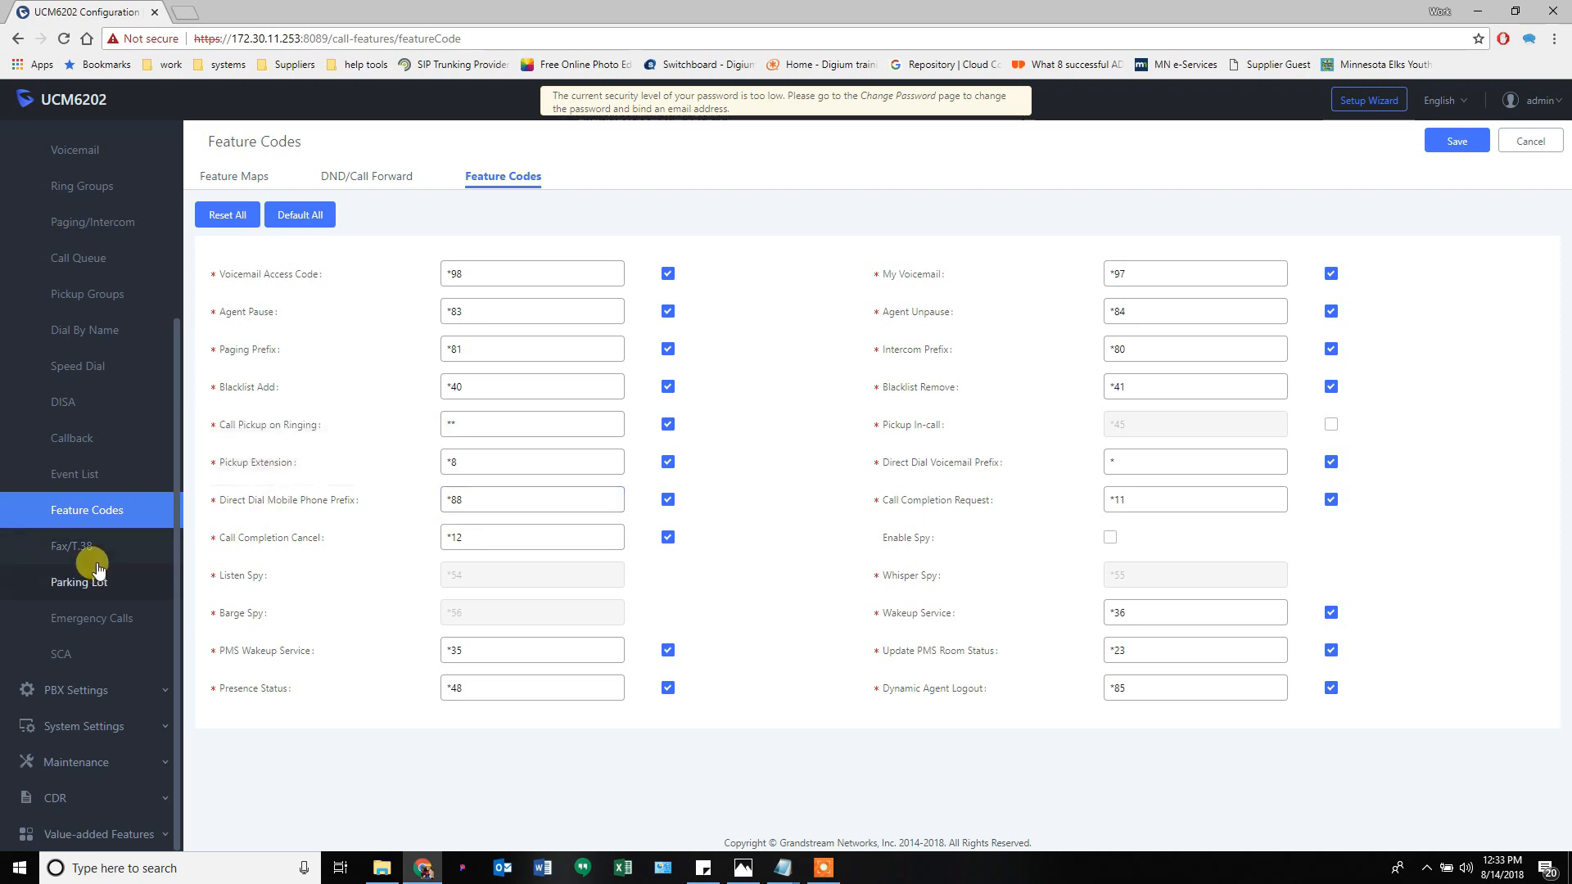
- On the Fax/T.38 page, start a new fax extension 7200, filling its number and name fields
click(79, 547)
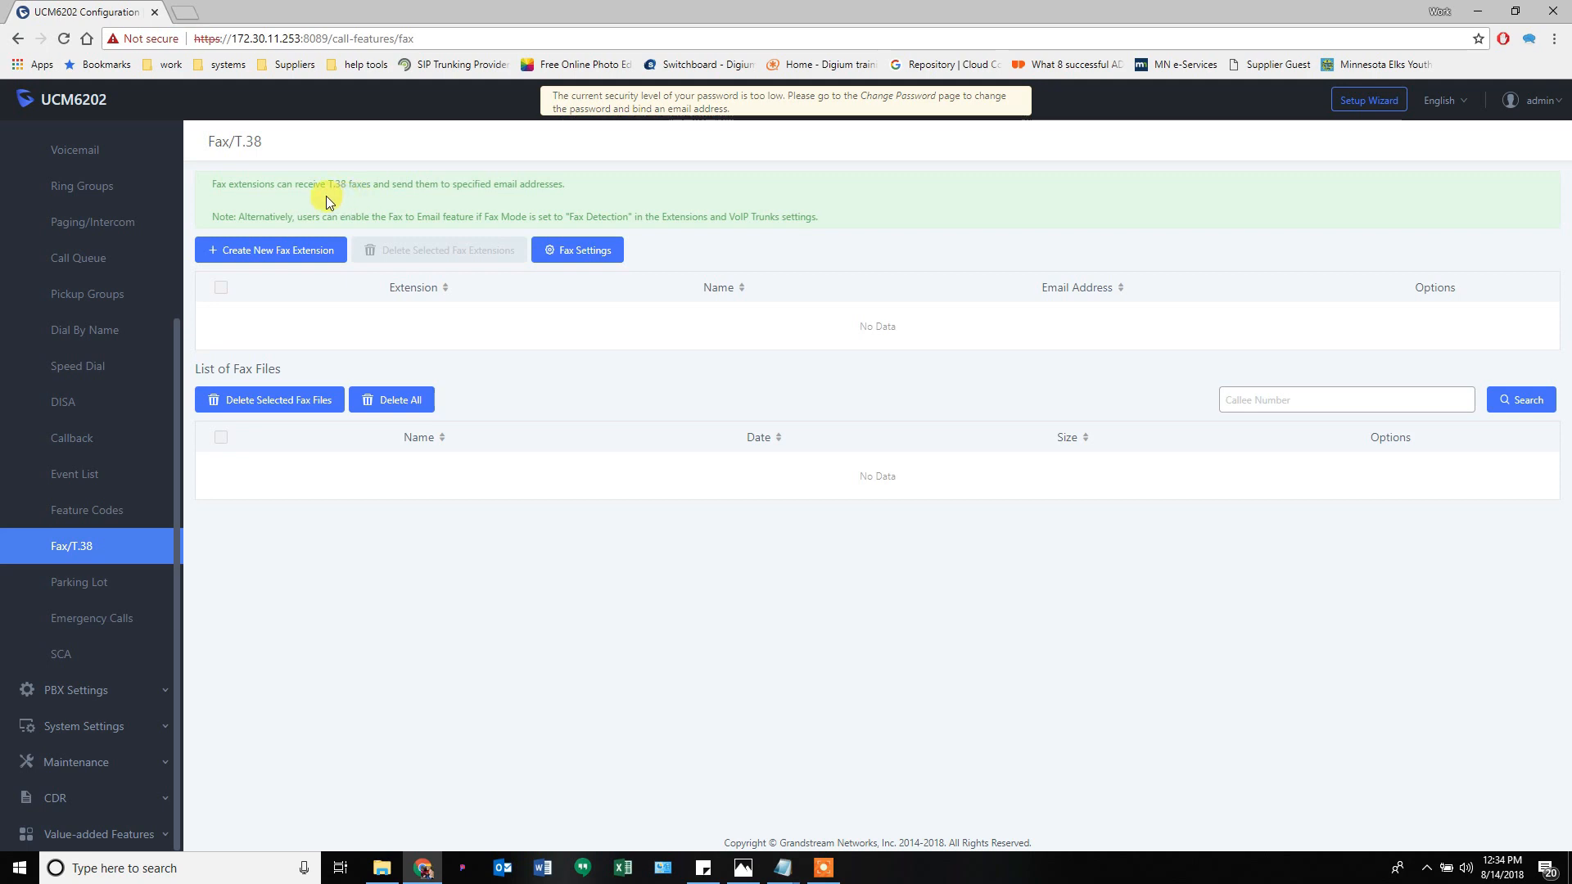
click(251, 257)
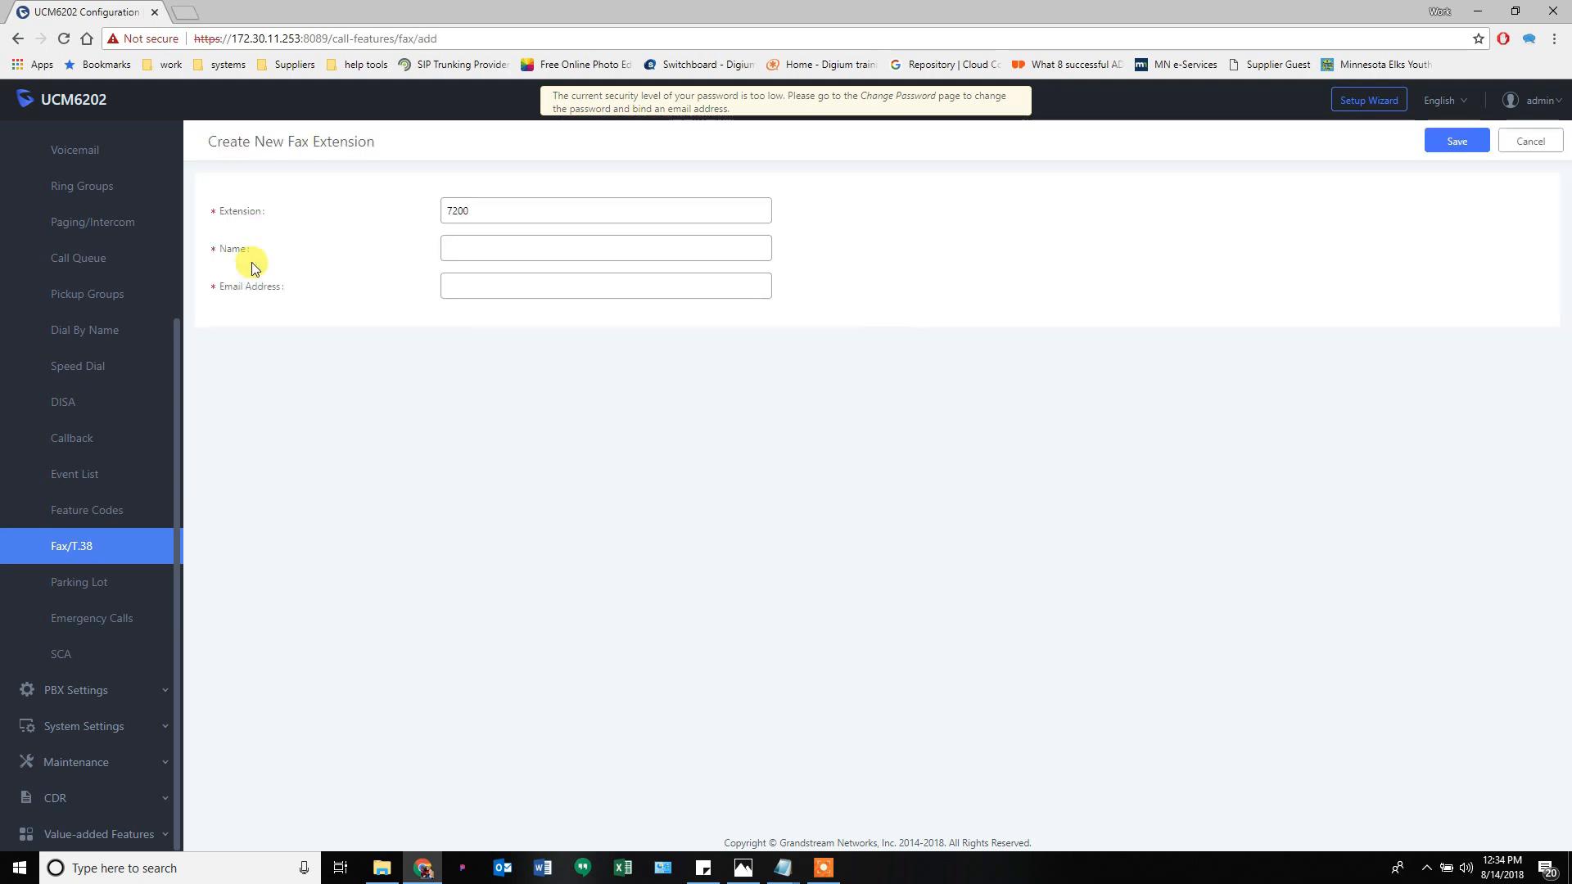
click(477, 240)
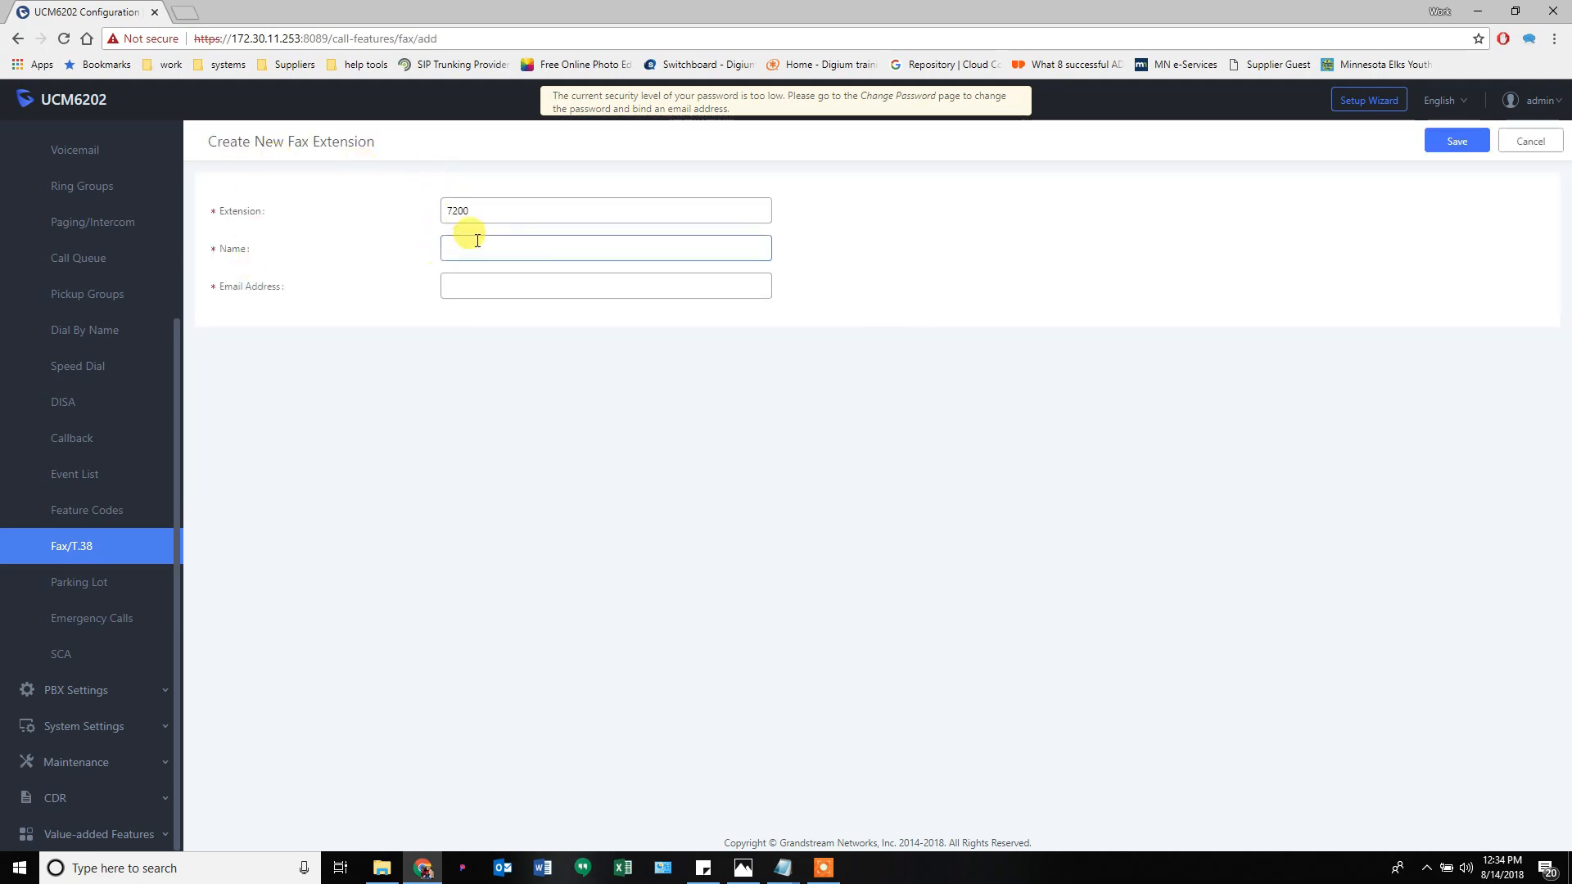
click(477, 216)
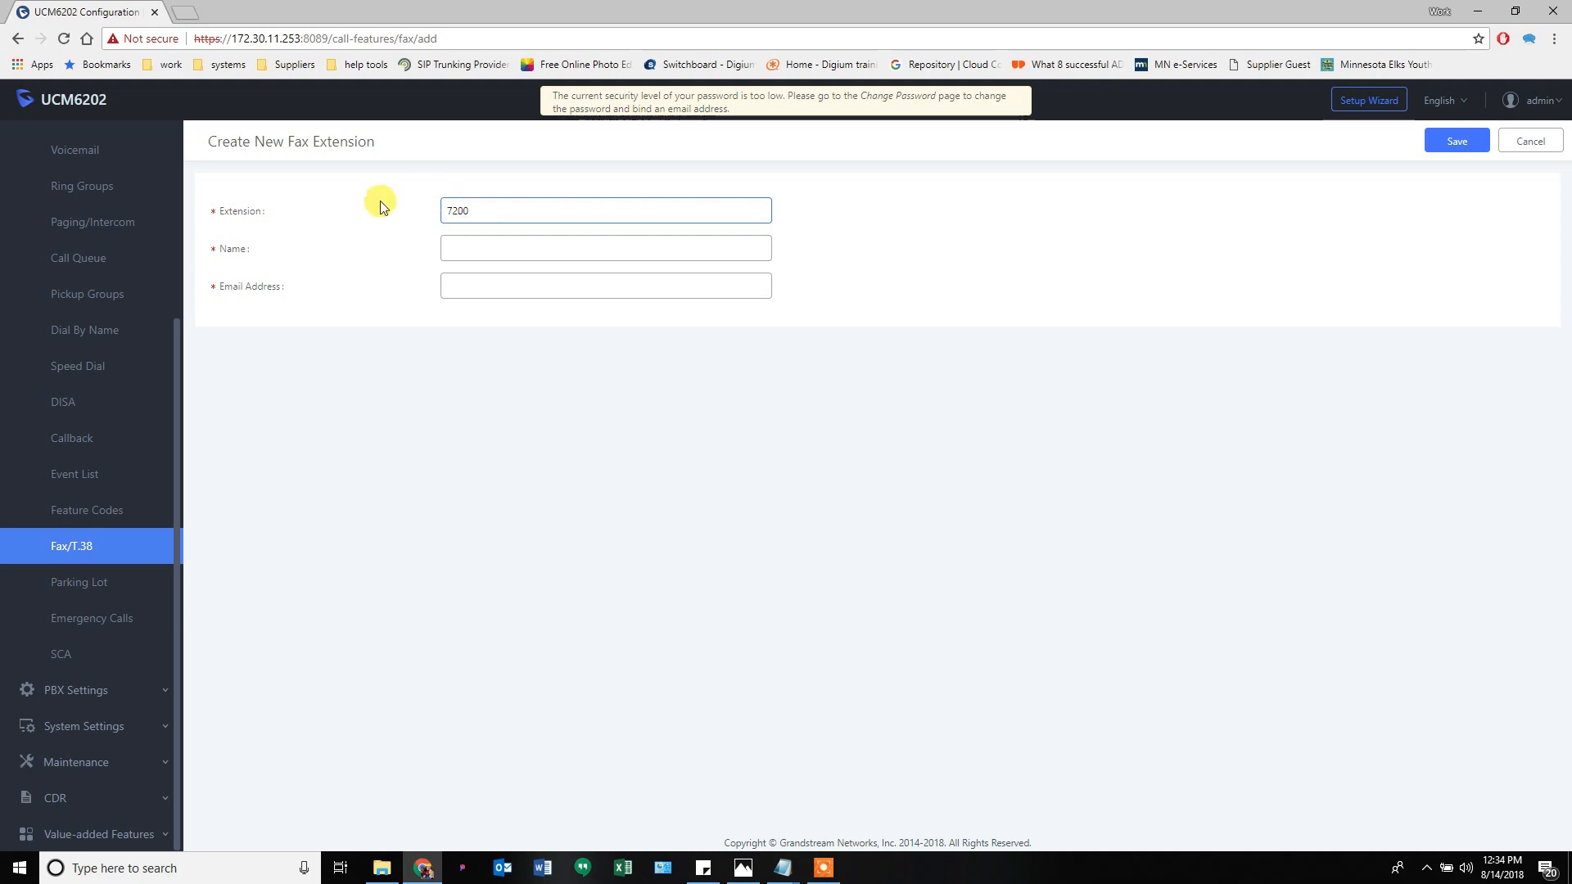
click(466, 242)
- Discard the unfinished fax extension and view Fax Settings (error correction, 14400/2400 rates, queue length 6)
click(458, 280)
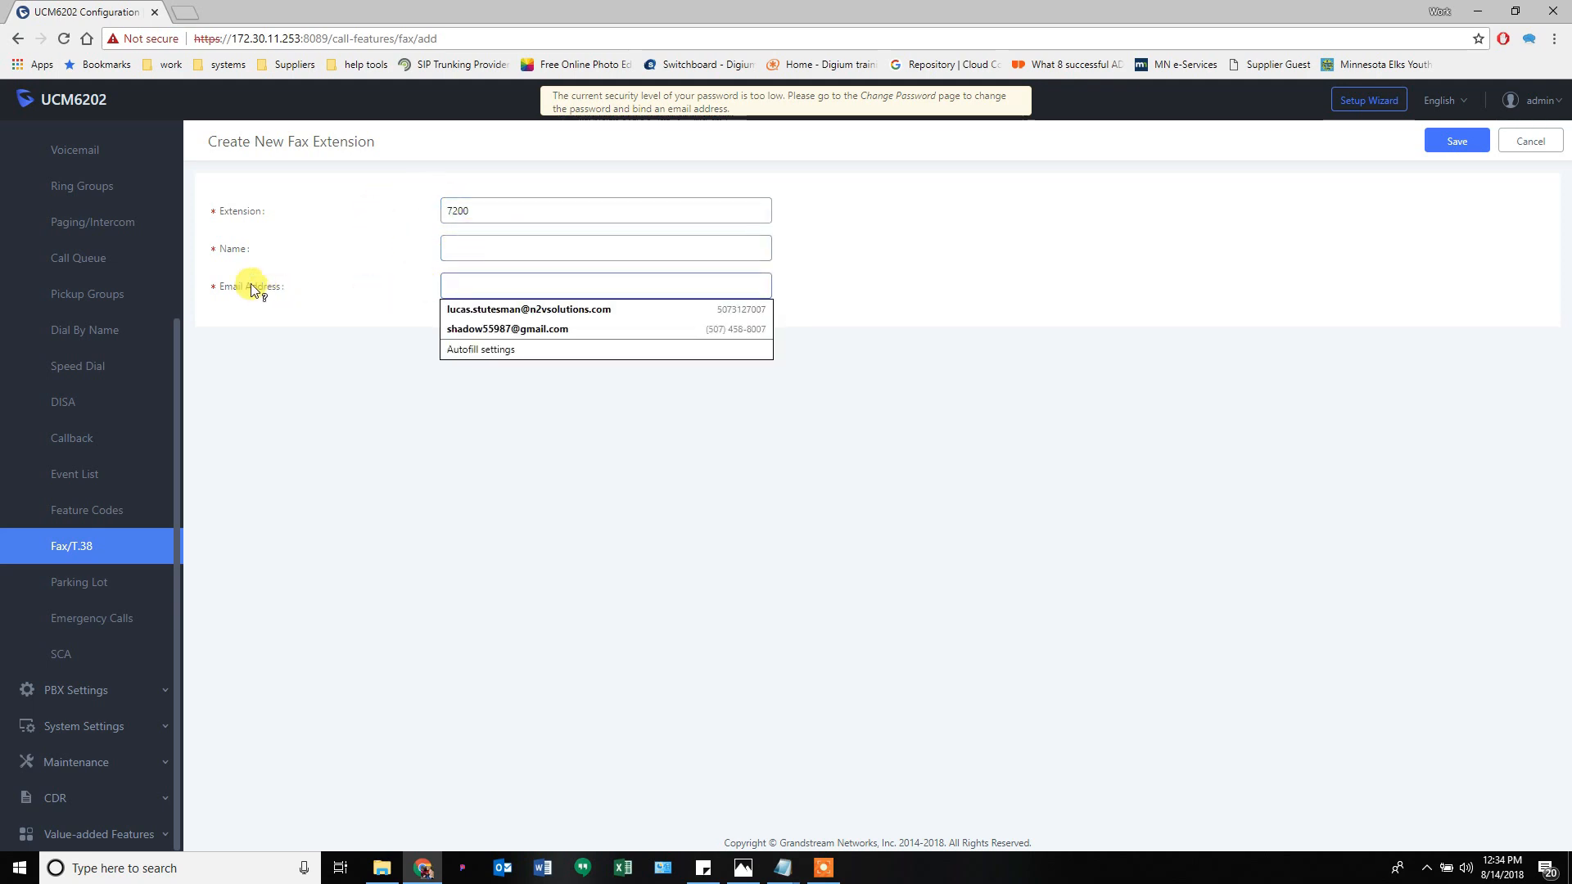
mouse_move(228, 290)
click(273, 315)
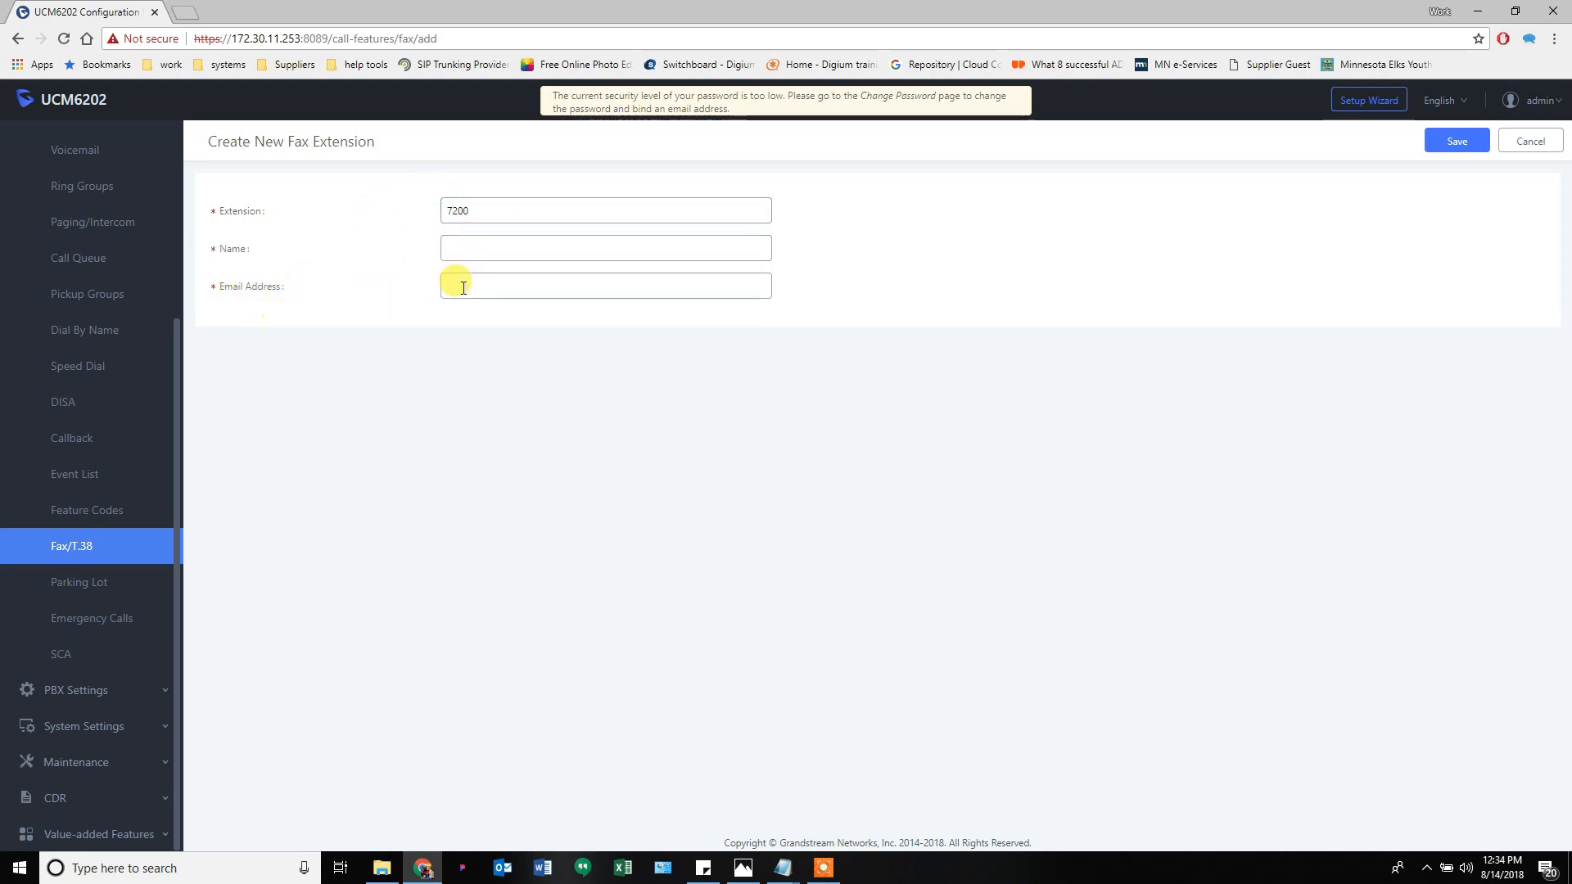
click(1528, 141)
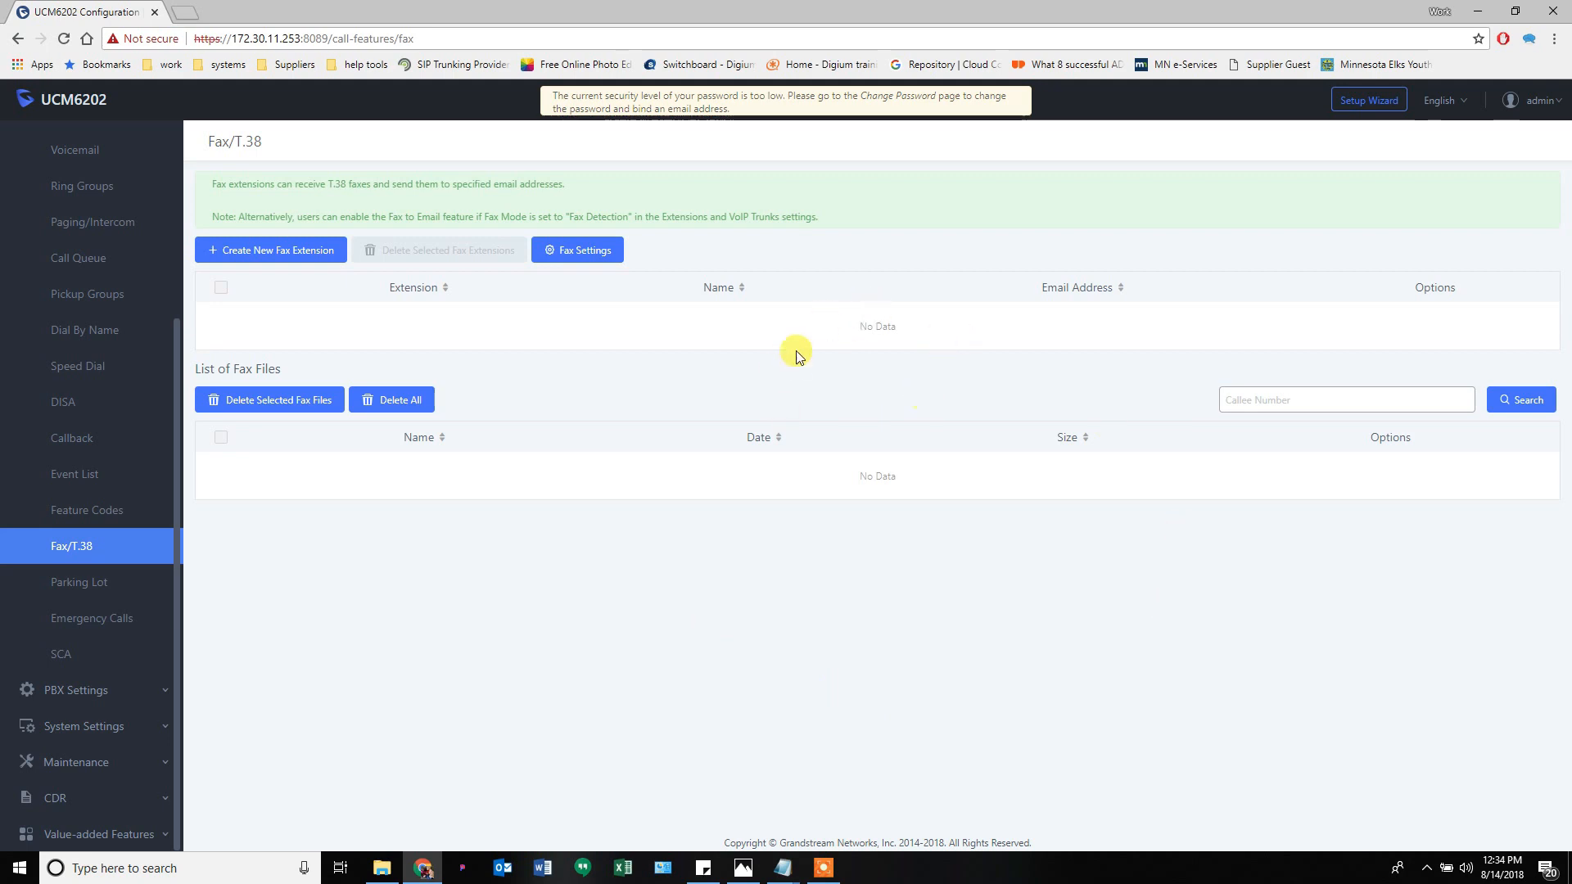
click(609, 263)
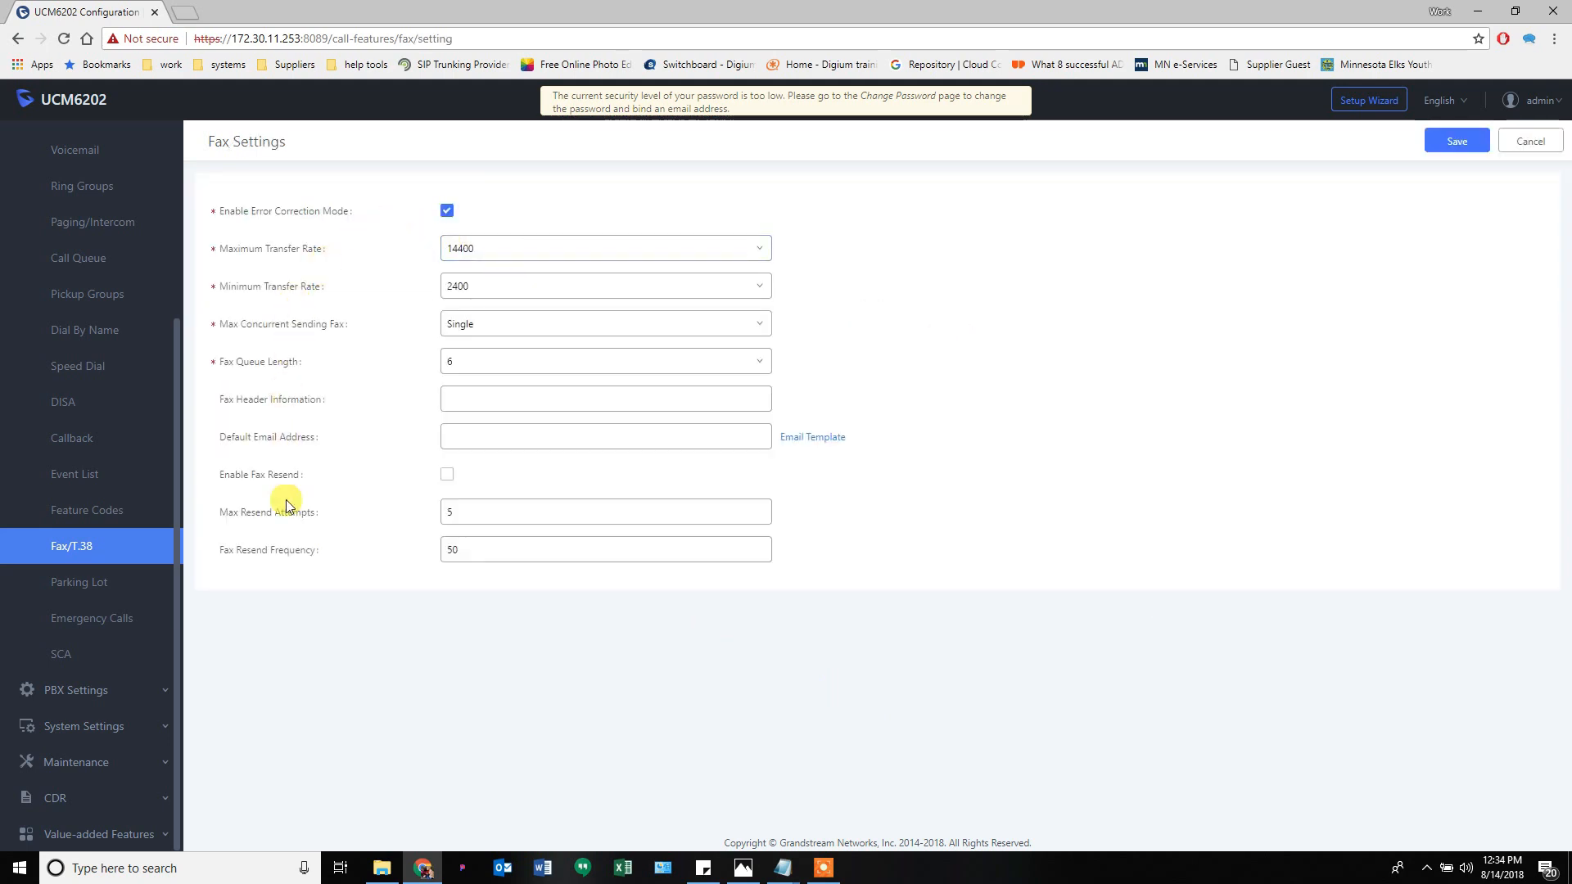
click(1512, 147)
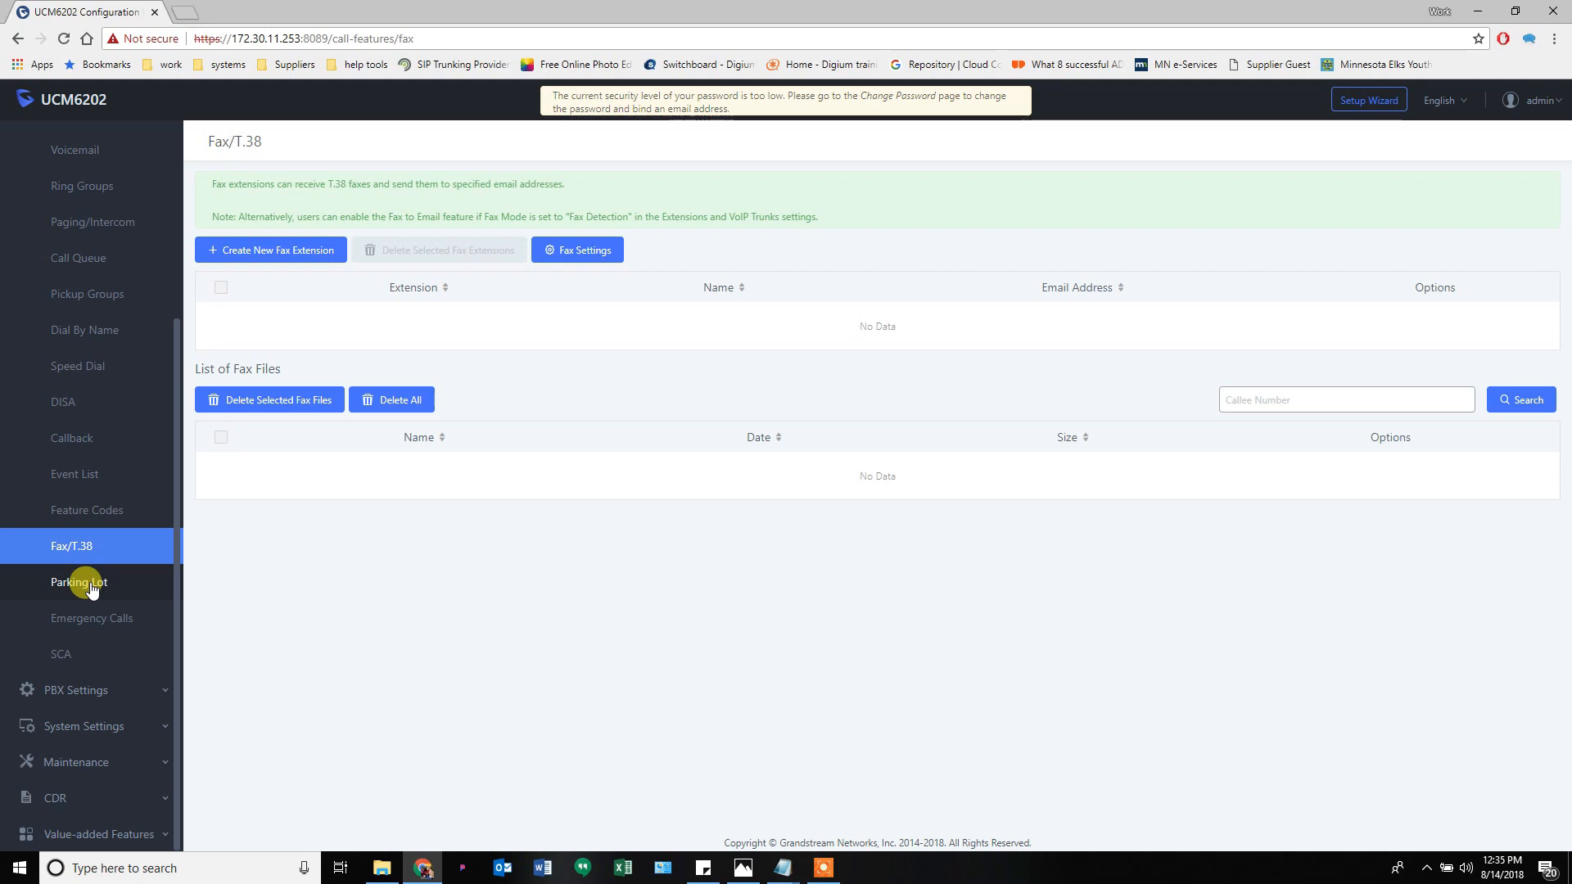
- Check parking lot status, then enable 'Use parklot as extension' on DefaultLot 700 and save
click(90, 588)
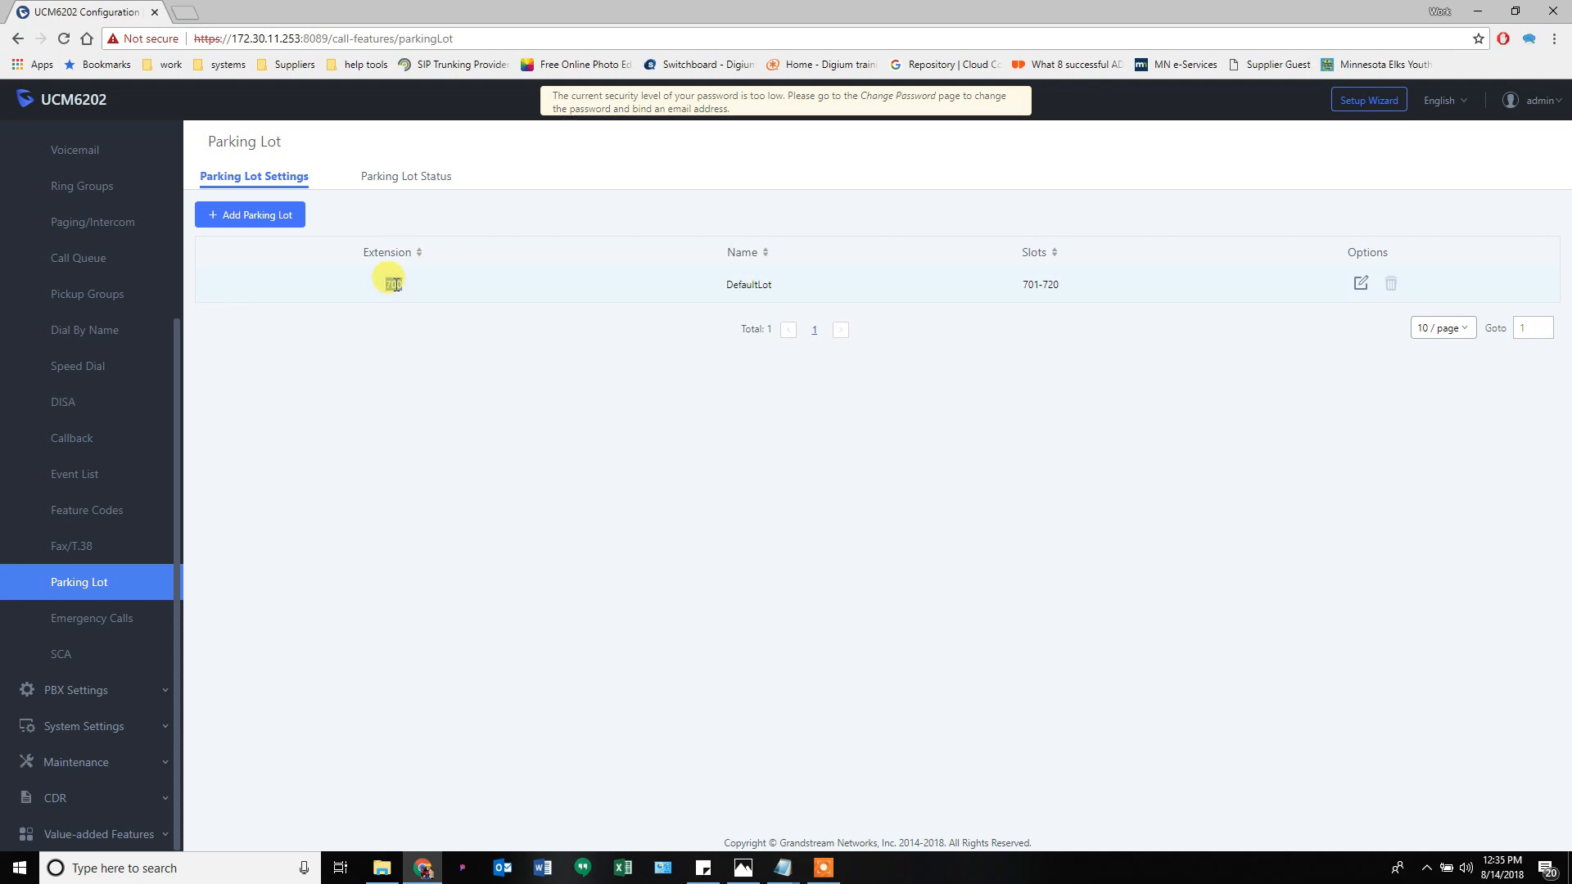
drag(1029, 289, 1057, 289)
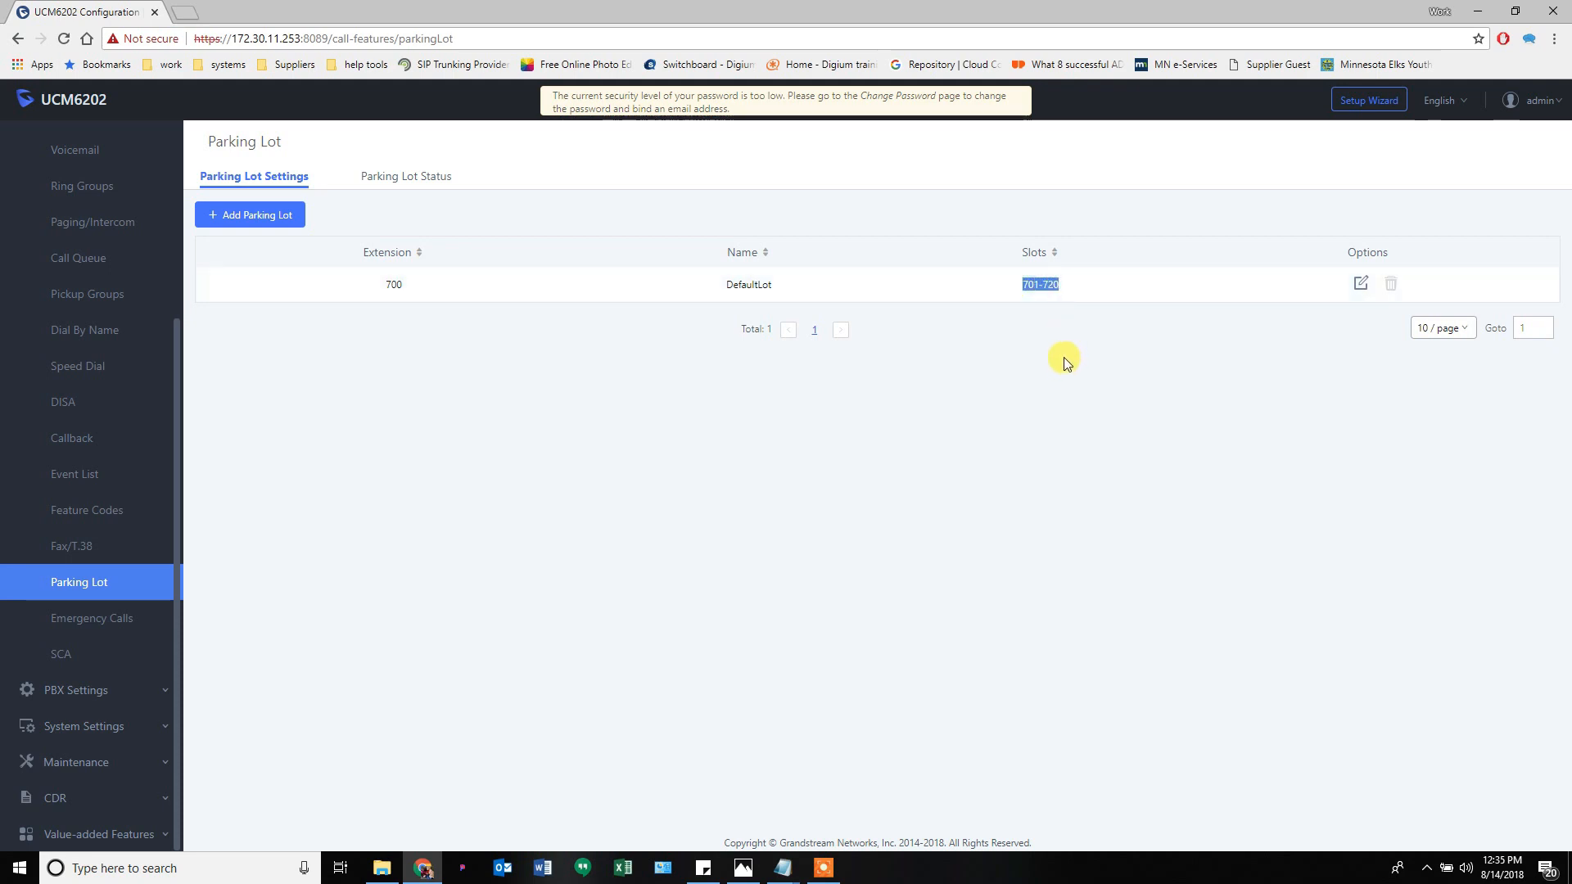
click(427, 187)
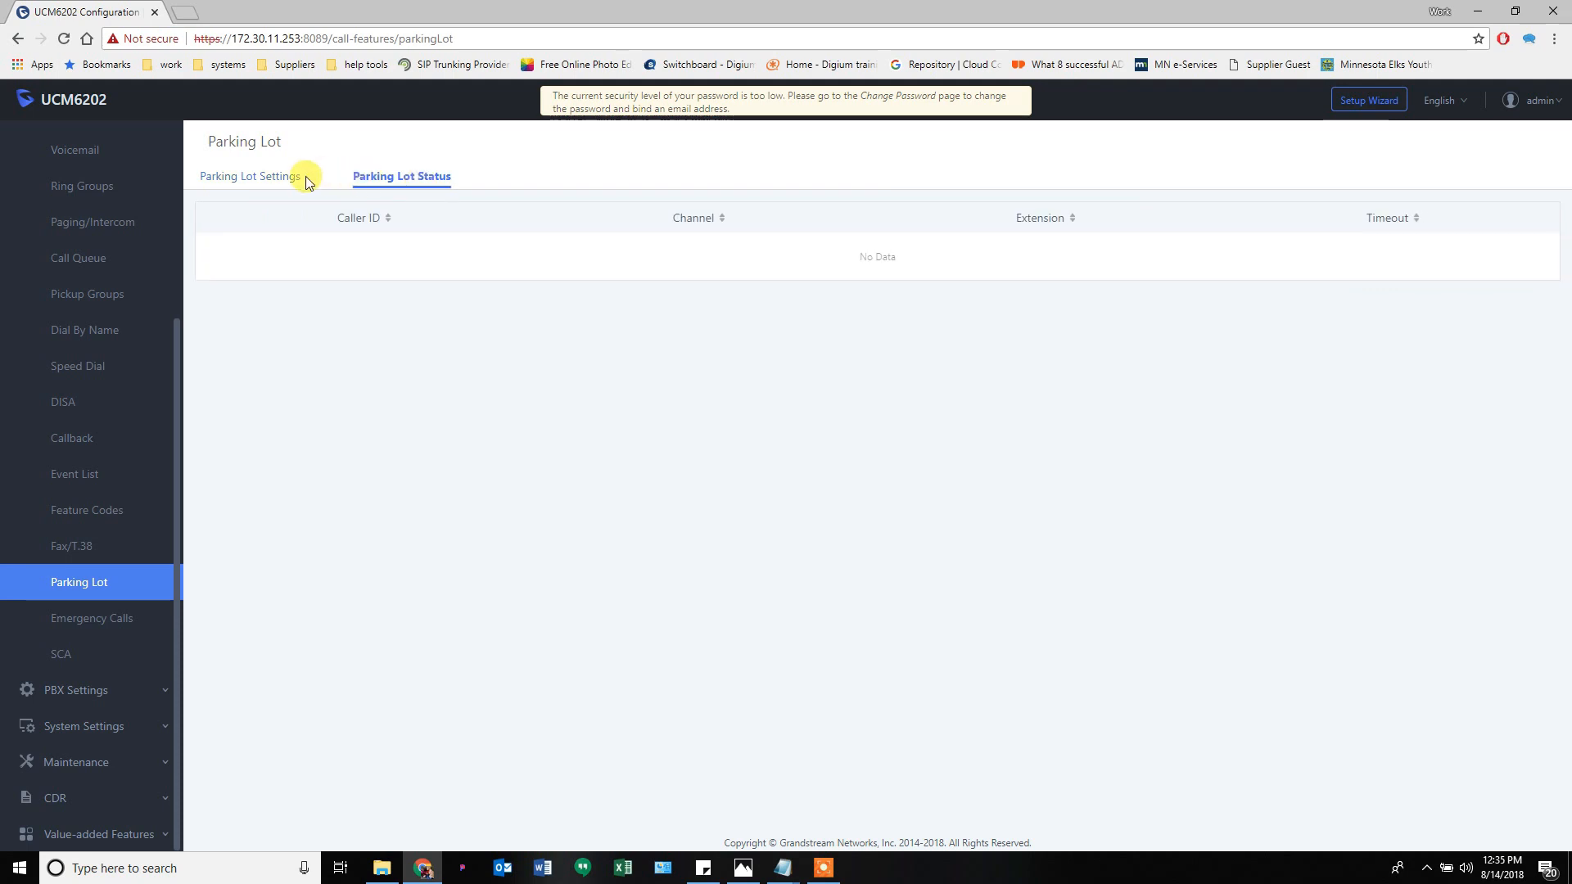
click(285, 183)
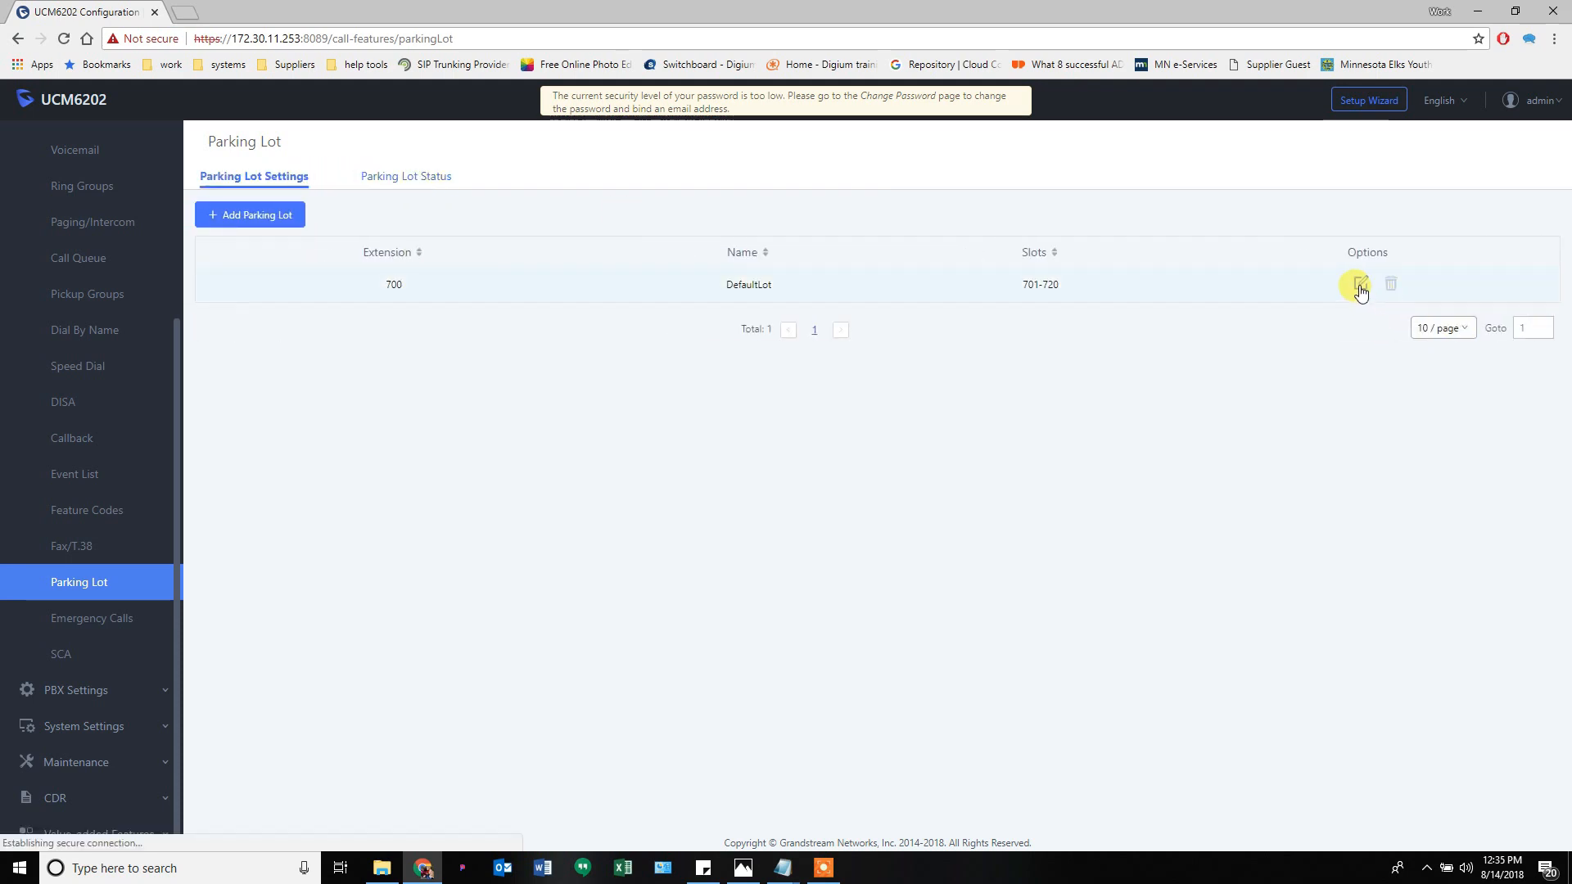
click(1355, 286)
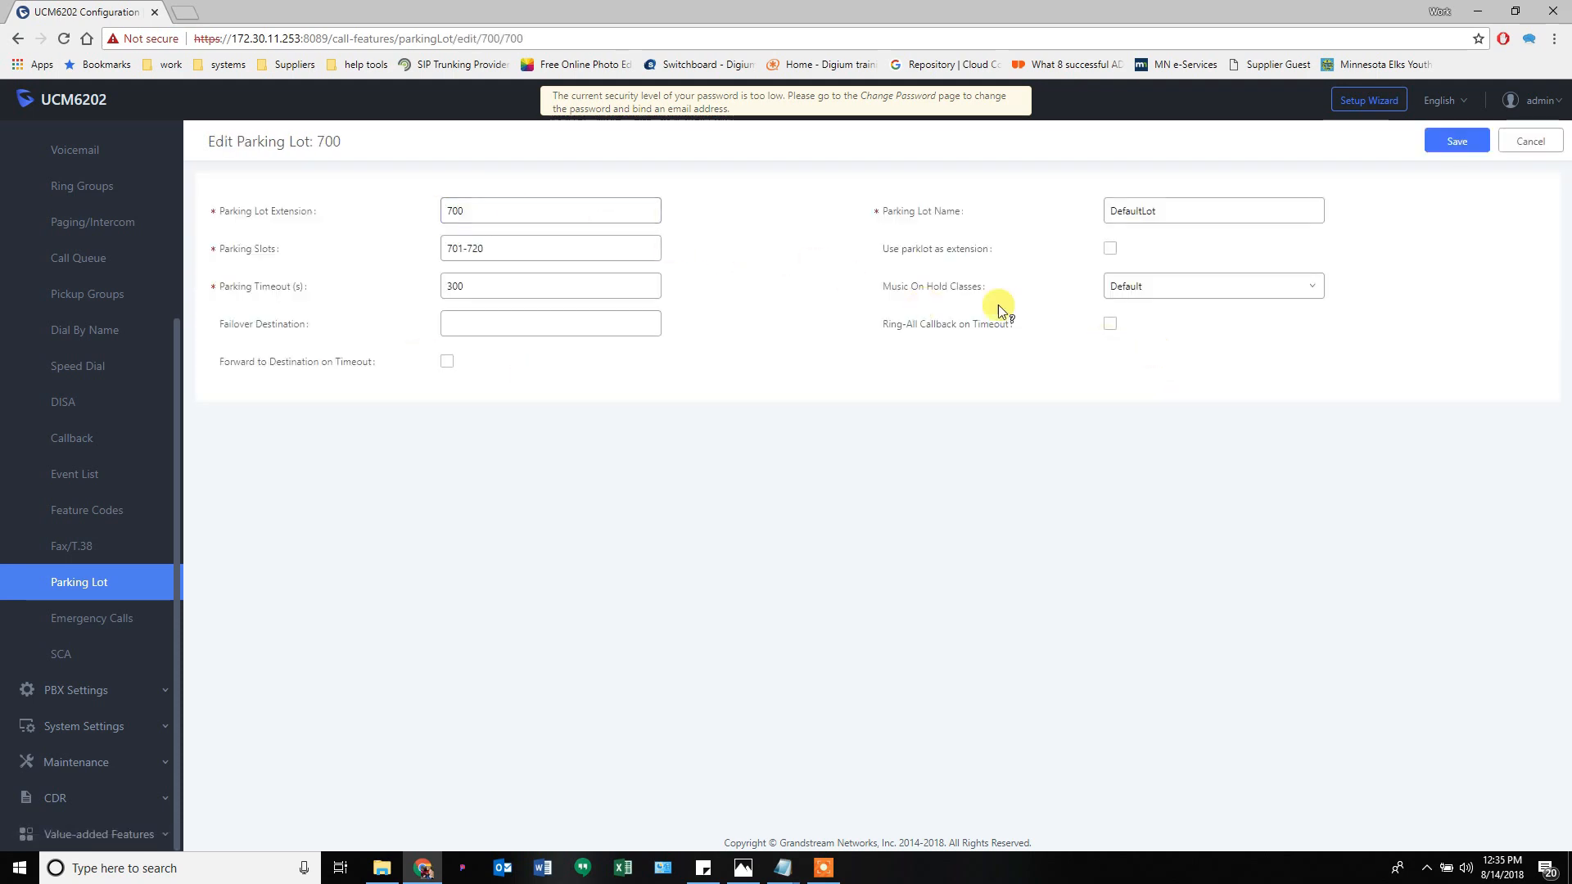
mouse_move(926, 255)
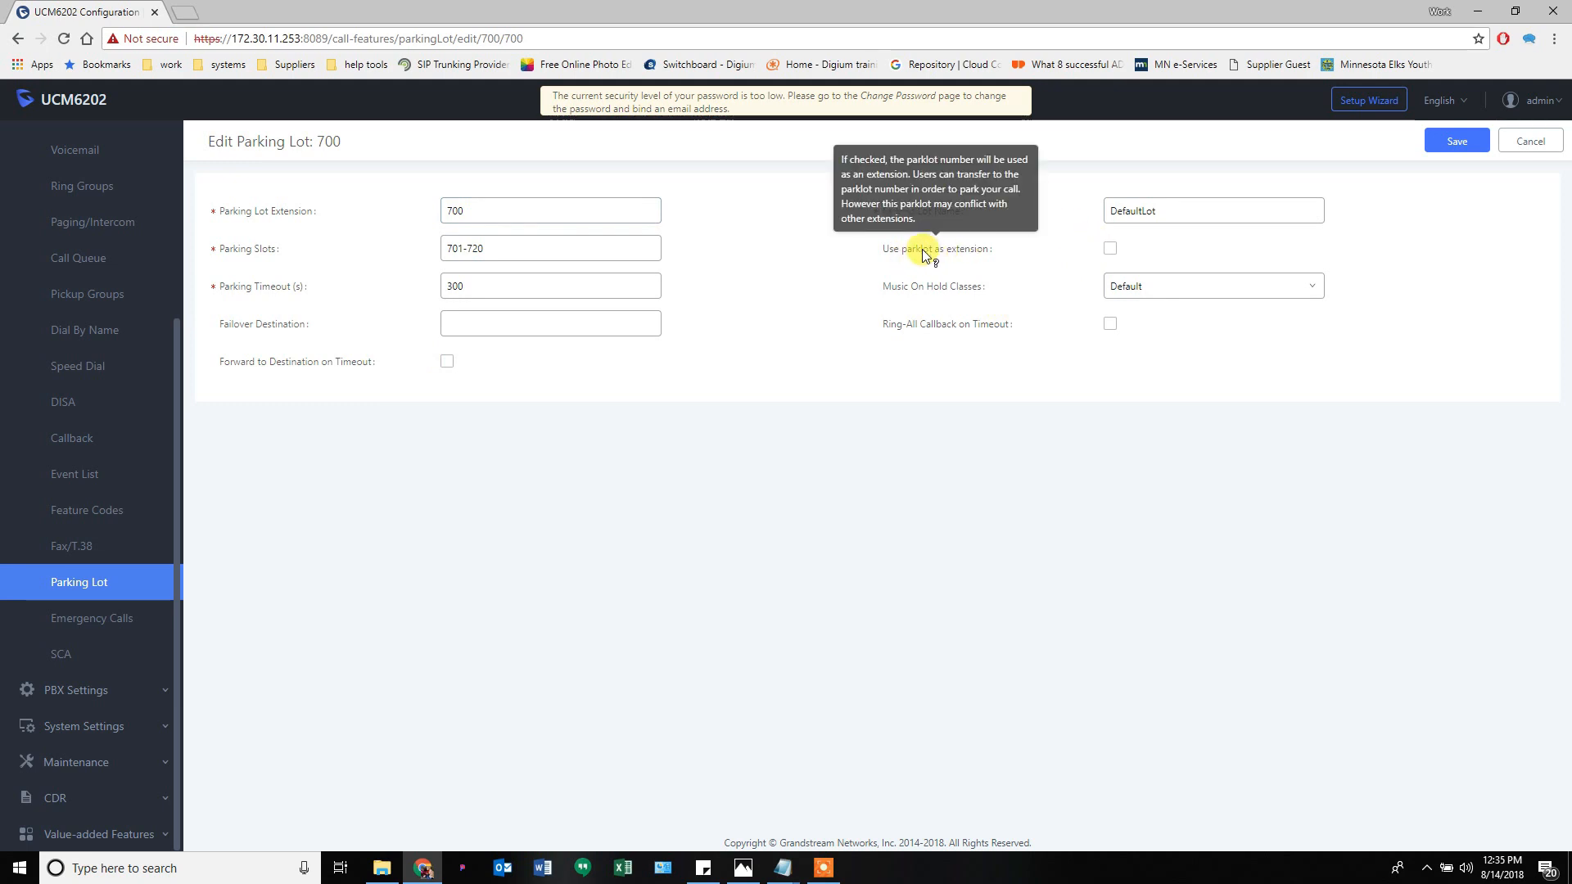
click(1111, 249)
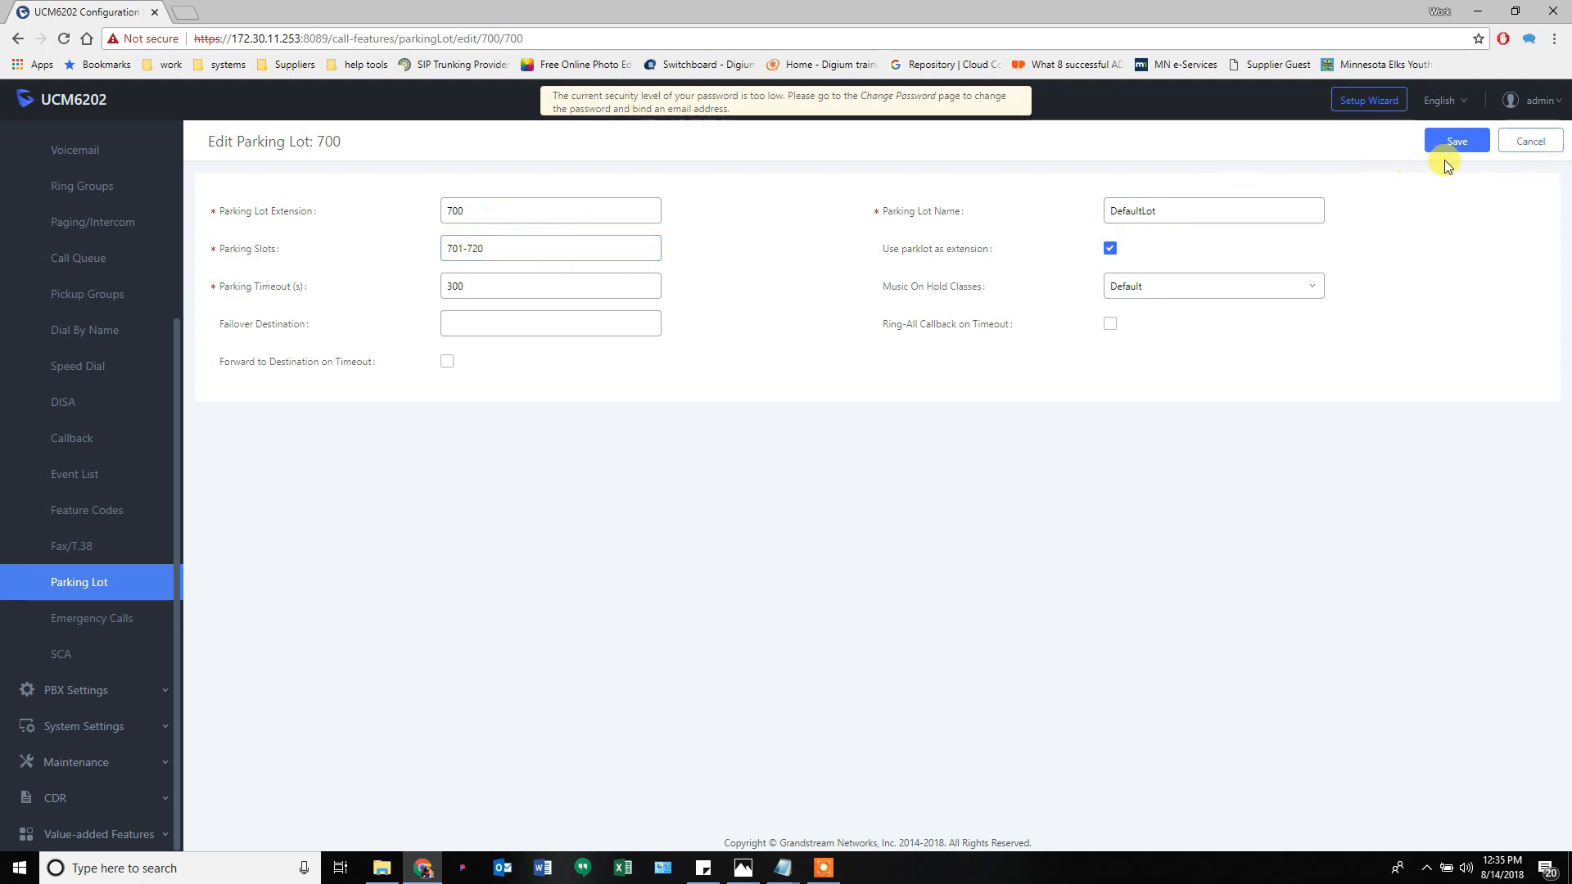
click(1528, 142)
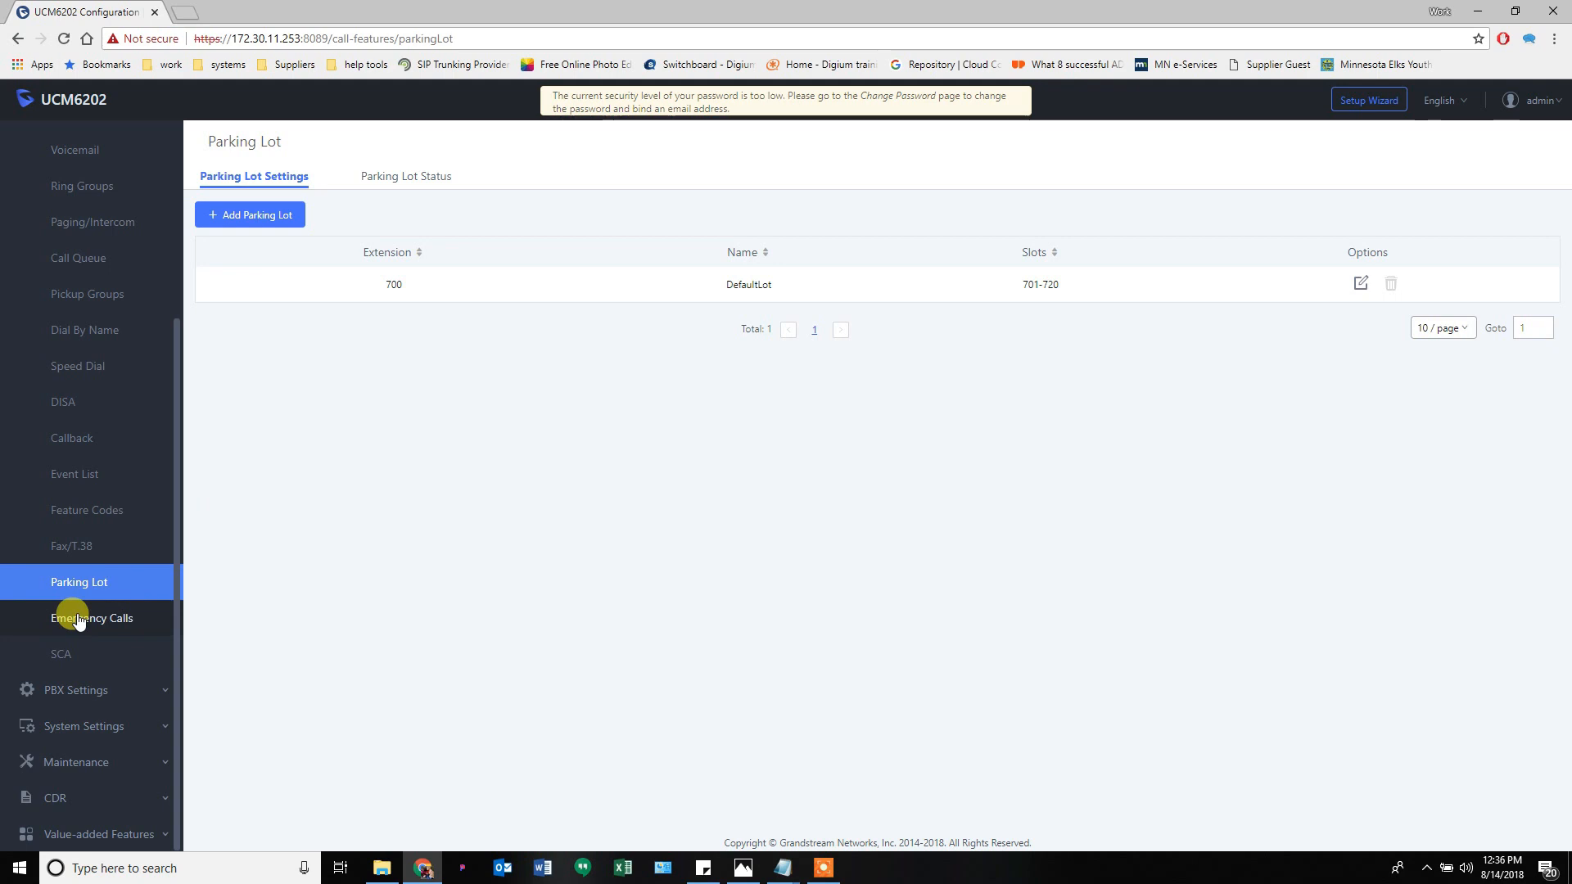
- Draft a 911 emergency call with name and number 911, level 3, and Disable Hunt on Busy
click(109, 620)
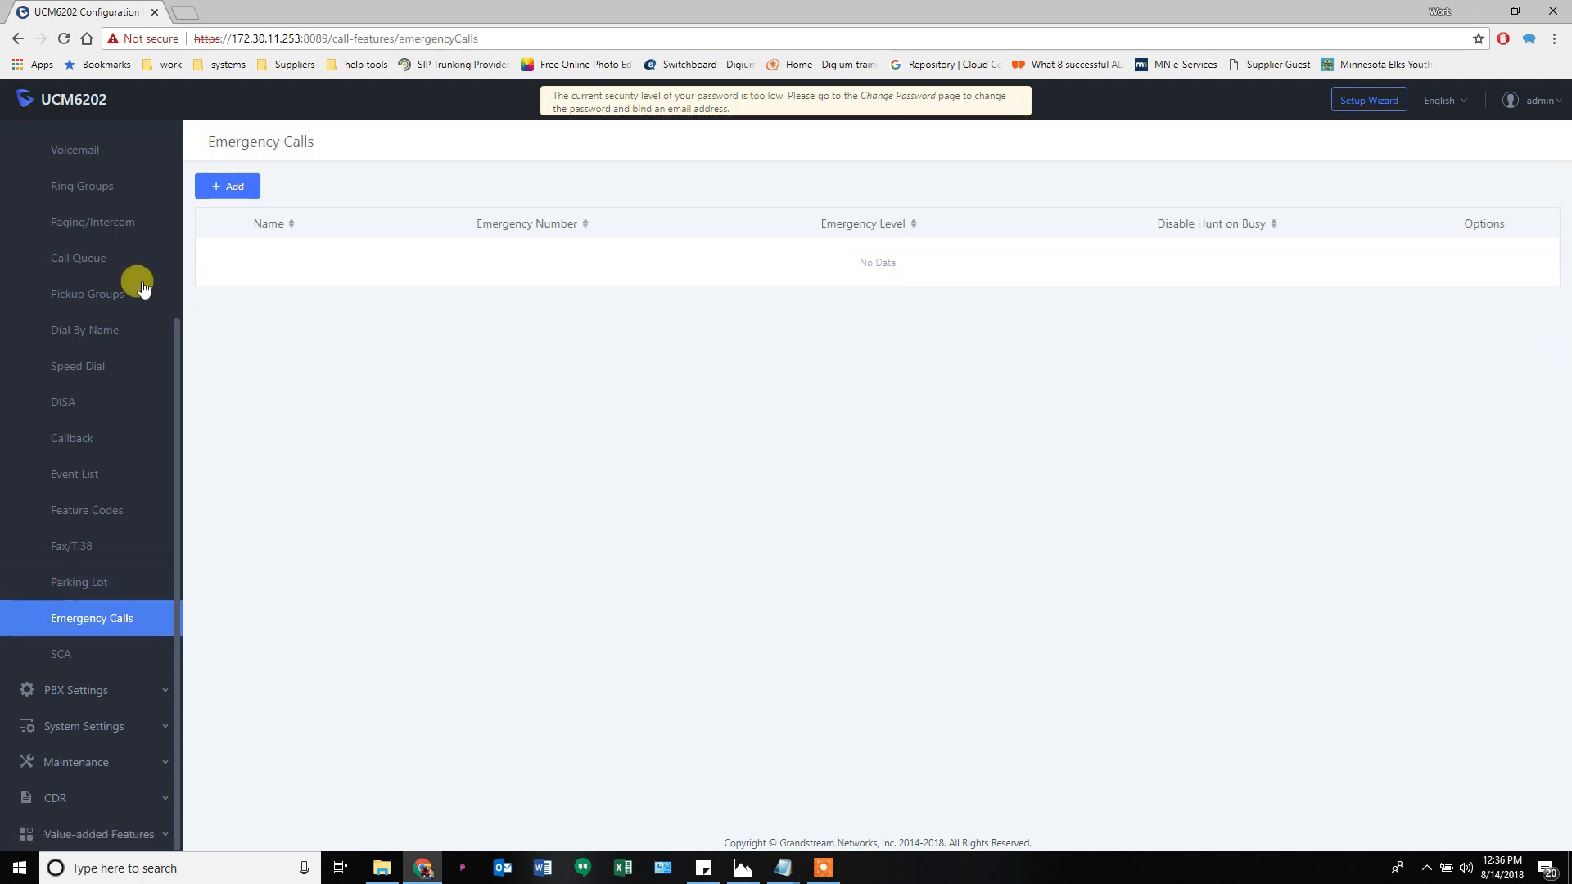
click(236, 191)
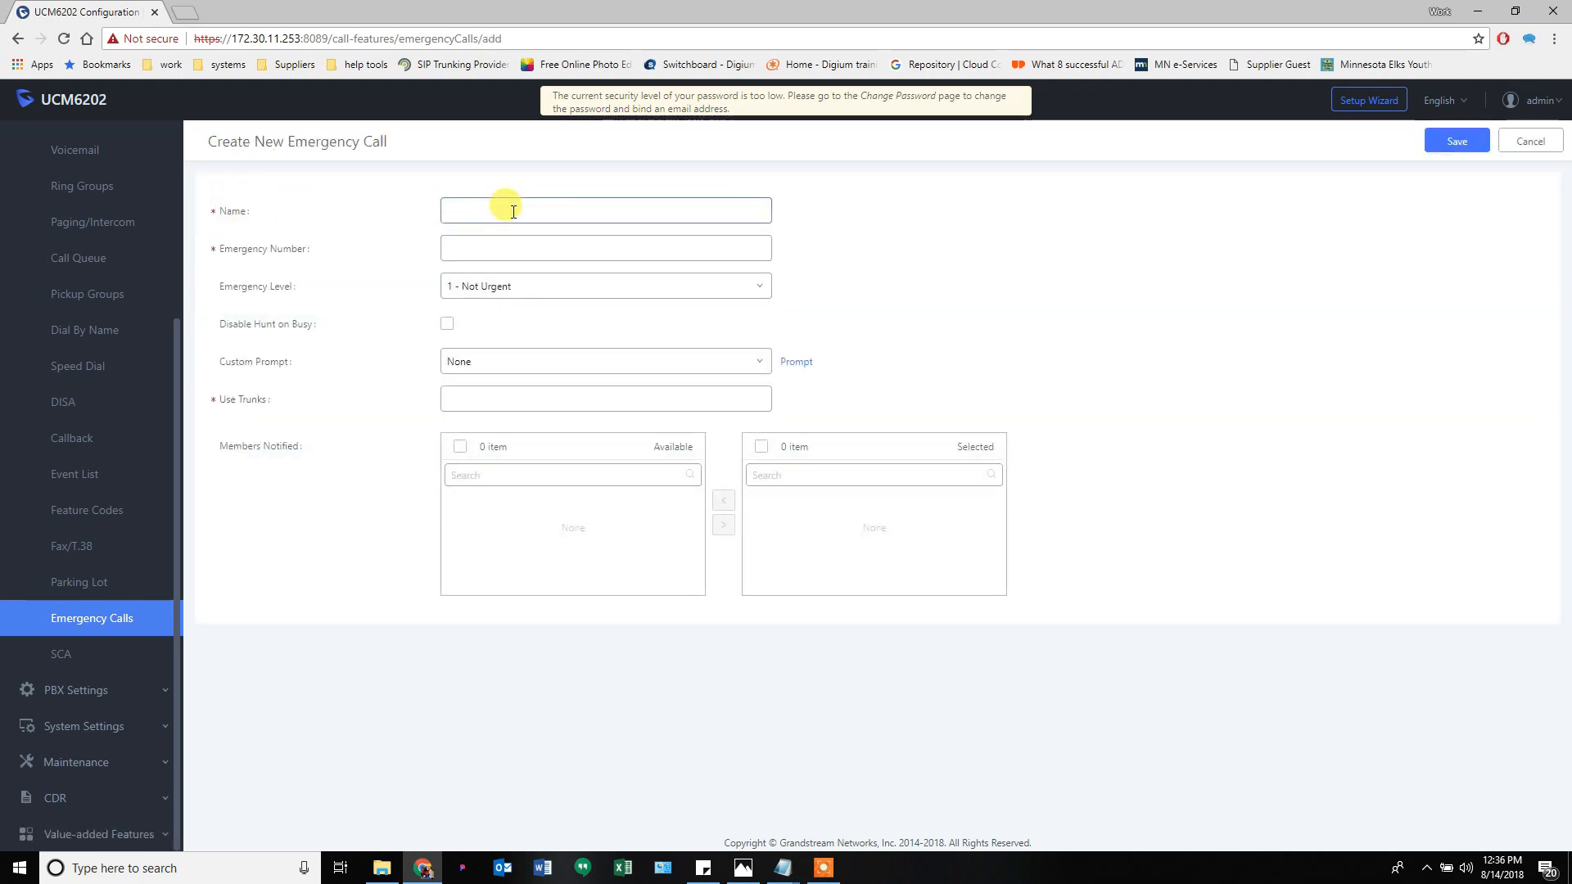
text(911)
click(511, 246)
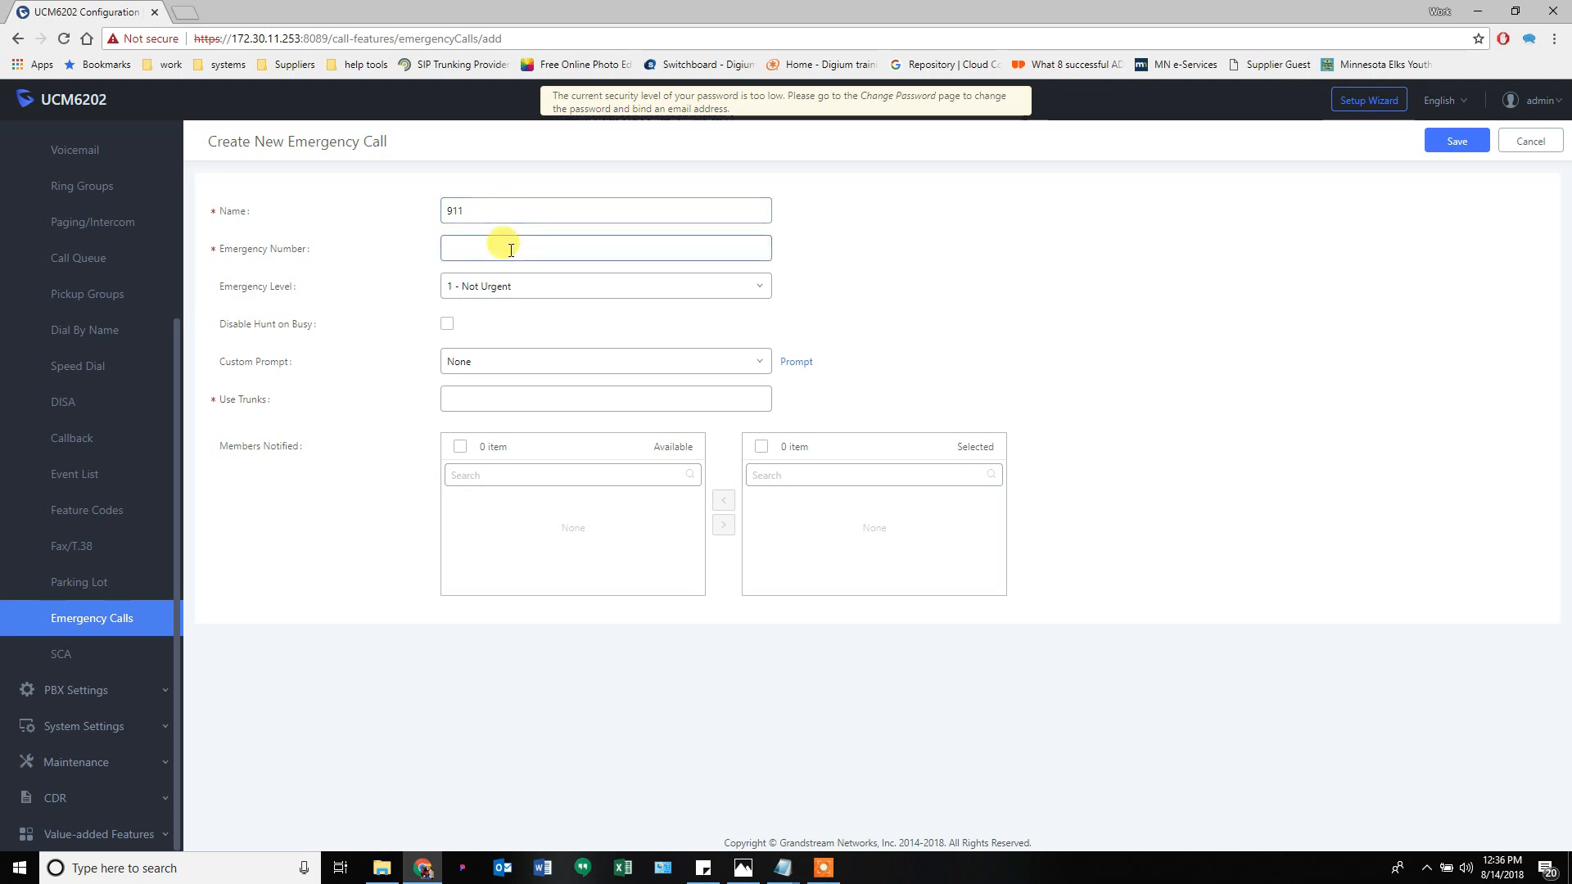
text(911)
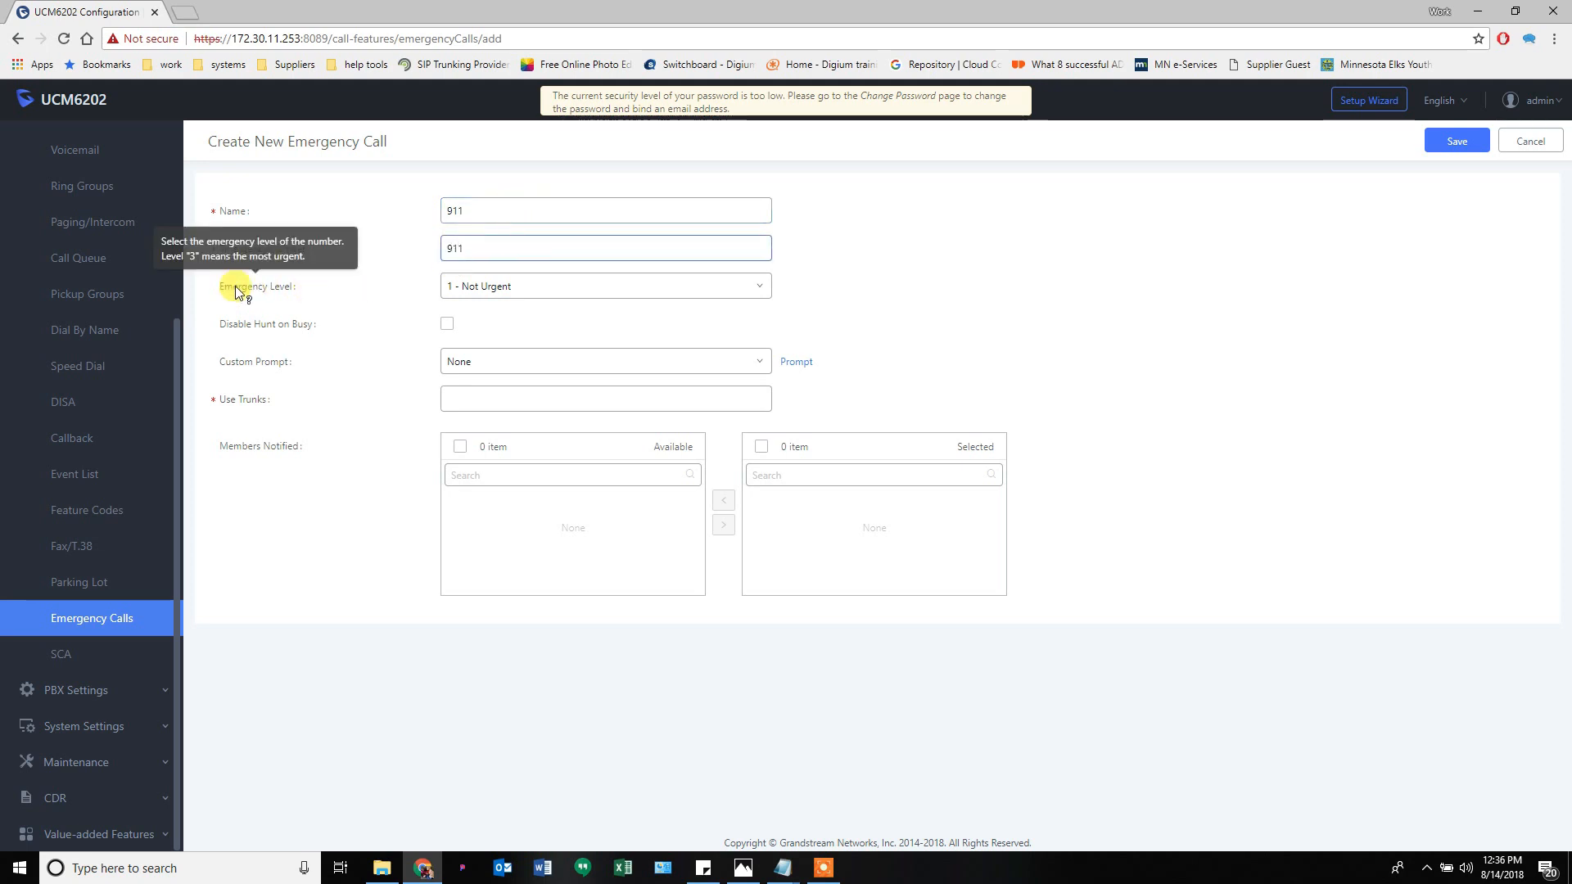
click(489, 291)
click(502, 368)
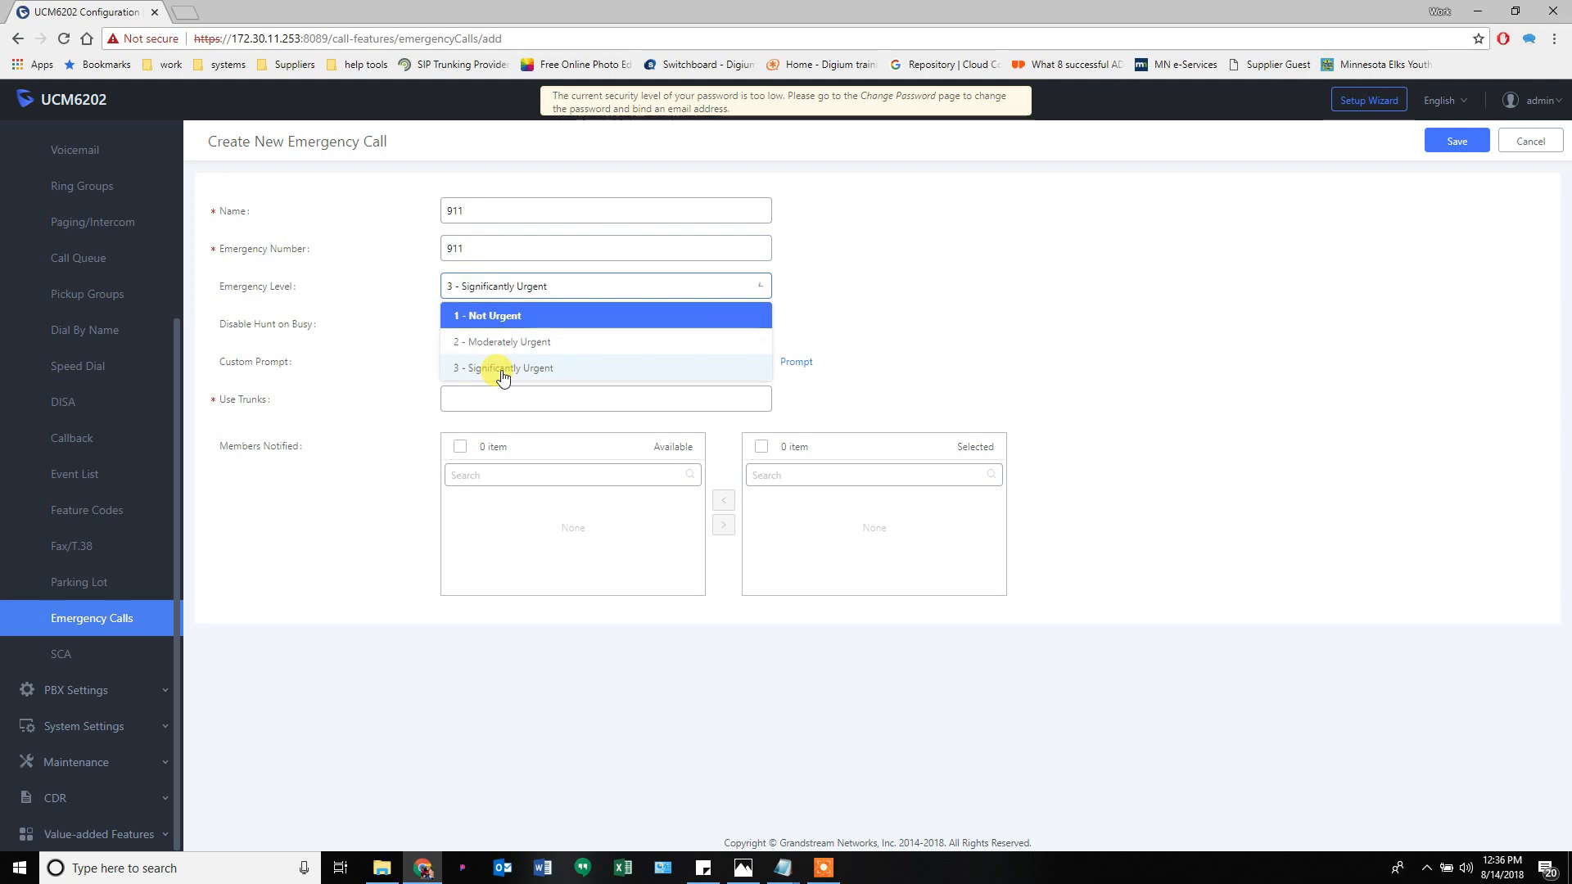
mouse_move(268, 332)
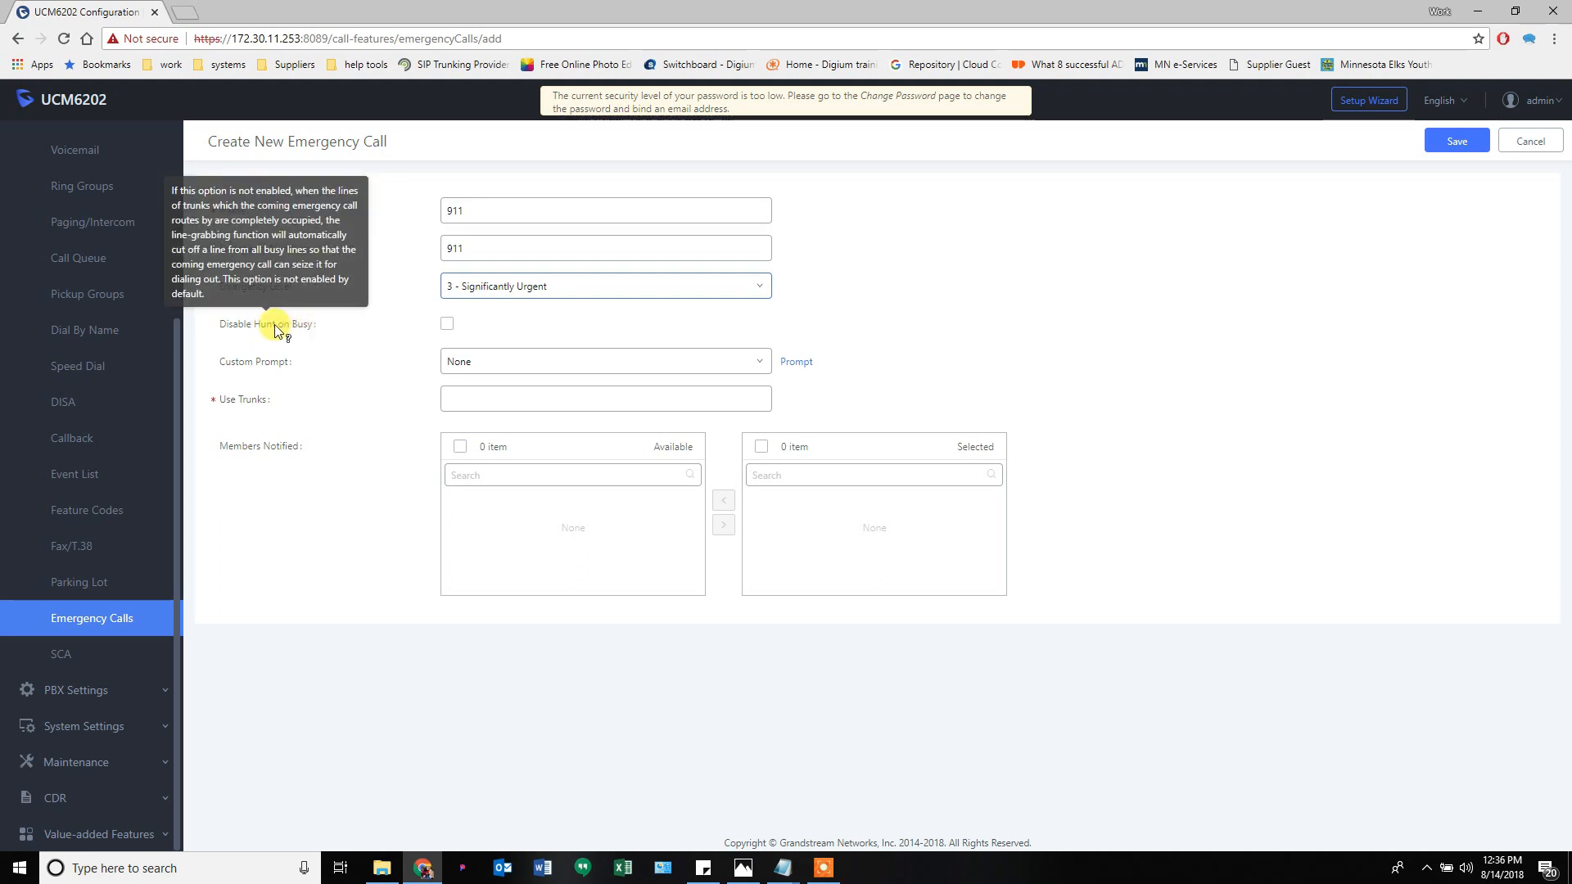
click(448, 324)
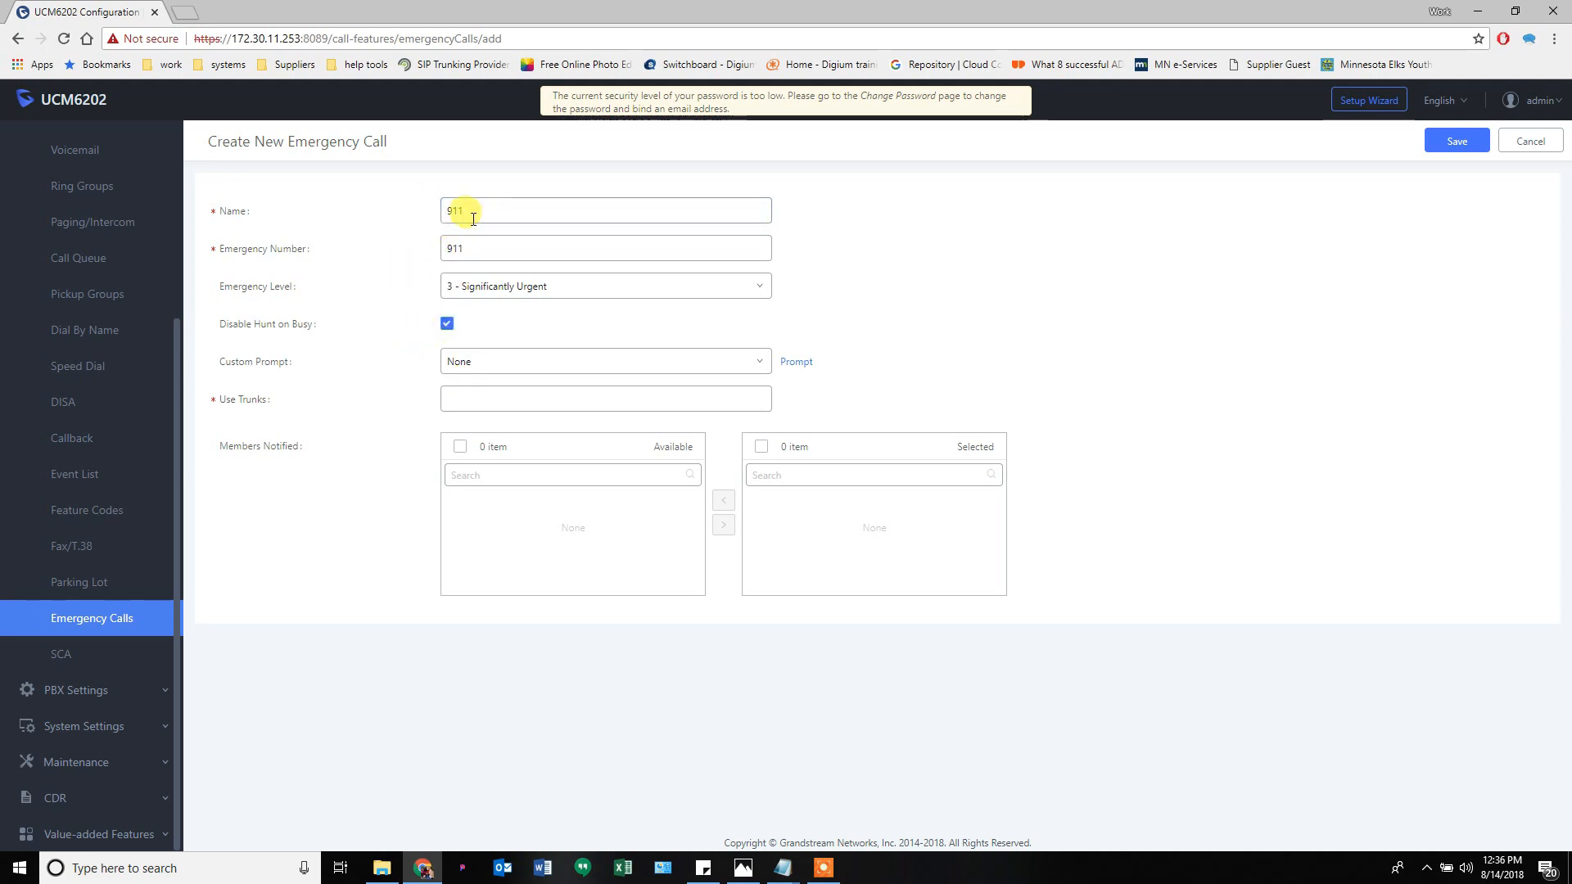
- Leave the custom prompt as None, check the empty trunk list, and cancel the emergency call draft
click(472, 368)
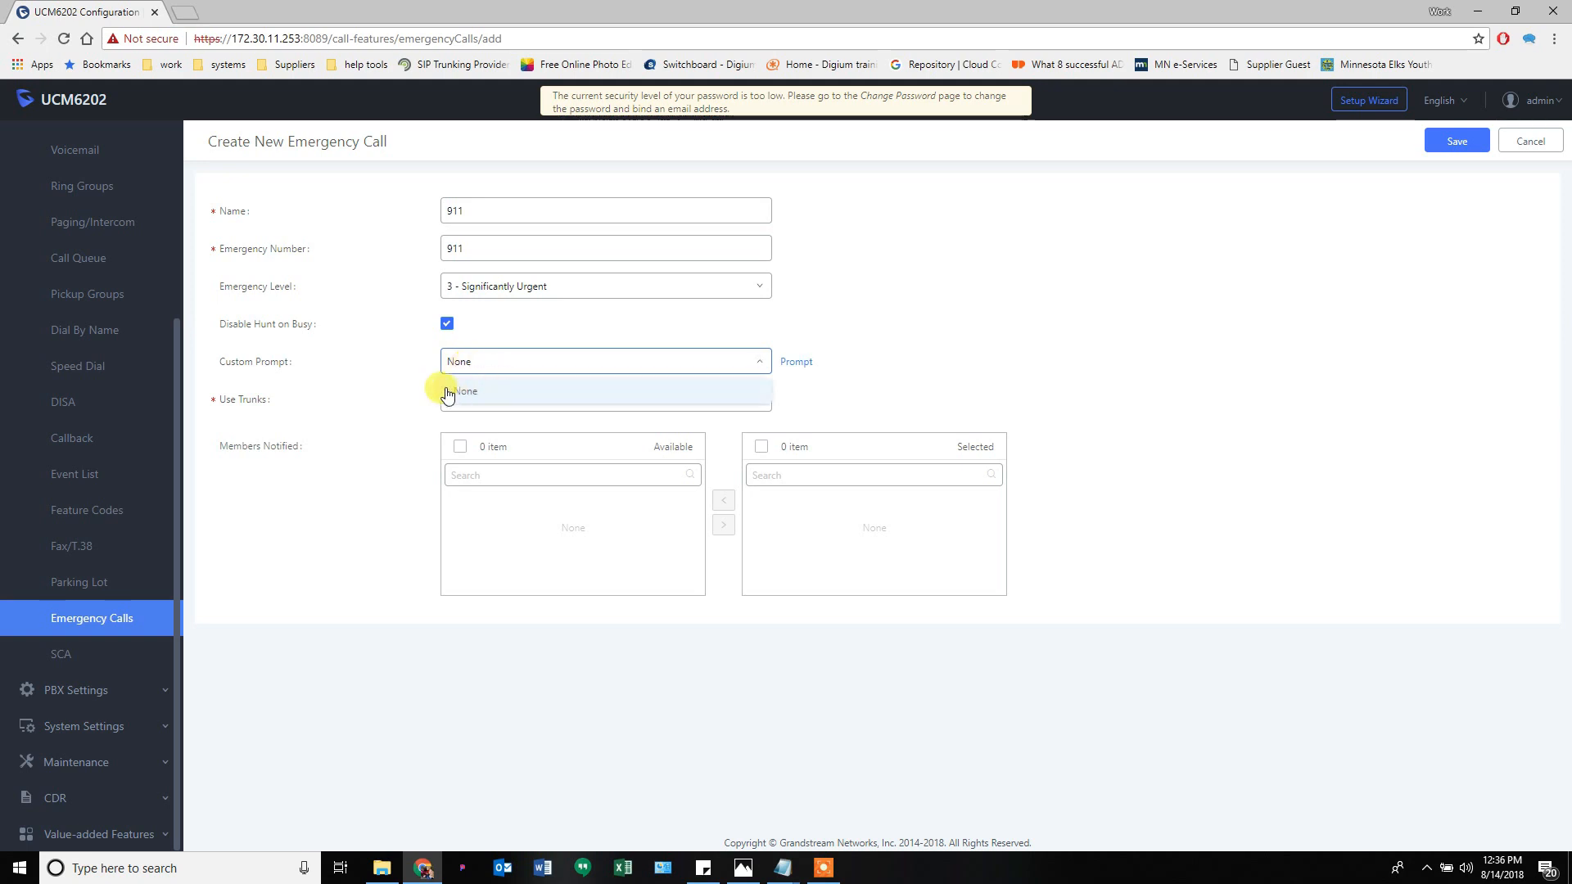
click(449, 361)
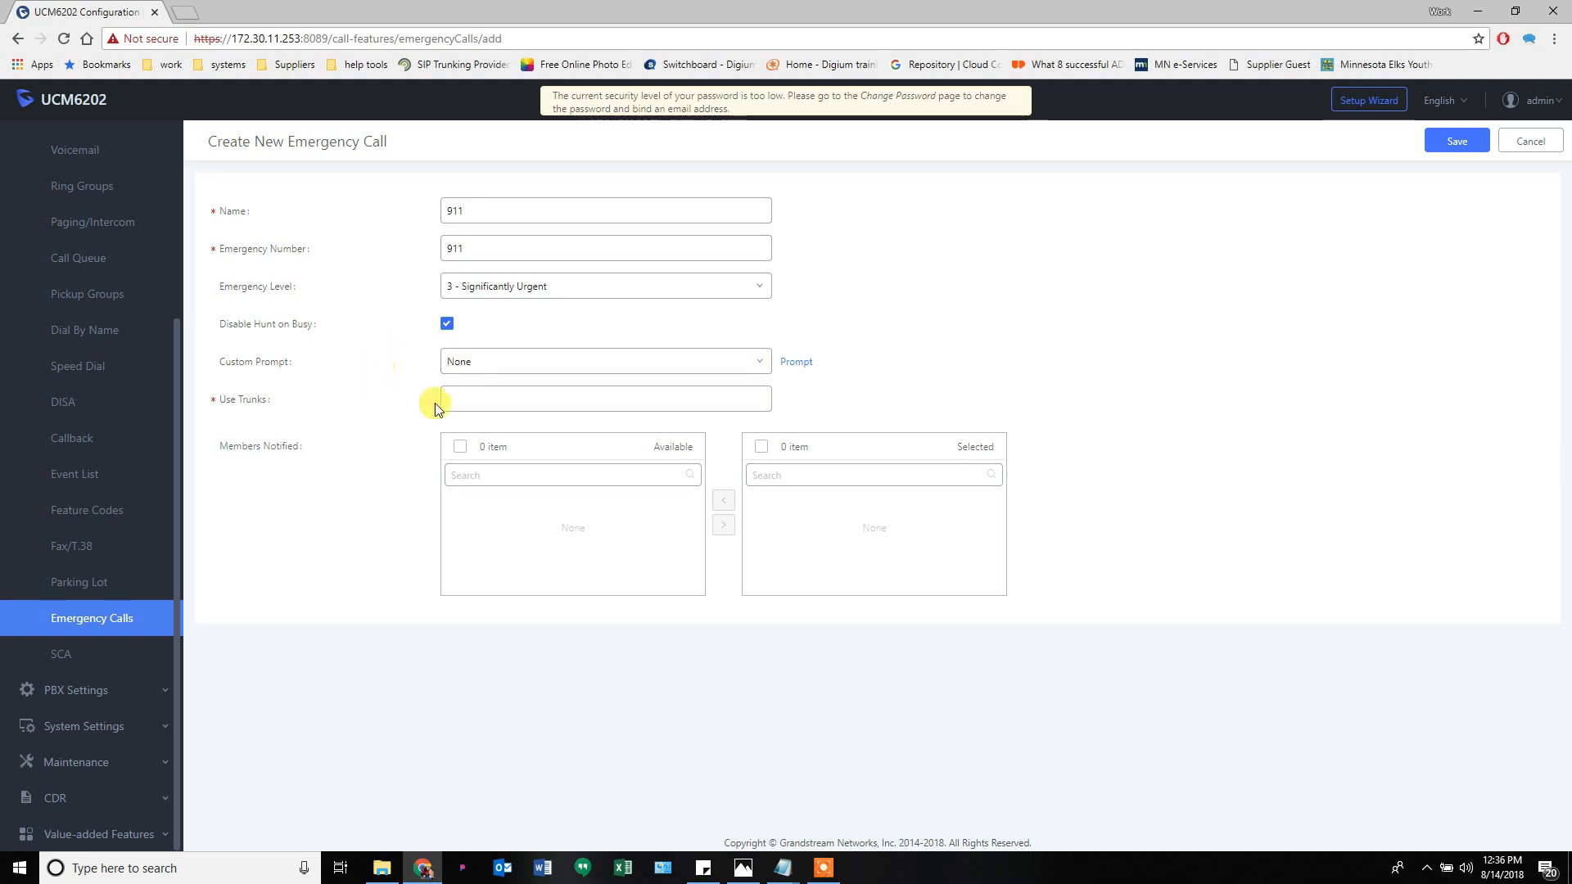
click(492, 401)
click(491, 397)
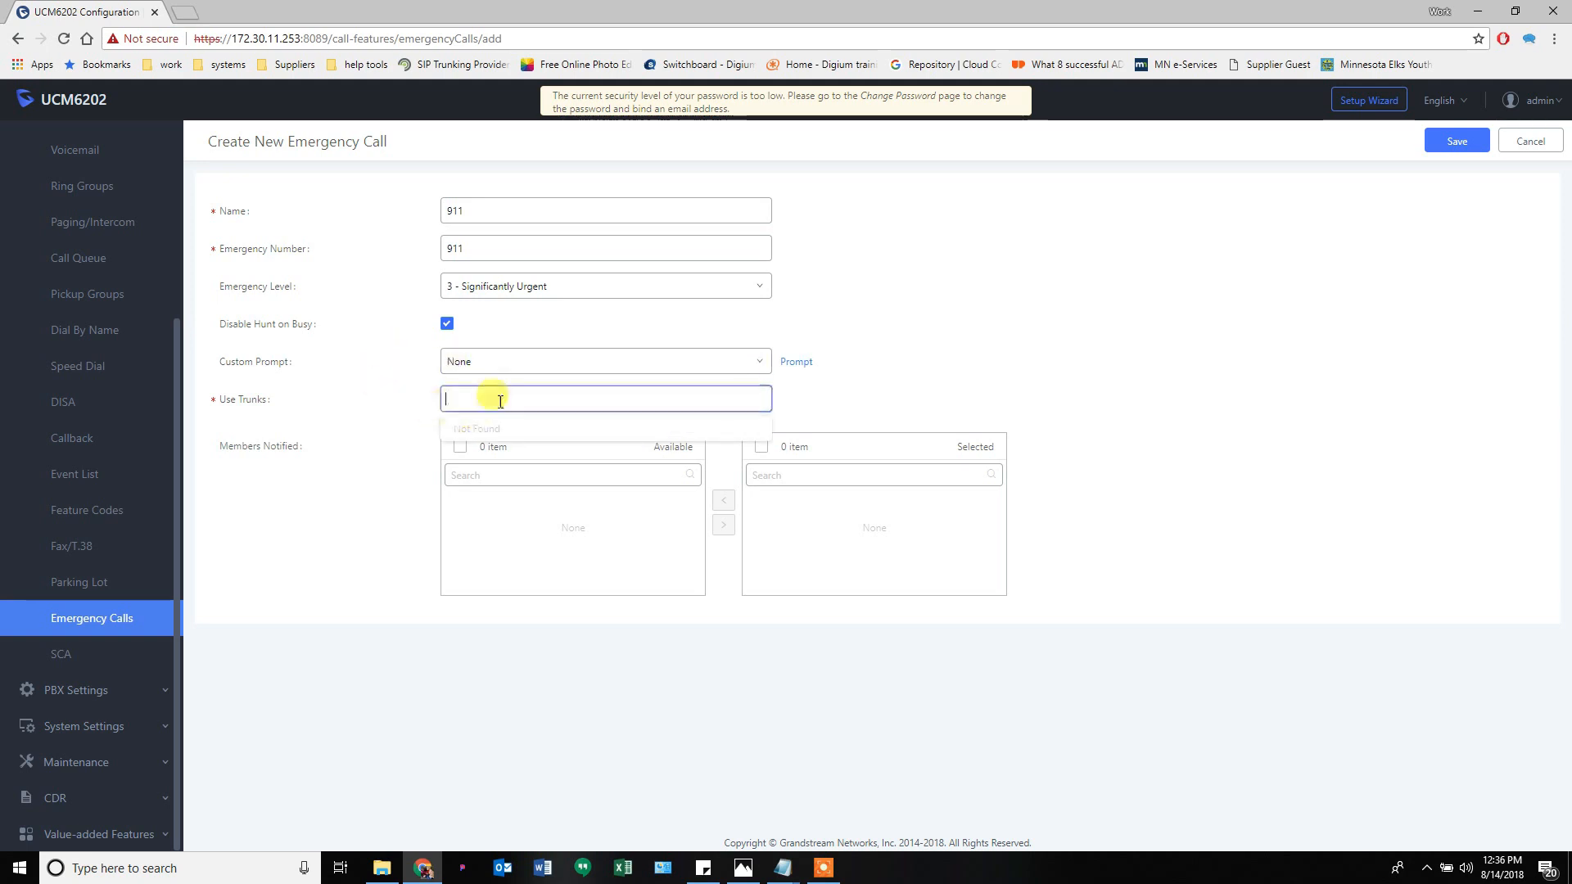
click(463, 457)
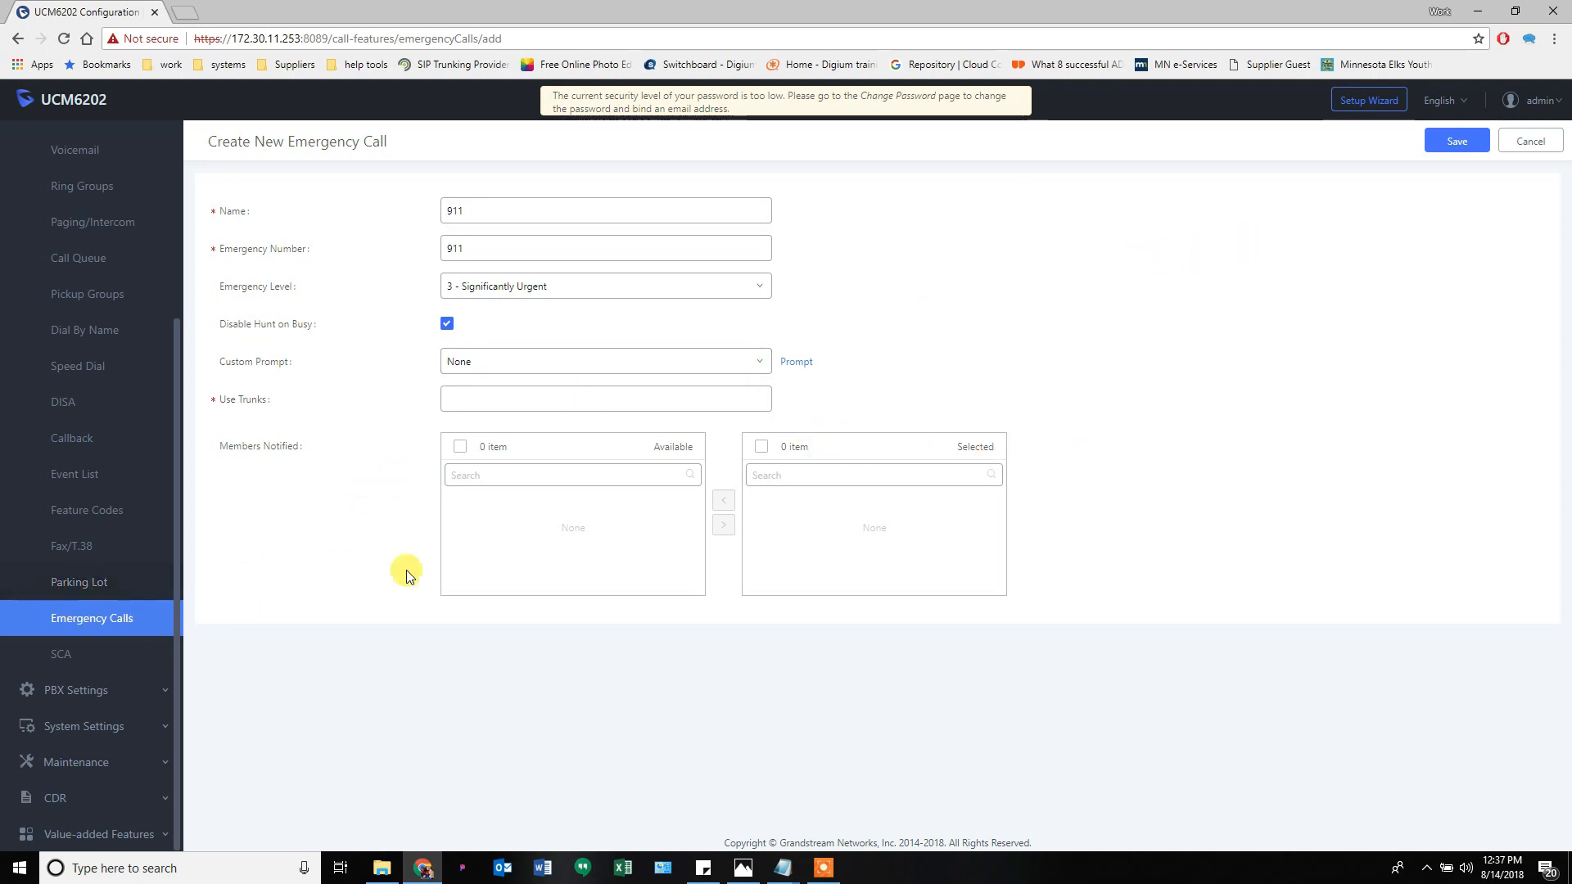
click(1552, 149)
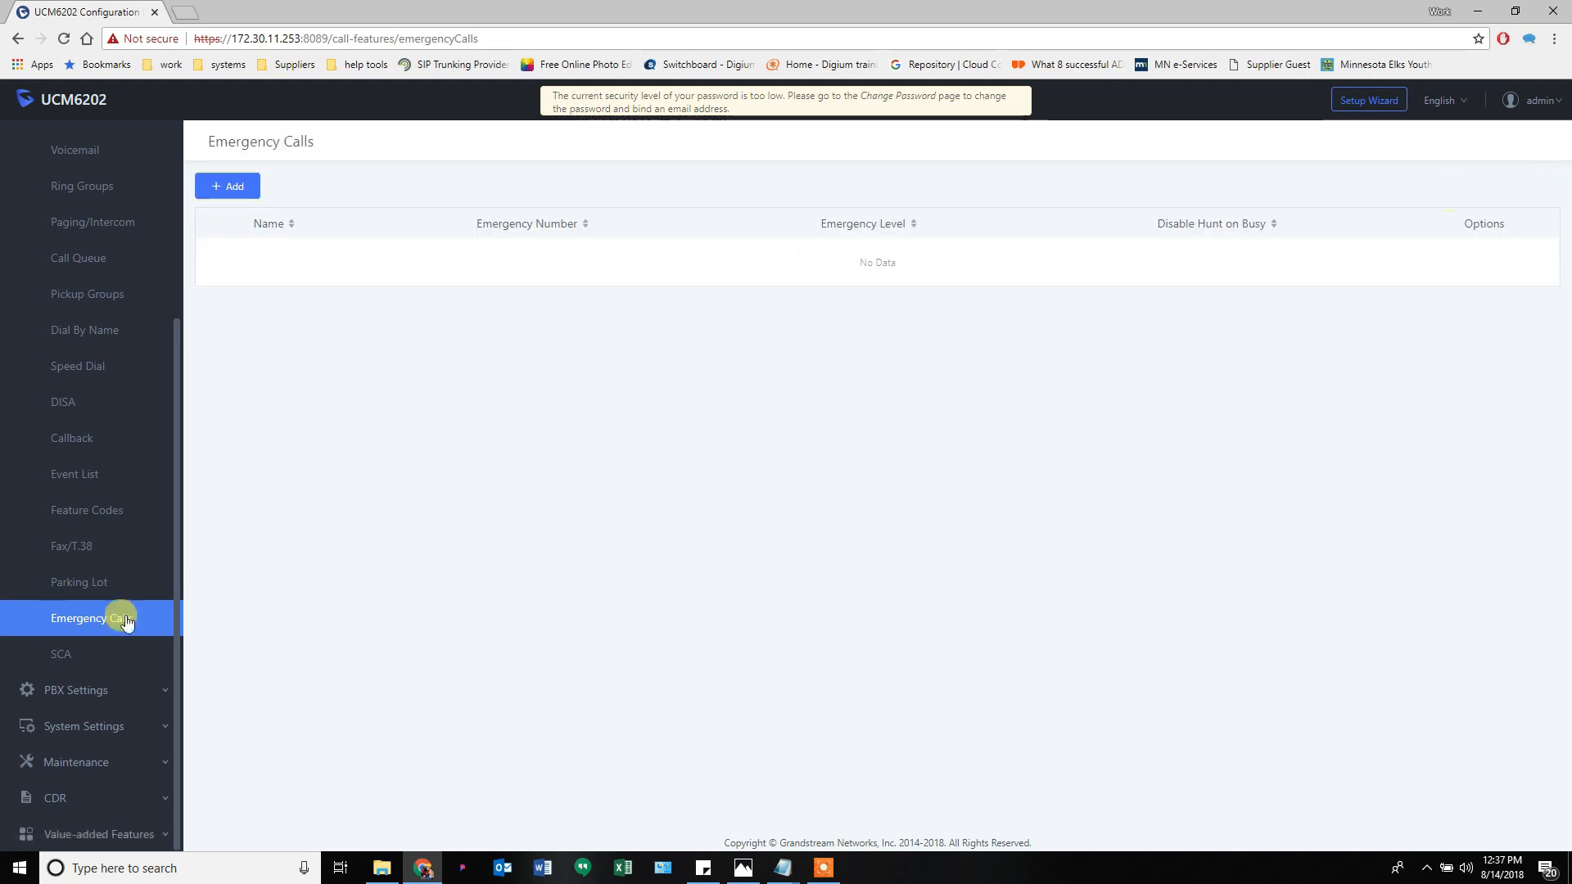
- View the empty SCA Number Group list, then expand the PBX Settings section
click(79, 658)
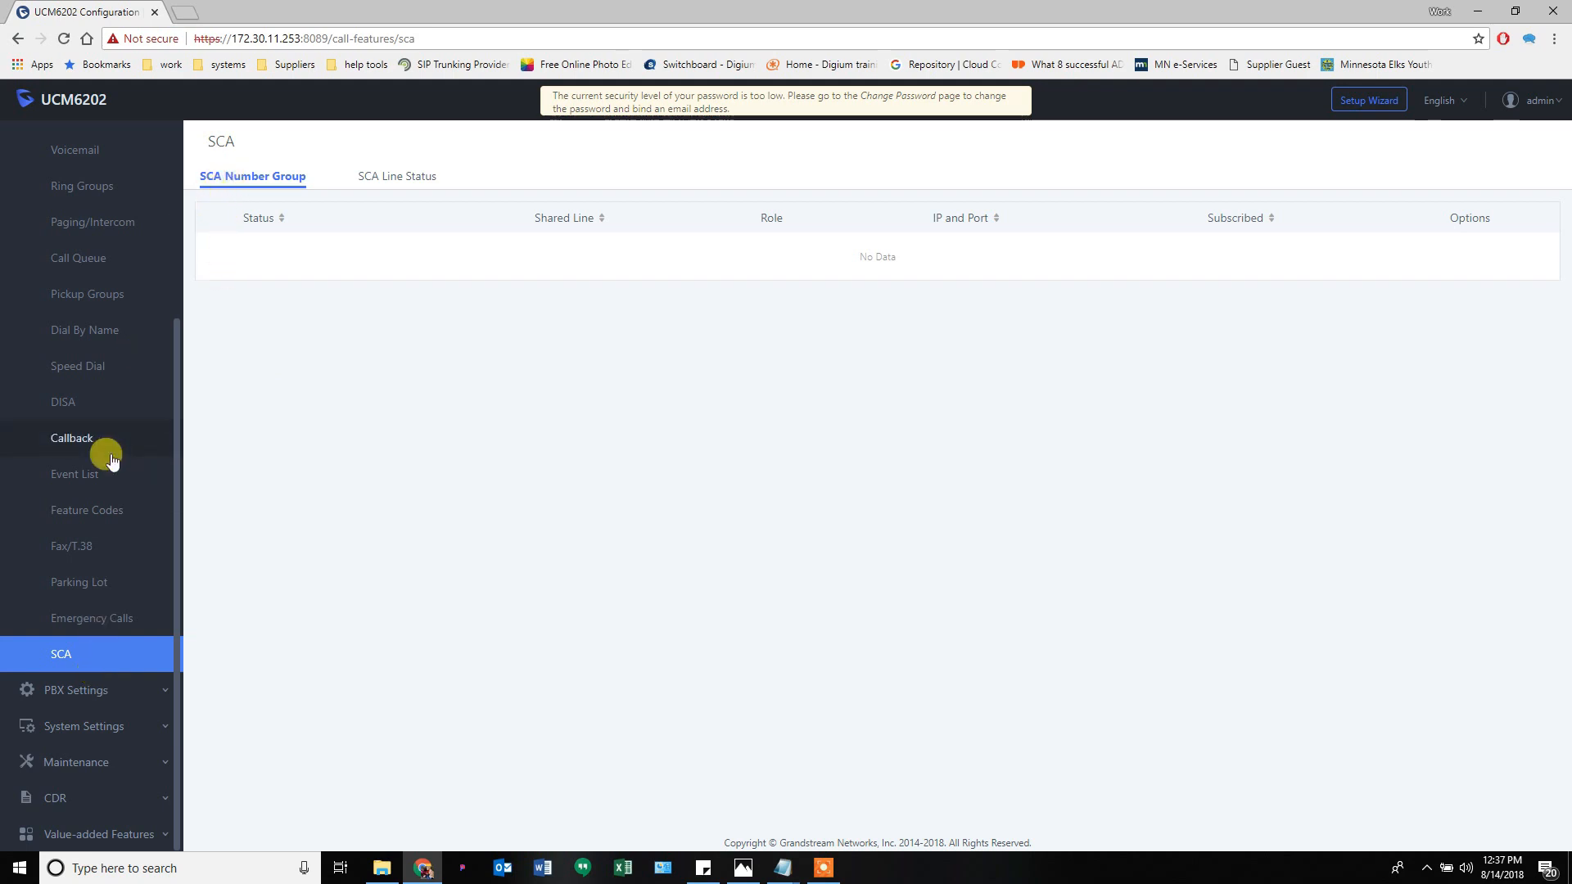
click(135, 694)
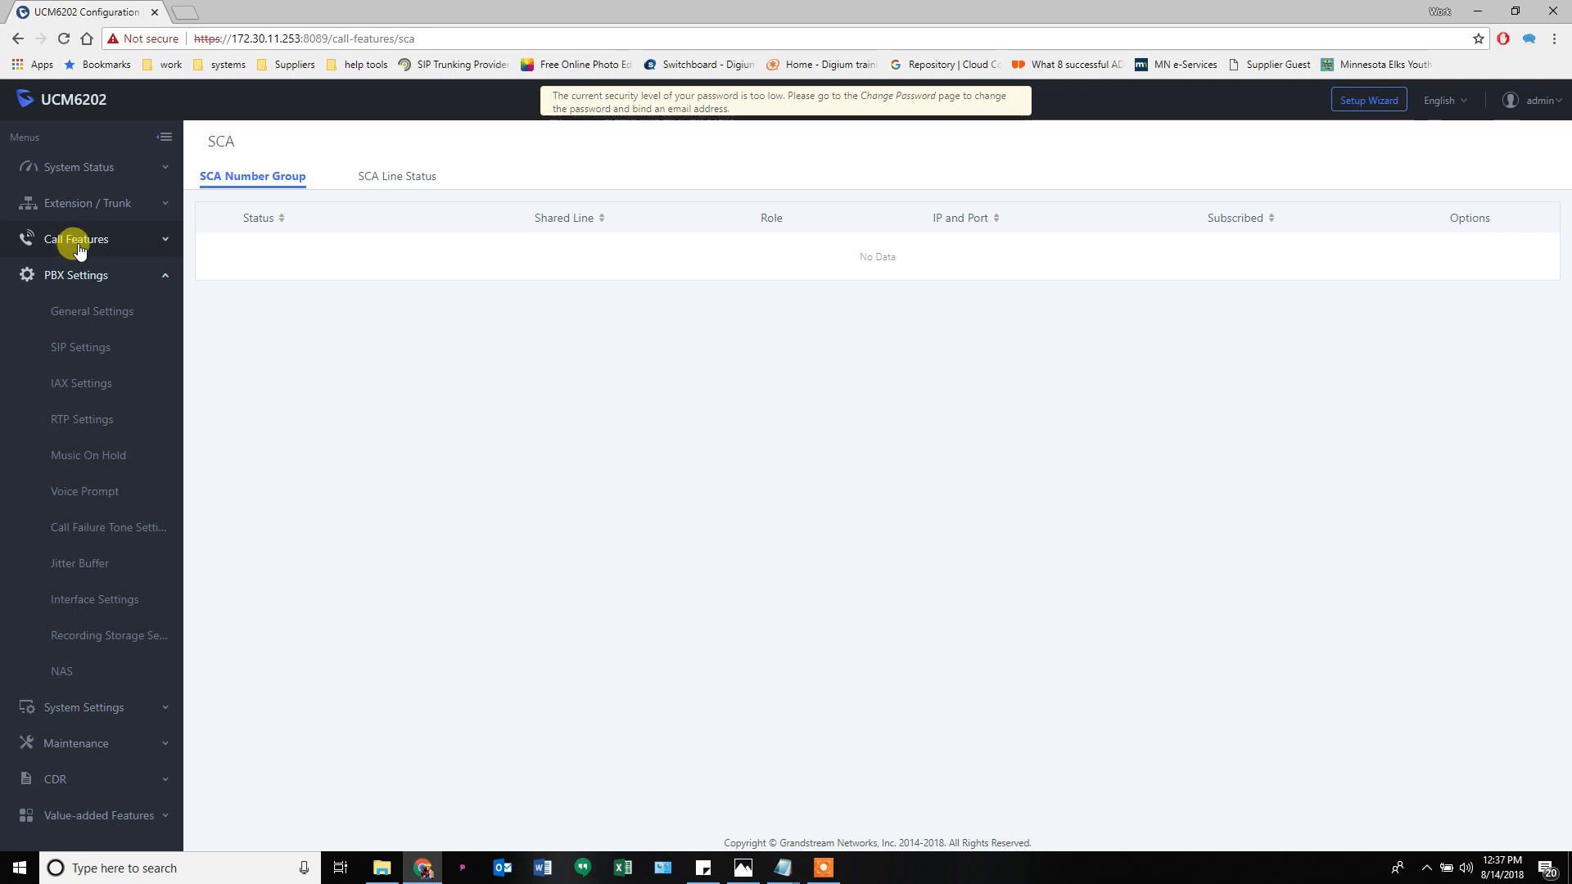
- Open PBX General Settings and check the Global Outbound CID Number option
click(82, 312)
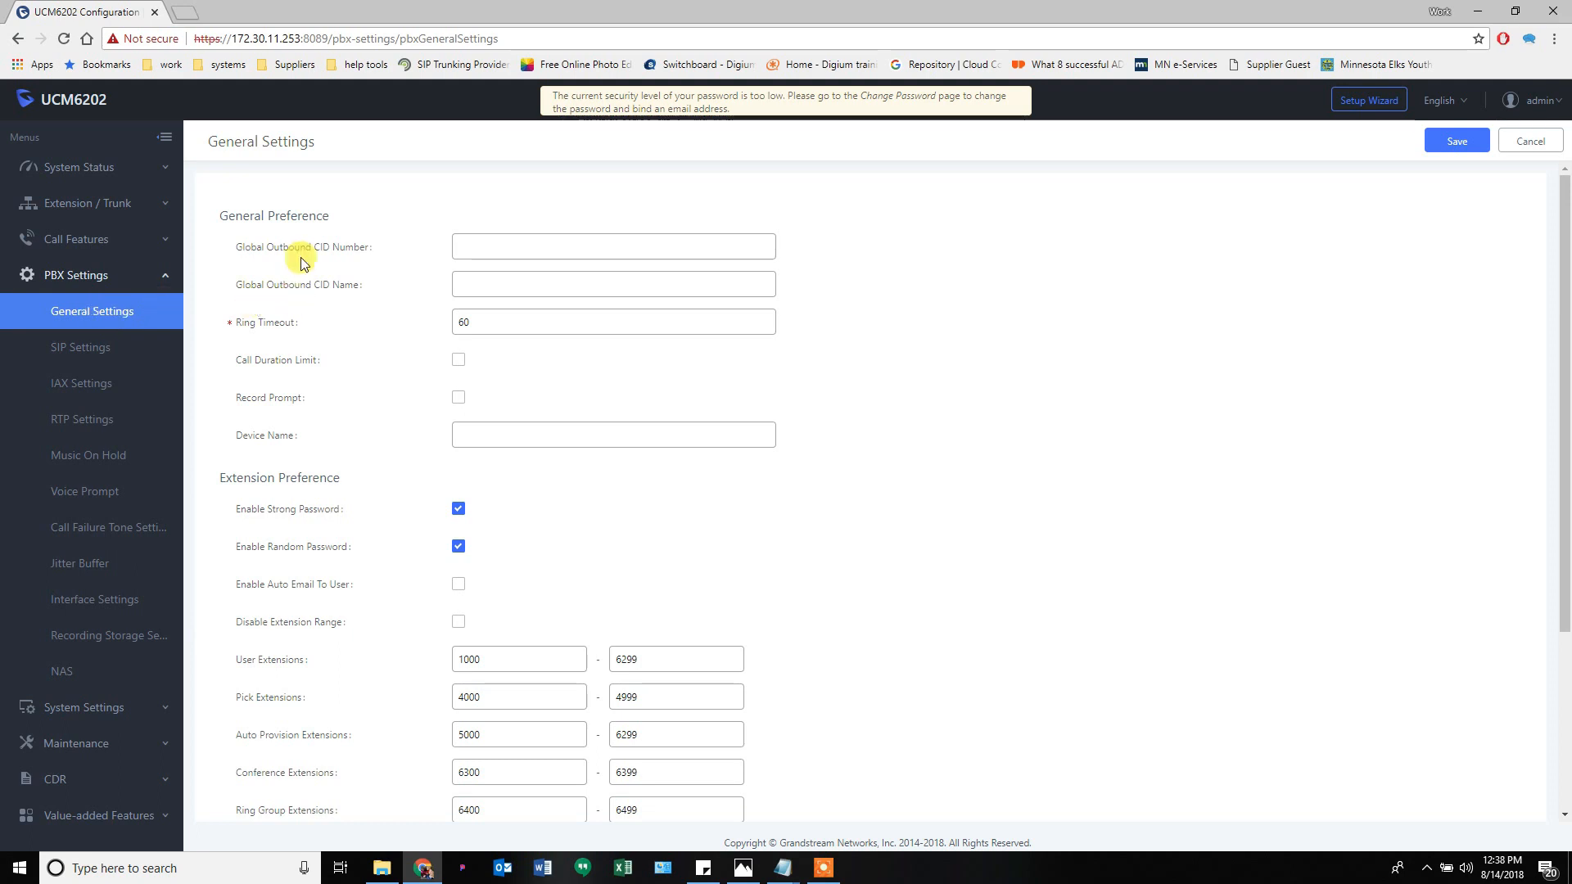
mouse_move(306, 252)
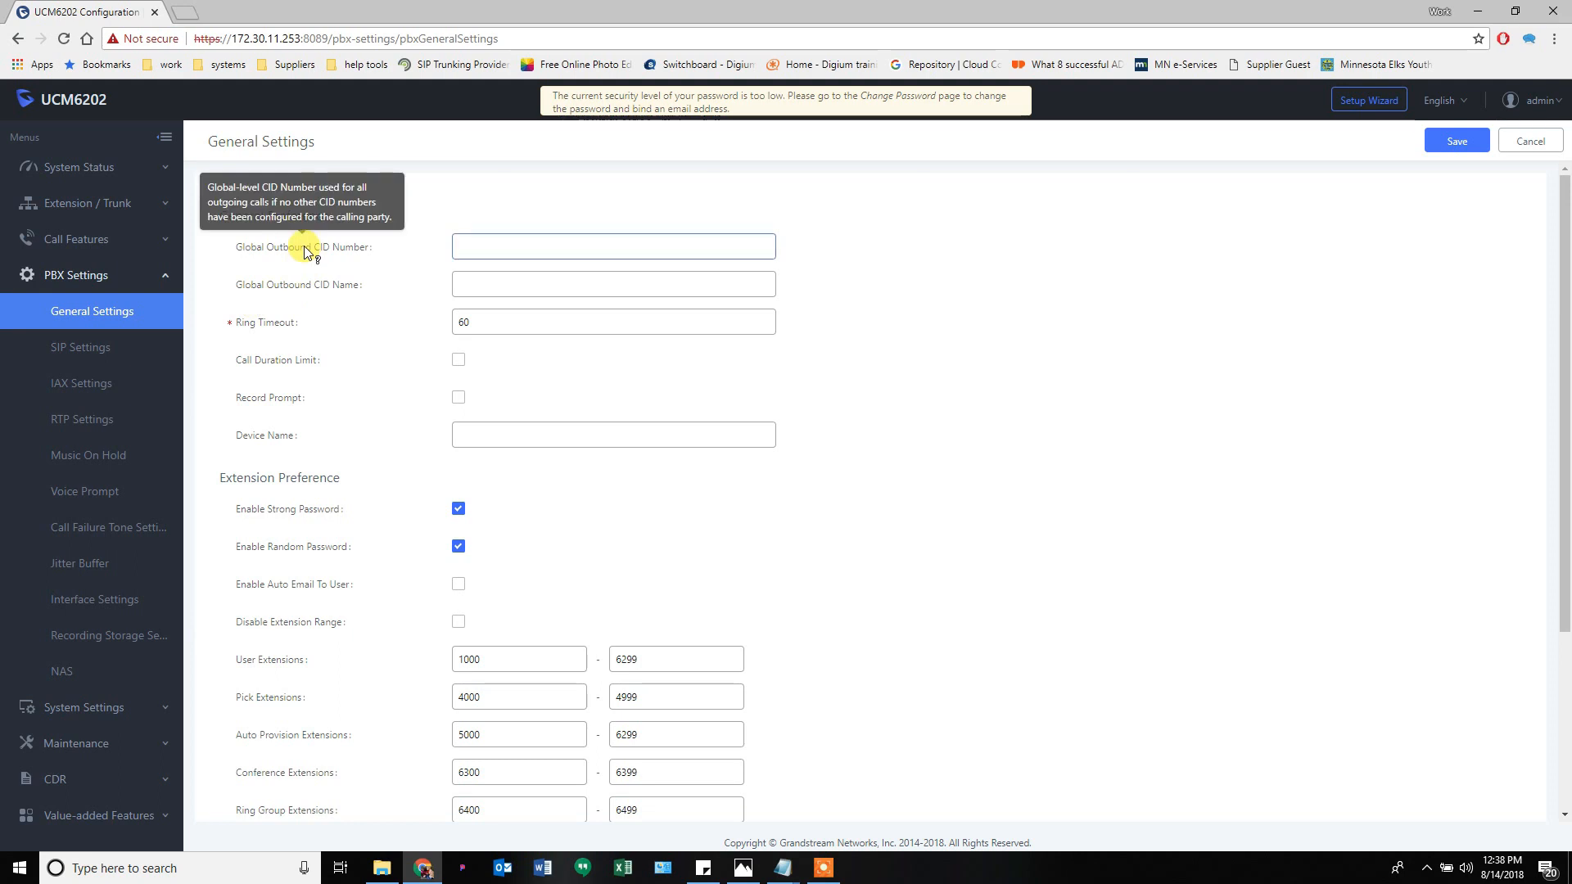
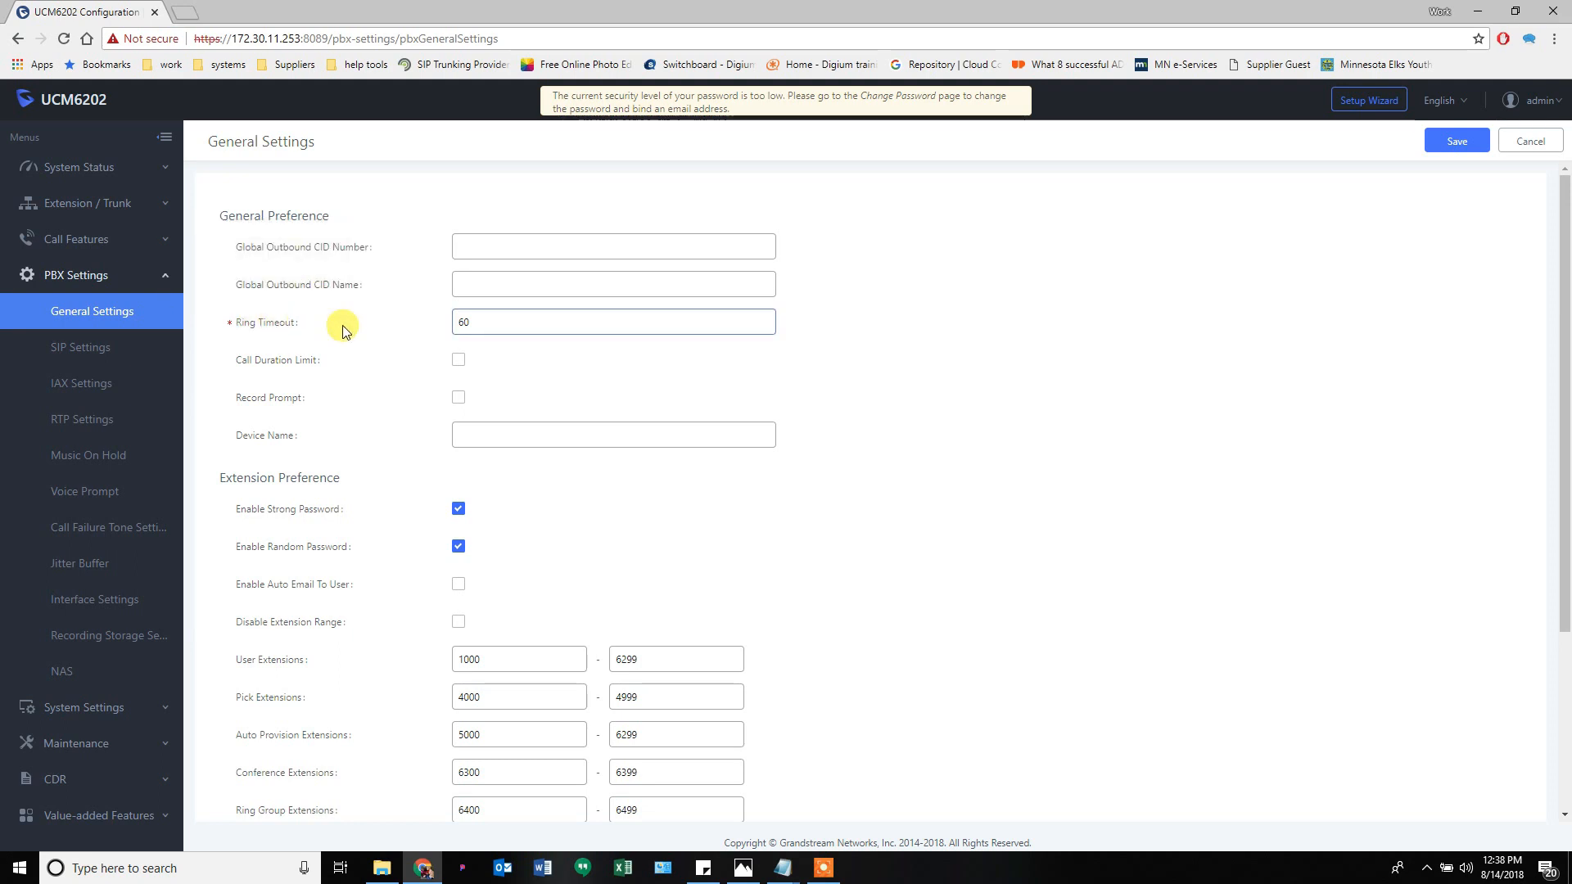
- Replace the Ring Timeout value 60 with 30 in PBX General Settings
drag(482, 319, 434, 328)
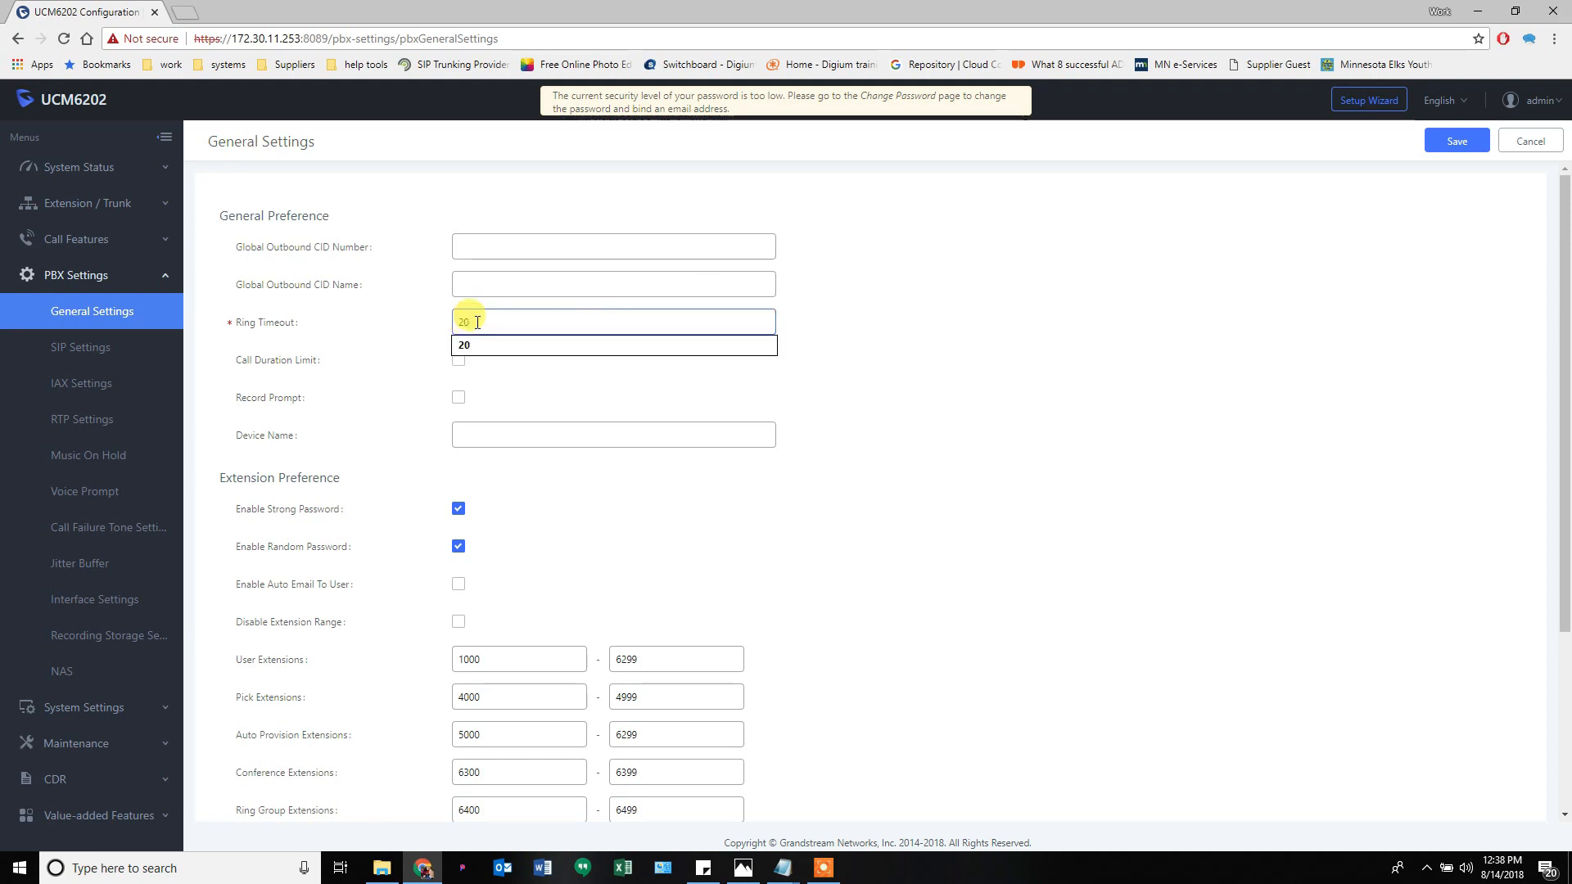
text(0)
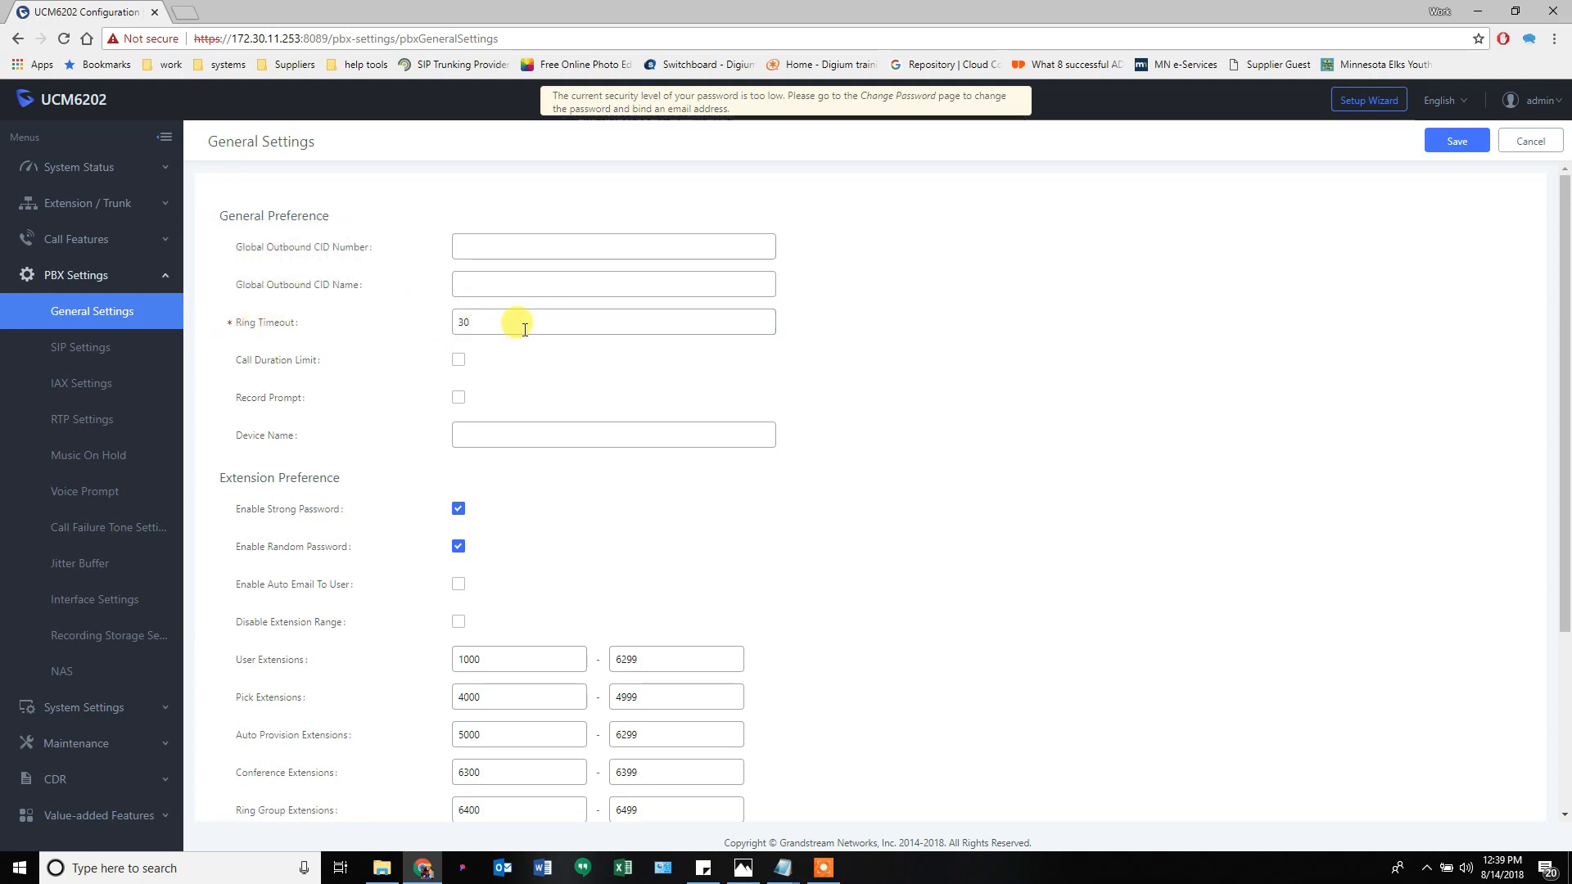
click(470, 327)
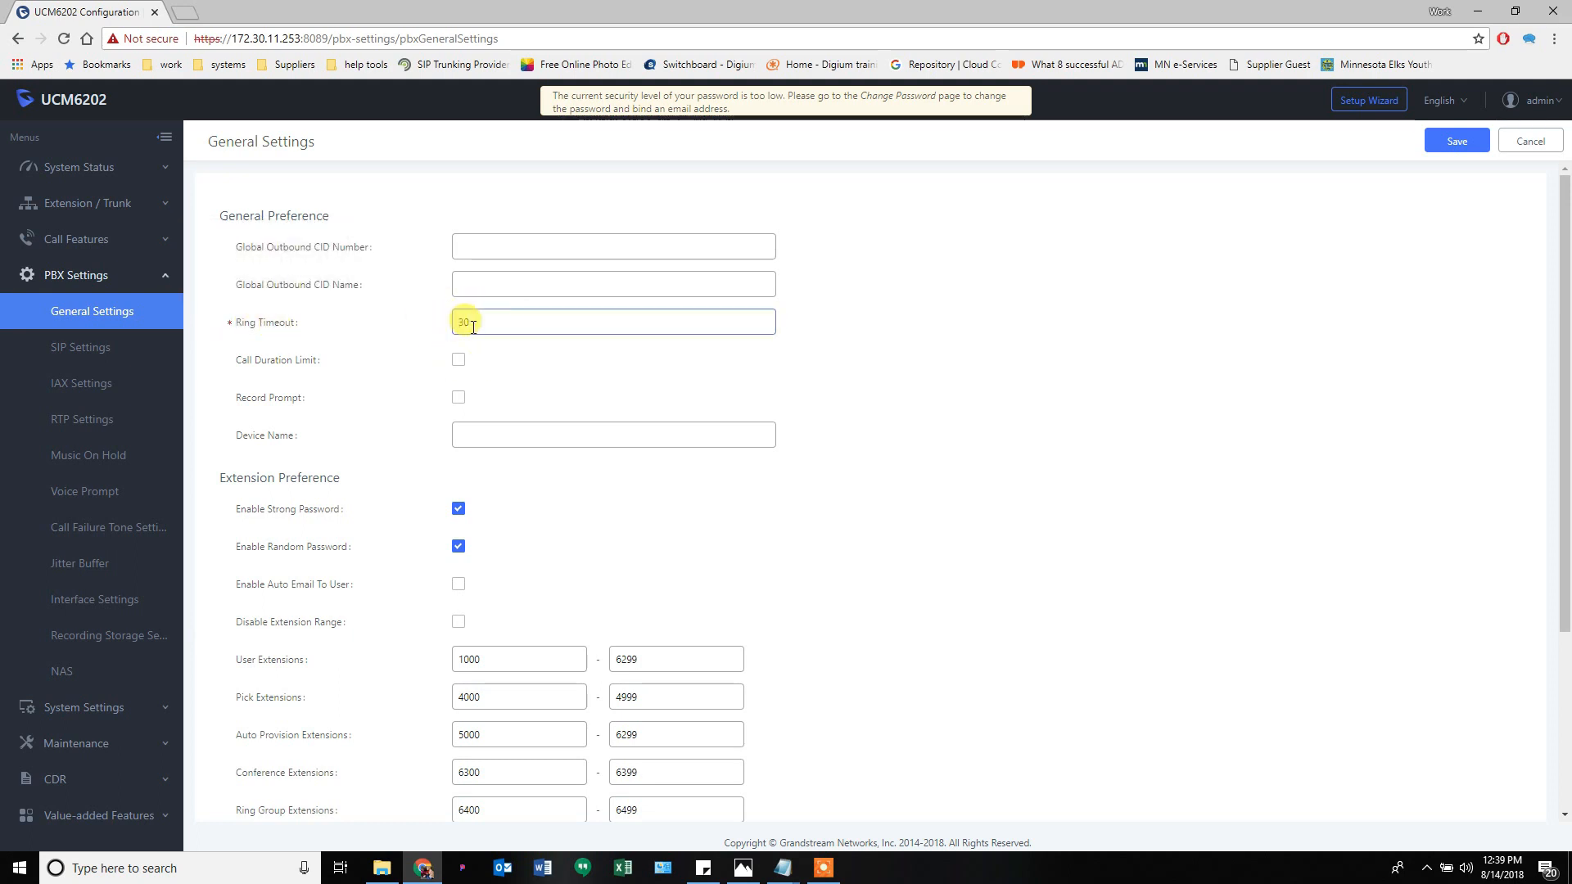
drag(472, 325, 444, 322)
click(400, 315)
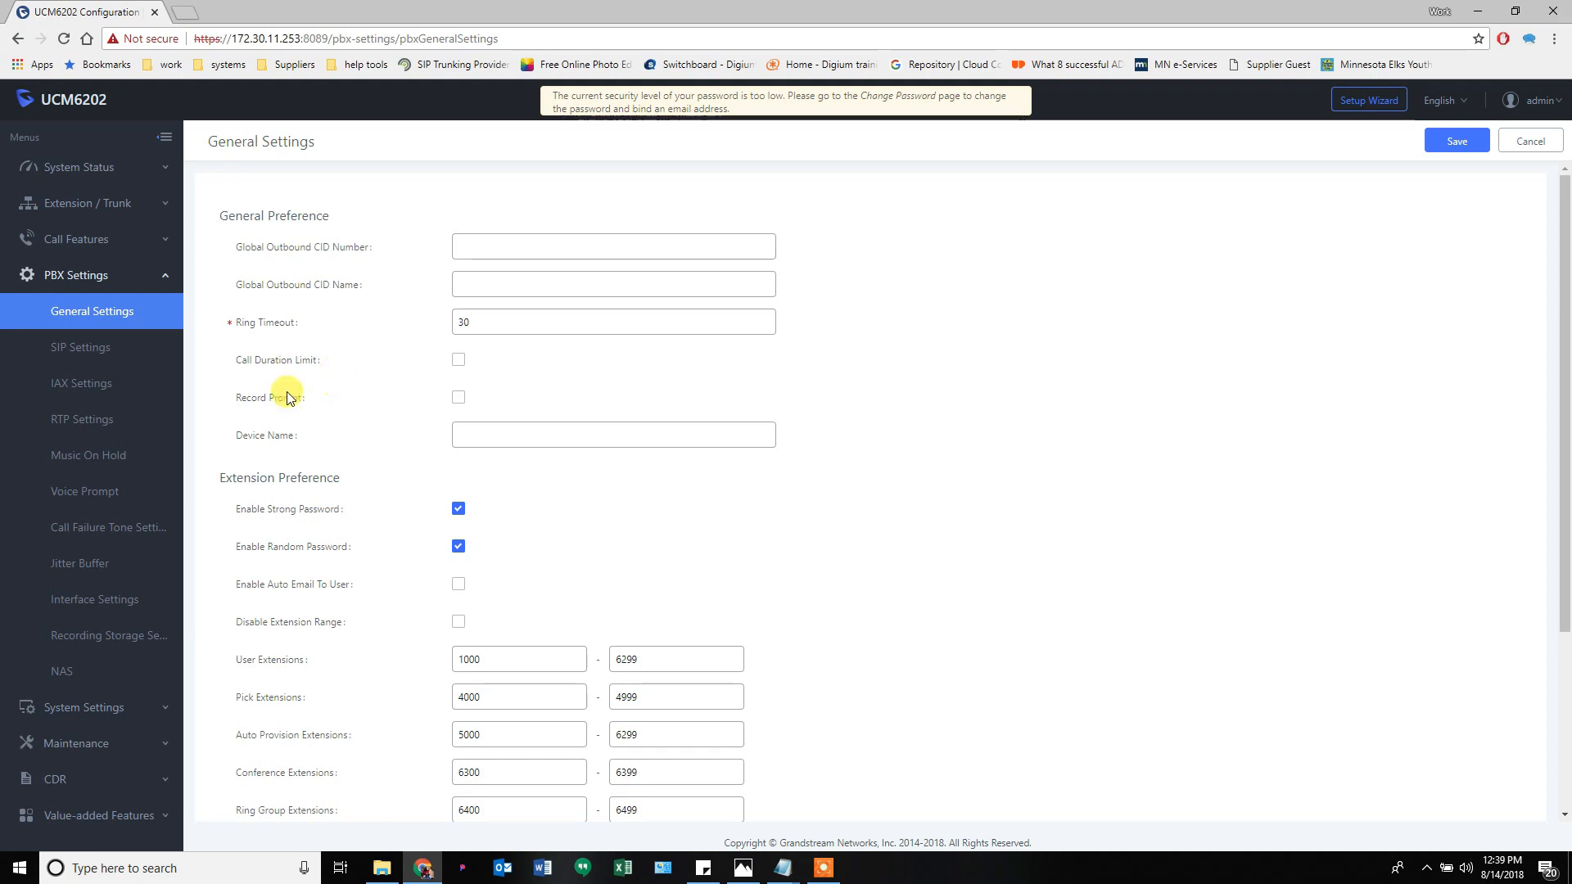
mouse_move(273, 448)
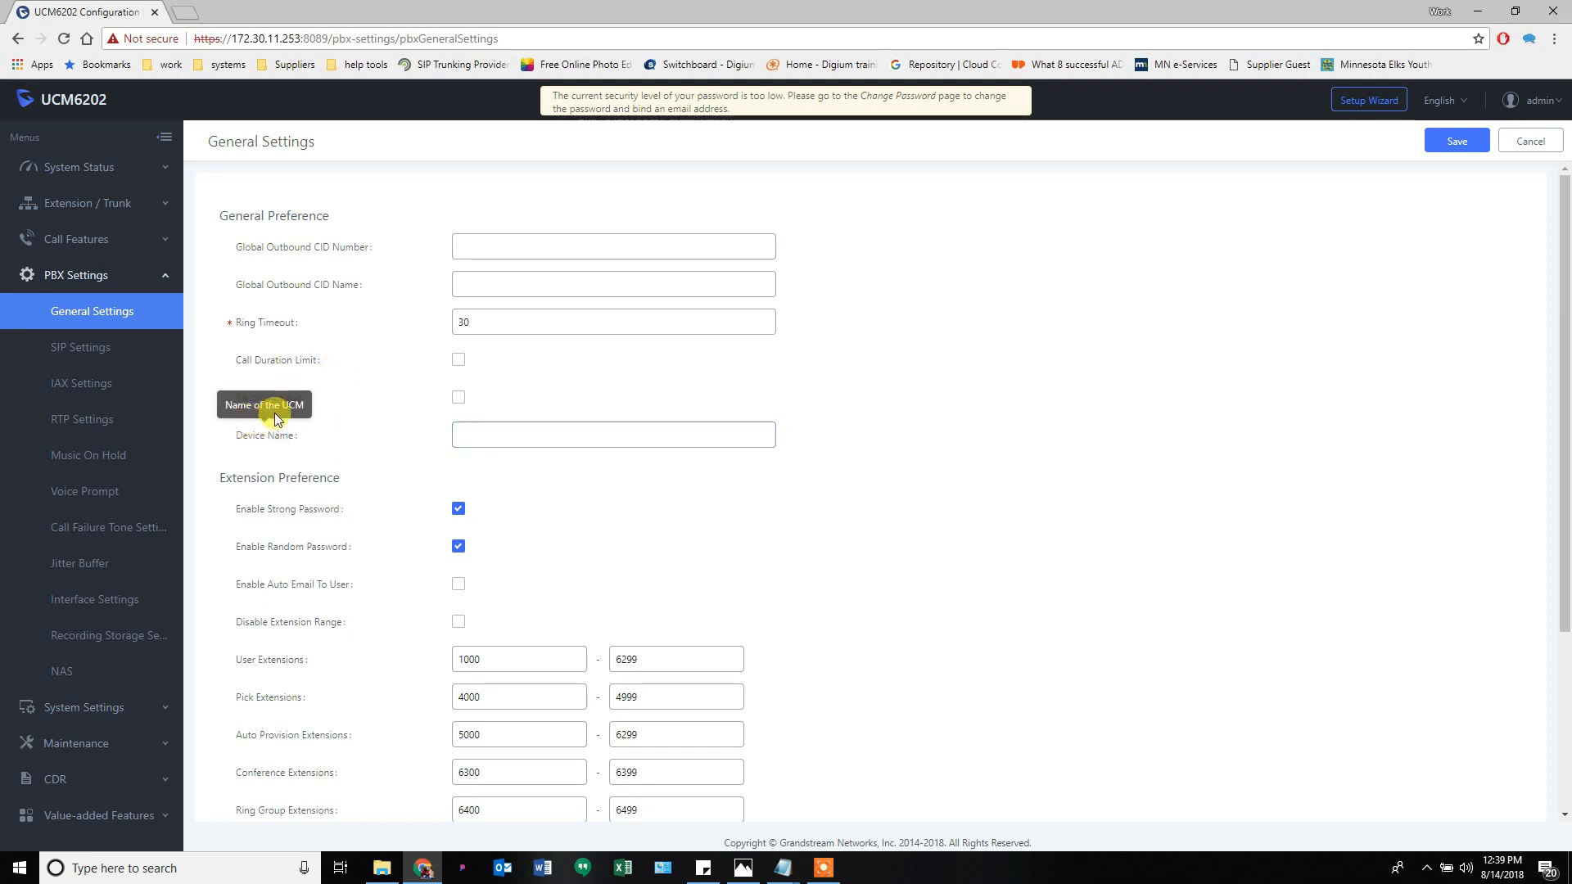
- Enter BillysBBQ as the Device Name in General Settings
click(481, 438)
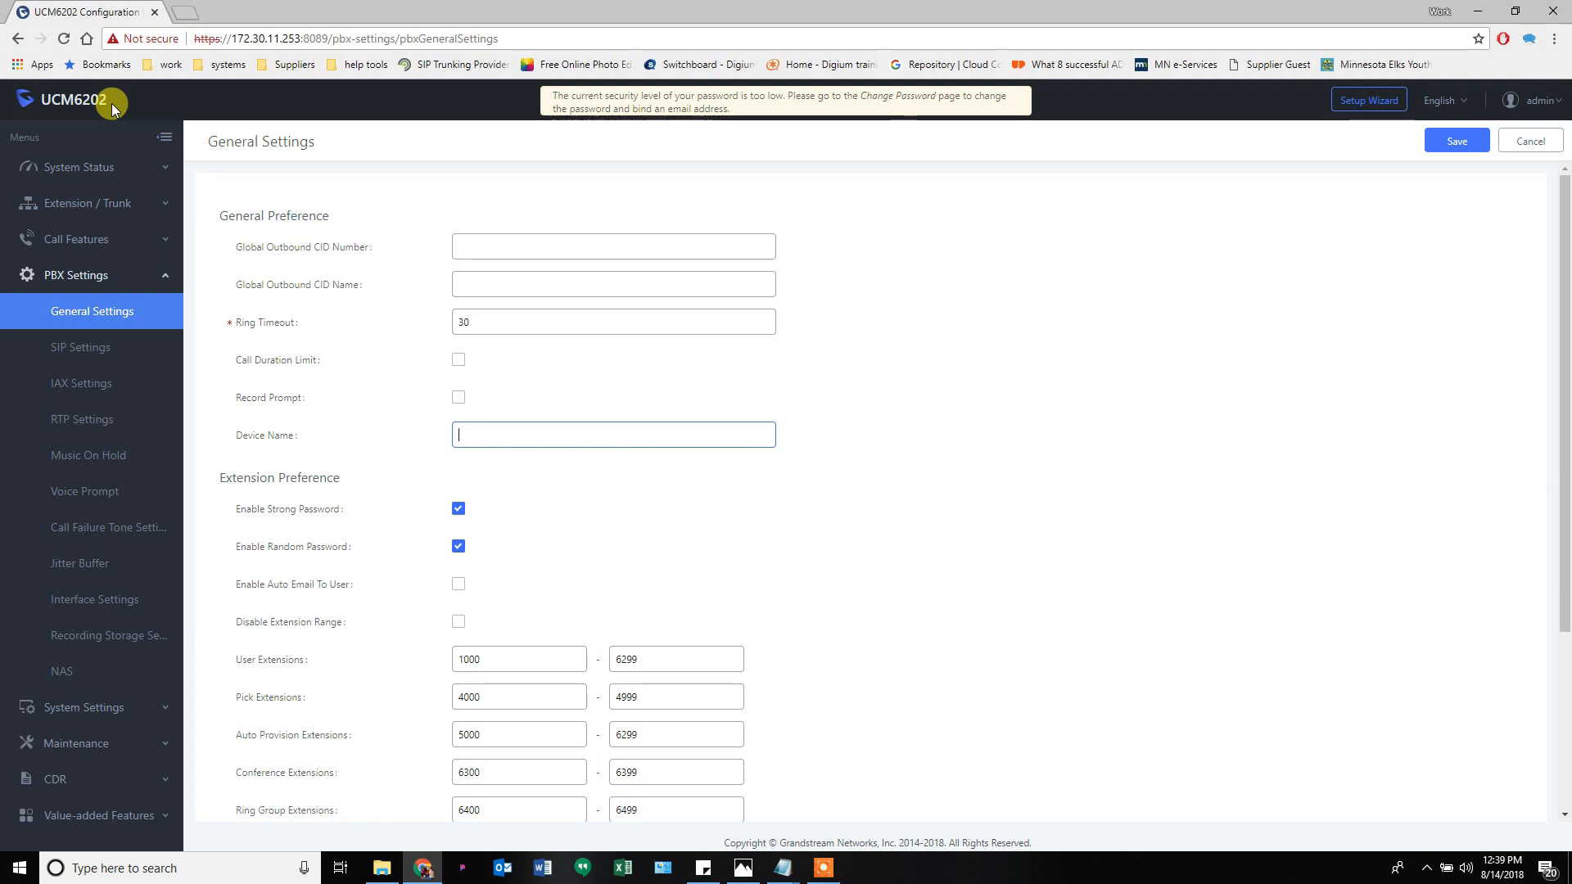
drag(233, 38, 299, 38)
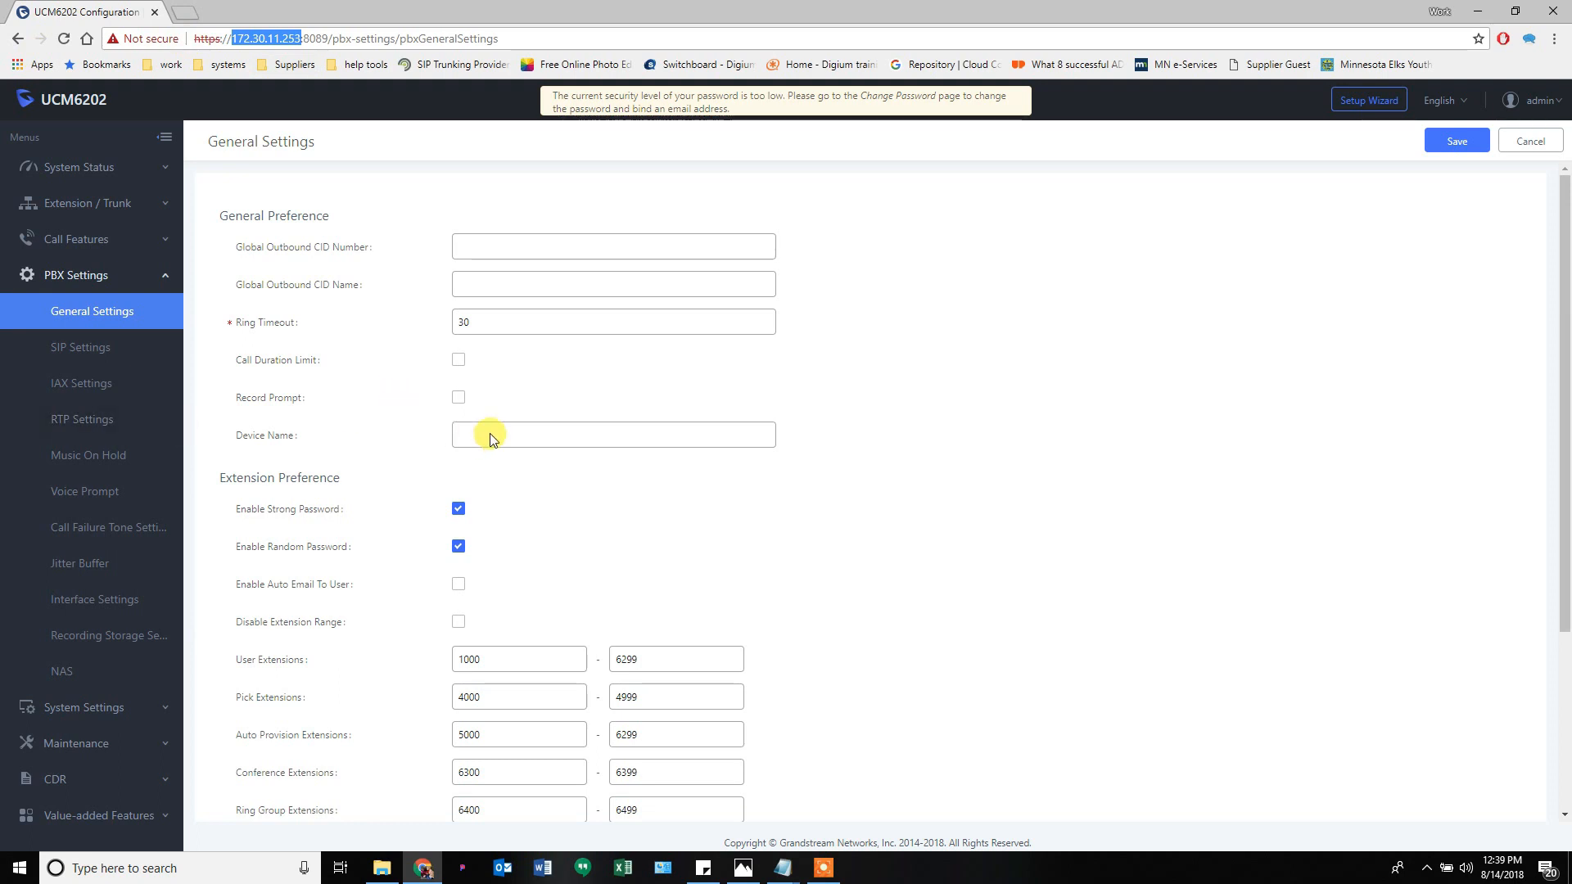
click(515, 437)
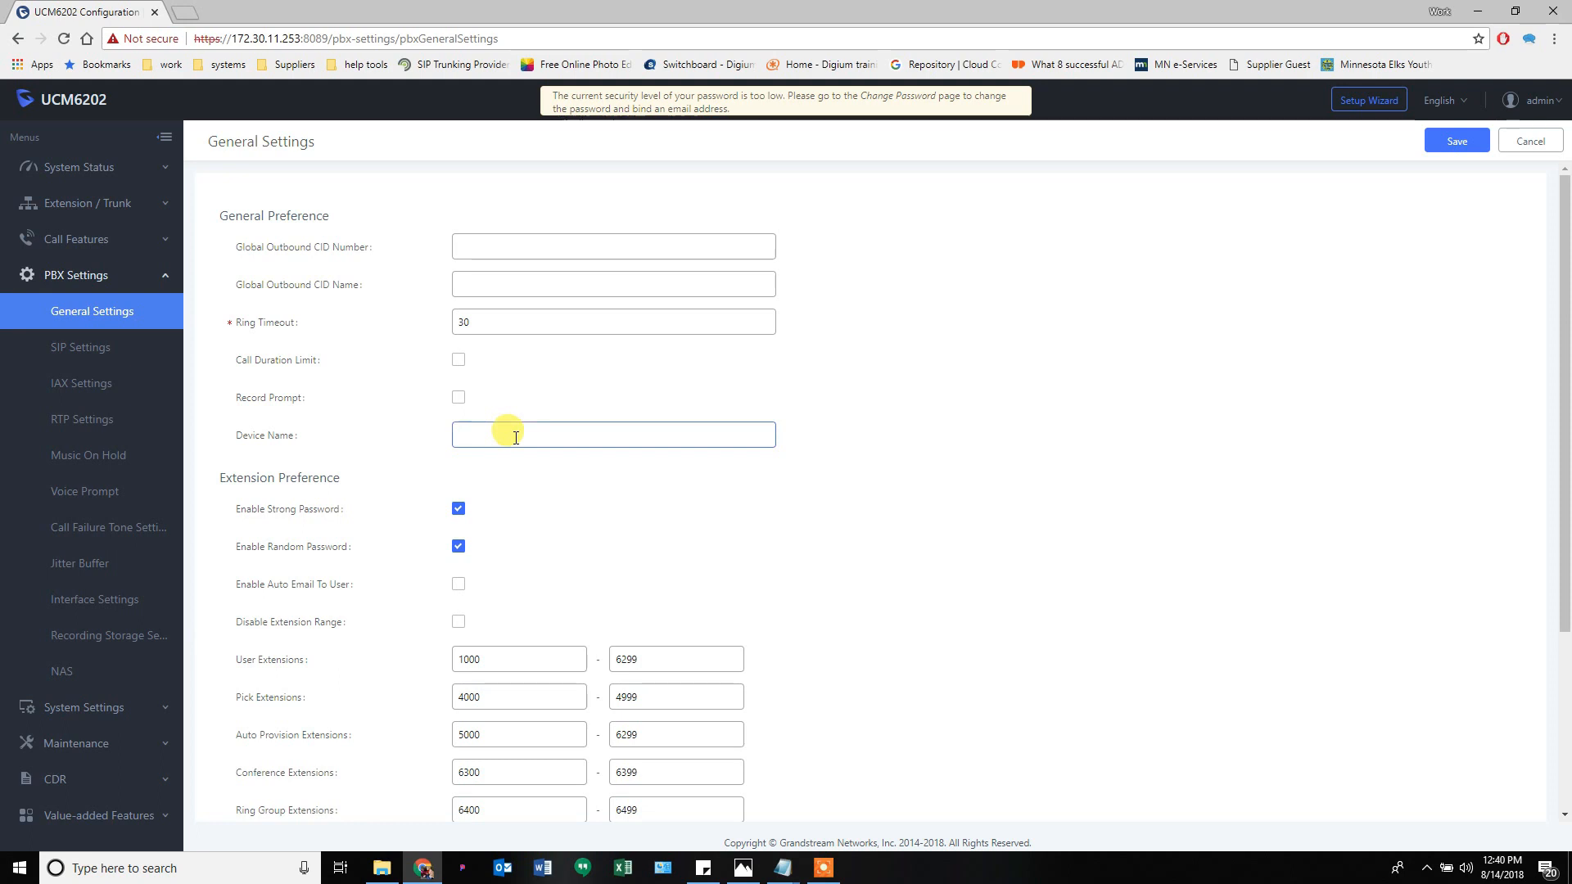
text(BillysBBQ)
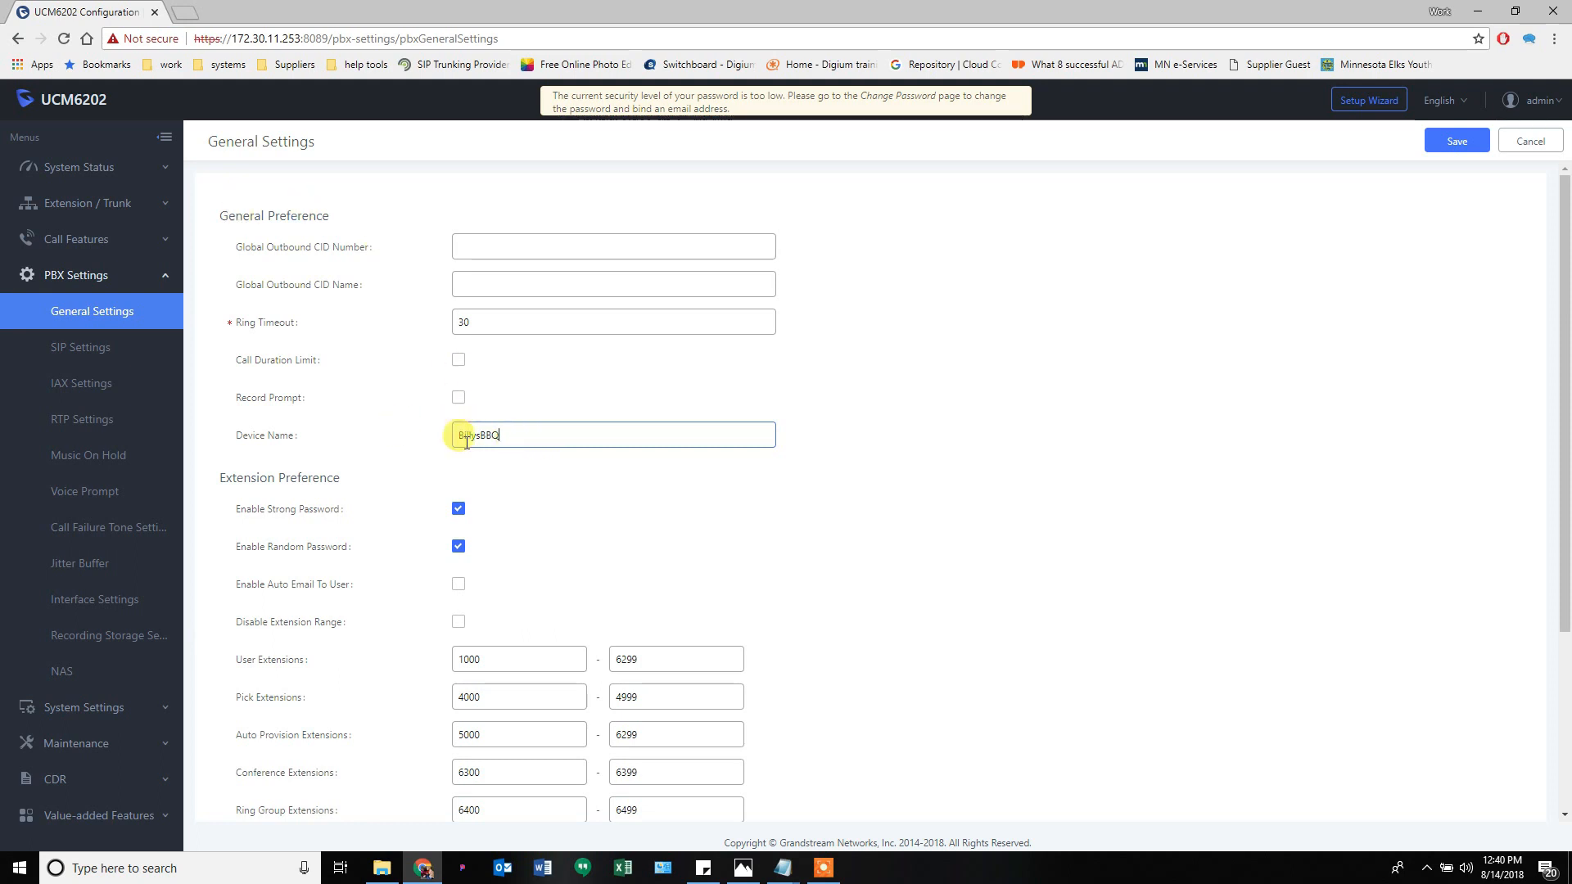
scroll(466, 440, down, 1)
scroll(467, 439, up, 1)
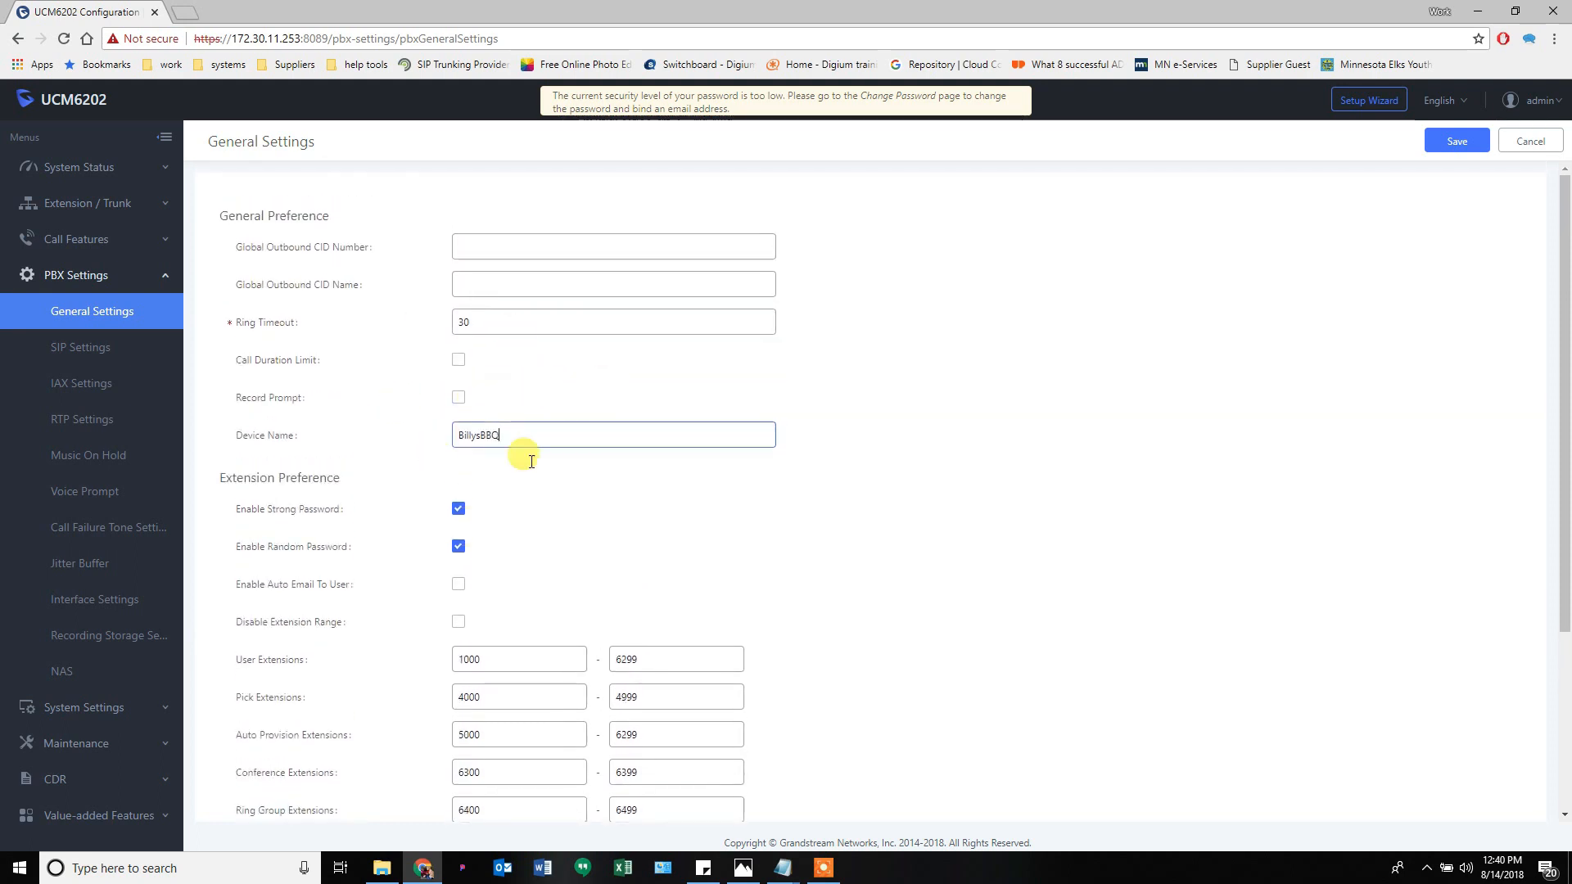
- Save and apply the settings, then reload so the header shows BillysBBQ
click(1434, 147)
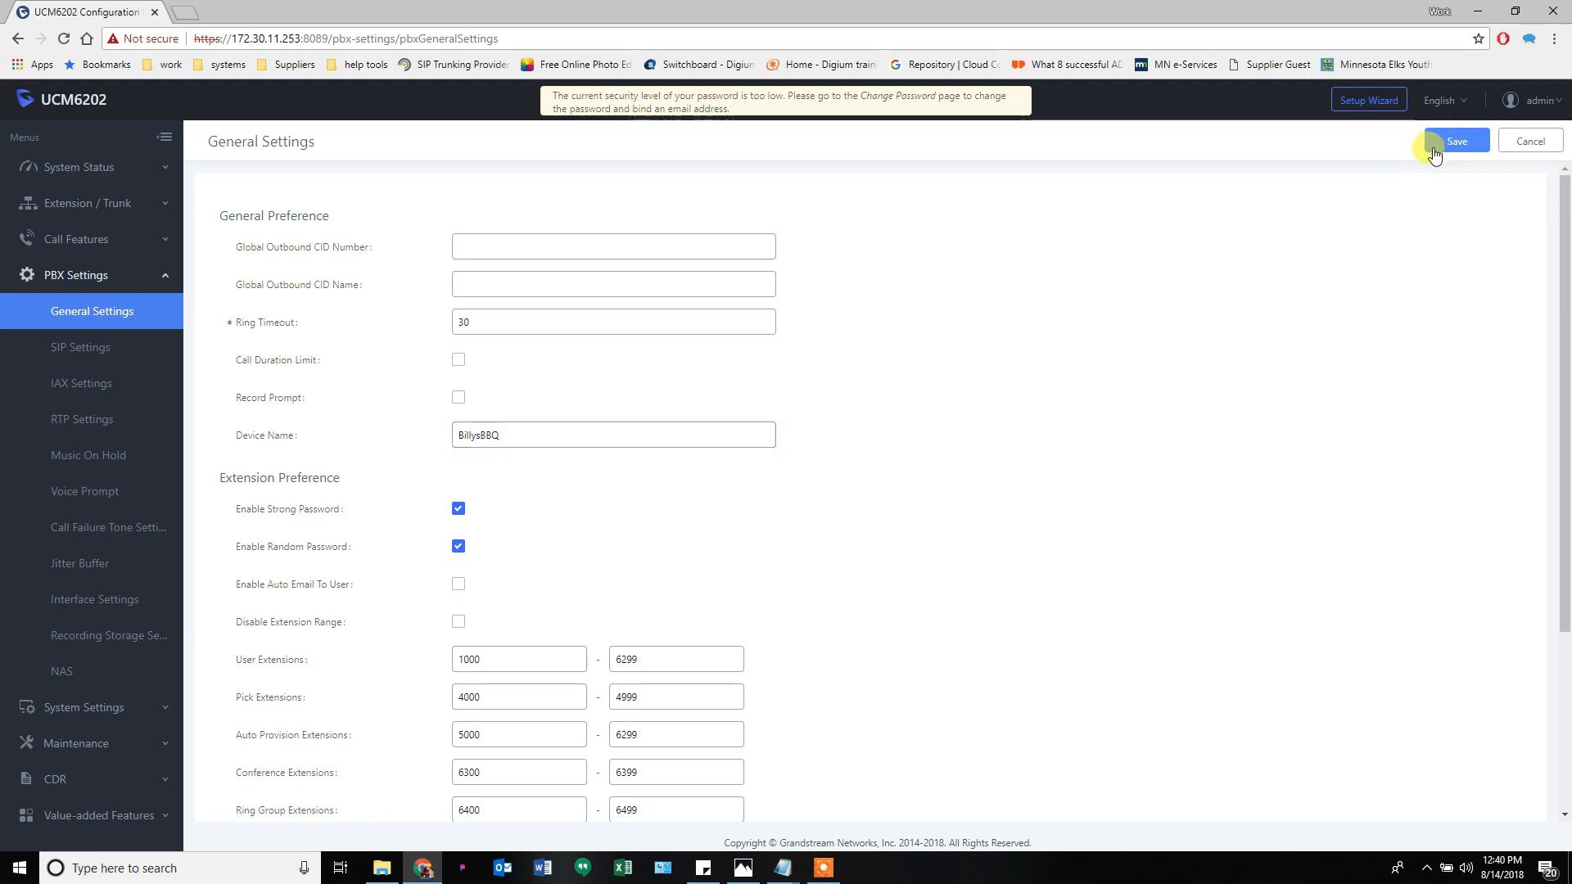
click(1277, 100)
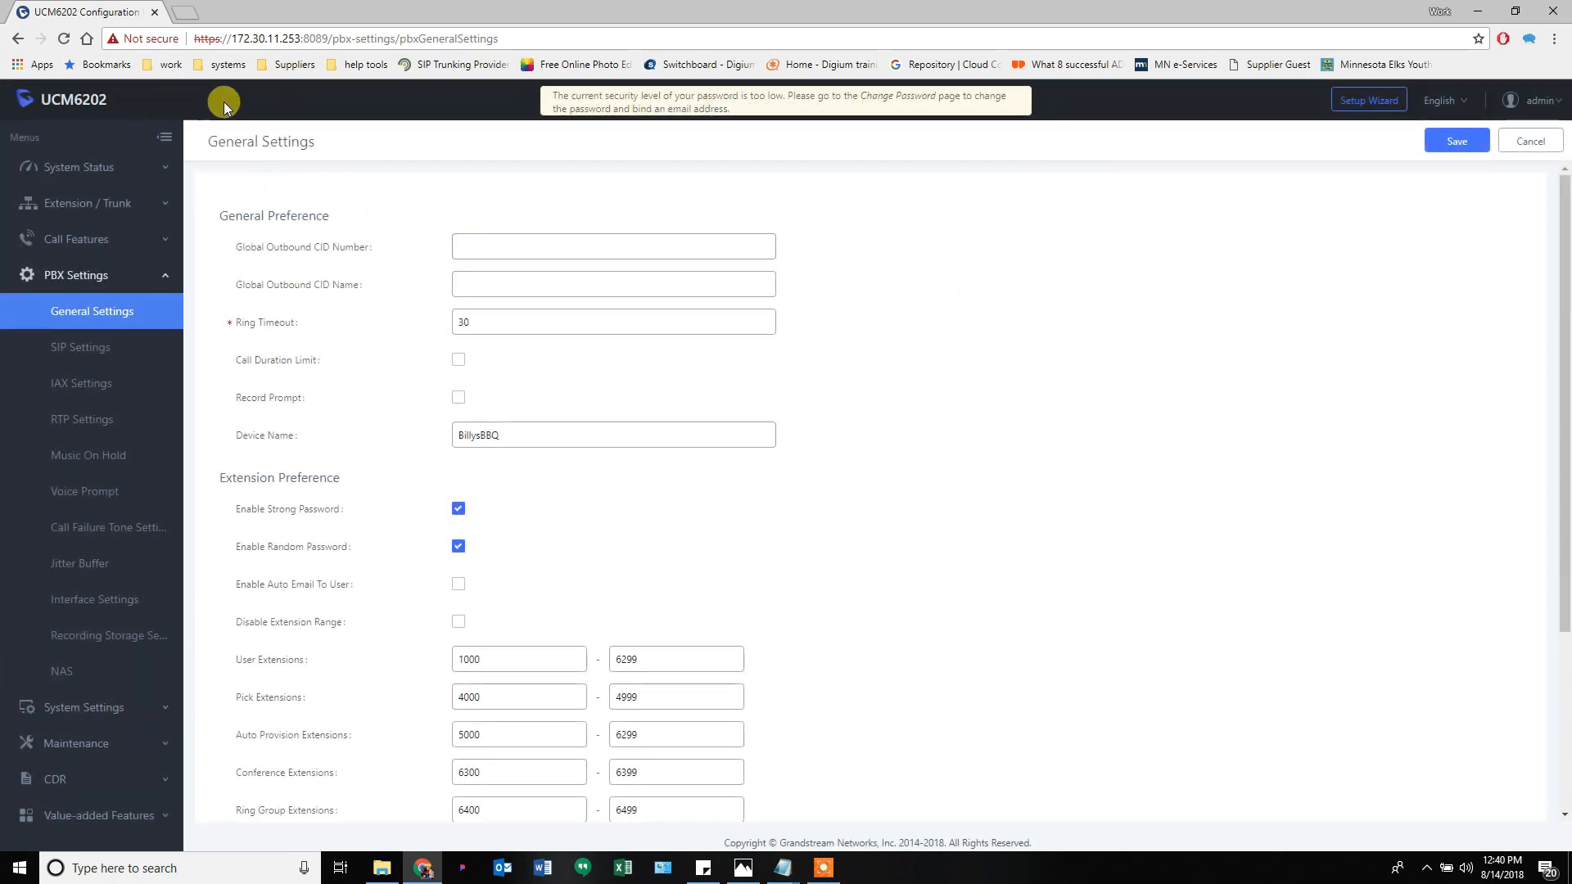
click(67, 40)
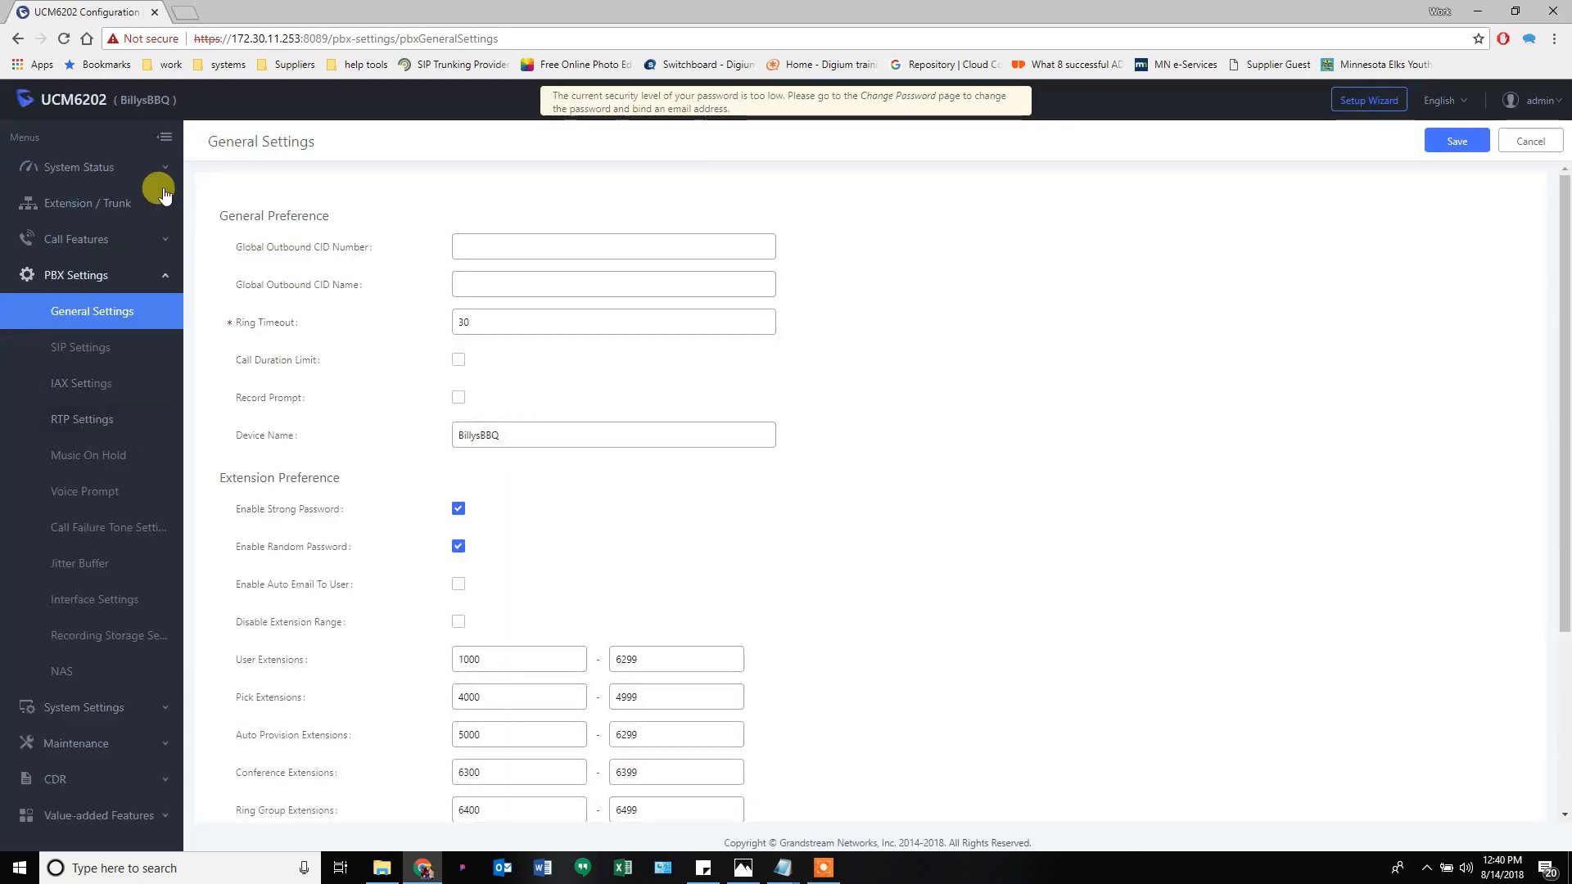
drag(117, 94, 158, 96)
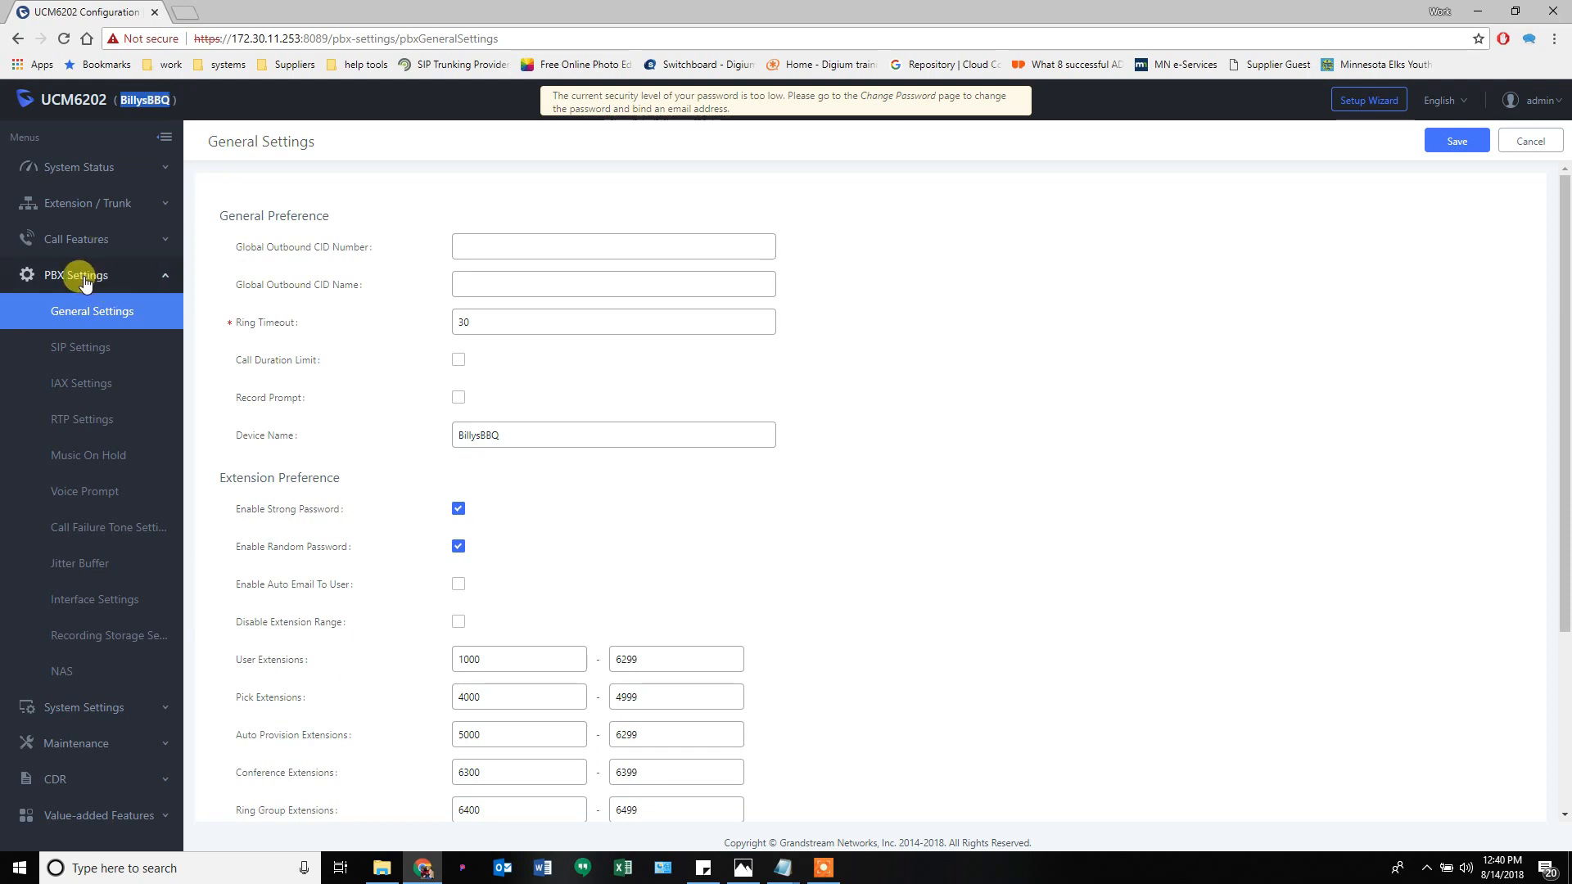
- Log out, sign back in as admin with the account password, and expand PBX Settings
click(1538, 100)
click(1540, 166)
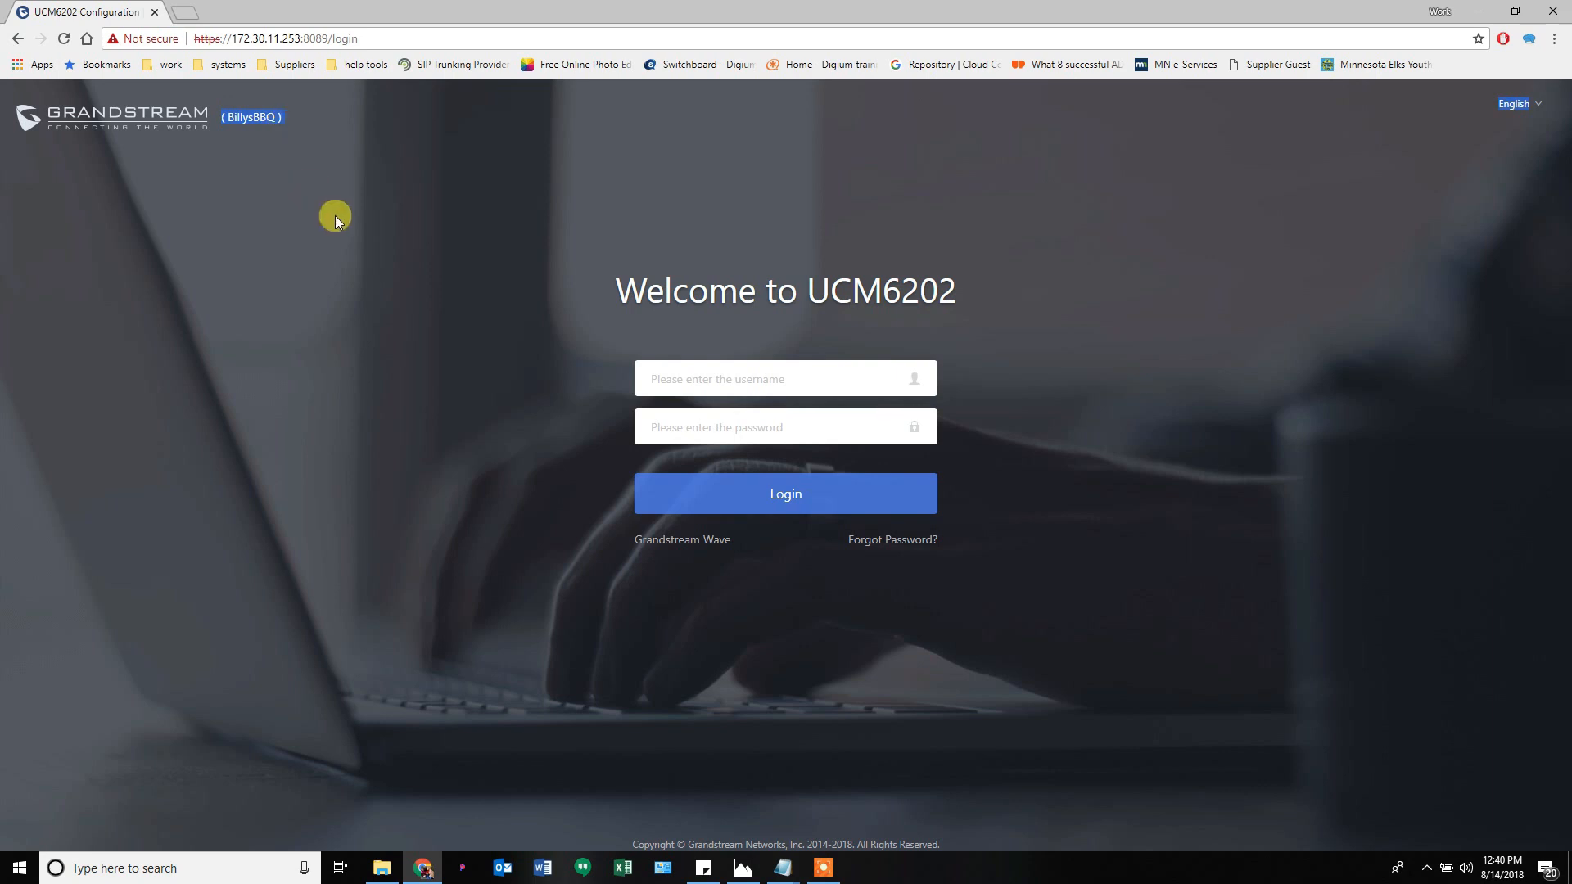
click(693, 373)
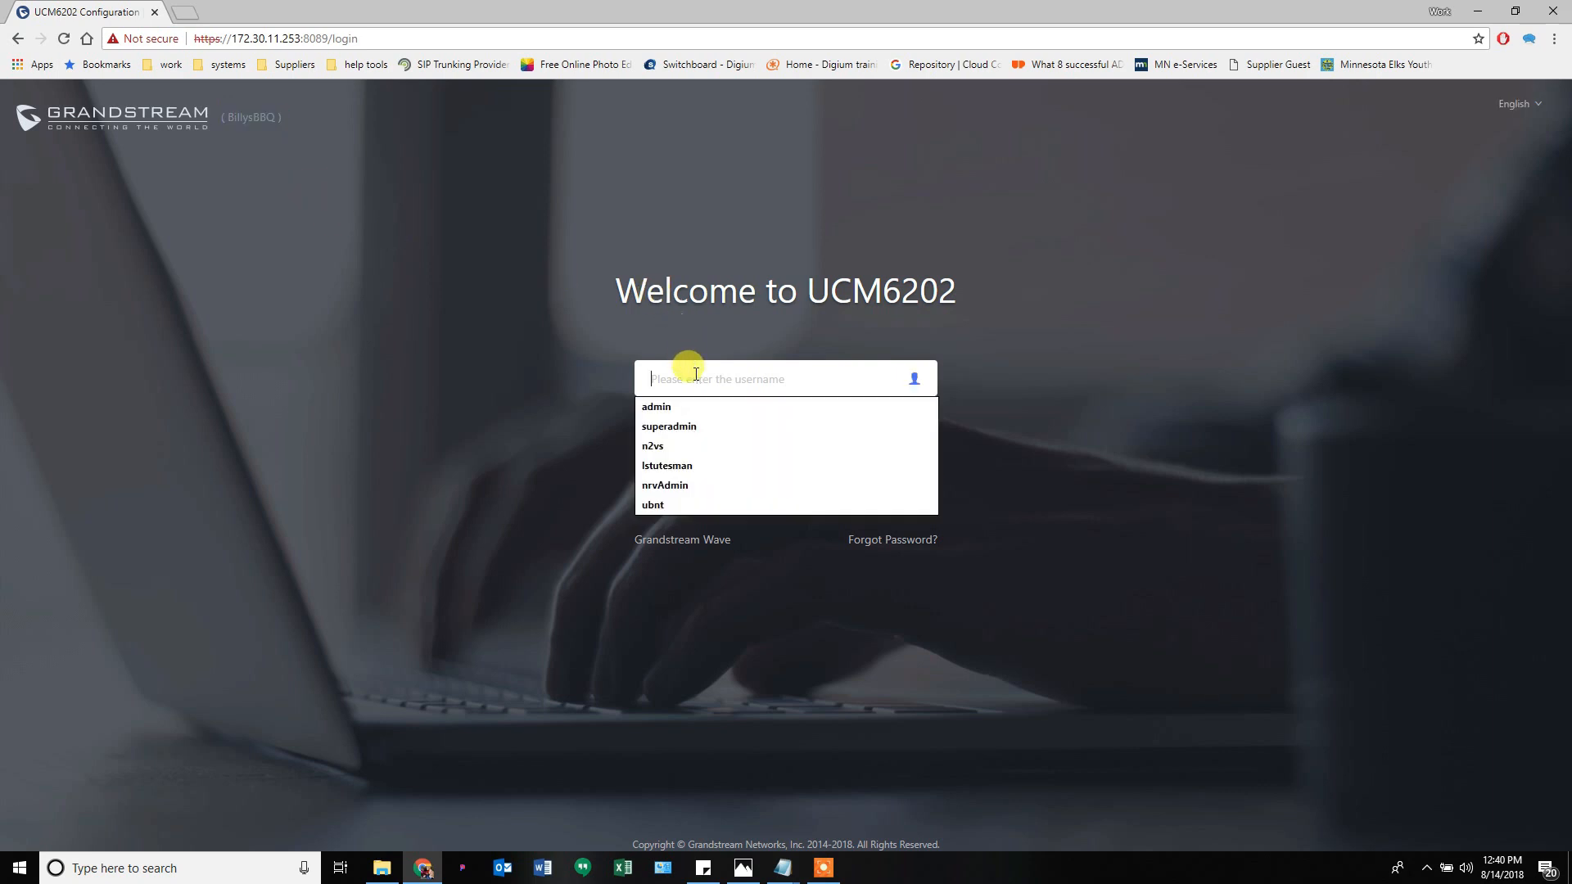
text(admin)
key(Tab)
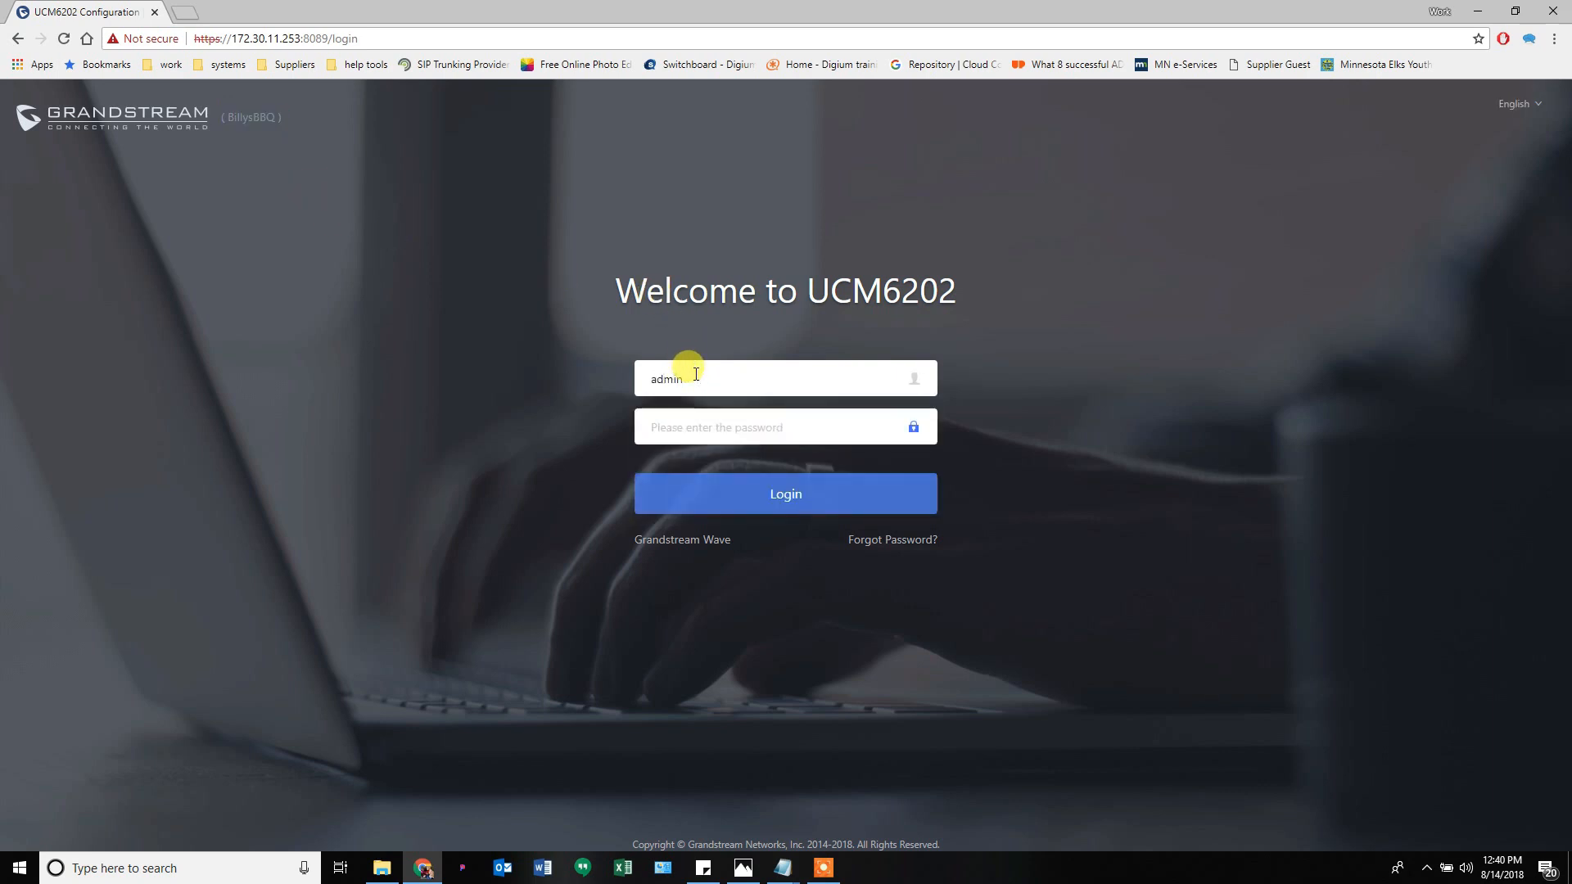
text(••)
key(Return)
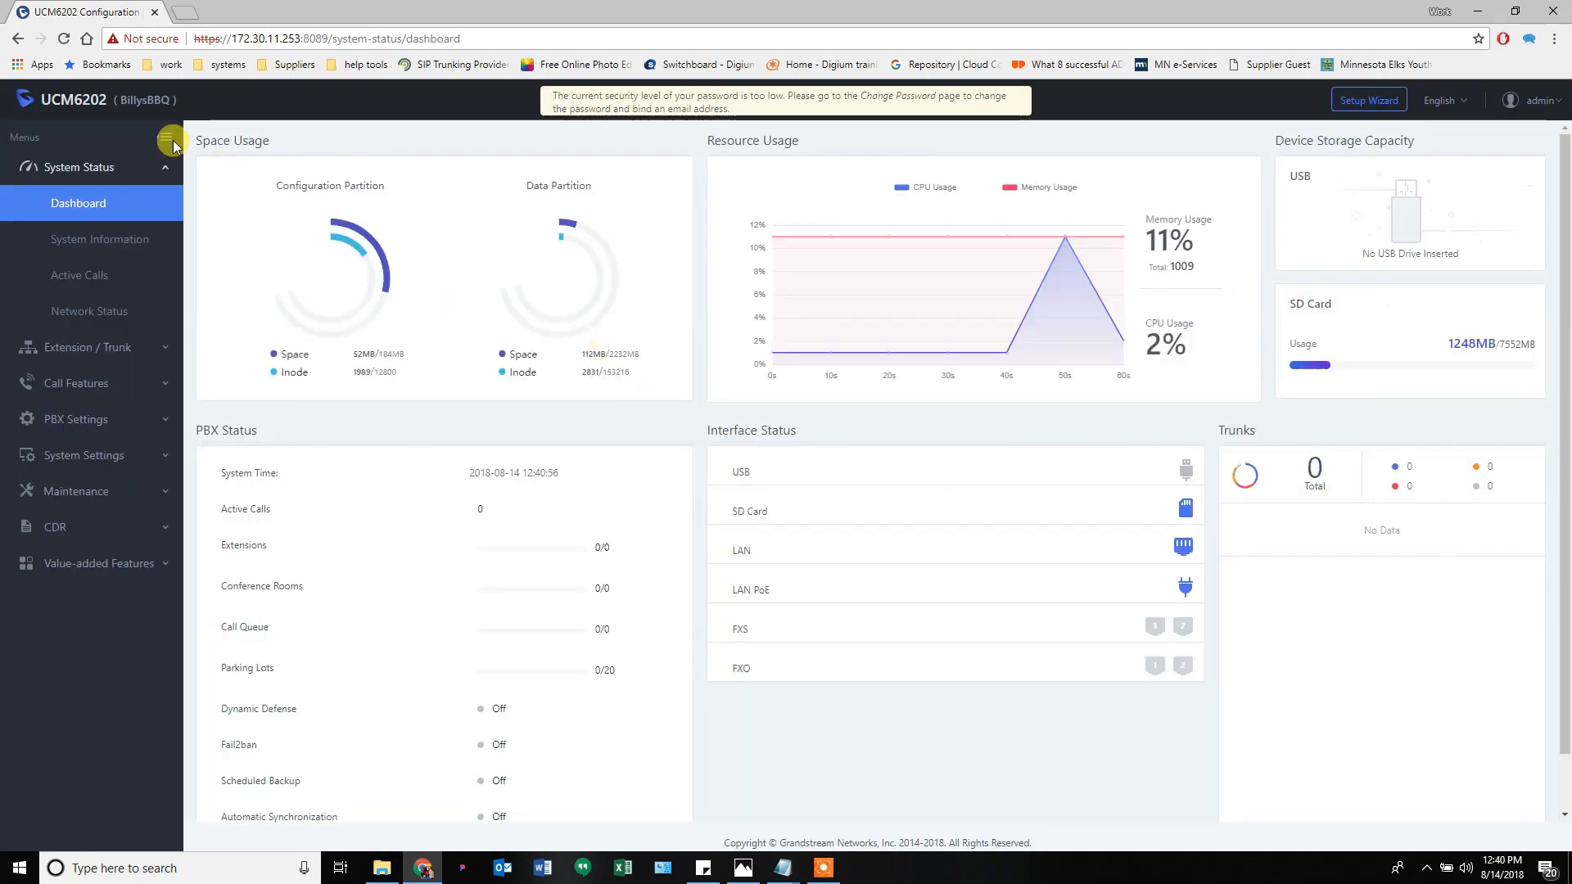
click(100, 429)
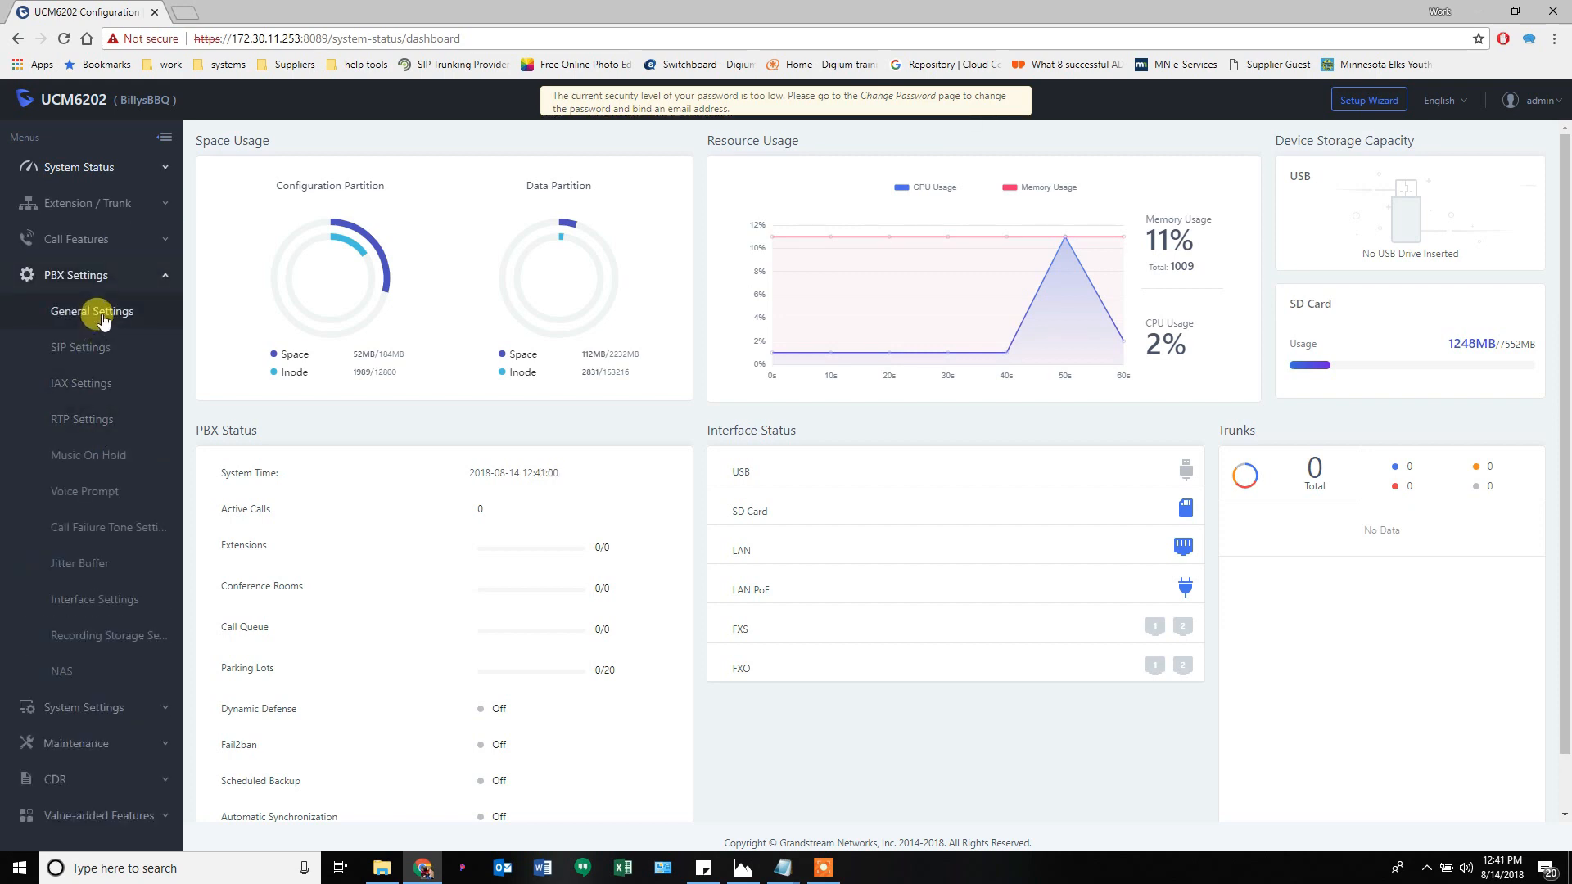
- Delete the BillysBBQ Device Name in General Settings, then save and apply
click(101, 318)
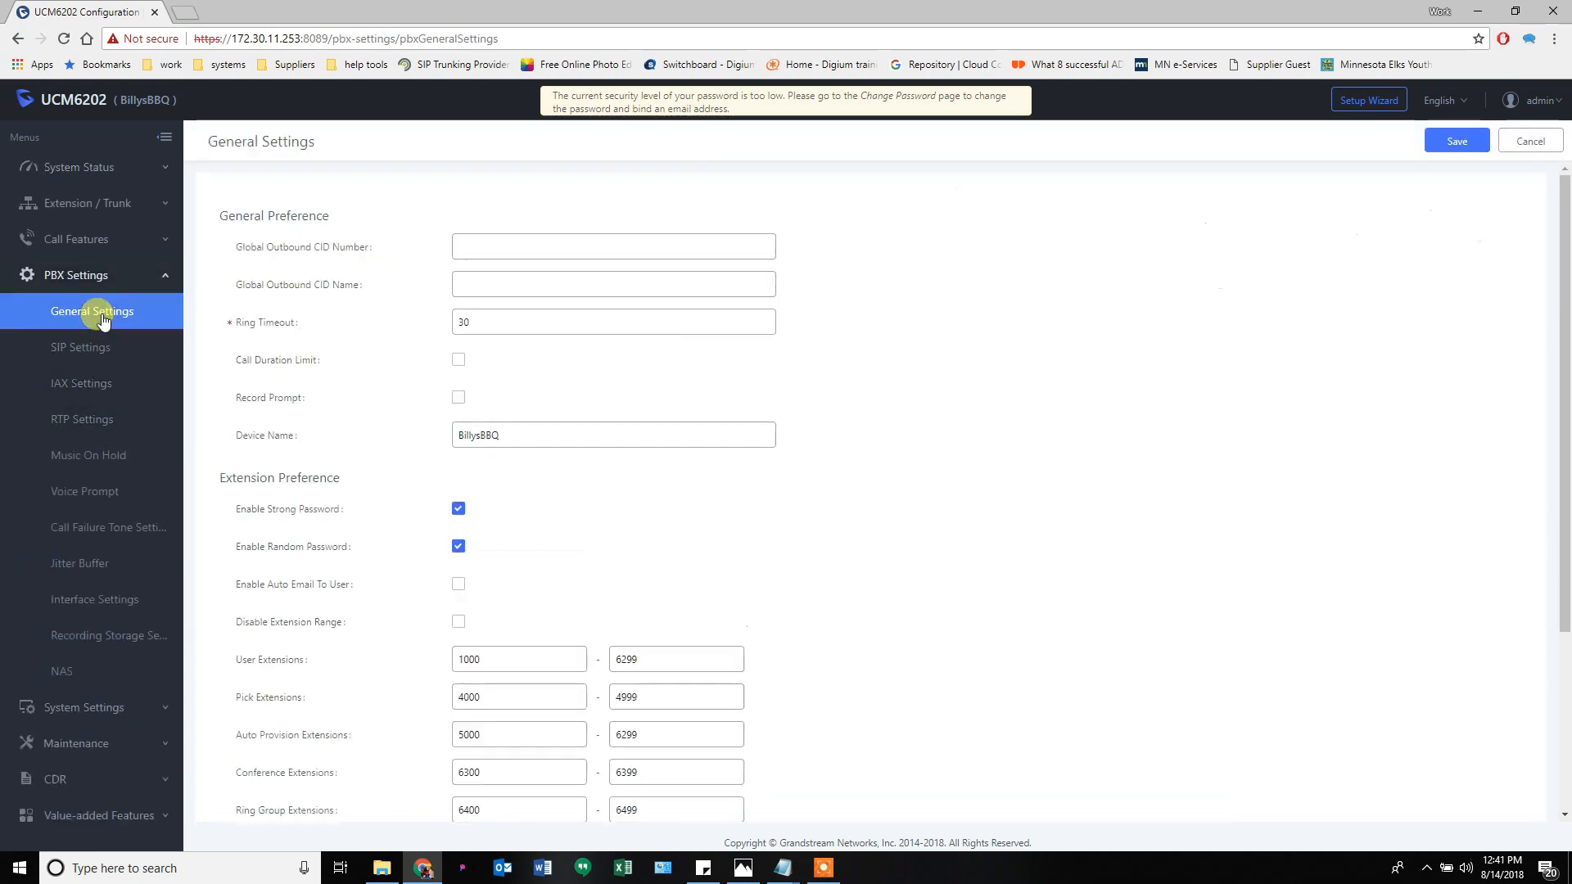
click(463, 435)
double_click(464, 435)
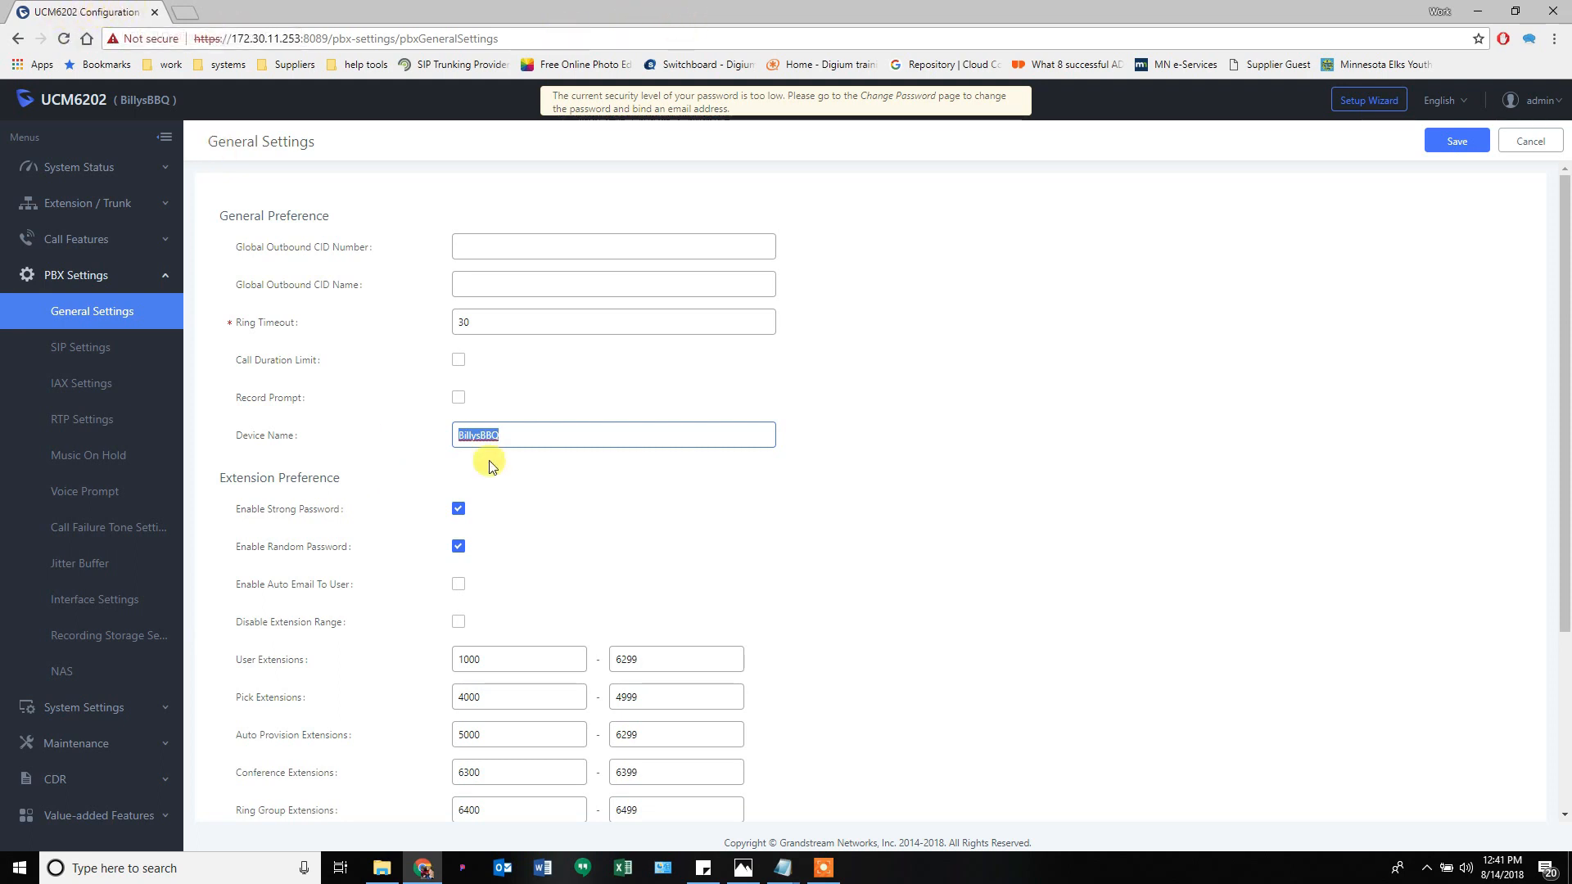
key(BackSpace)
click(1453, 141)
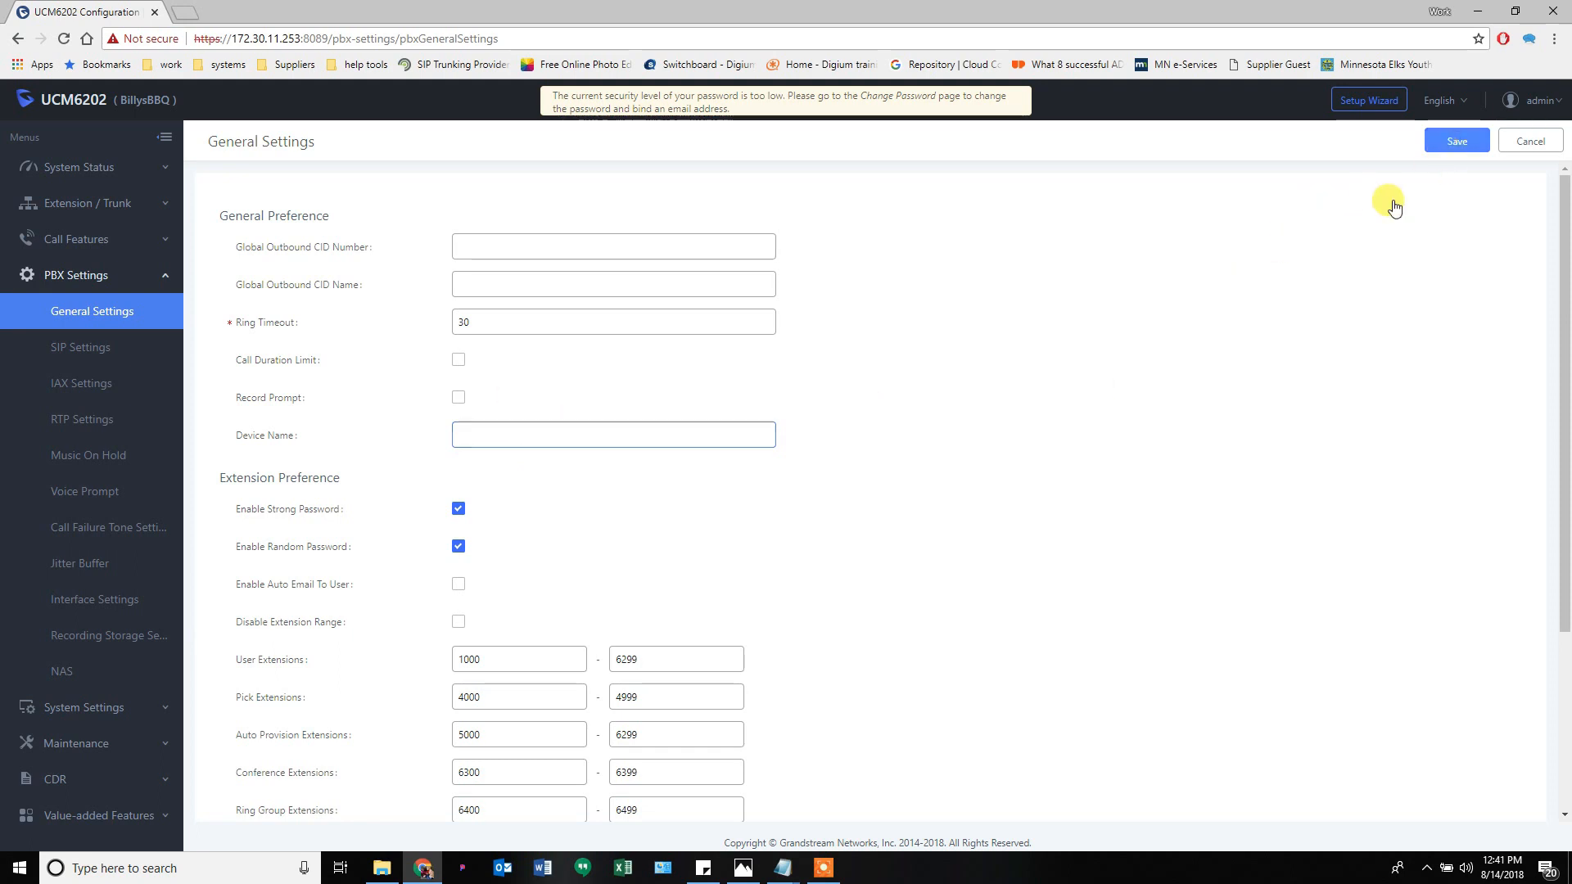
click(1279, 100)
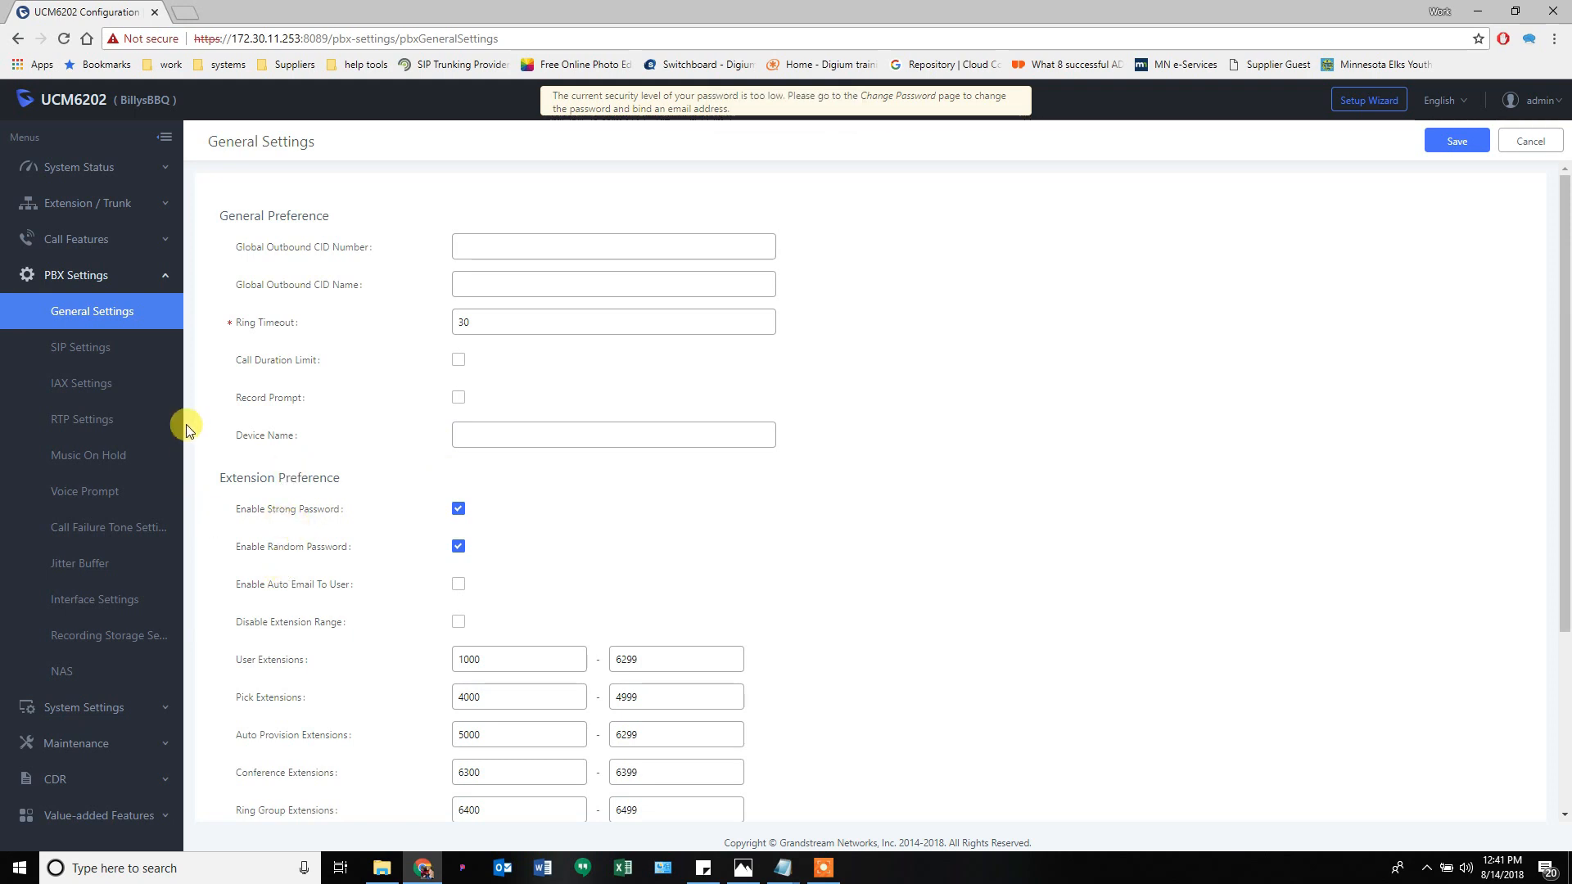
mouse_move(316, 584)
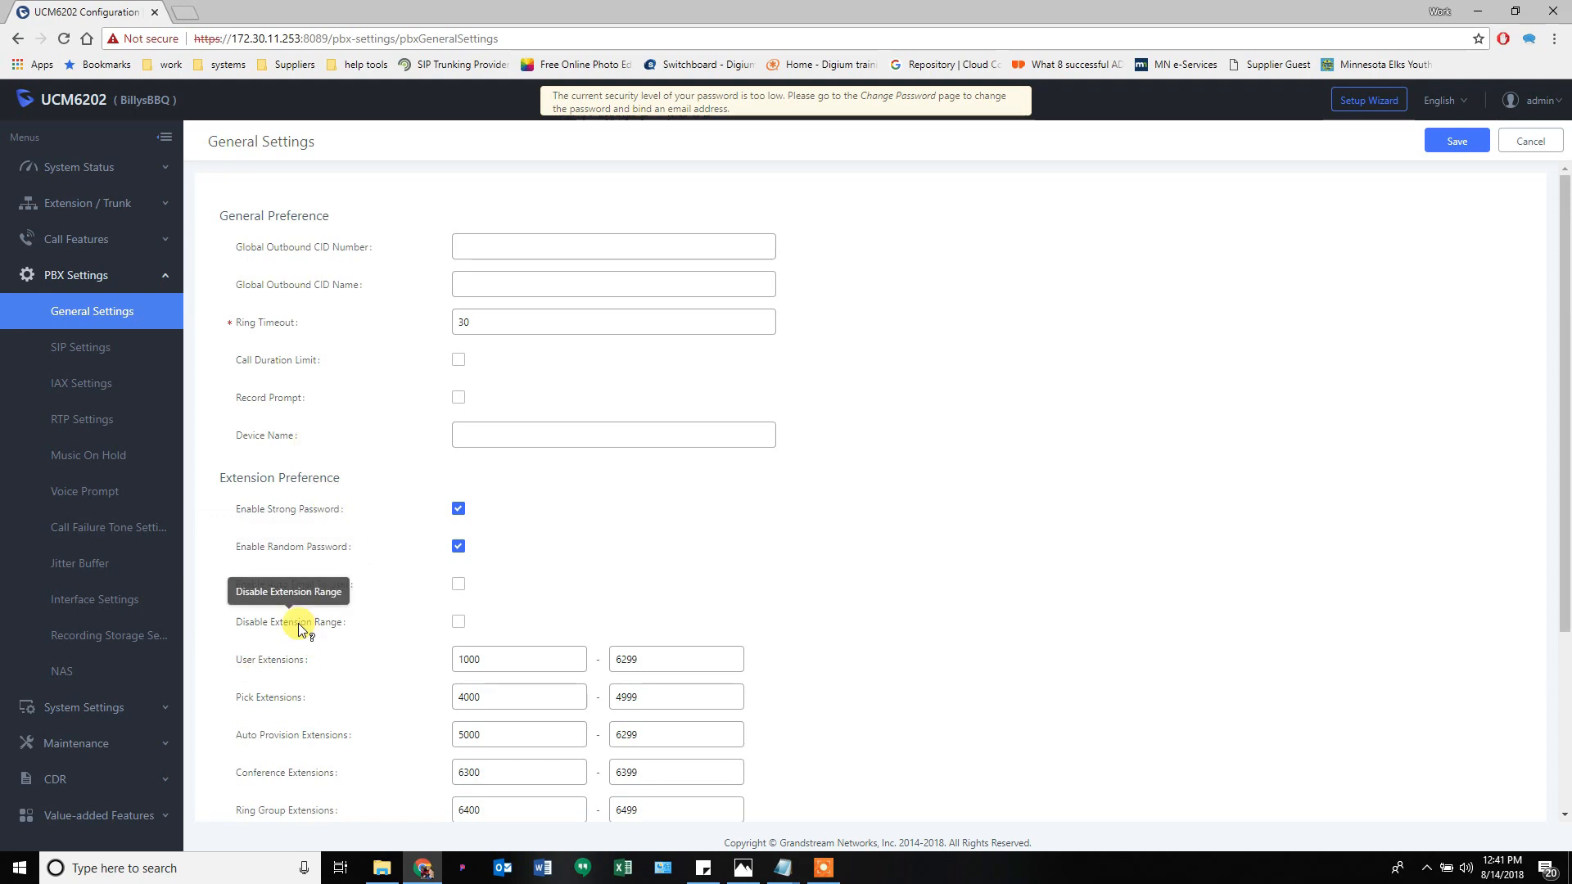
- Review the extension ranges and turn on Disable Extension Range, answering the warning
scroll(300, 628, down, 2)
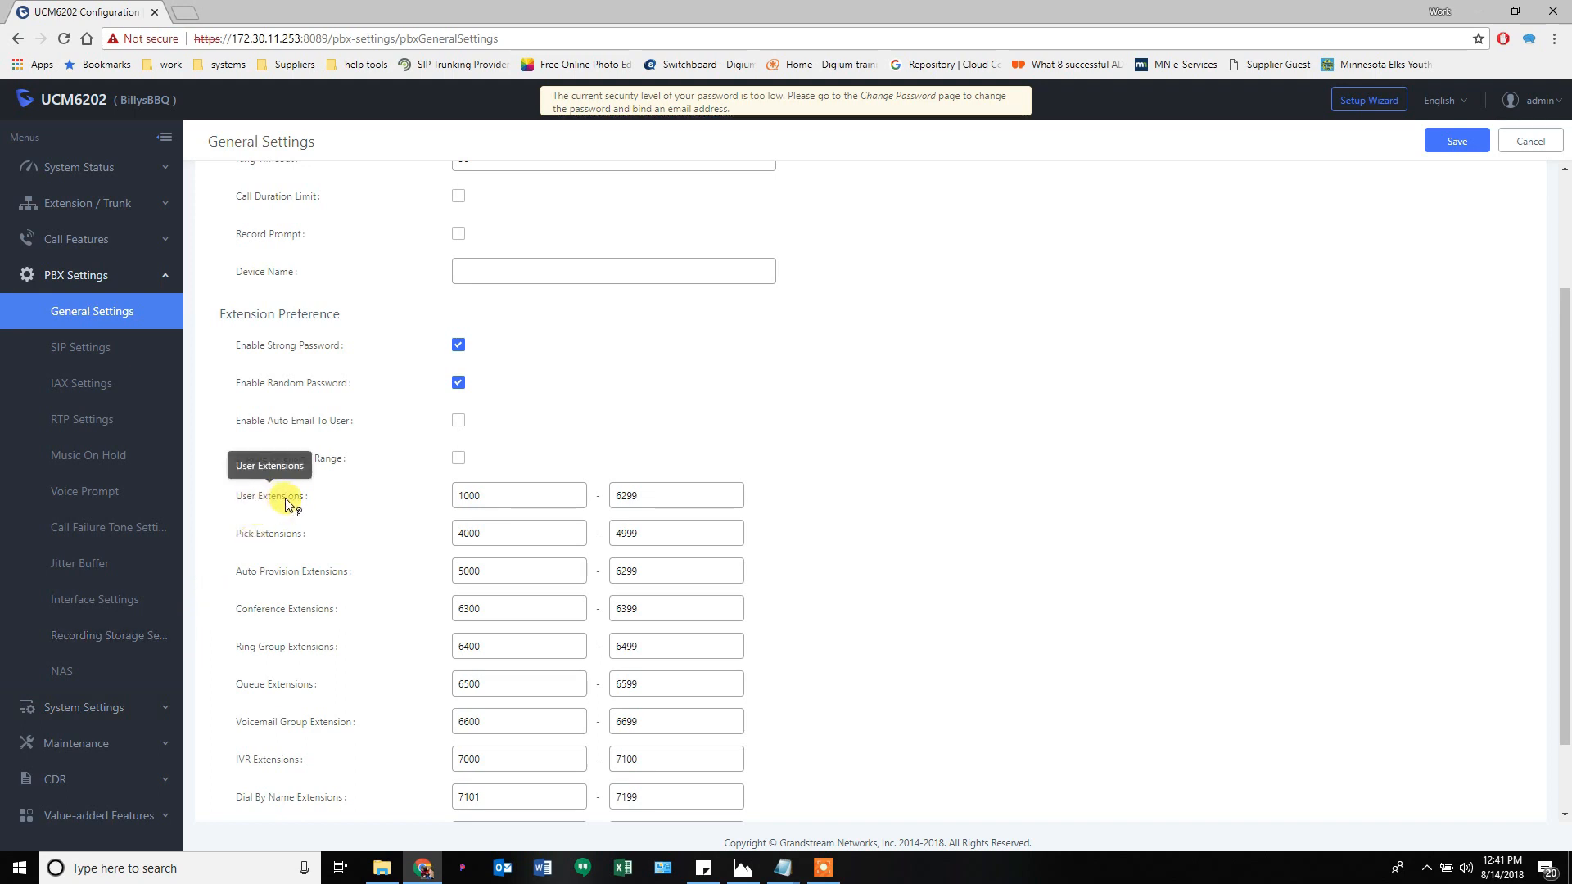
scroll(373, 622, down, 1)
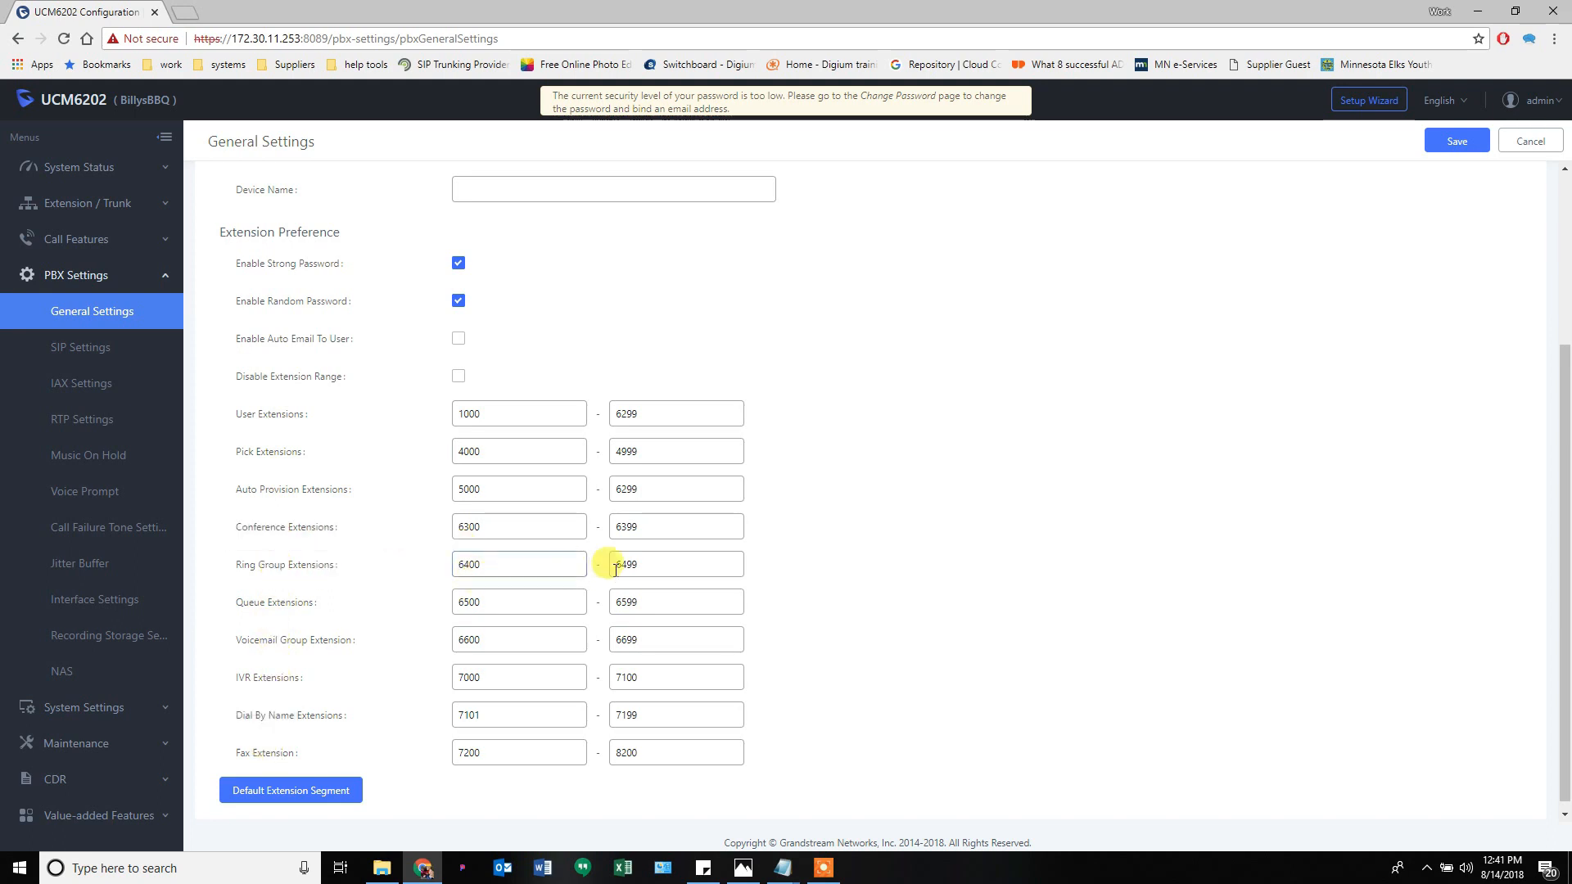
click(640, 569)
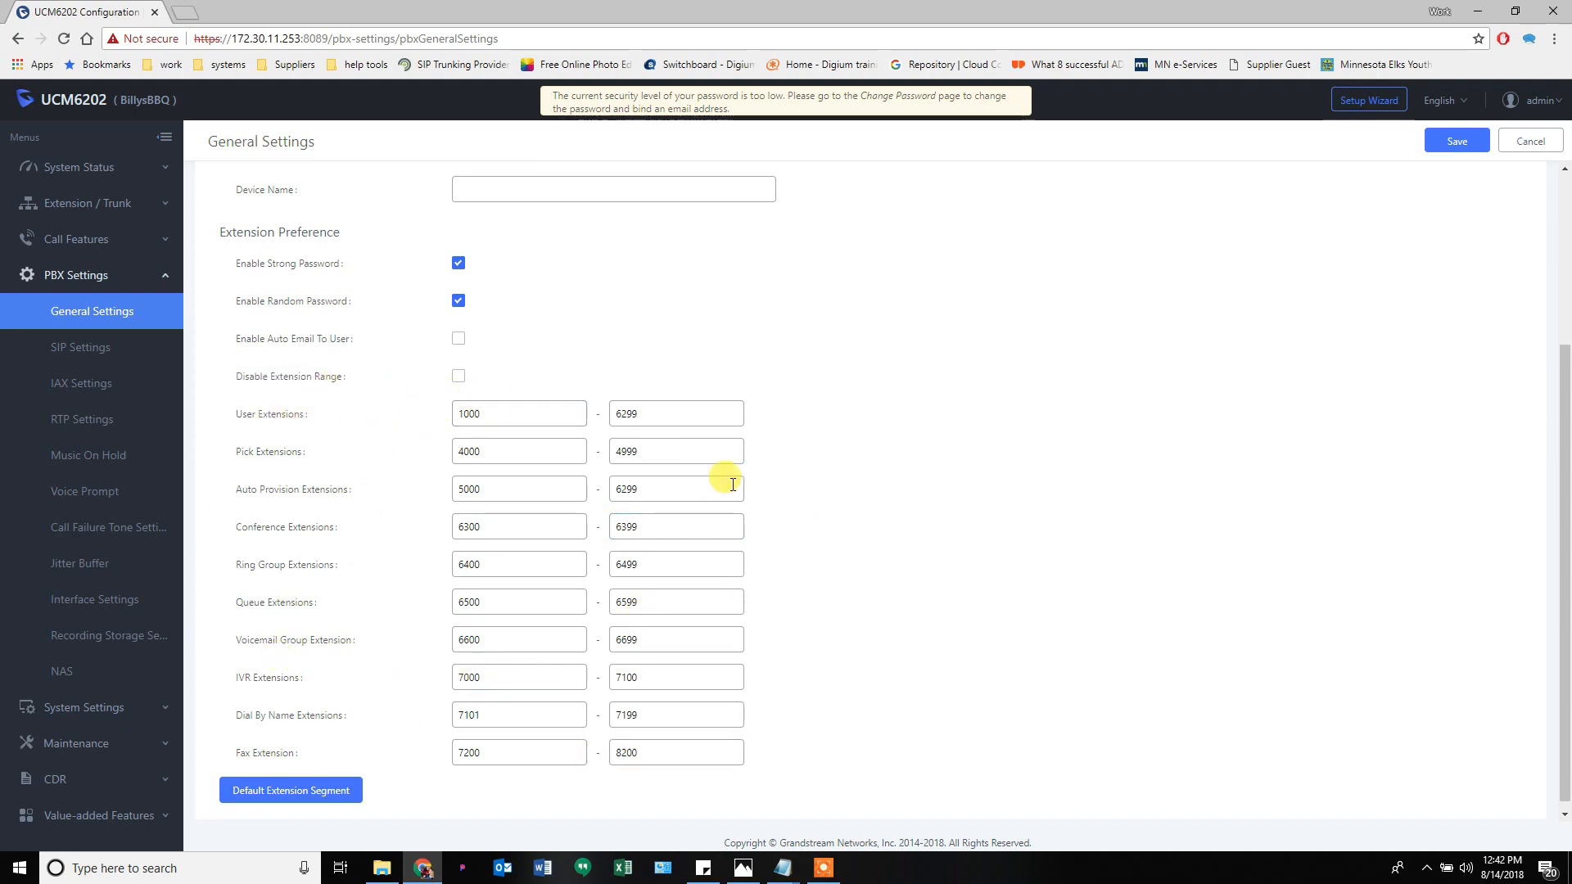
click(473, 412)
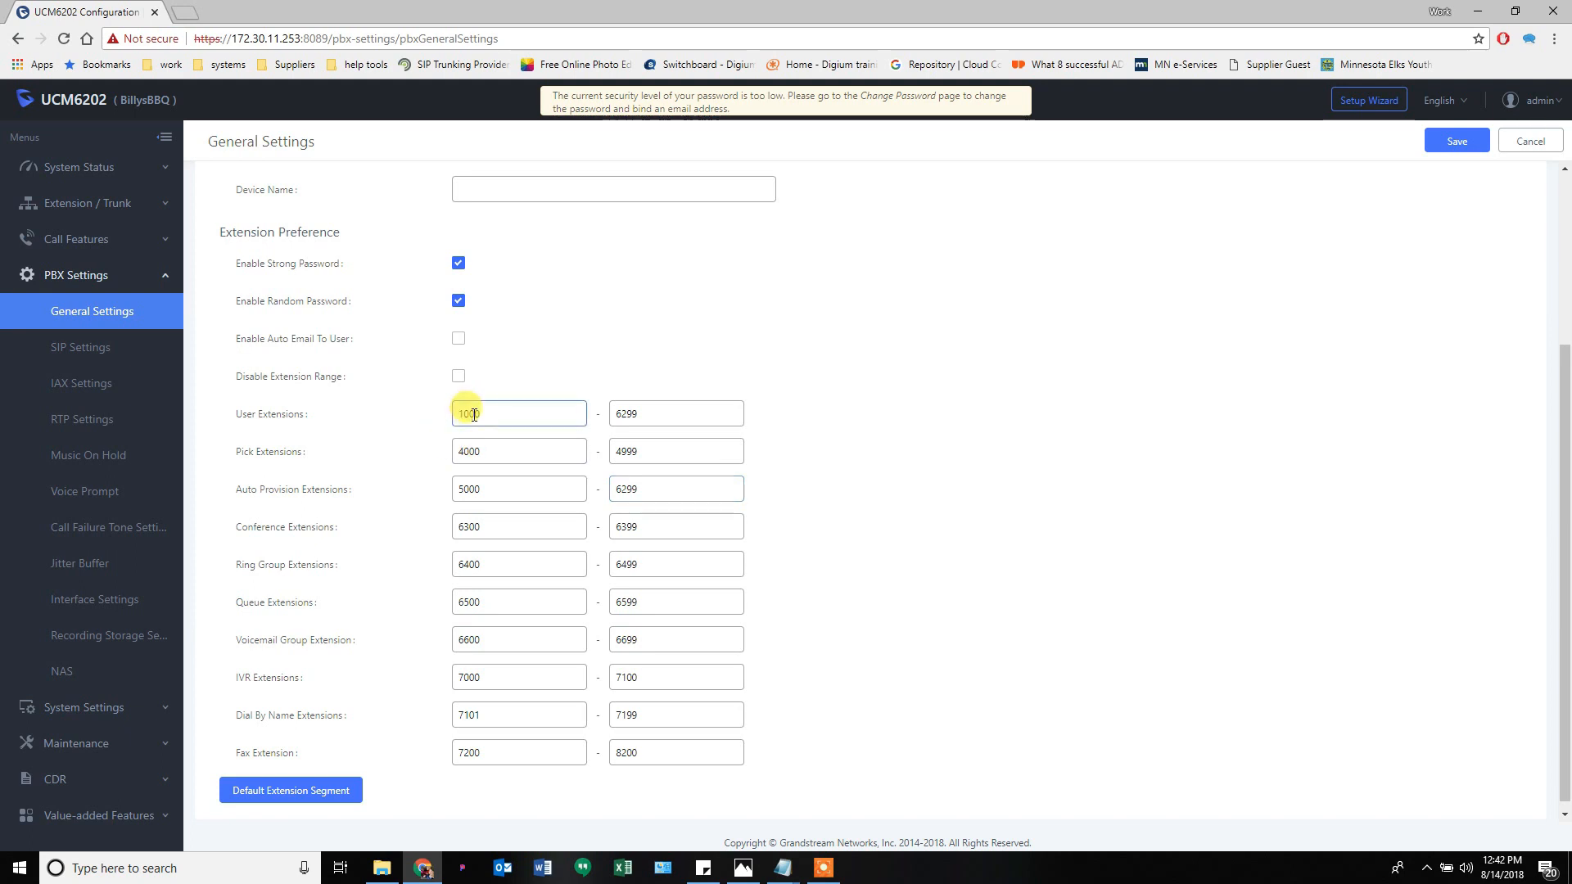
click(457, 377)
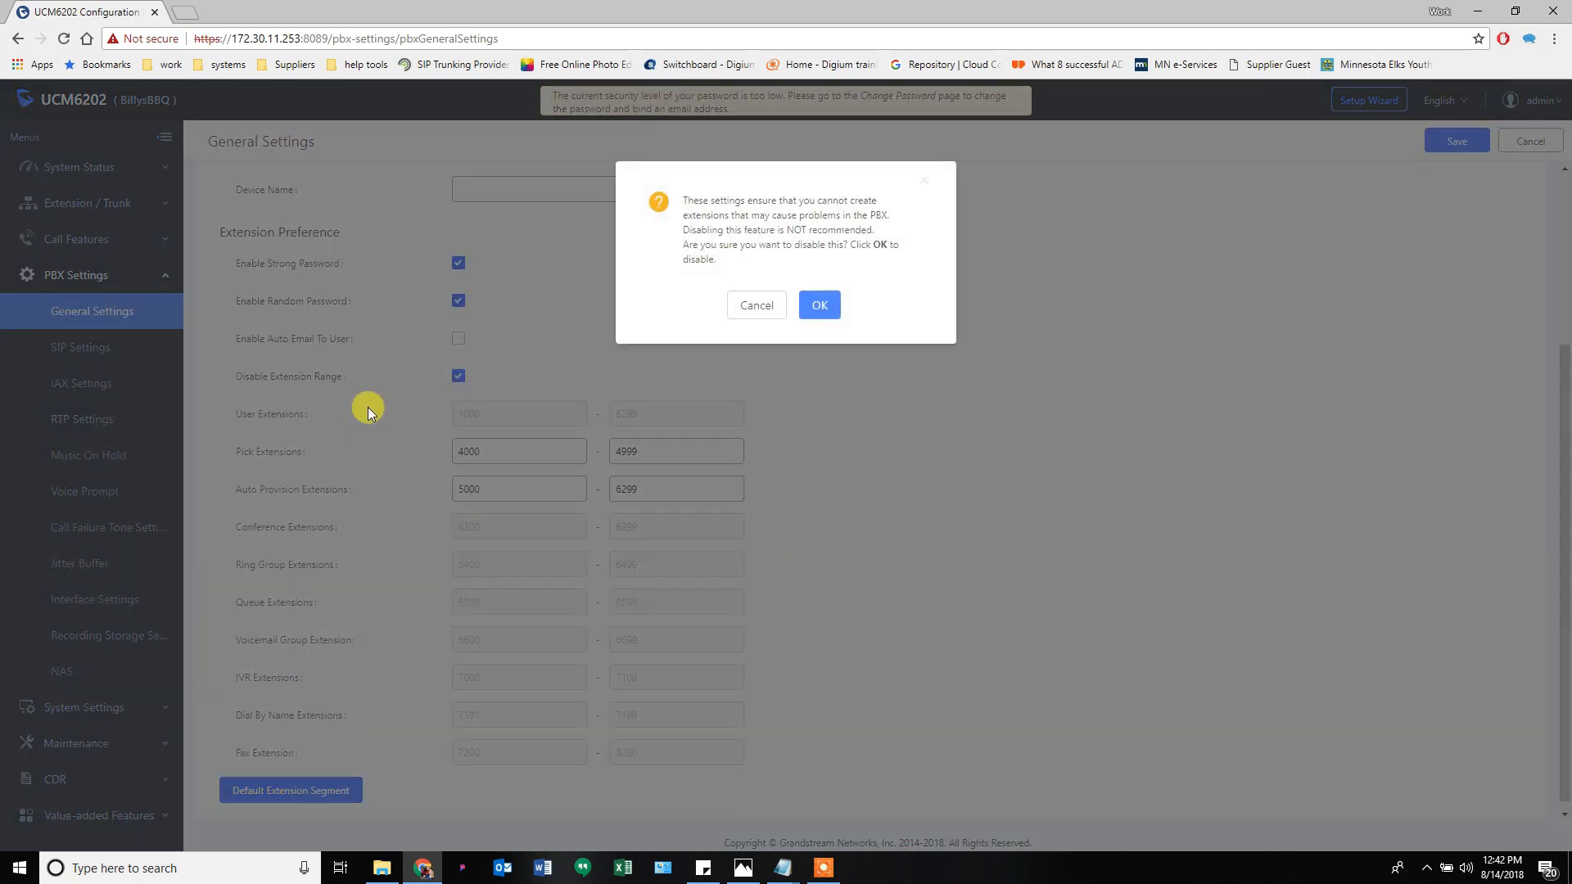
click(803, 308)
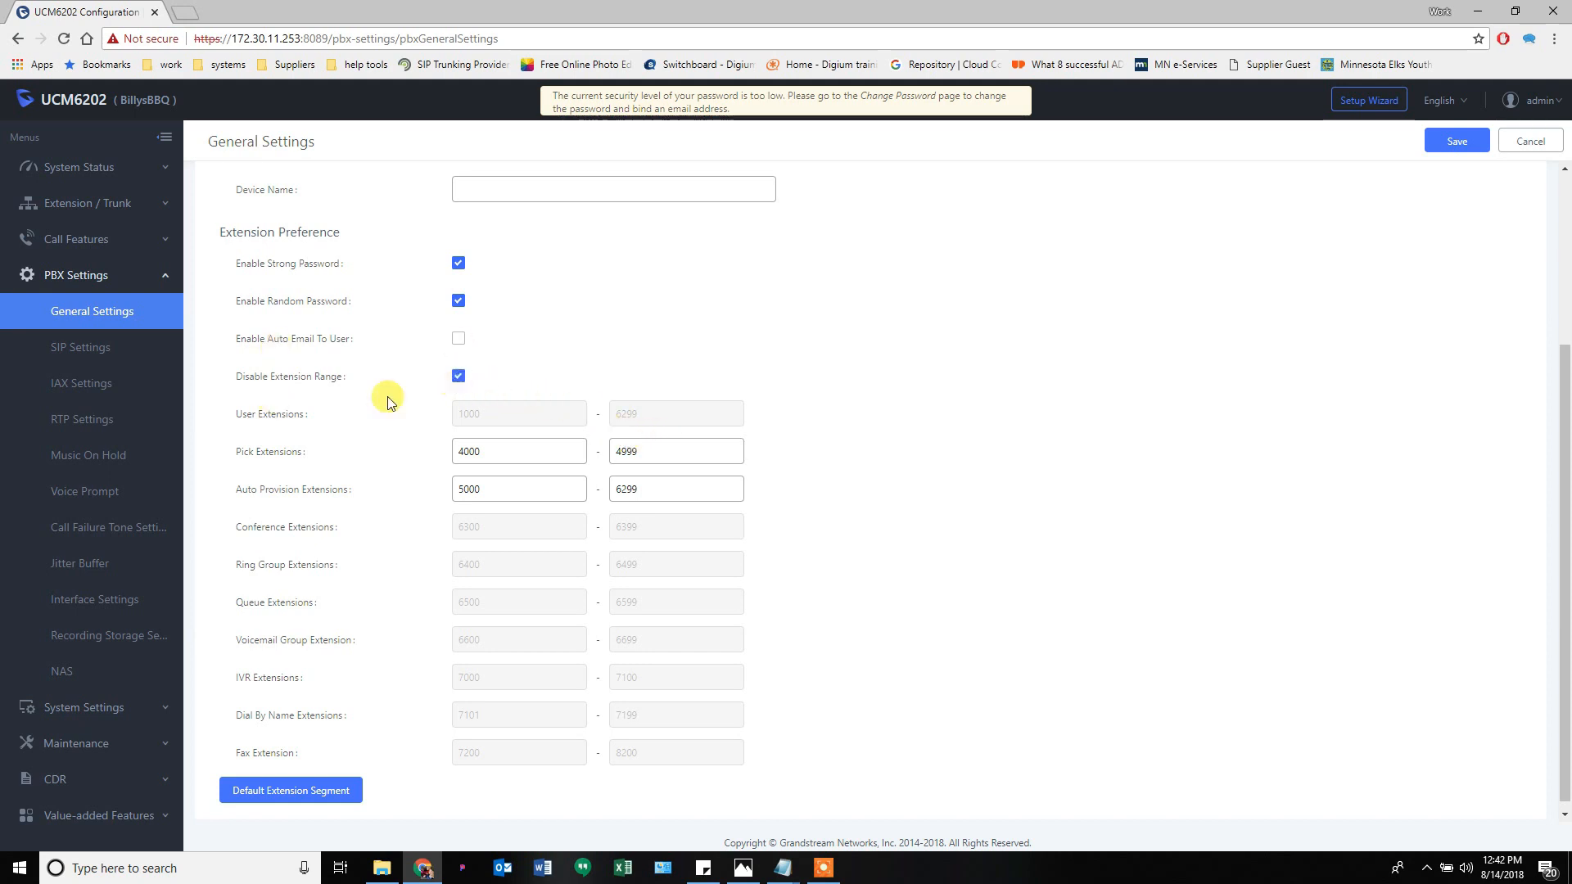
- Toggle Disable Extension Range off and back on, confirm, then save and apply
click(461, 378)
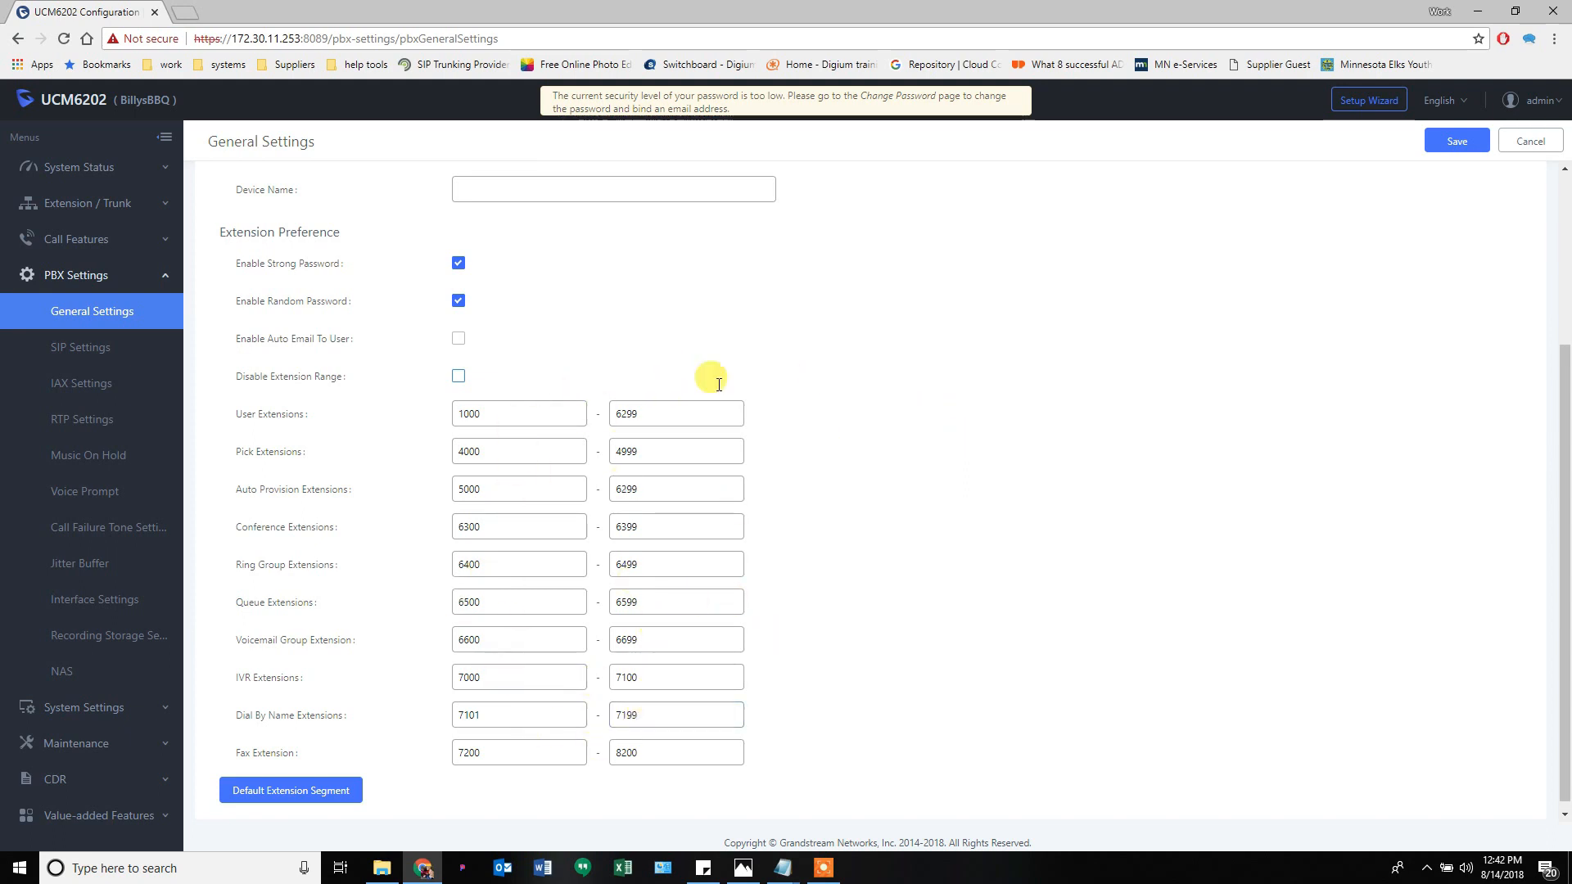
click(459, 377)
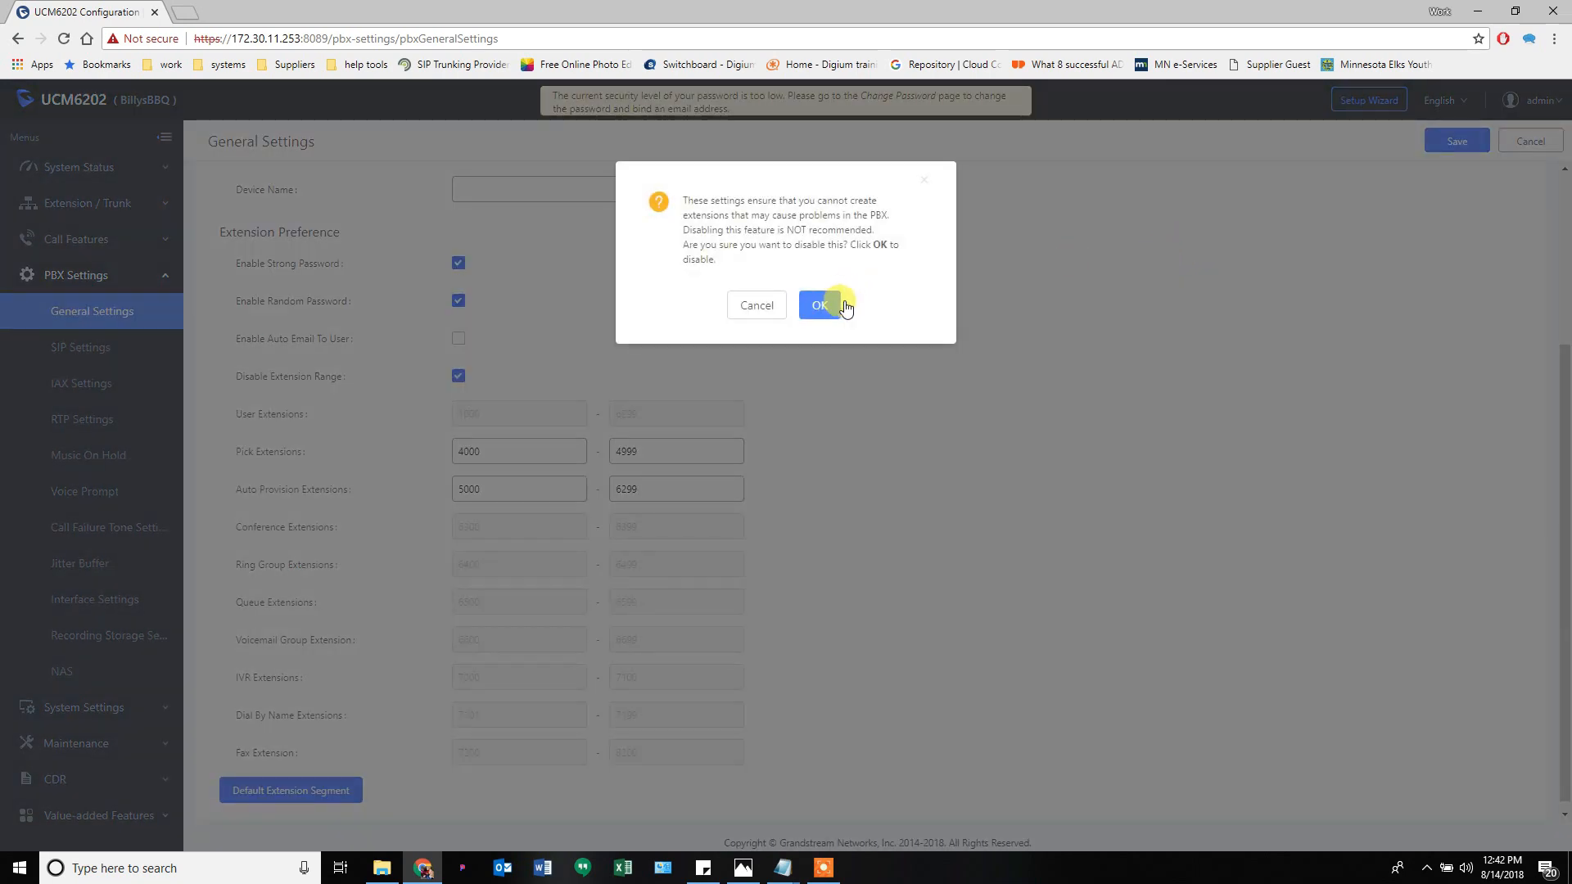
click(820, 305)
click(1442, 143)
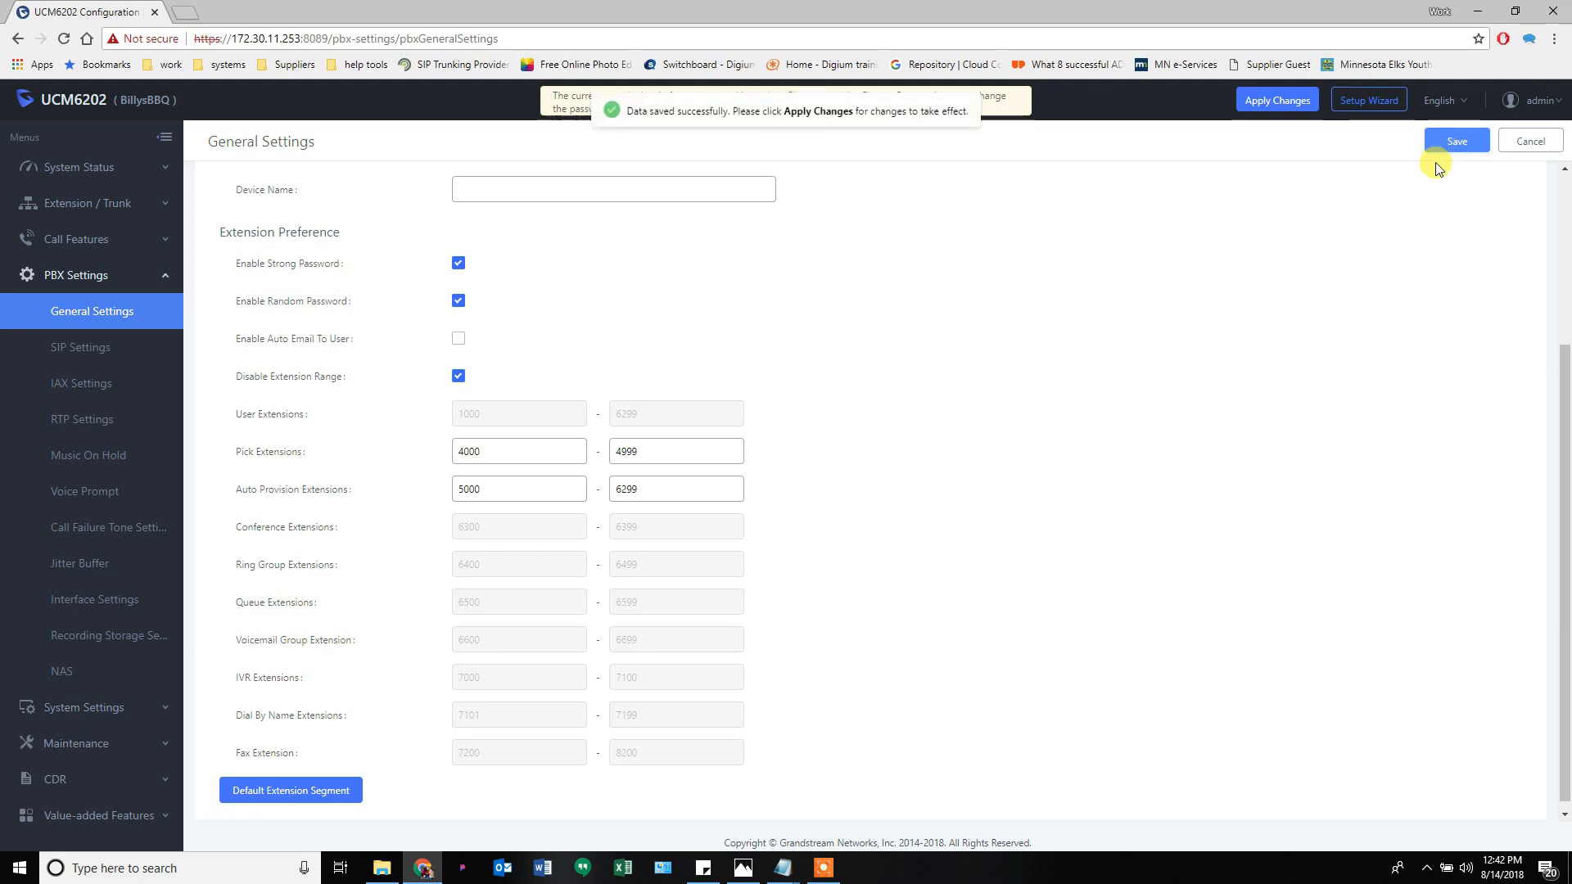
click(1283, 101)
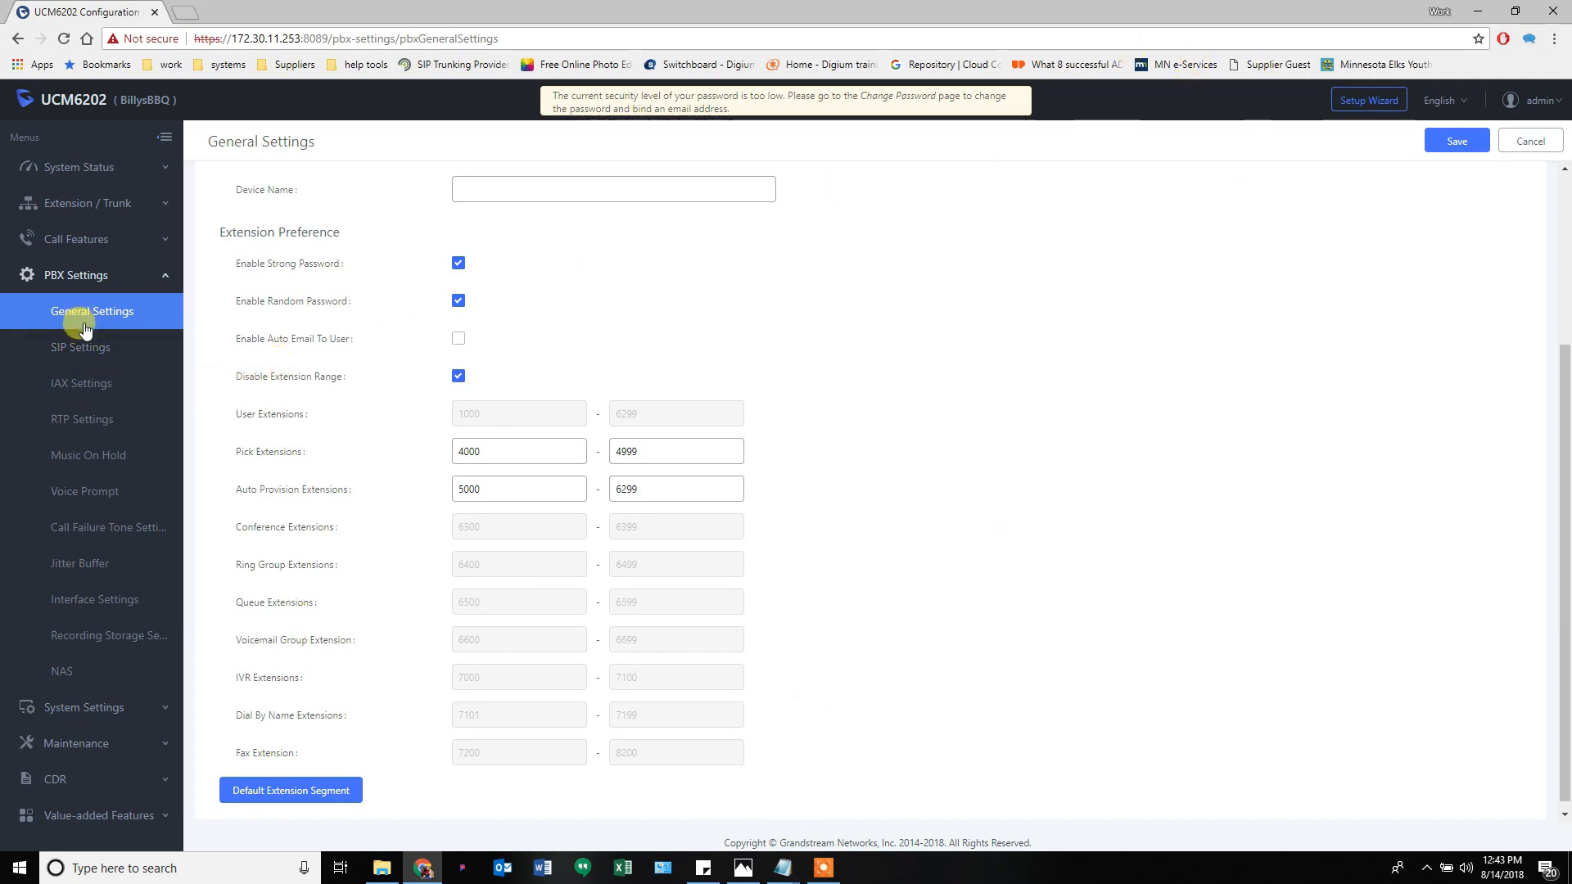
- Open SIP Settings, check the 5060 Bind UDP Port, and view the Misc and Session Timer tabs
click(102, 351)
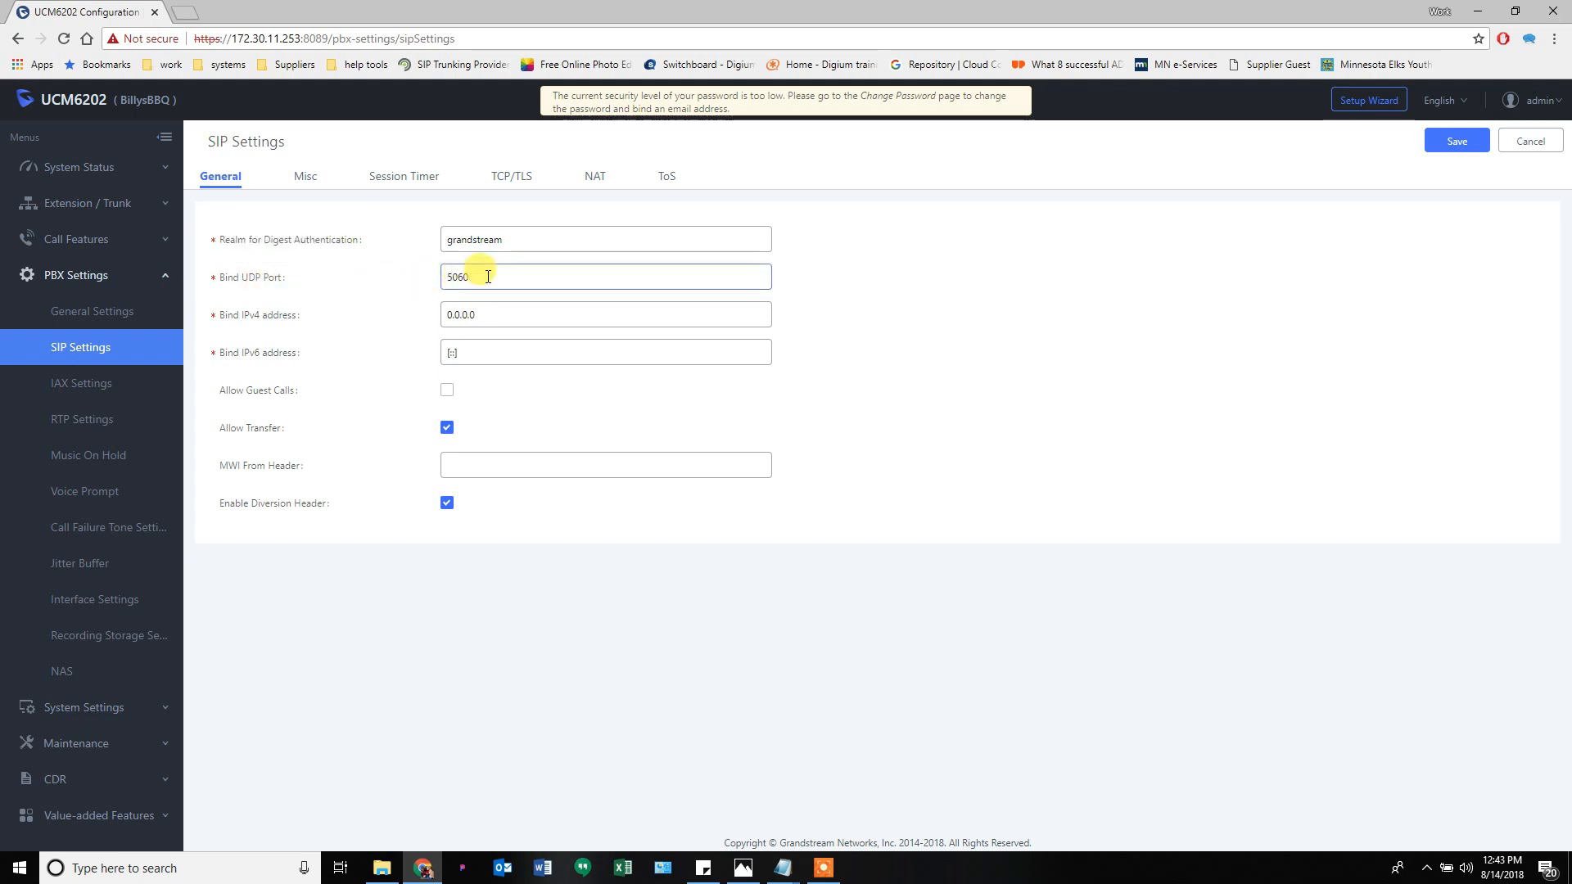
drag(481, 277, 421, 283)
mouse_move(279, 286)
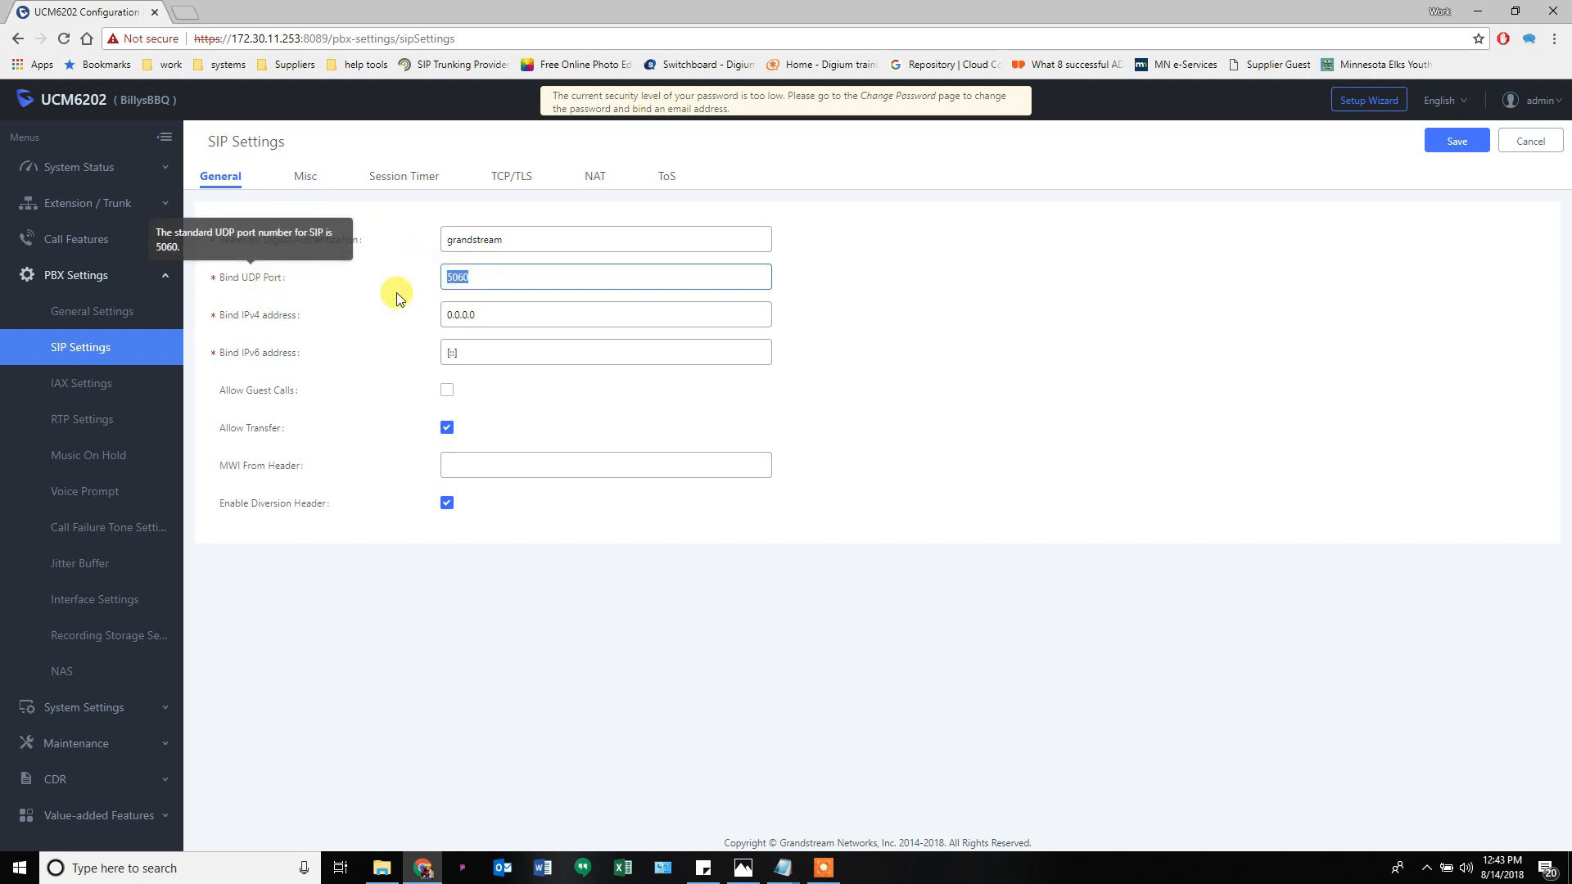
click(312, 182)
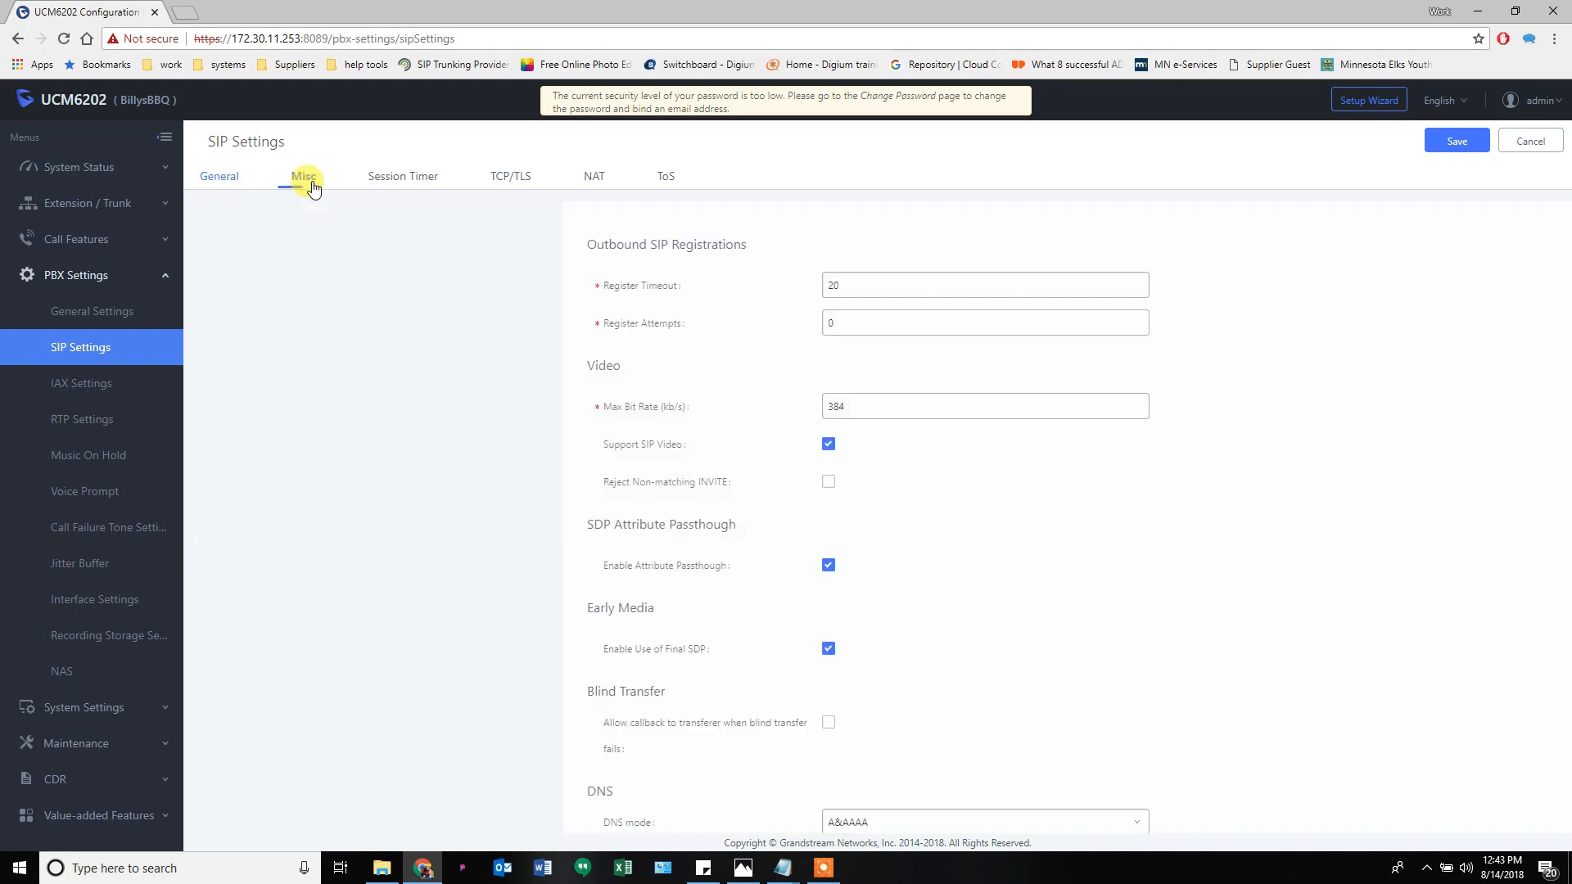
mouse_move(295, 291)
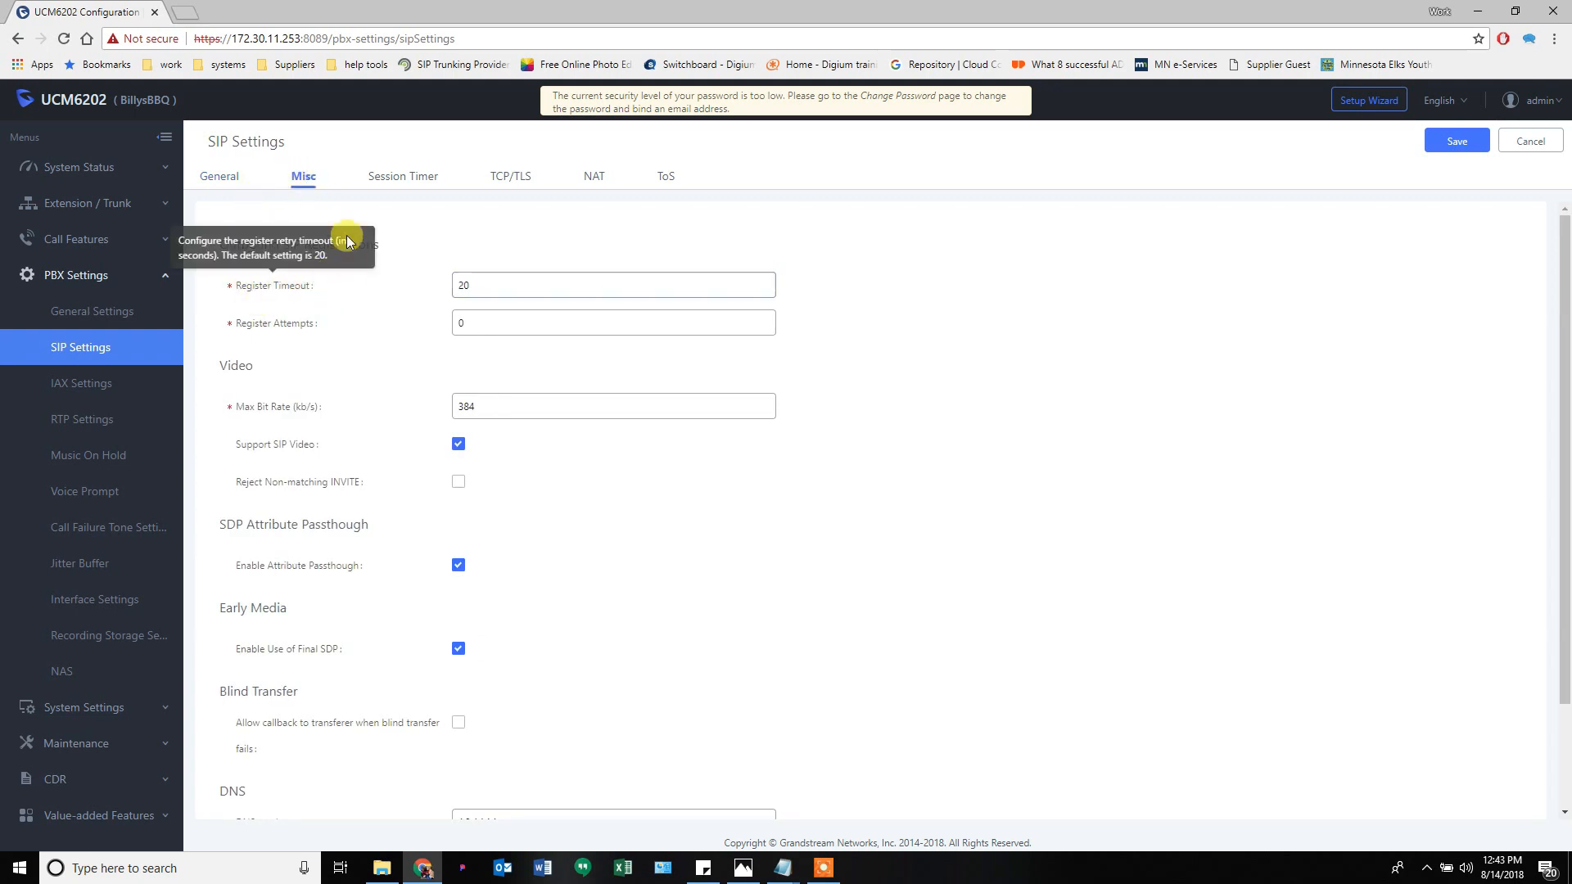
click(382, 179)
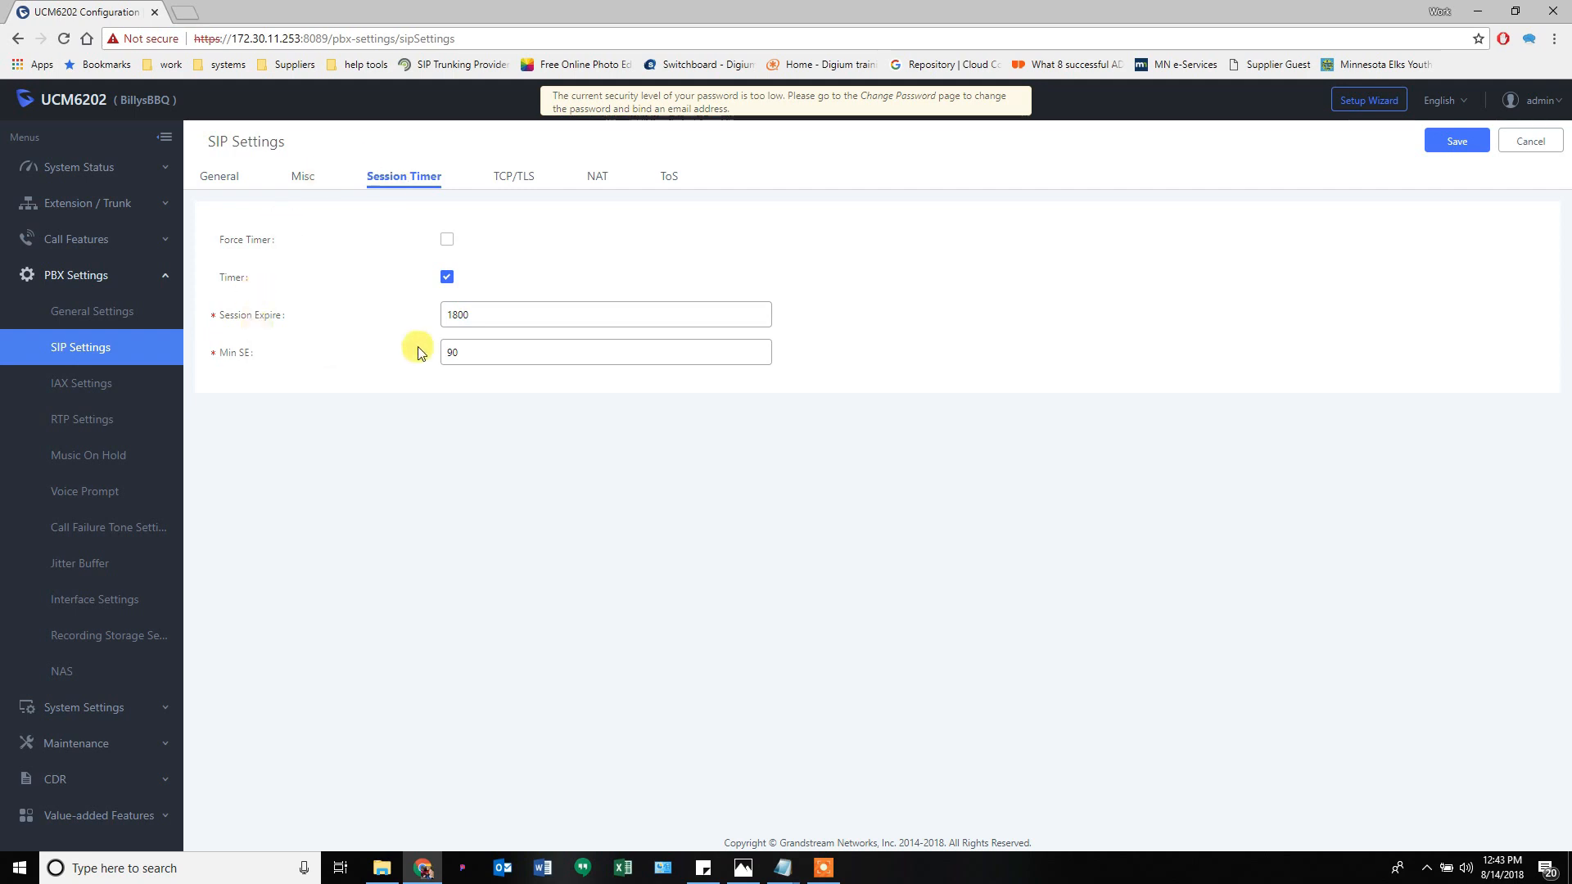
- Inspect the TCP/TLS tab's TCP bind address on port 5060, then view the NAT tab
click(507, 180)
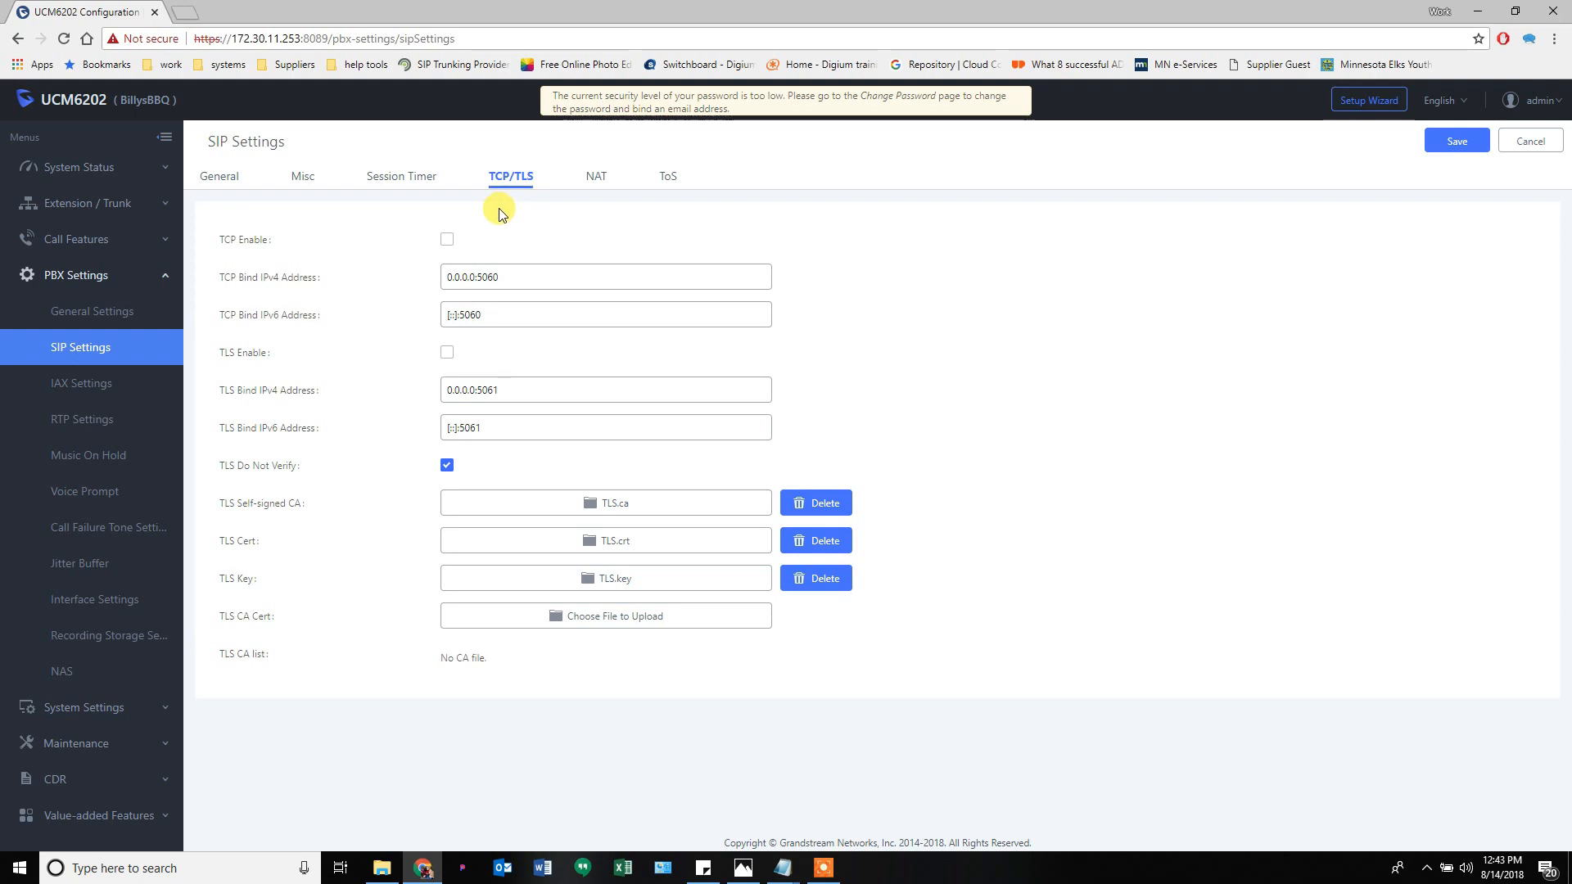
click(485, 276)
double_click(480, 277)
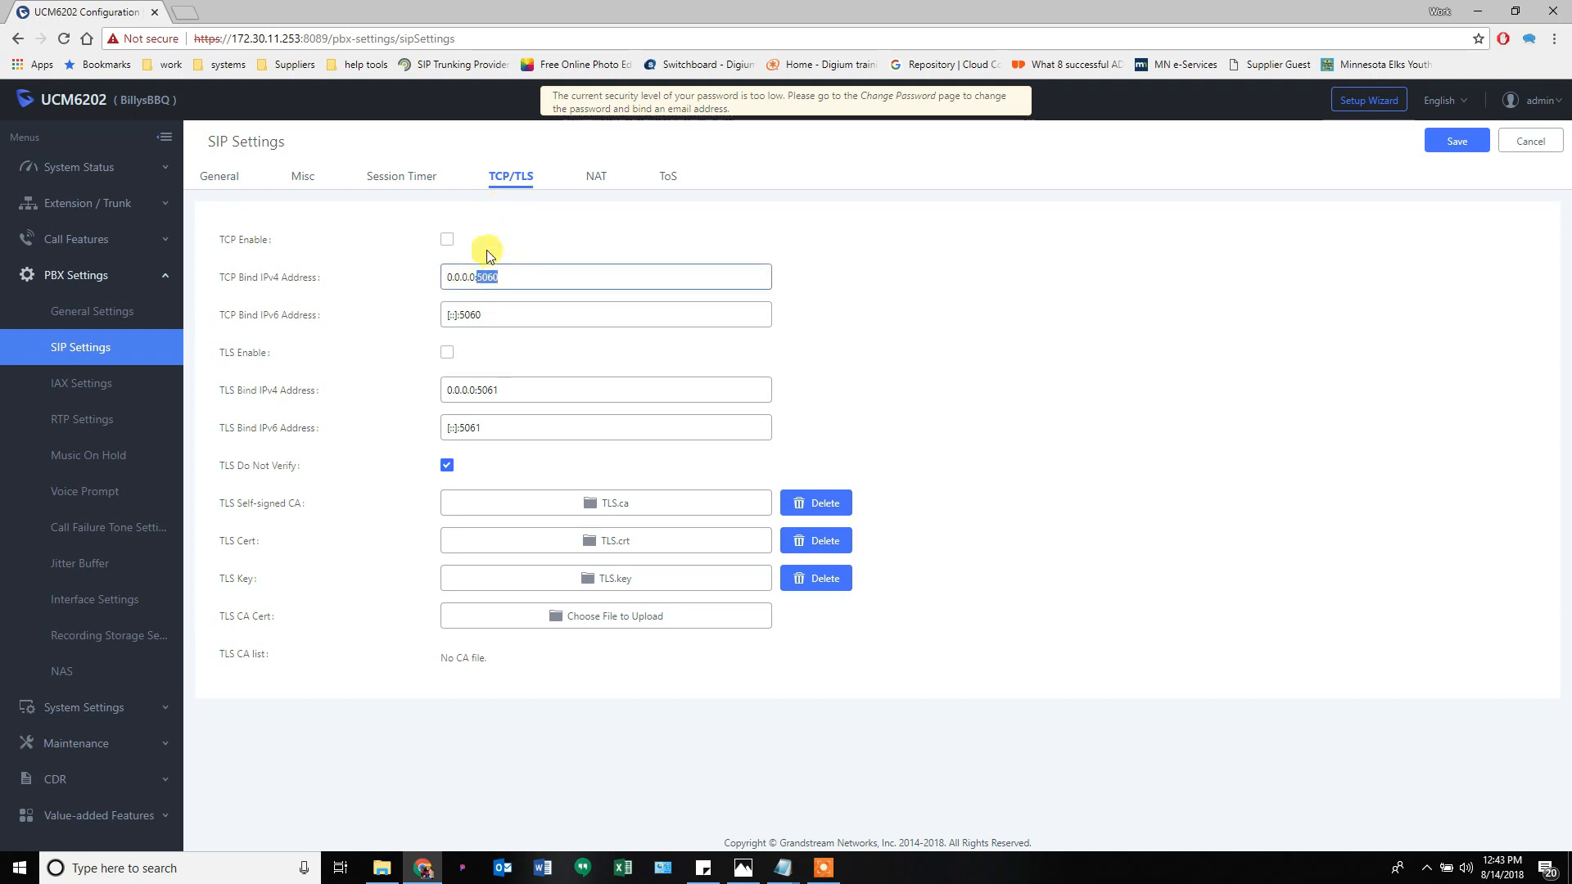
mouse_move(232, 248)
mouse_move(226, 361)
click(582, 231)
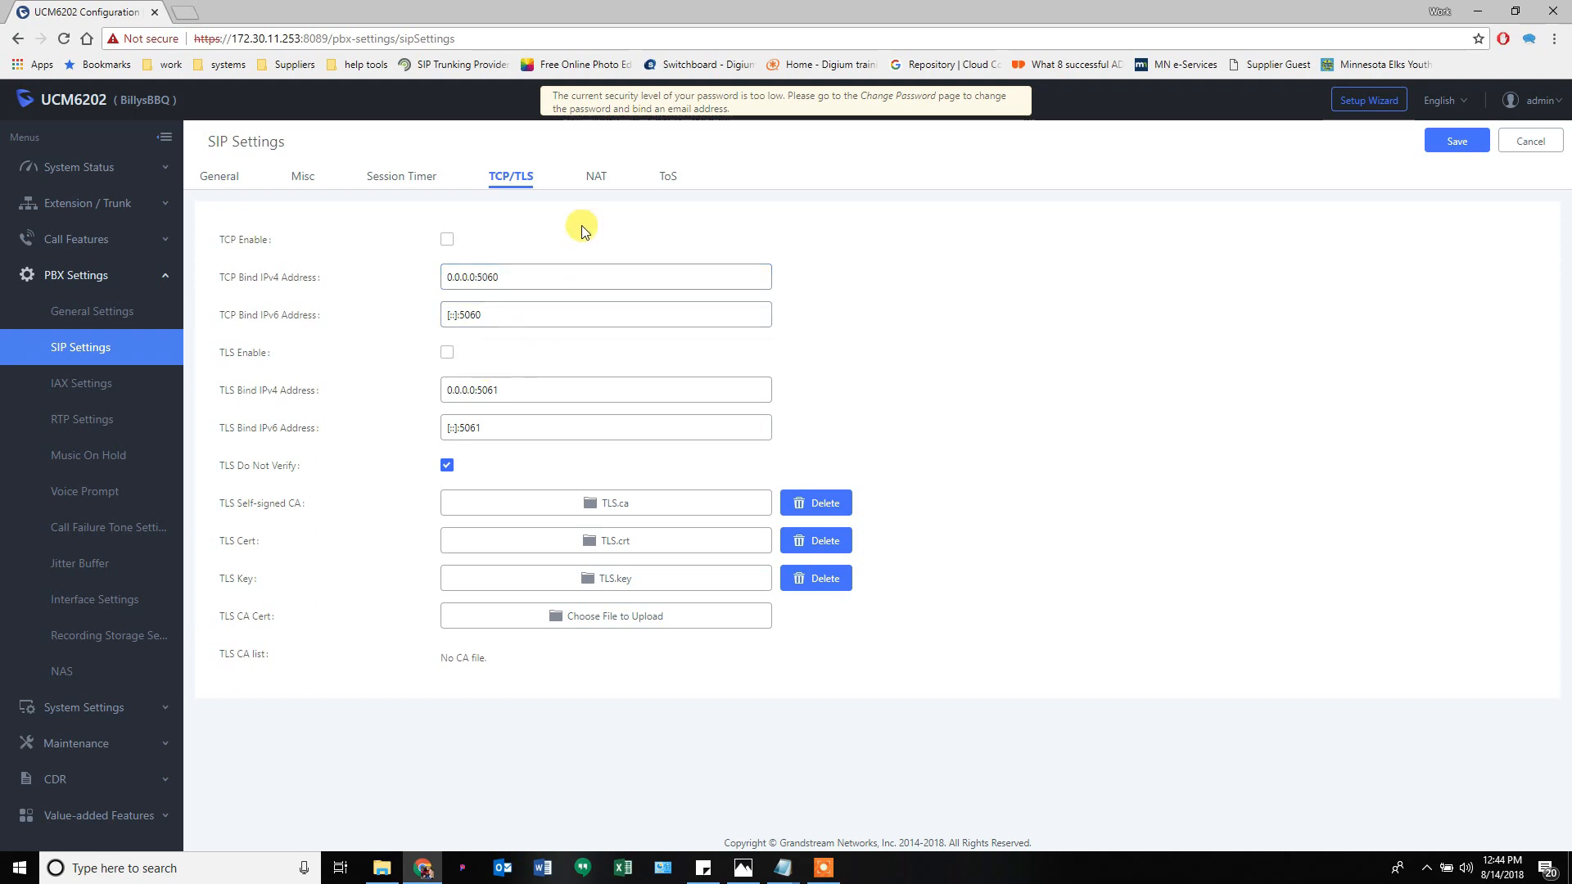
click(594, 178)
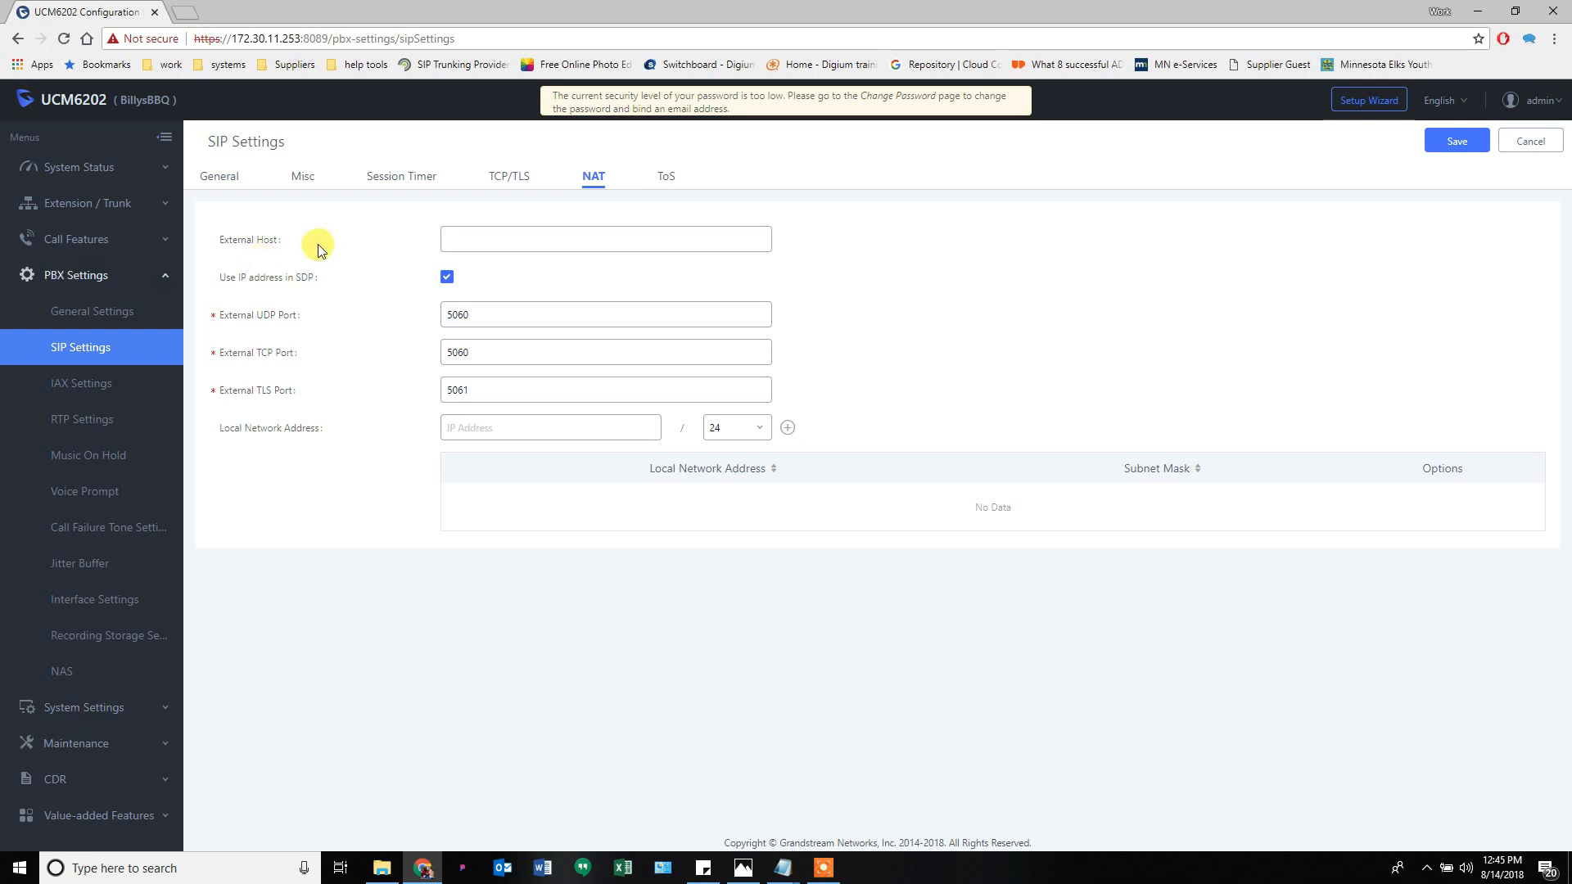
- Check the NAT External Host help, then open a new blank browser tab
mouse_move(254, 244)
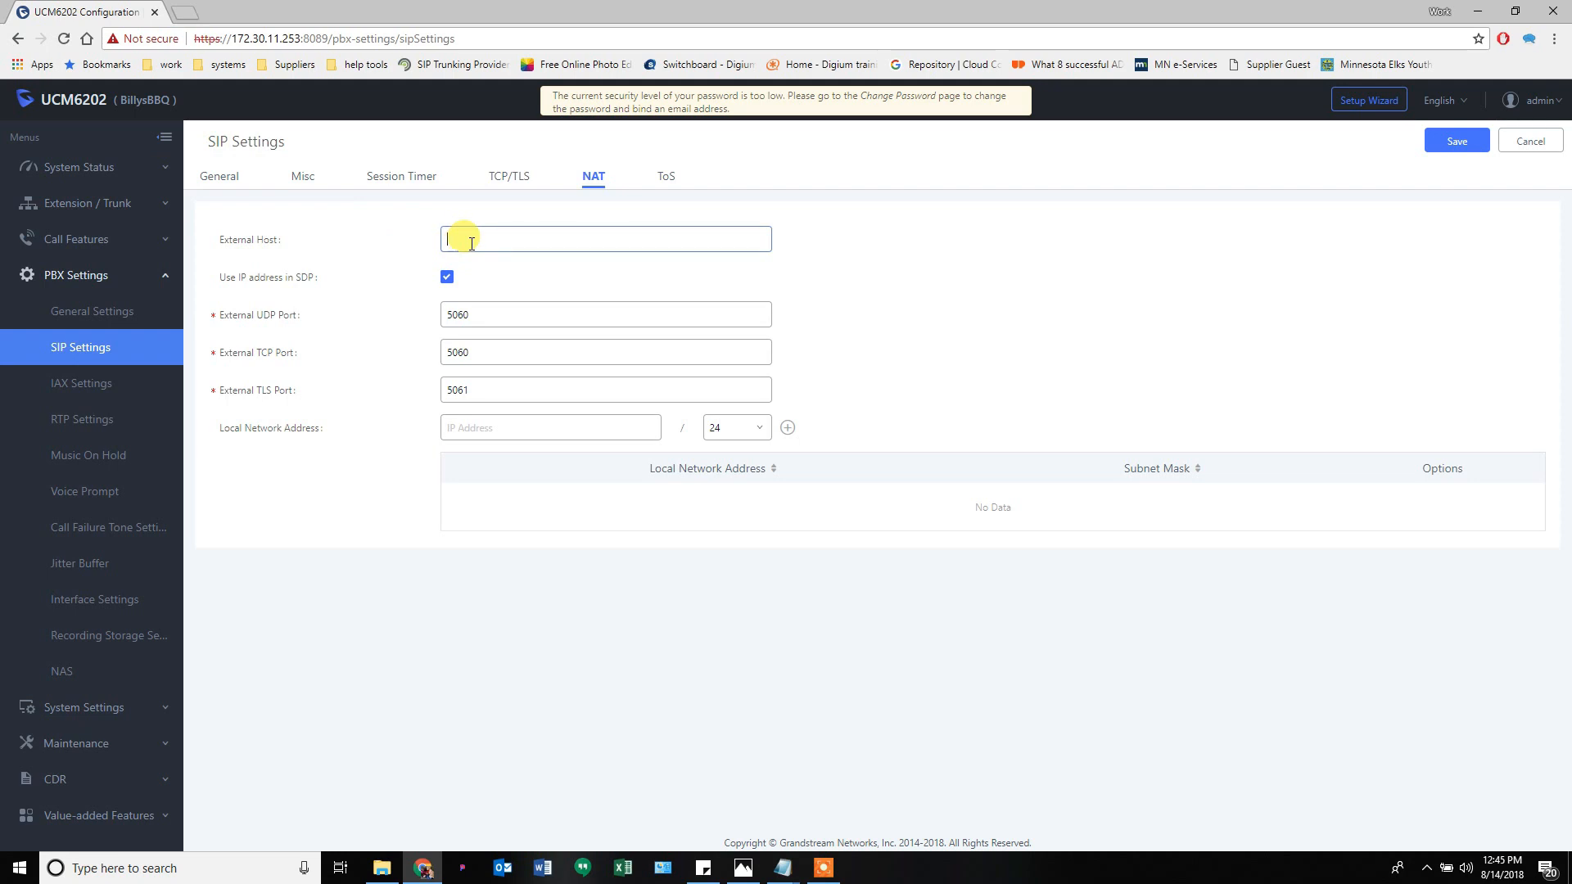
click(186, 12)
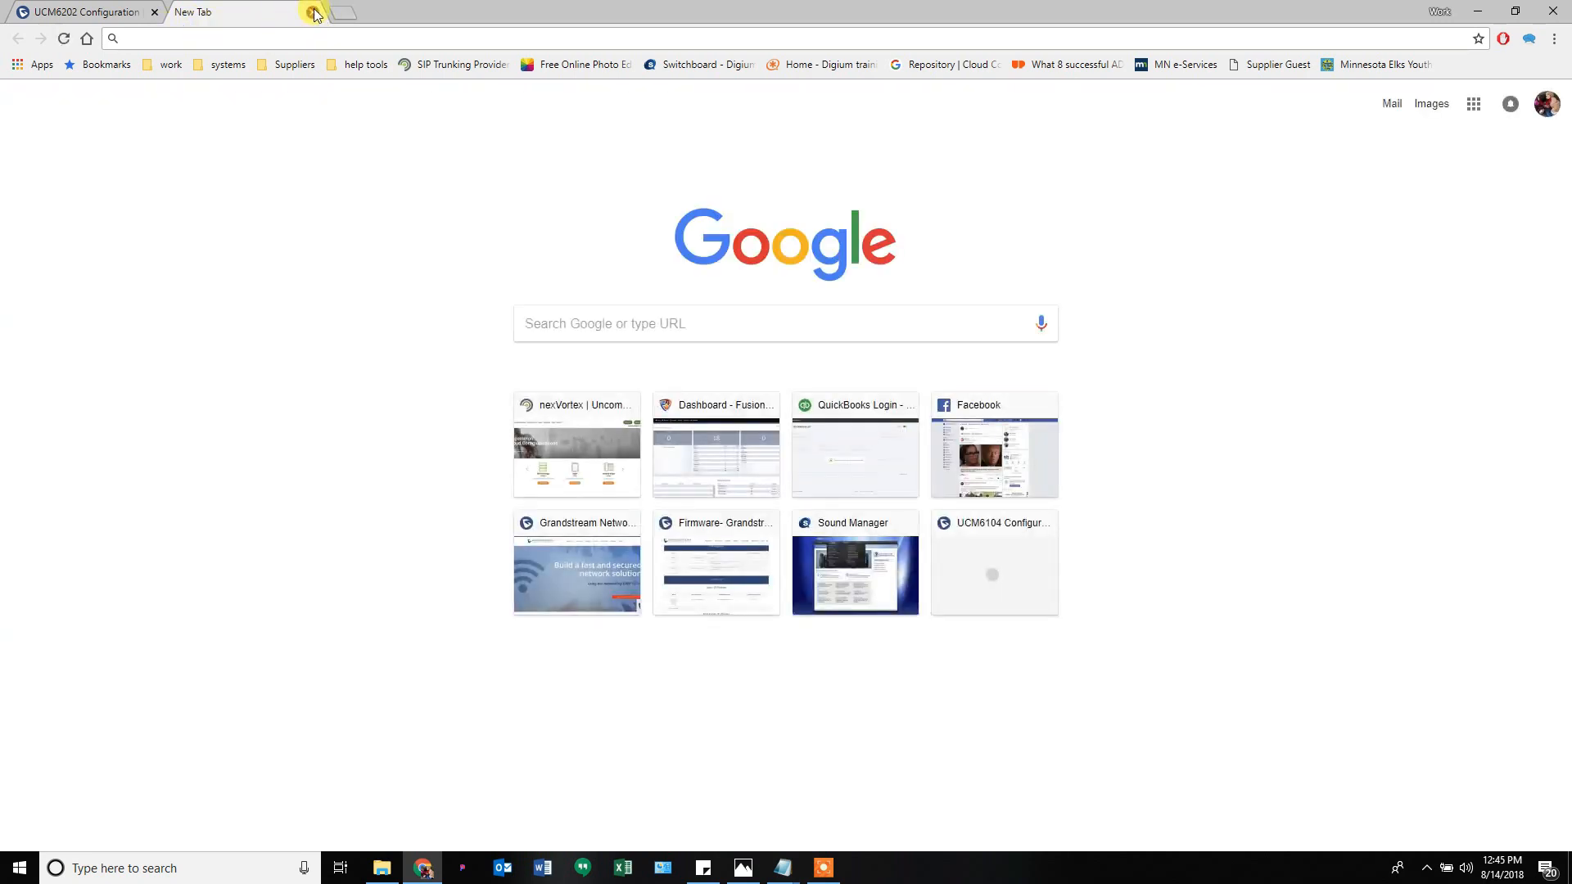
- Close the blank New Tab and return to the UCM6202 tab
click(314, 13)
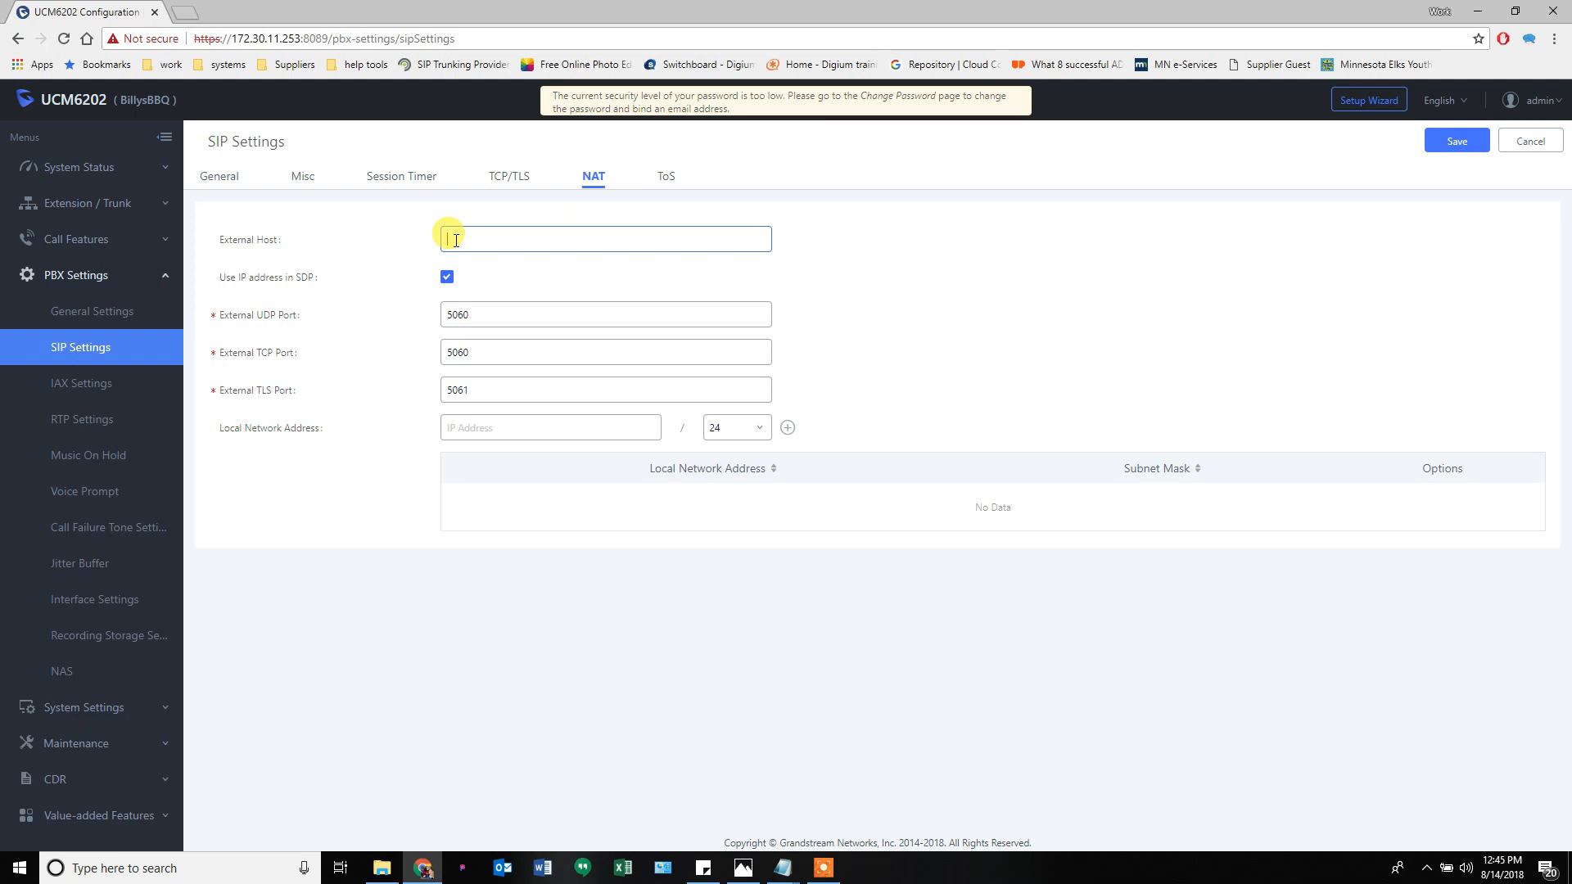
click(663, 189)
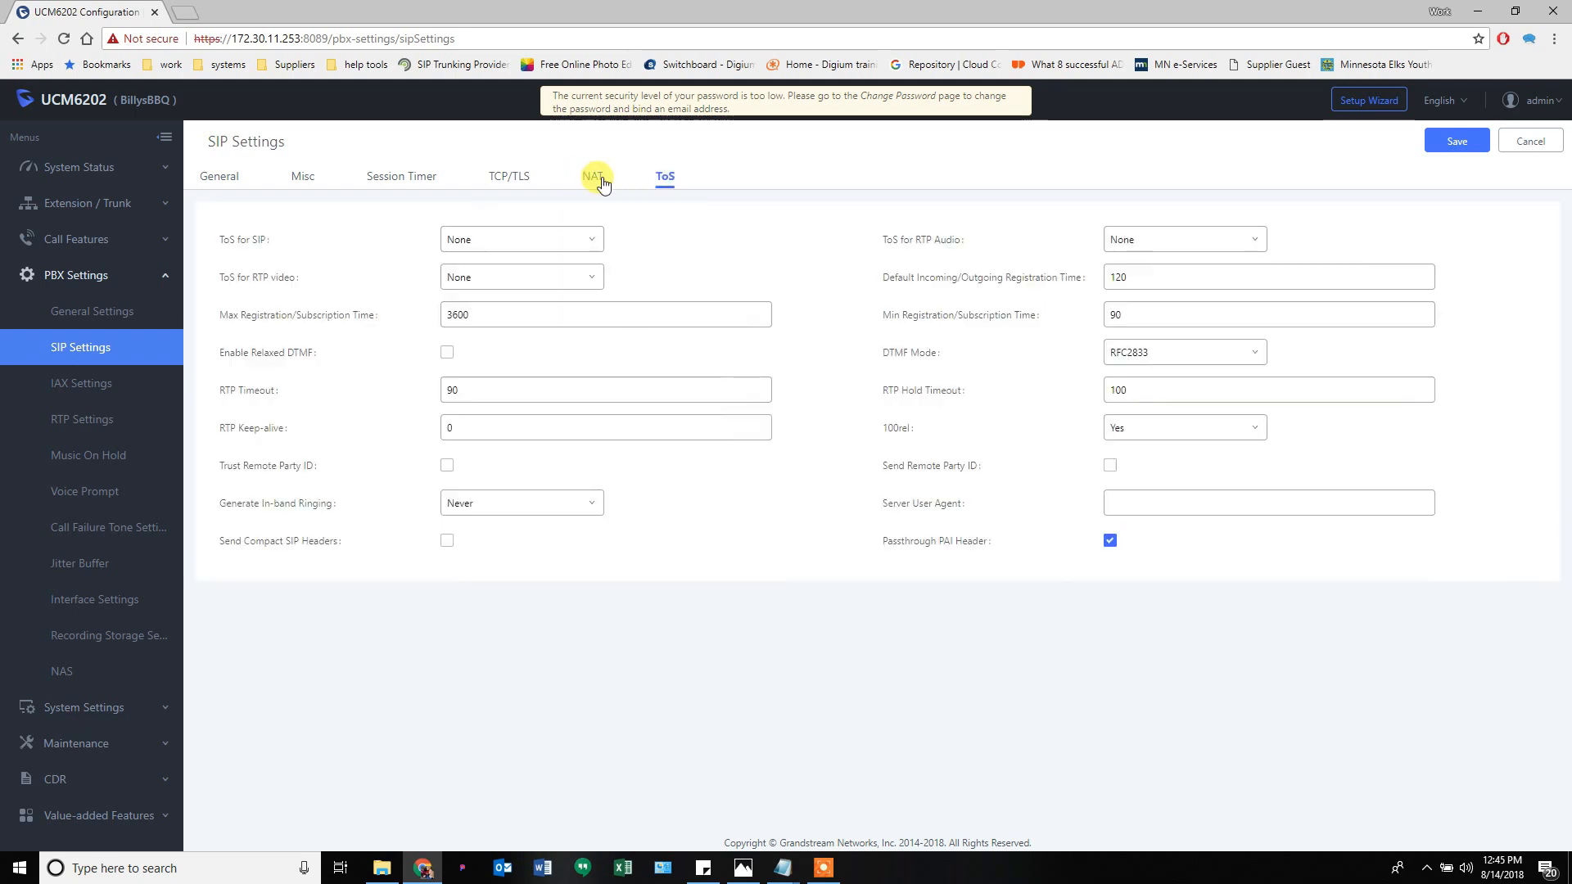
click(596, 177)
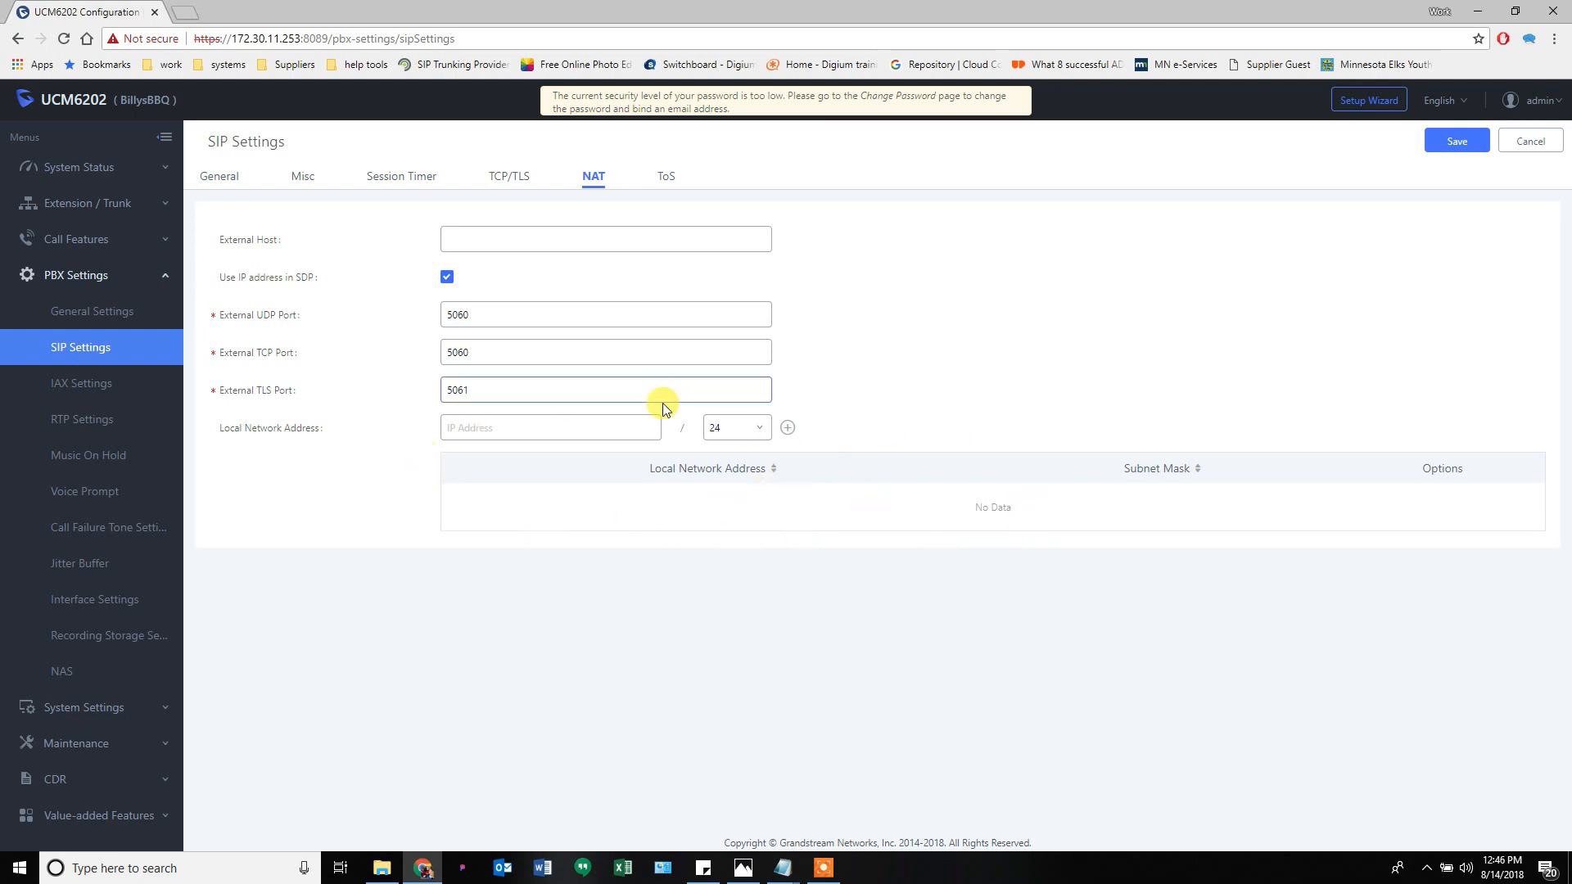
click(465, 429)
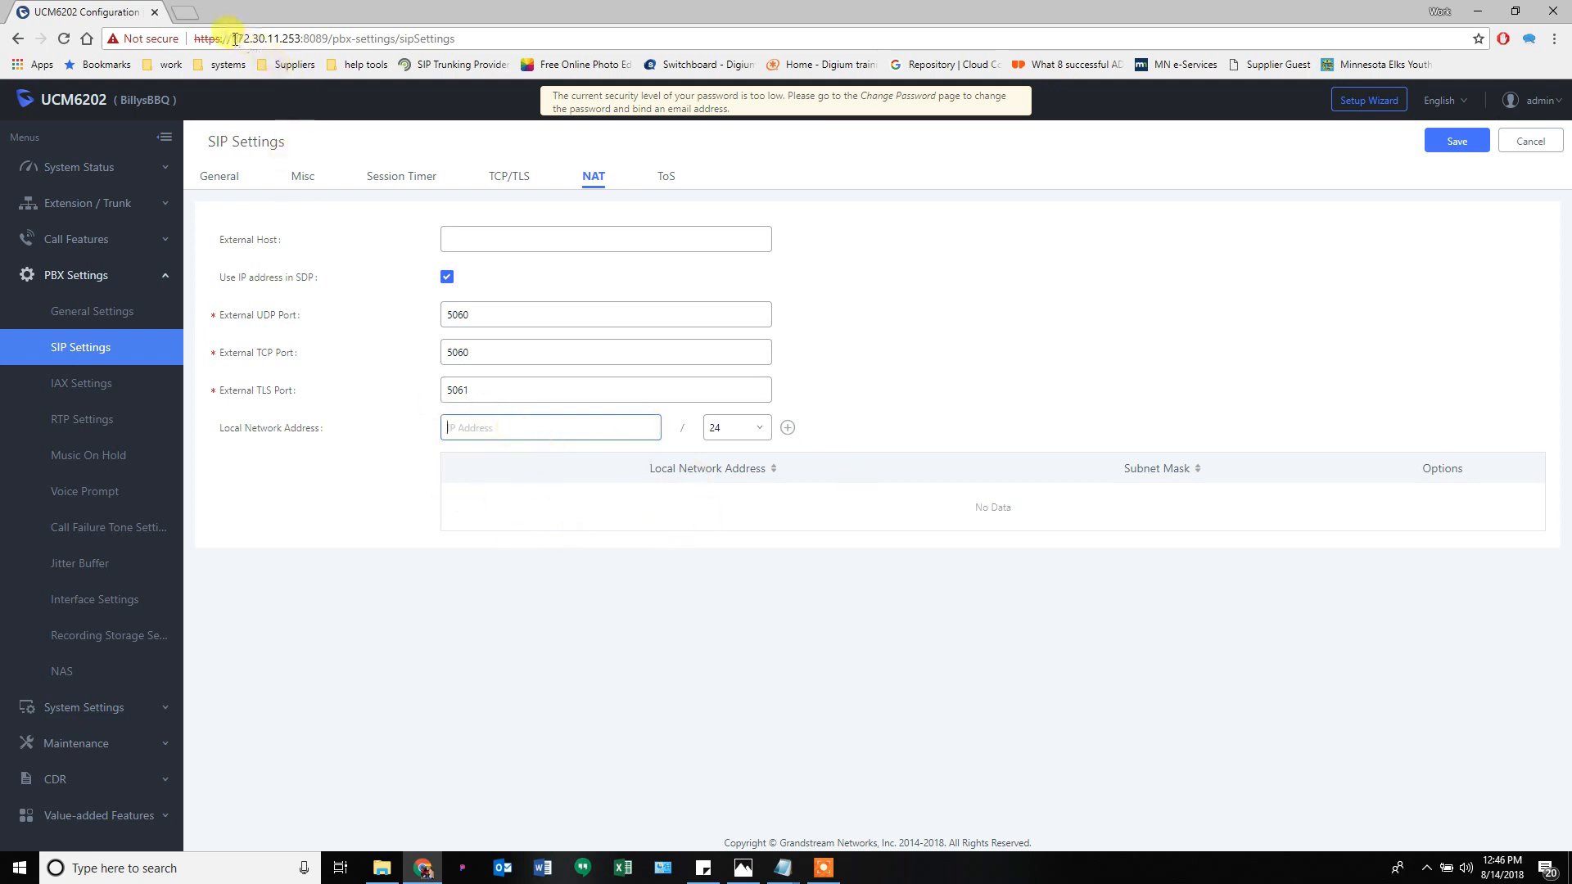
drag(232, 39, 293, 38)
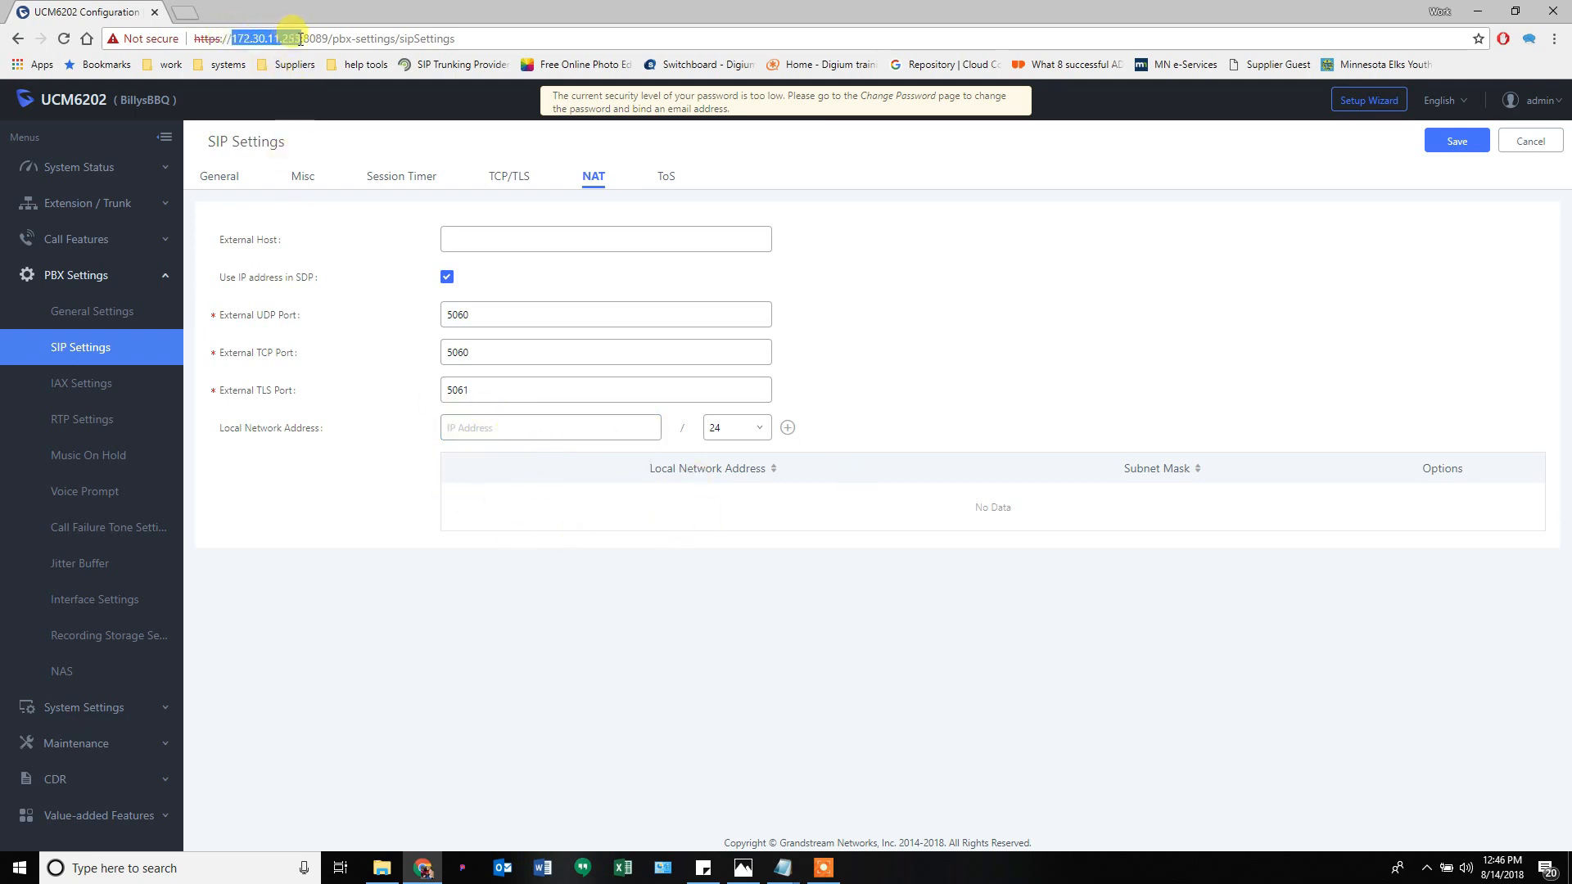
click(458, 530)
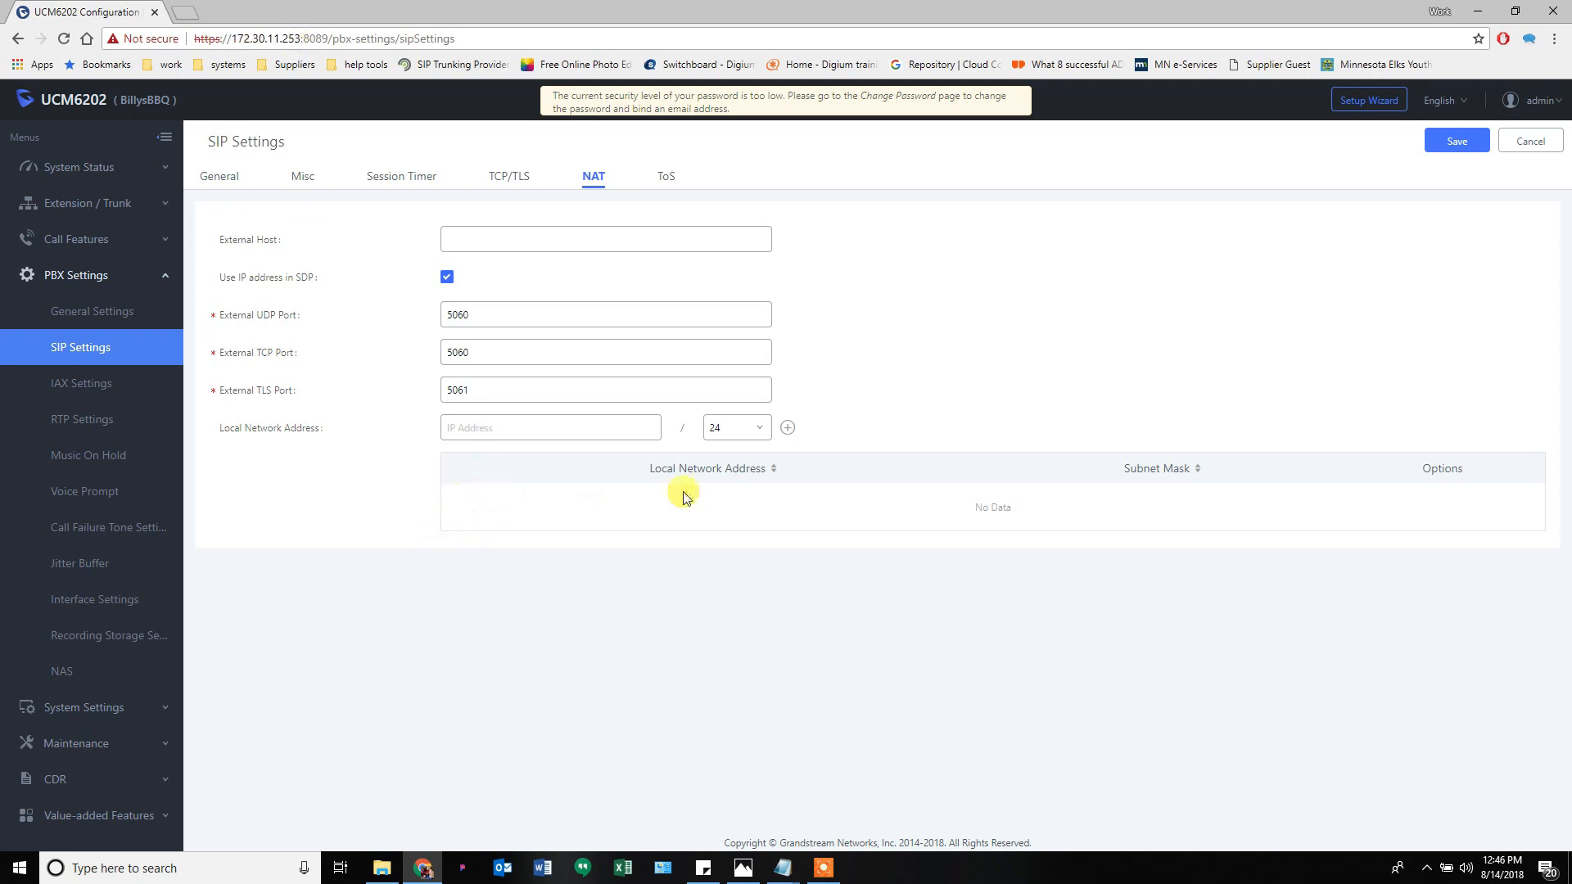
mouse_move(248, 239)
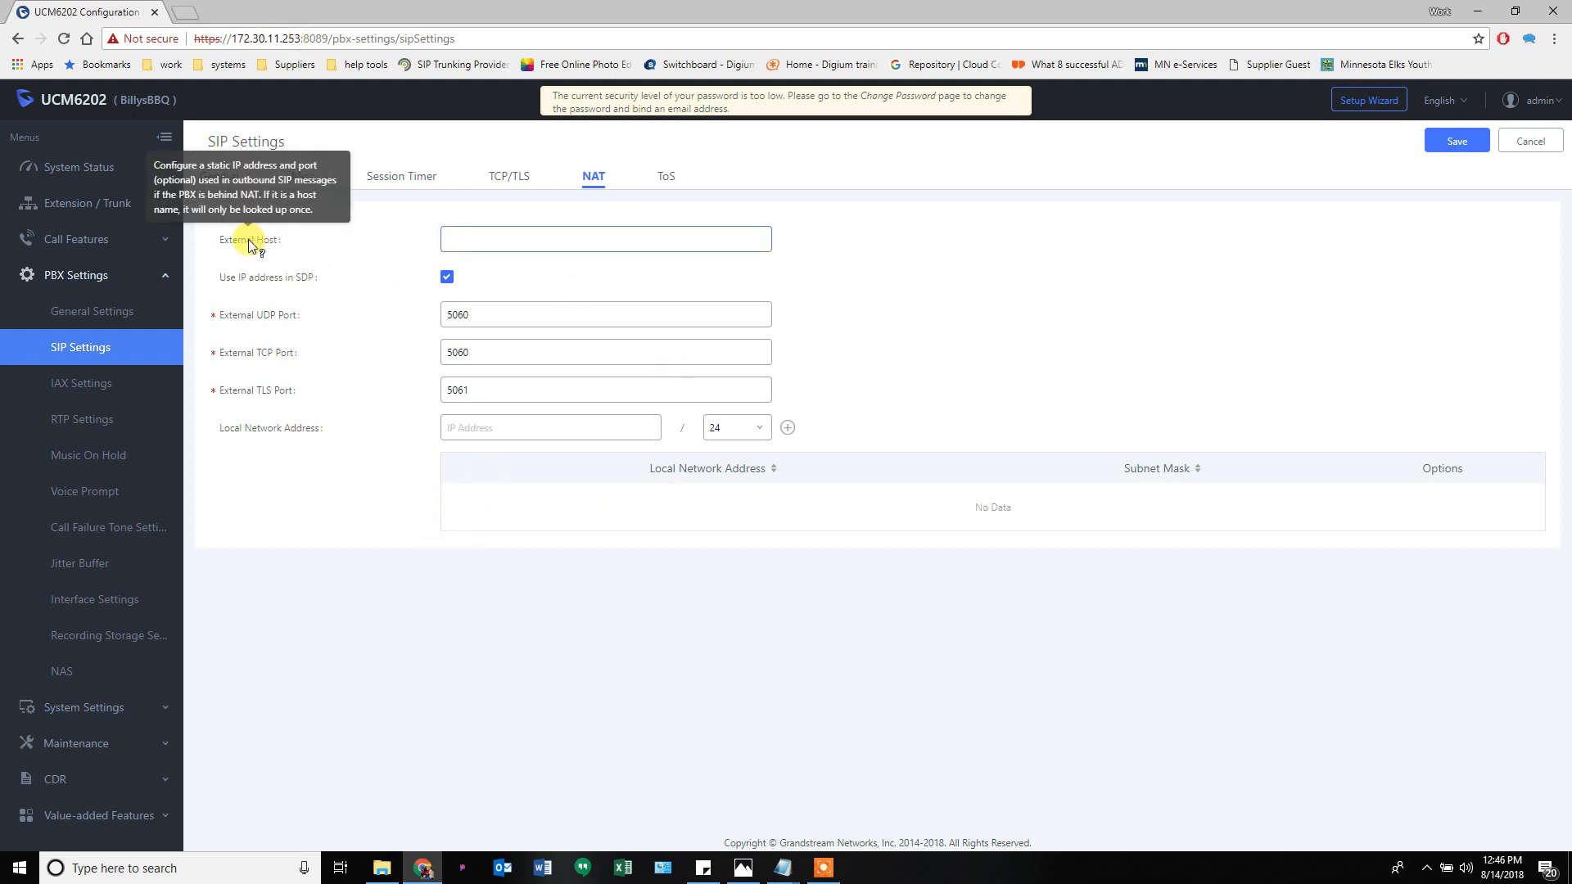
click(509, 238)
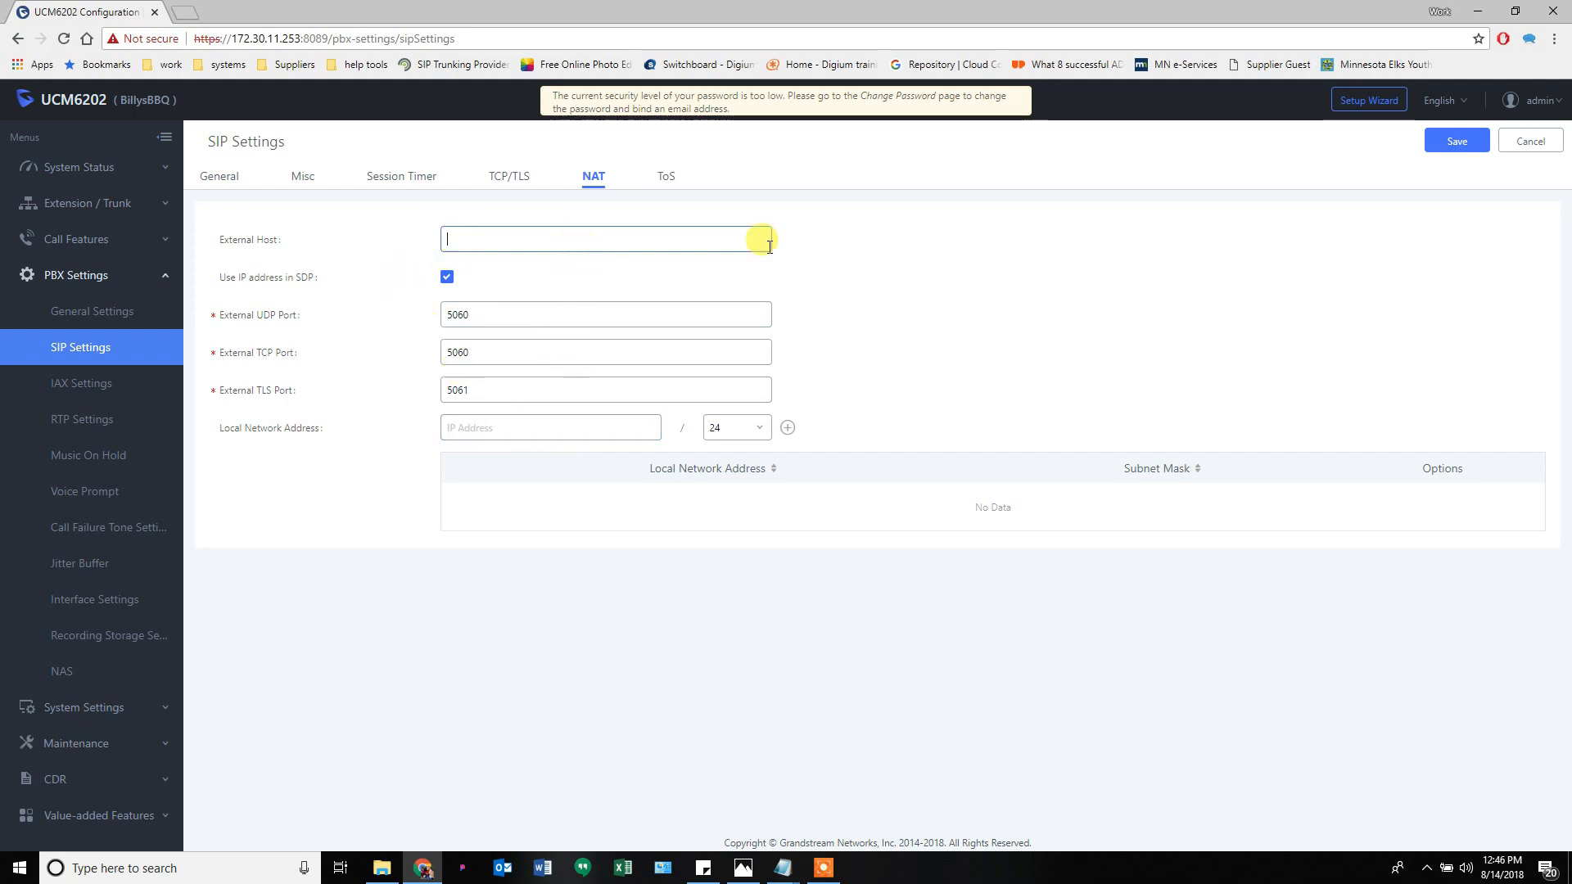
- Browse the IAX General, Registration Options and Security tabs, then open RTP Settings
mouse_move(293, 288)
click(96, 387)
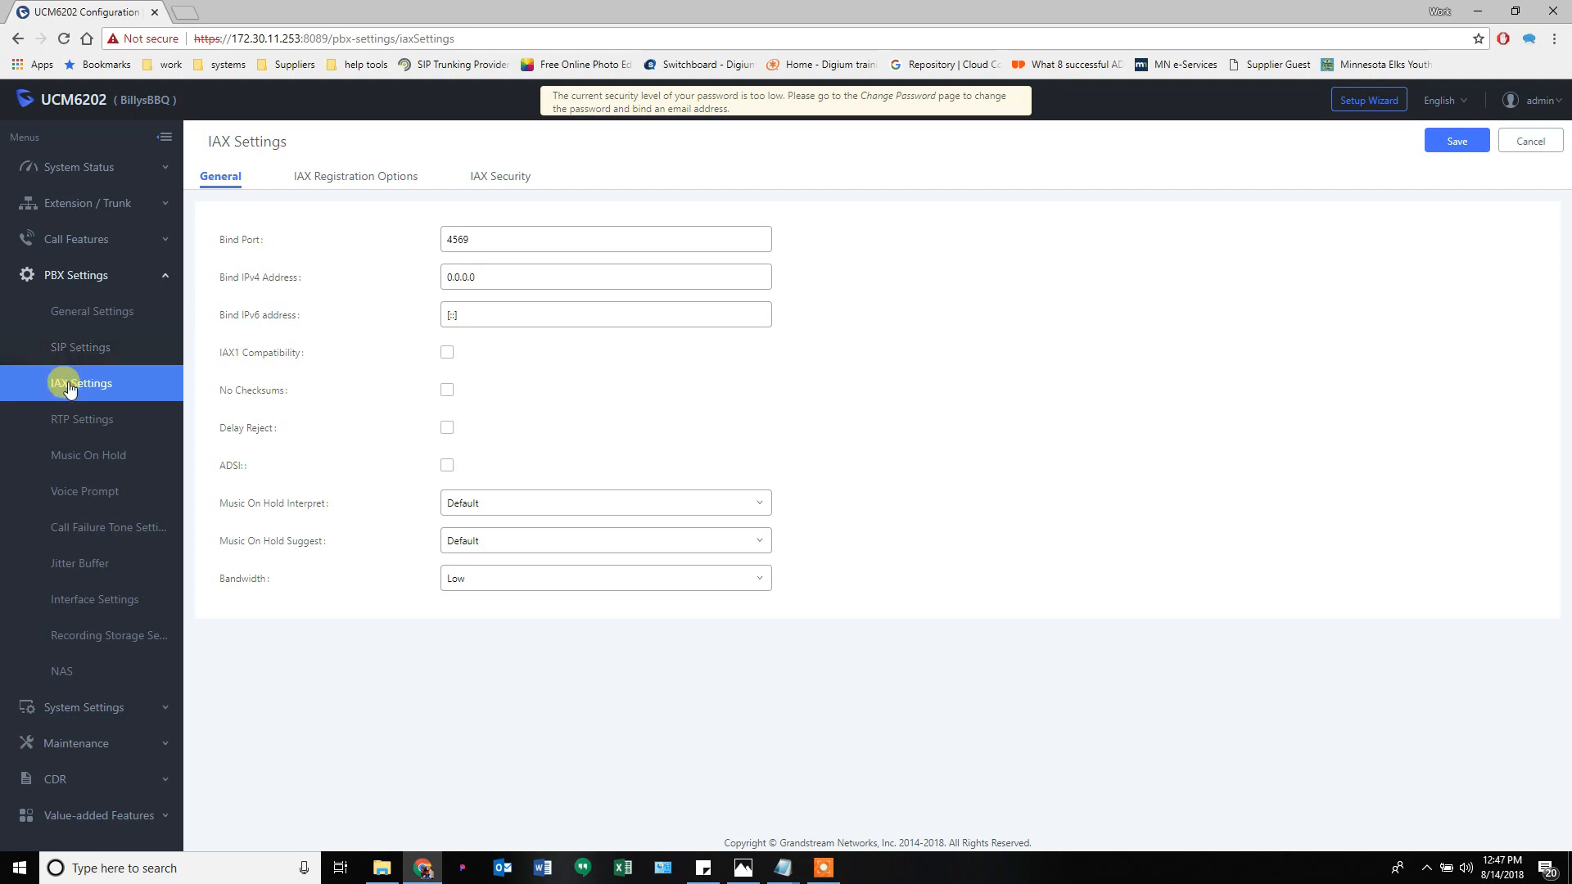
click(423, 179)
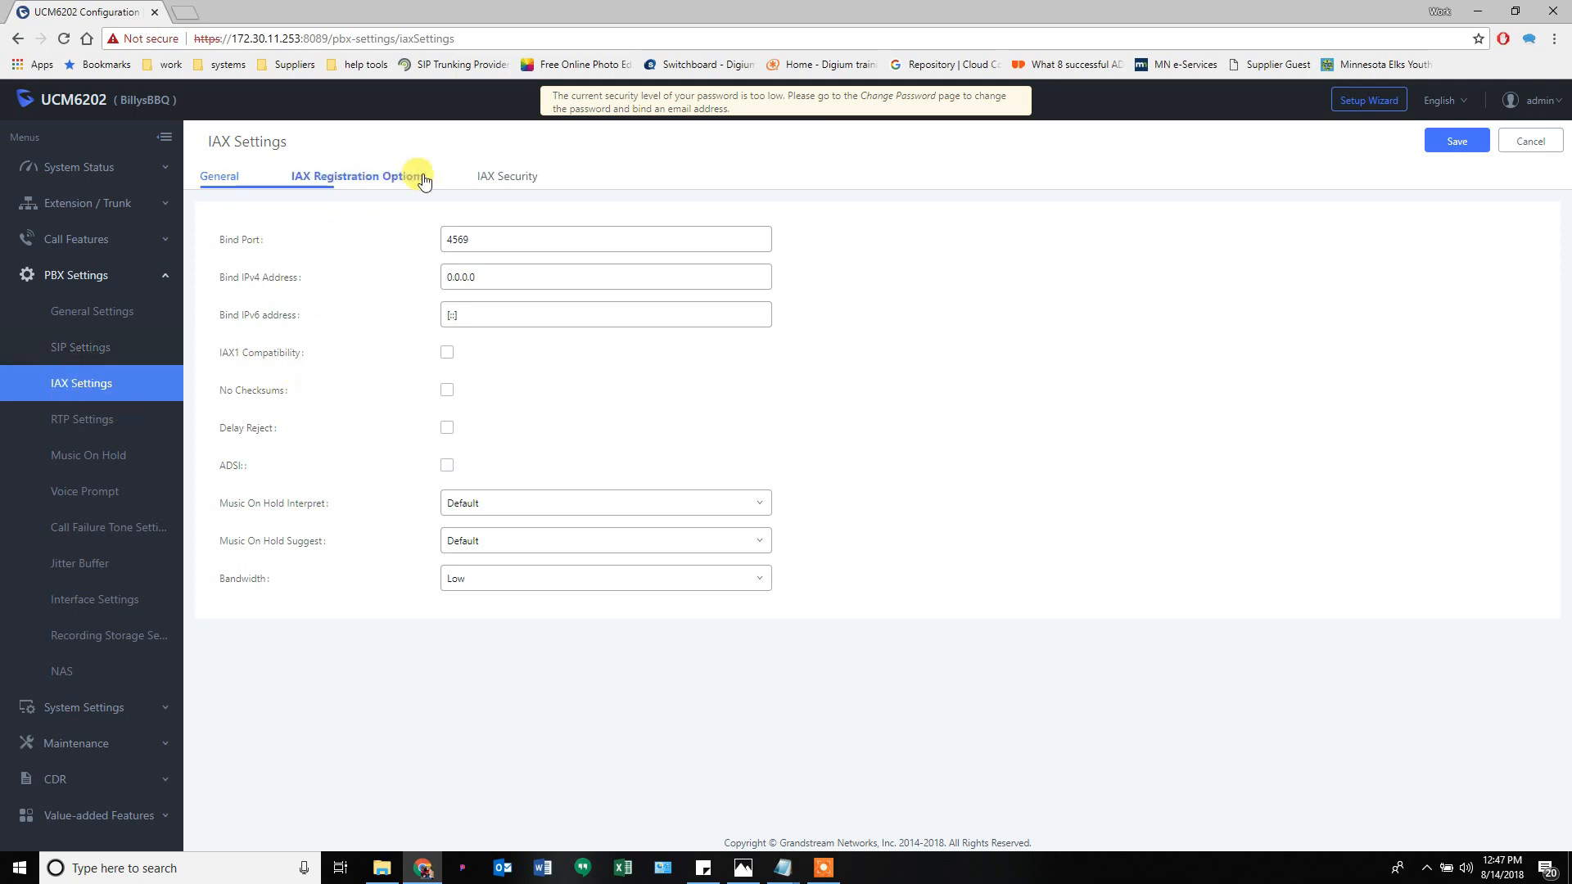
click(504, 177)
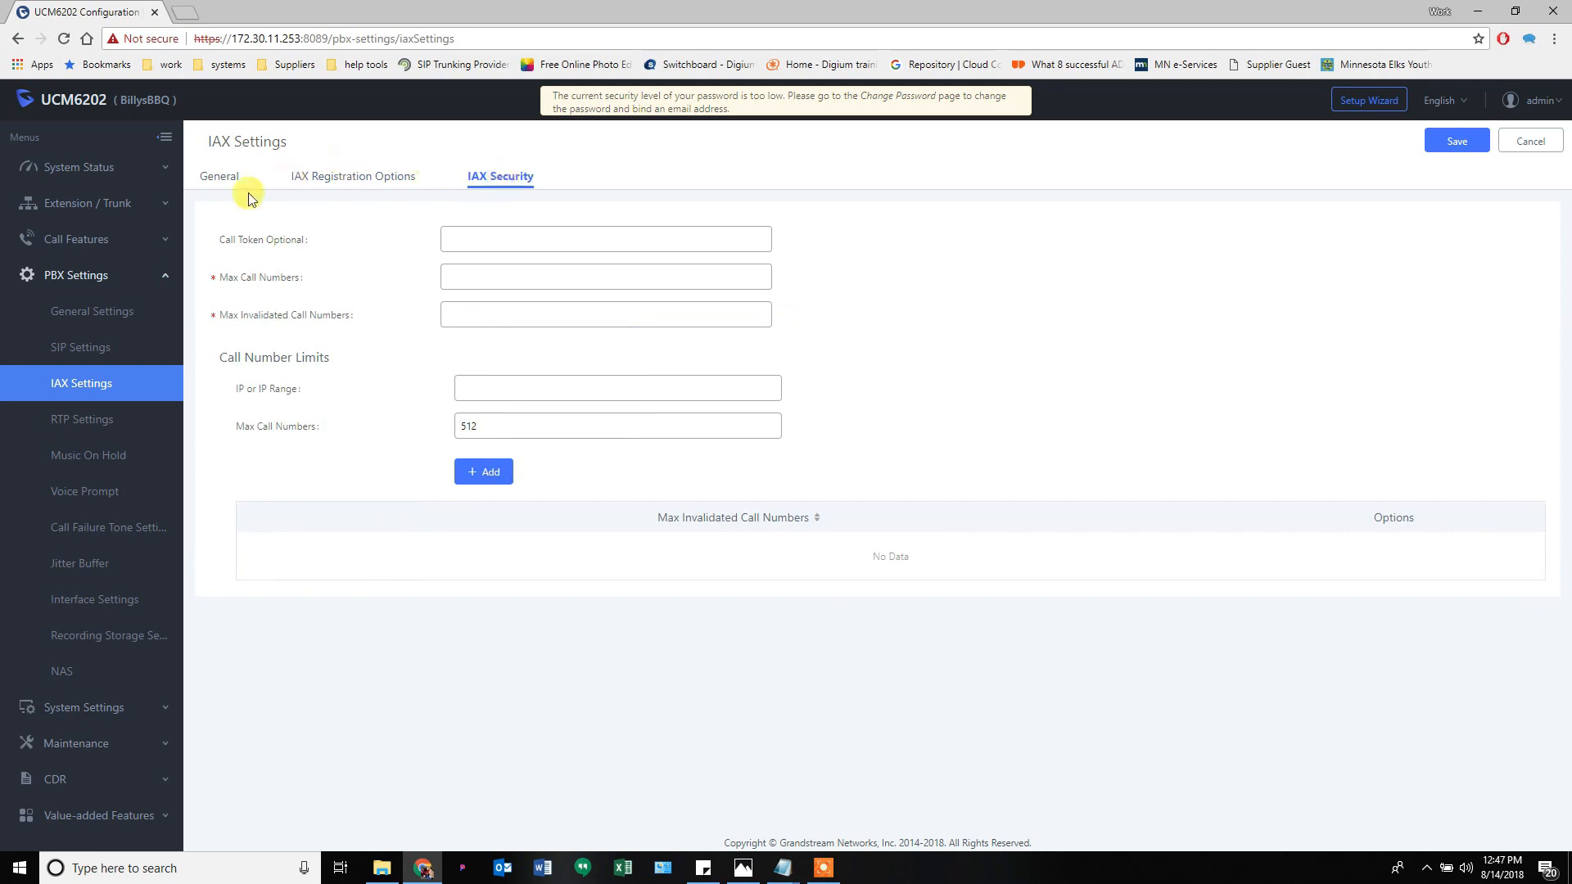
click(222, 180)
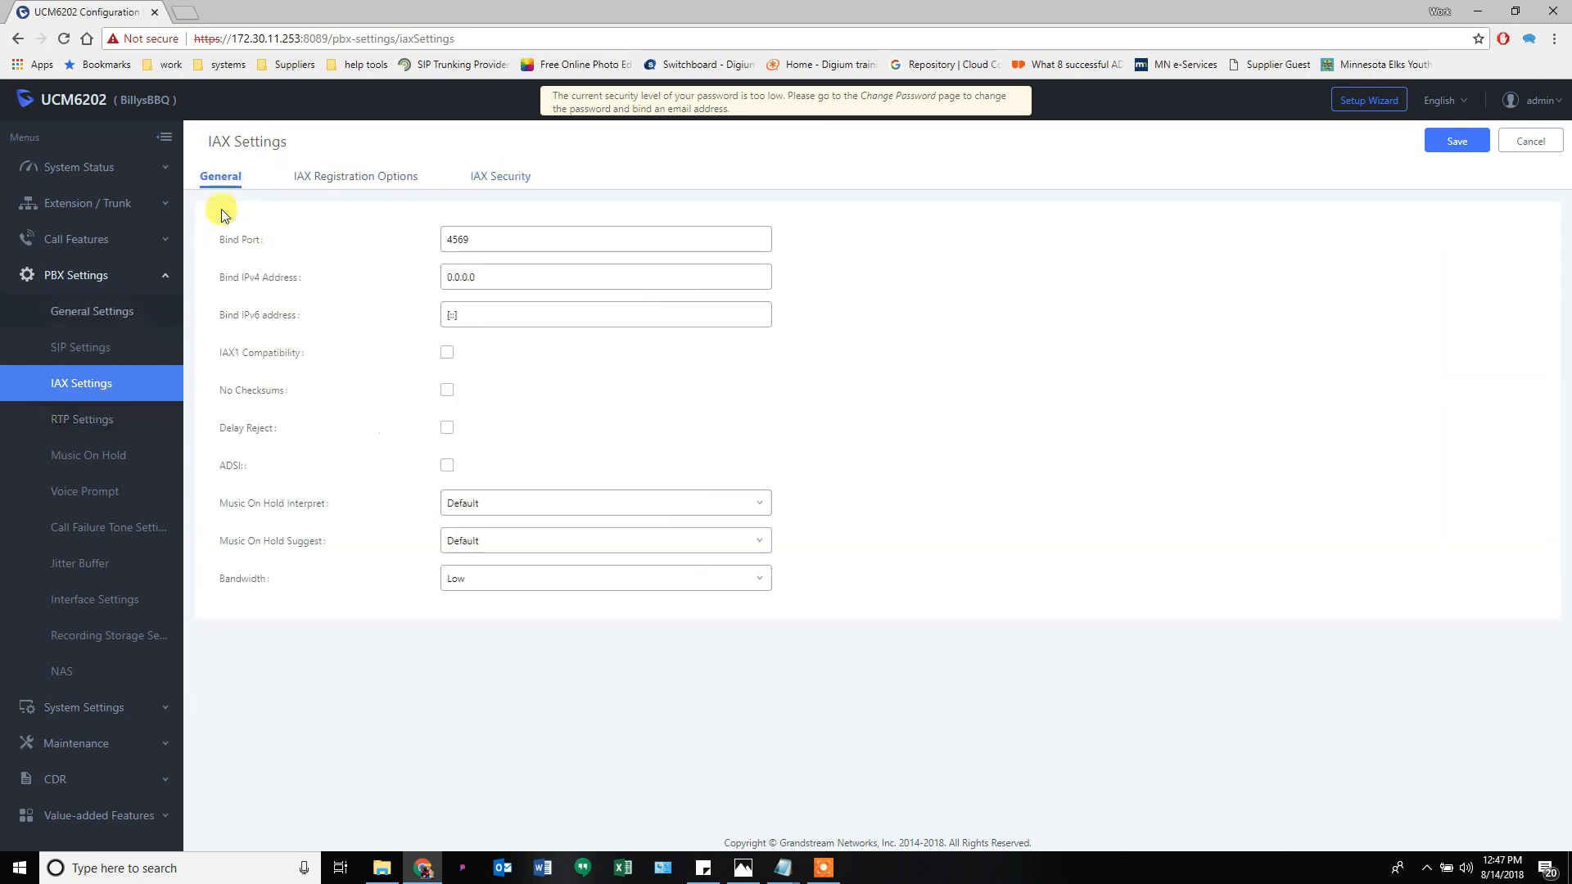
click(86, 422)
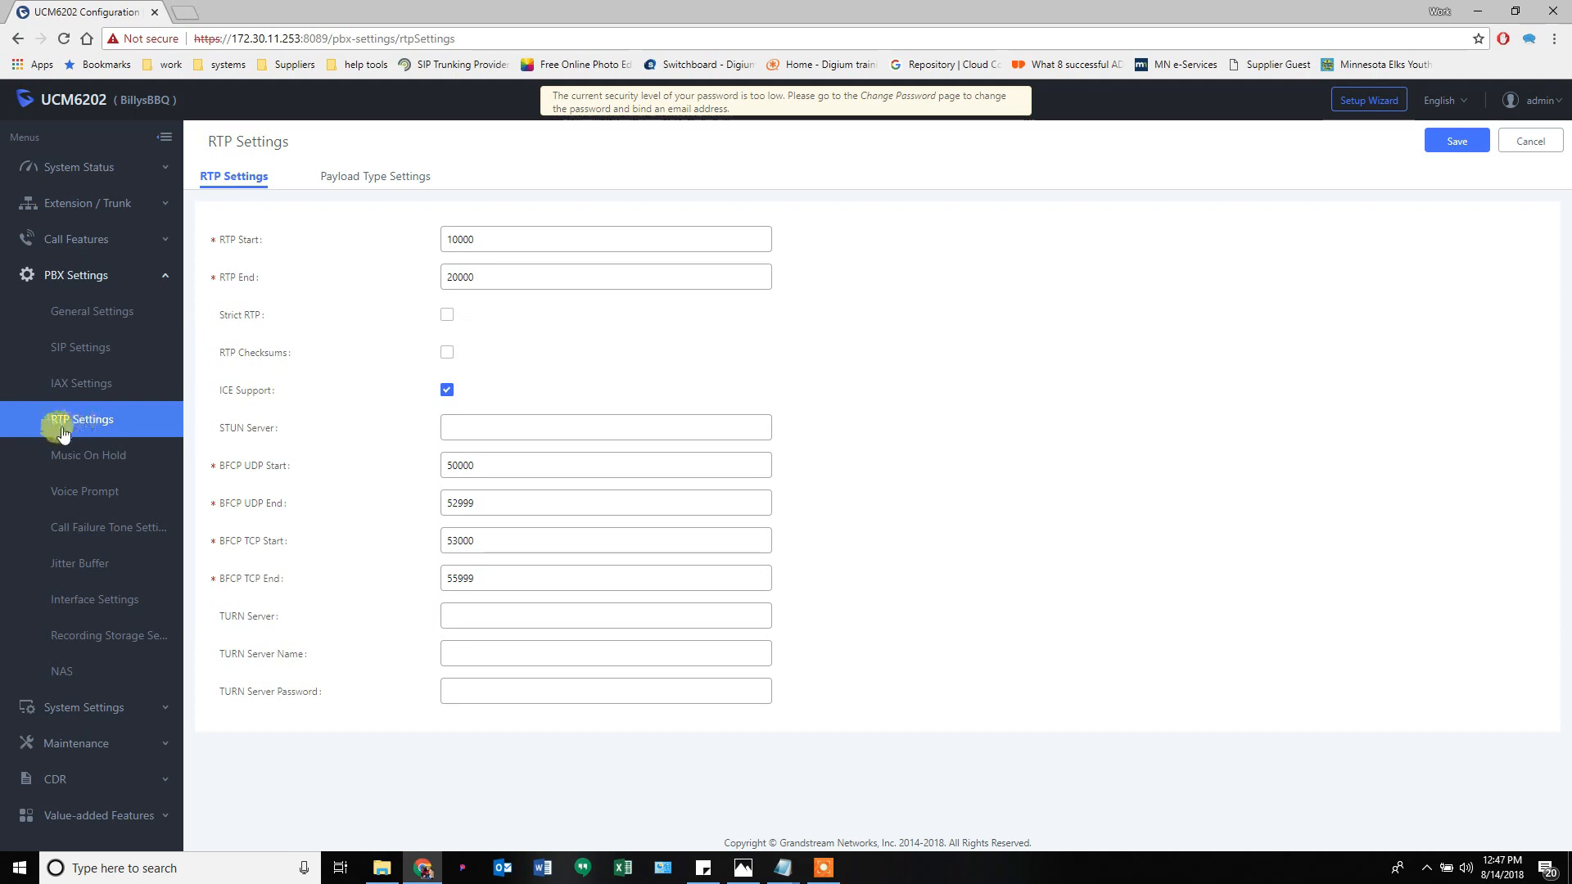
double_click(223, 241)
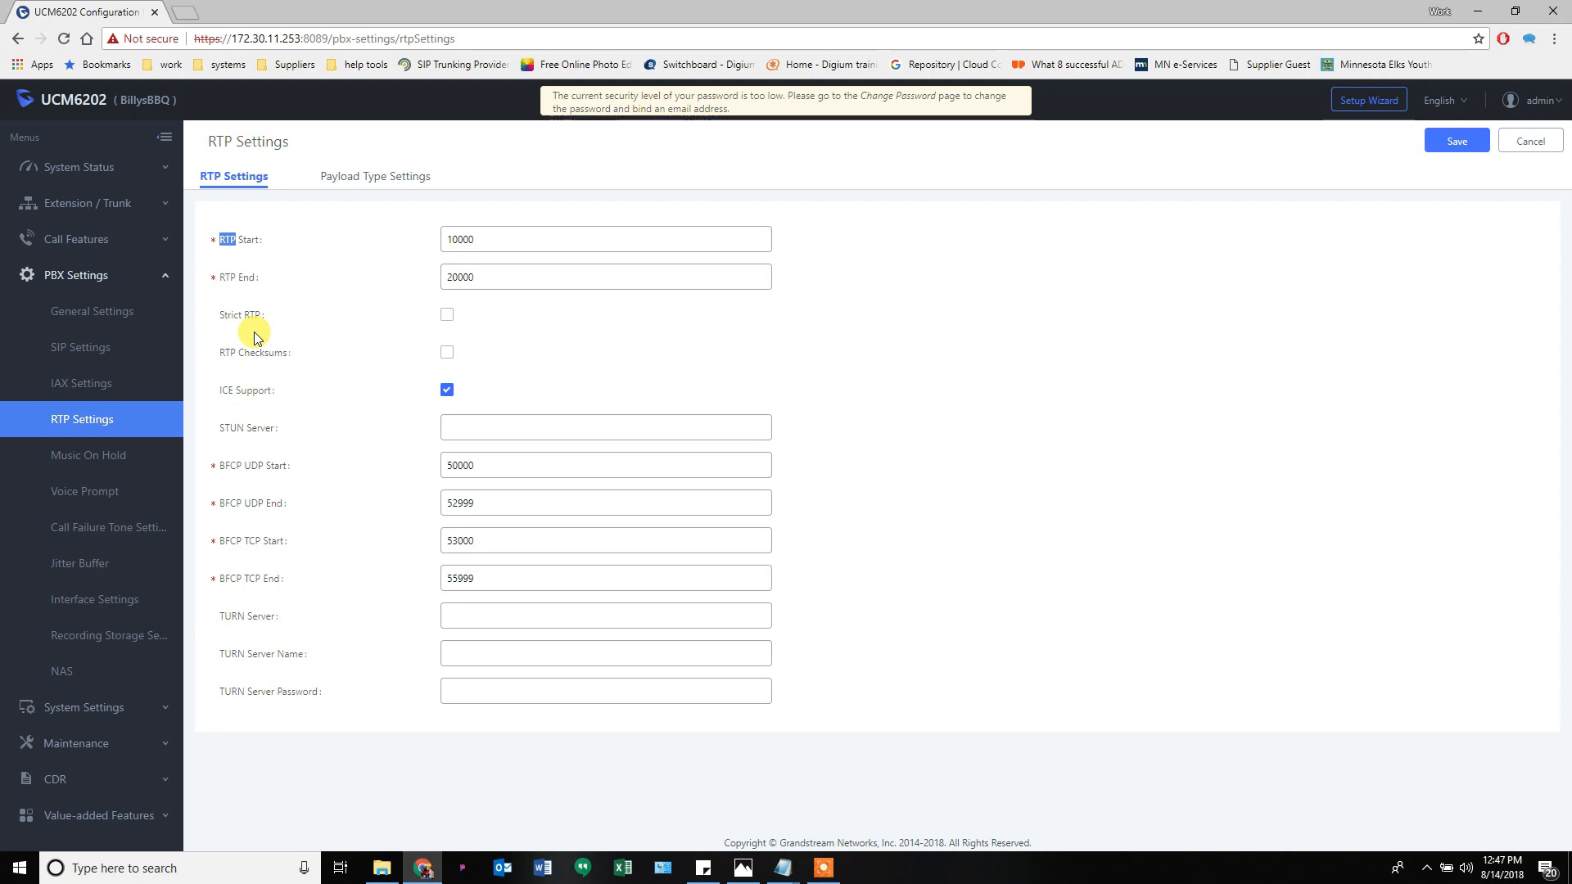
mouse_move(230, 245)
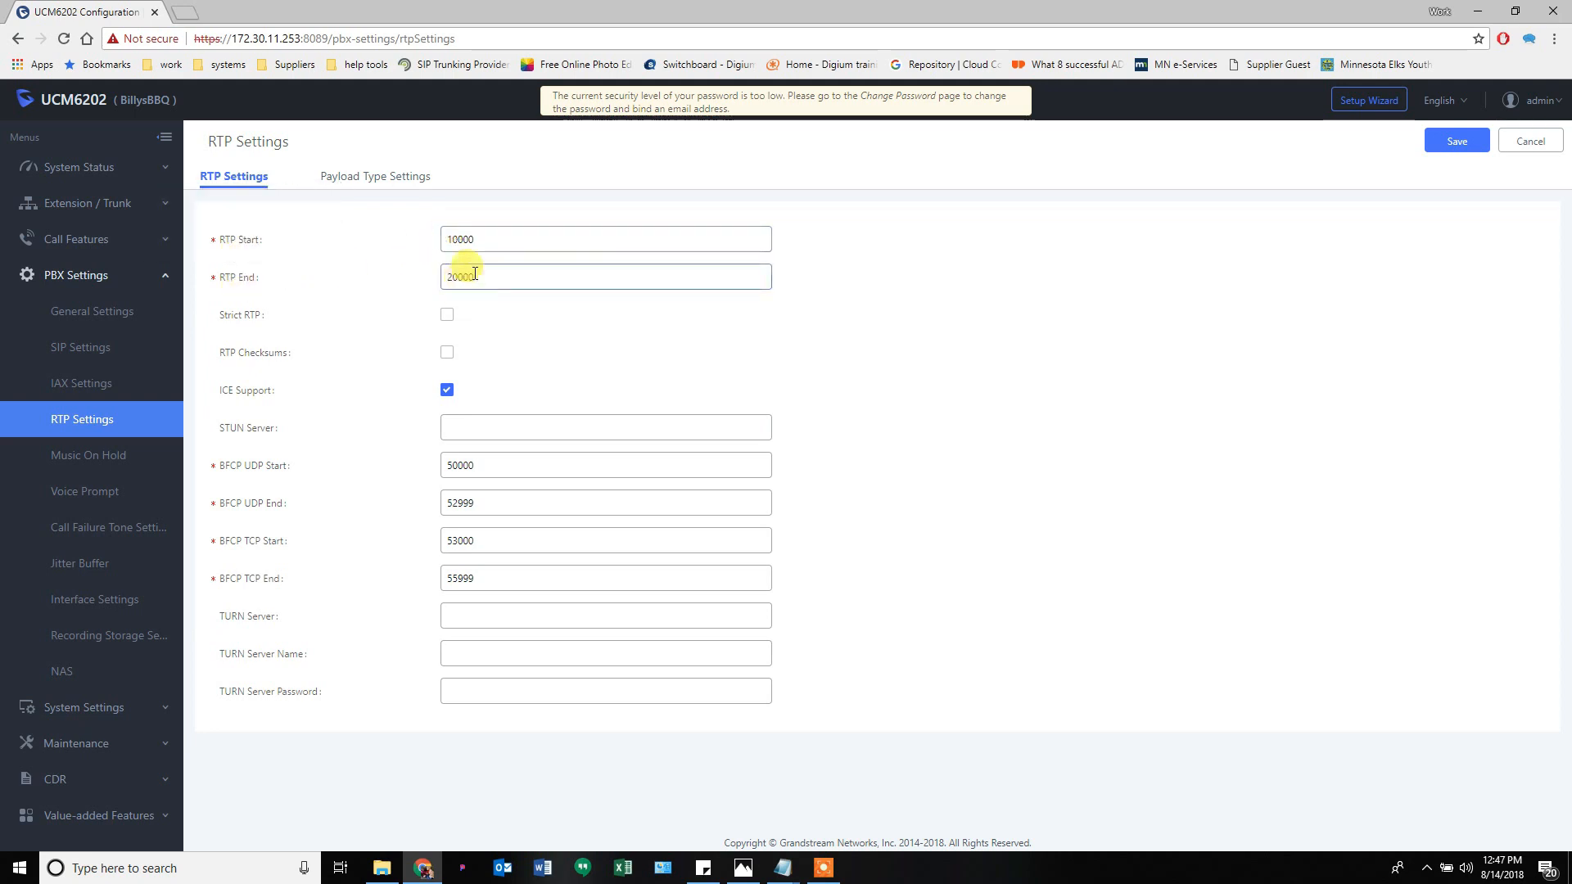
drag(467, 239, 428, 239)
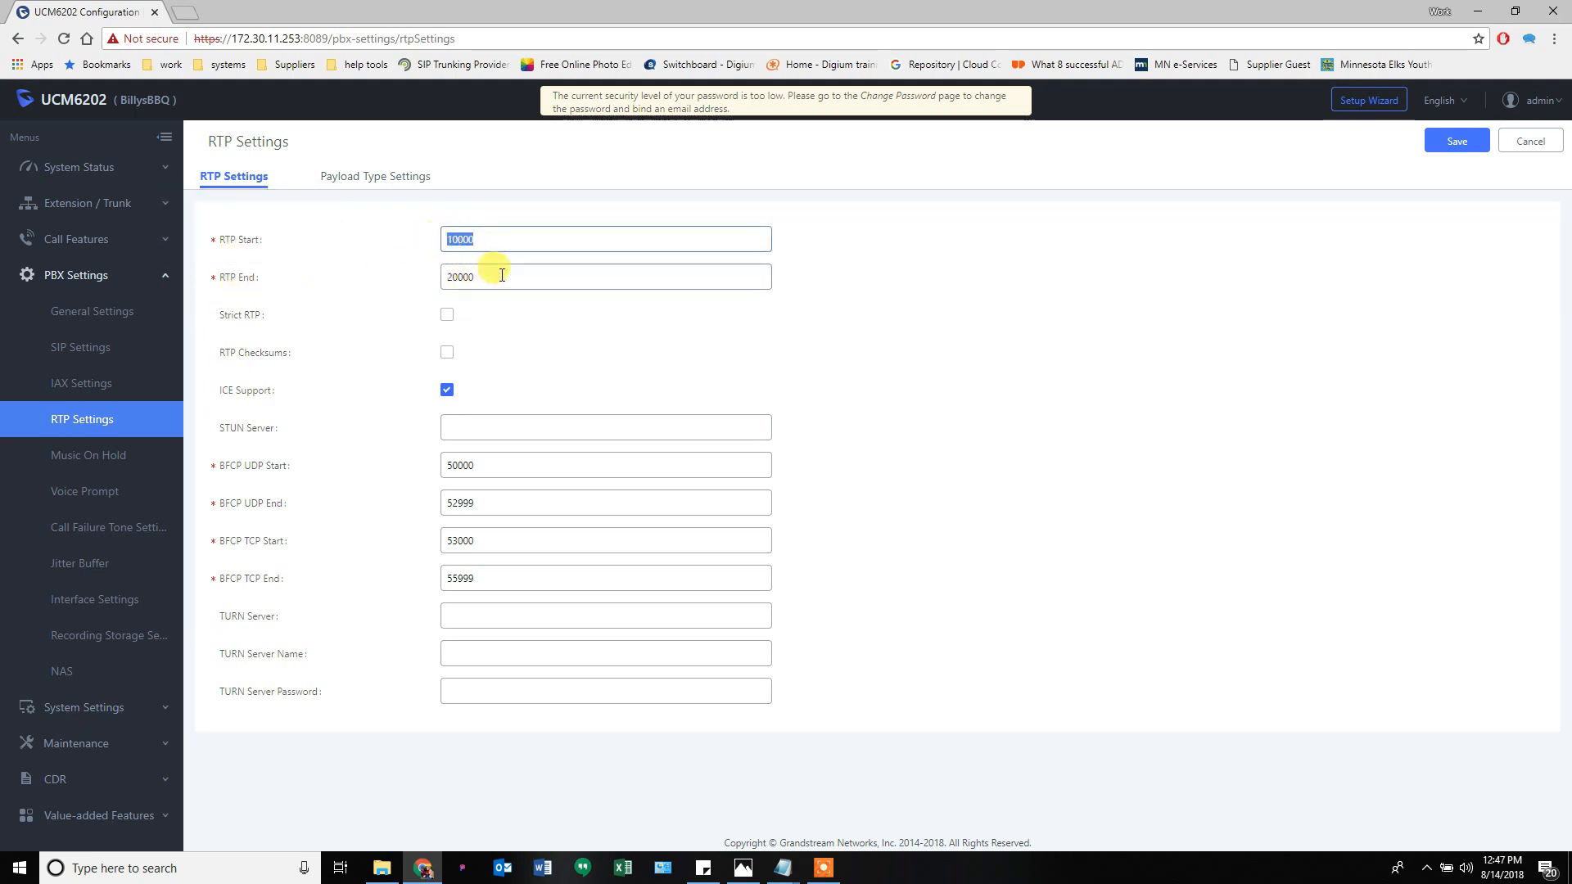
drag(502, 275, 414, 283)
text(10500)
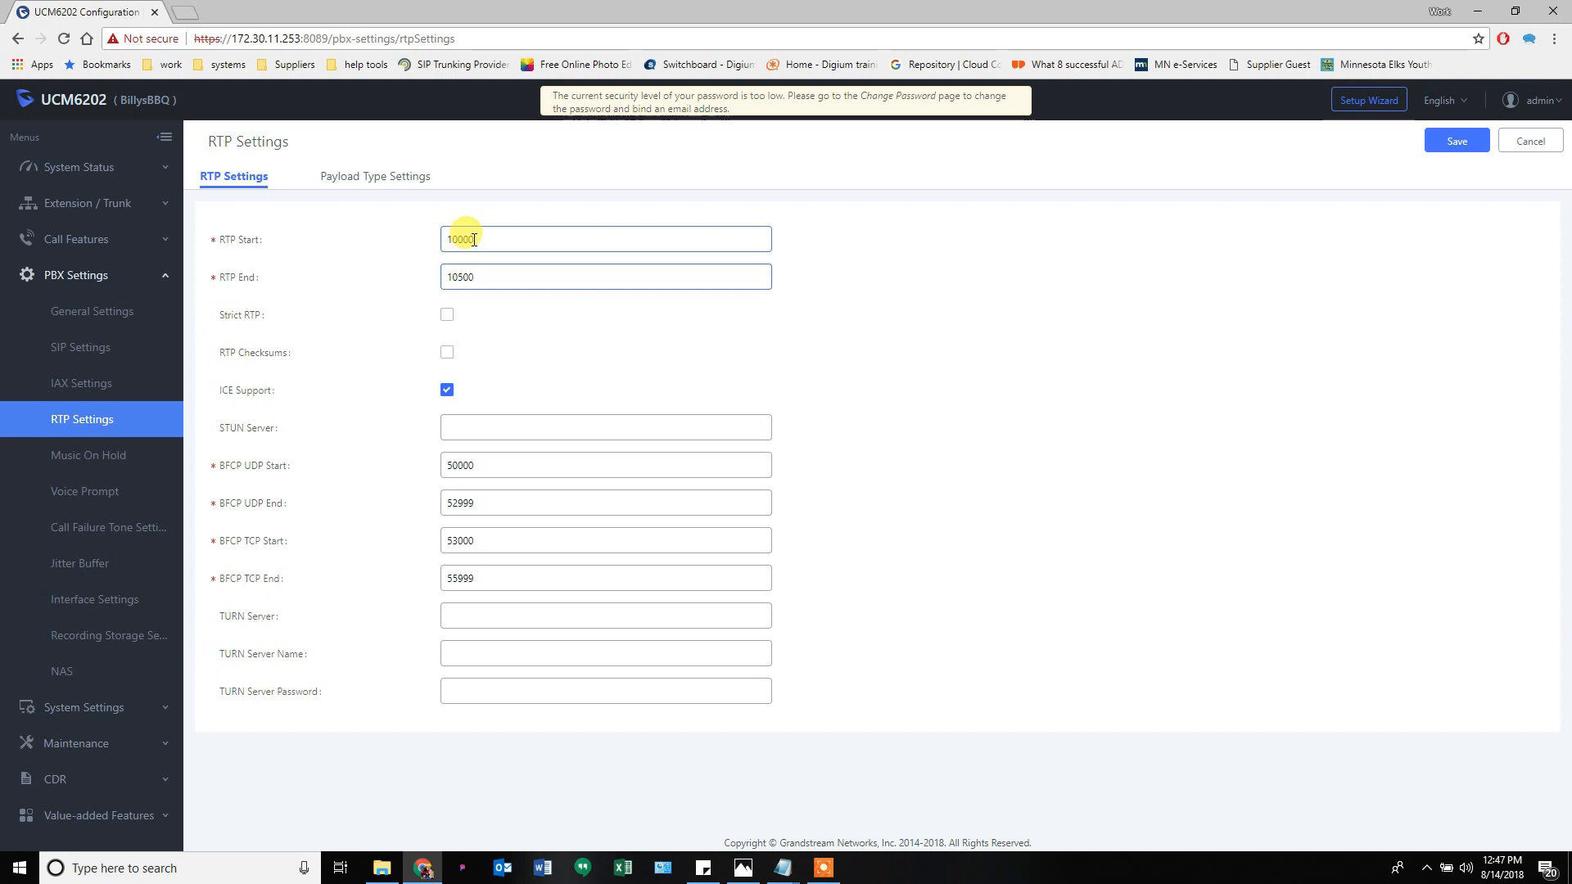
click(484, 244)
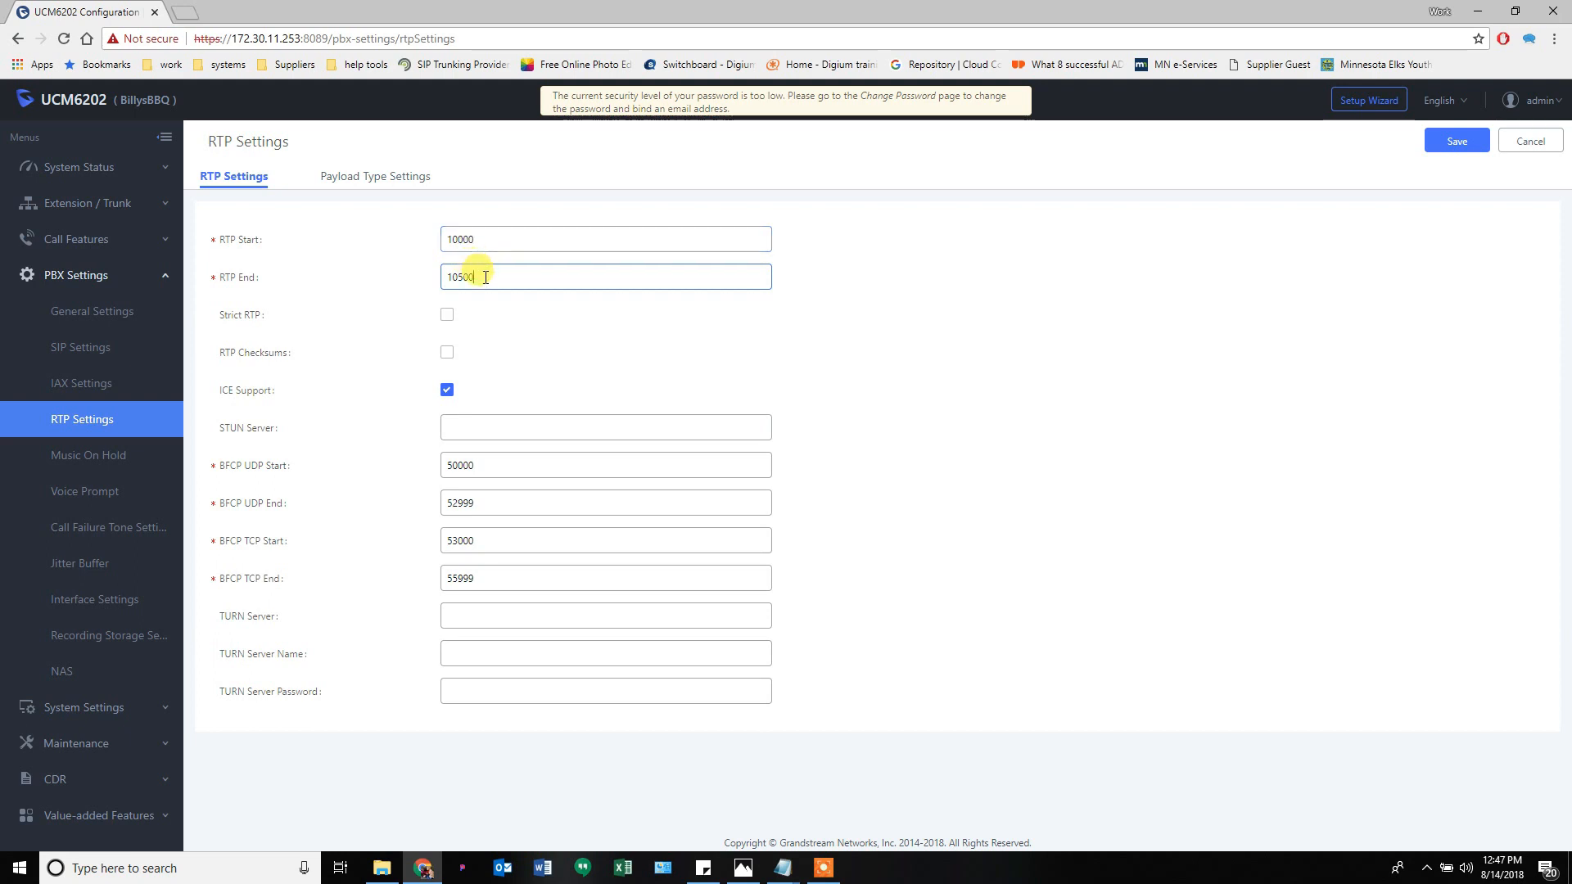
drag(481, 277, 412, 278)
text(20000)
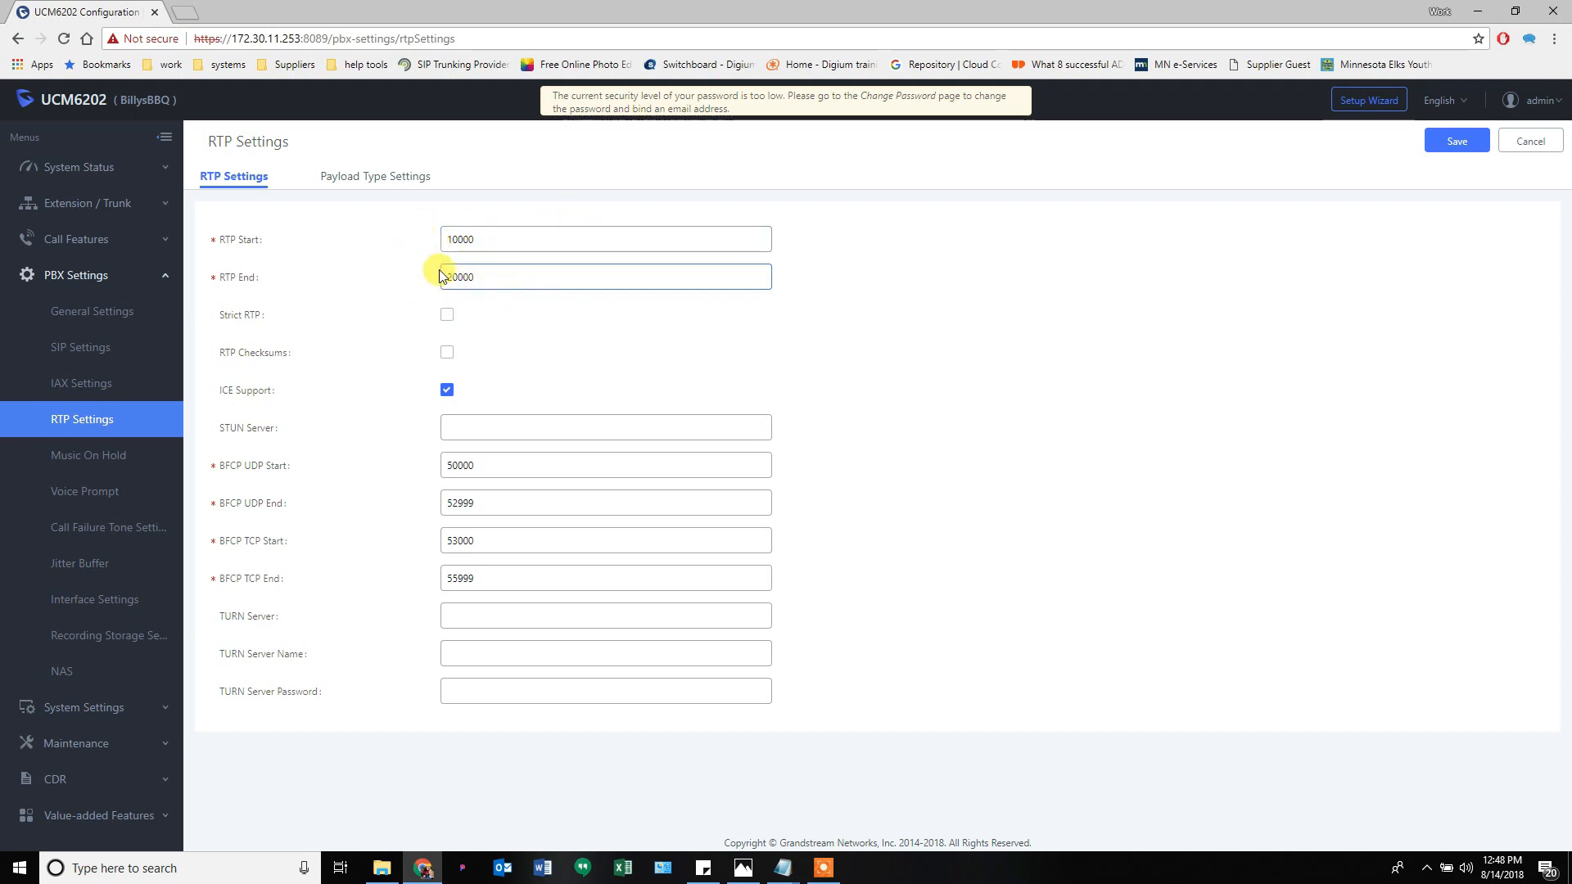
- In Music On Hold, toggle robot_dity.wav off and on, keep the Default class, then open Voice Prompt
click(111, 458)
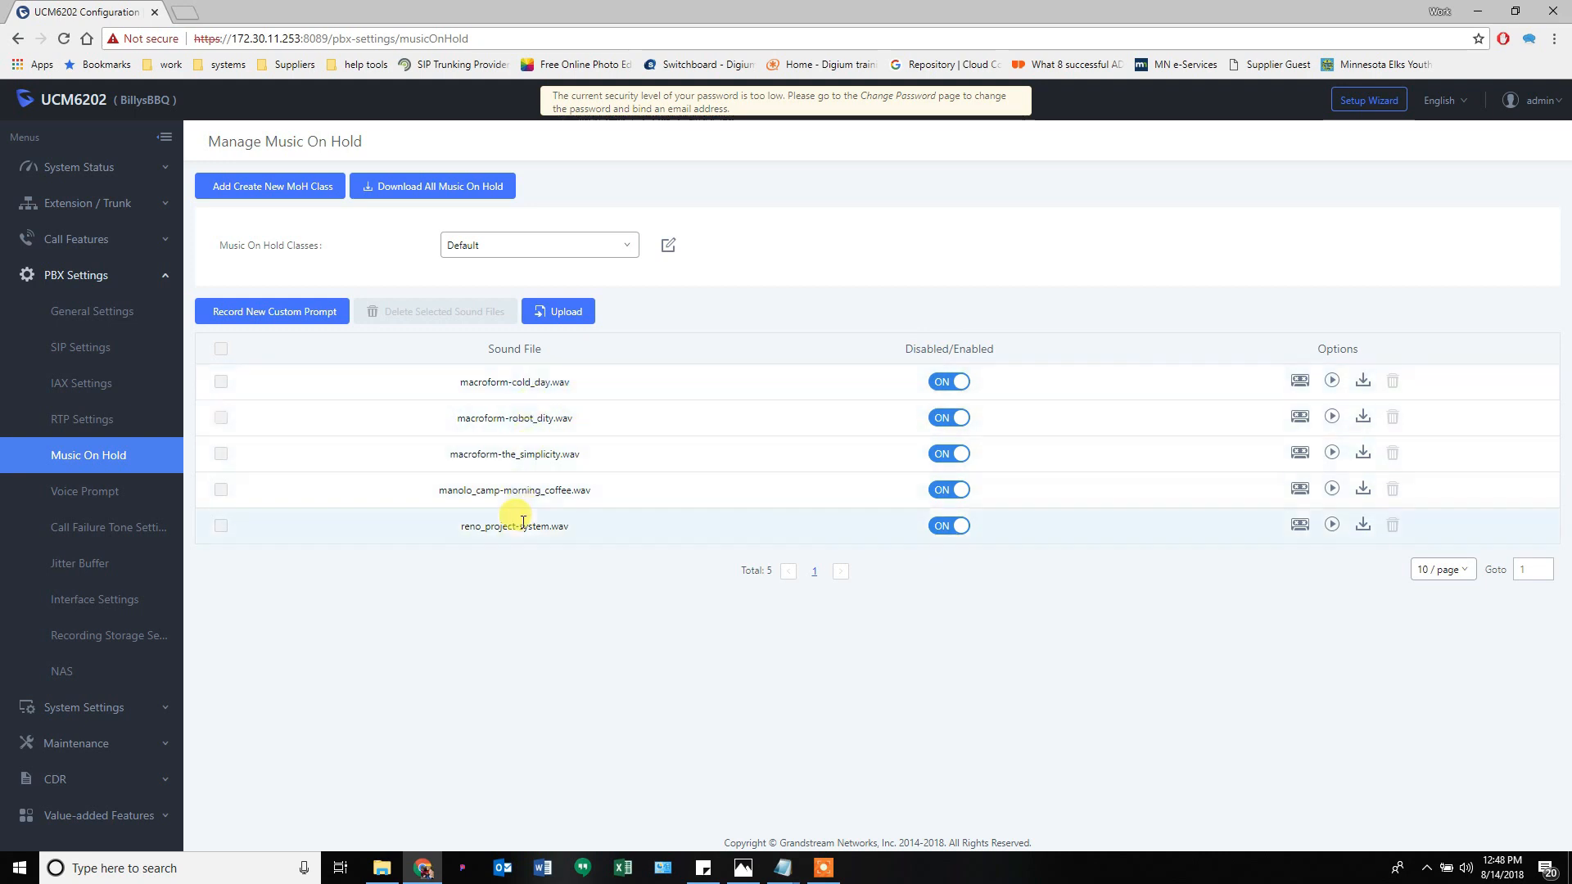
drag(511, 420, 614, 442)
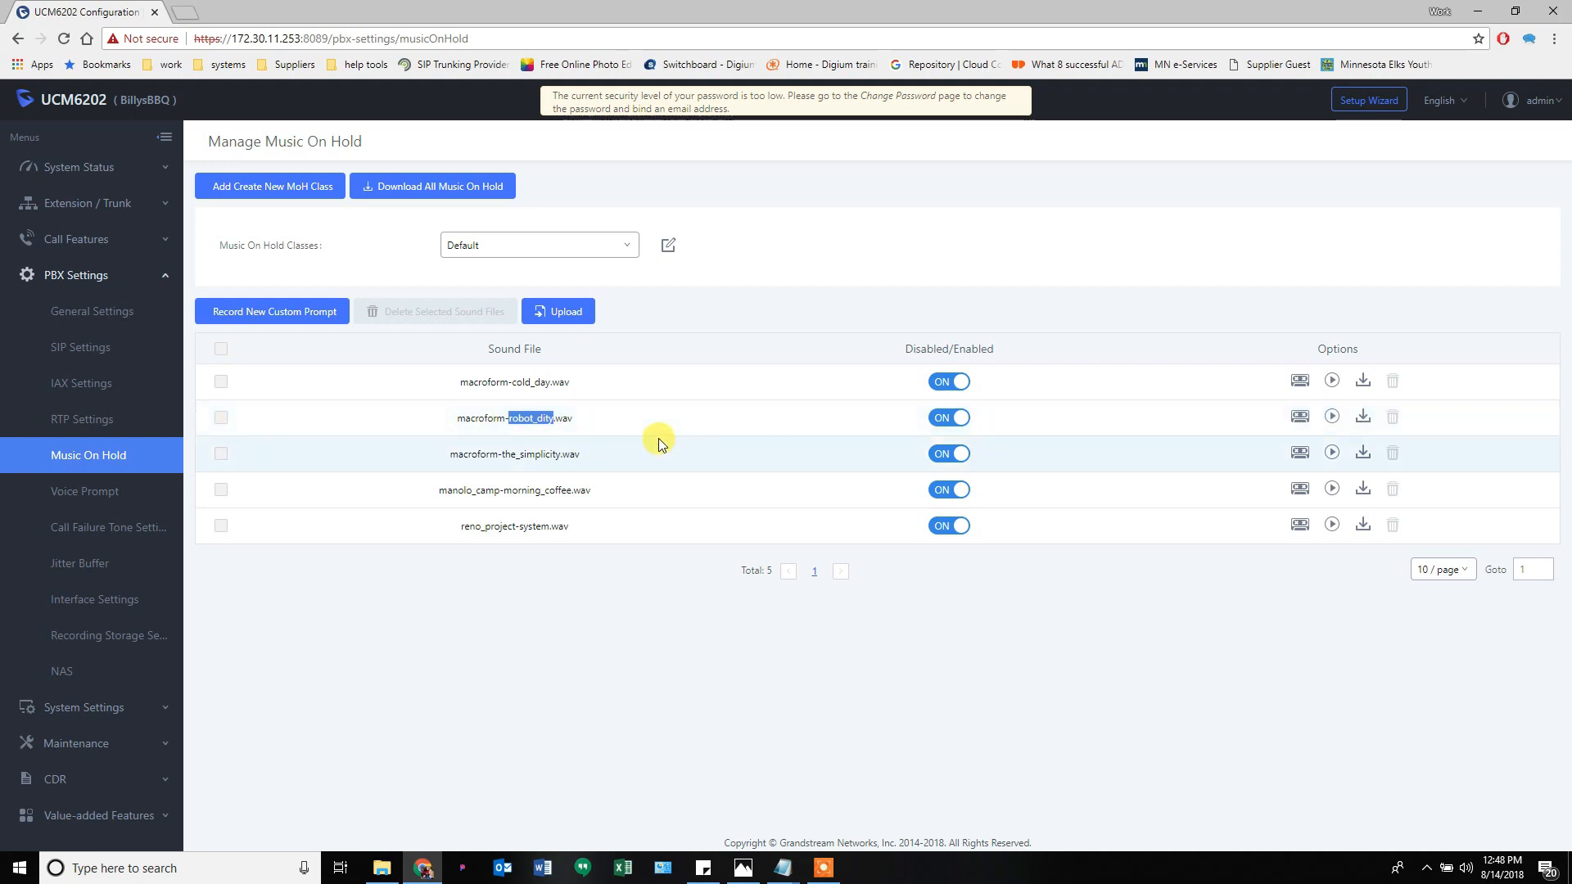
click(942, 417)
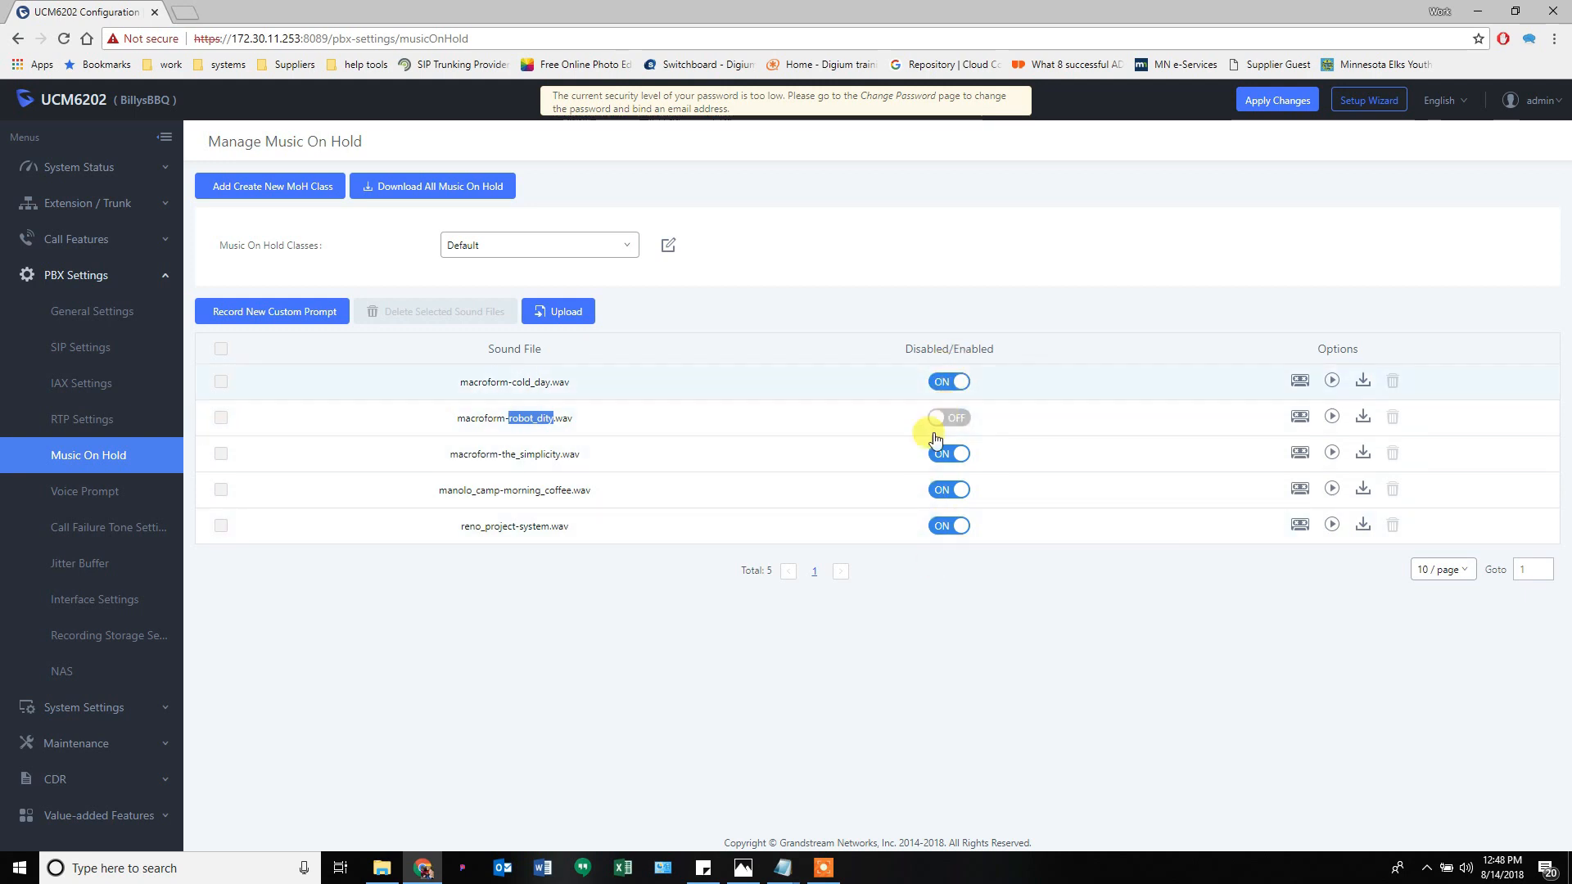
click(943, 419)
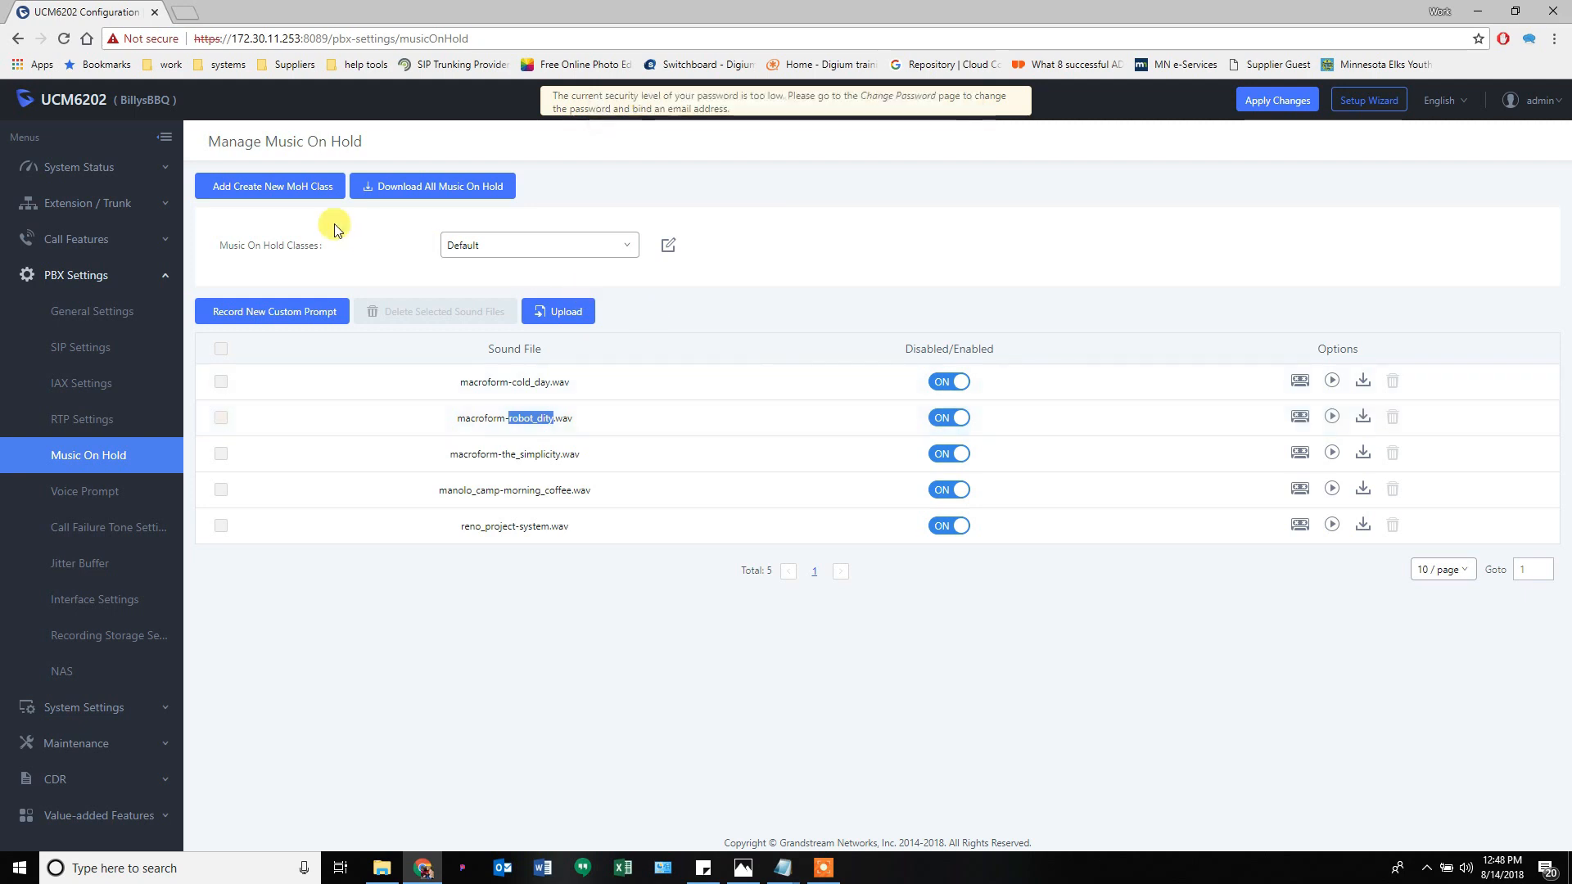
click(538, 250)
click(511, 251)
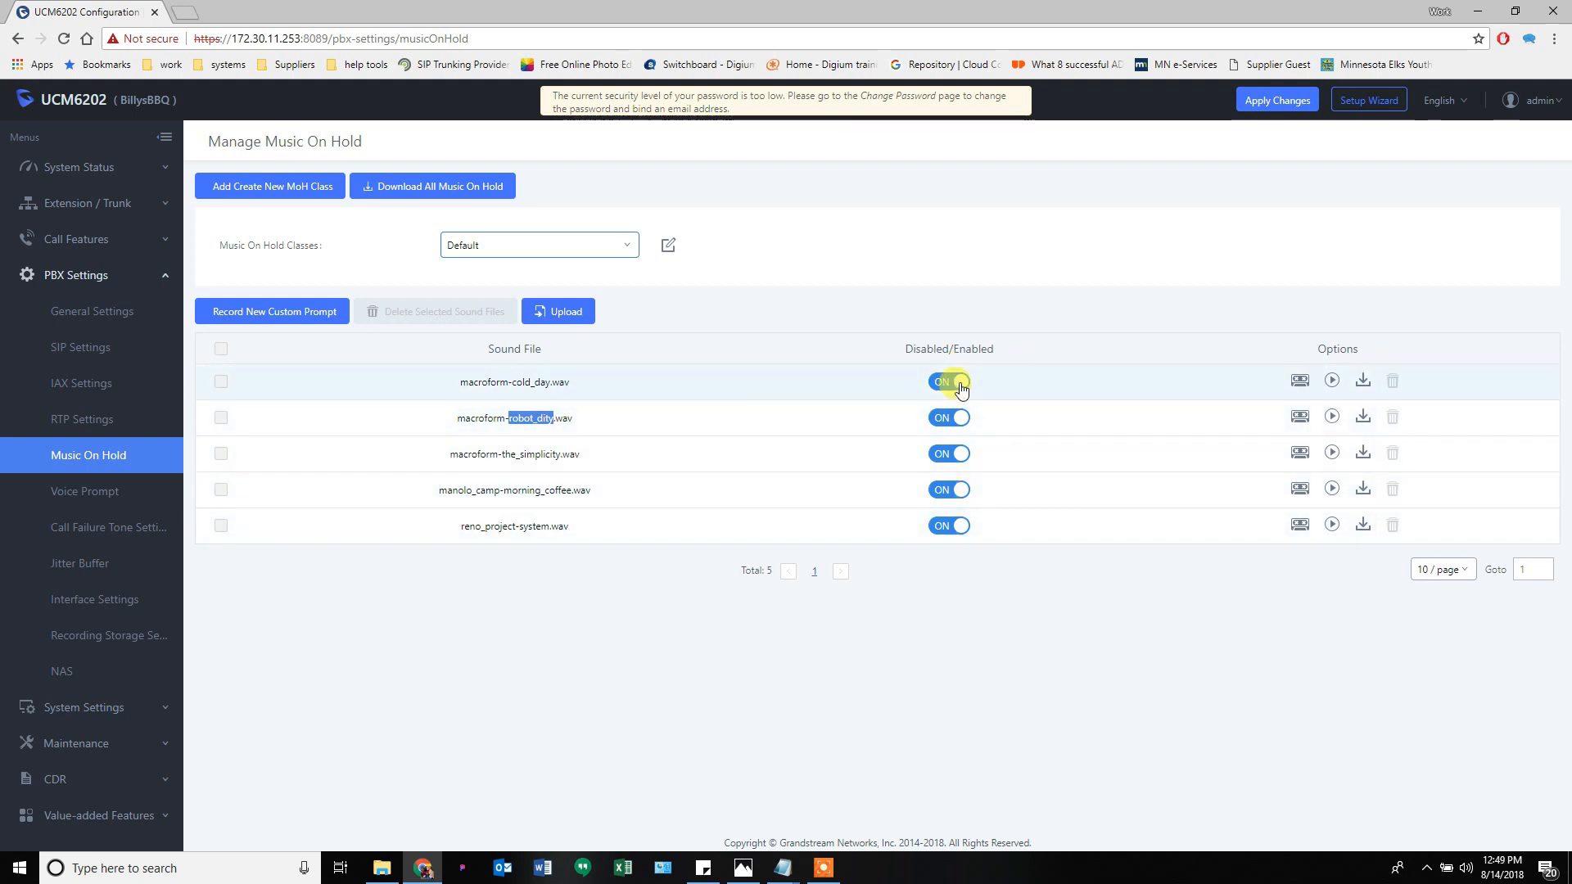
click(93, 497)
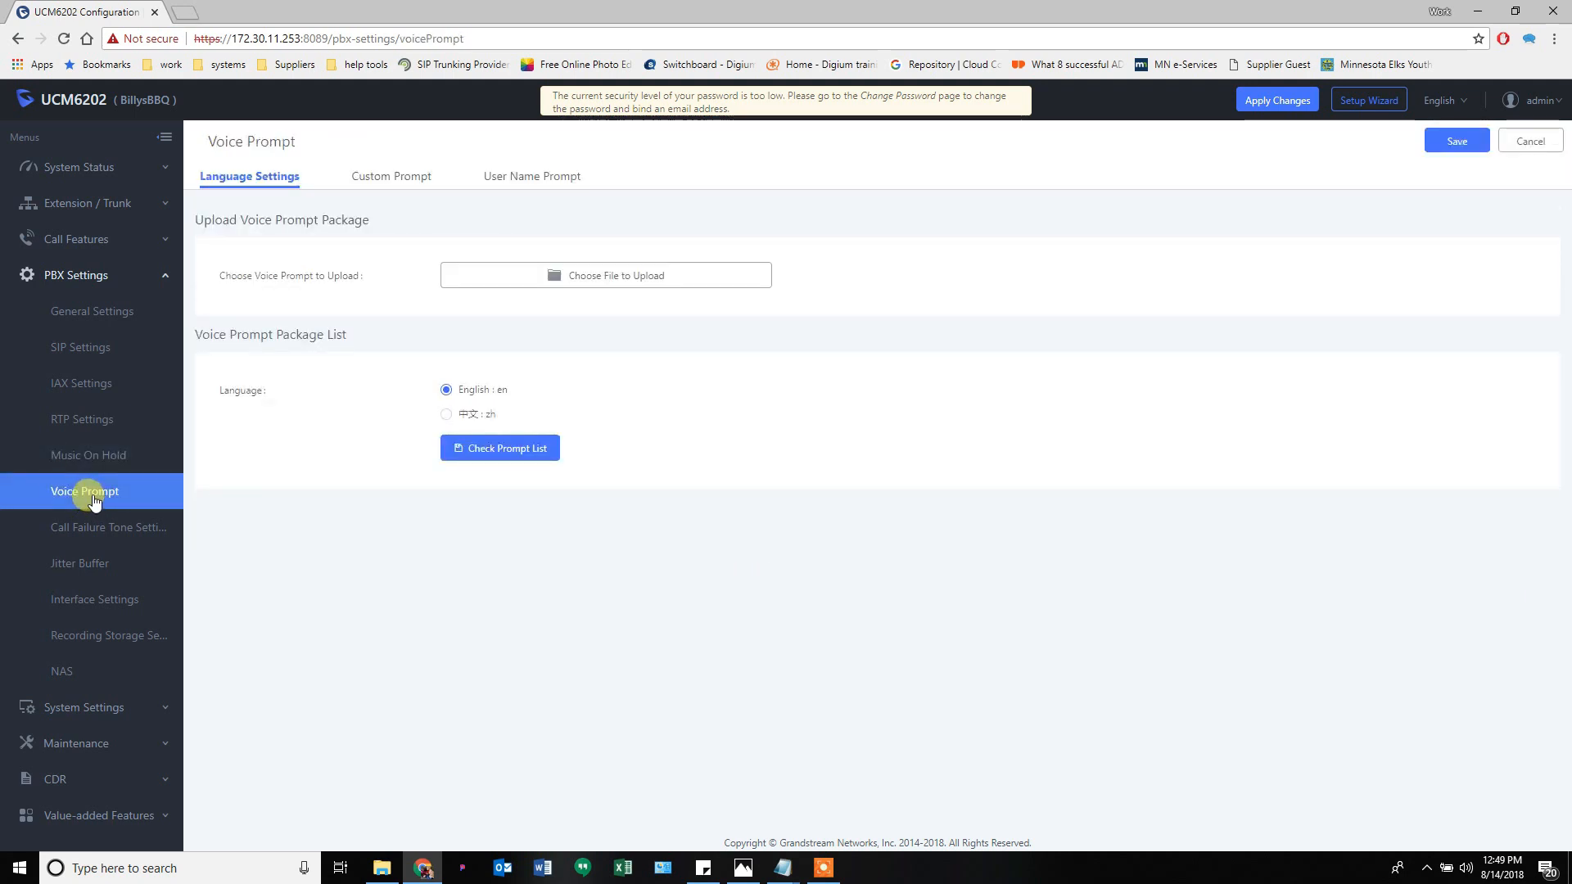
- Start a new custom prompt from the Custom Prompt list, naming it Main_Greeting
click(396, 180)
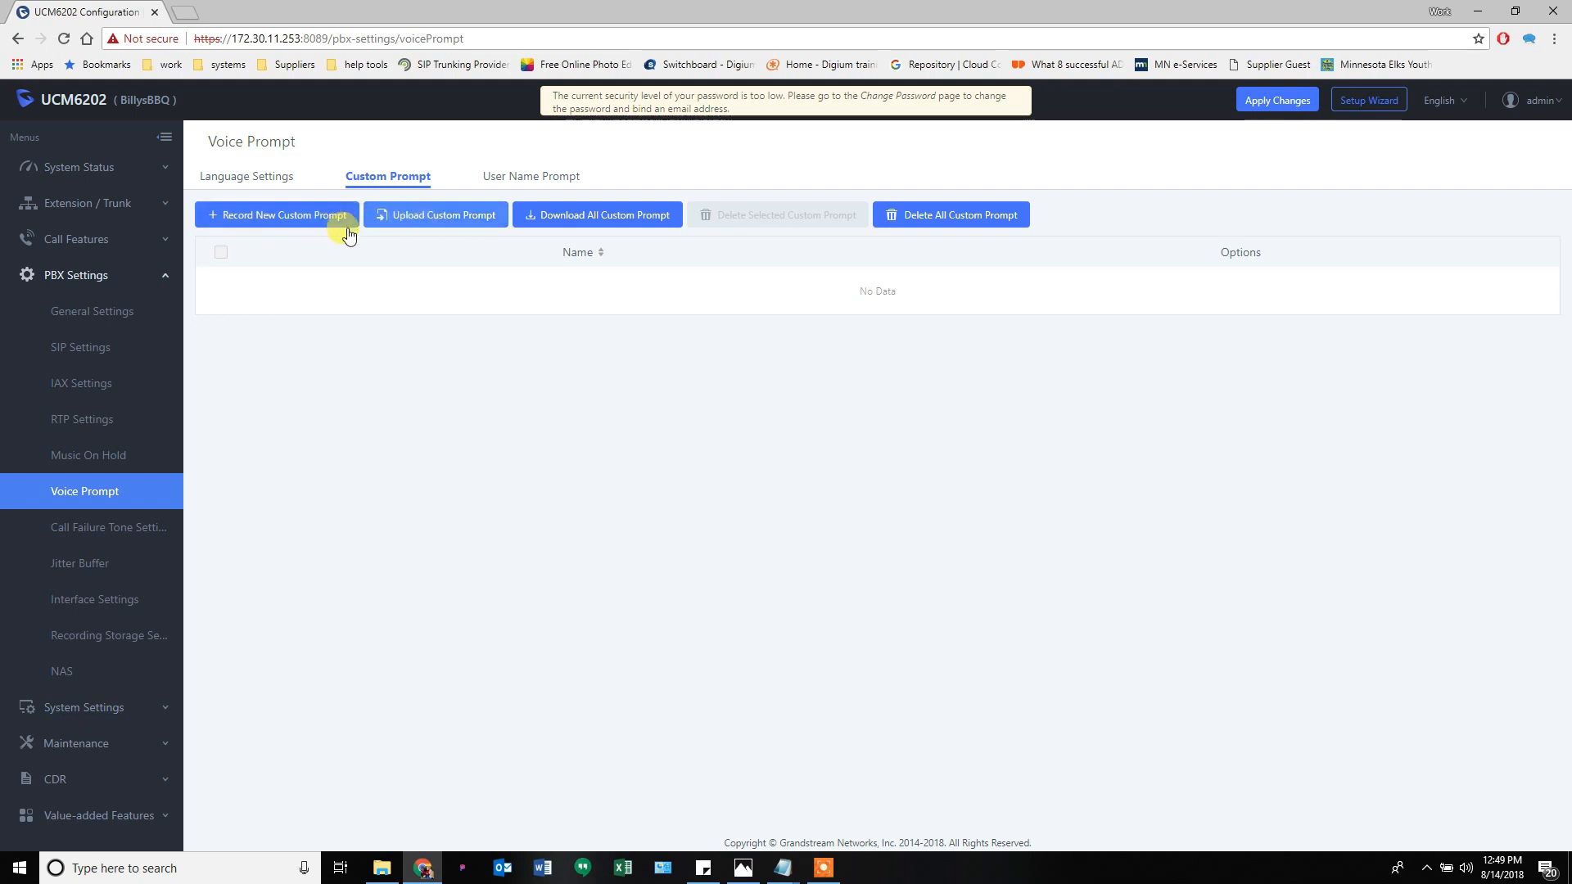
click(305, 230)
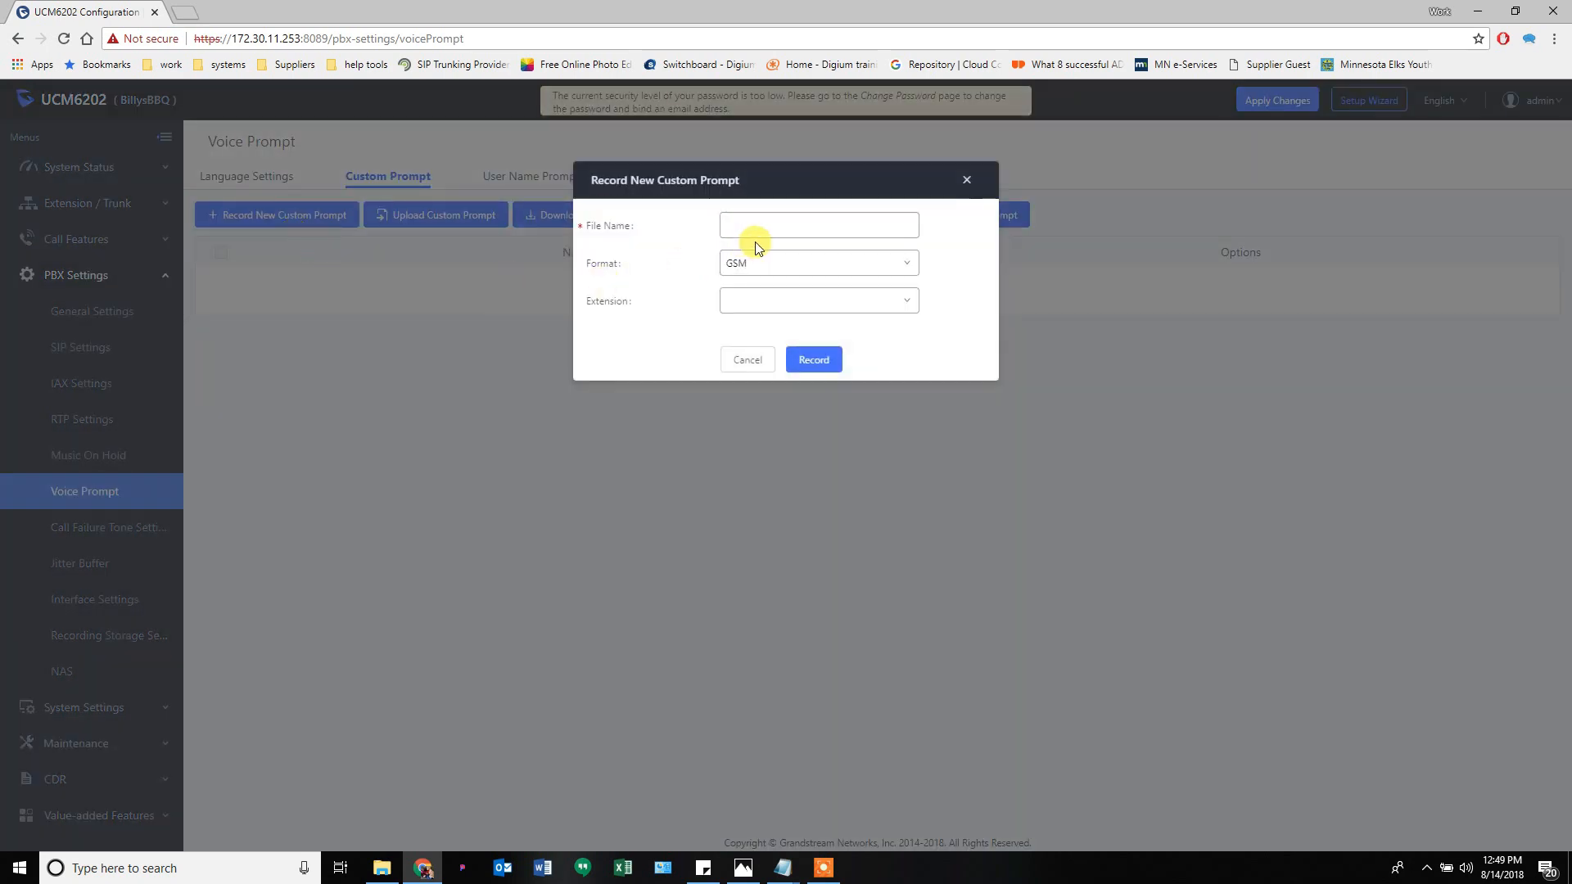
click(758, 225)
click(747, 245)
- Keep GSM format, check extension options, cancel the prompt, and open Call Failure Tone Settings
click(760, 264)
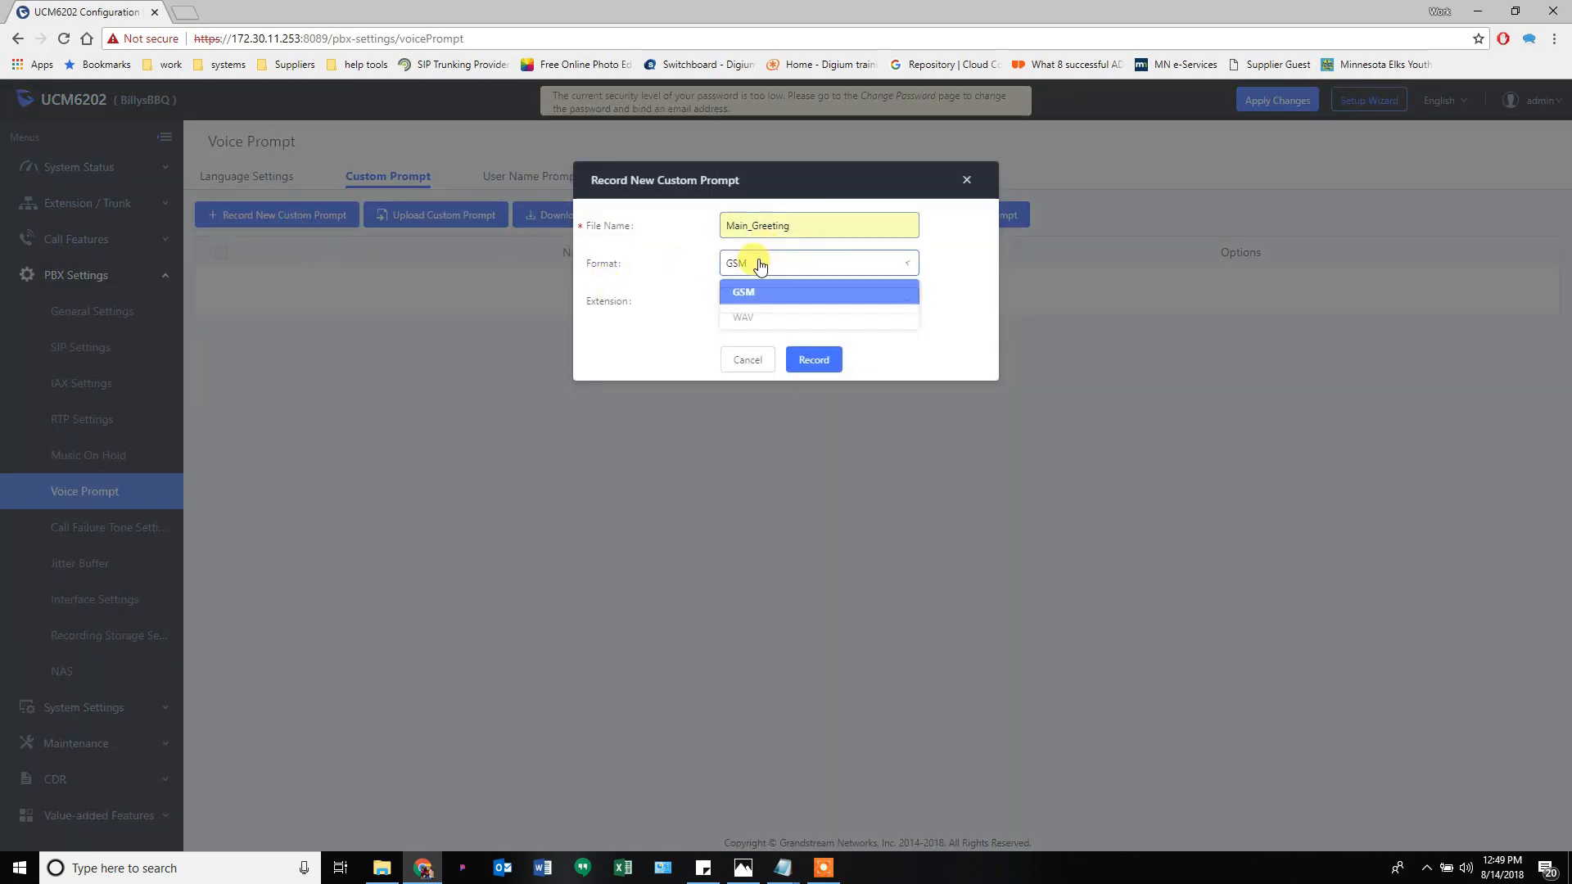
click(745, 292)
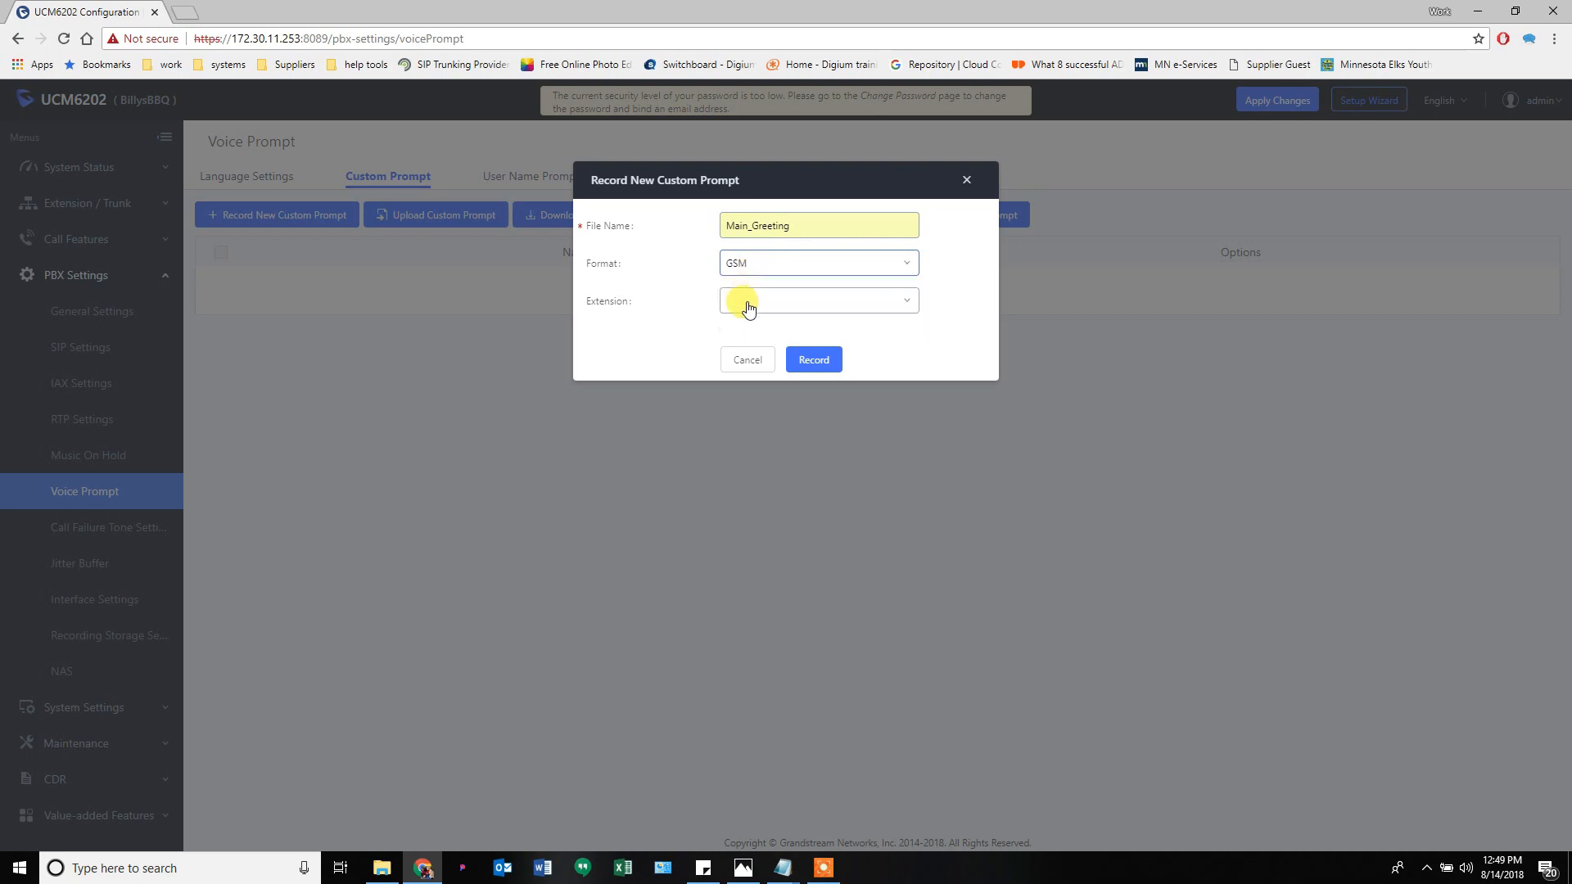
click(743, 303)
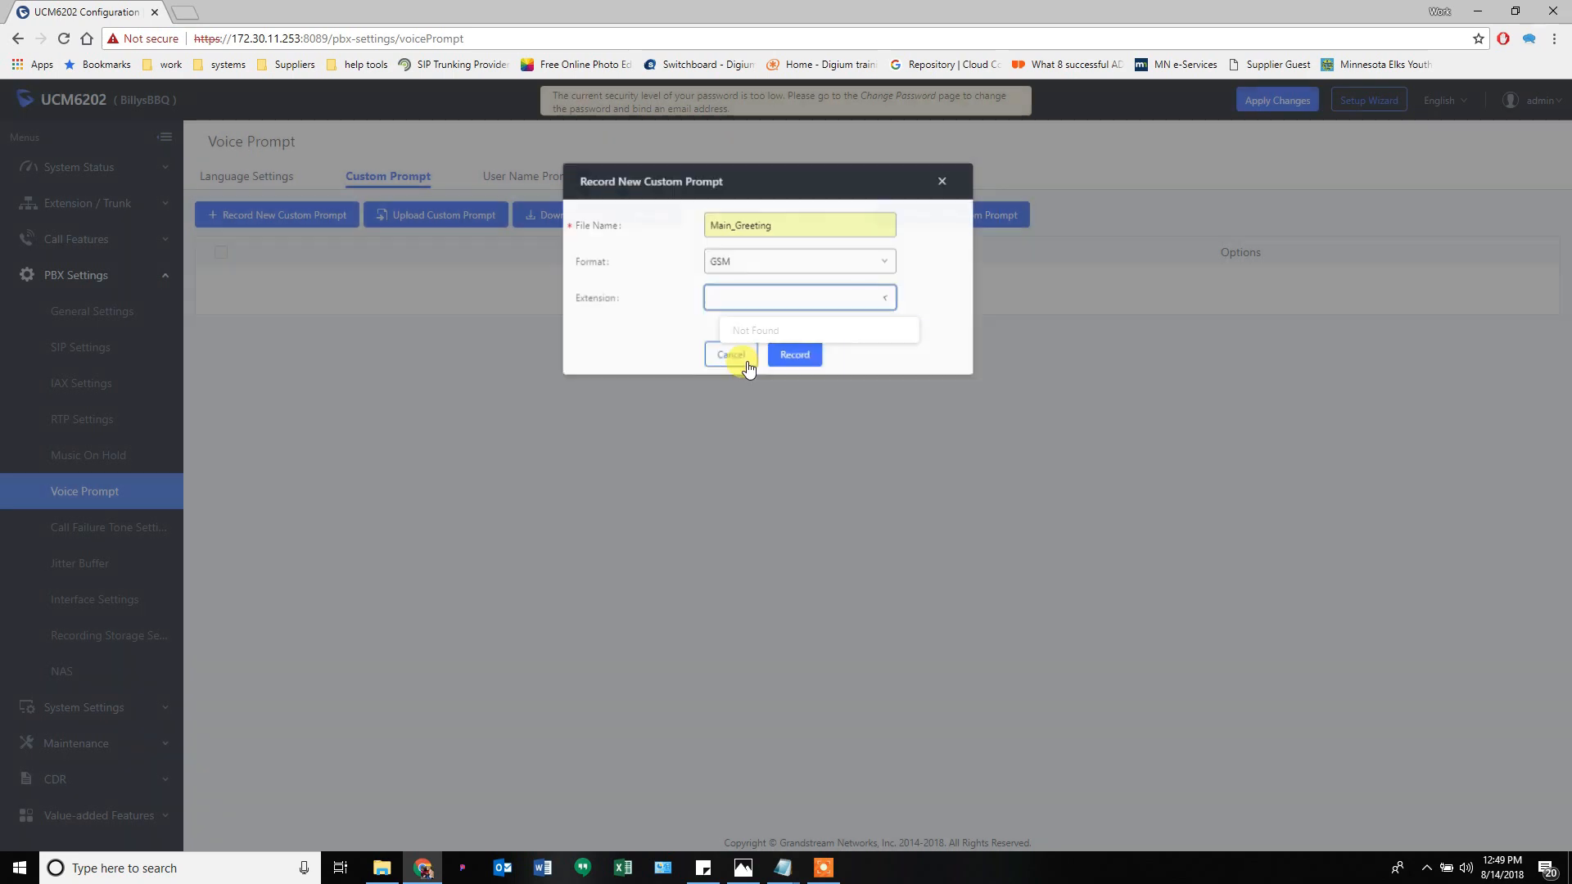
click(748, 363)
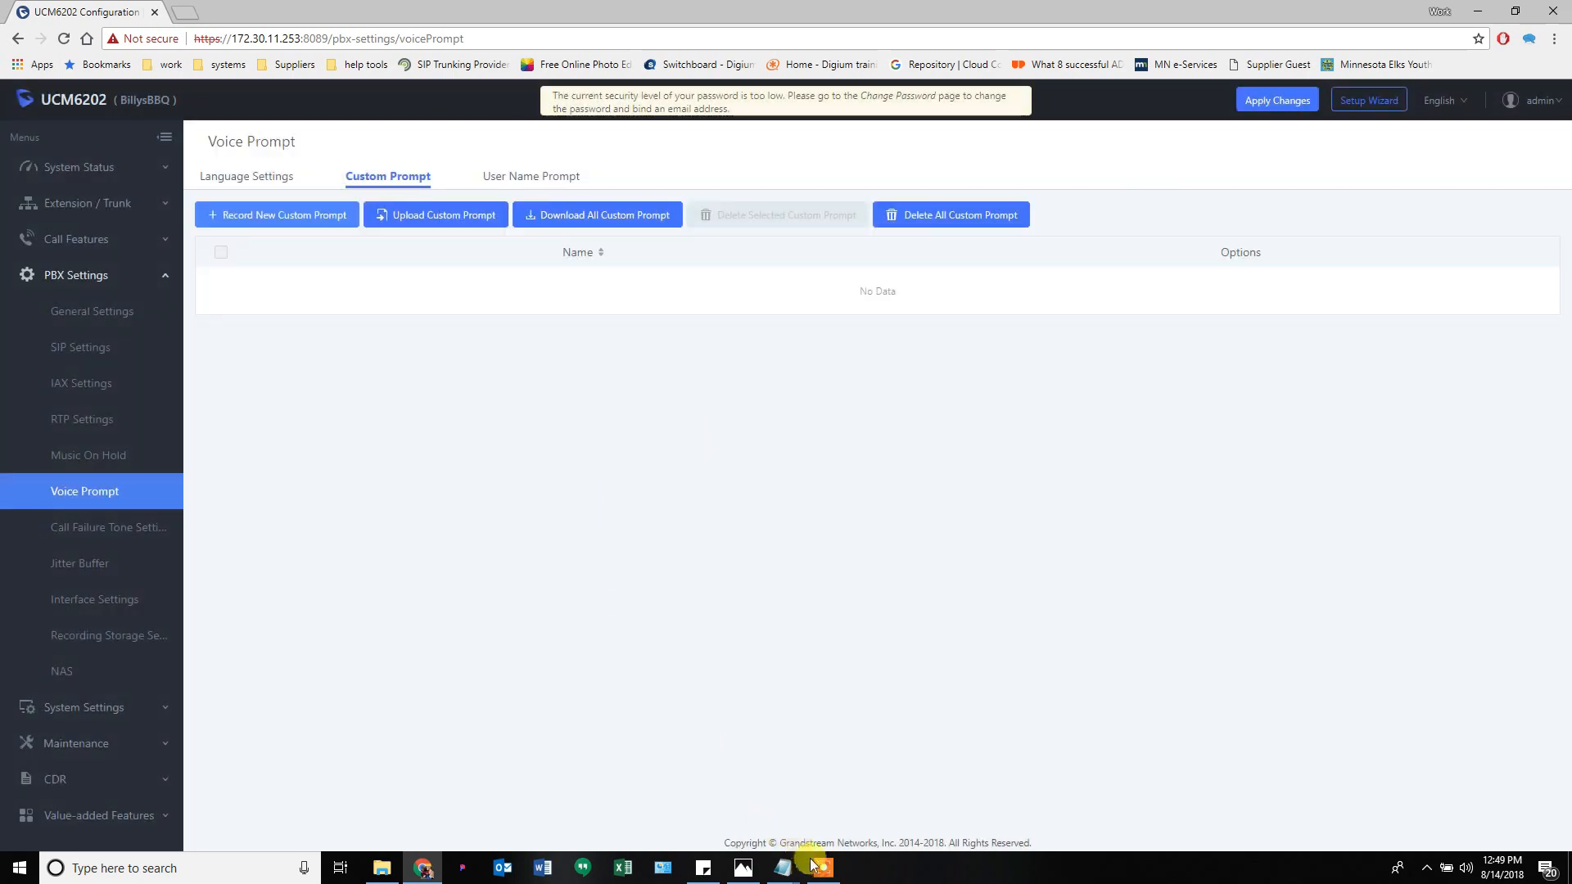
mouse_move(815, 865)
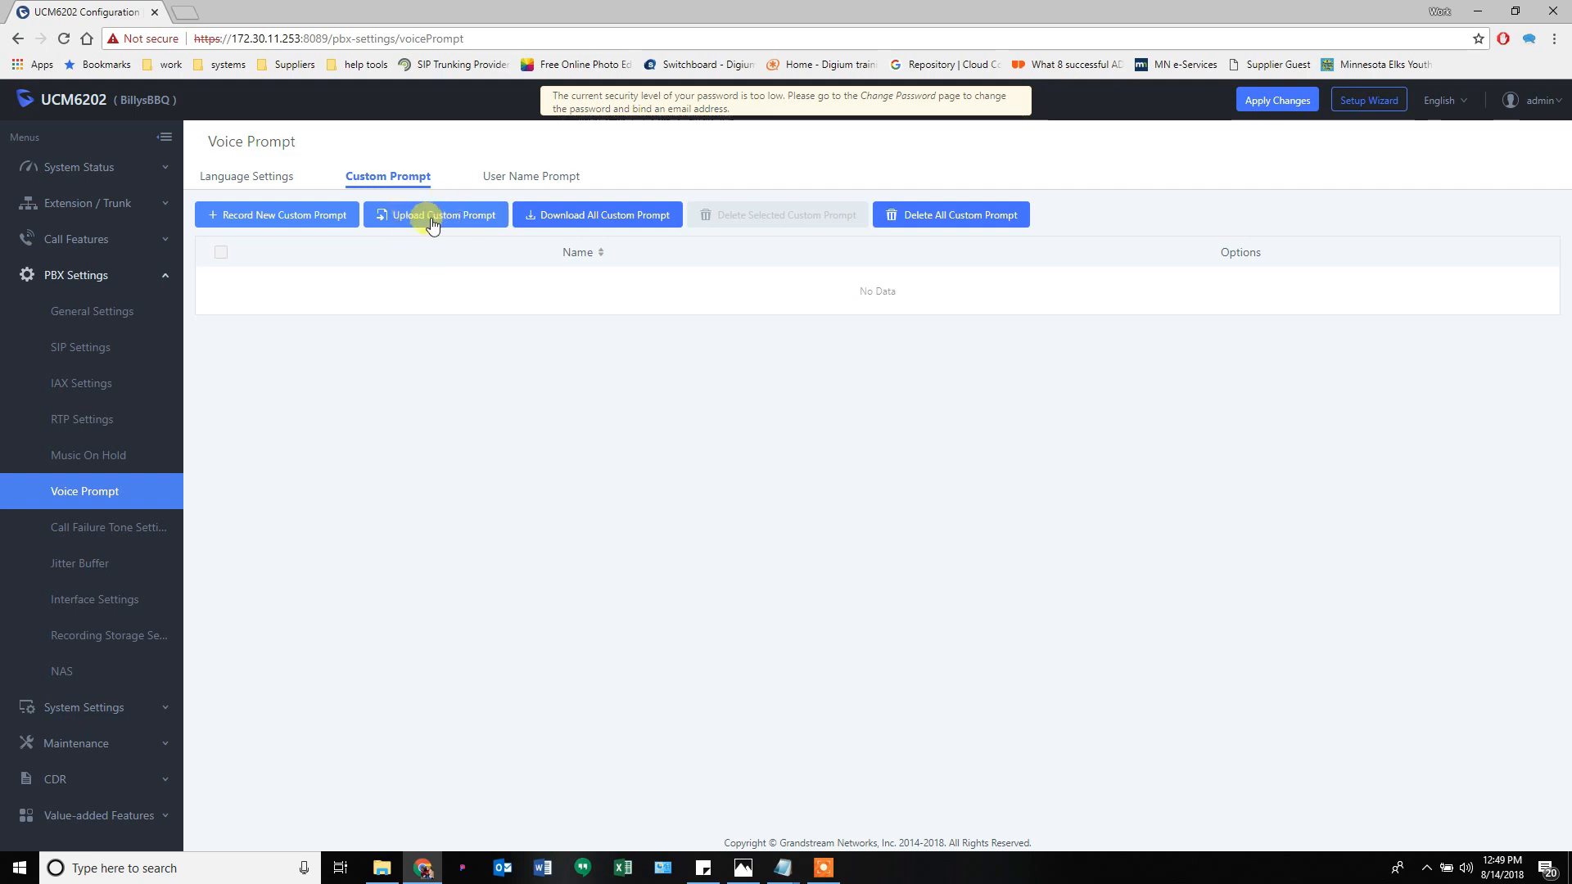
click(100, 527)
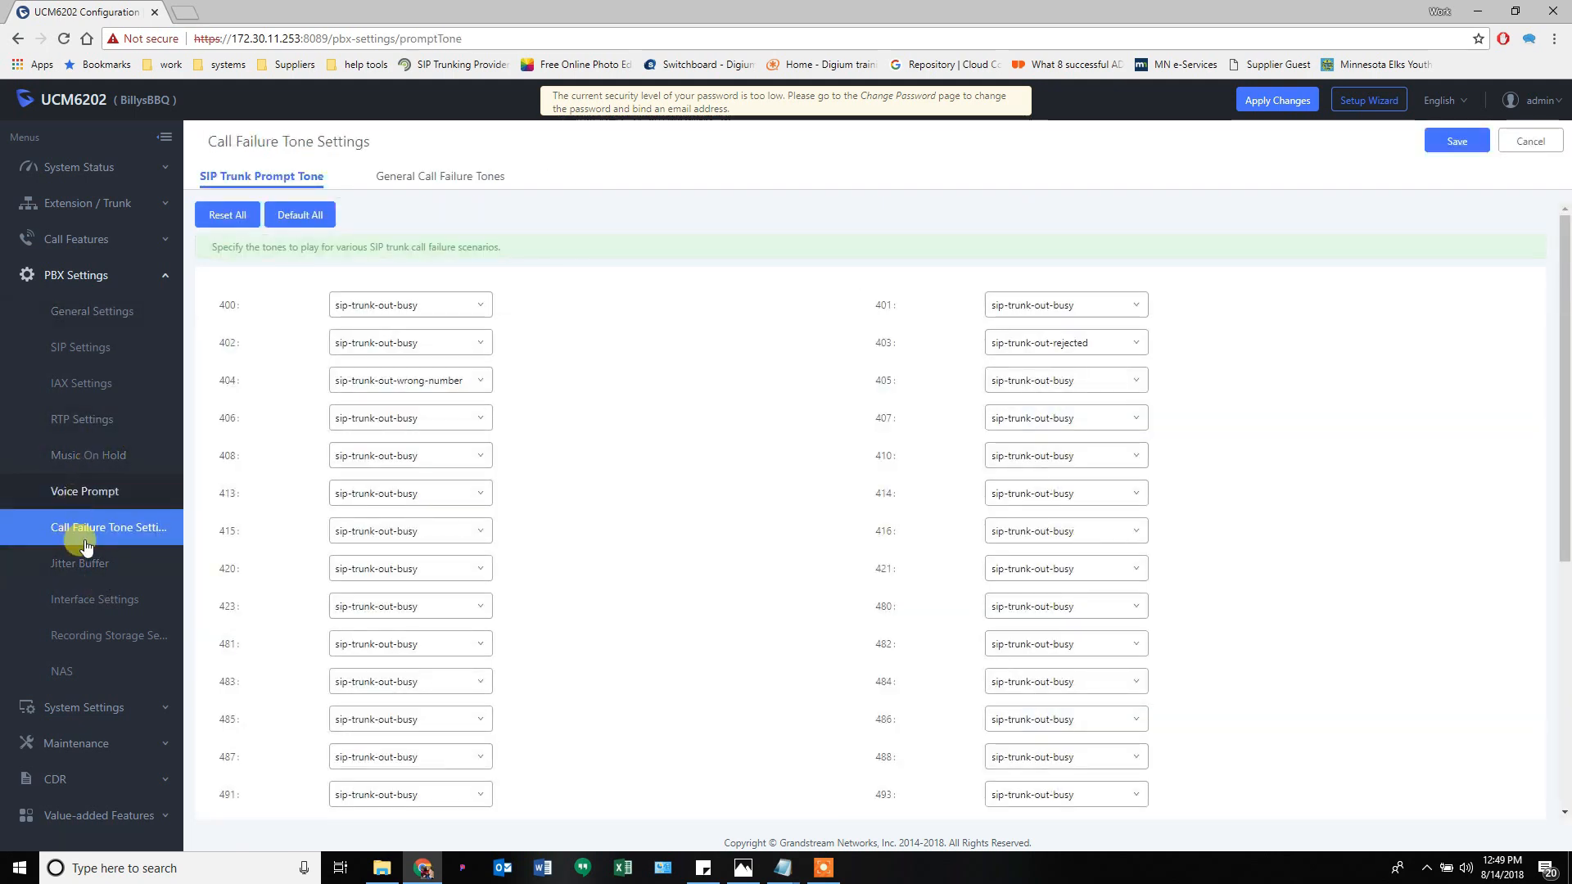
- Review the SIP call failure tones, leaving the 423 tone unchanged, and open Jitter Buffer
scroll(244, 499, down, 1)
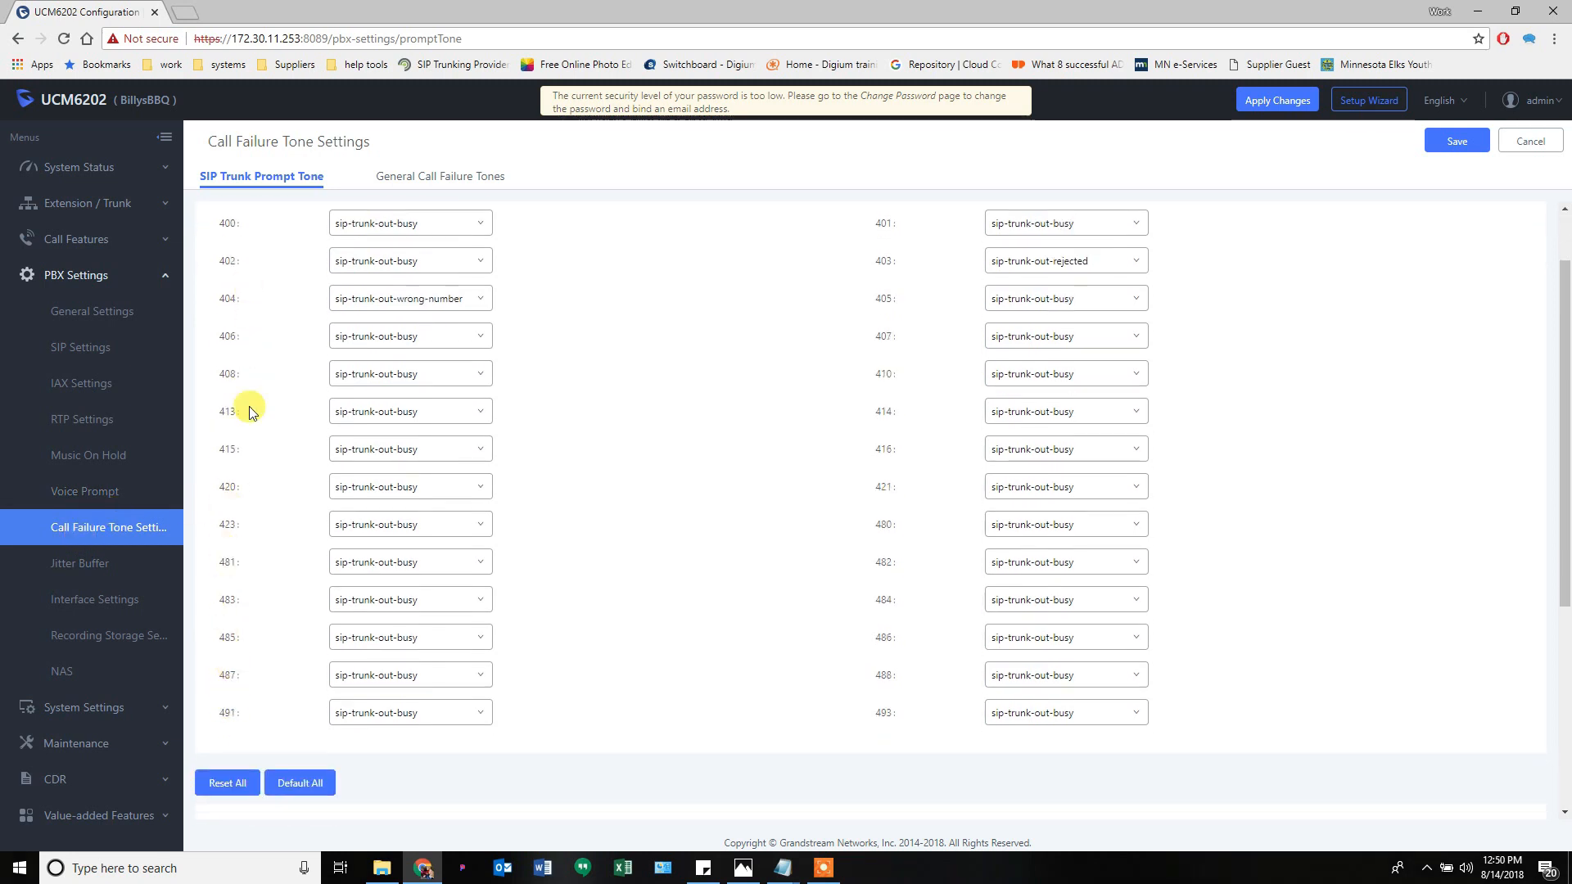
scroll(665, 608, up, 1)
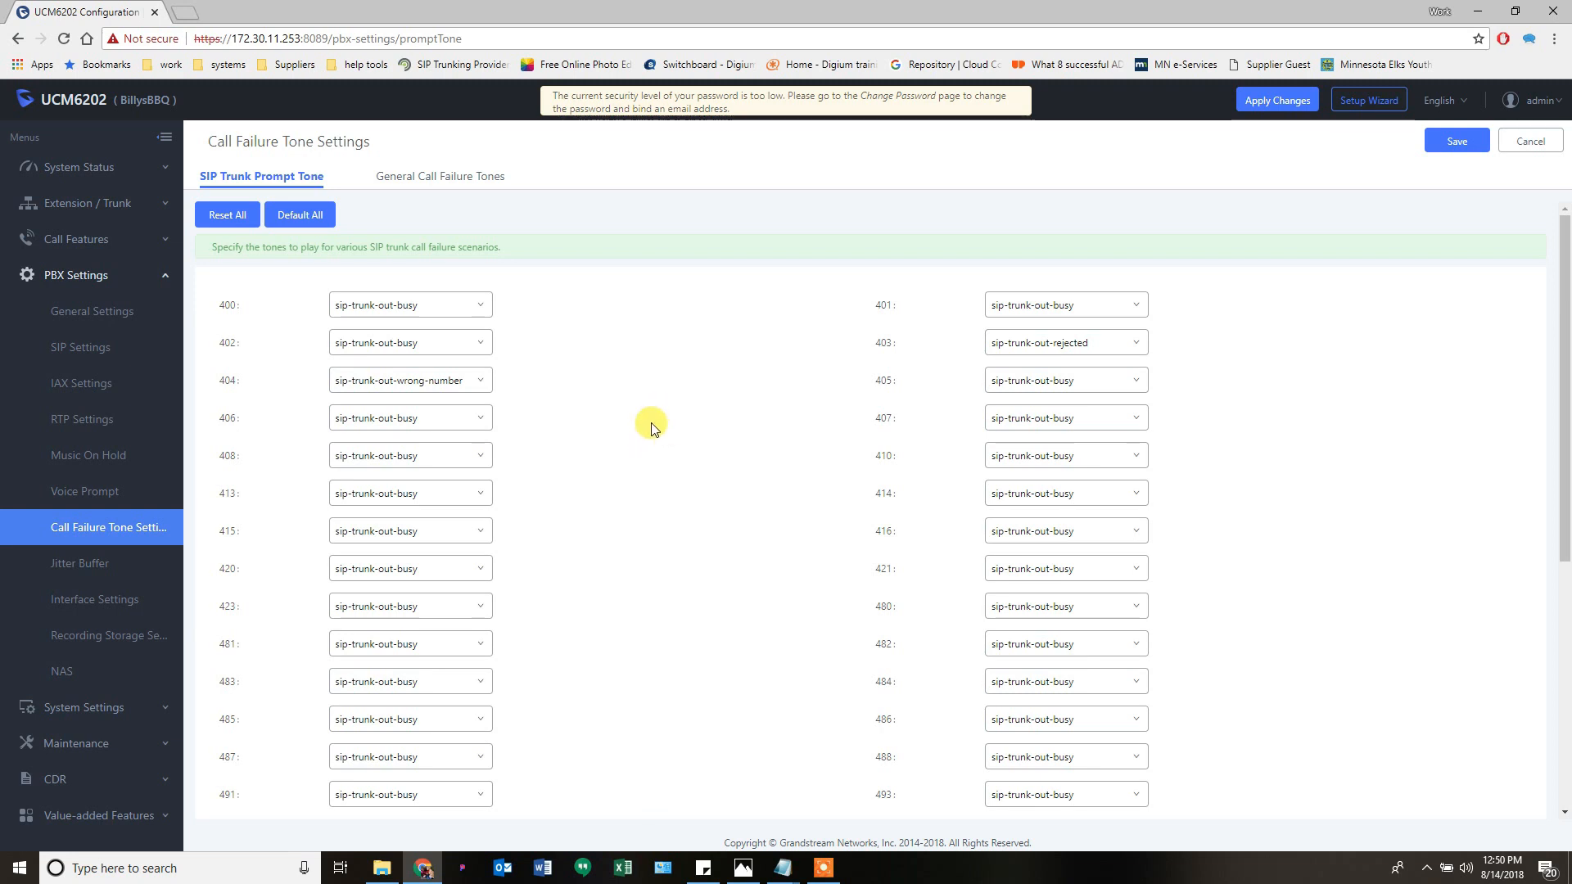
scroll(648, 442, down, 1)
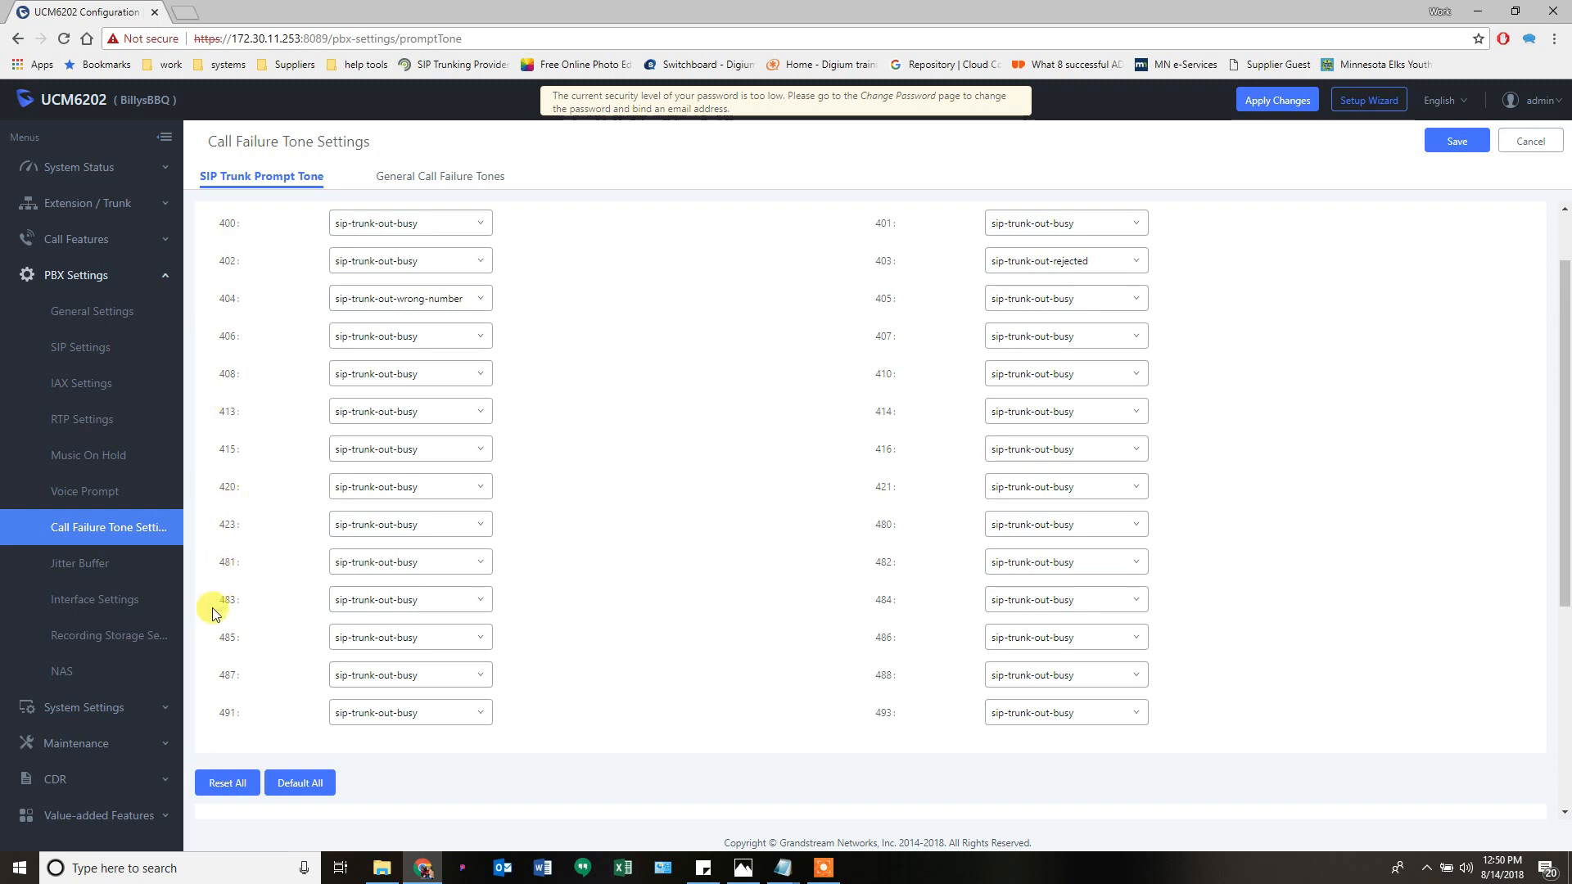
click(452, 524)
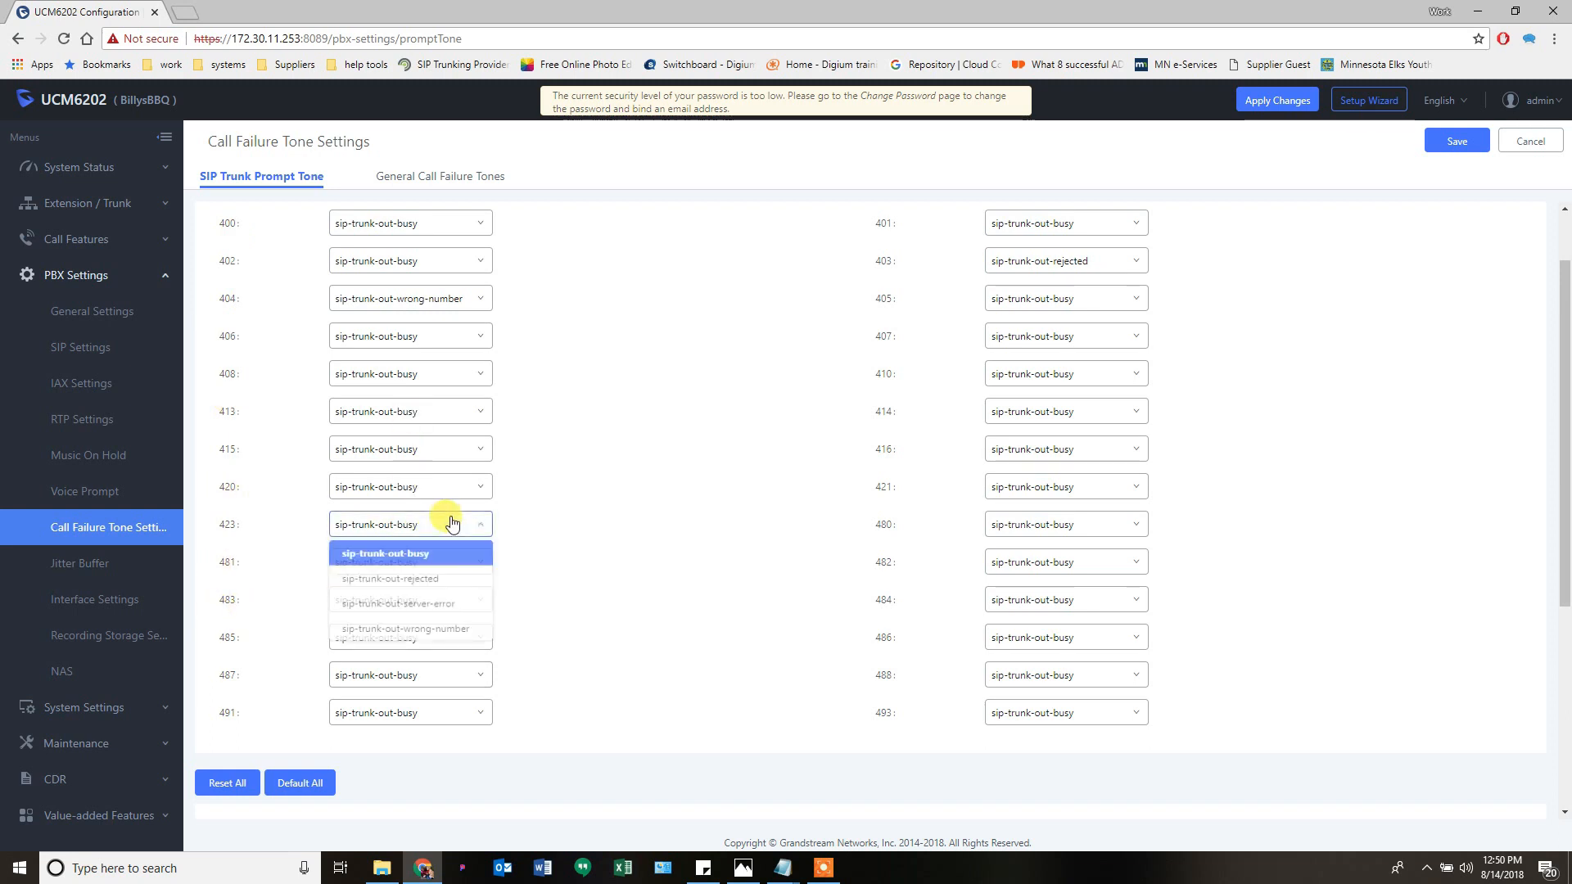
click(565, 508)
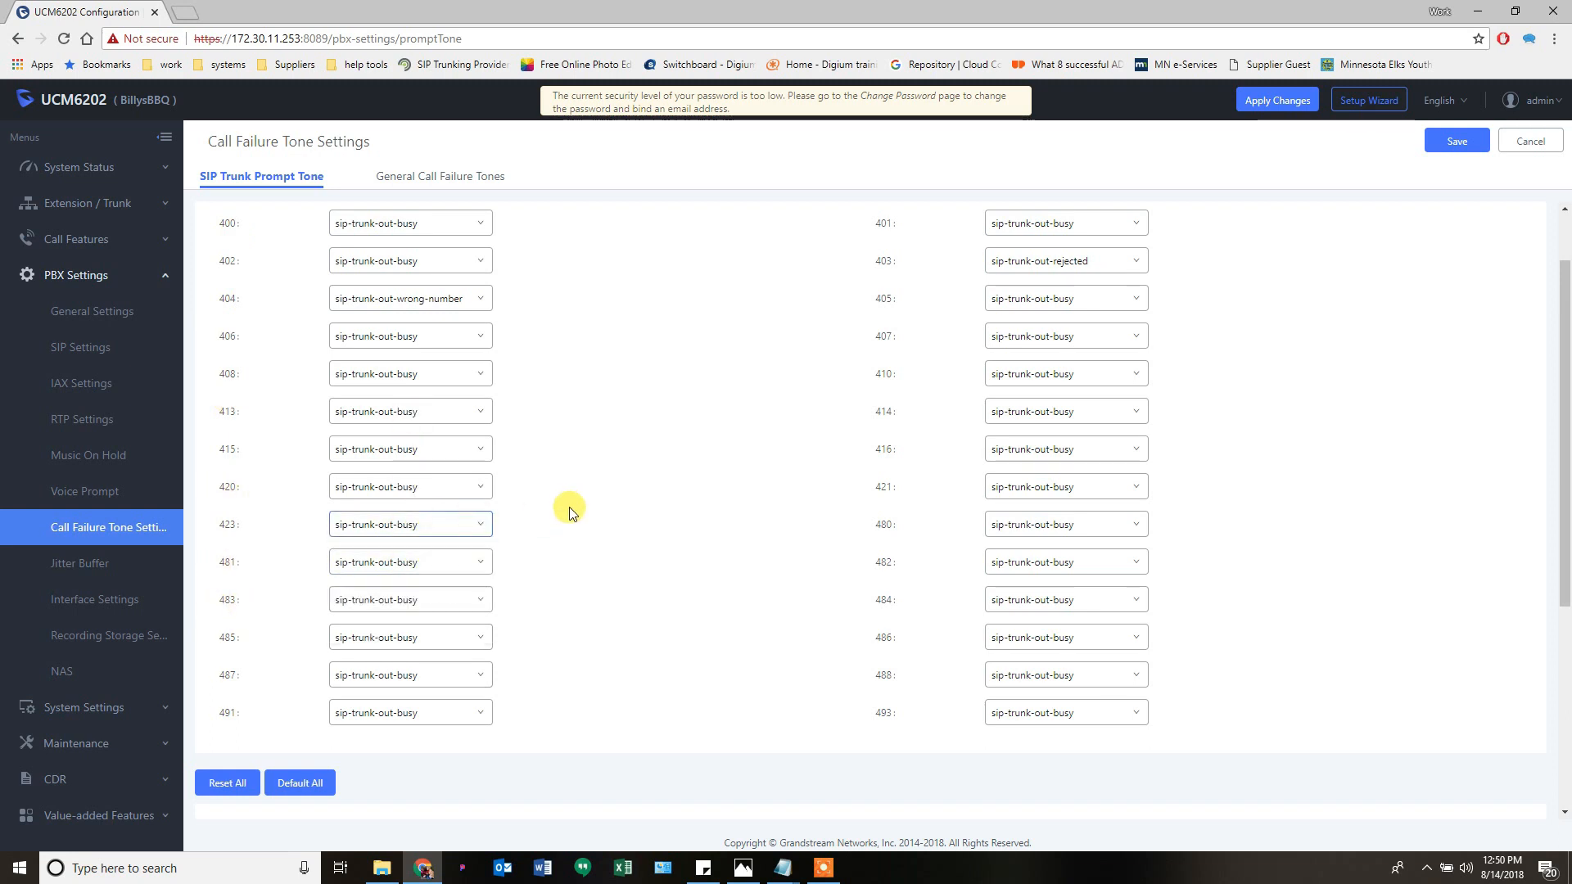
scroll(642, 545, up, 2)
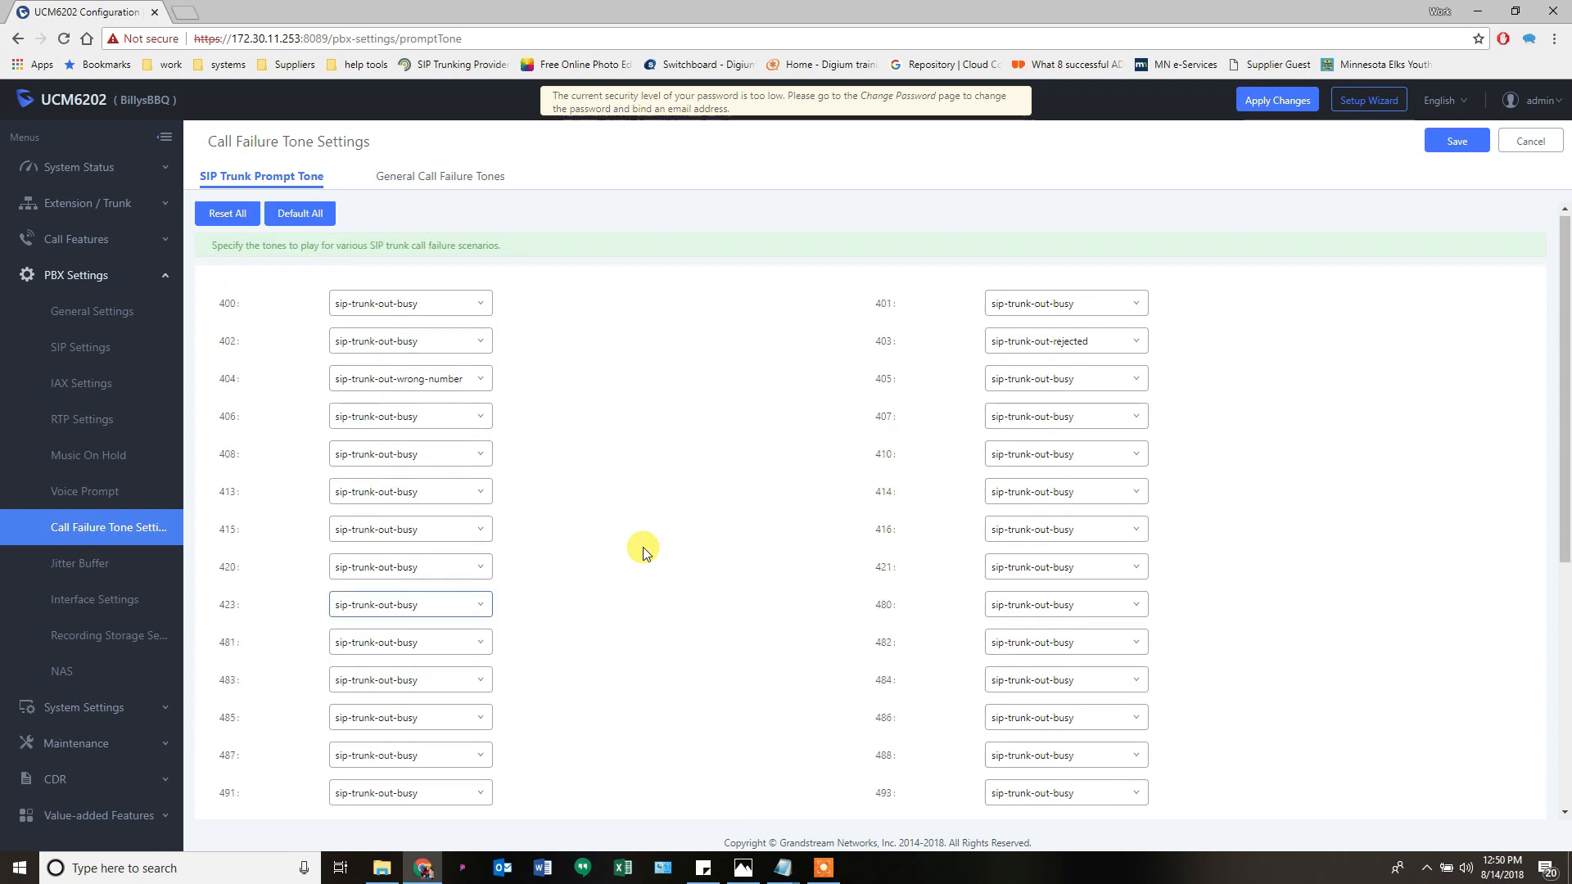
scroll(642, 547, down, 5)
click(80, 563)
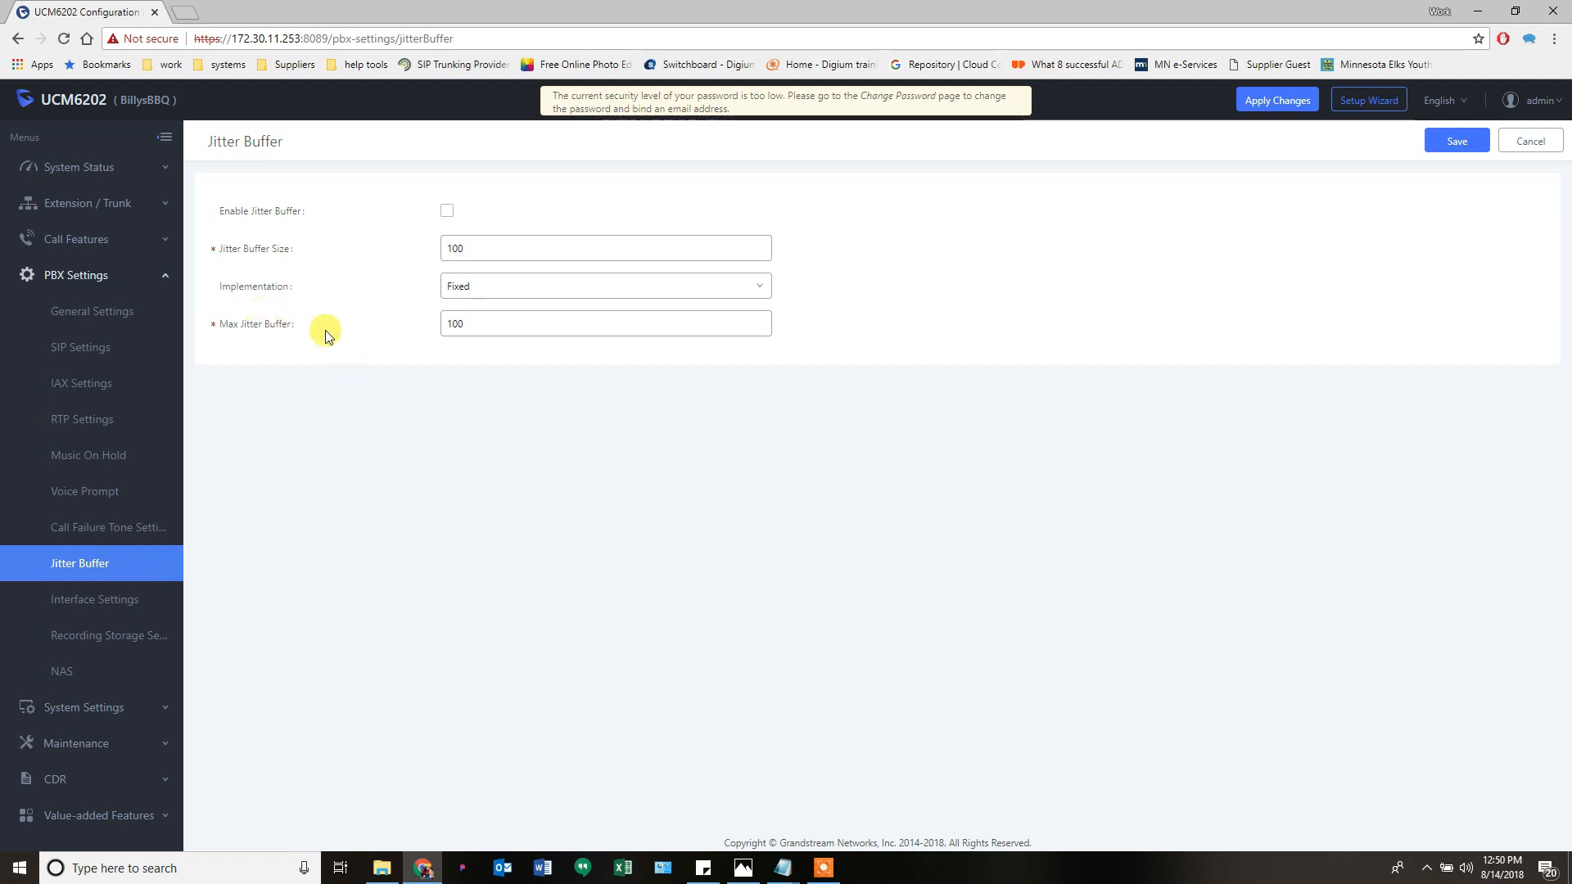
click(475, 324)
- Open Interface Settings and look through the FXS/FXO analog hardware ports 1 and 2
click(79, 606)
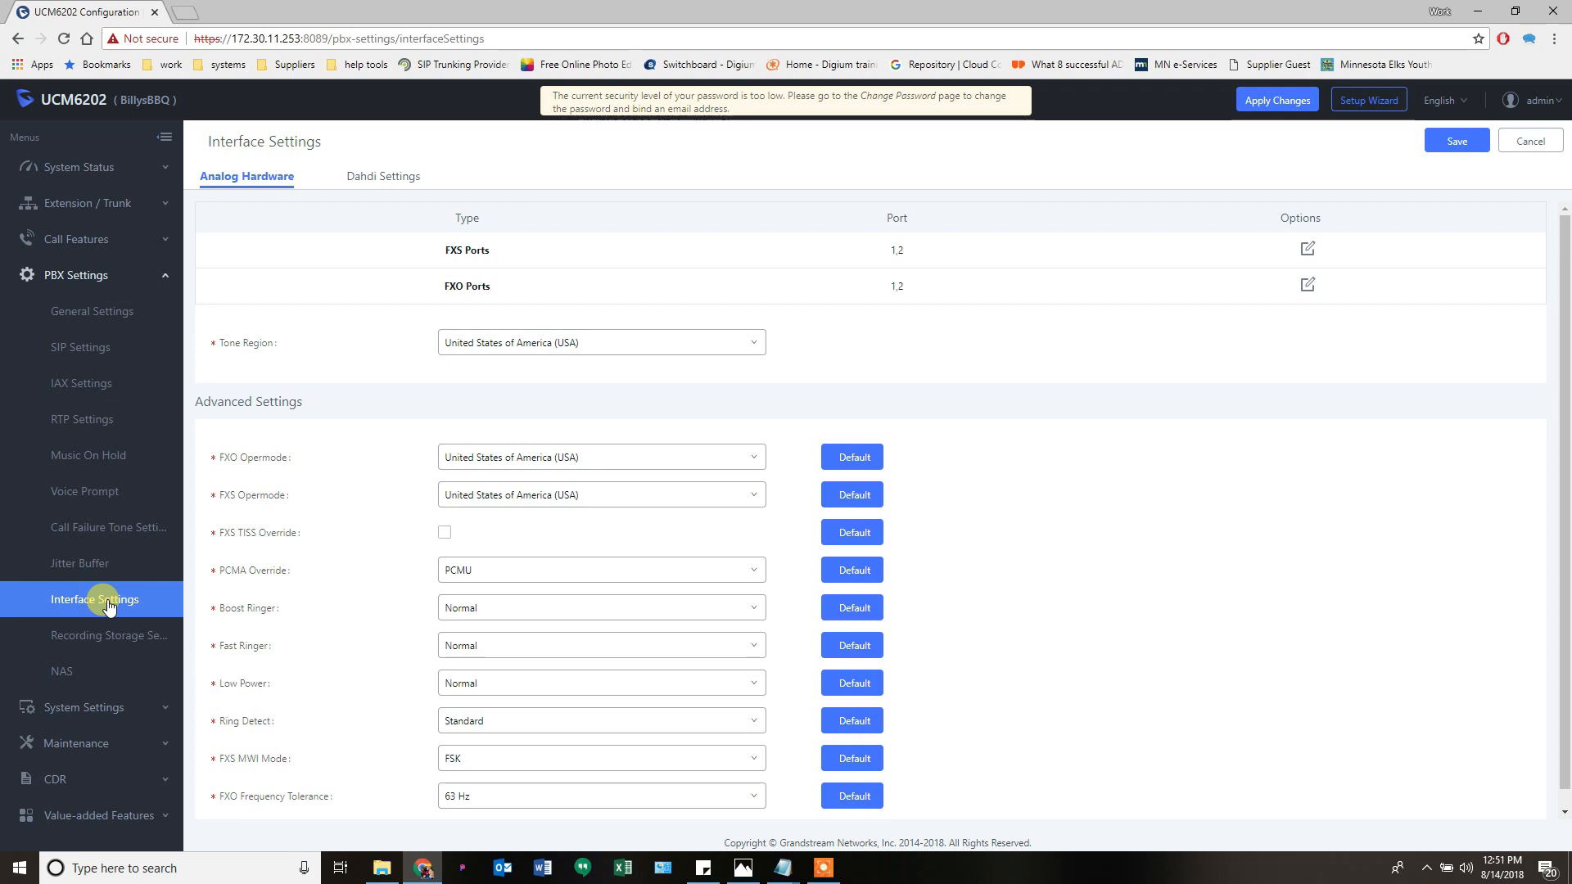
scroll(278, 507, down, 1)
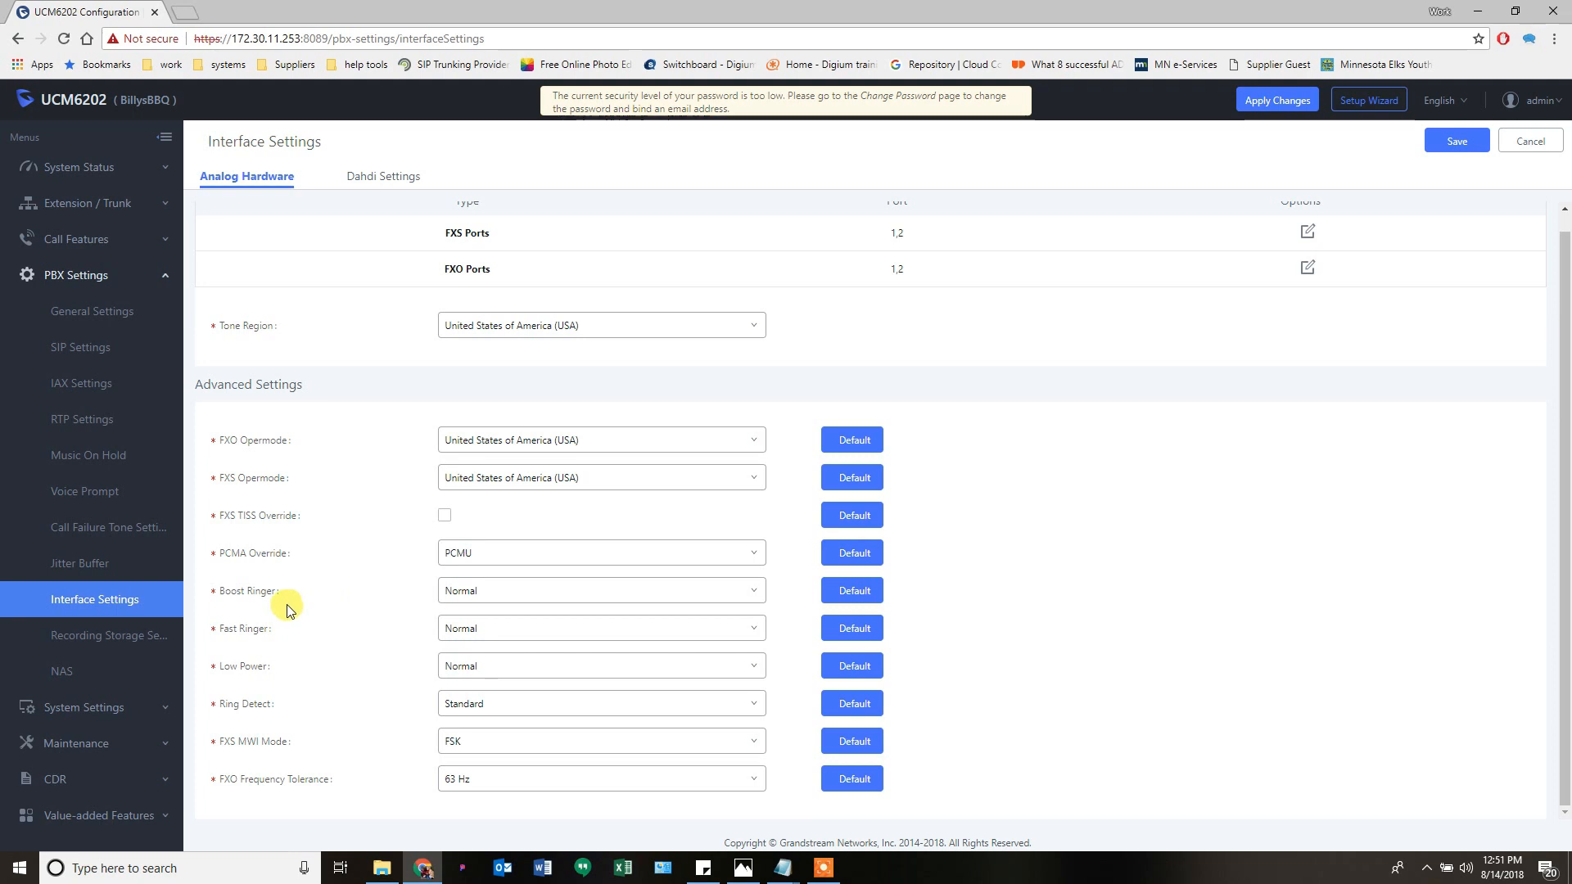
scroll(288, 610, up, 1)
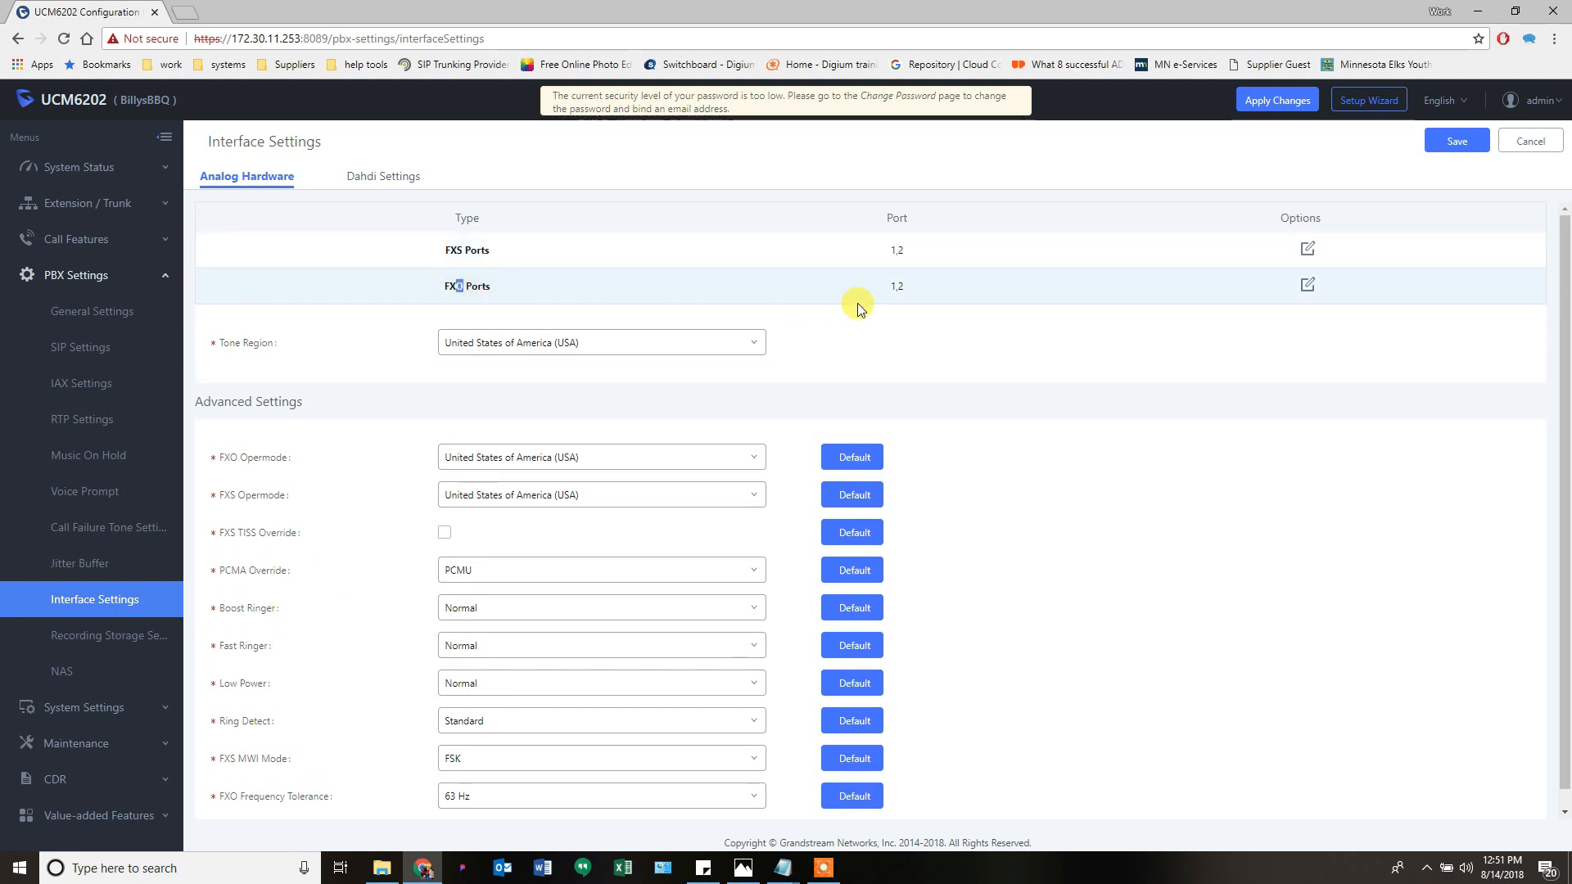
- In FXO ACIM settings, try 320 Ω on Port 1, revert to 600 Ω, and cancel
click(1307, 285)
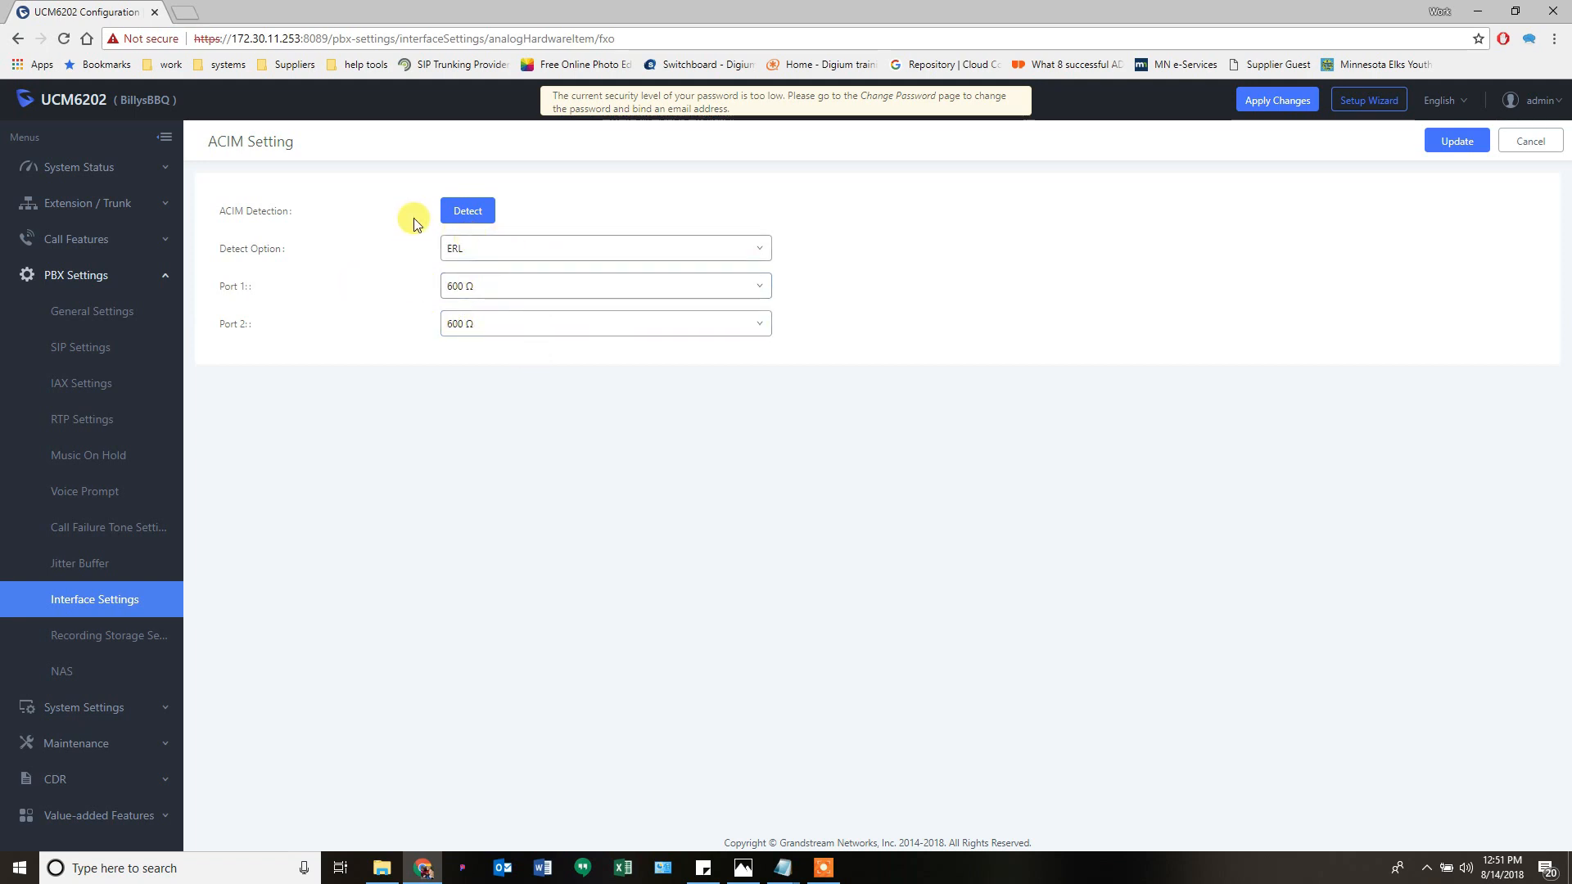
click(489, 254)
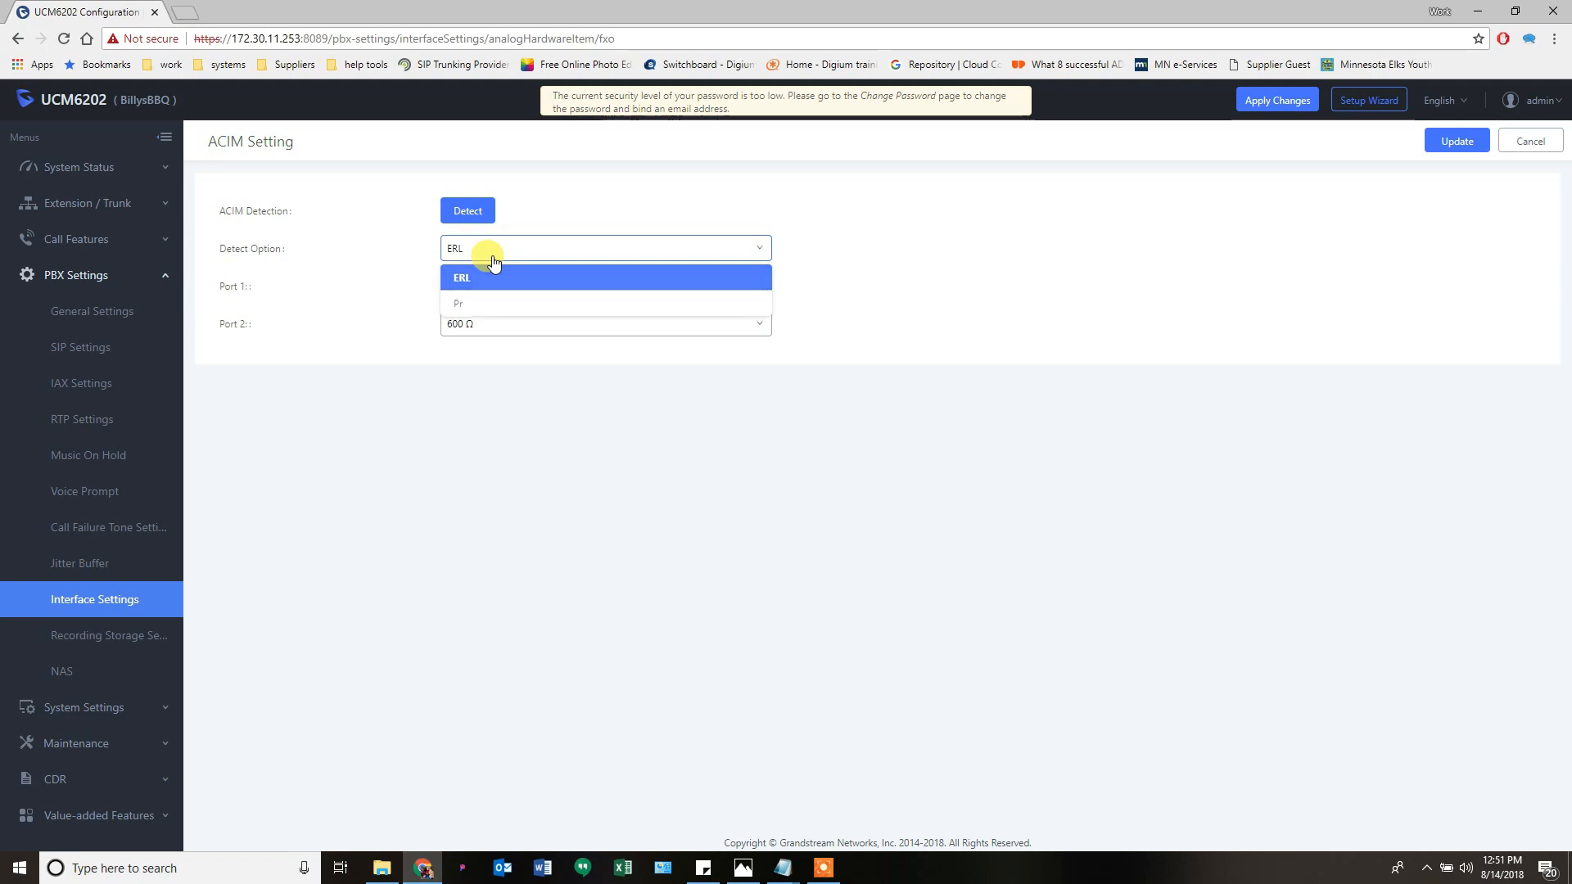
click(493, 260)
click(500, 283)
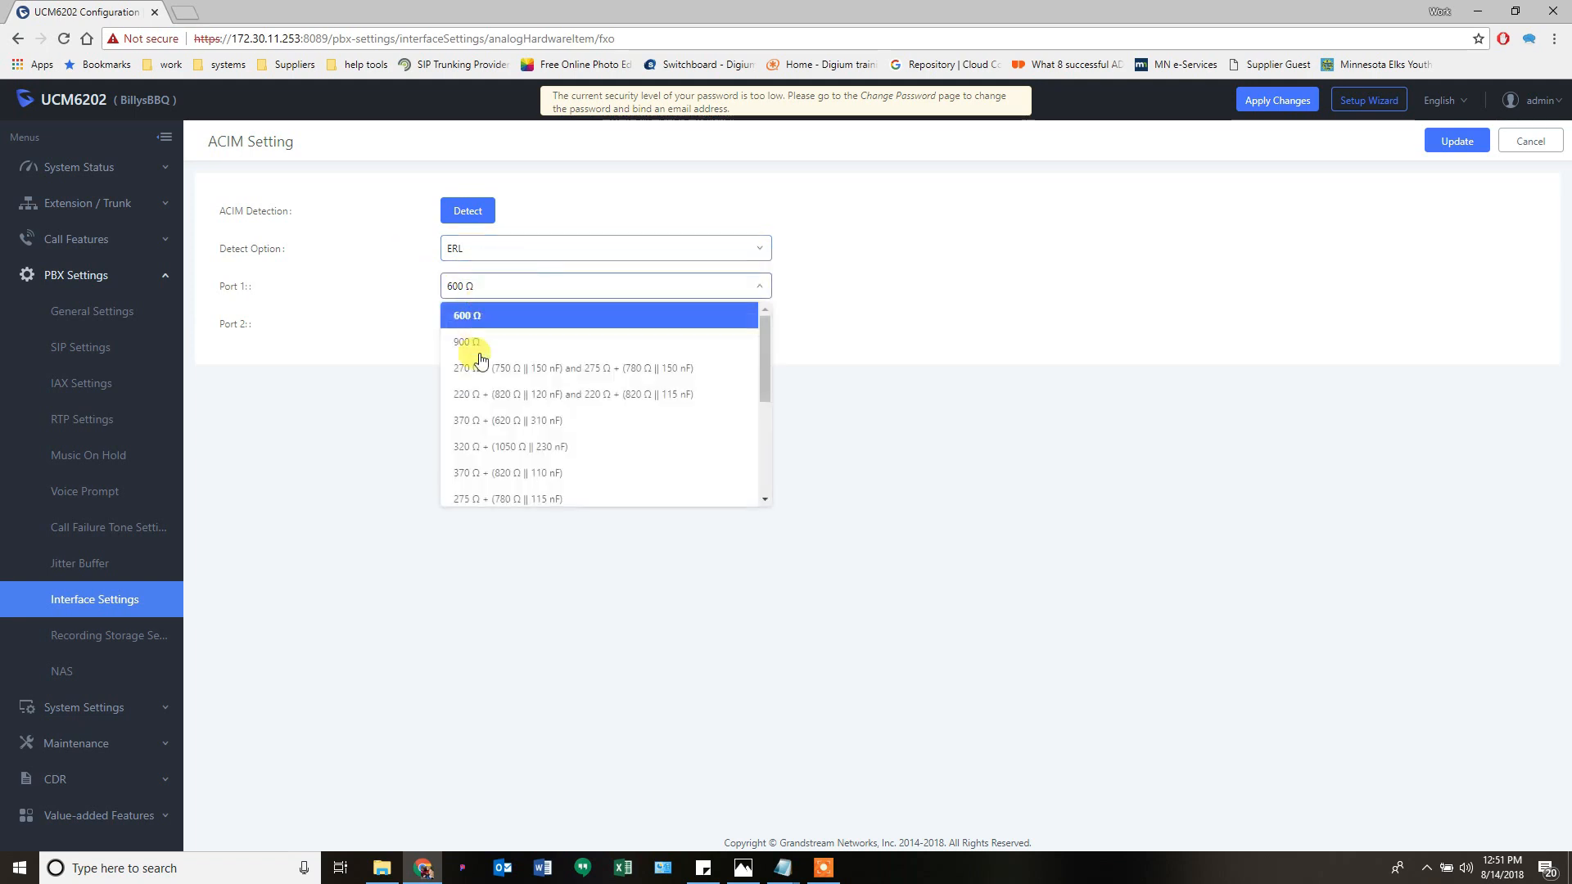
click(482, 450)
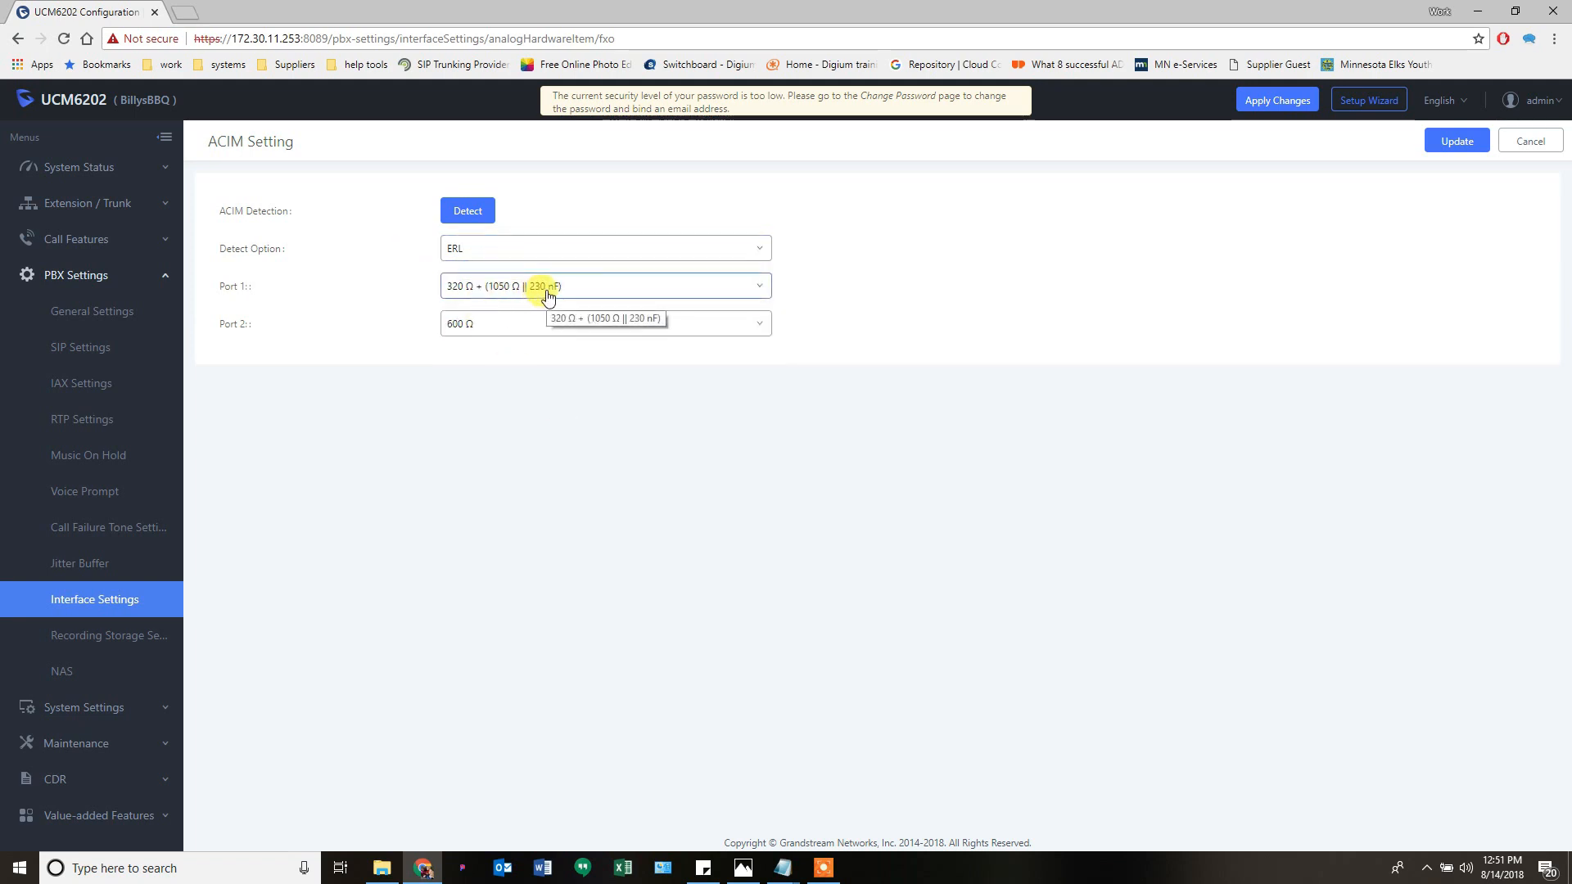
click(710, 292)
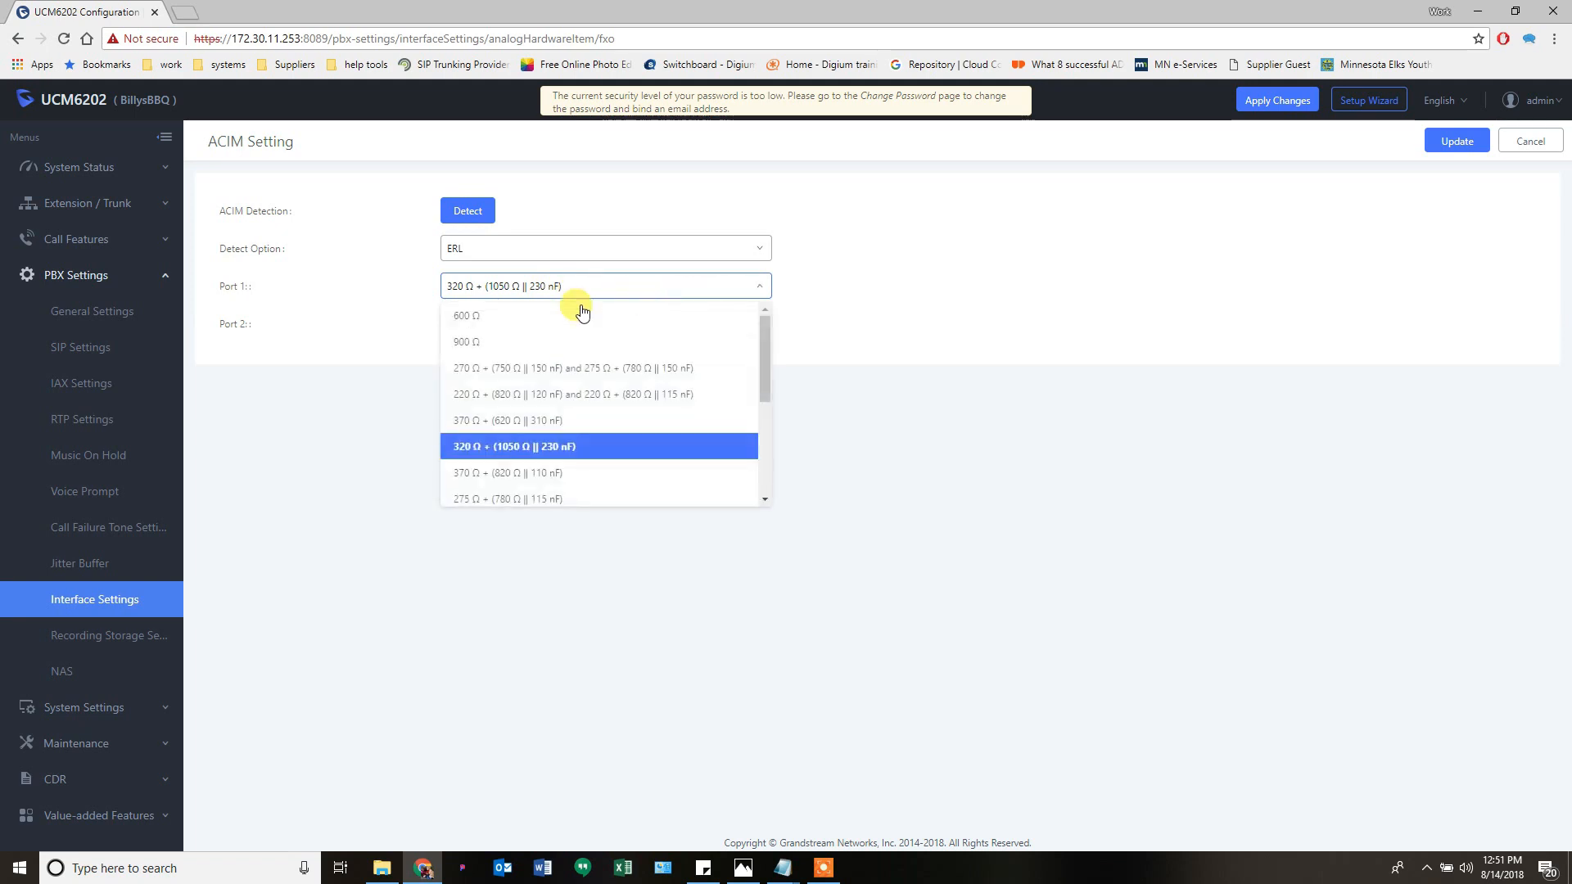
click(513, 318)
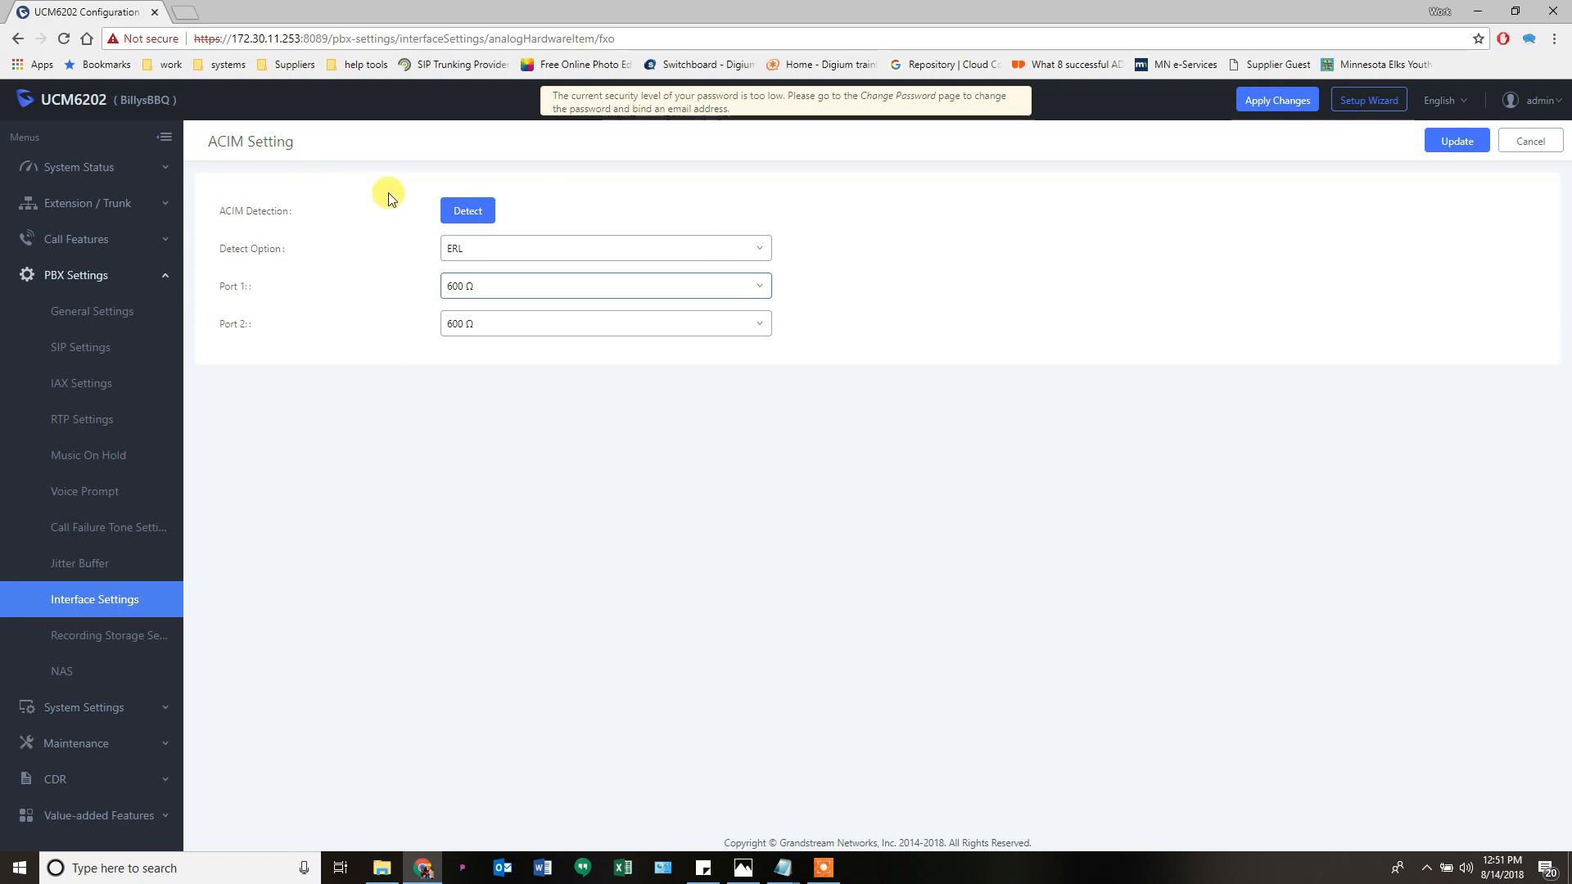
click(1528, 151)
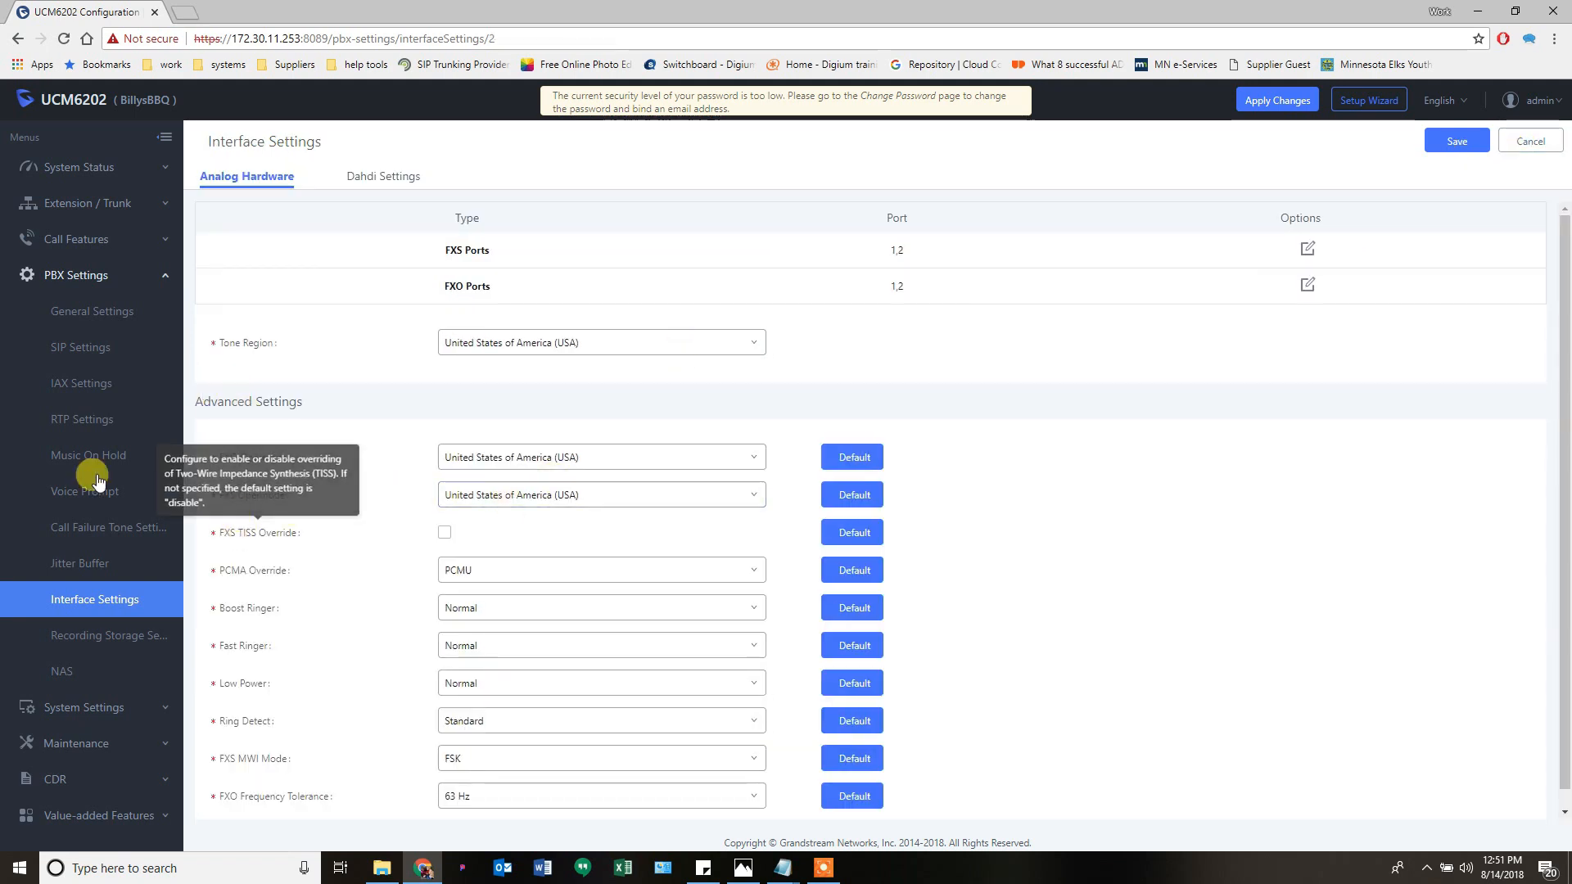
- Open Recordings Storage settings and review SD Card storage with auto change enabled
click(90, 642)
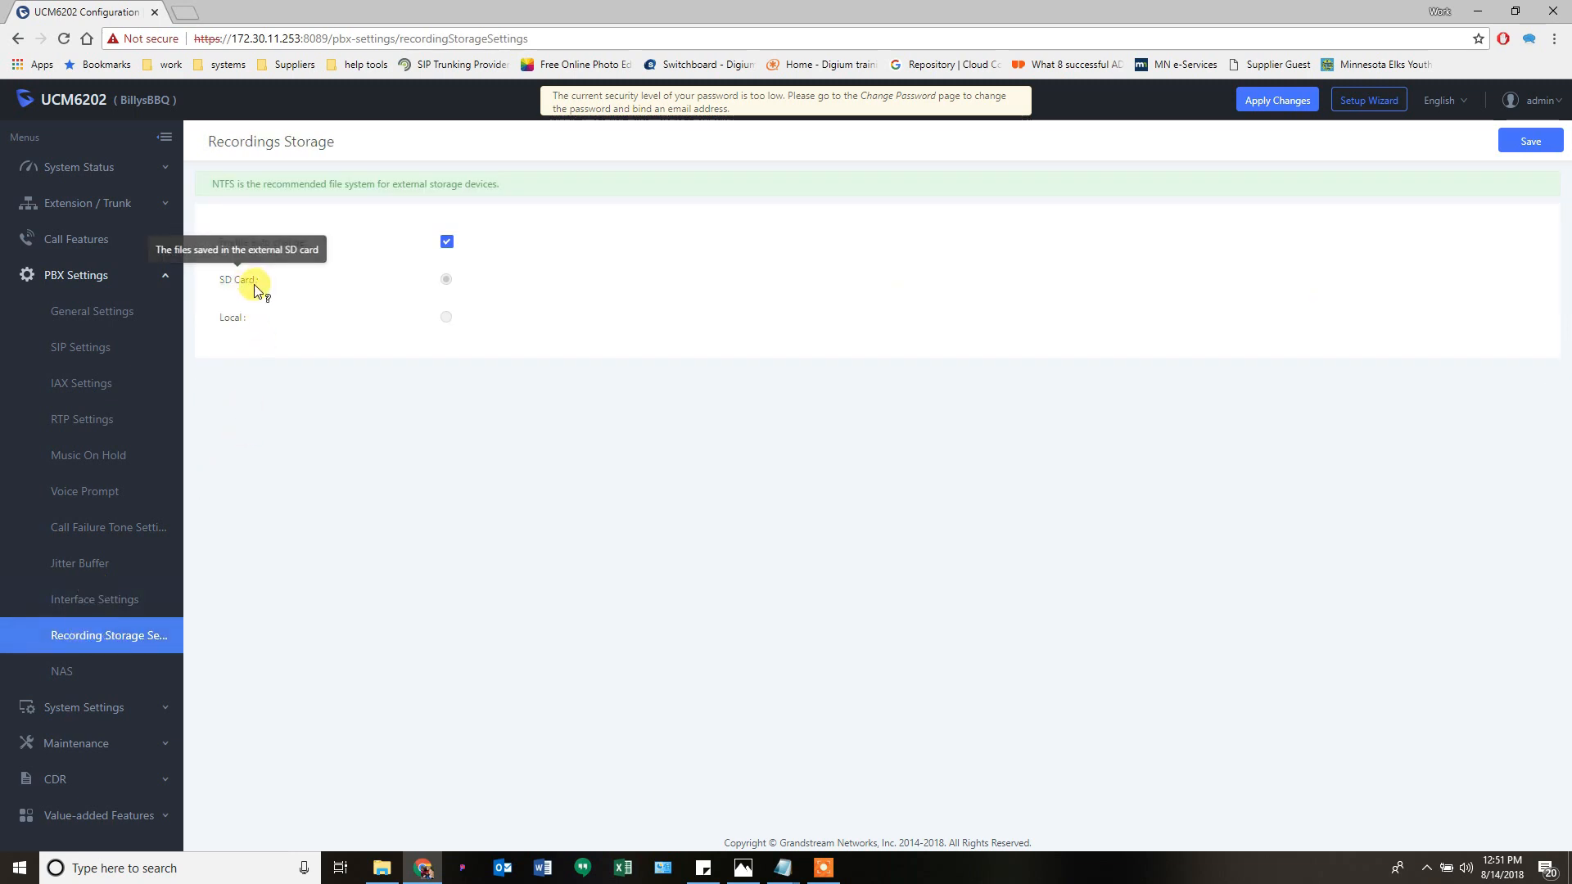
mouse_move(236, 326)
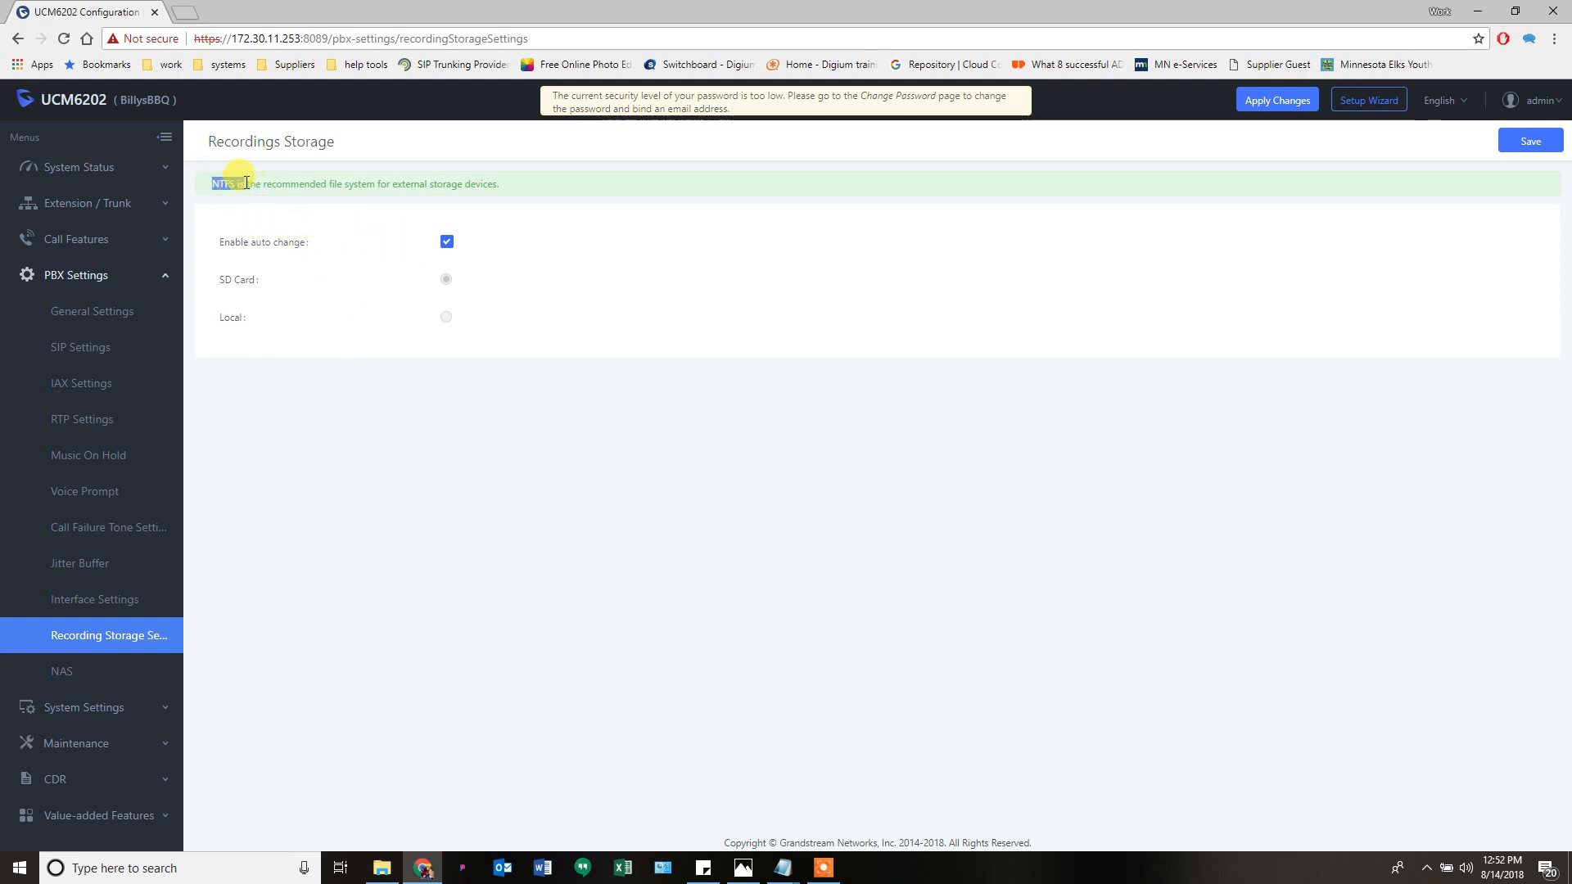
click(351, 309)
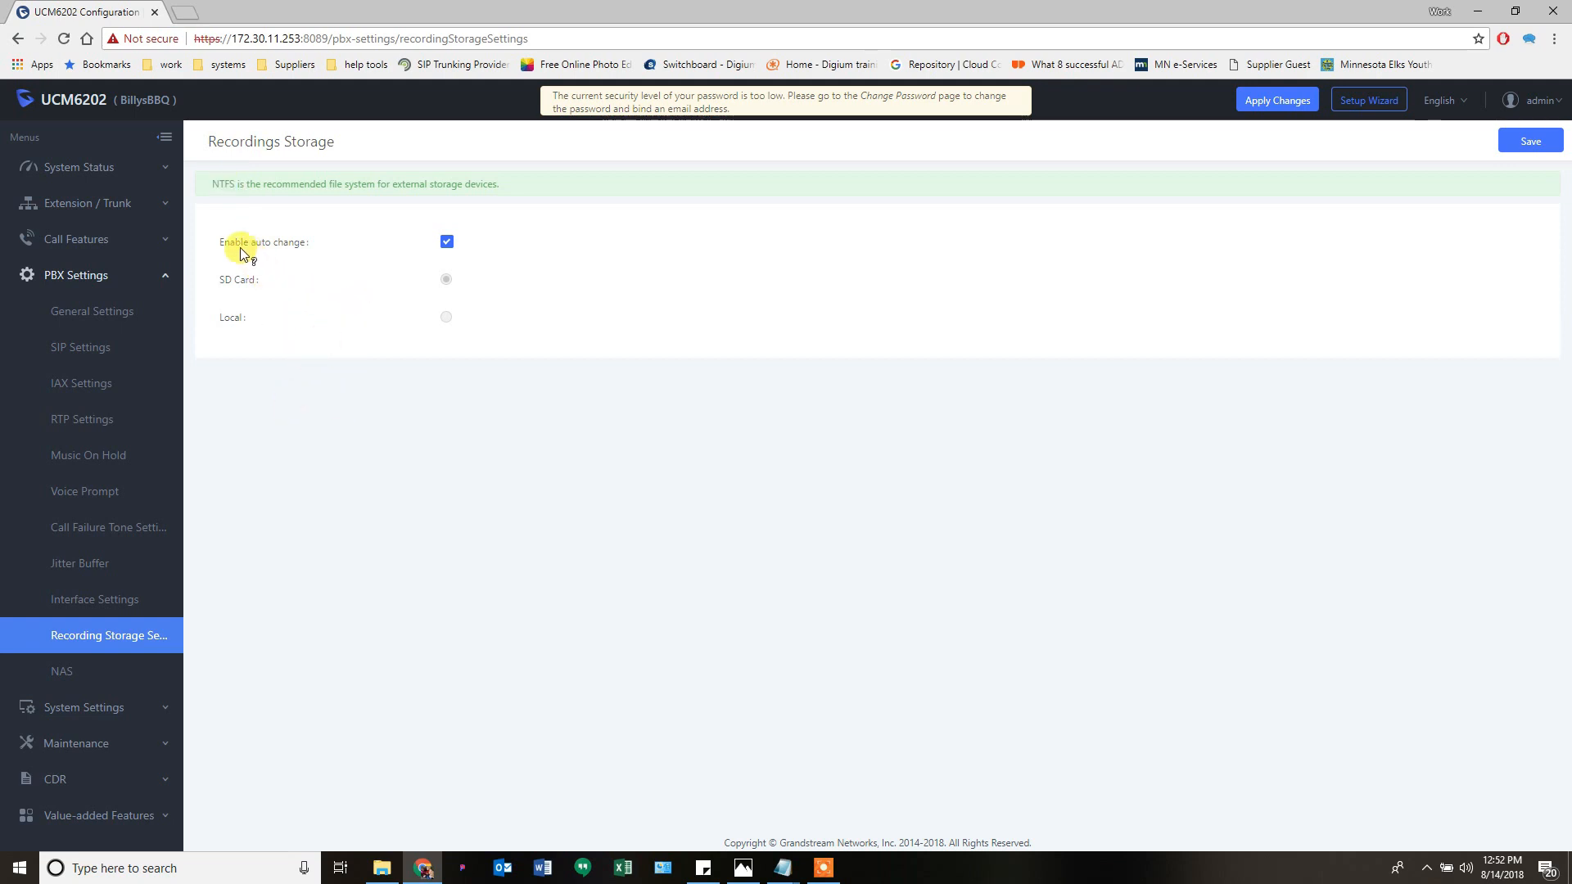
mouse_move(281, 248)
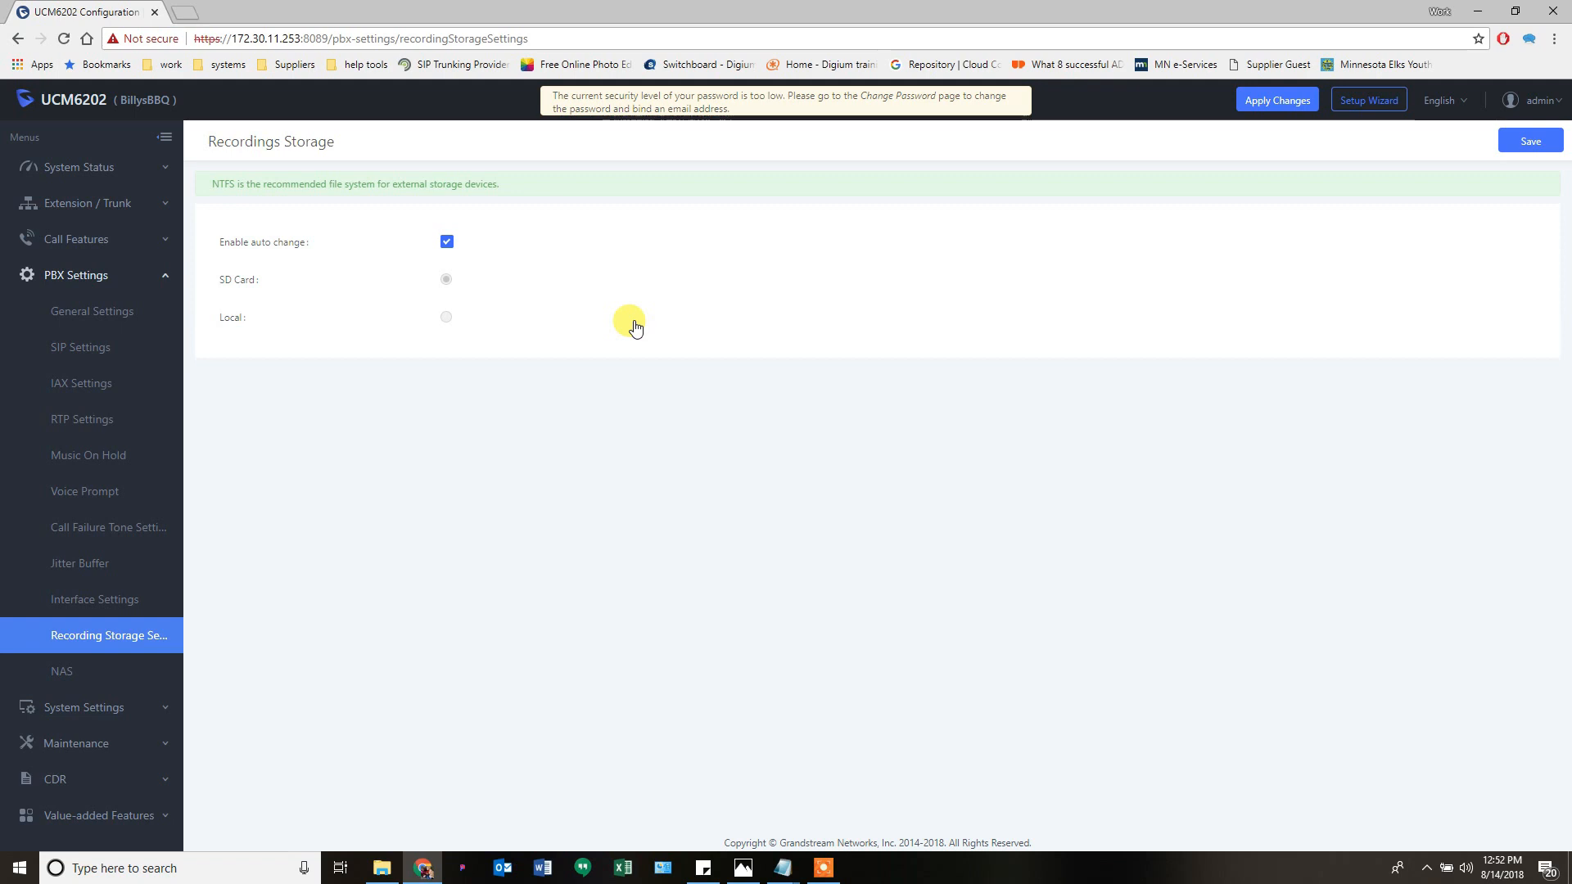
- Open the NAS settings page, then expand the System Settings sidebar group
click(63, 673)
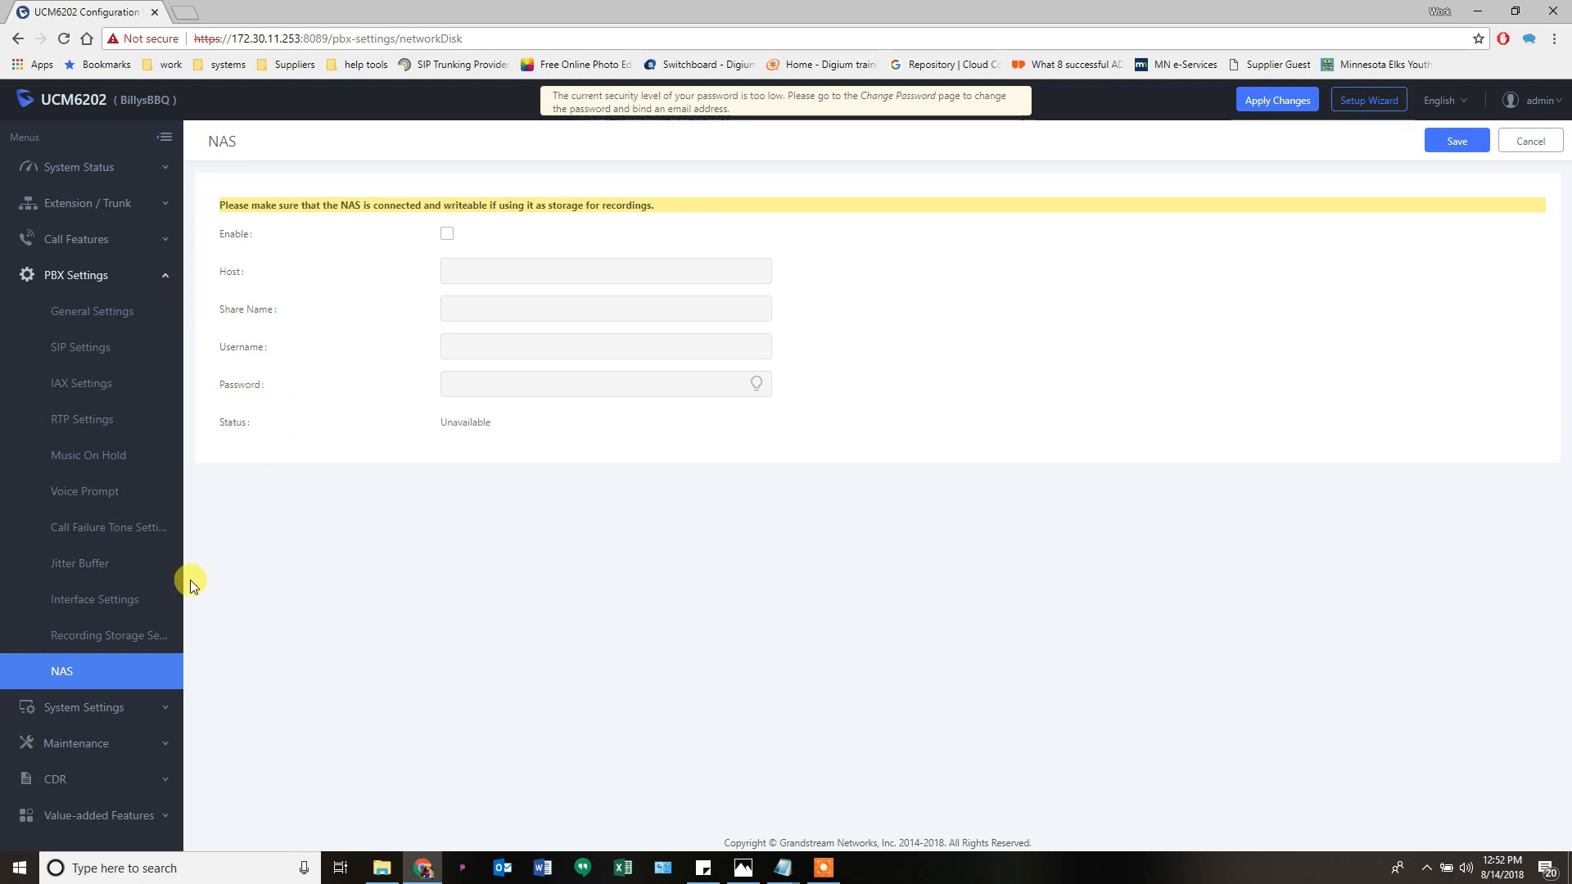
click(85, 709)
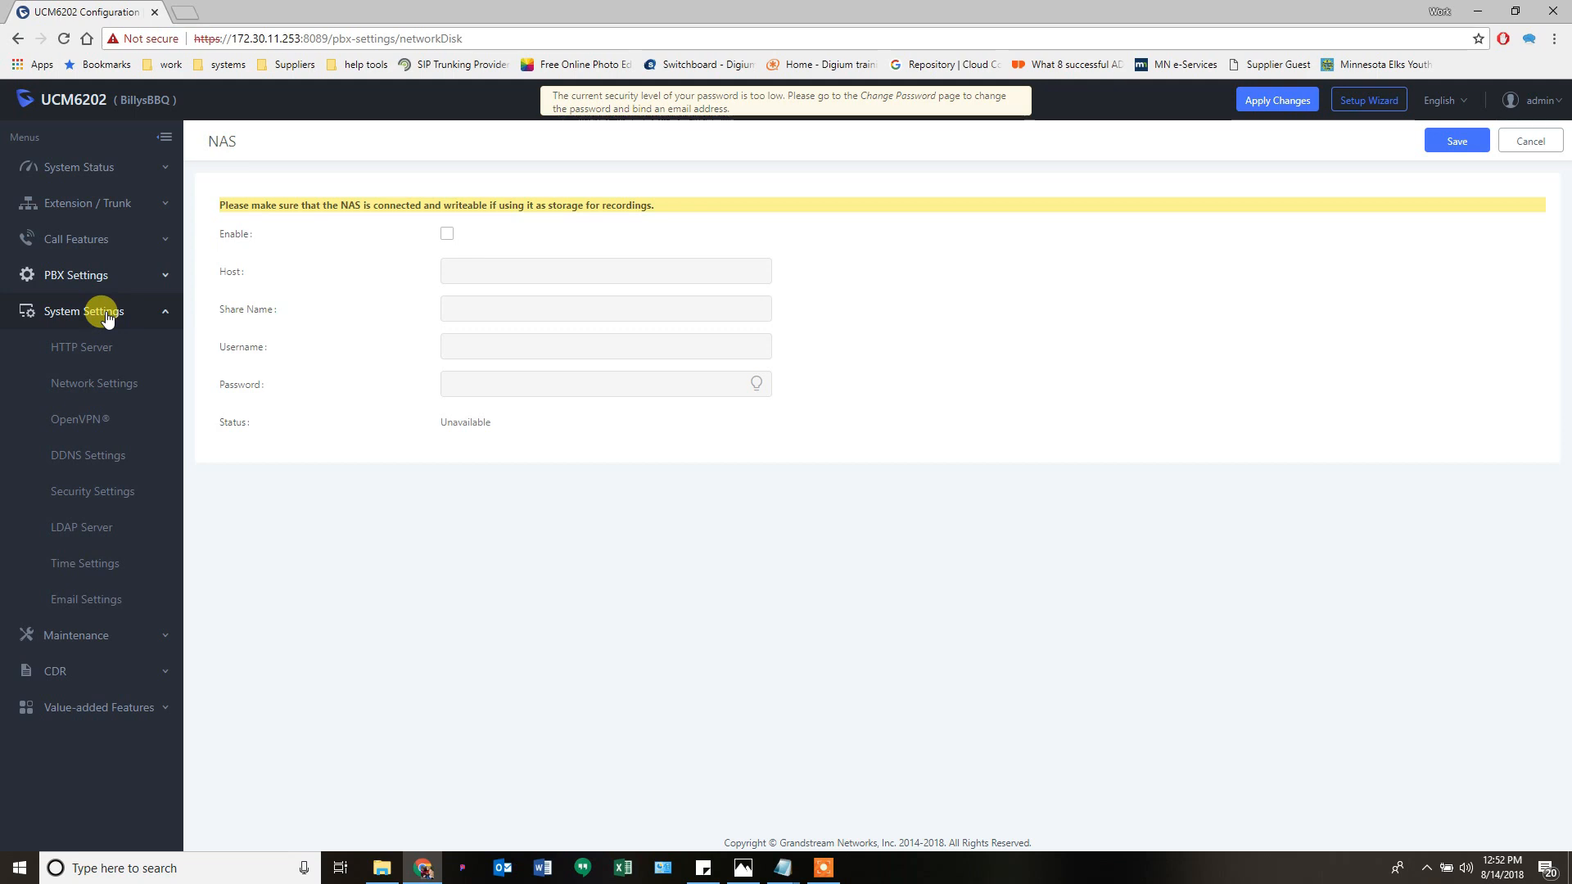
- View the HTTP Server page, then open Network Settings with static LAN 172.30.11.253
click(81, 353)
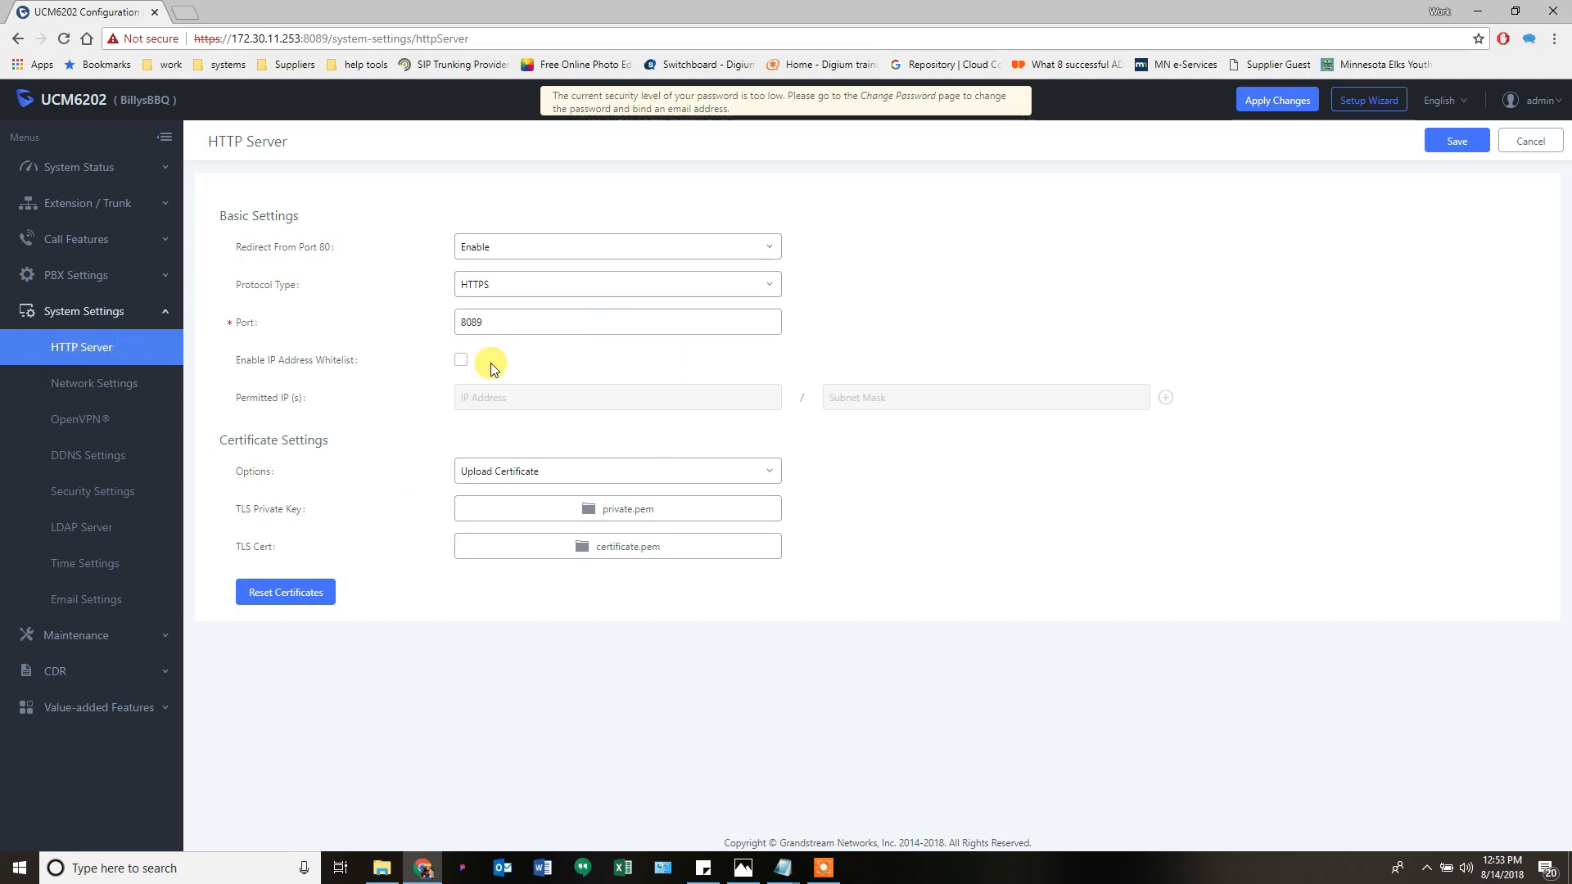
click(94, 381)
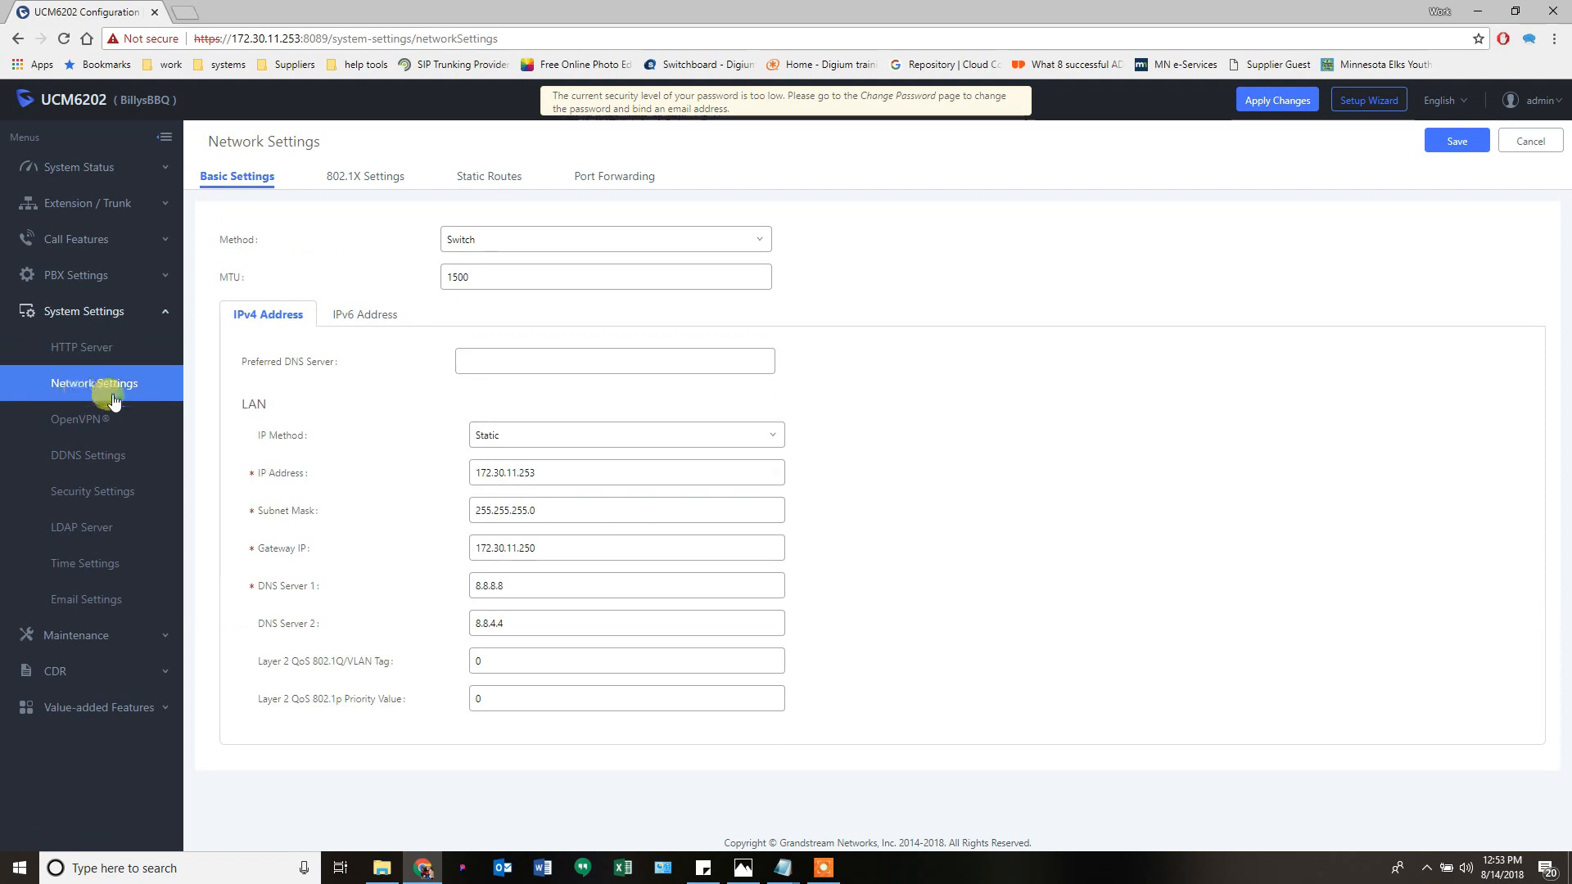
- Review Switch method, static routes and port forwarding unchanged, then open the OpenVPN page
click(527, 247)
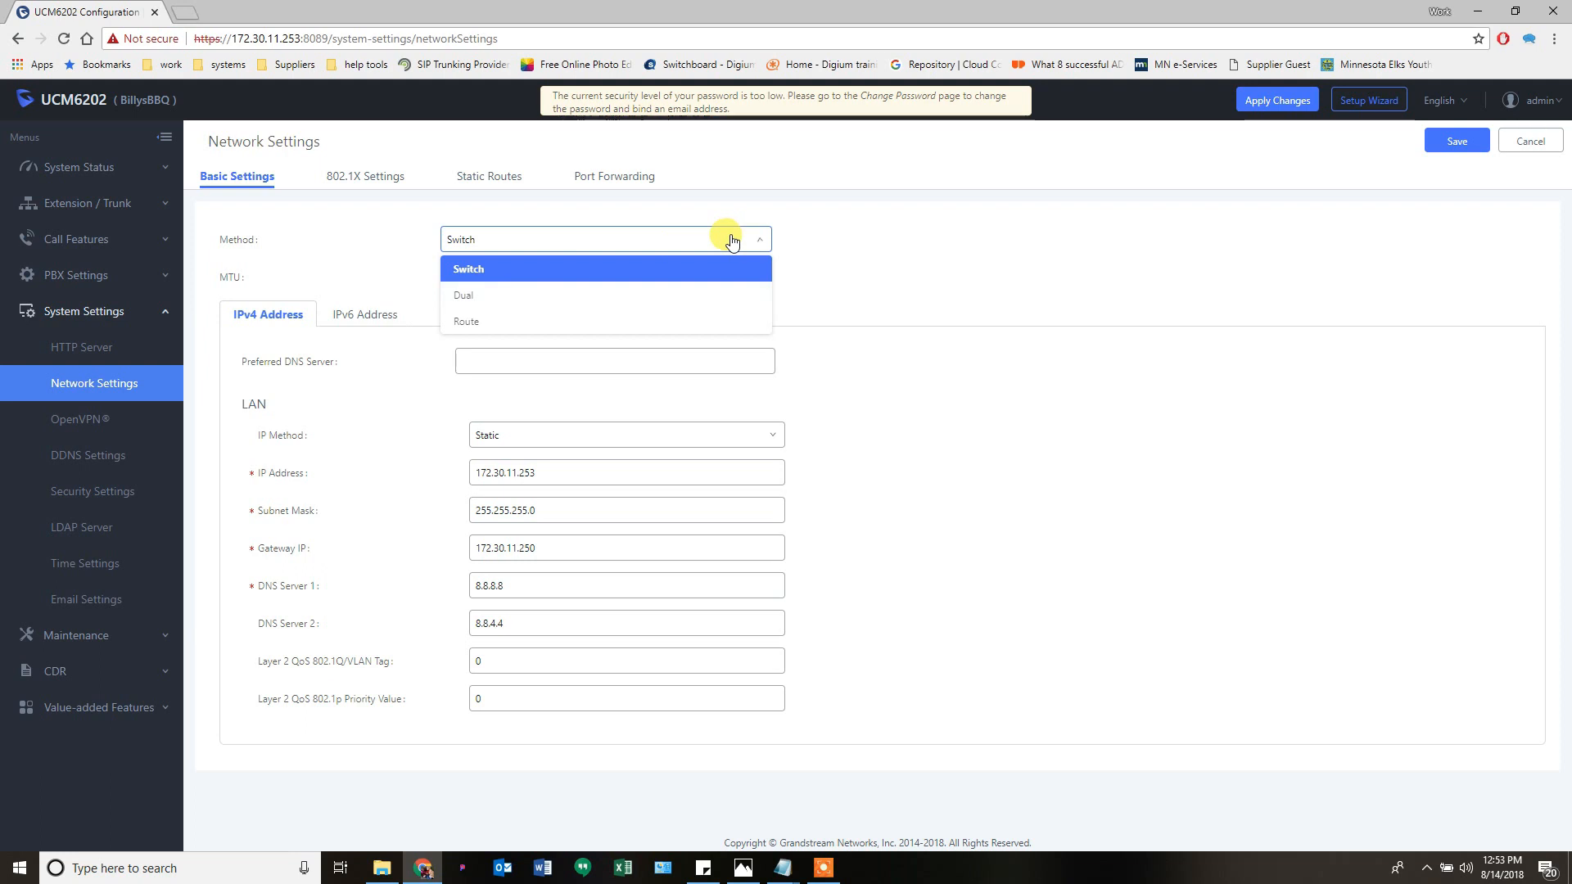
click(775, 241)
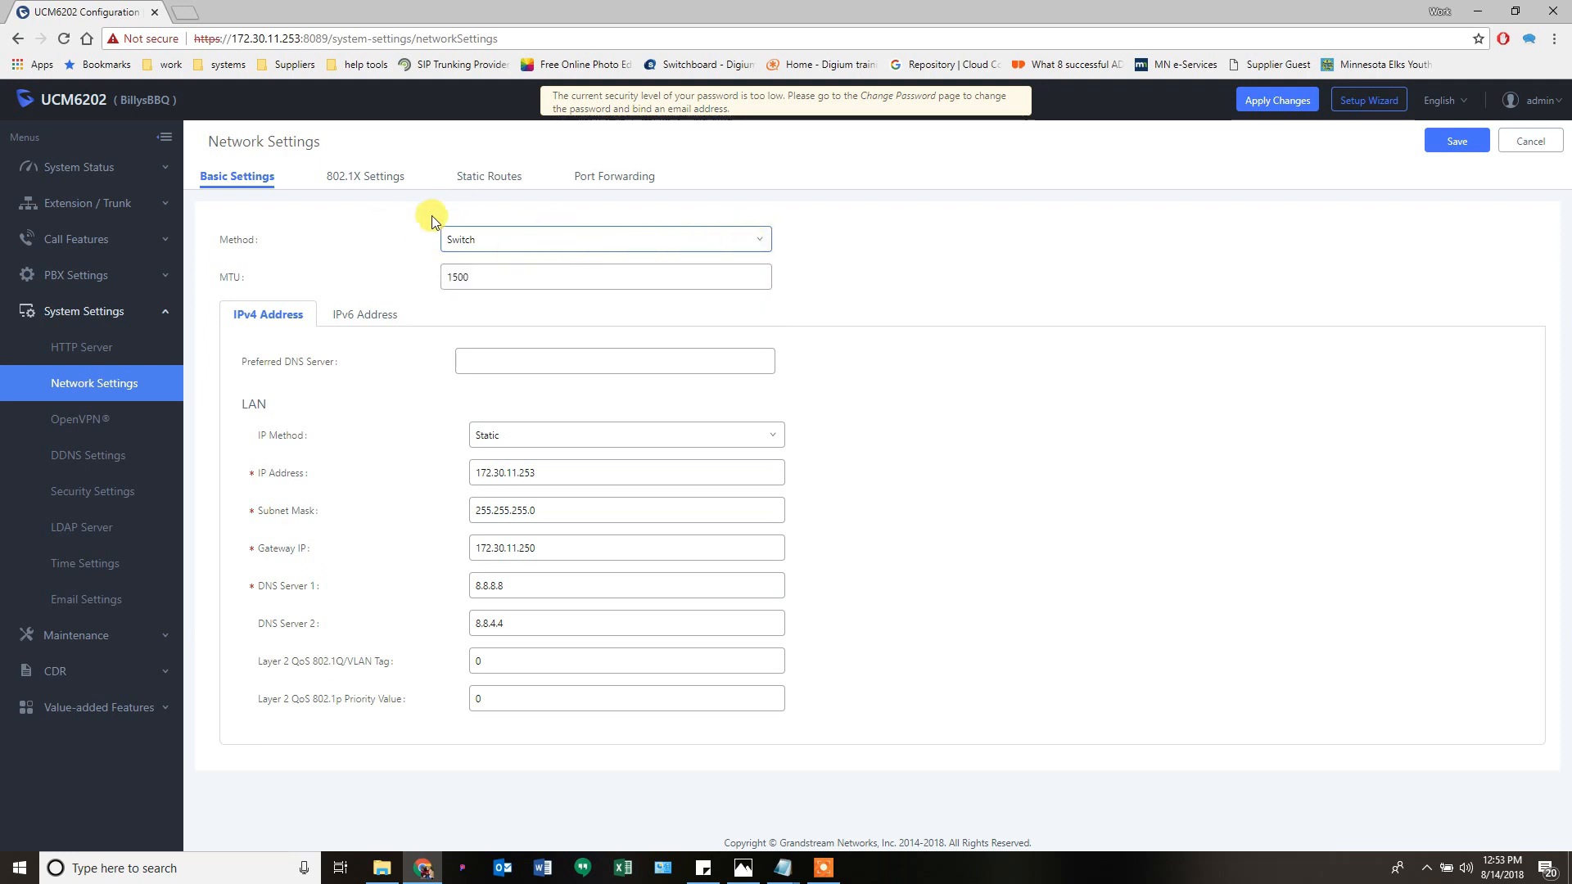
click(475, 548)
click(514, 180)
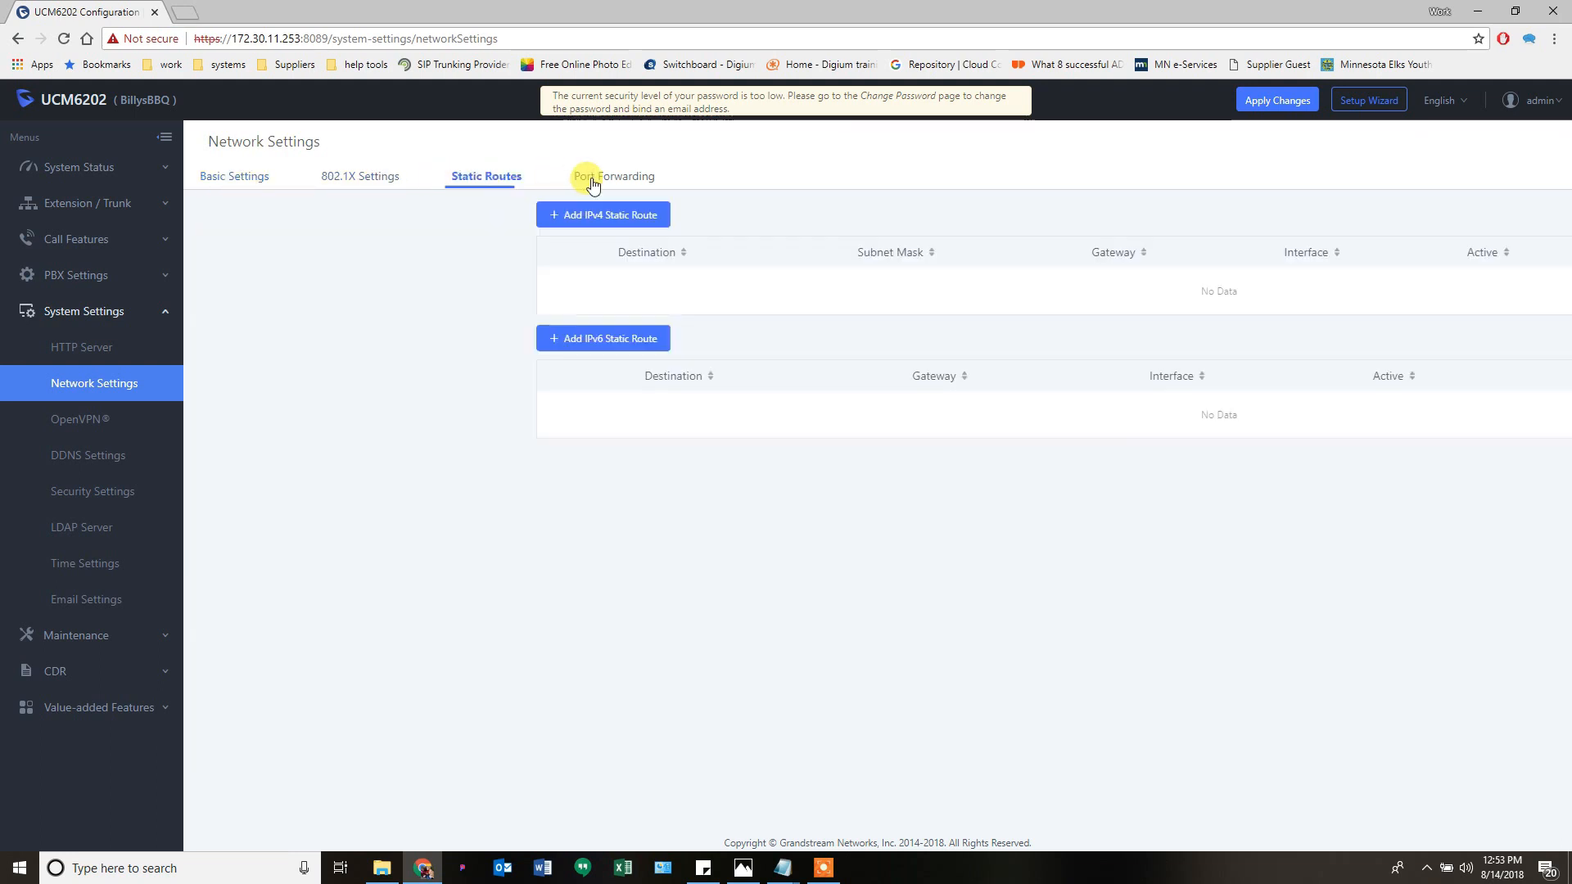
click(592, 176)
click(250, 182)
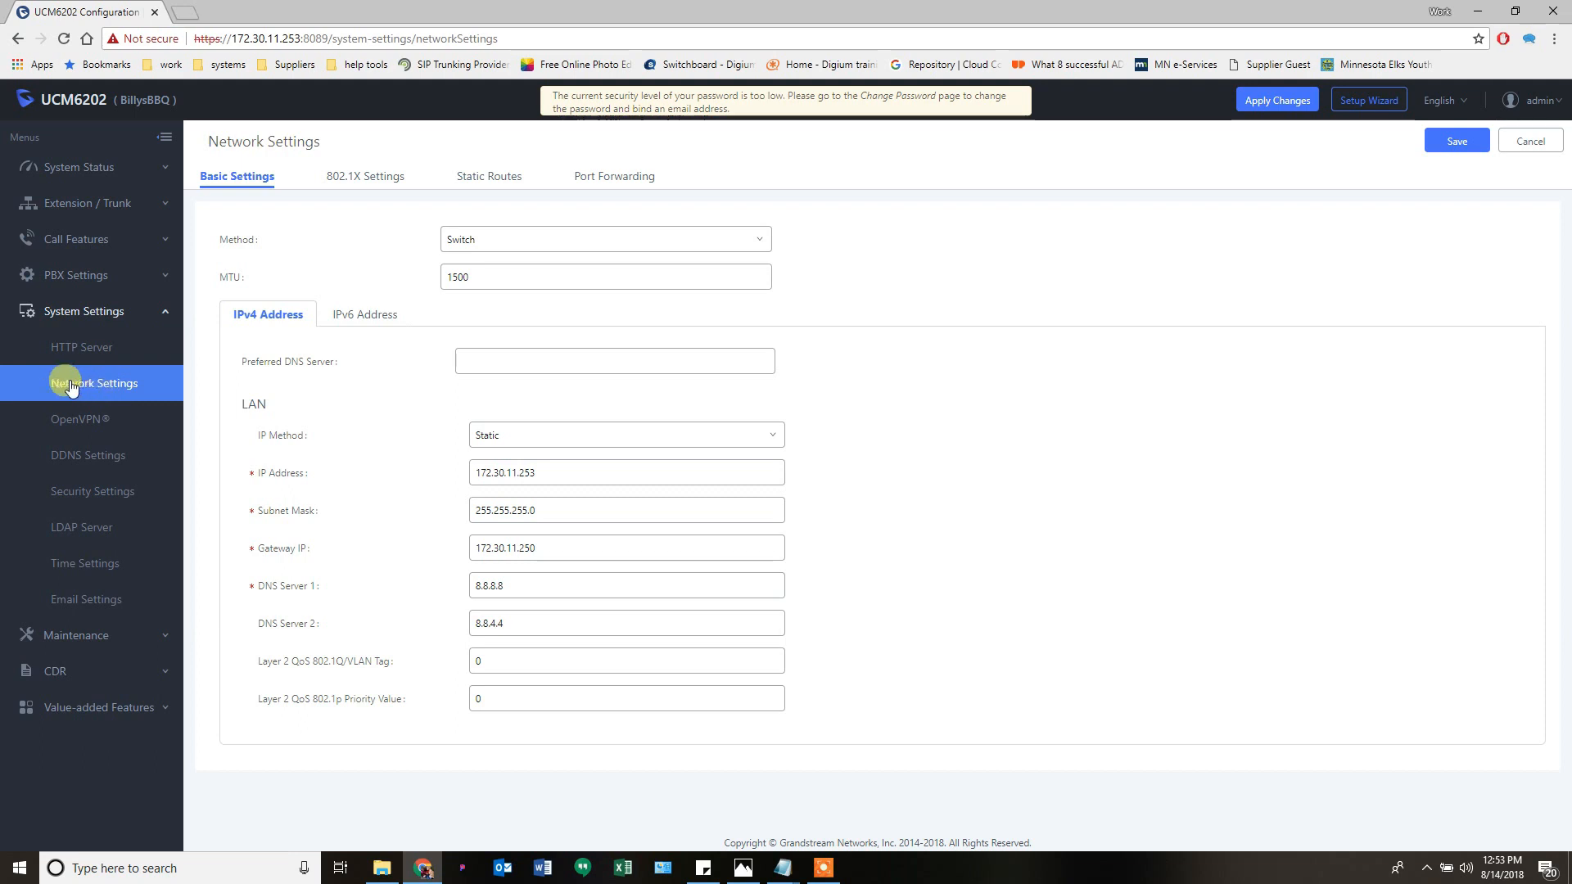
click(485, 274)
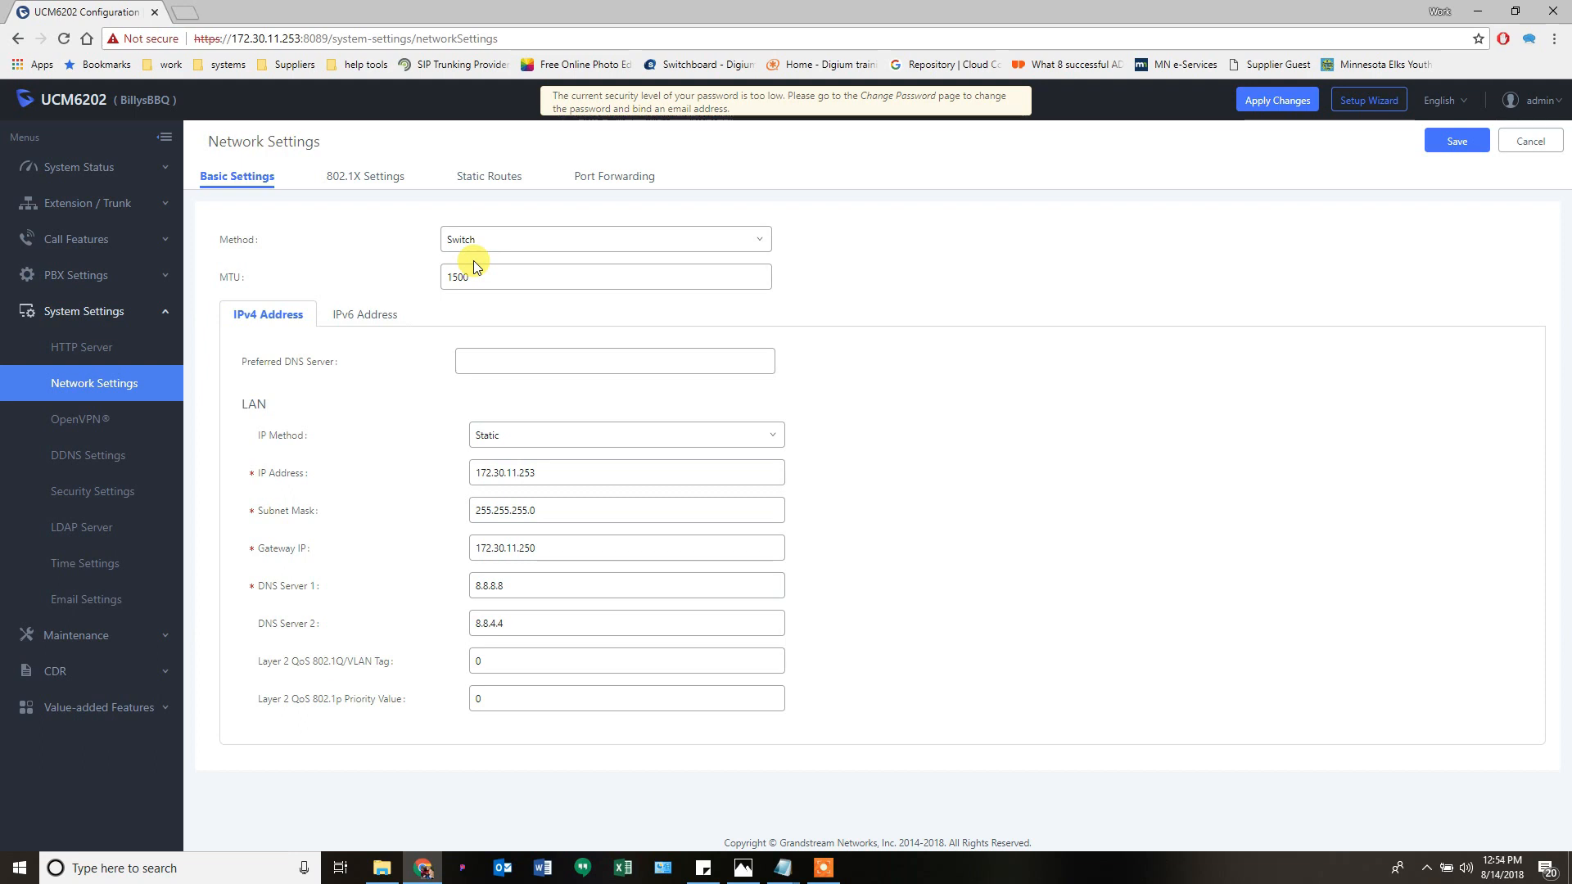
click(78, 426)
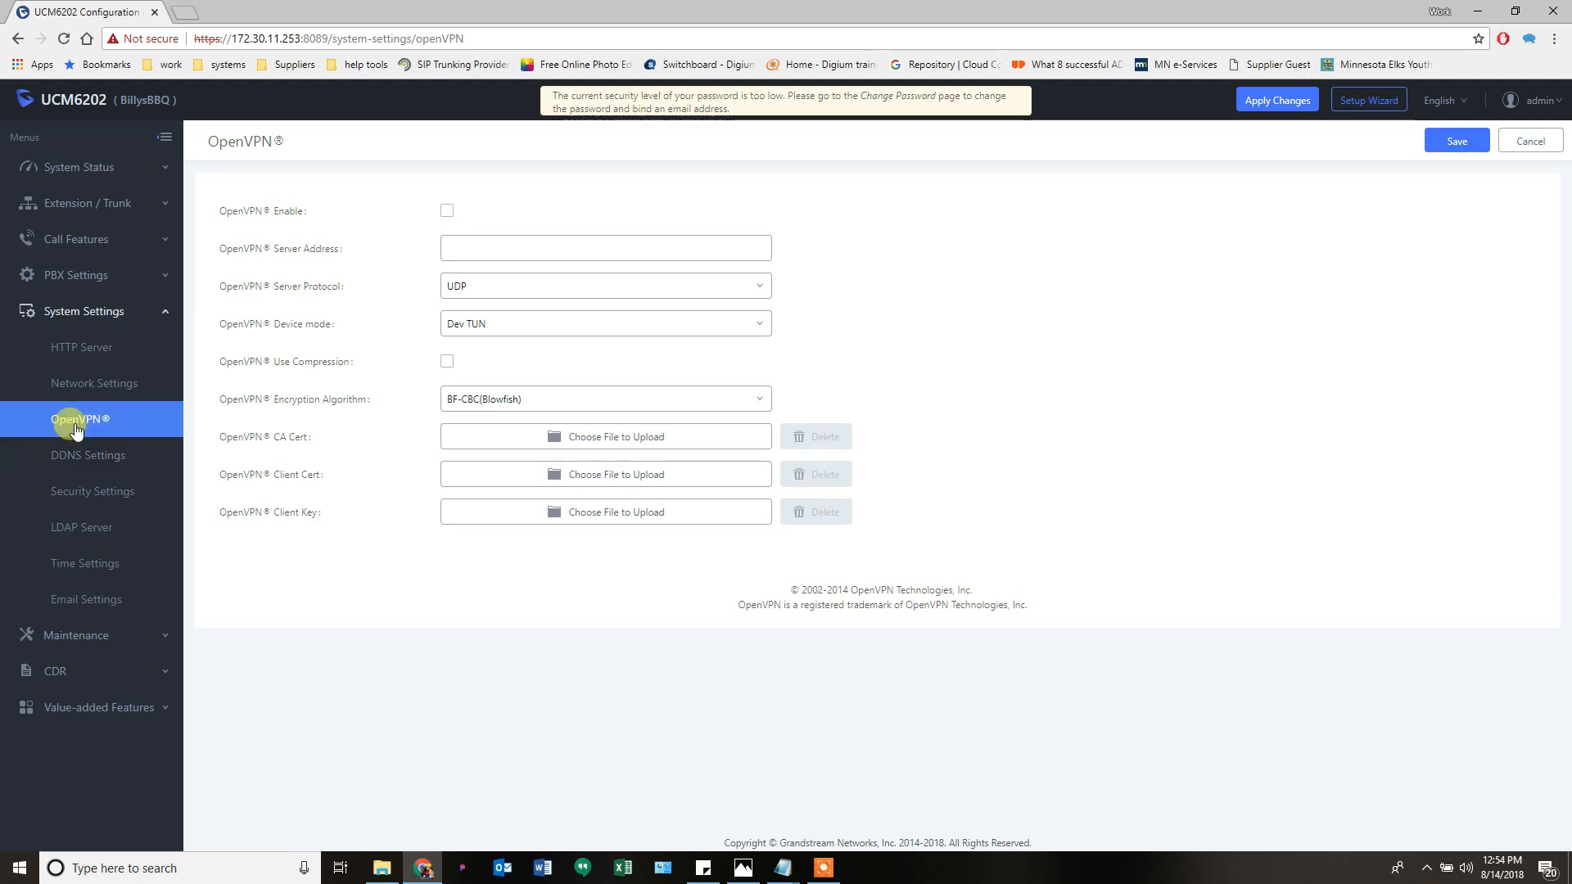
- Open DDNS Settings, showing DDNS disabled with oray.net as the server
click(83, 465)
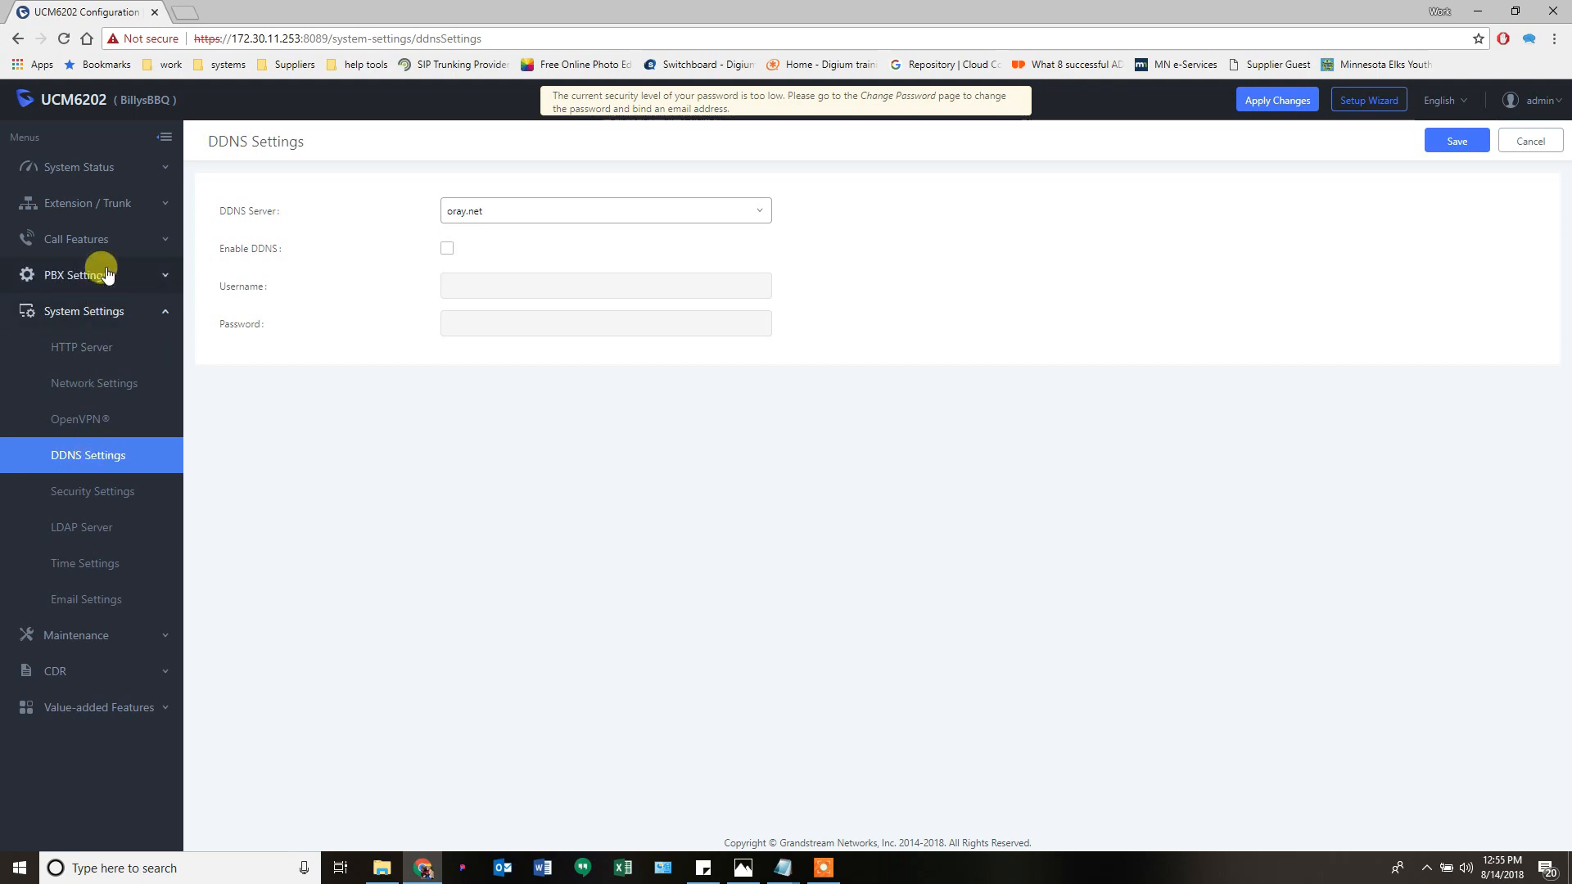
- Open Security Settings to view Static Defense services such as port 5060 asterisk udp/ipv4
click(91, 495)
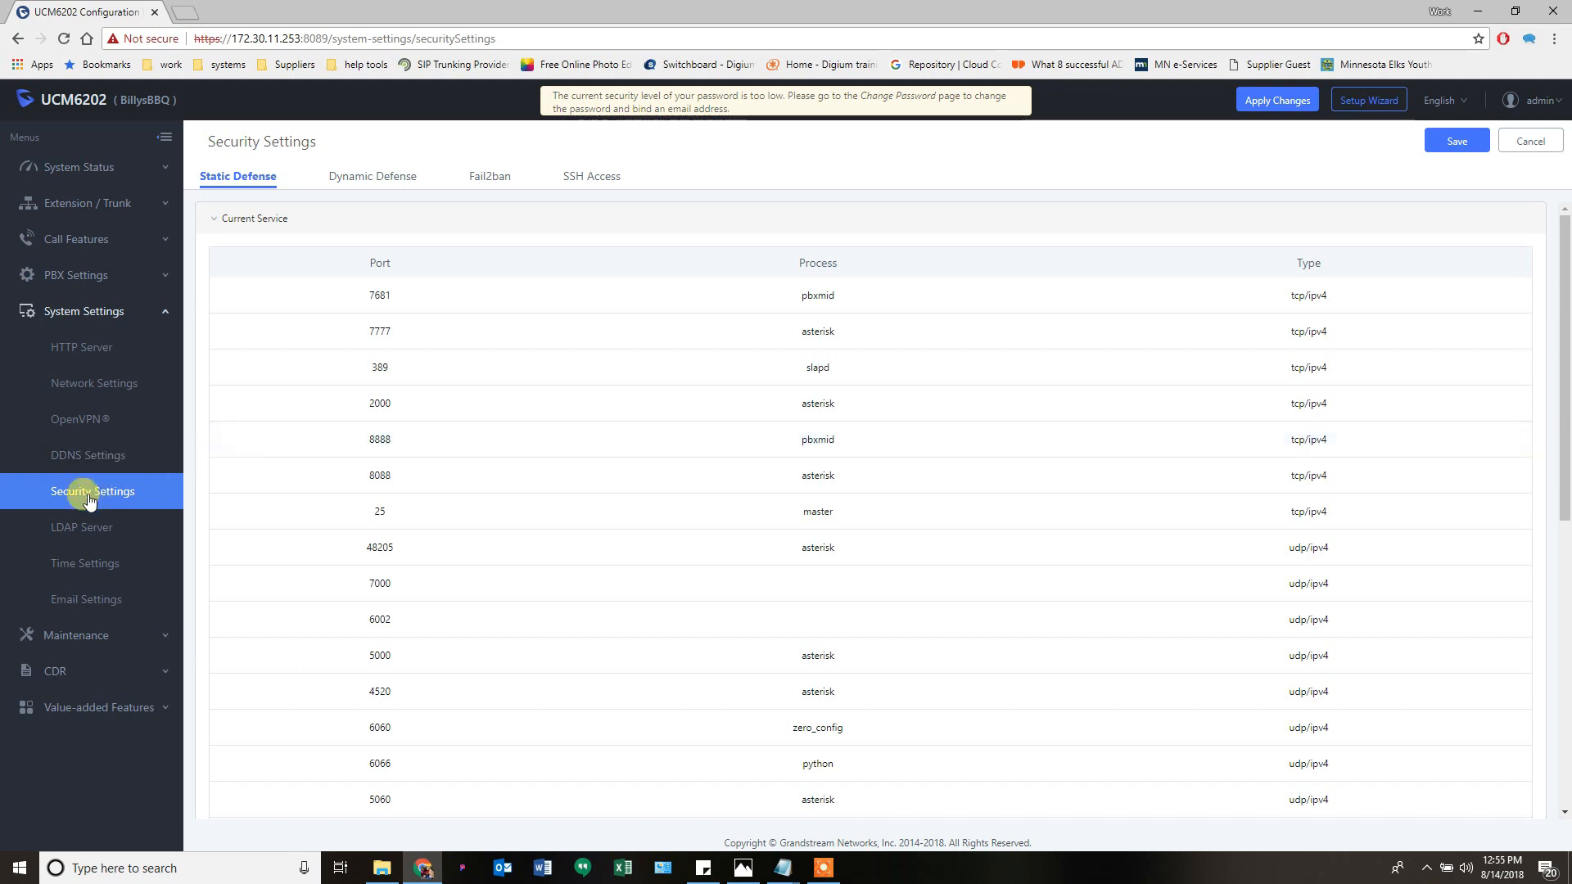
- Review the Fail2ban and SSH Access tabs, then show LDAP Server Configurations with Base DN dc=pbx,dc=com
click(484, 179)
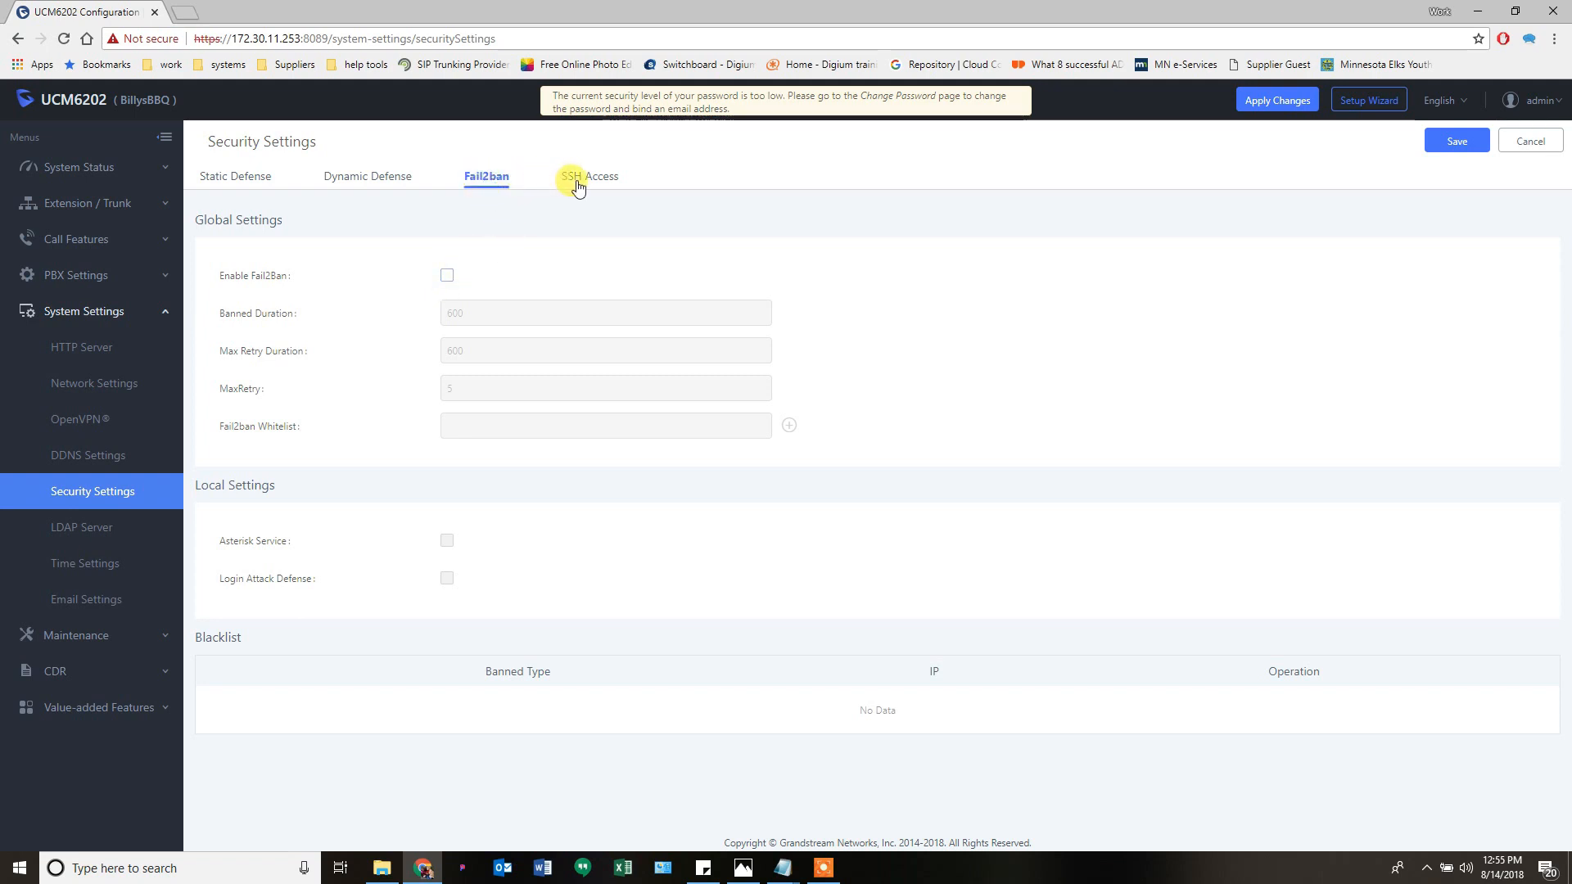
click(606, 182)
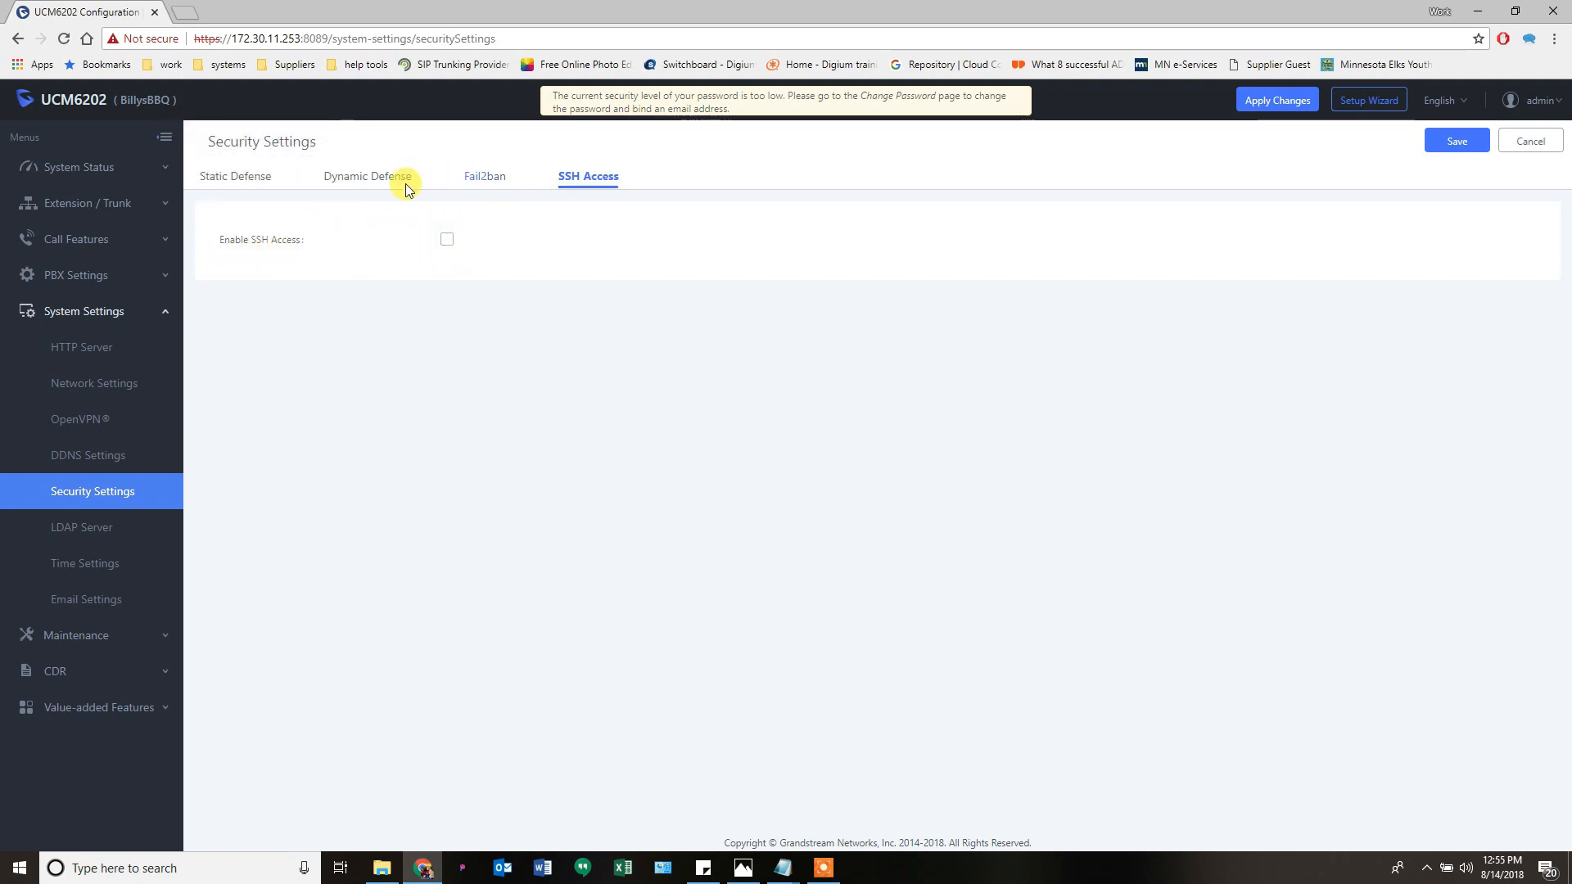
click(98, 531)
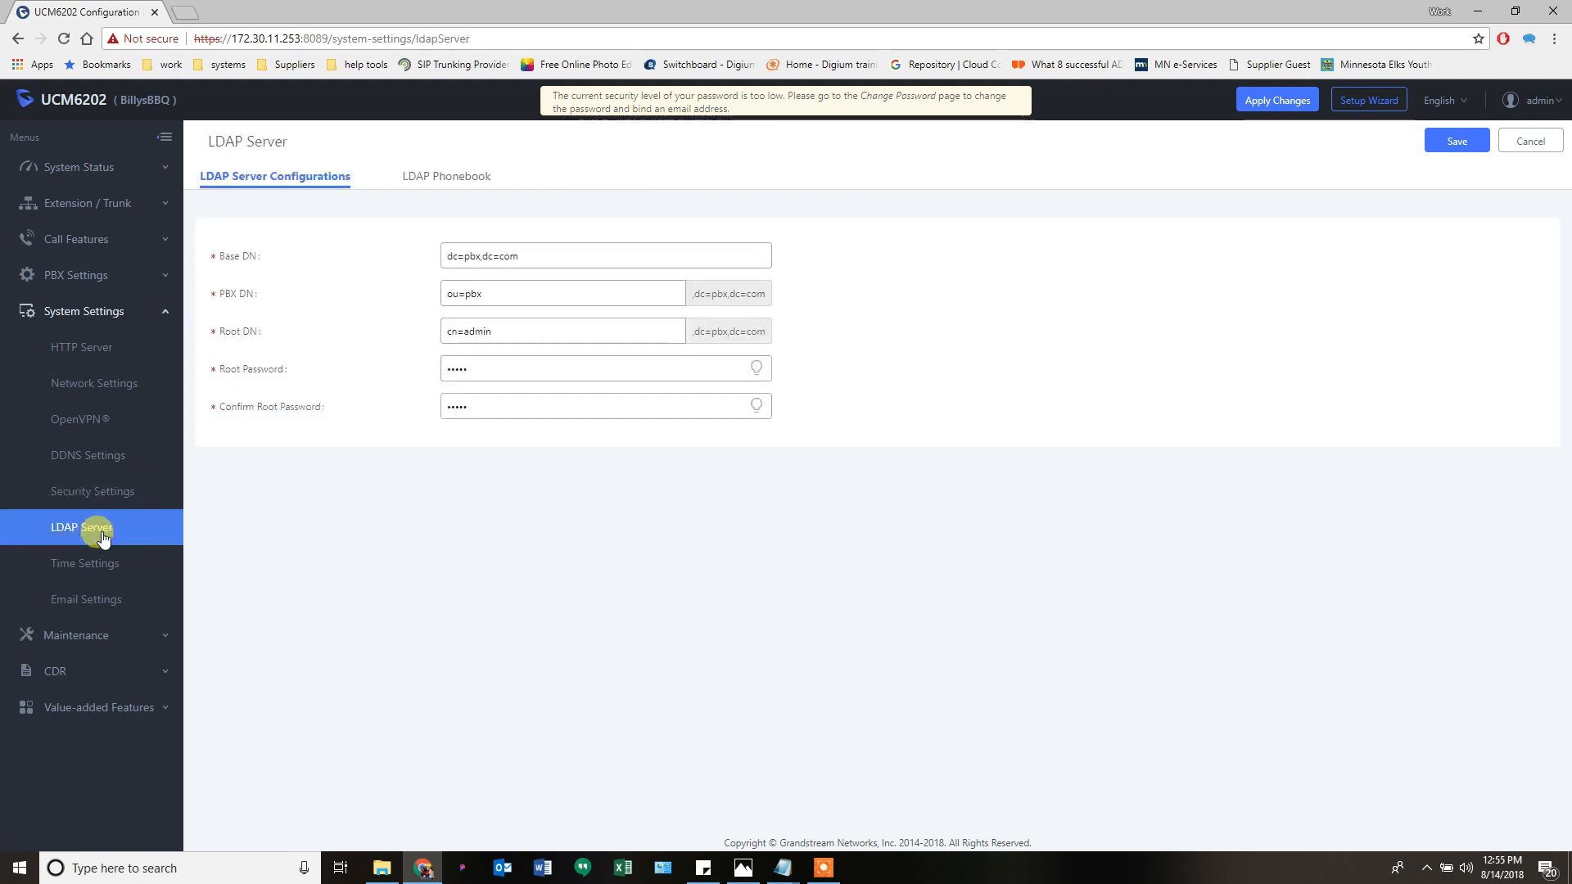
- Show the LDAP Phonebook list with ou=pbx,dc=pbx,dc=com, cancelling the Add Phonebook dialog
click(430, 181)
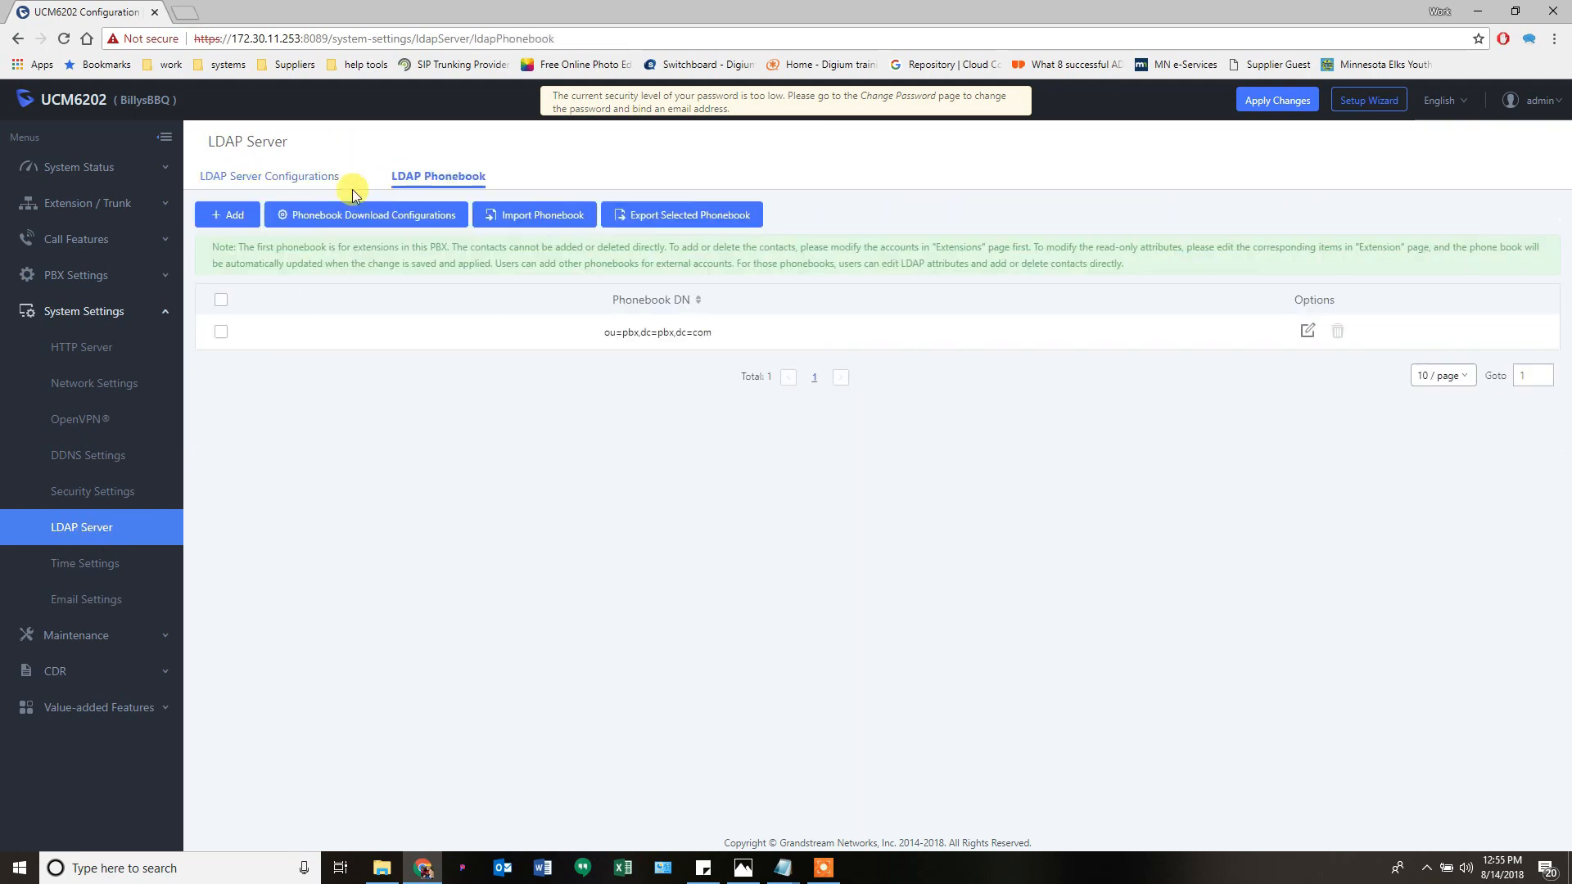
click(223, 216)
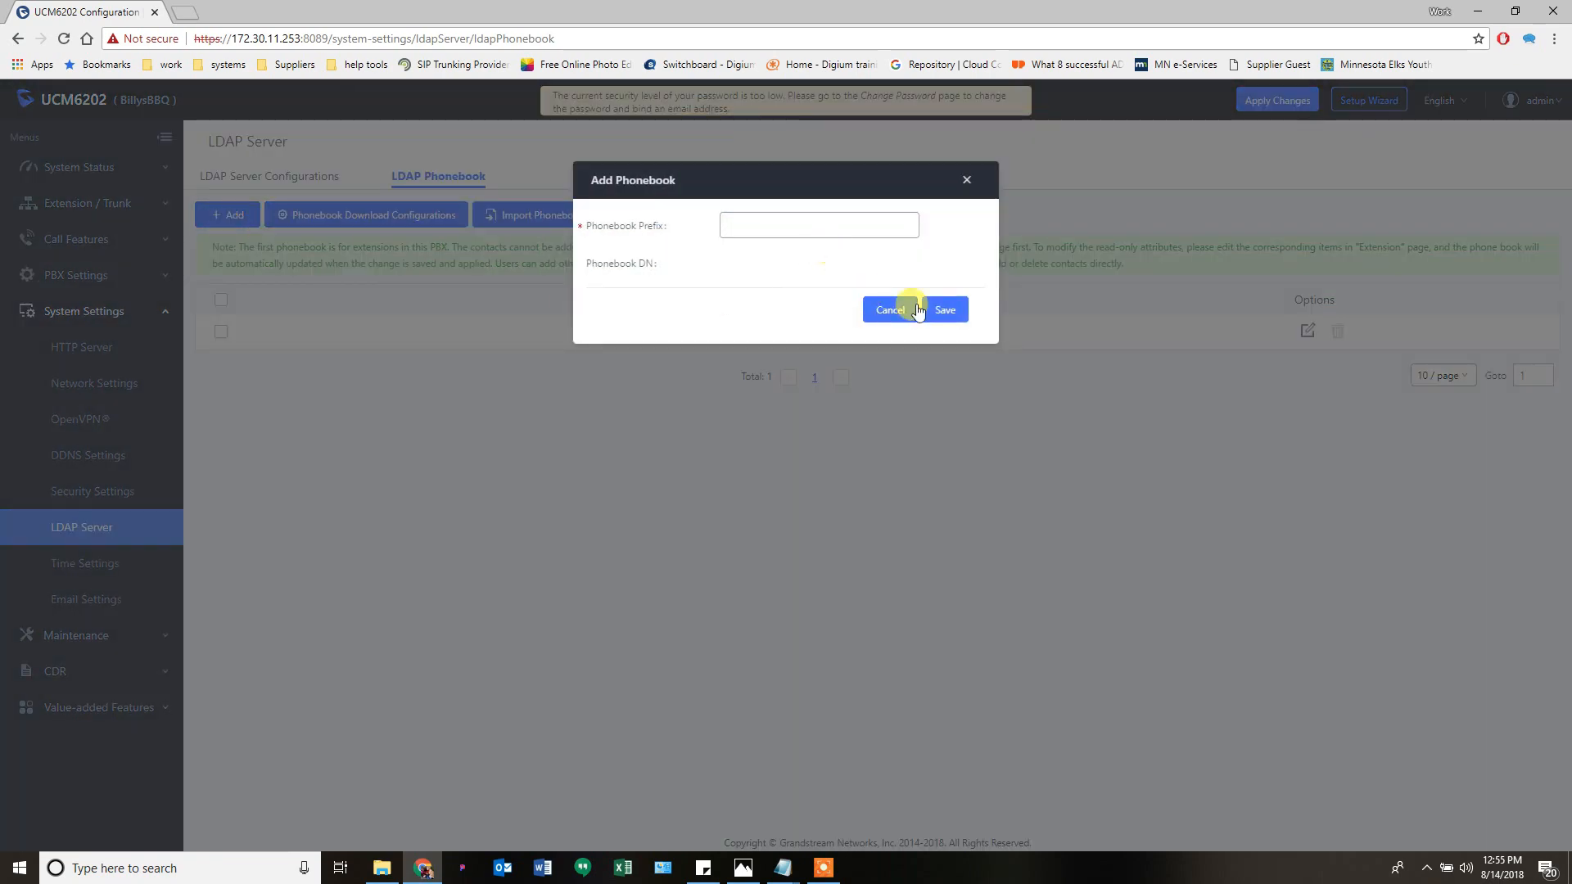
click(872, 309)
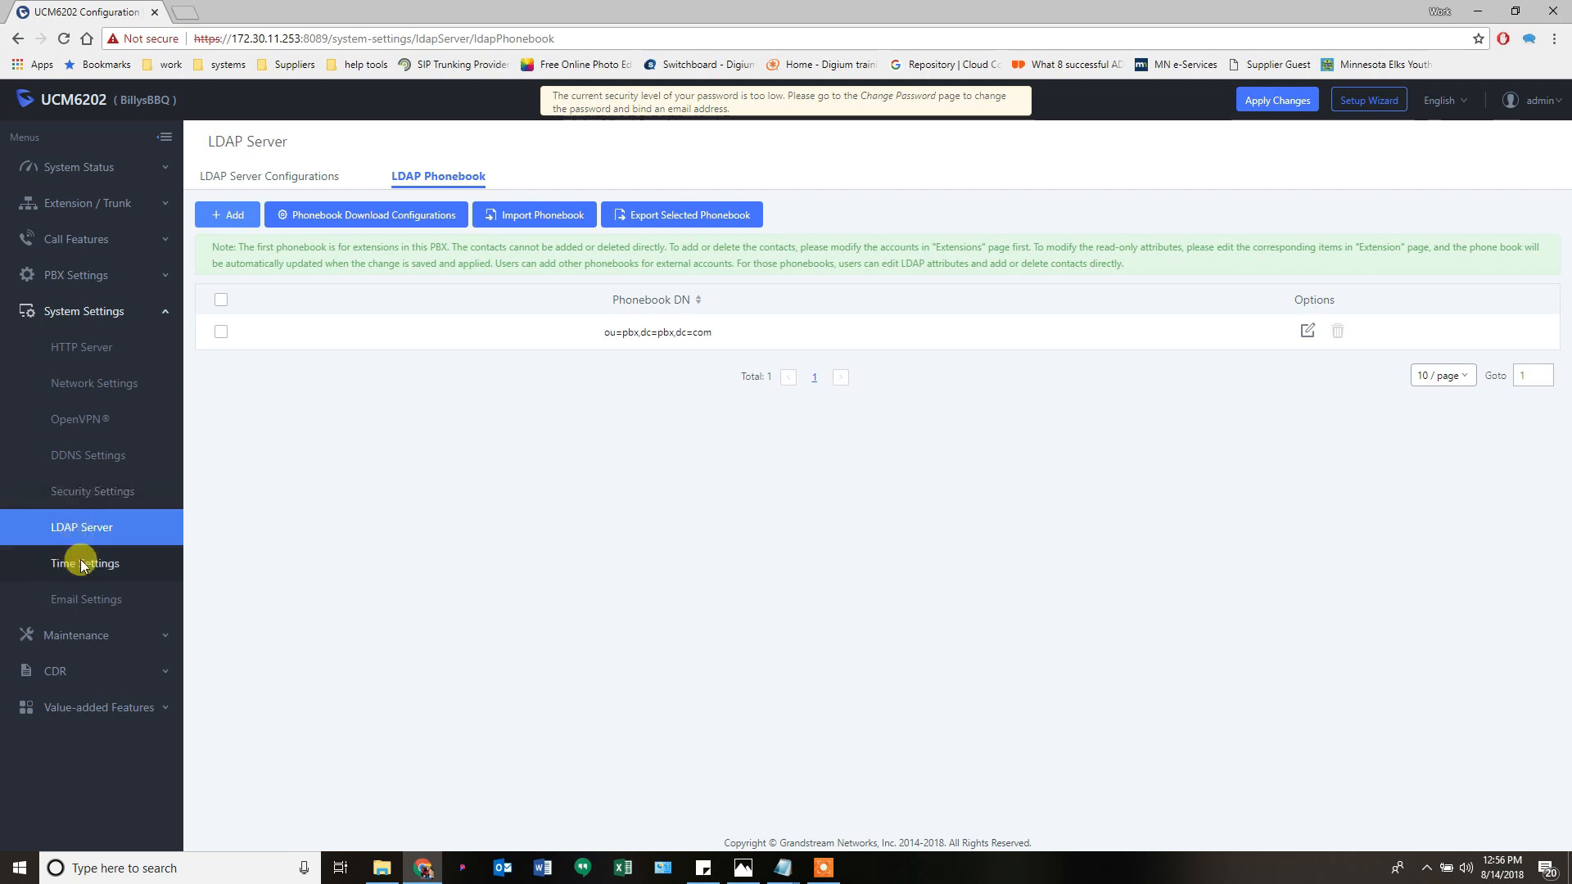
- Bring up Time Settings and check the time zone choices, keeping Central Time
click(160, 568)
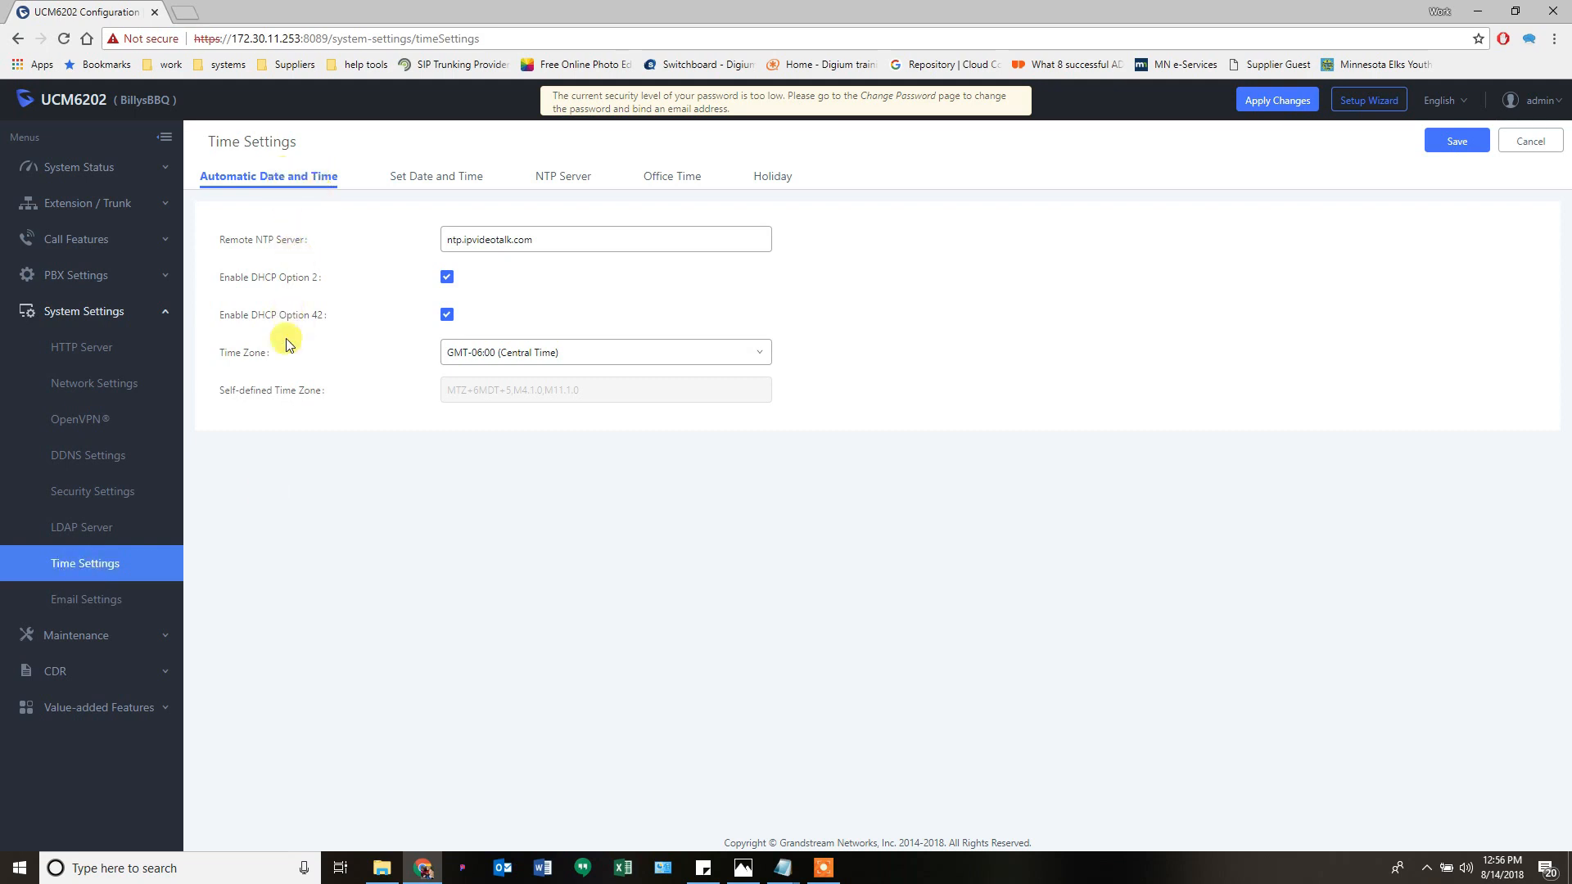
click(551, 357)
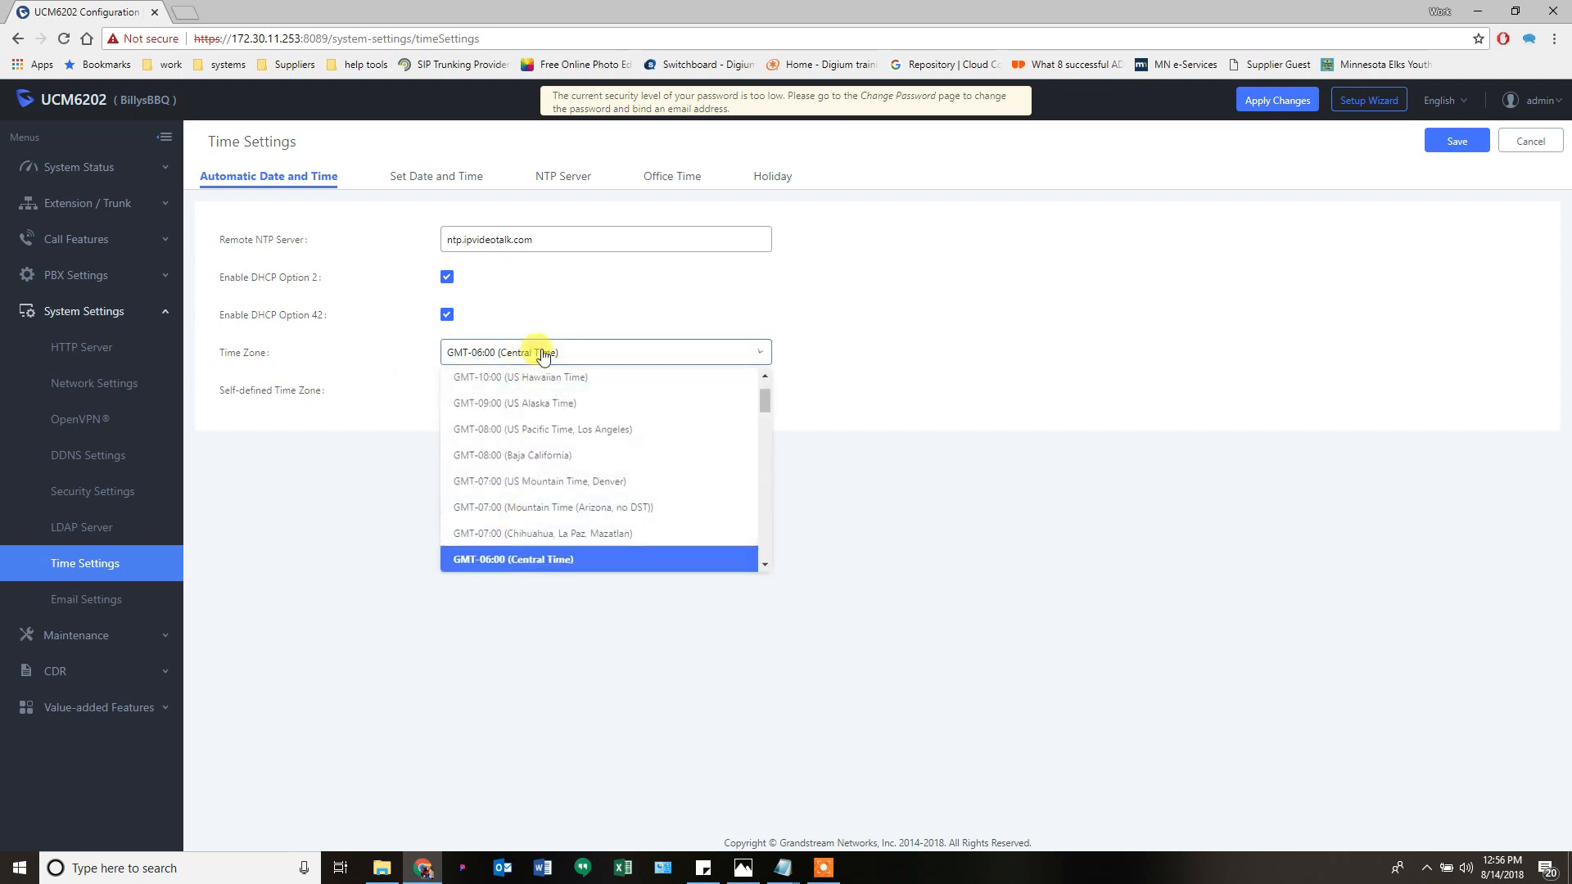
click(543, 354)
- Look over the manual date/time and NTP server settings, ending on the Office Time list
click(443, 179)
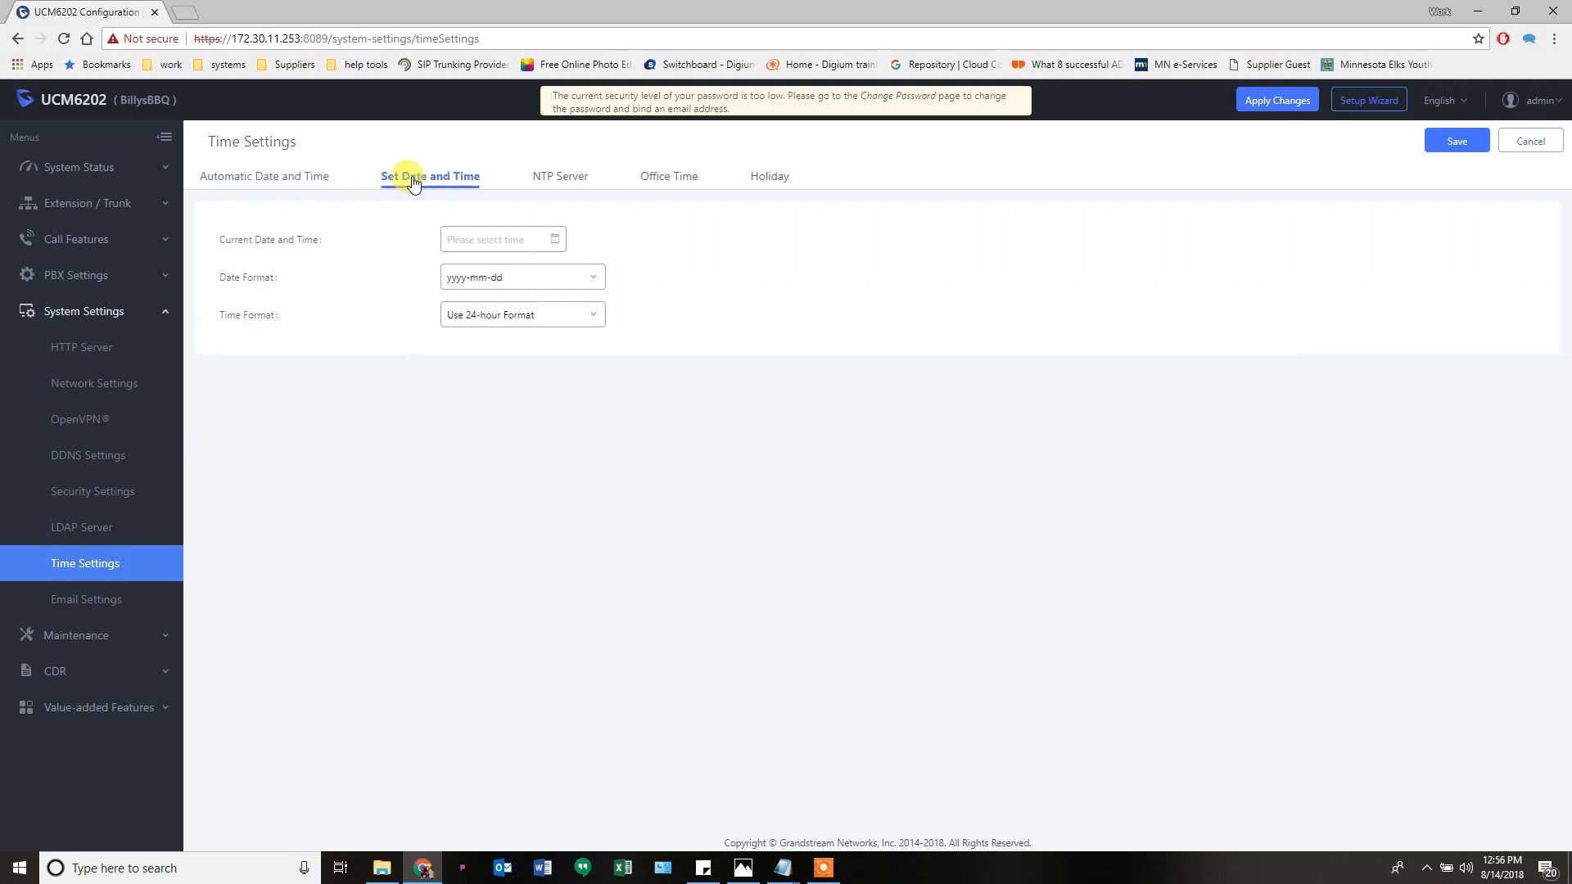
click(567, 180)
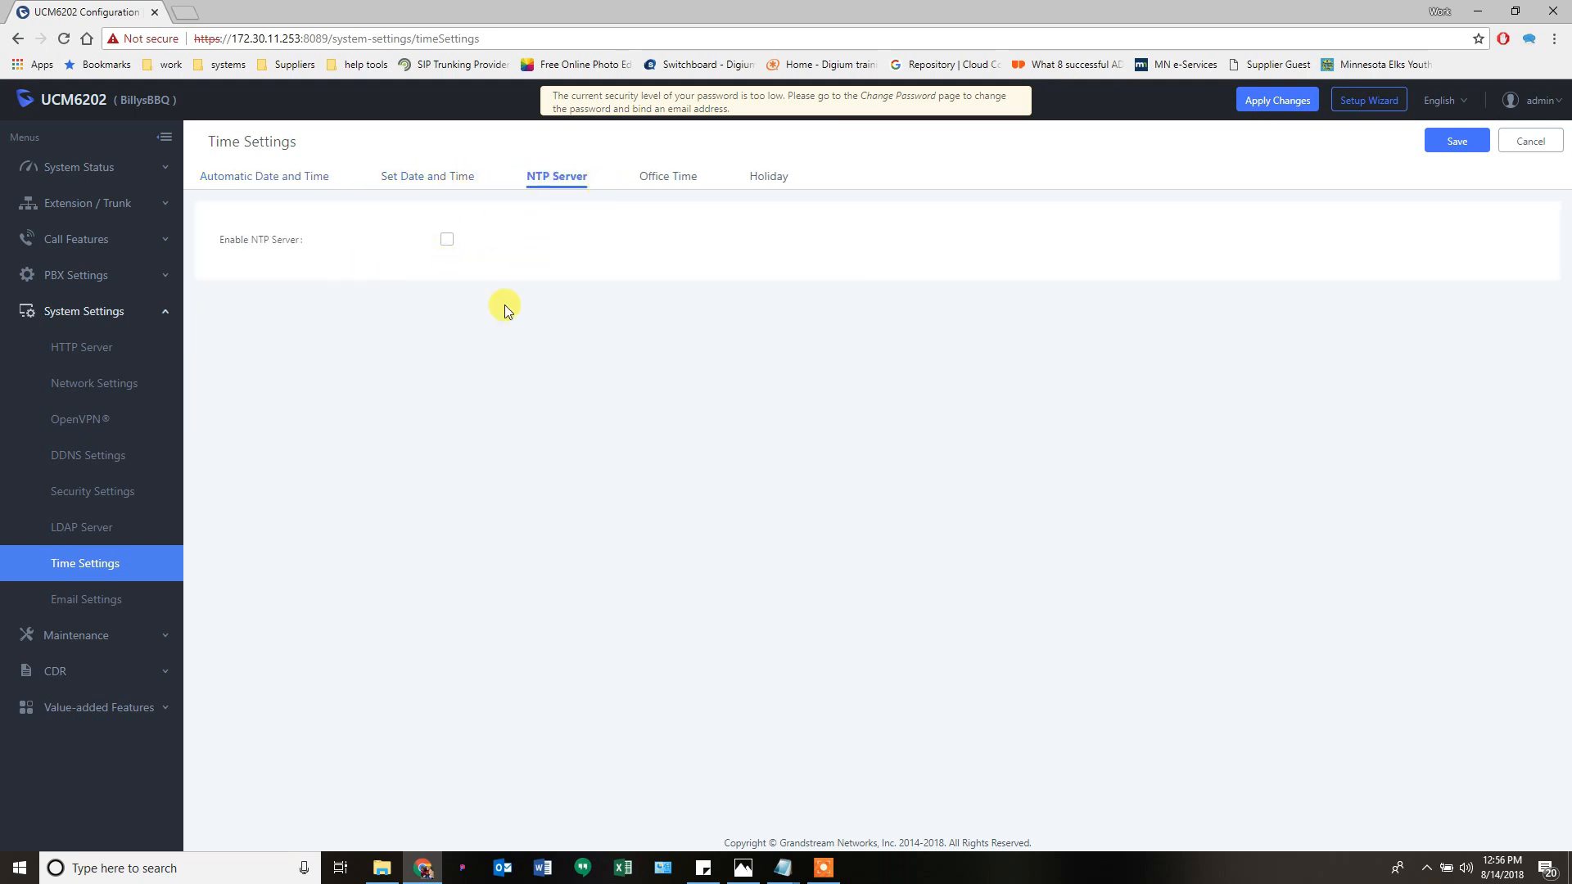
mouse_move(285, 247)
click(670, 182)
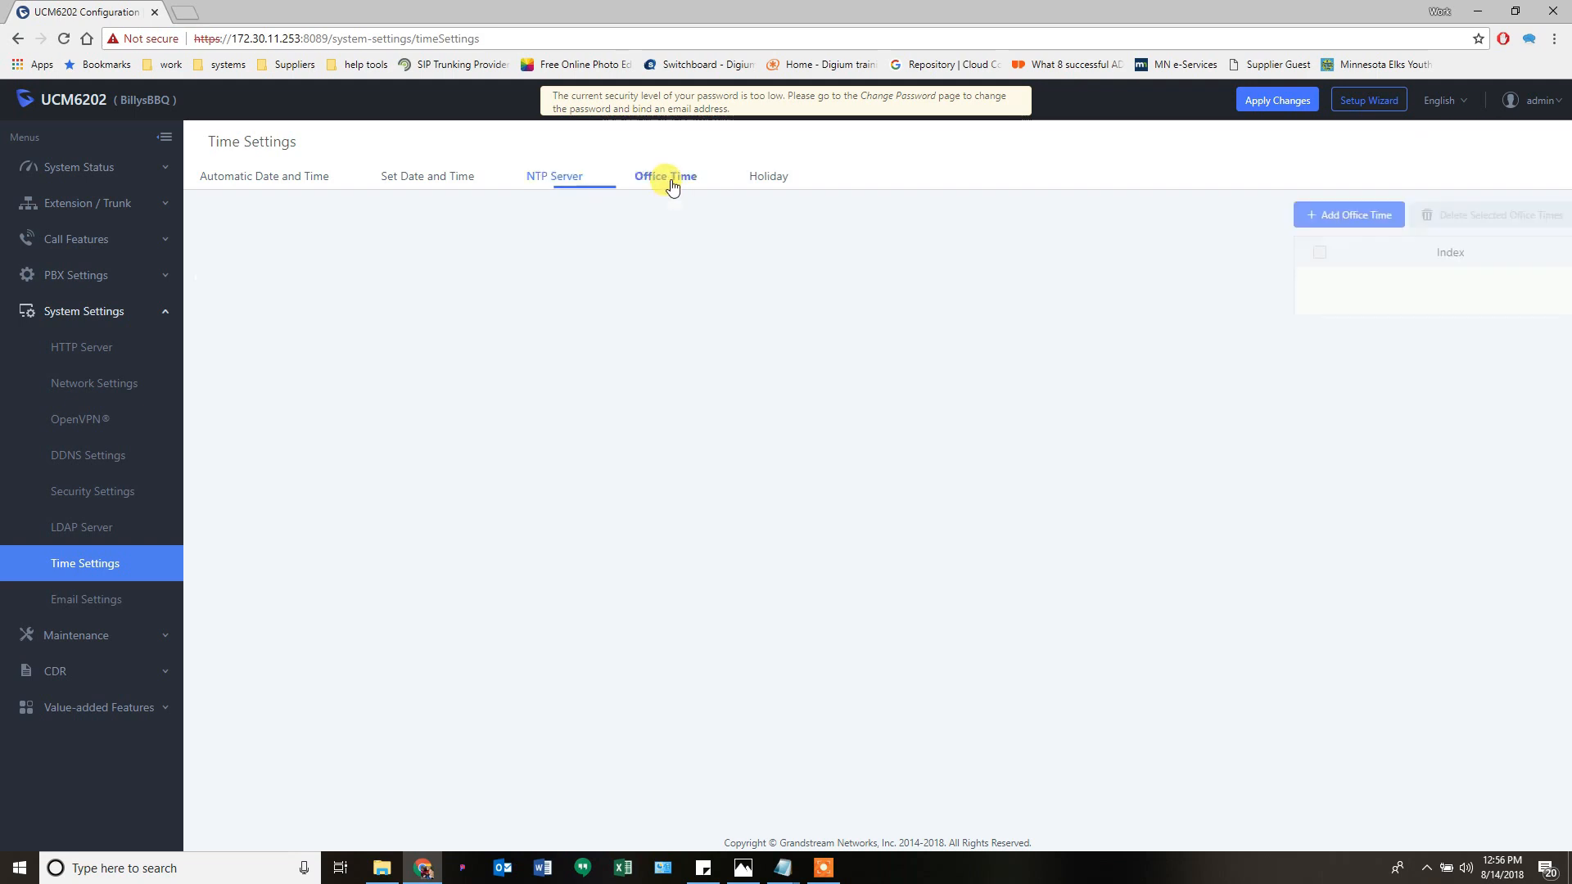
- Start a new office time covering Monday through Friday only
click(279, 220)
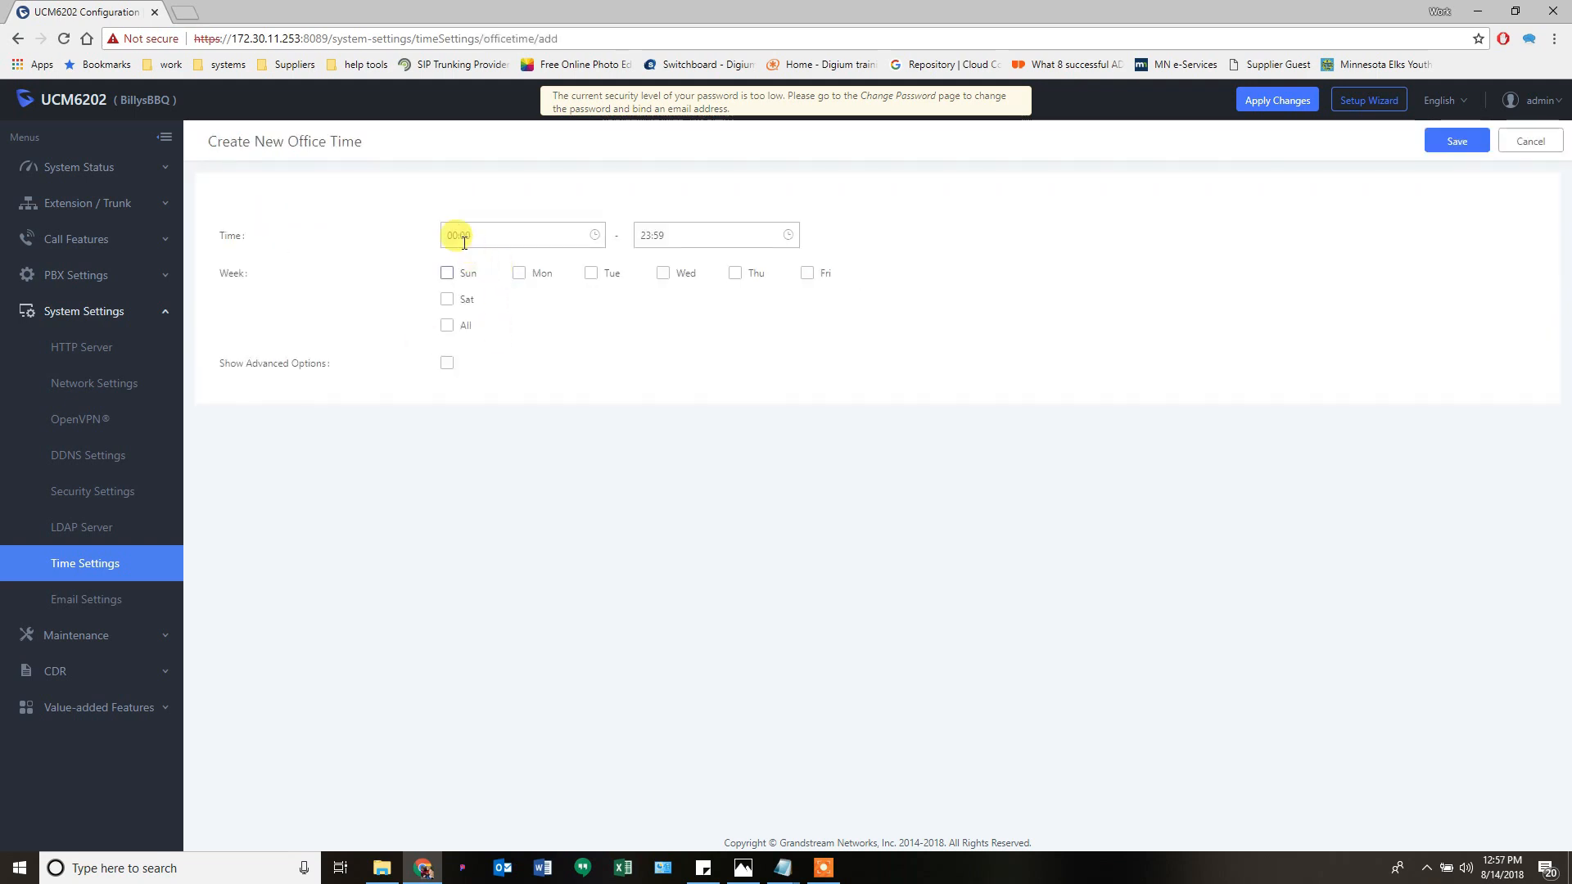
click(519, 273)
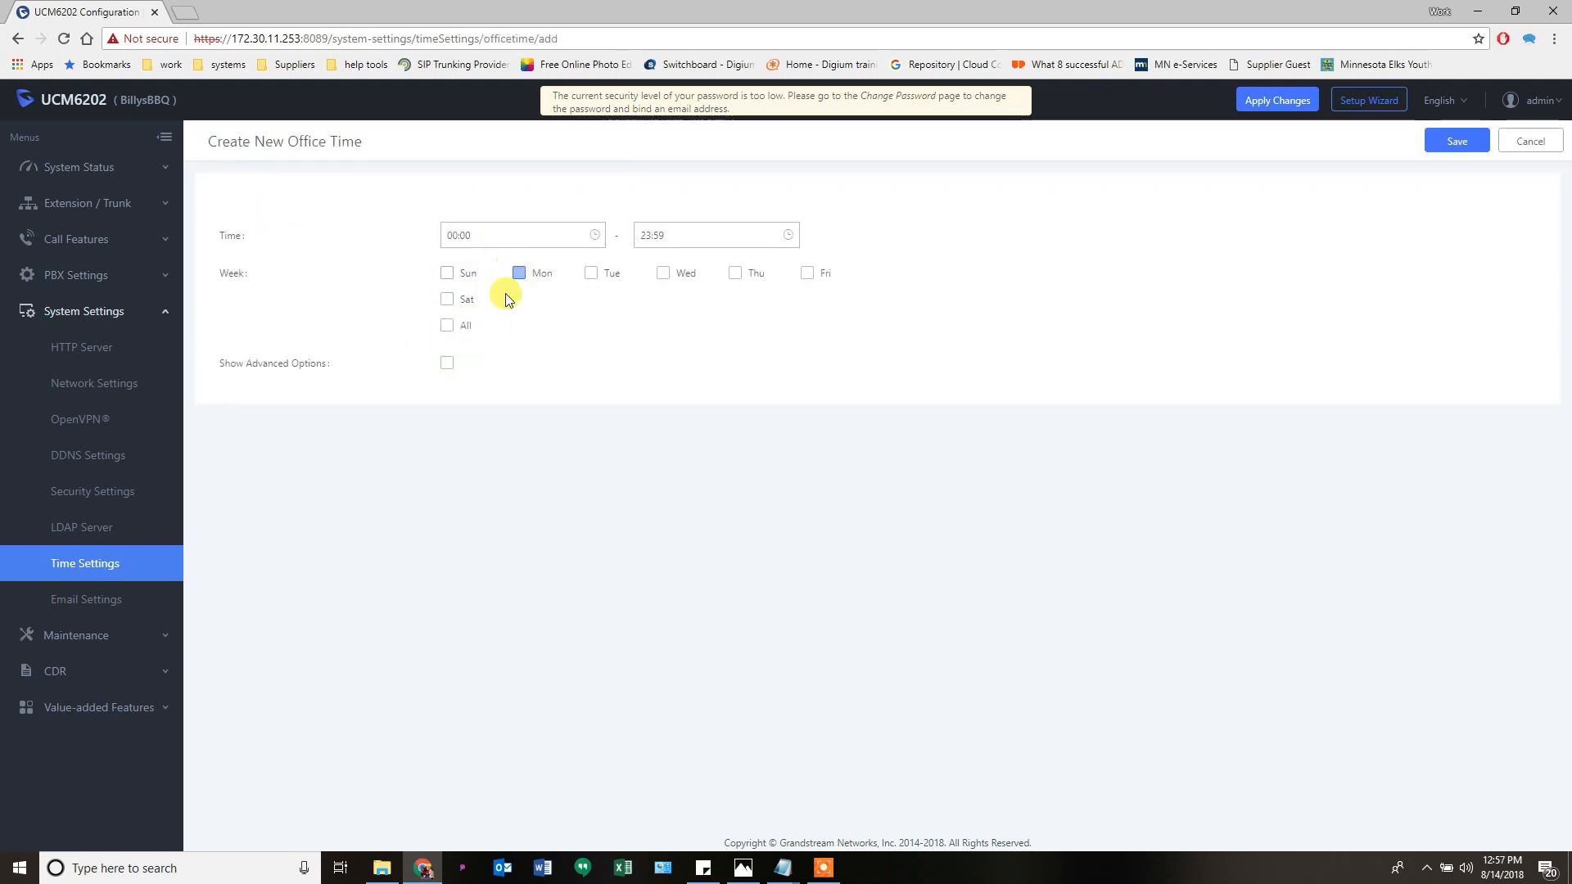
click(448, 325)
click(447, 299)
click(448, 275)
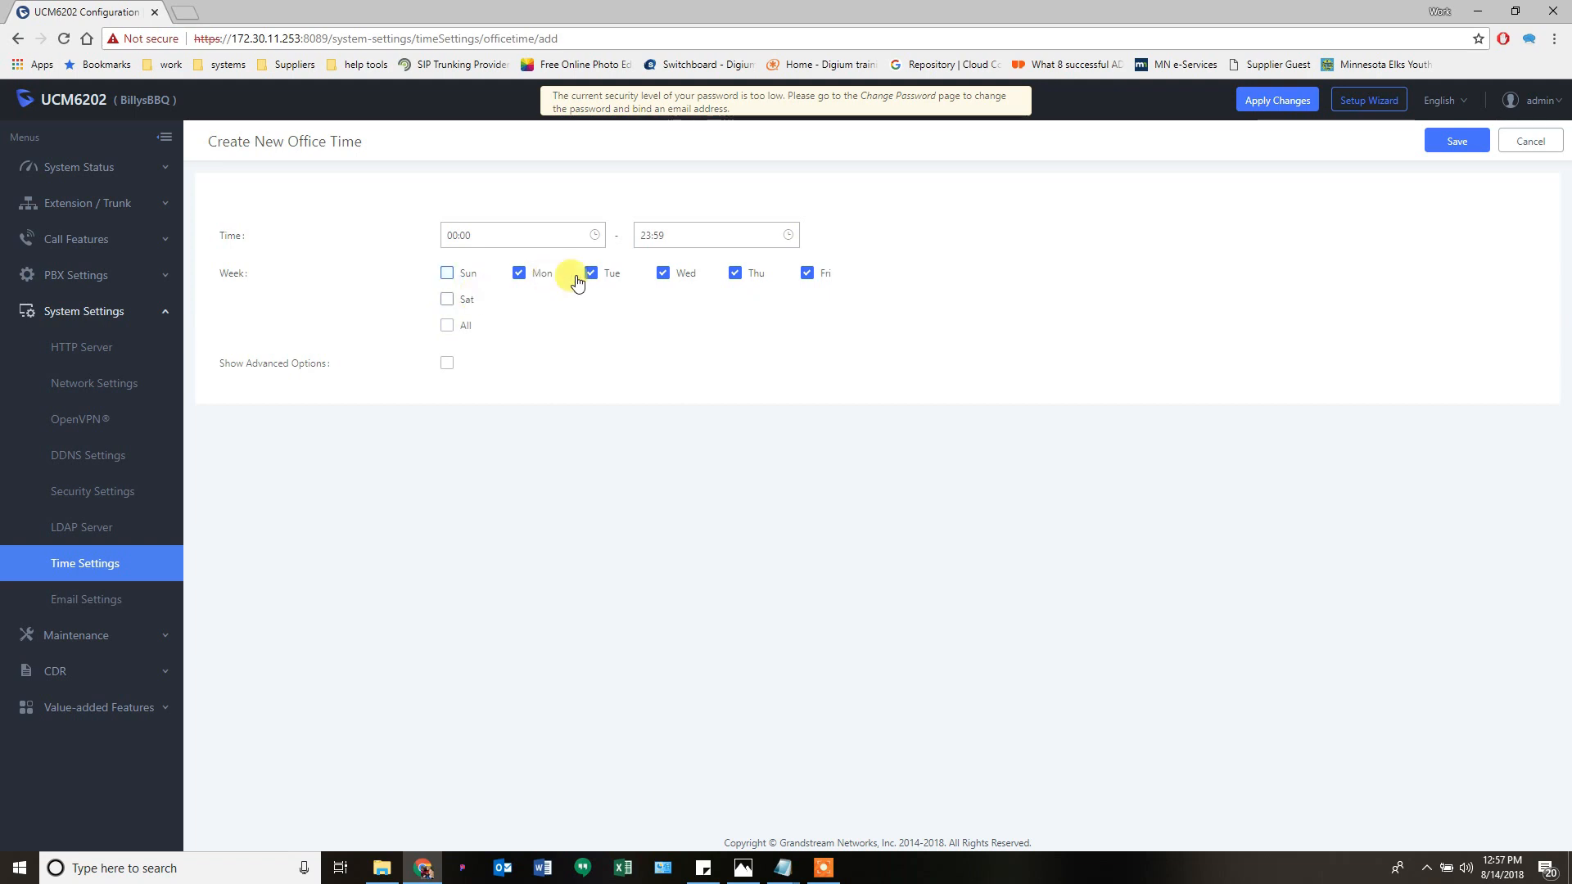
- Set the office hours from 08:00 to 16:59
click(547, 235)
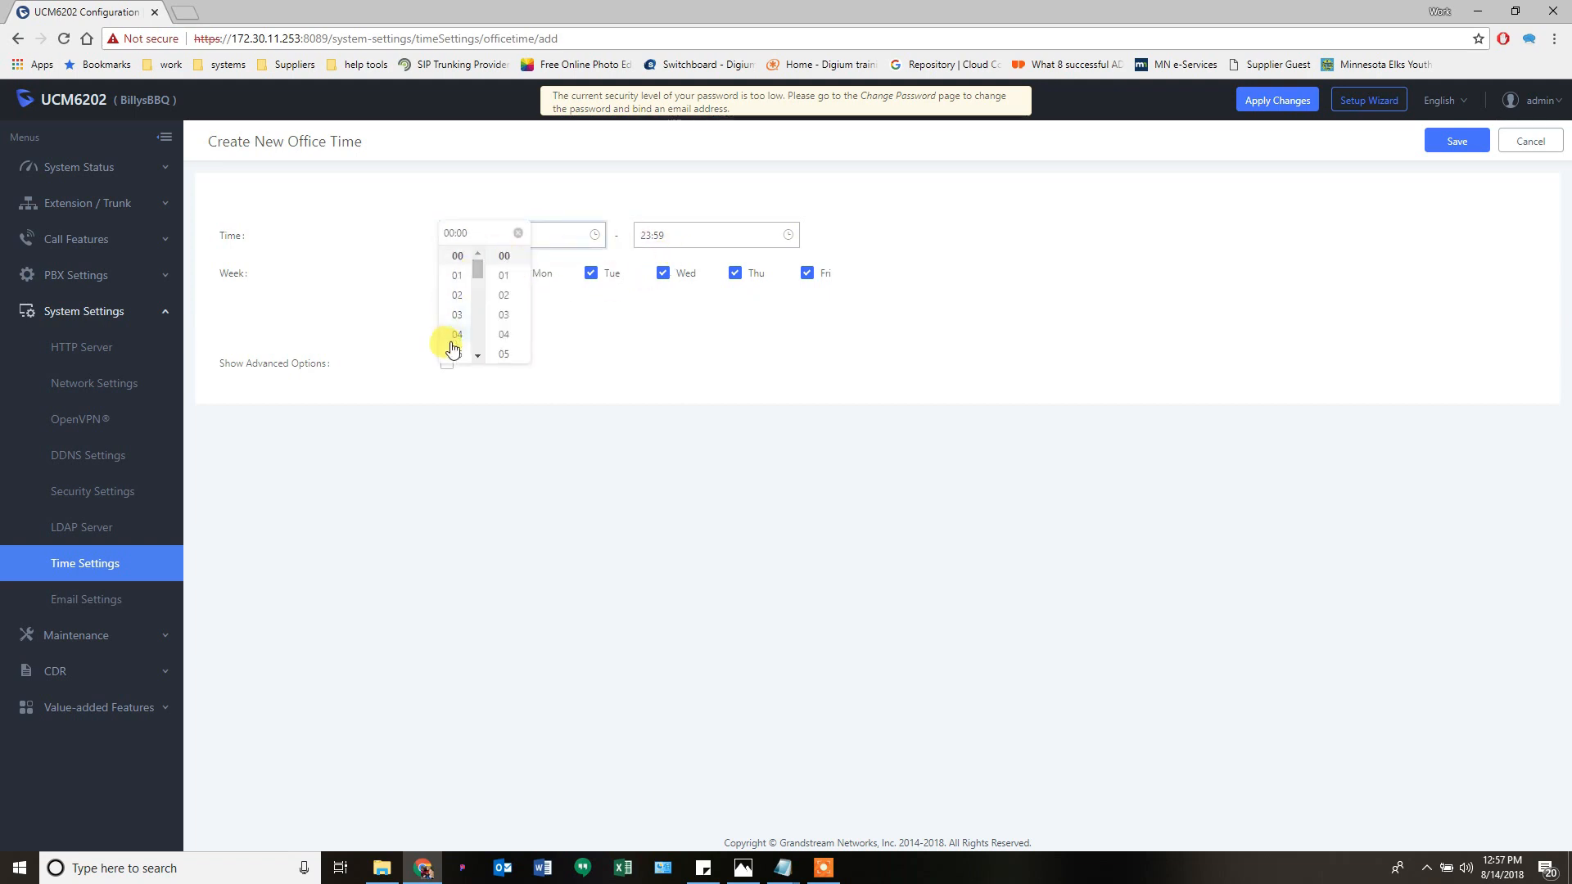
scroll(465, 294, down, 2)
click(458, 254)
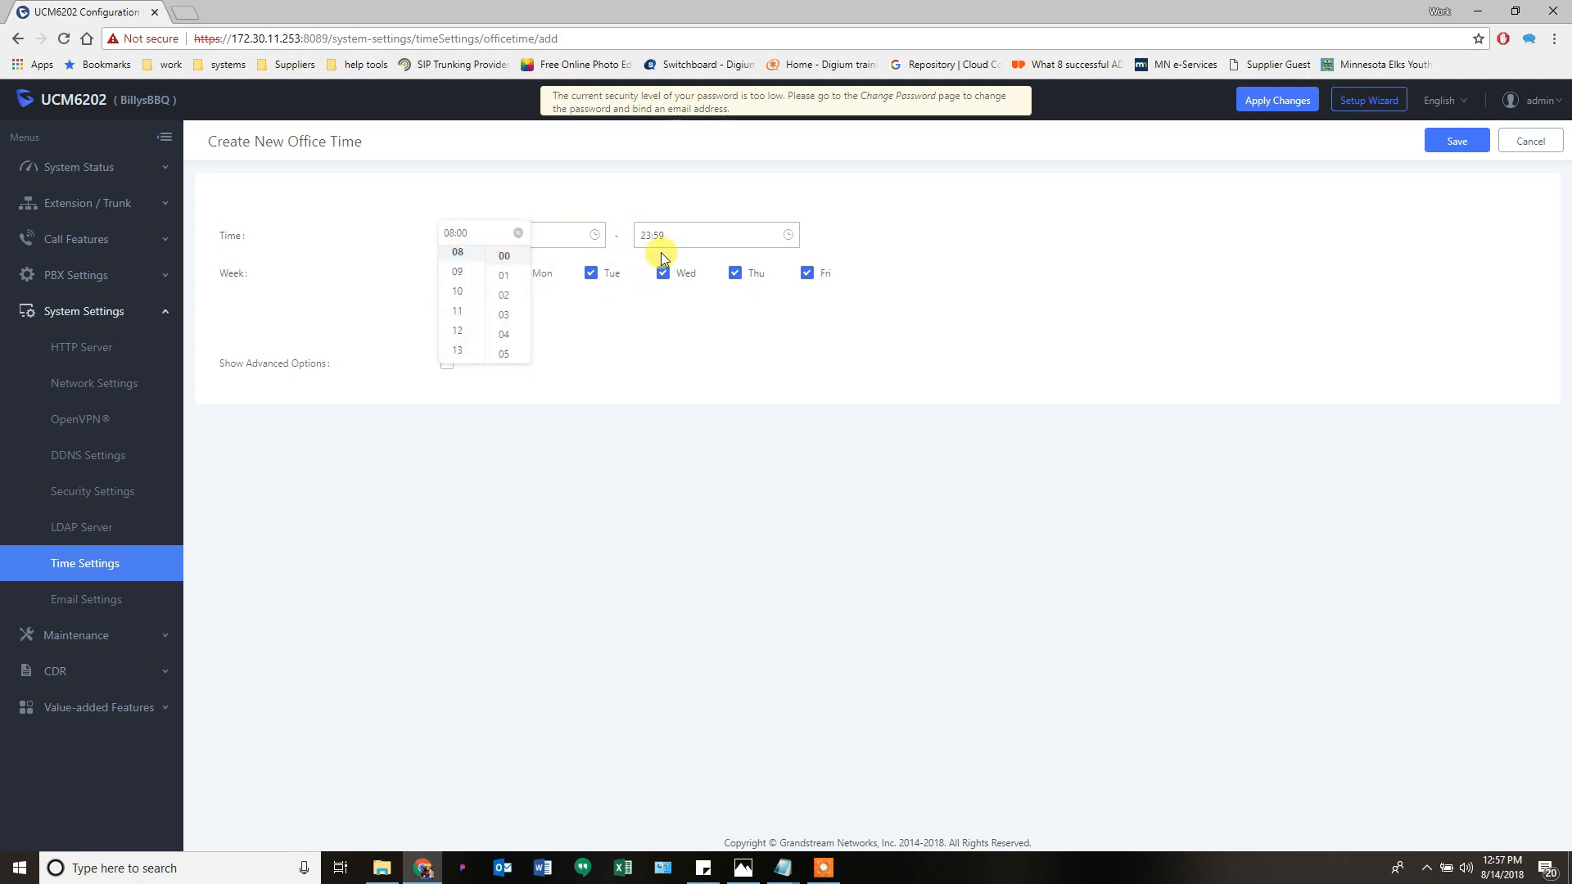
click(665, 238)
scroll(647, 286, up, 5)
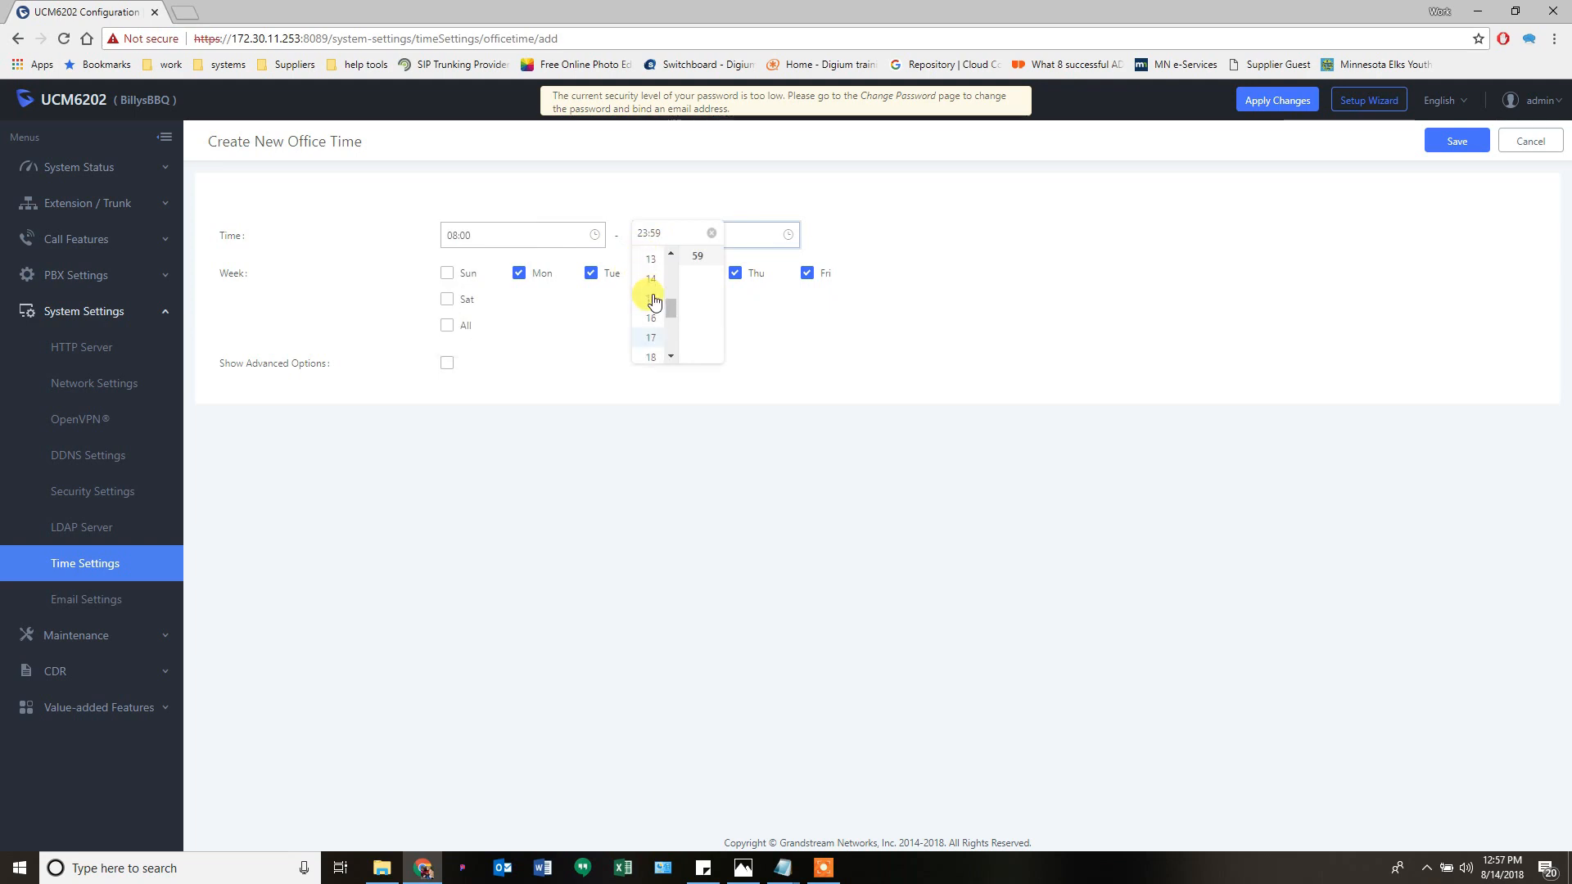
scroll(653, 278, down, 3)
scroll(651, 308, up, 2)
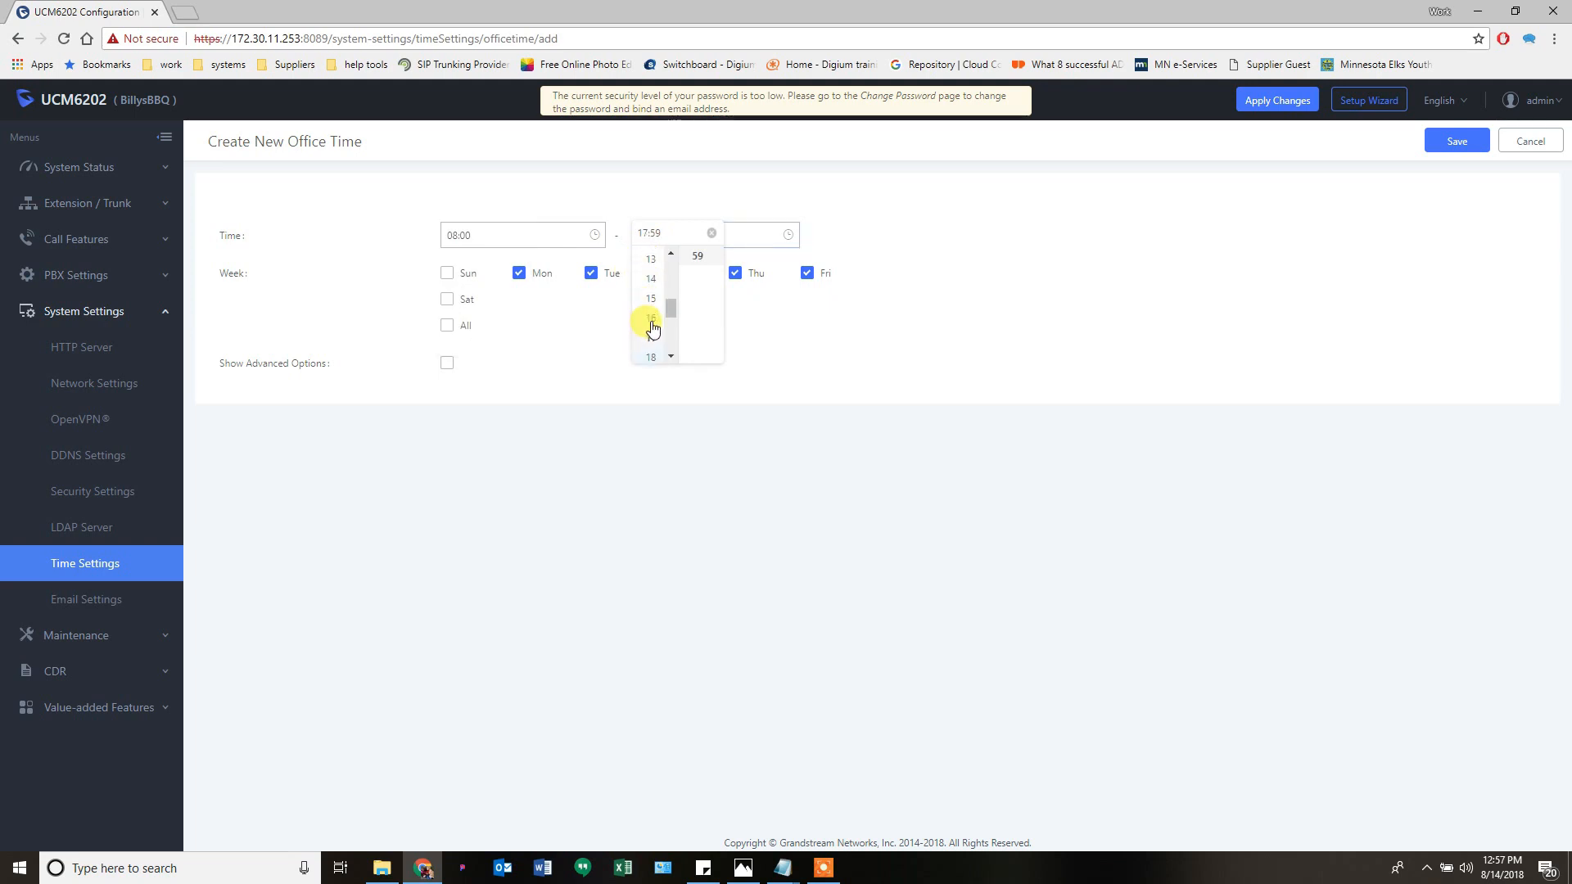
click(653, 319)
click(846, 361)
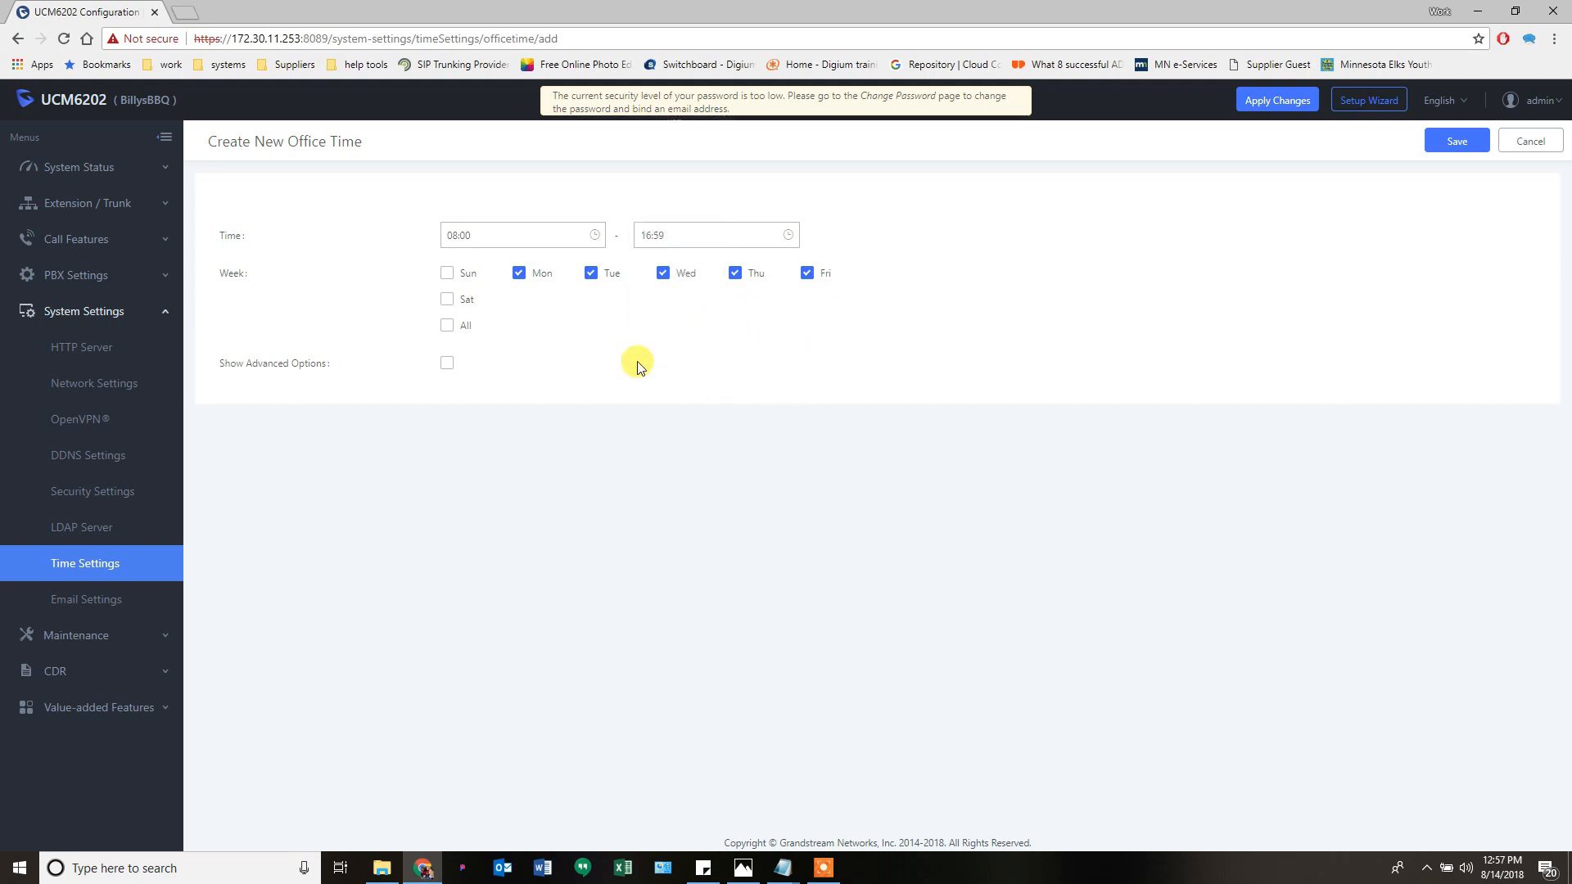
- Save the weekday 08:00–16:59 office time, then delete that entry again
click(1458, 142)
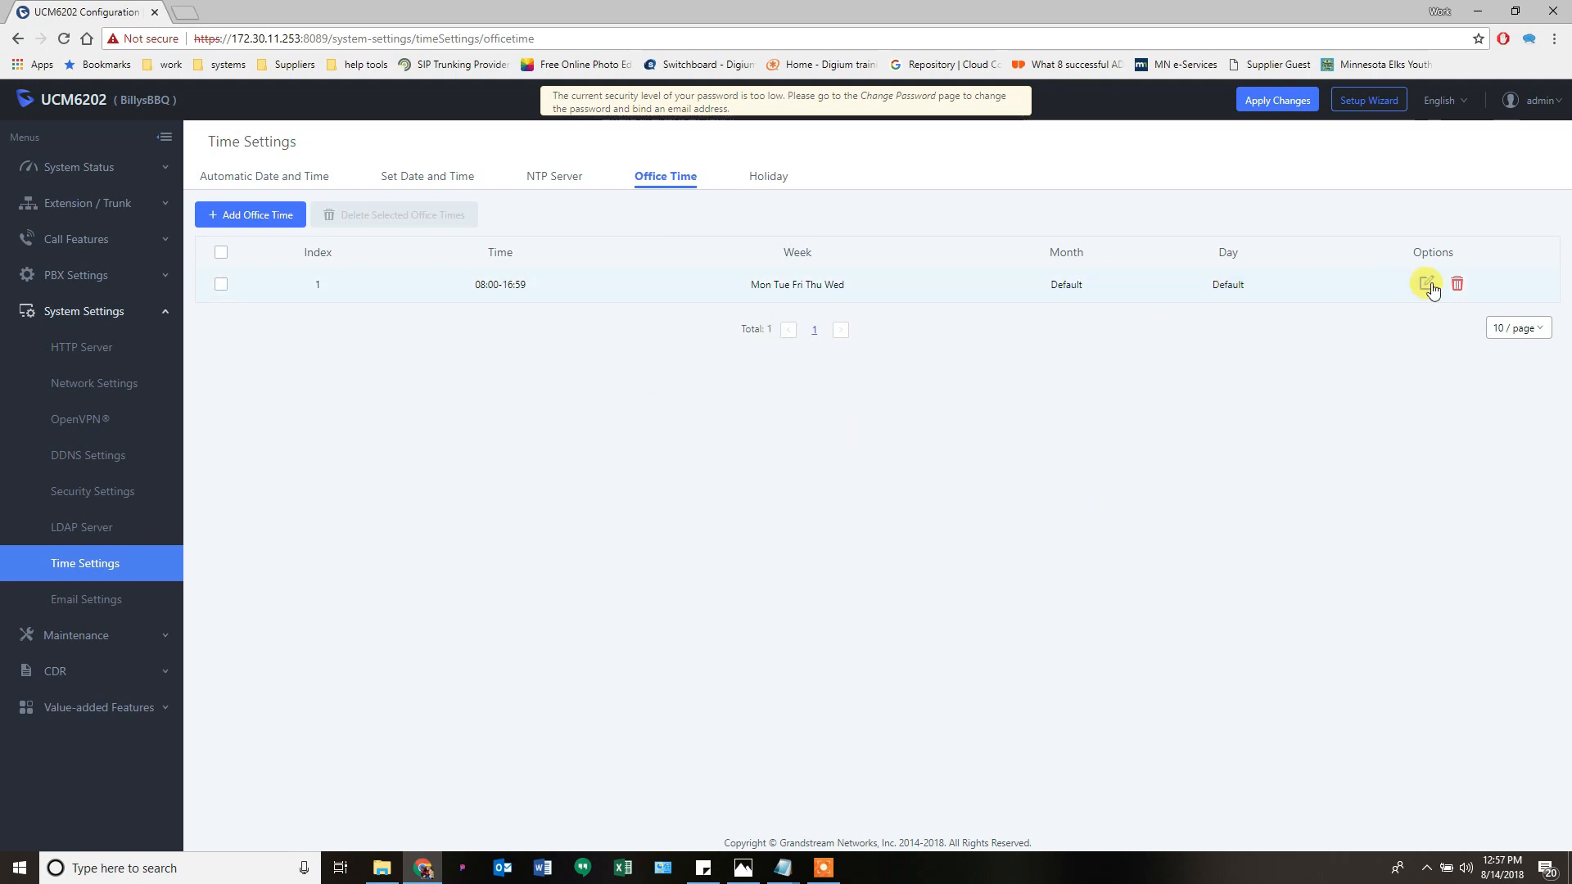
click(1457, 284)
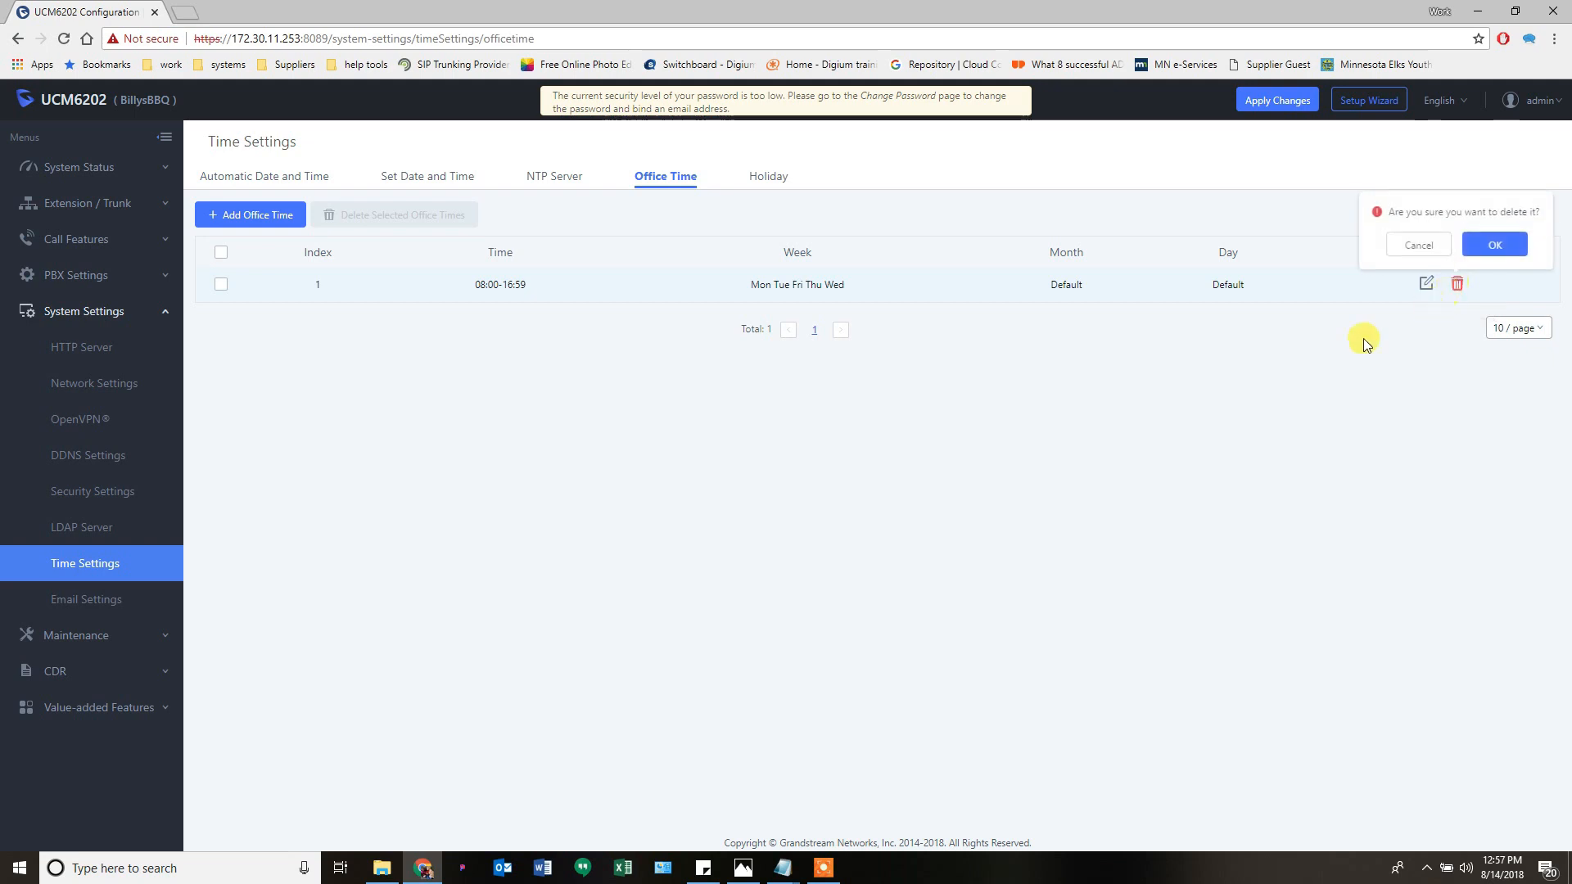
click(1495, 246)
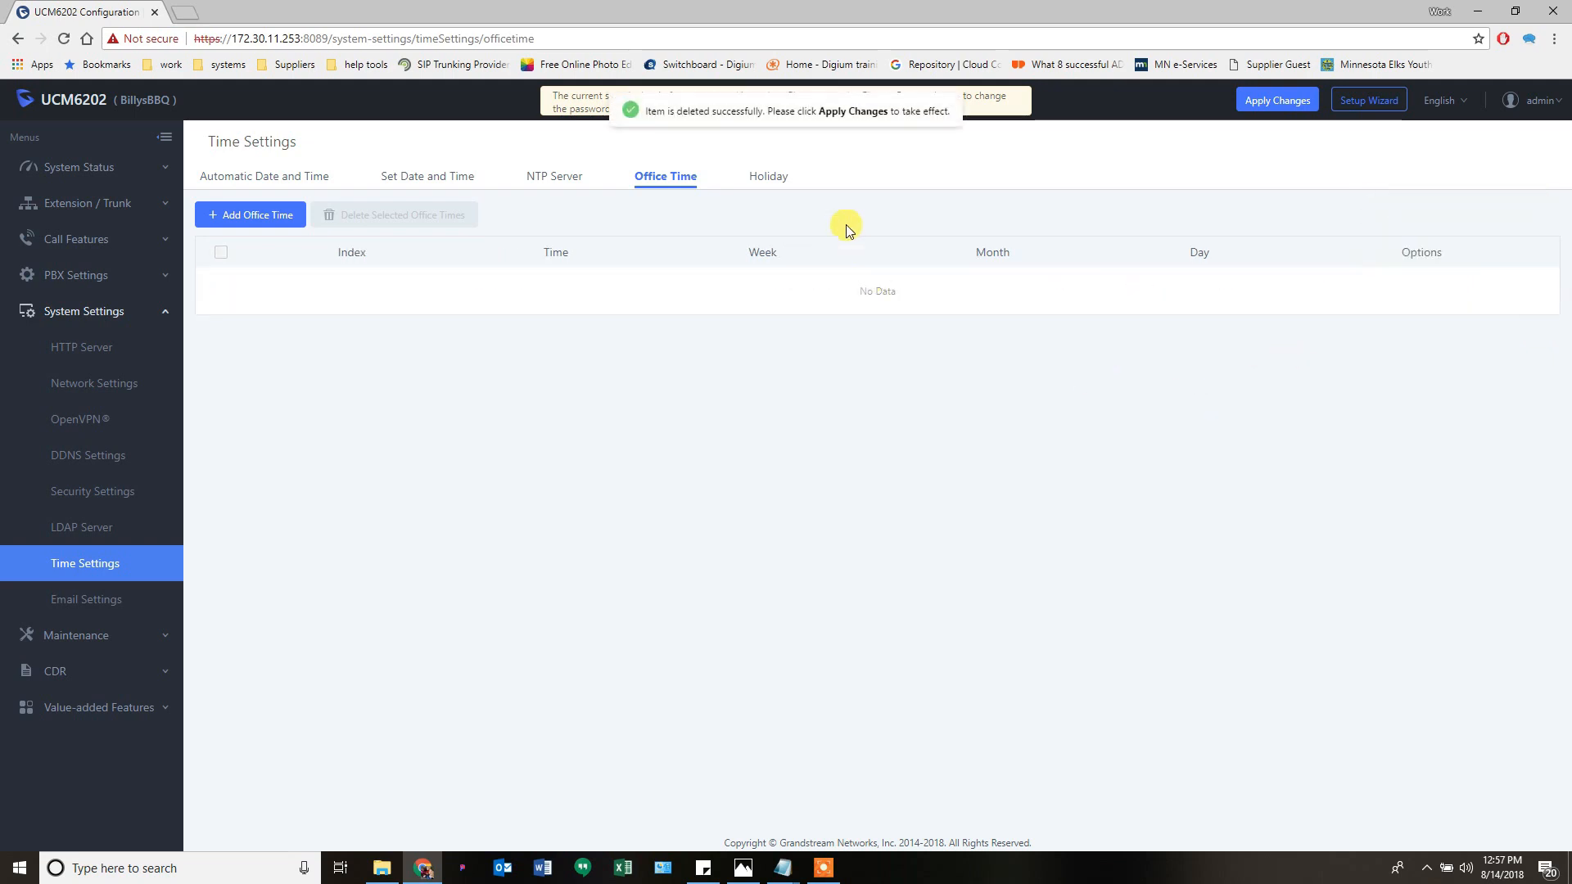
- Add a new holiday on the Holiday tab named Christmas
click(766, 178)
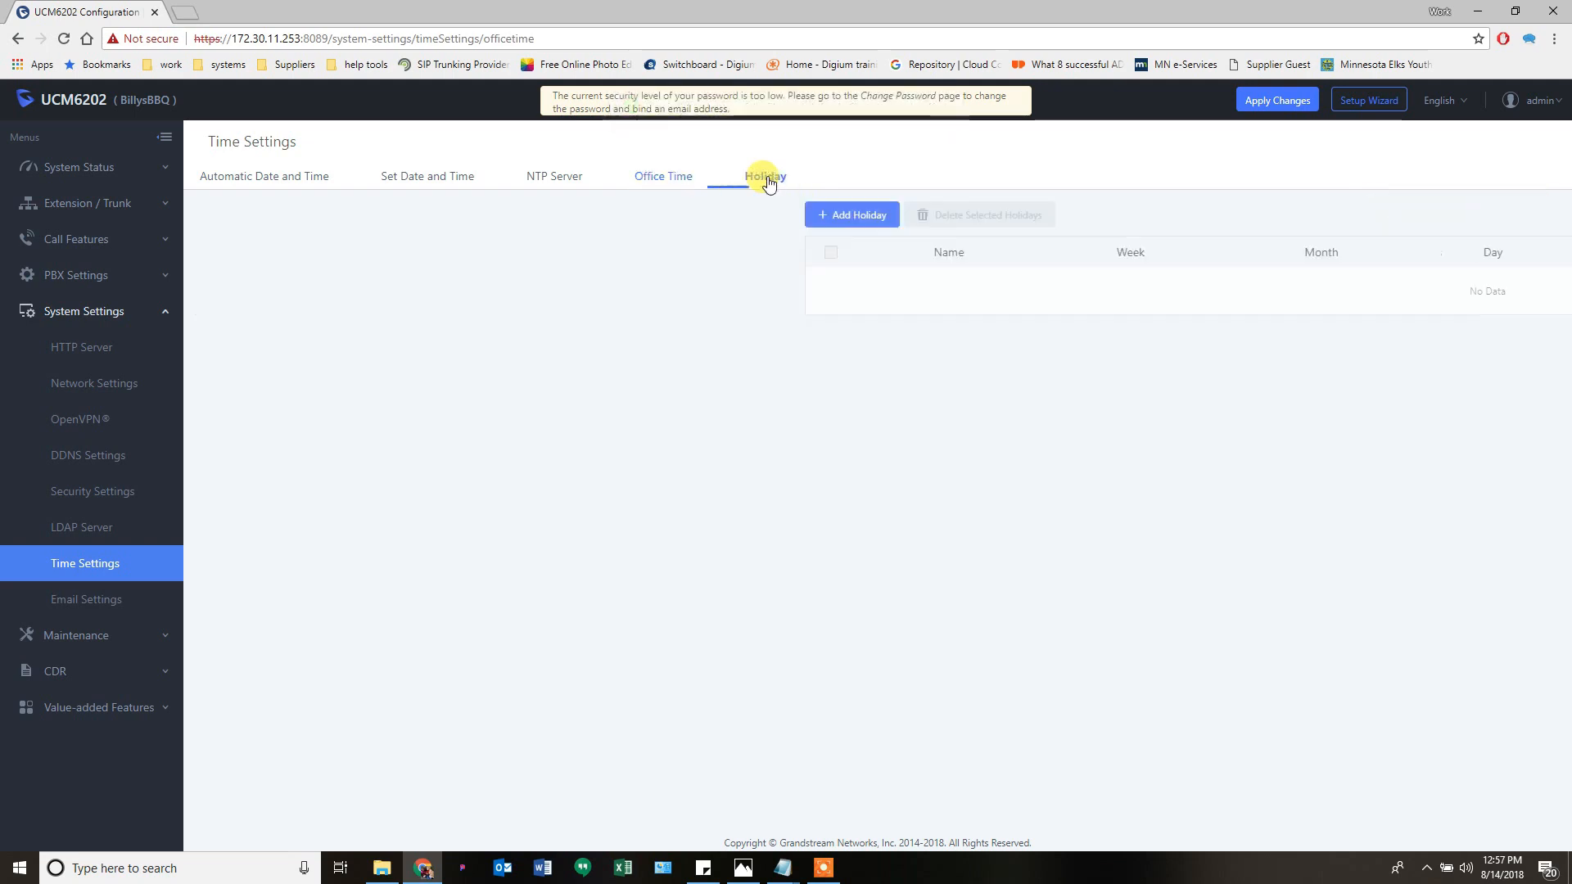
click(247, 220)
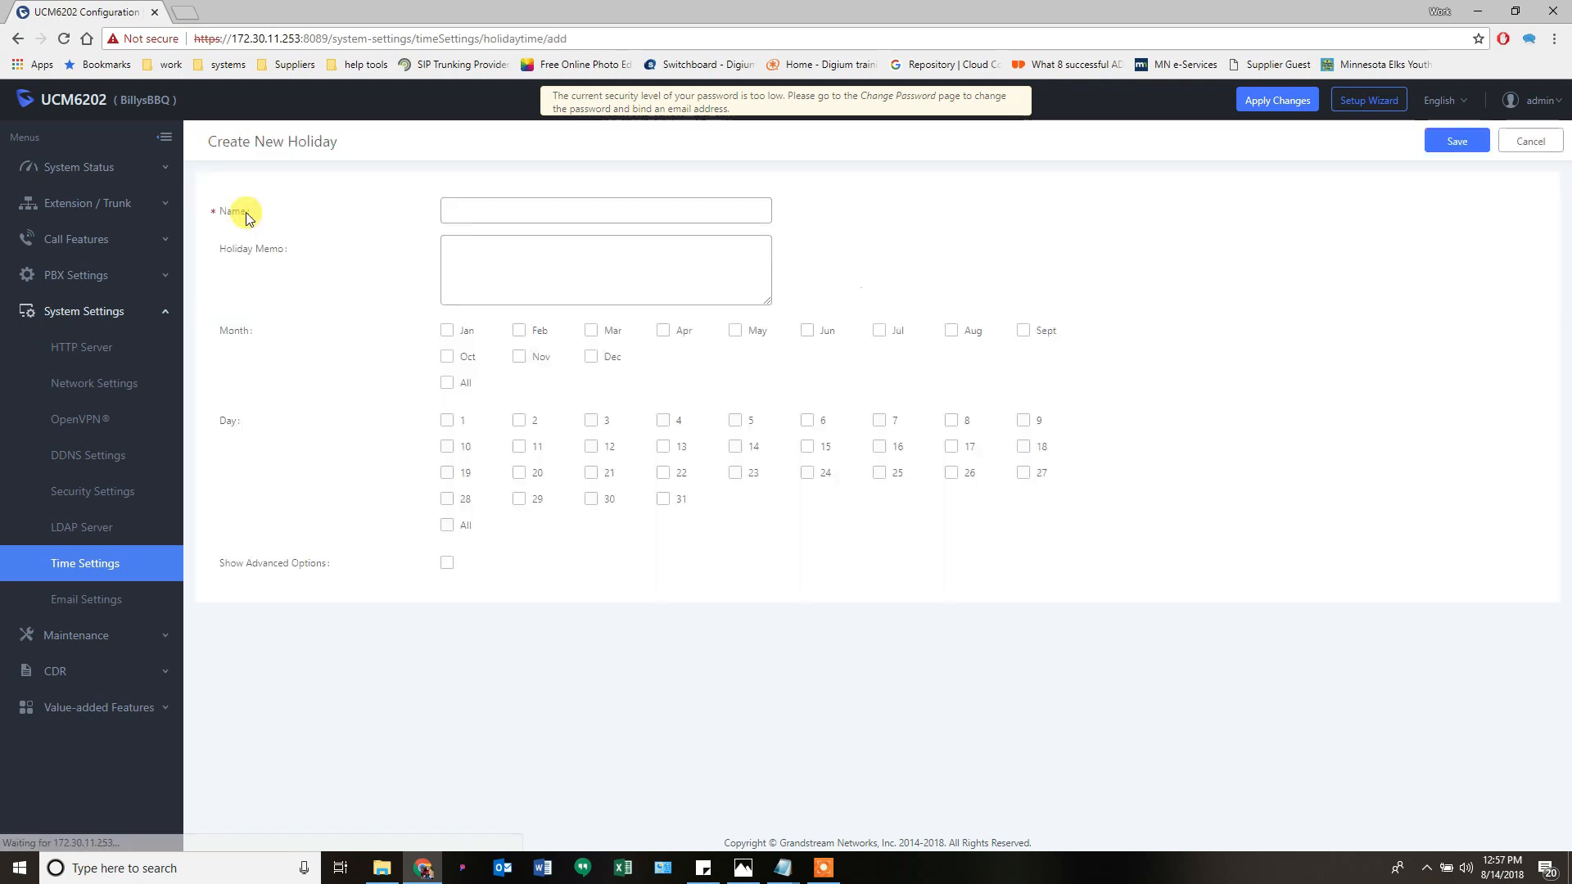
click(495, 208)
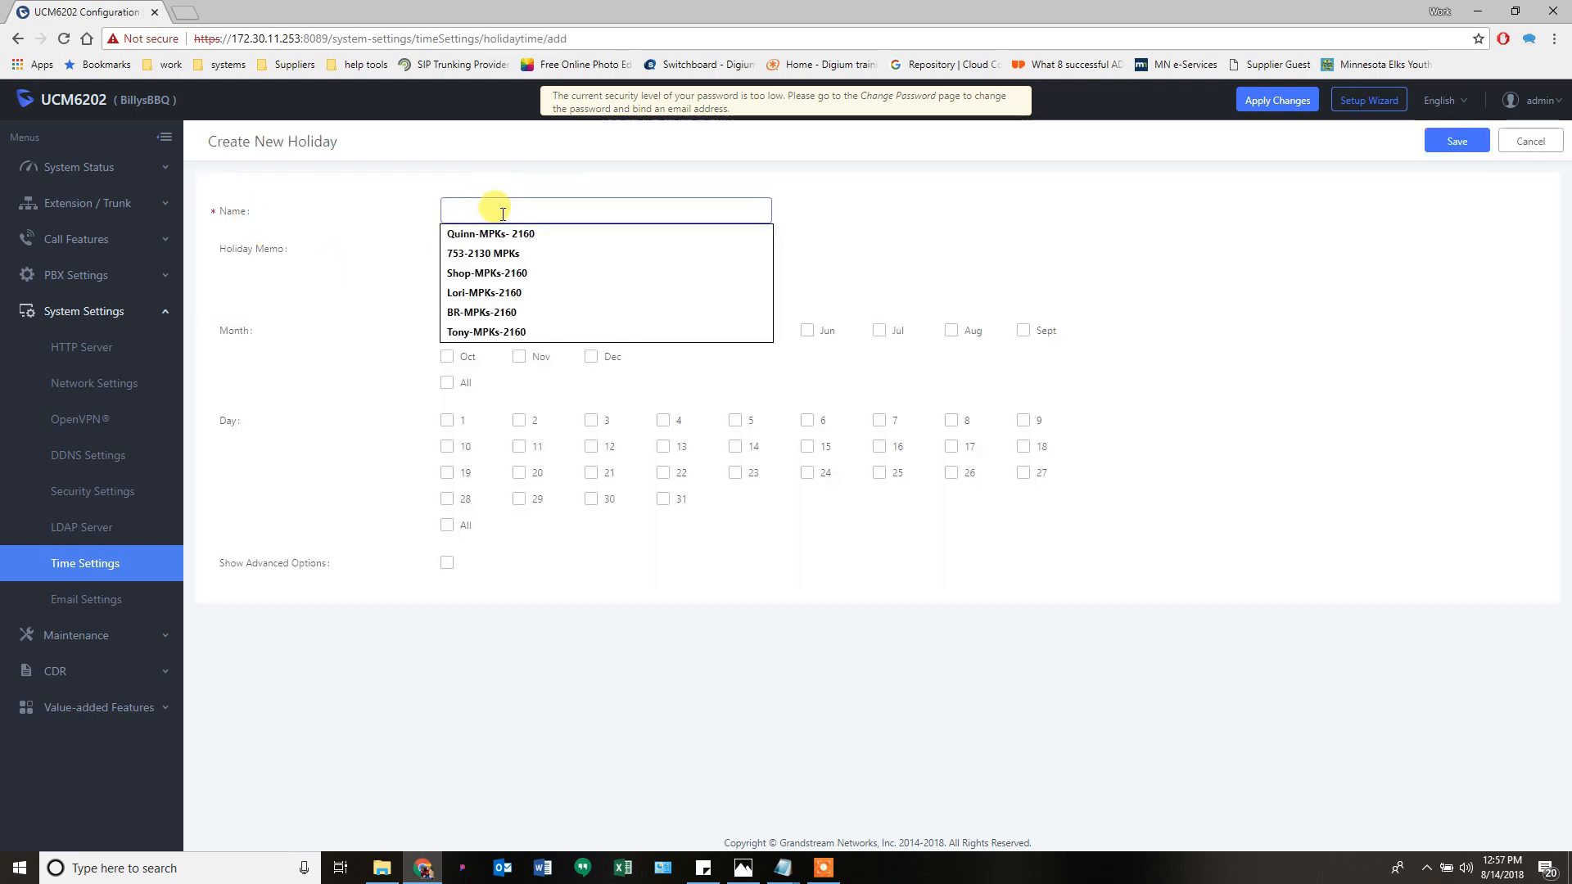
text(Cr)
key(BackSpace)
key(BackSpace)
key(BackSpace)
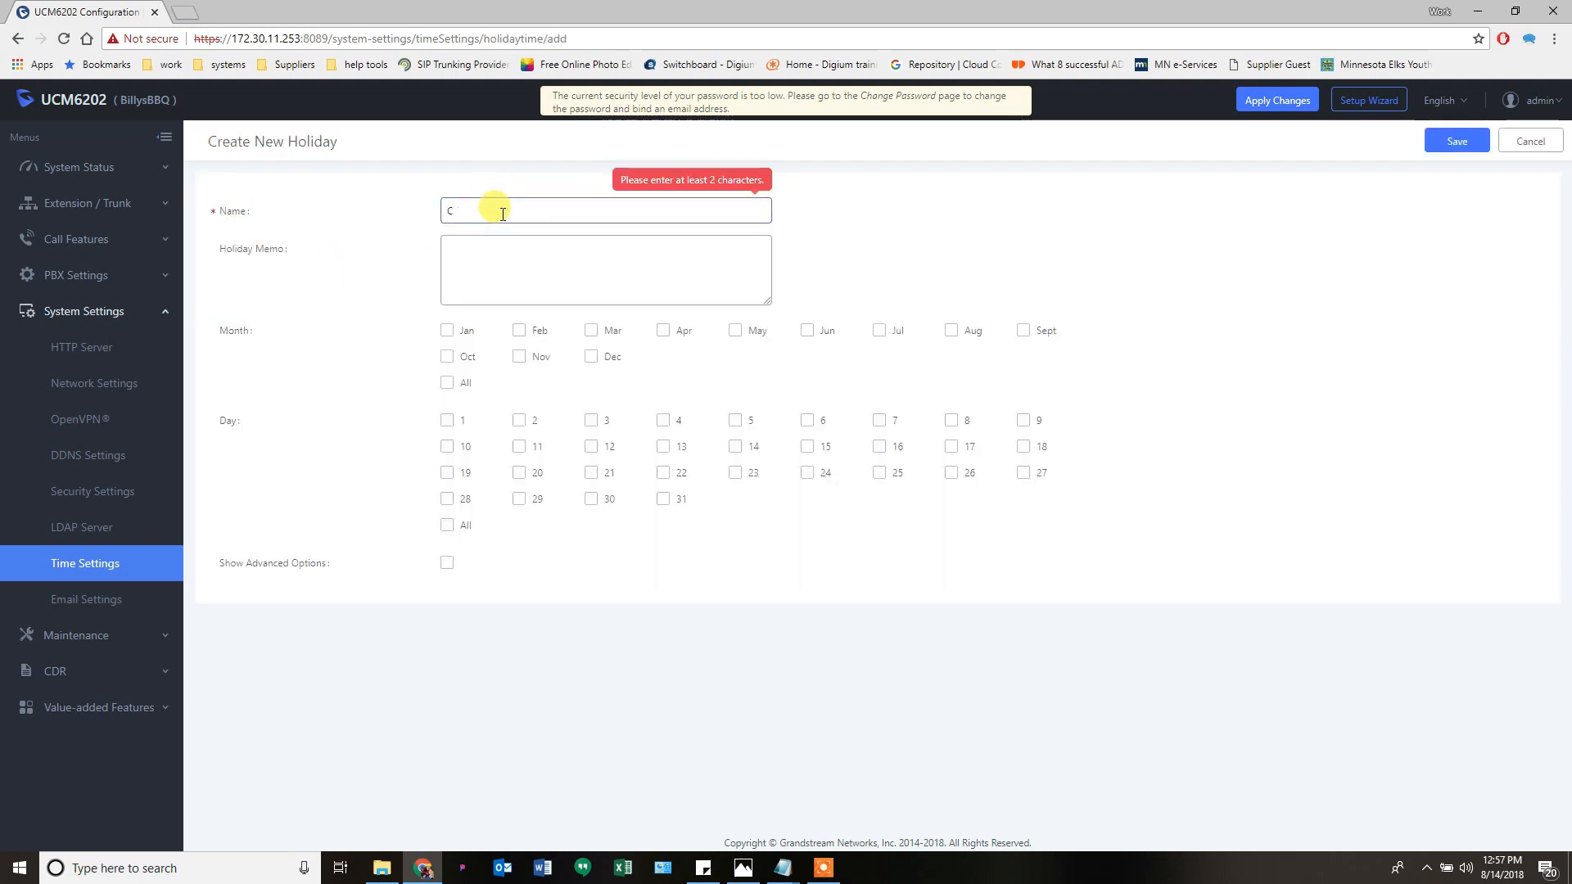
text(hristmas)
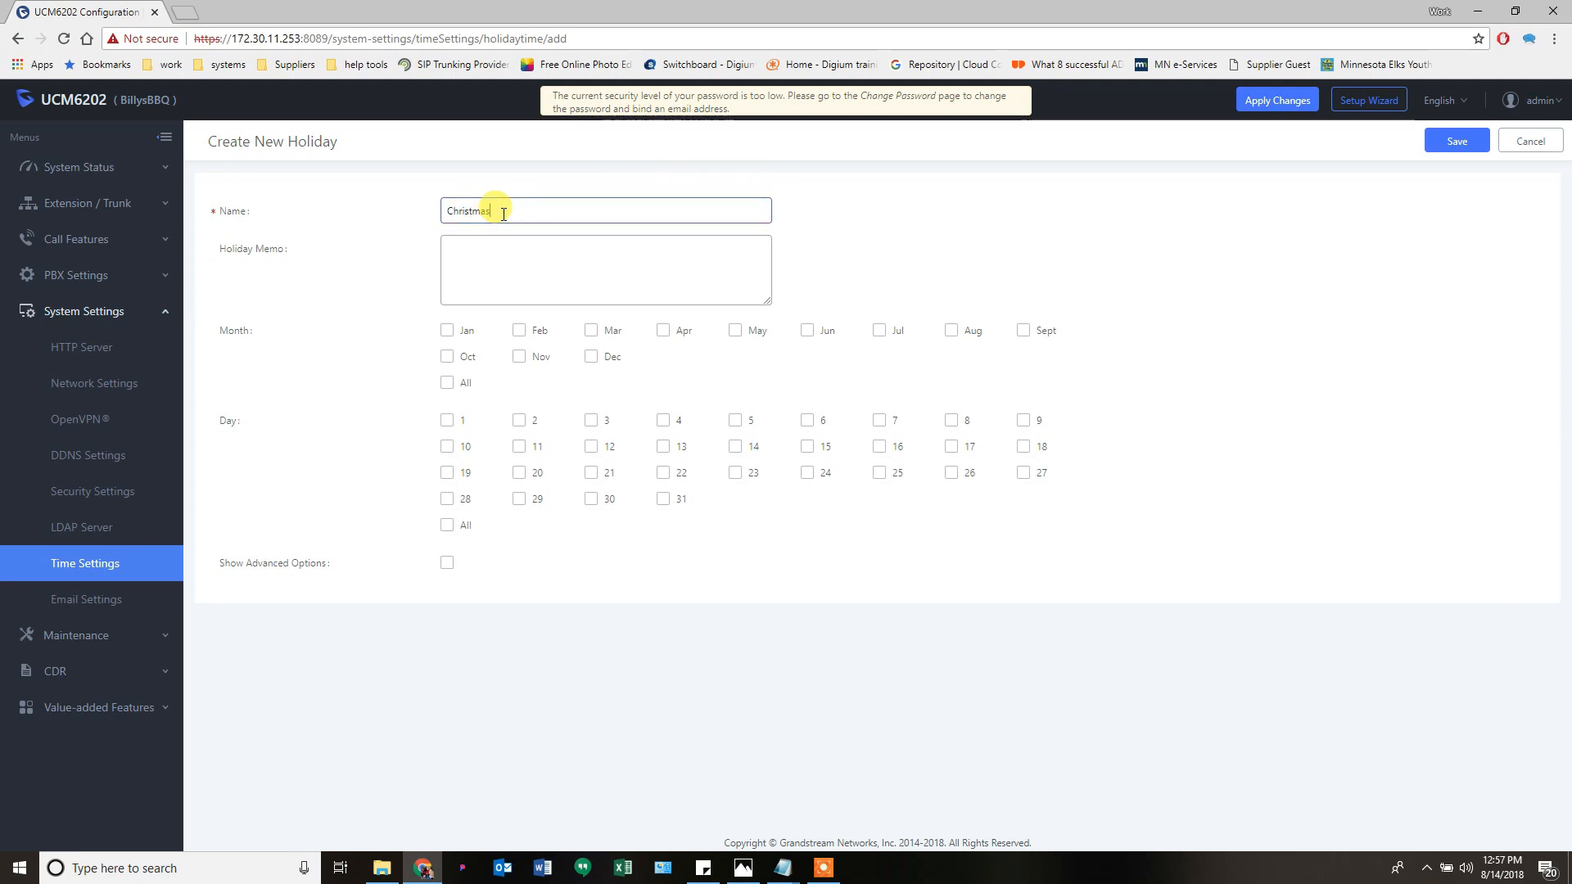
- Set the holiday to December 25, save it, then delete it again
click(592, 359)
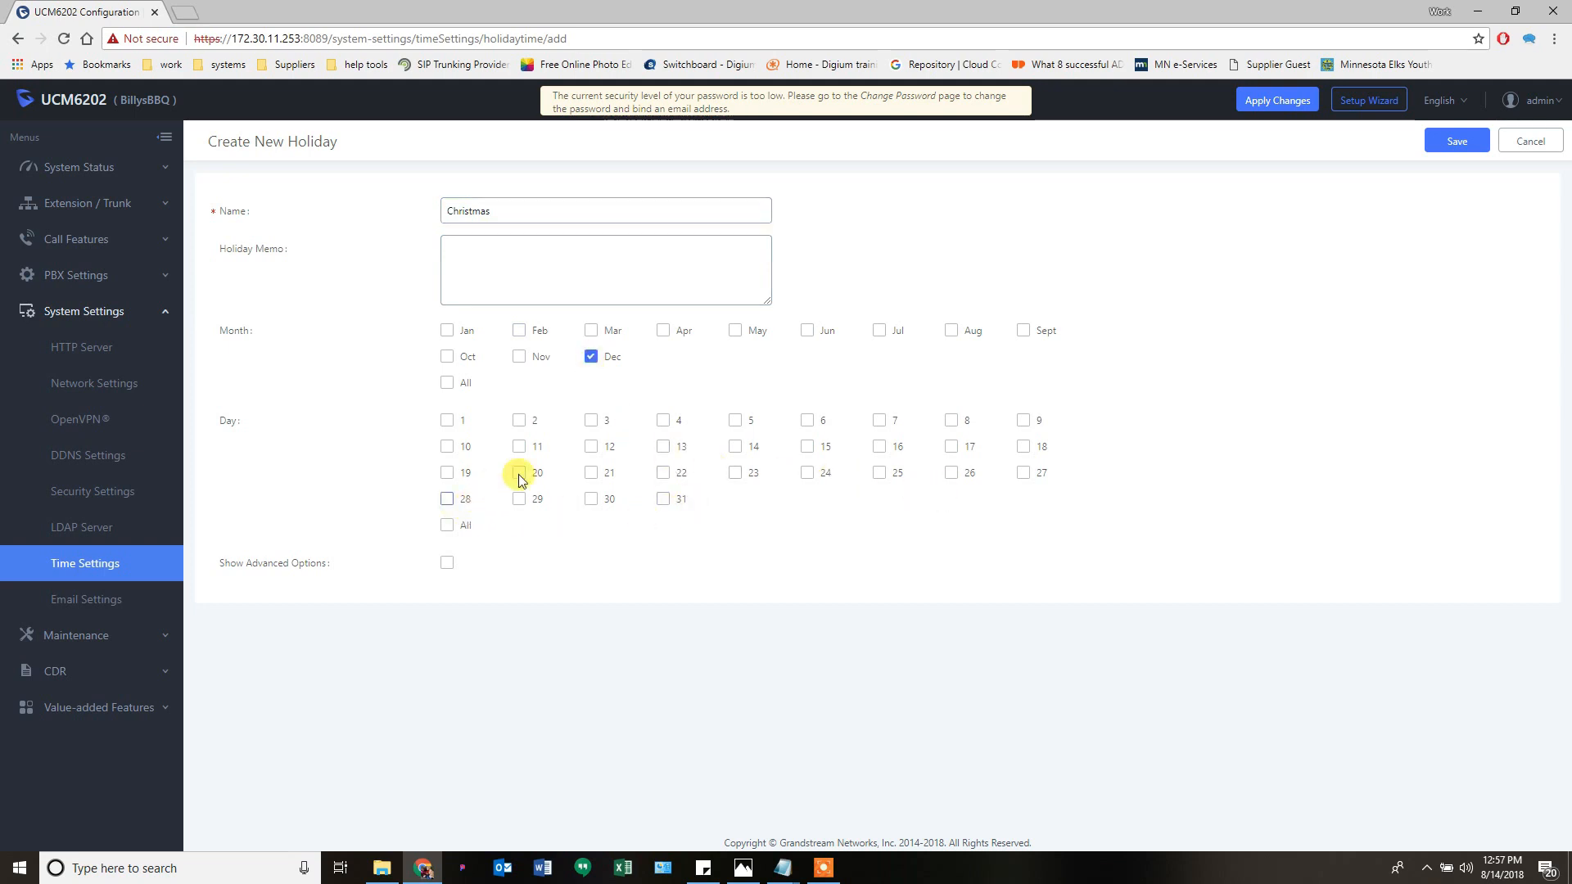
click(883, 480)
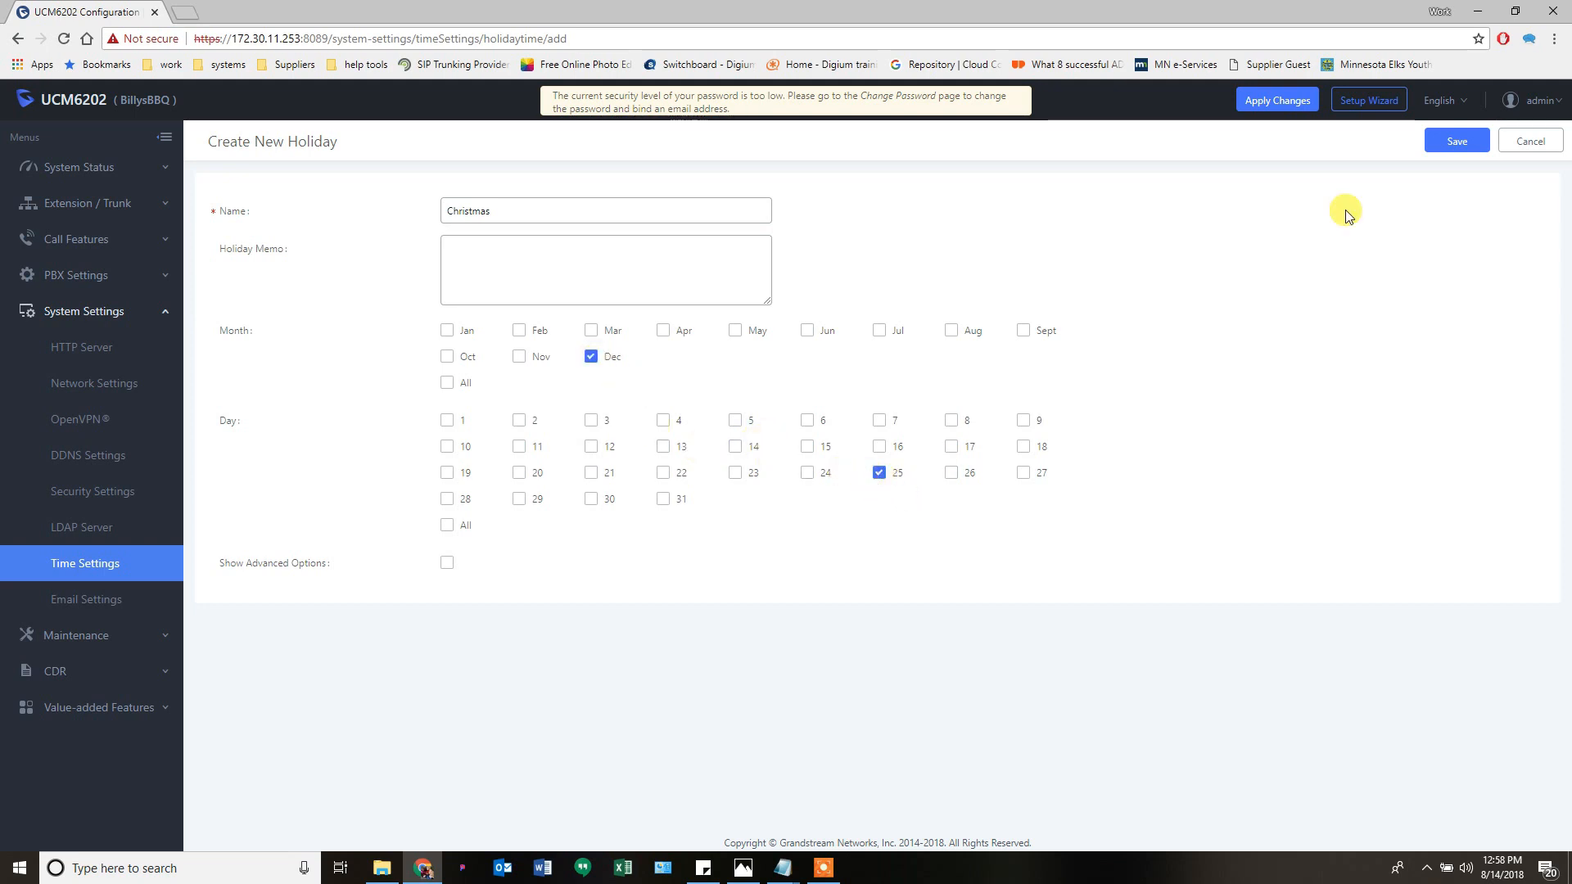
click(1458, 141)
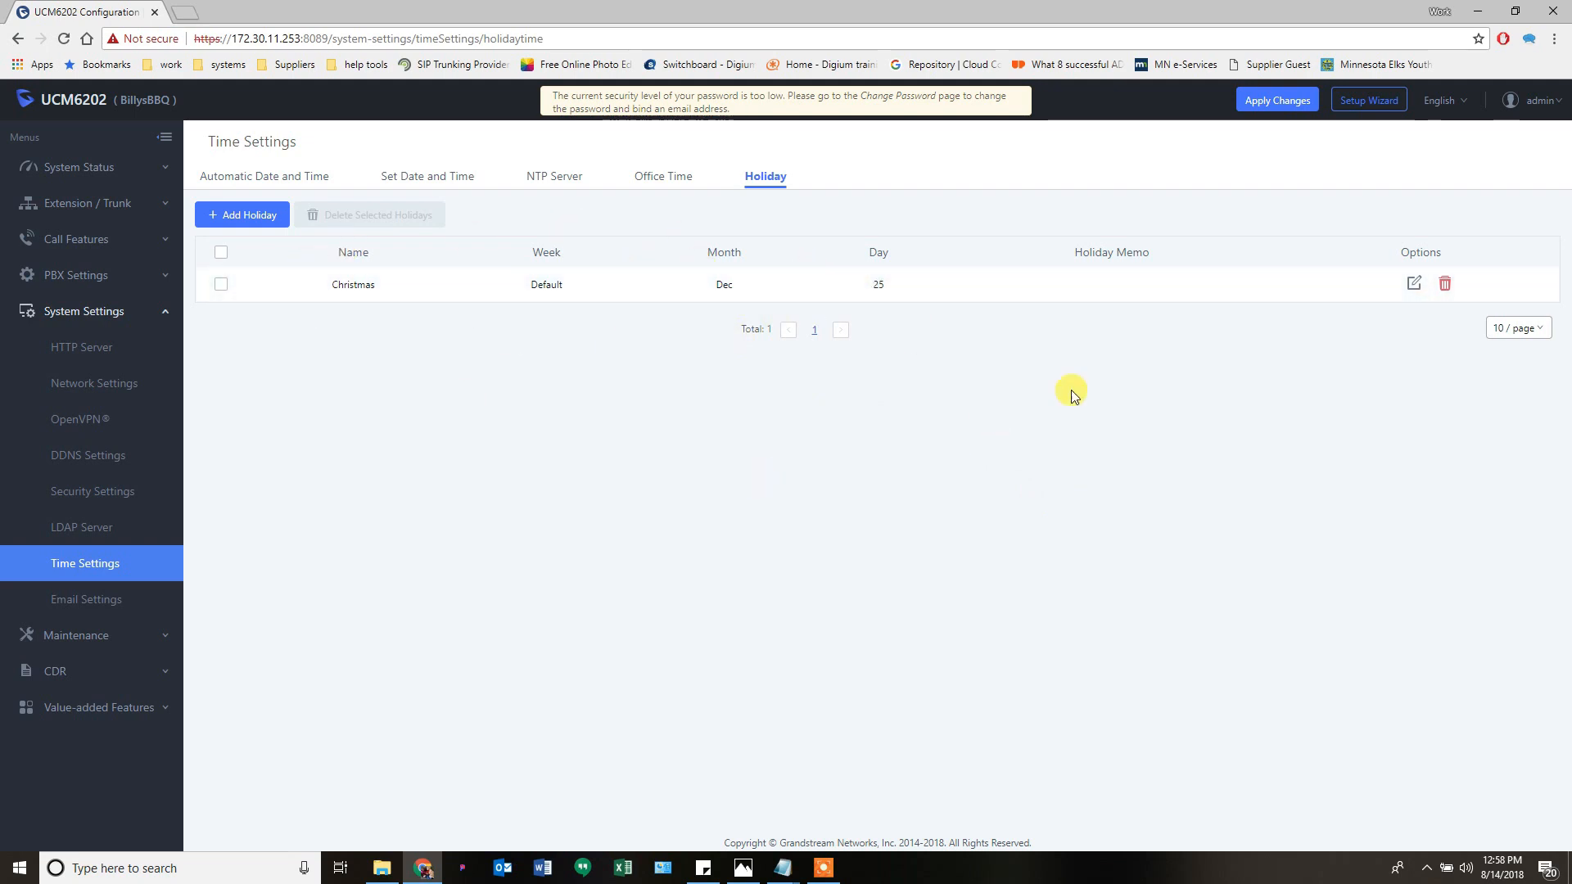
click(1444, 287)
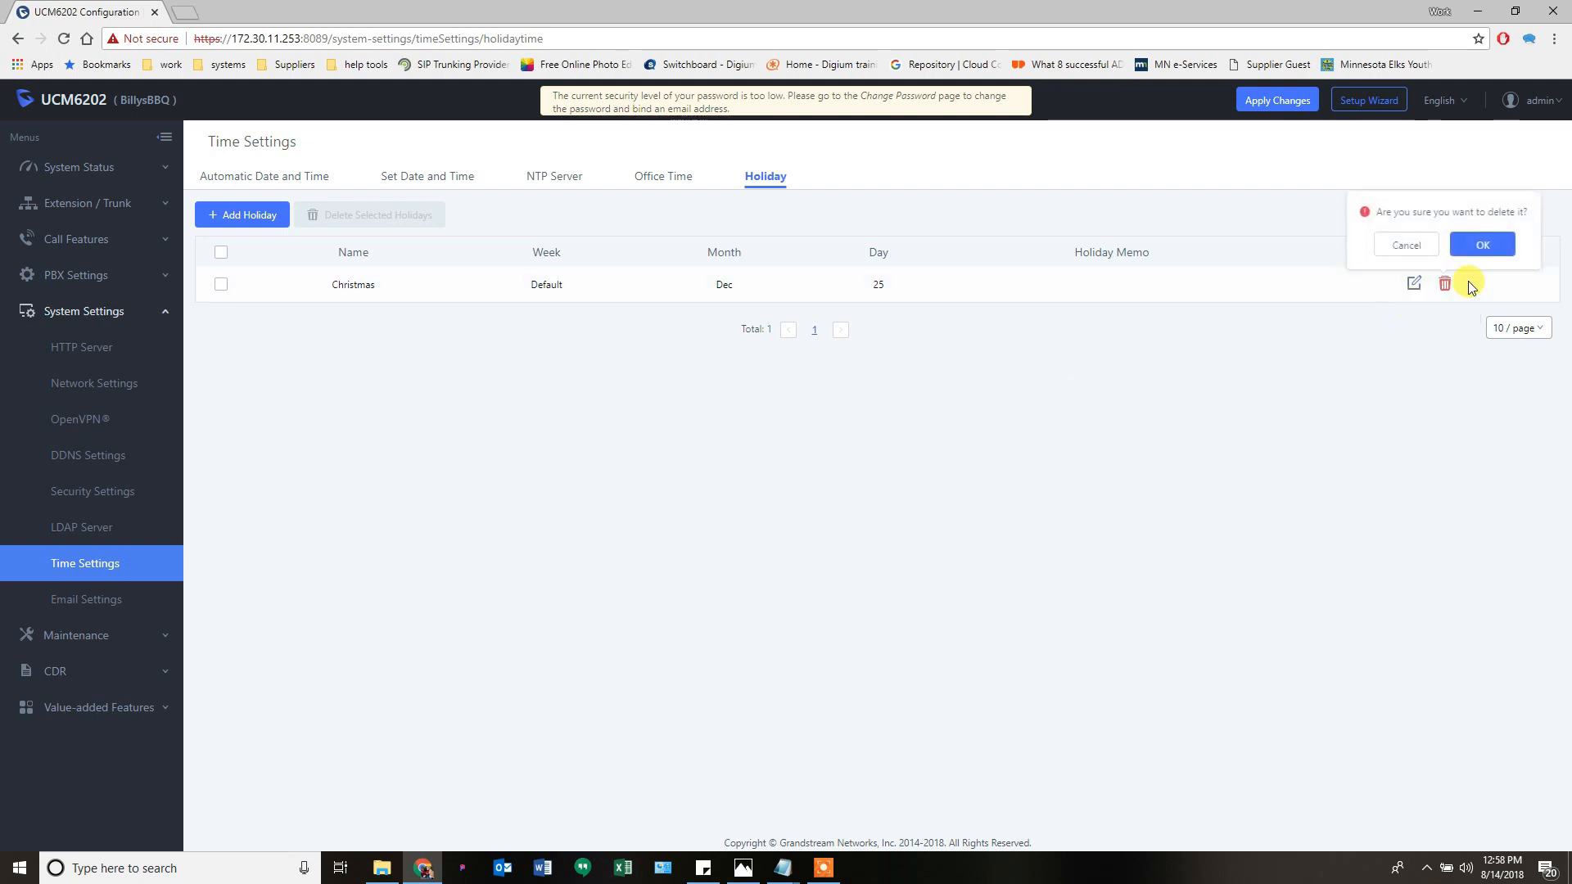
click(1476, 243)
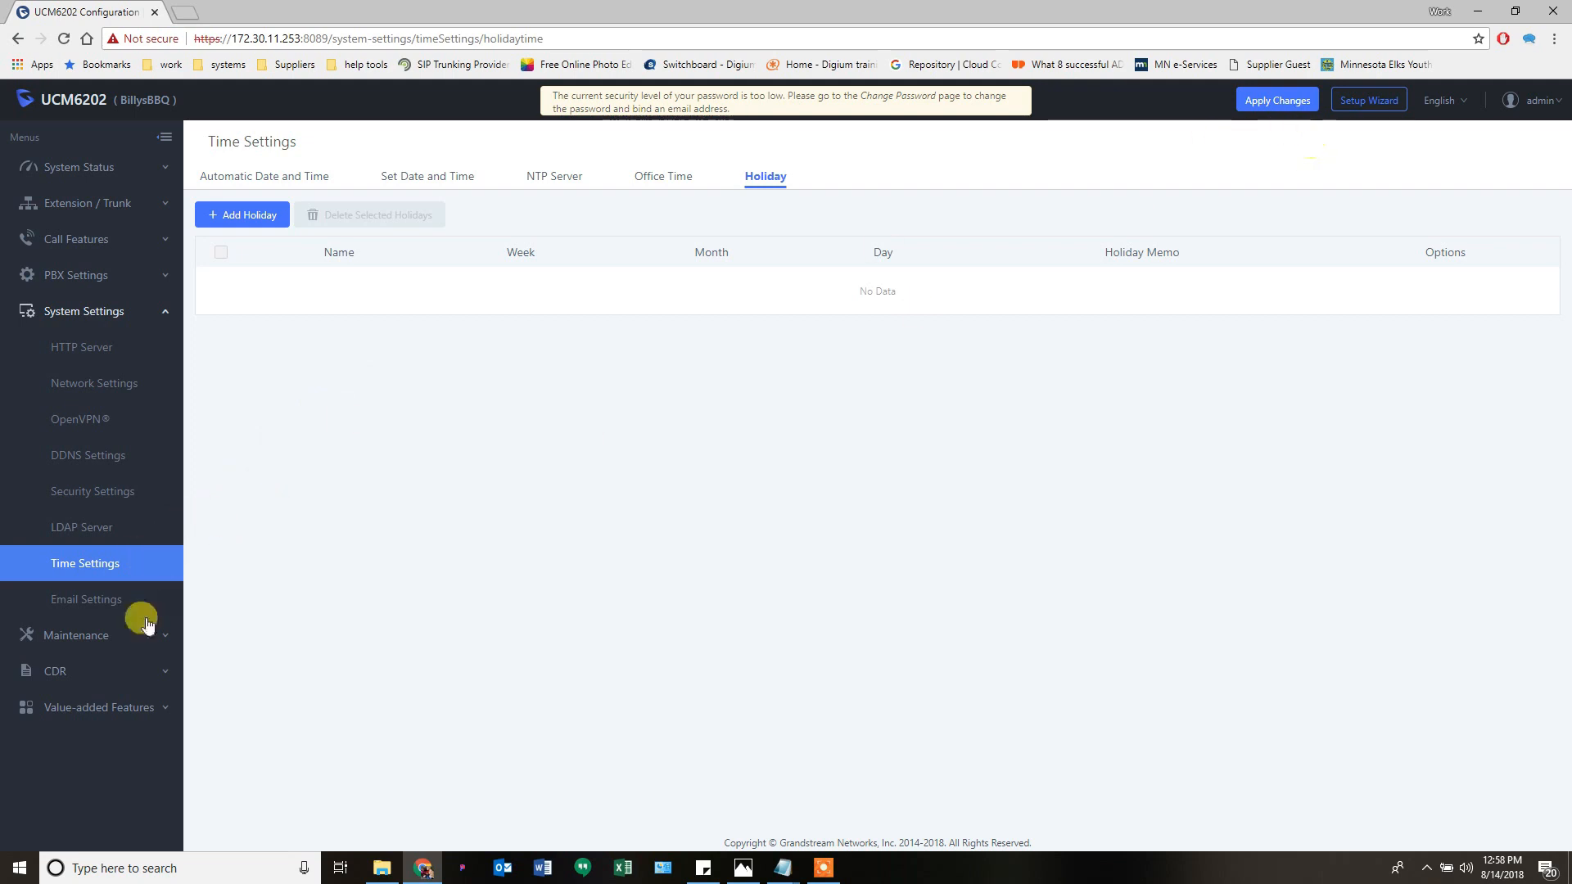
- In Email Settings, switch the email type to Client with SMTP server smtp.gmail.com:465
click(88, 603)
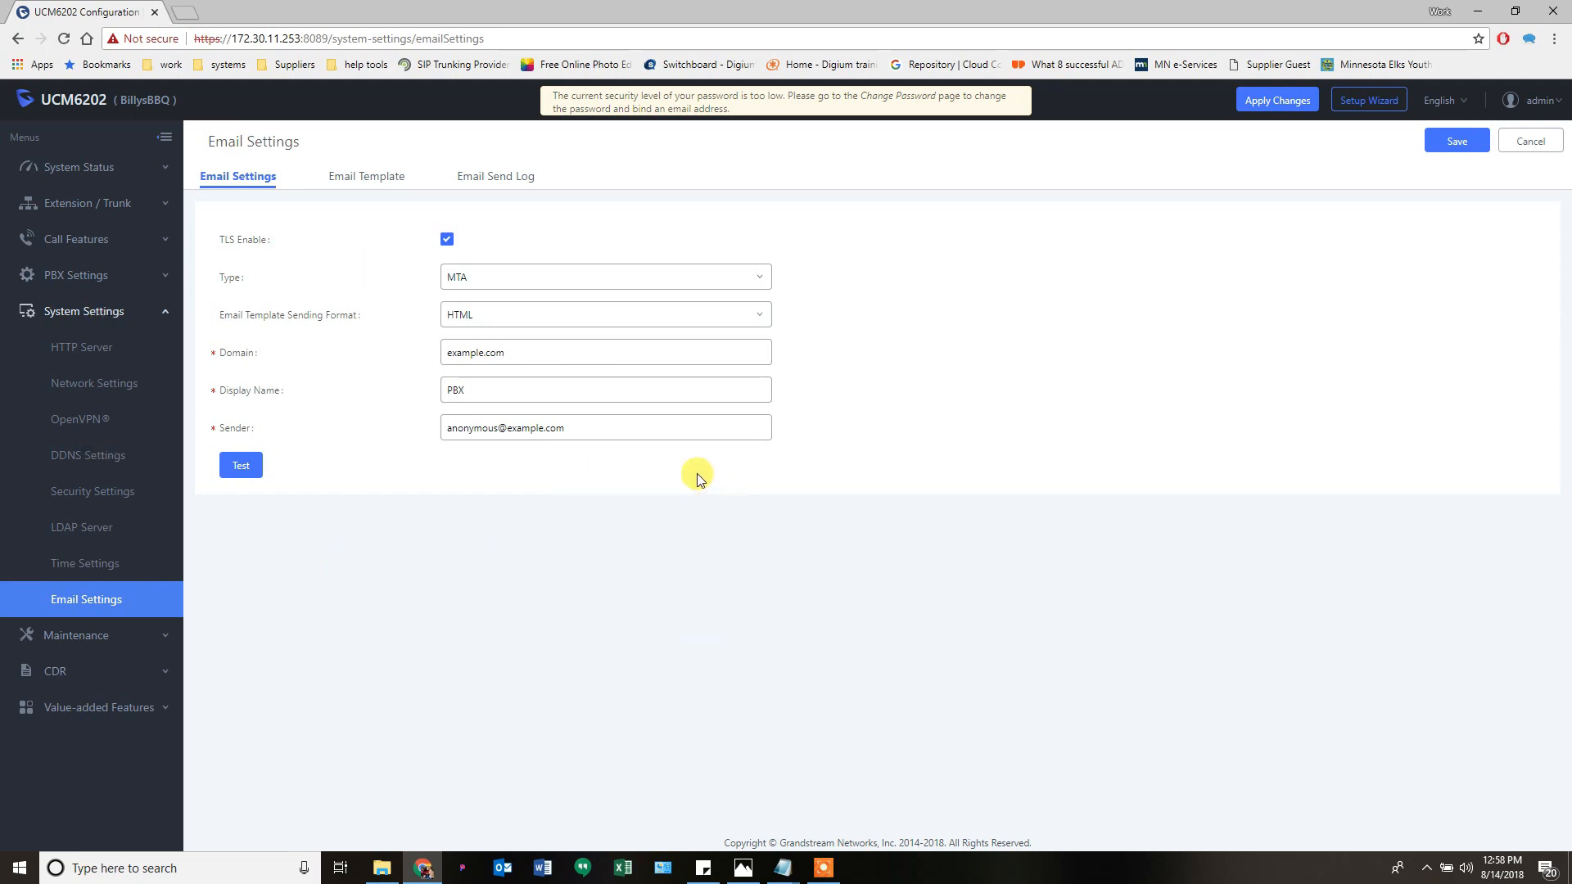
click(558, 284)
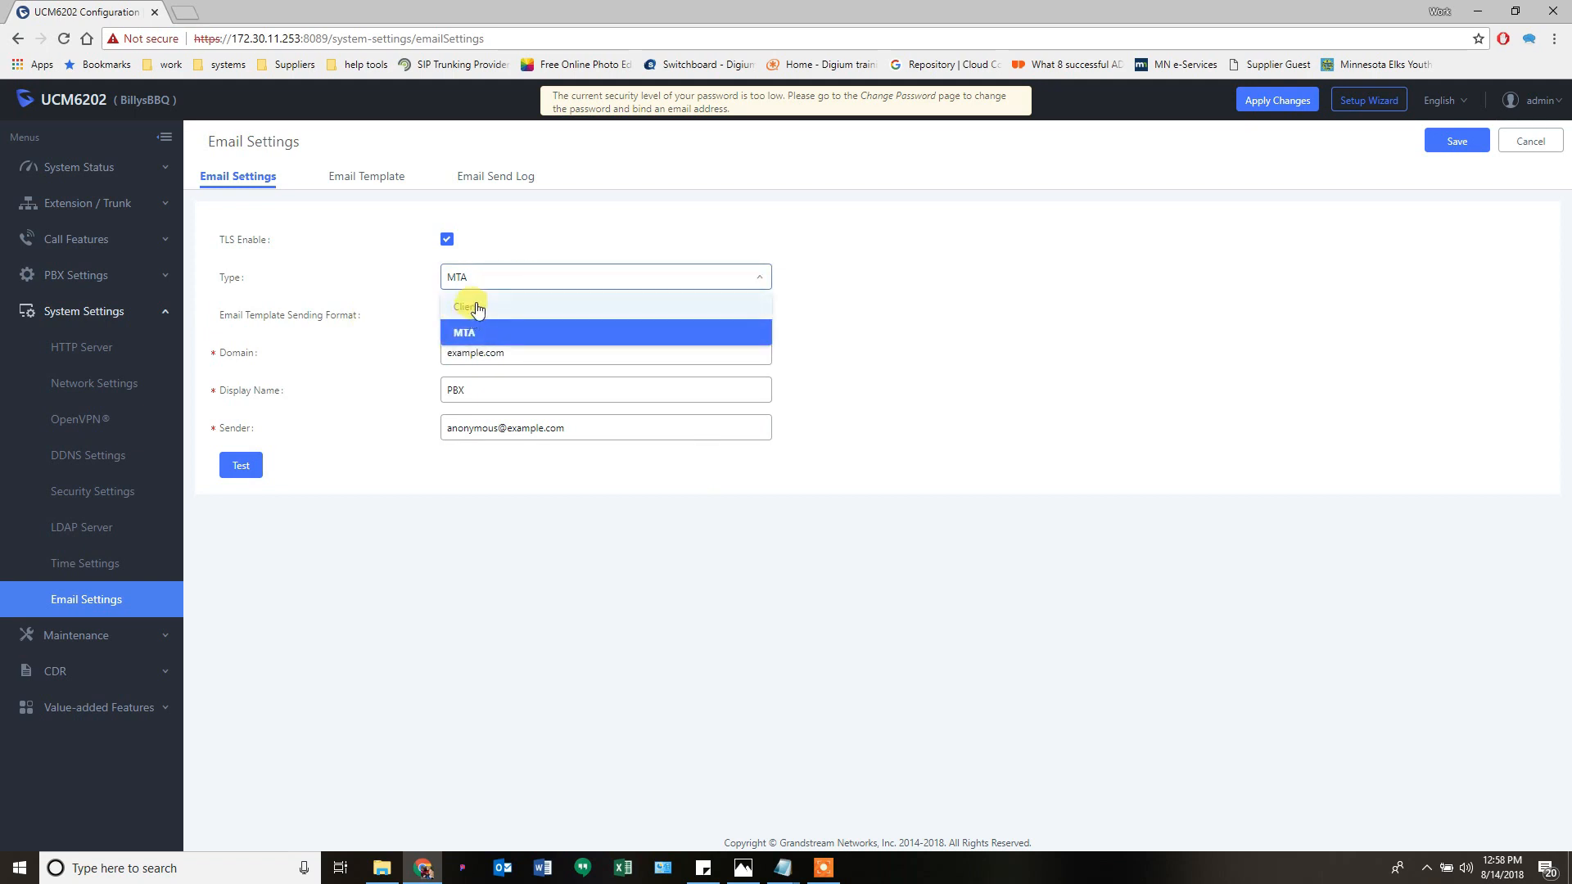
click(477, 307)
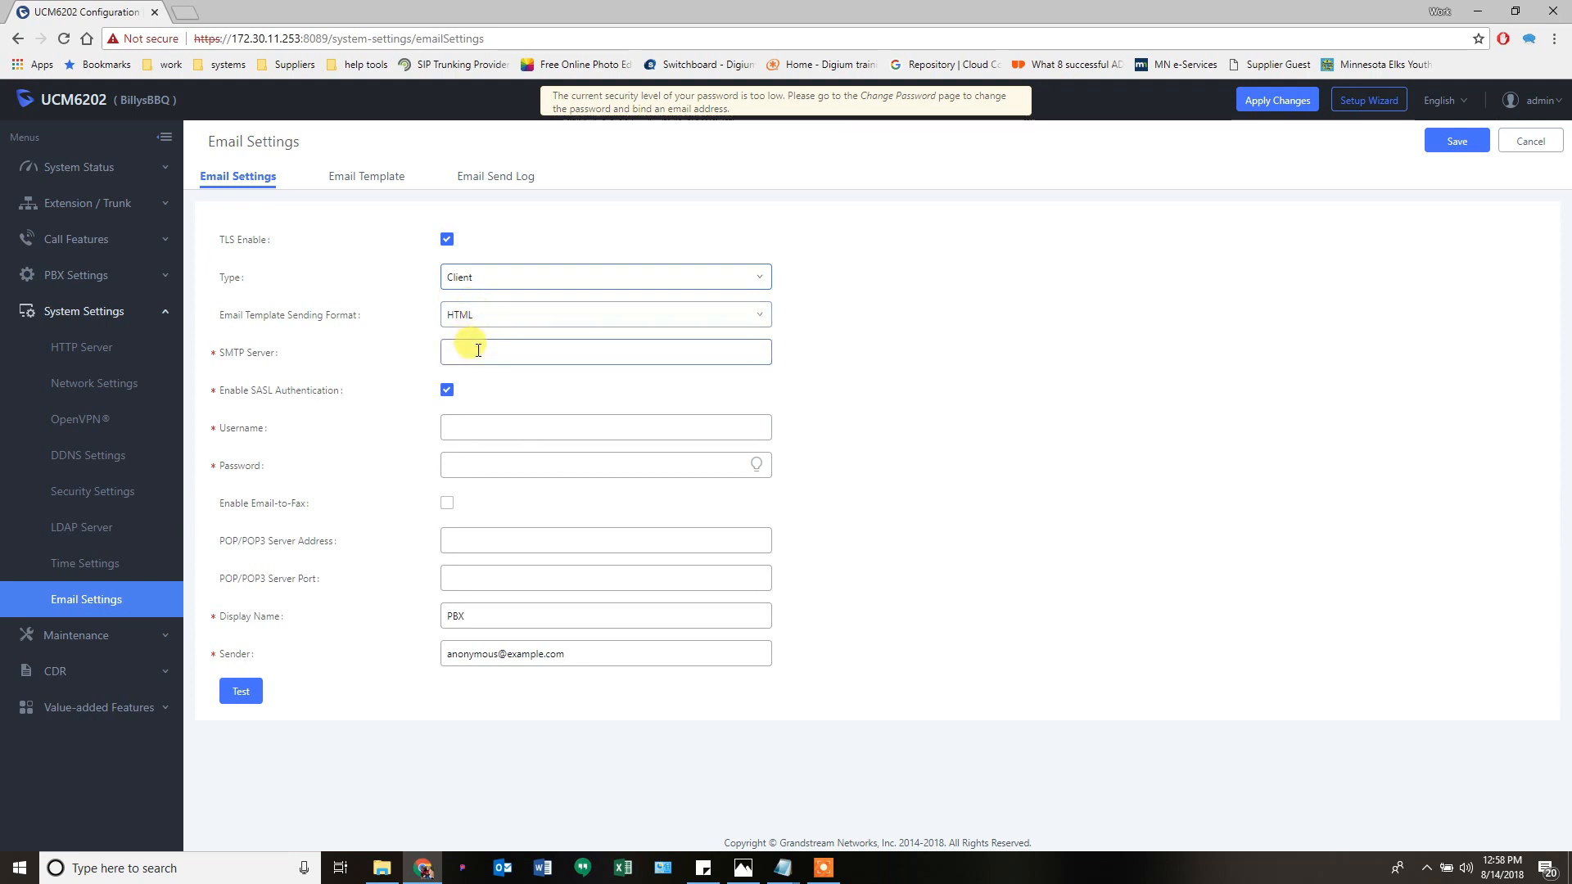
click(478, 350)
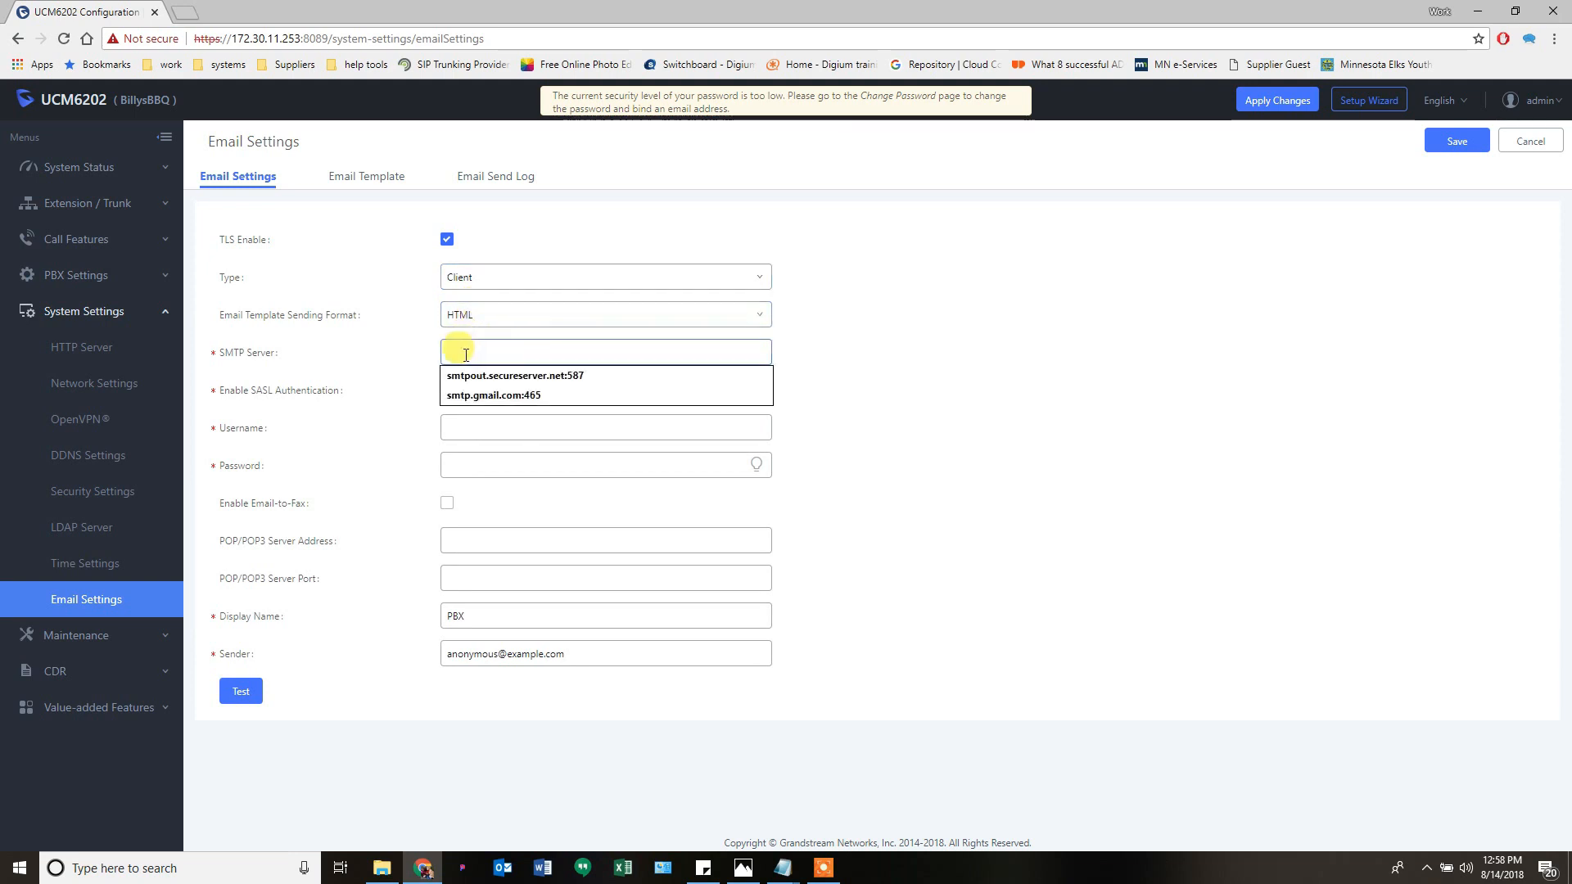
click(494, 396)
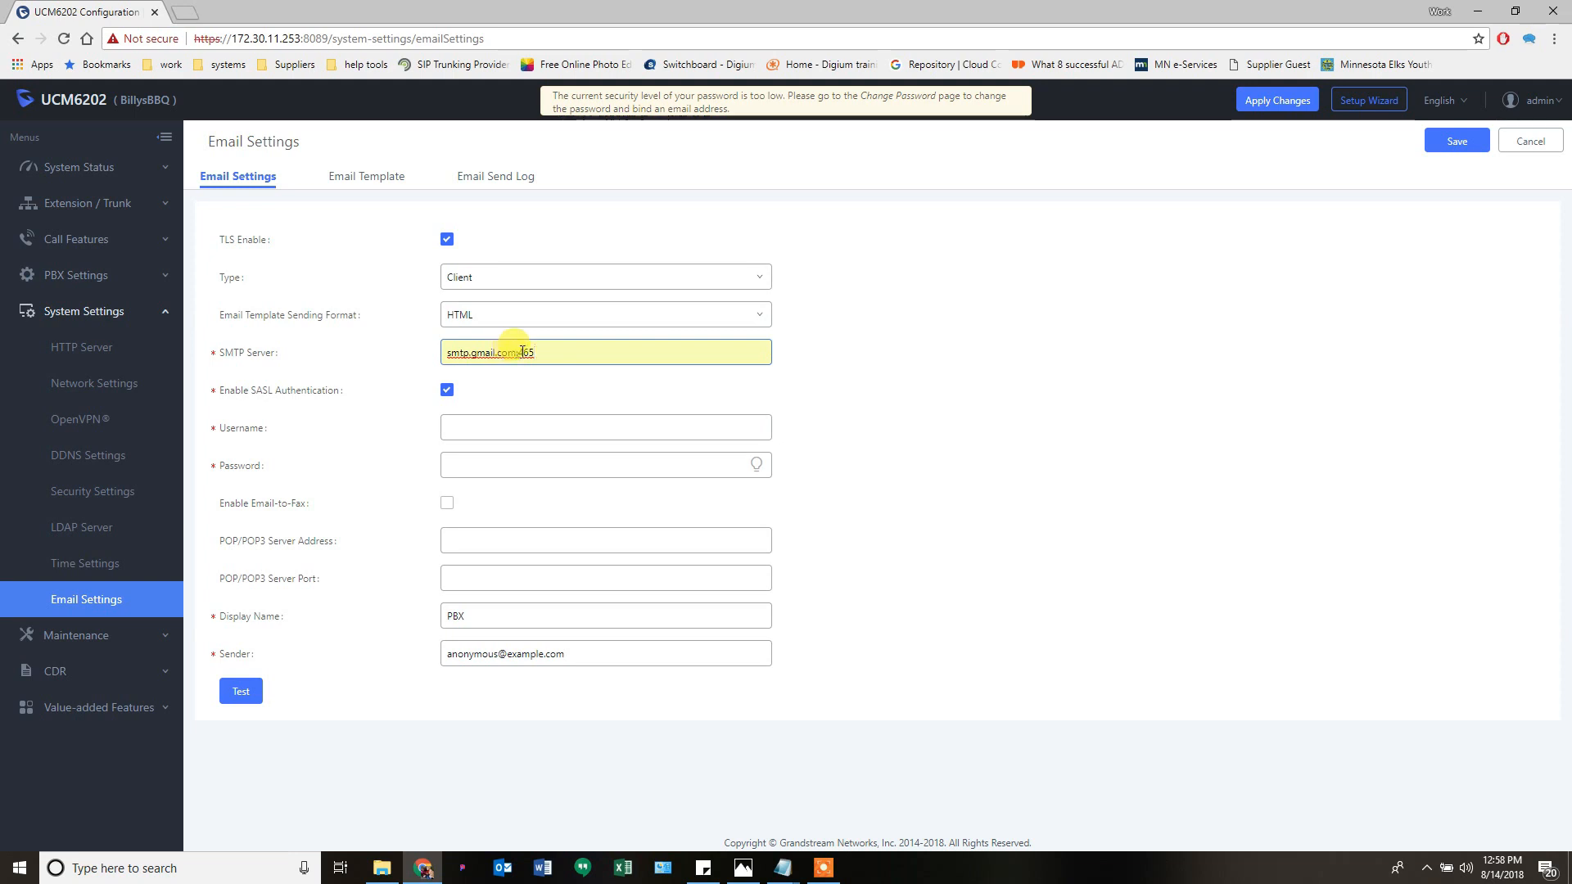
drag(522, 352, 540, 350)
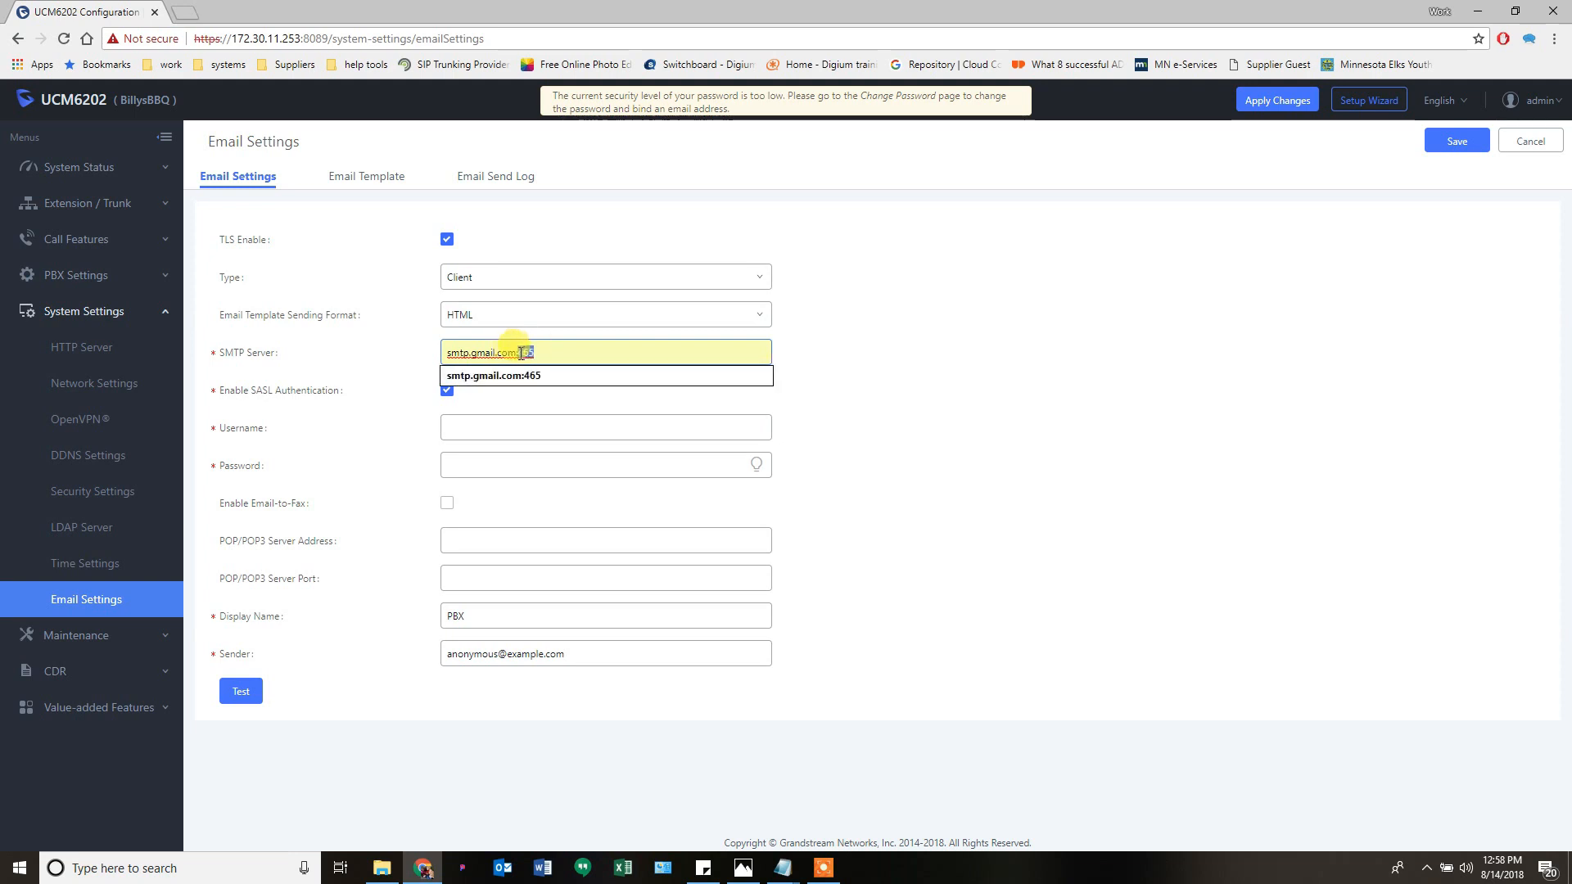
click(852, 360)
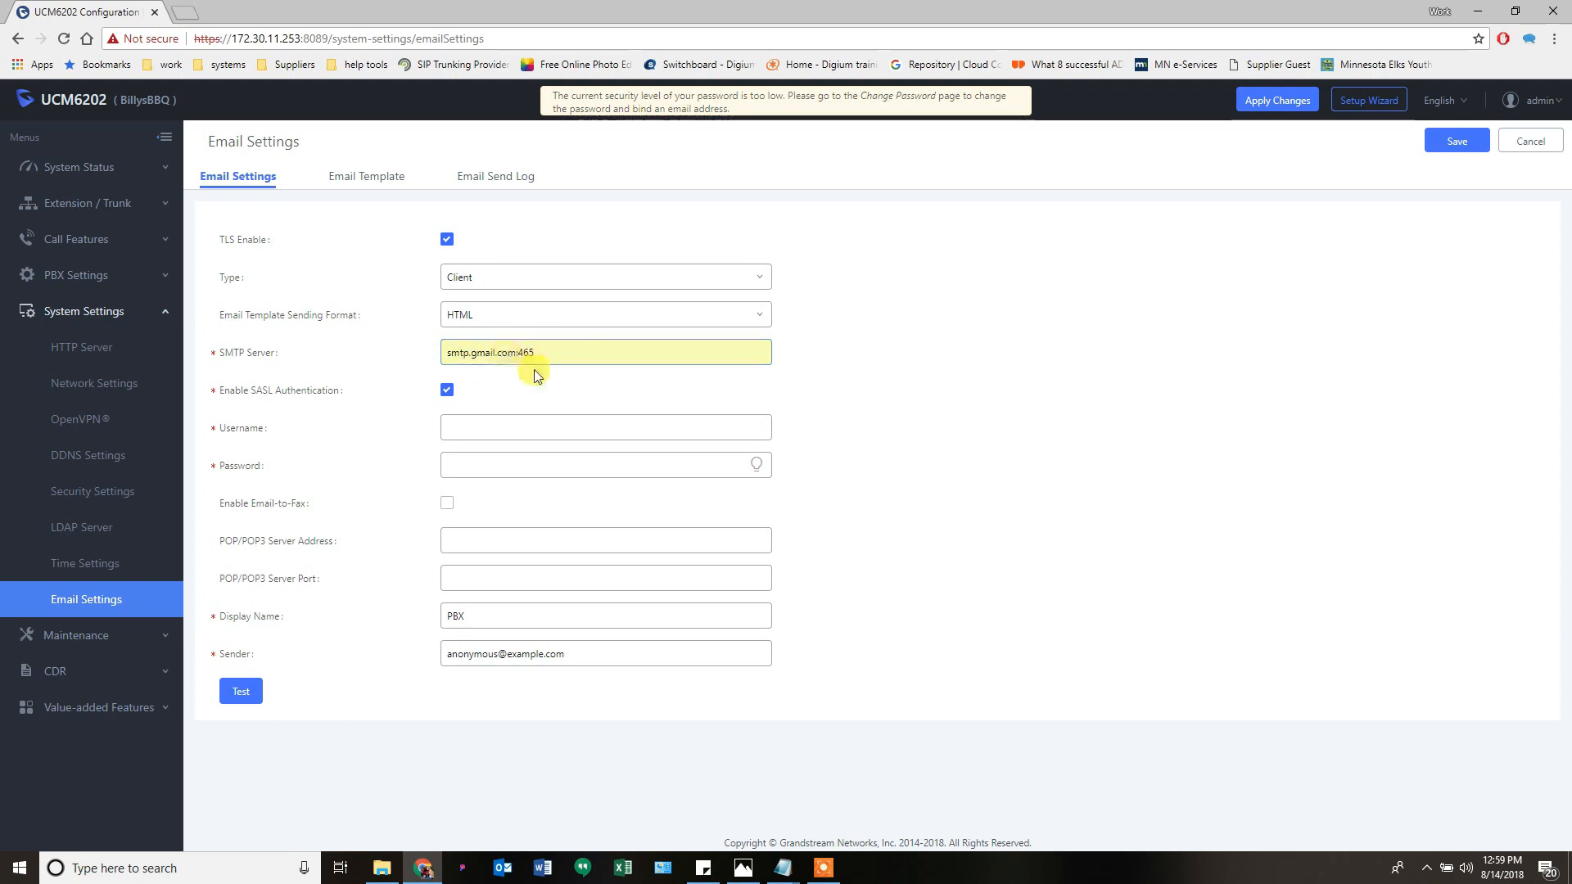
- Change the display name to Voicemail and enter the voicemail sender address
click(519, 426)
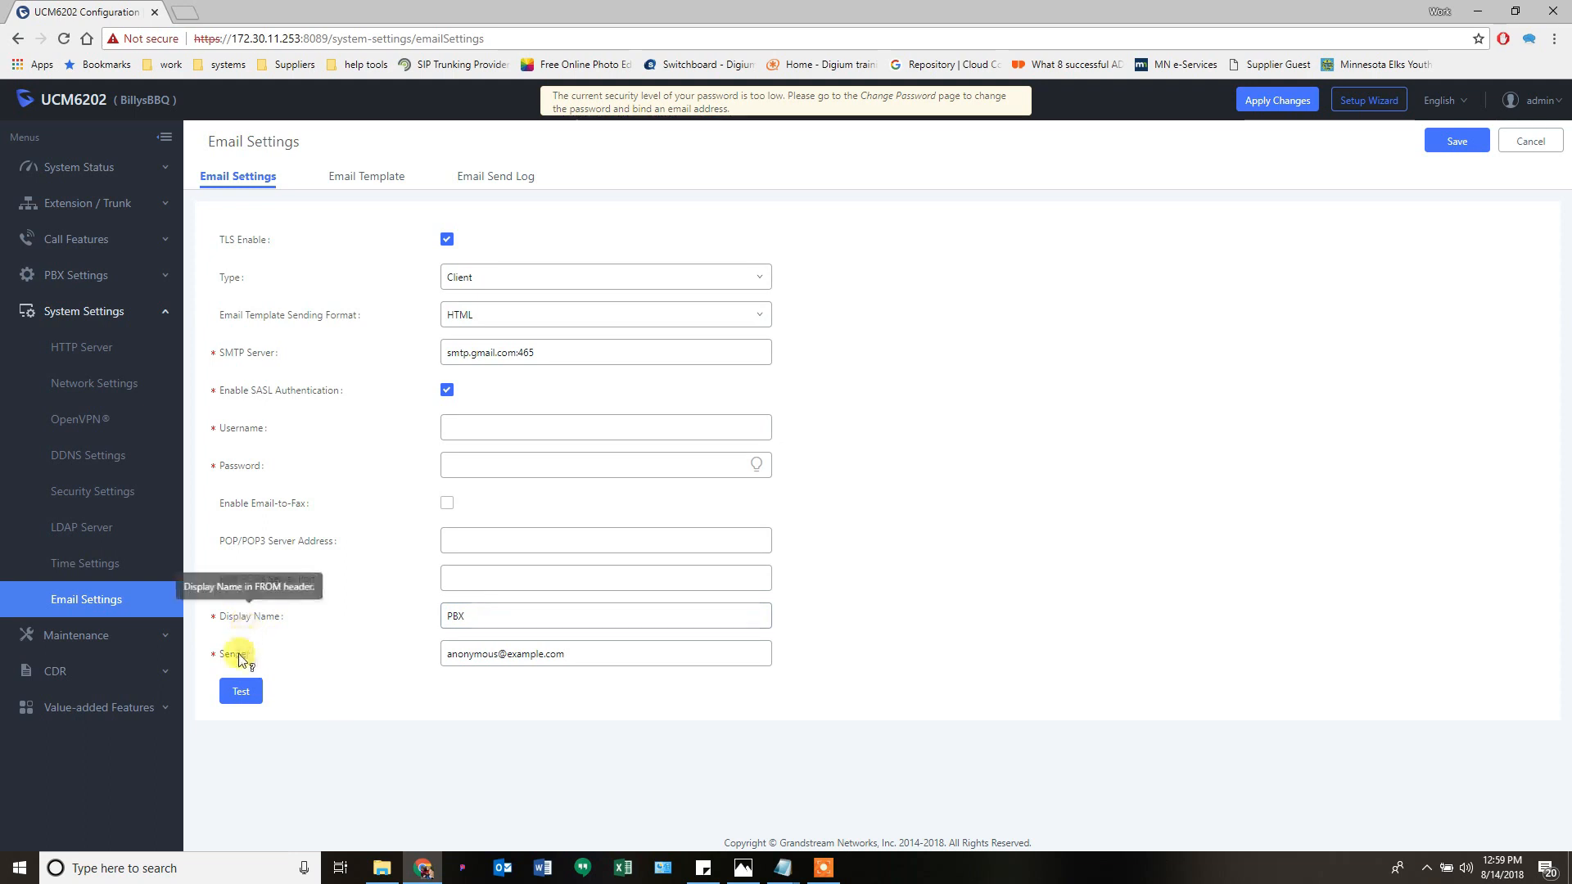
double_click(455, 616)
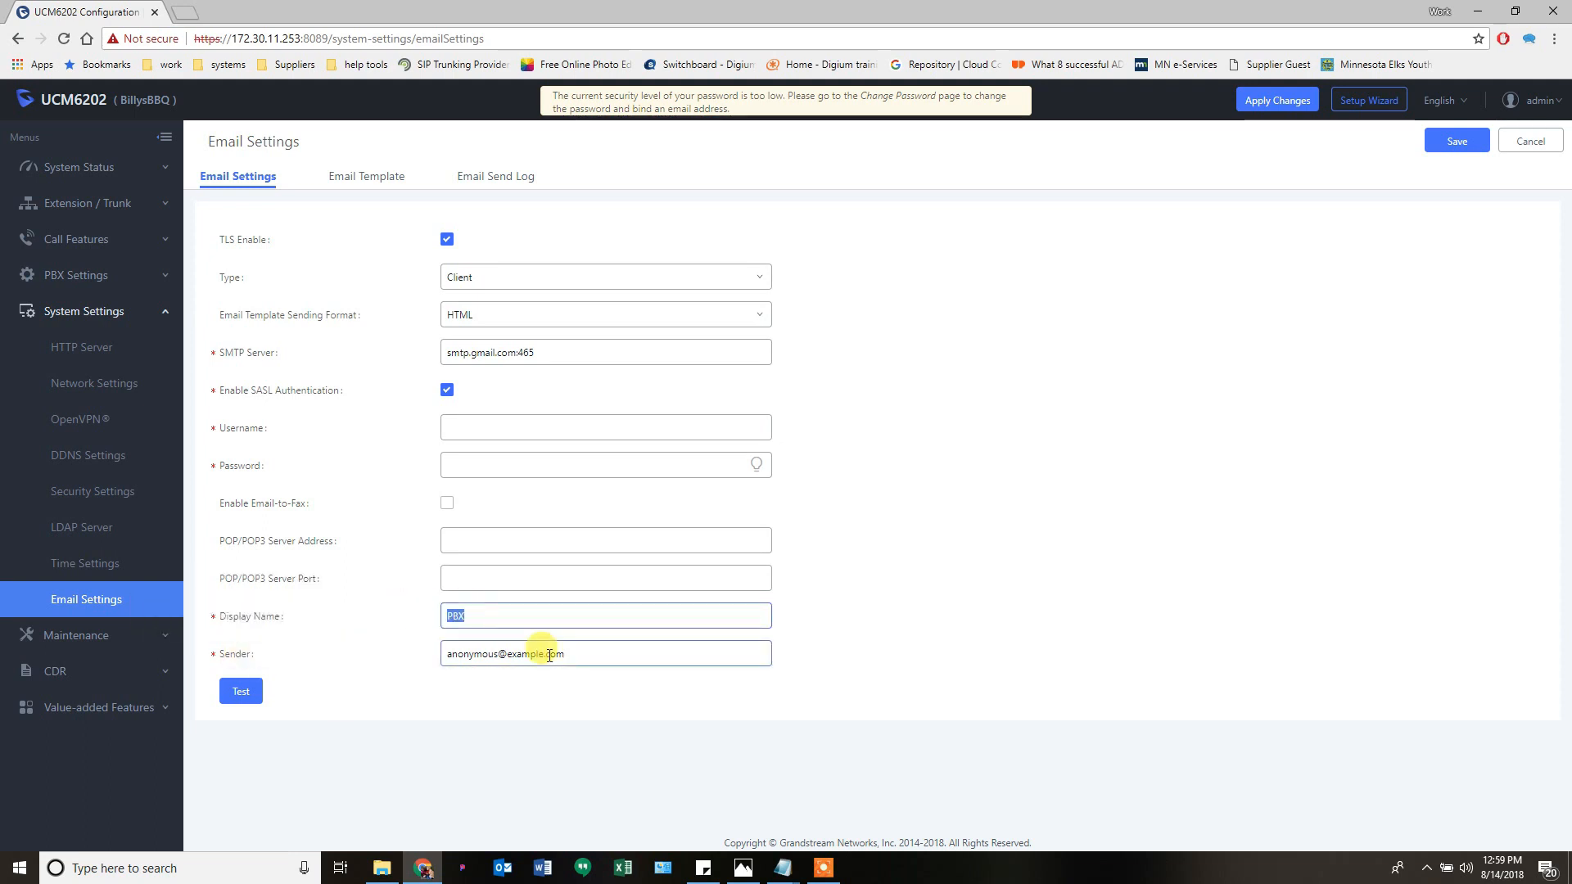
text(Voicemail)
key(Tab)
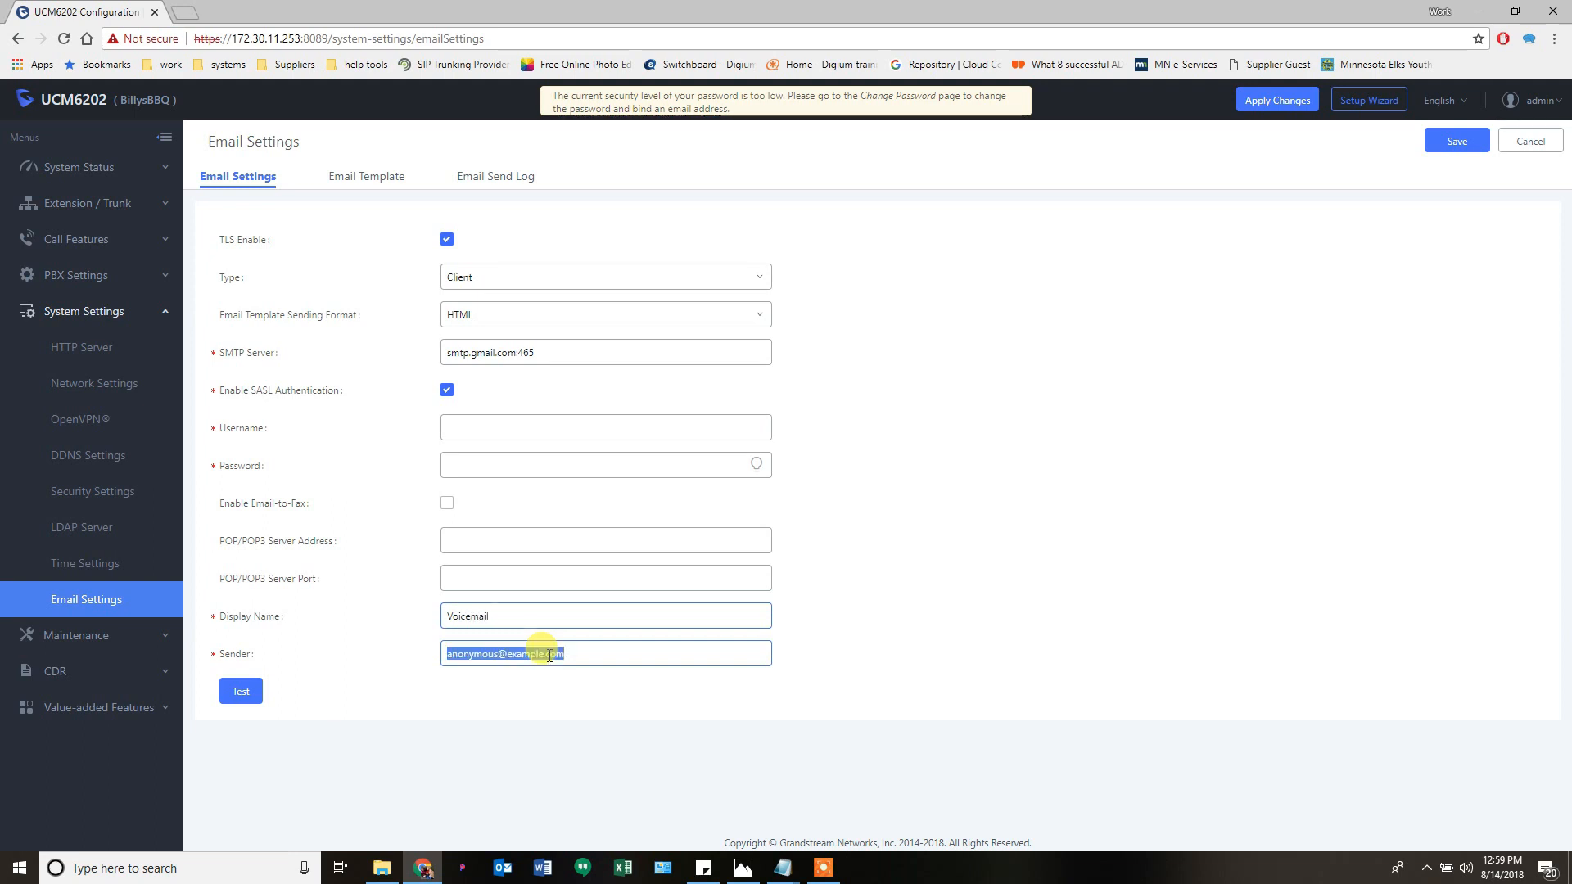
text(voicemail@m)
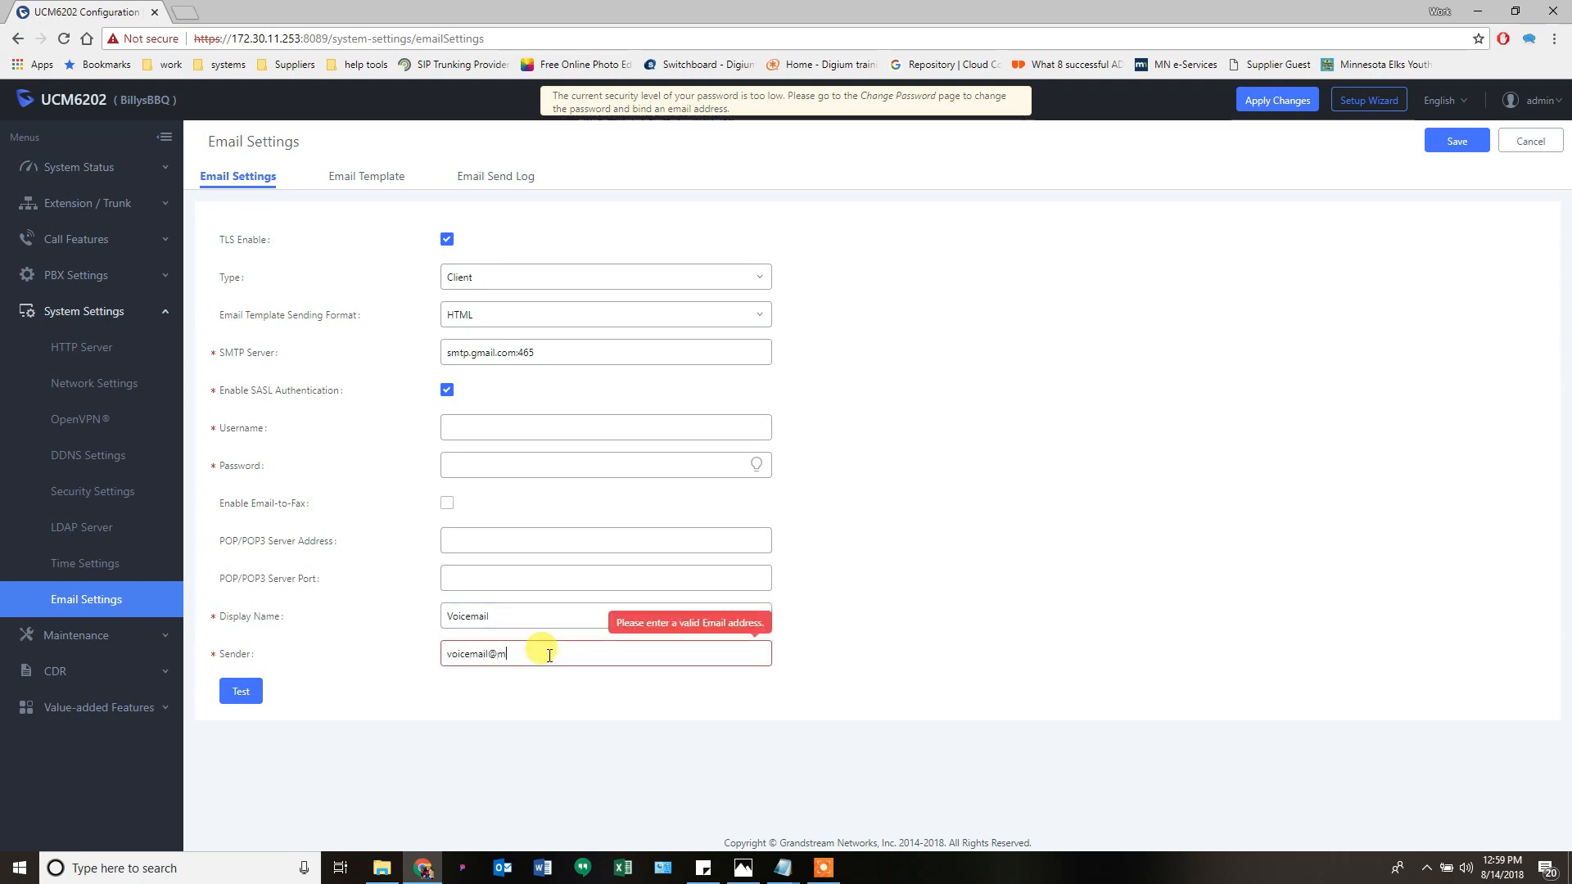
text(ydomain.com)
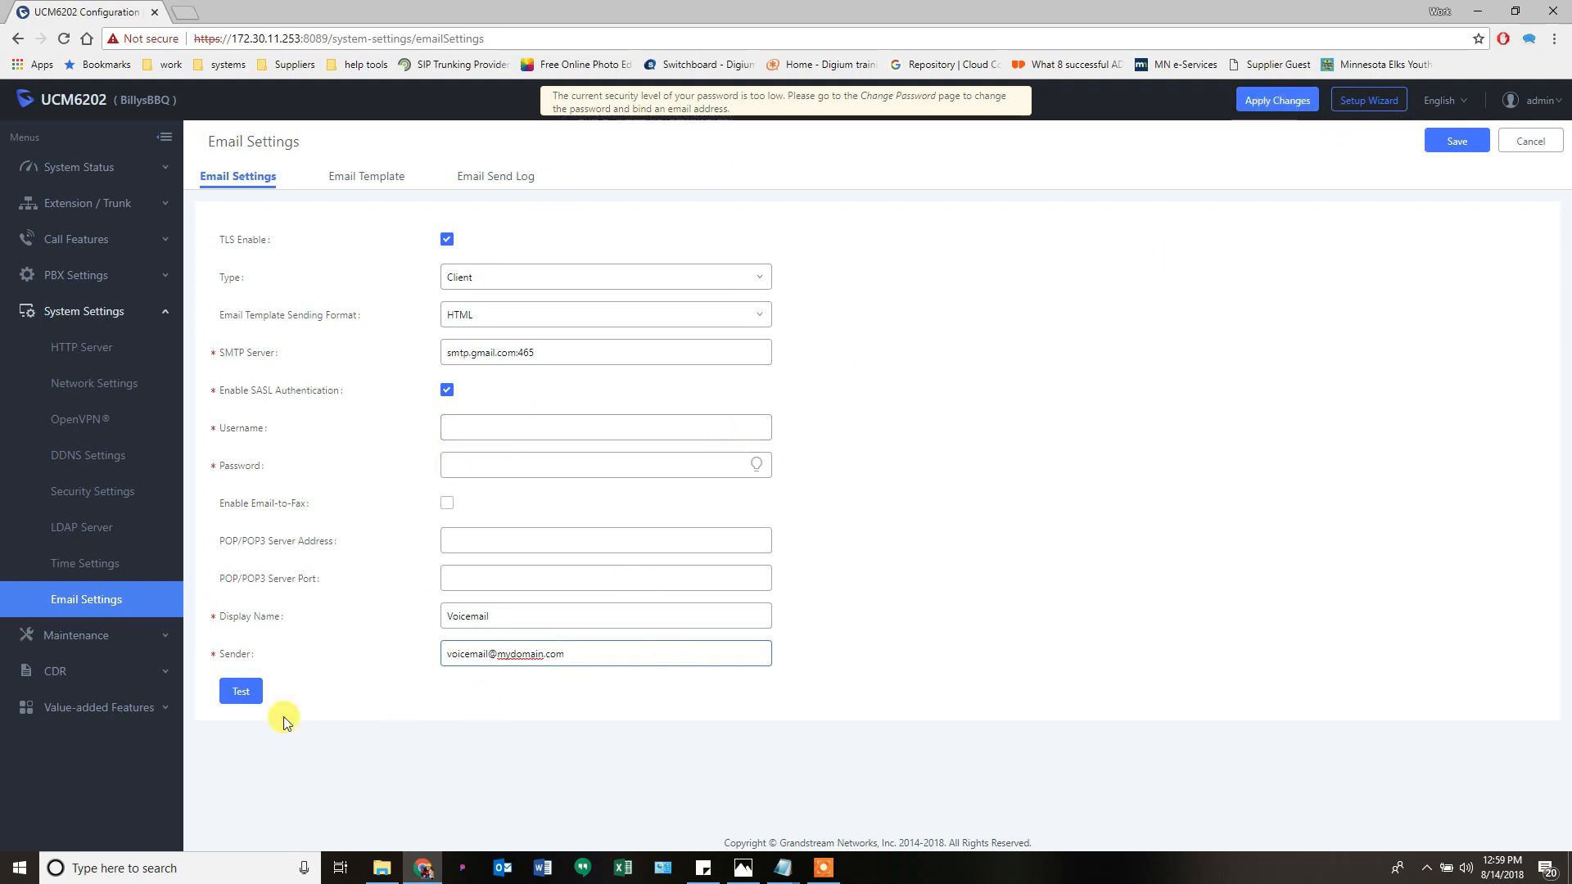
- Bring up the test email dialog and cancel it without sending
click(257, 703)
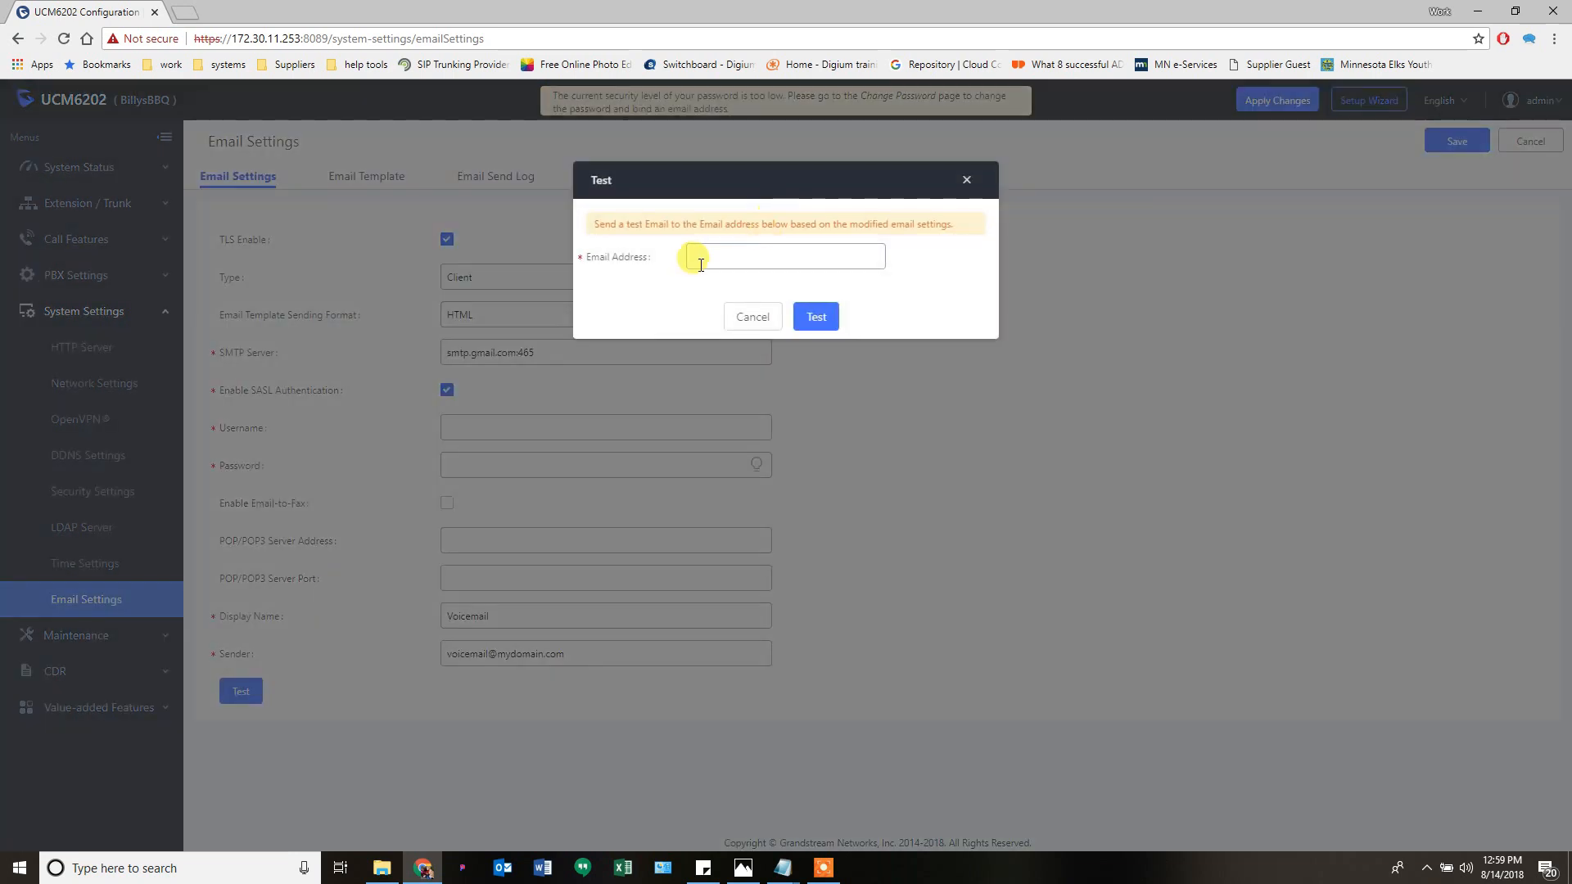
click(694, 254)
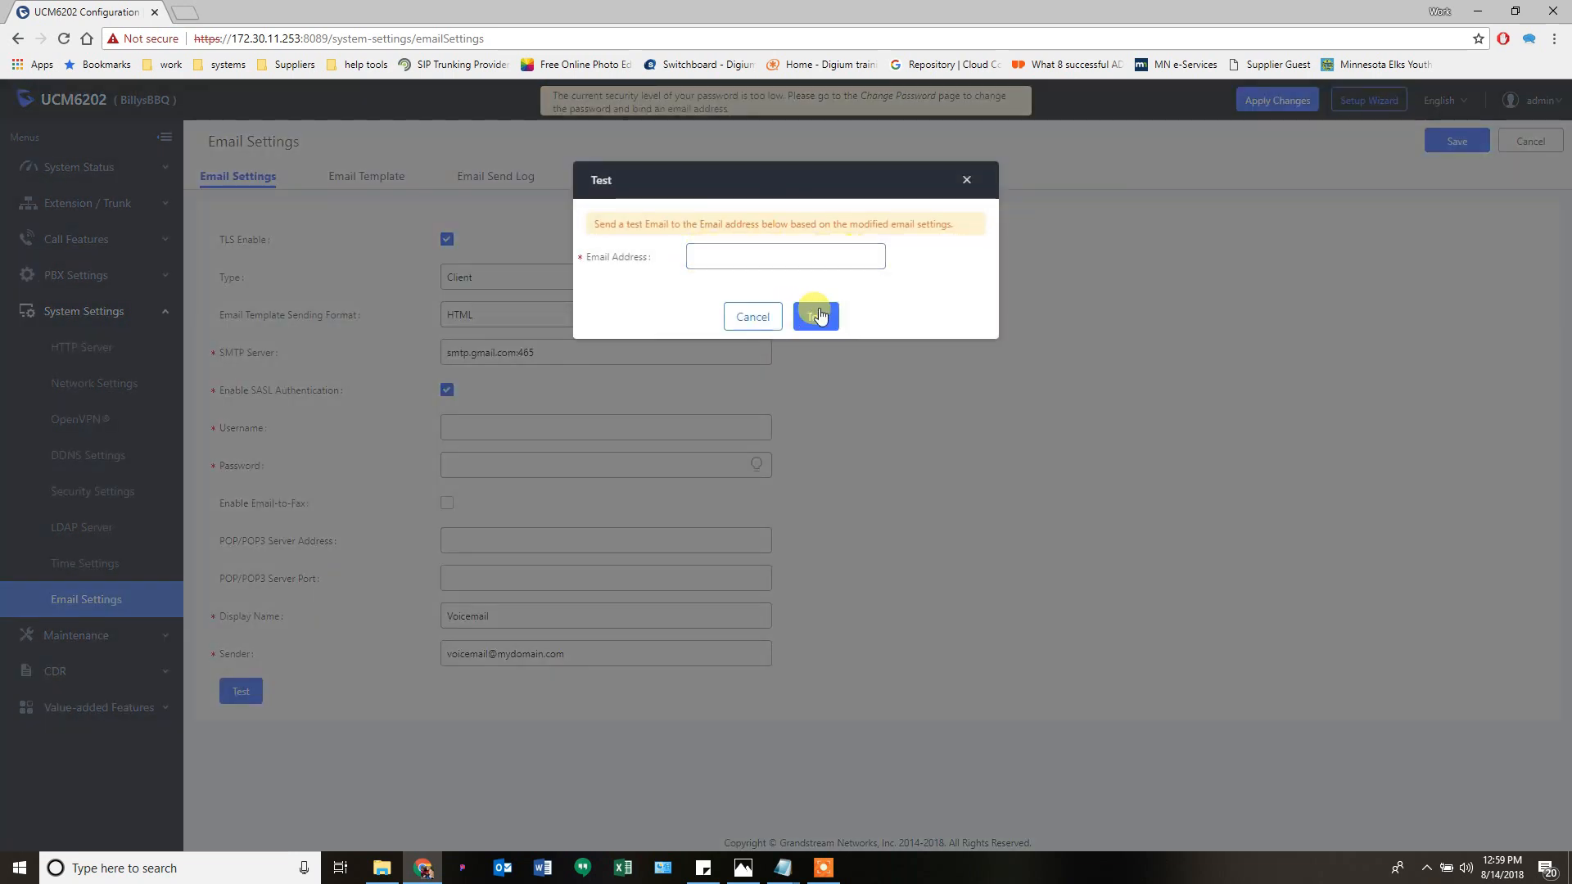
click(751, 319)
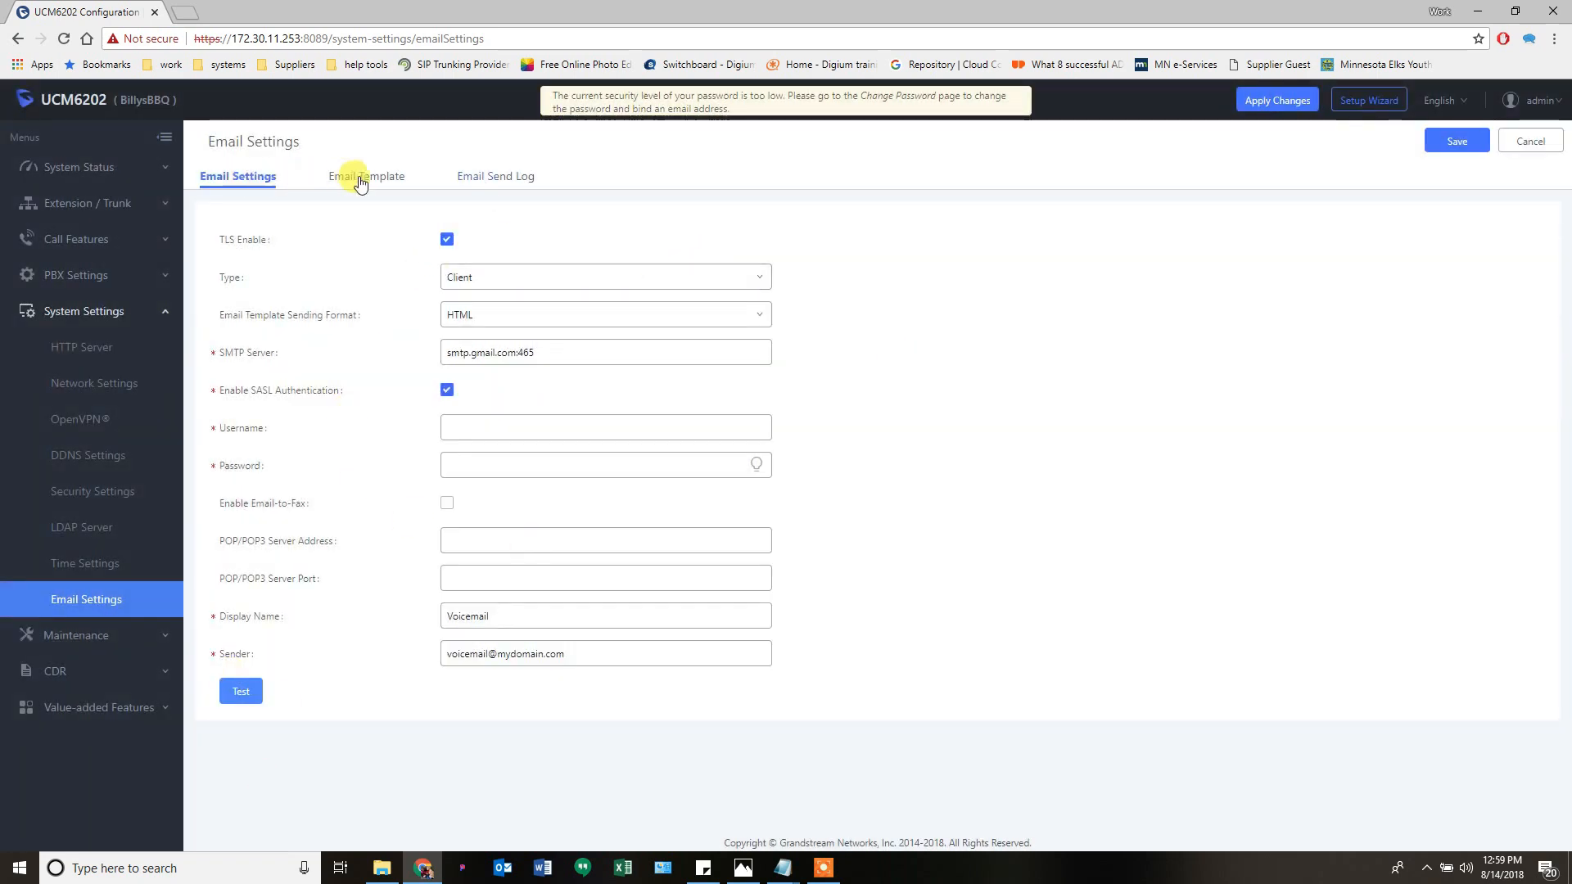
- Check the empty Email Send Log, then expand Maintenance in the sidebar
click(491, 175)
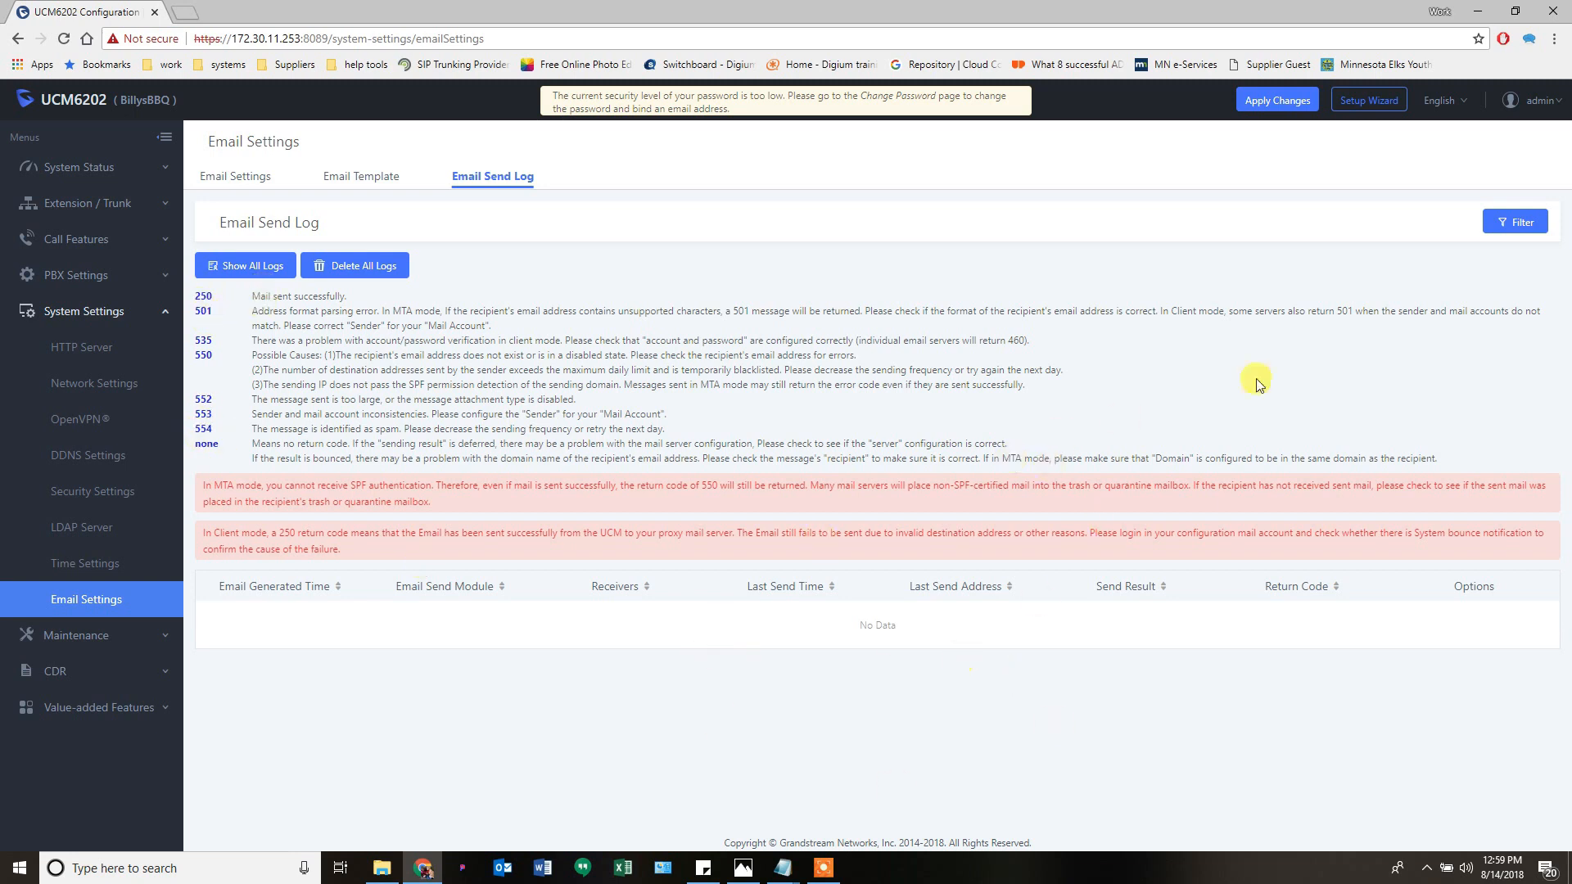
click(89, 636)
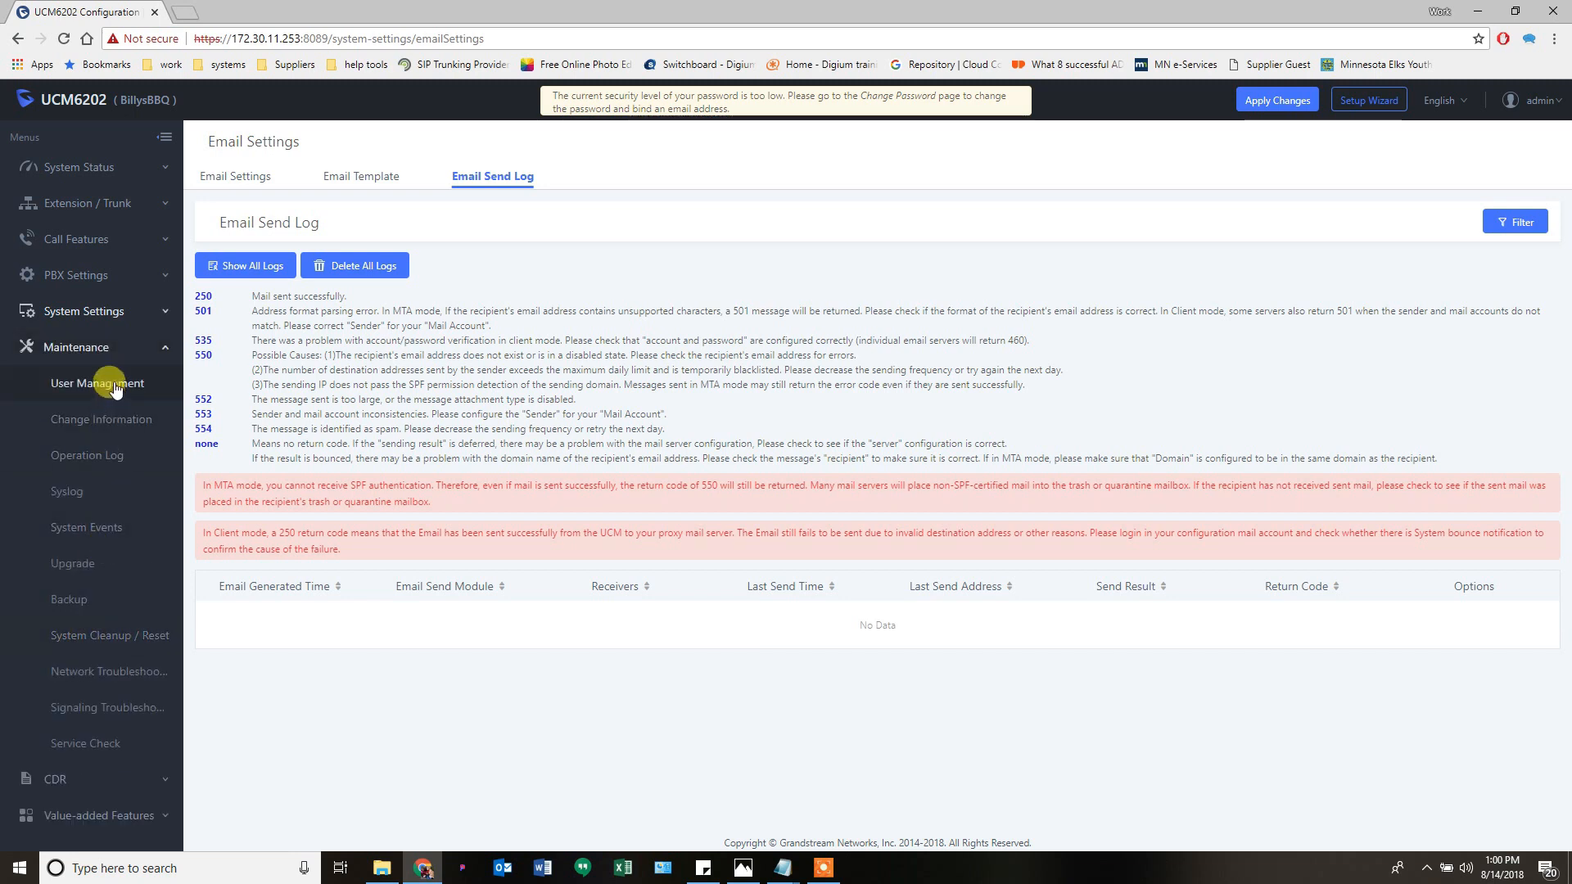
- Review the admin user and its Super Administrator privilege, then bring up a blank new-user form
click(114, 385)
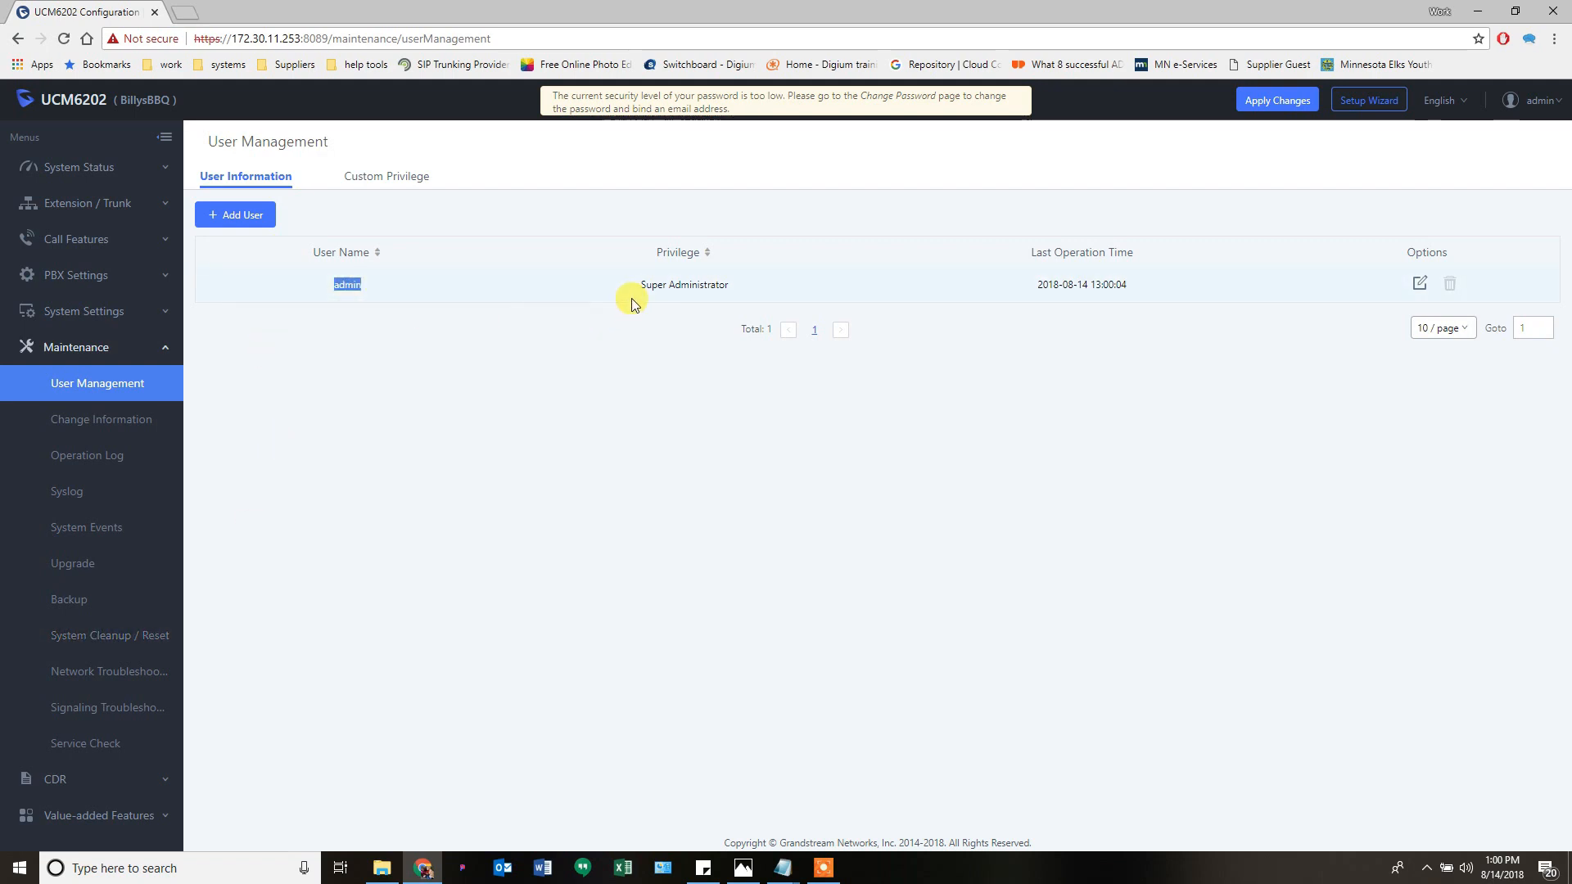
drag(661, 288, 727, 288)
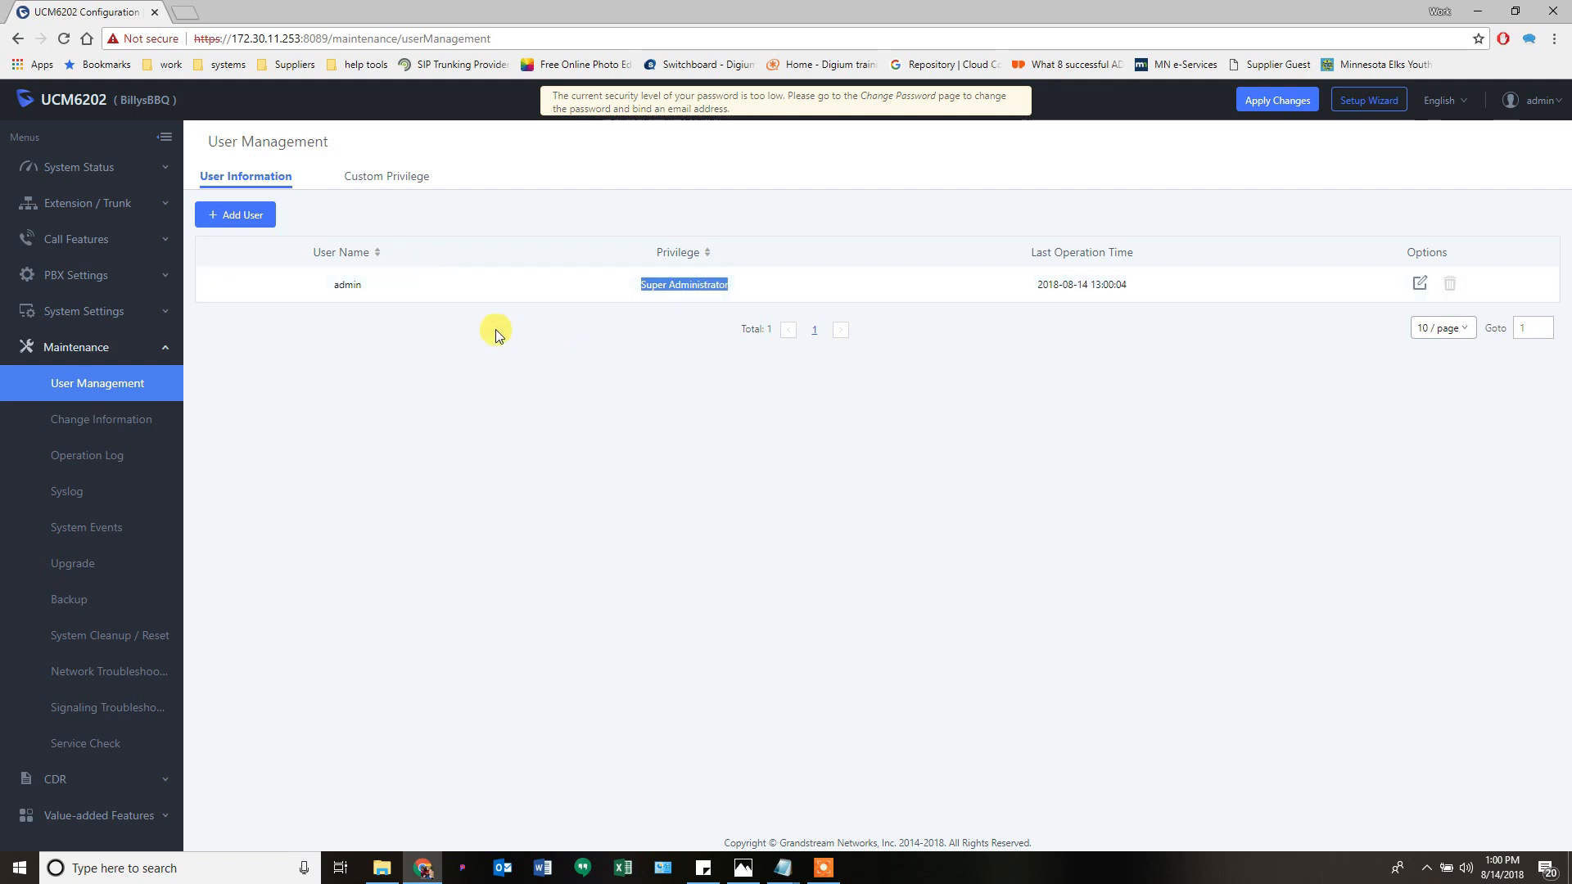
double_click(350, 284)
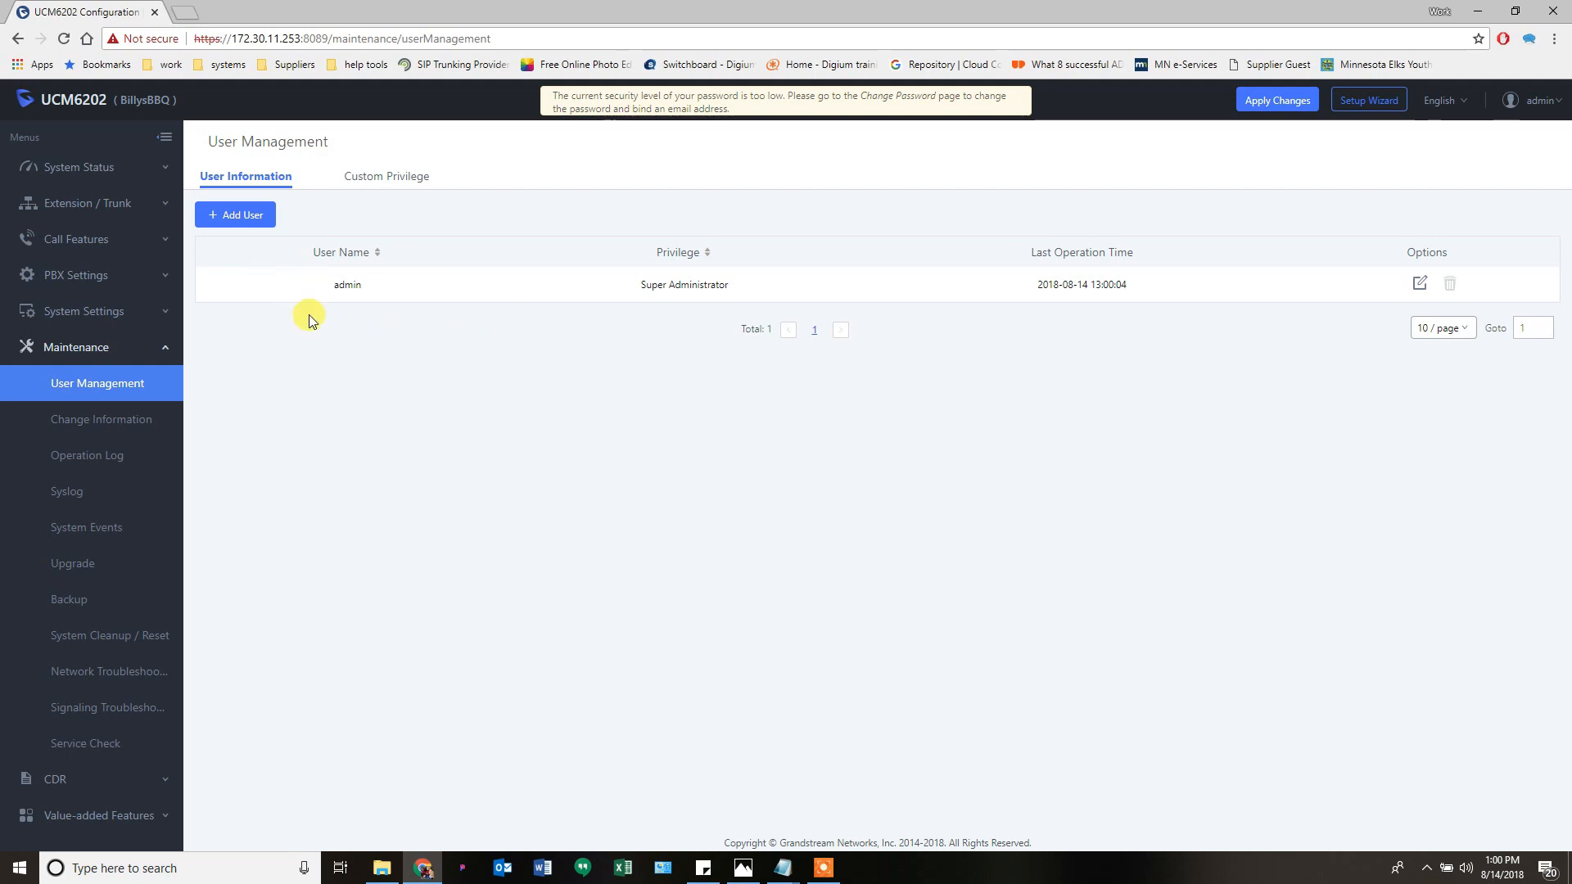
click(243, 218)
click(469, 213)
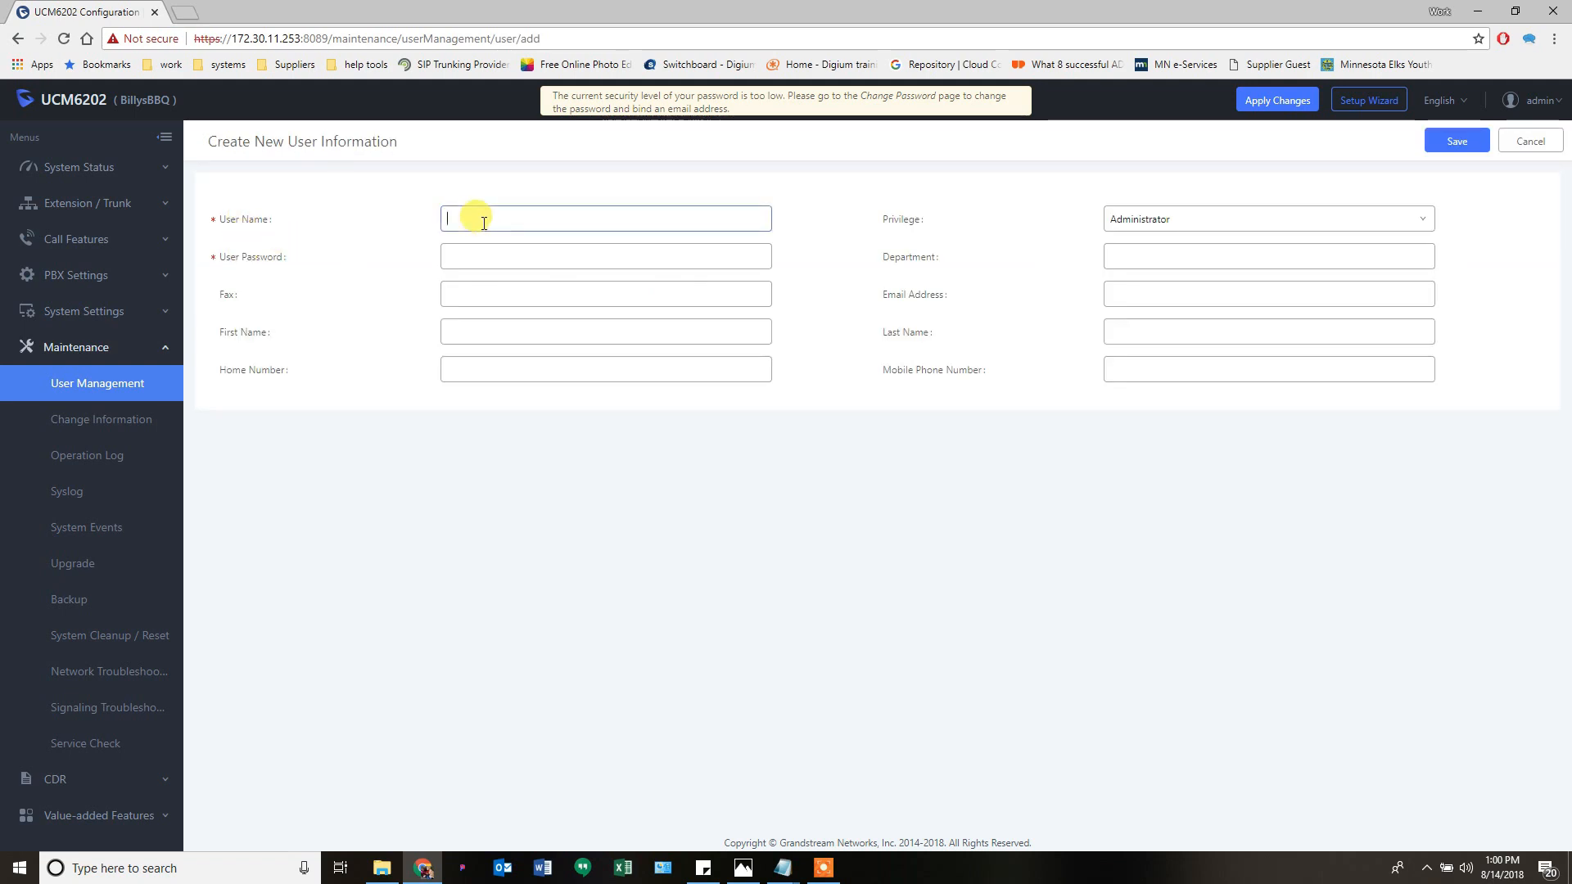
click(464, 242)
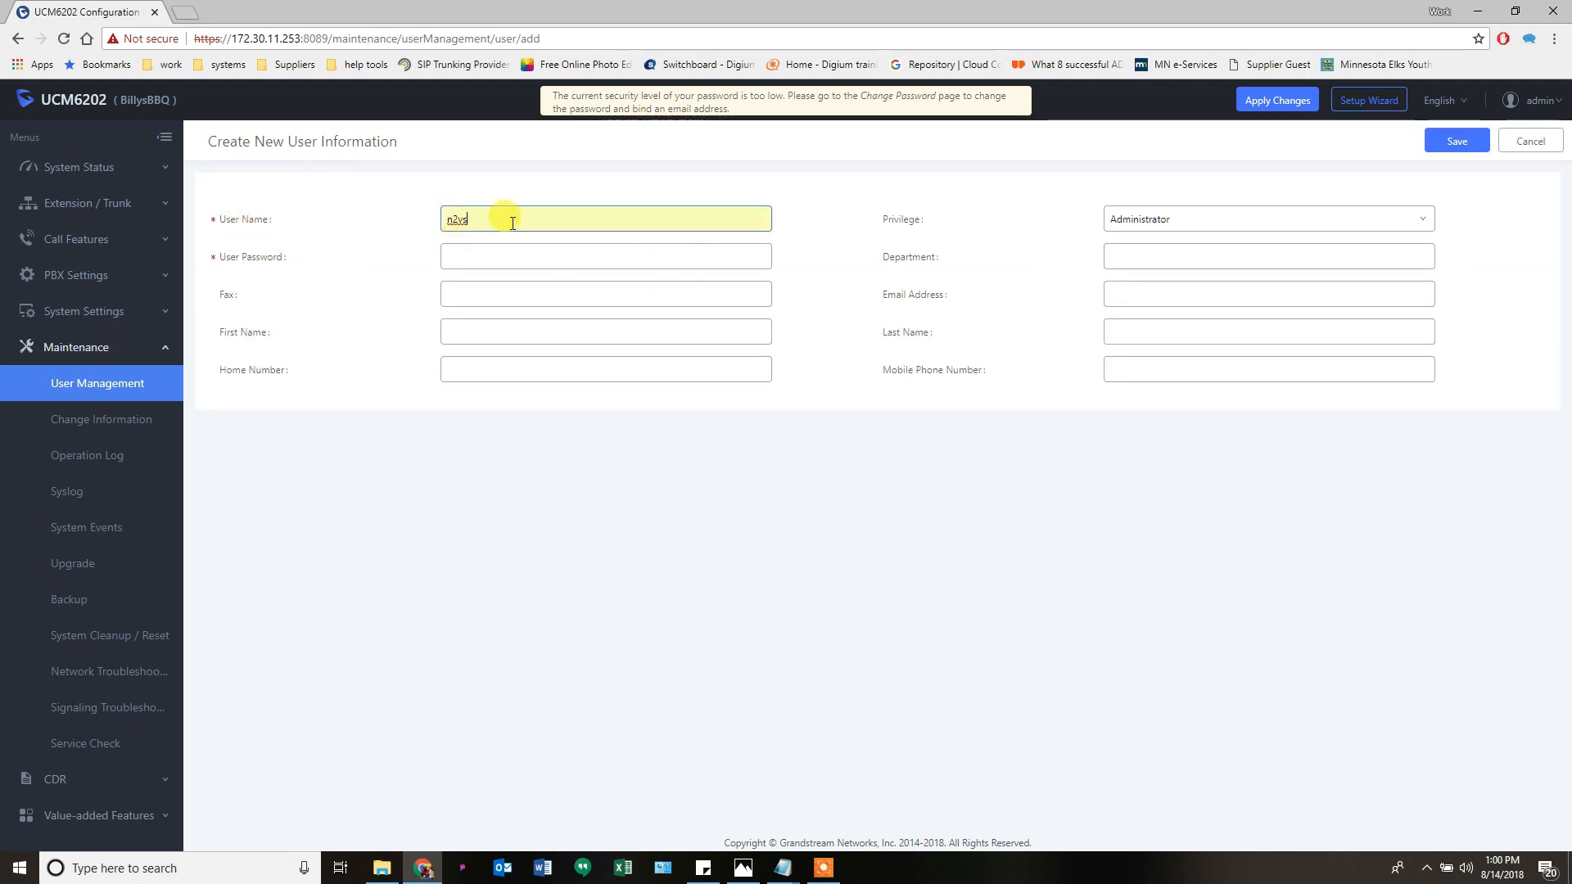
click(1132, 235)
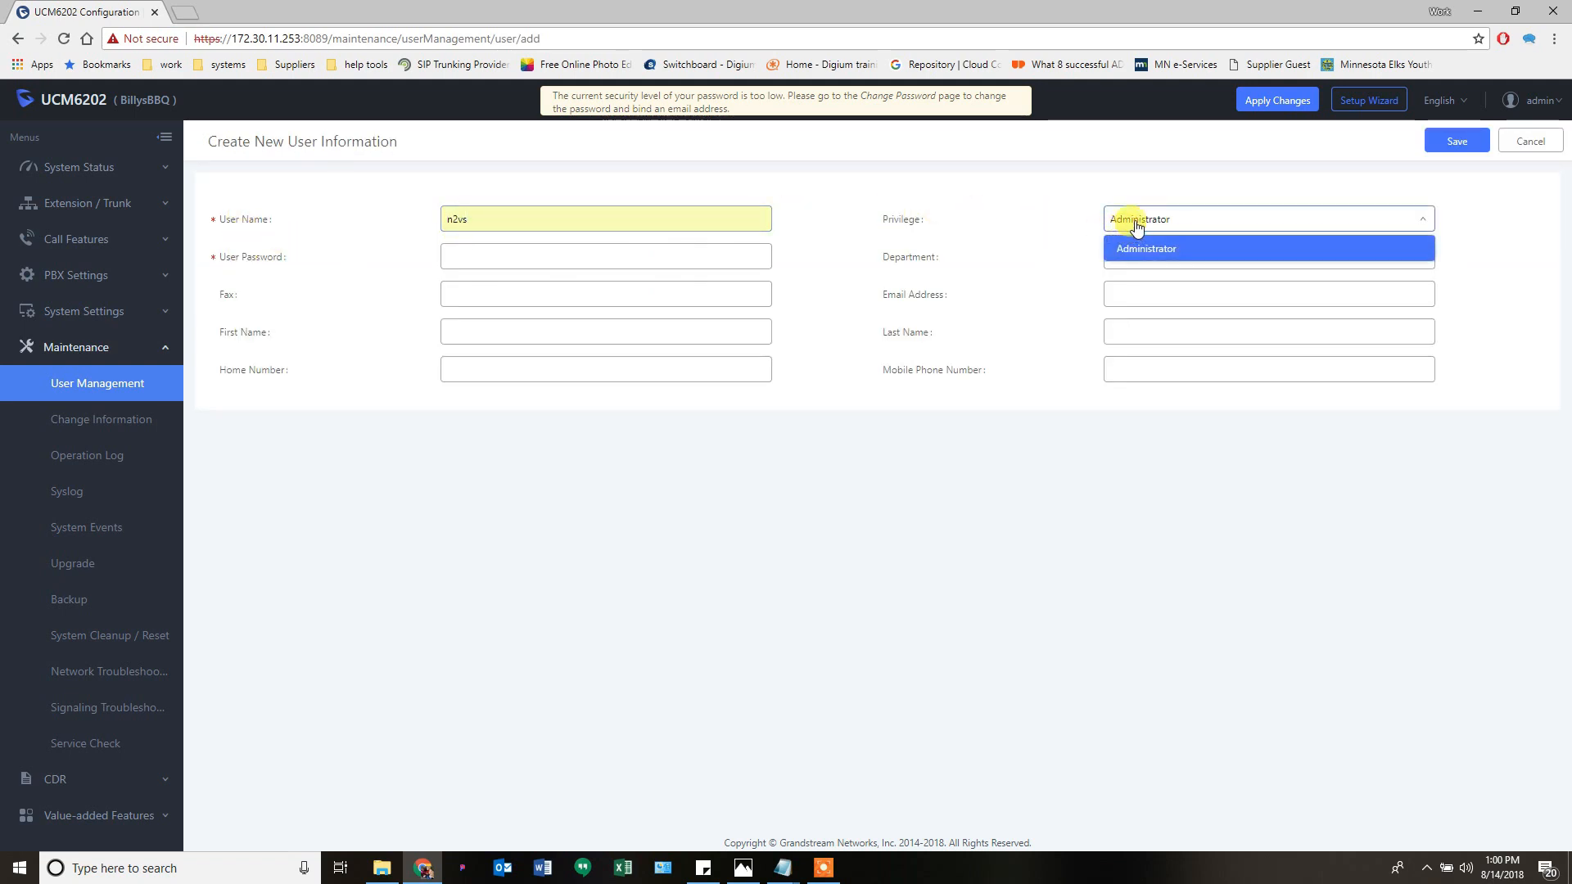
click(1135, 227)
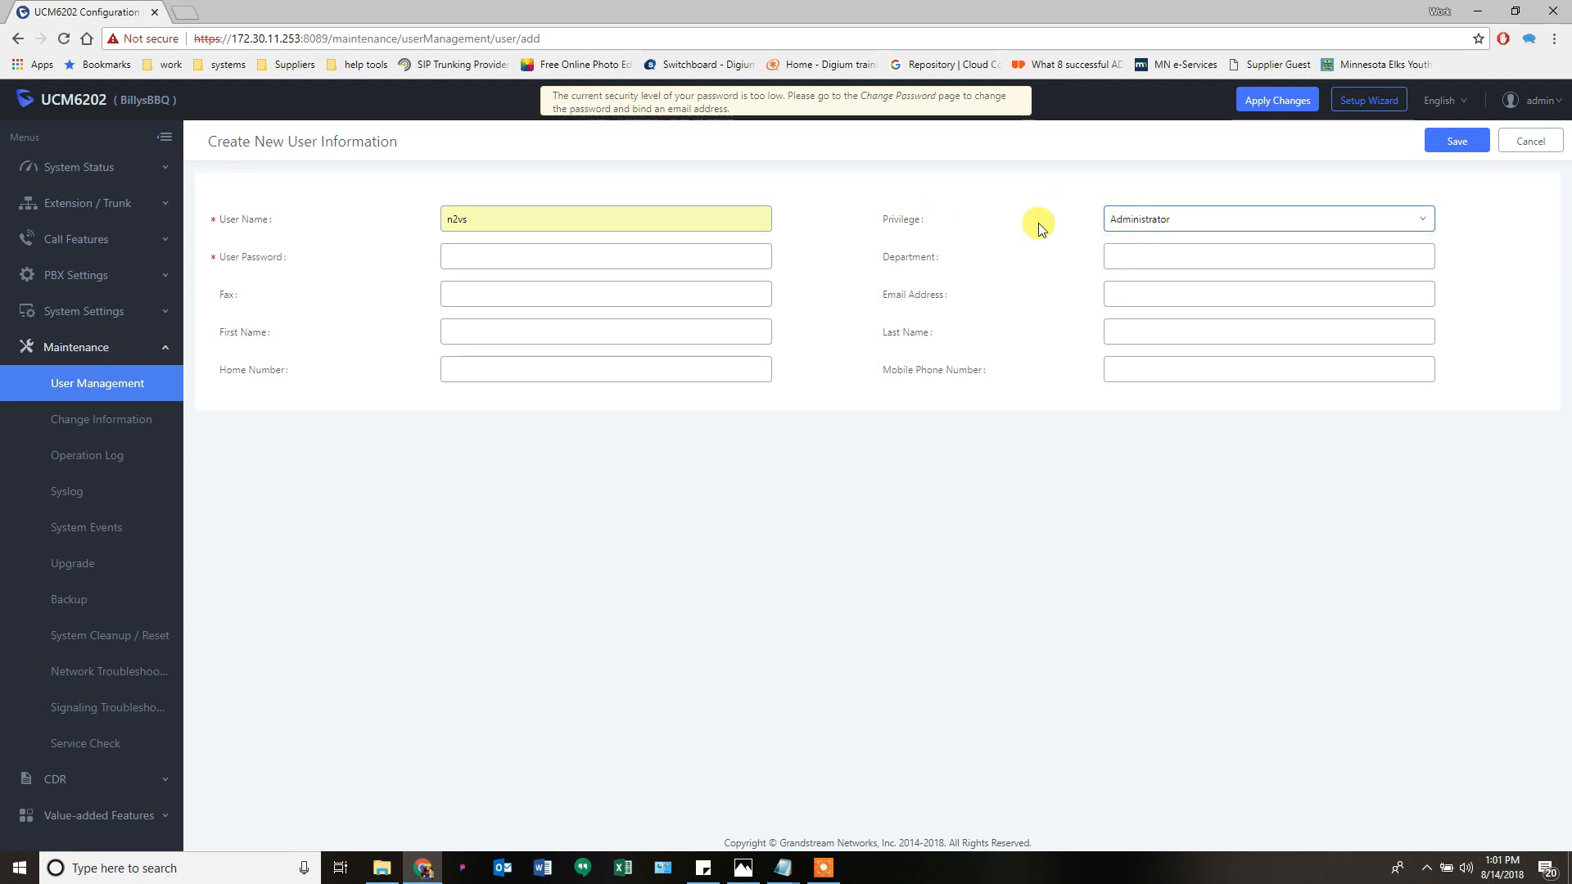
click(1126, 233)
click(1532, 143)
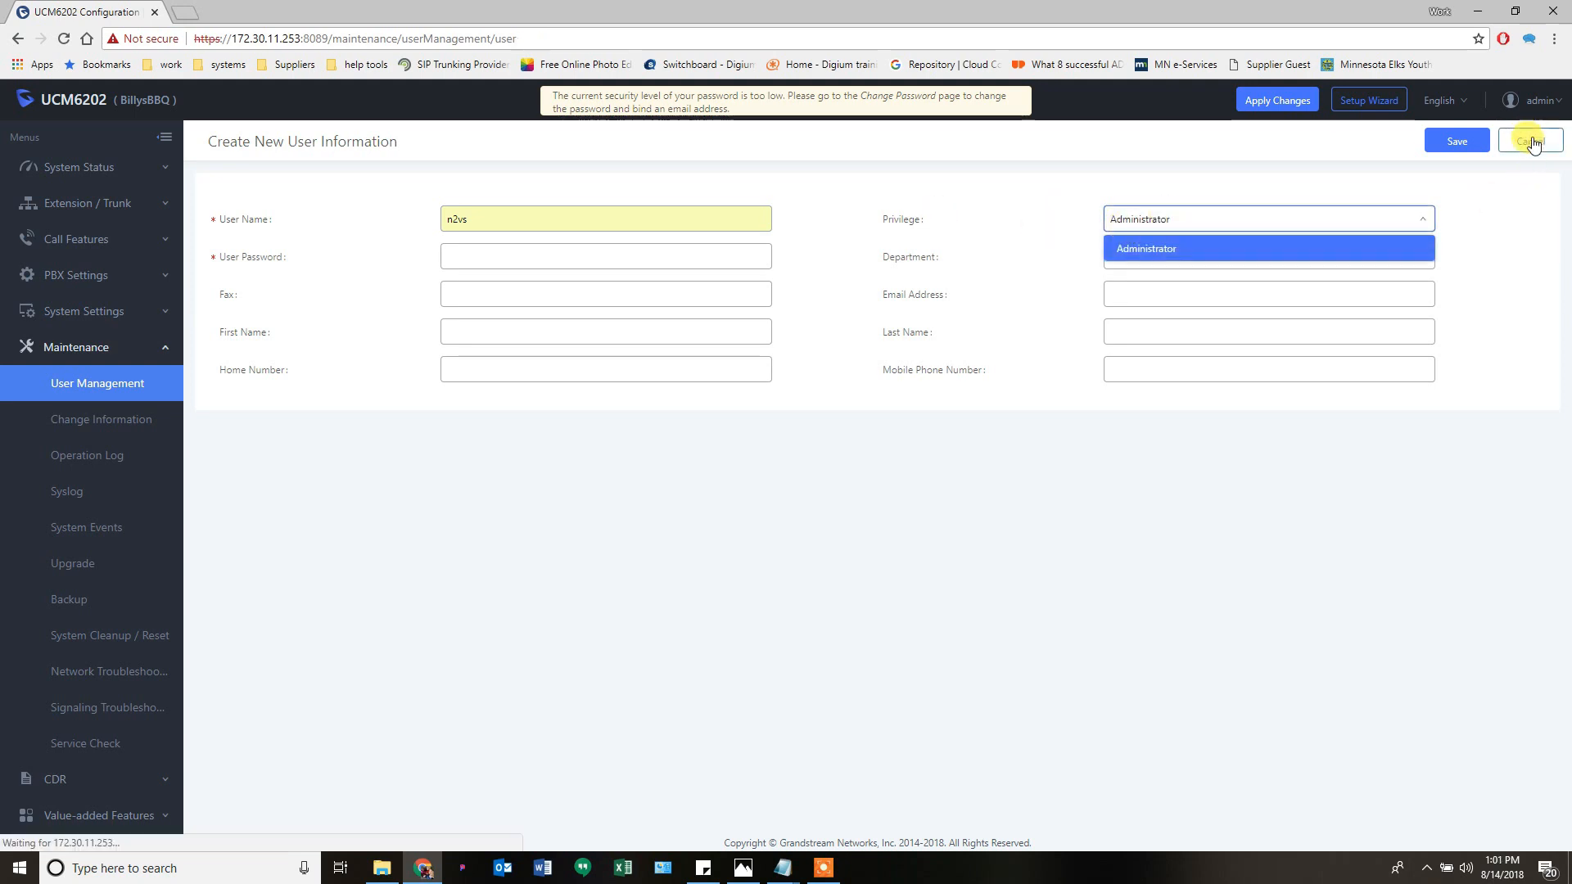
click(399, 182)
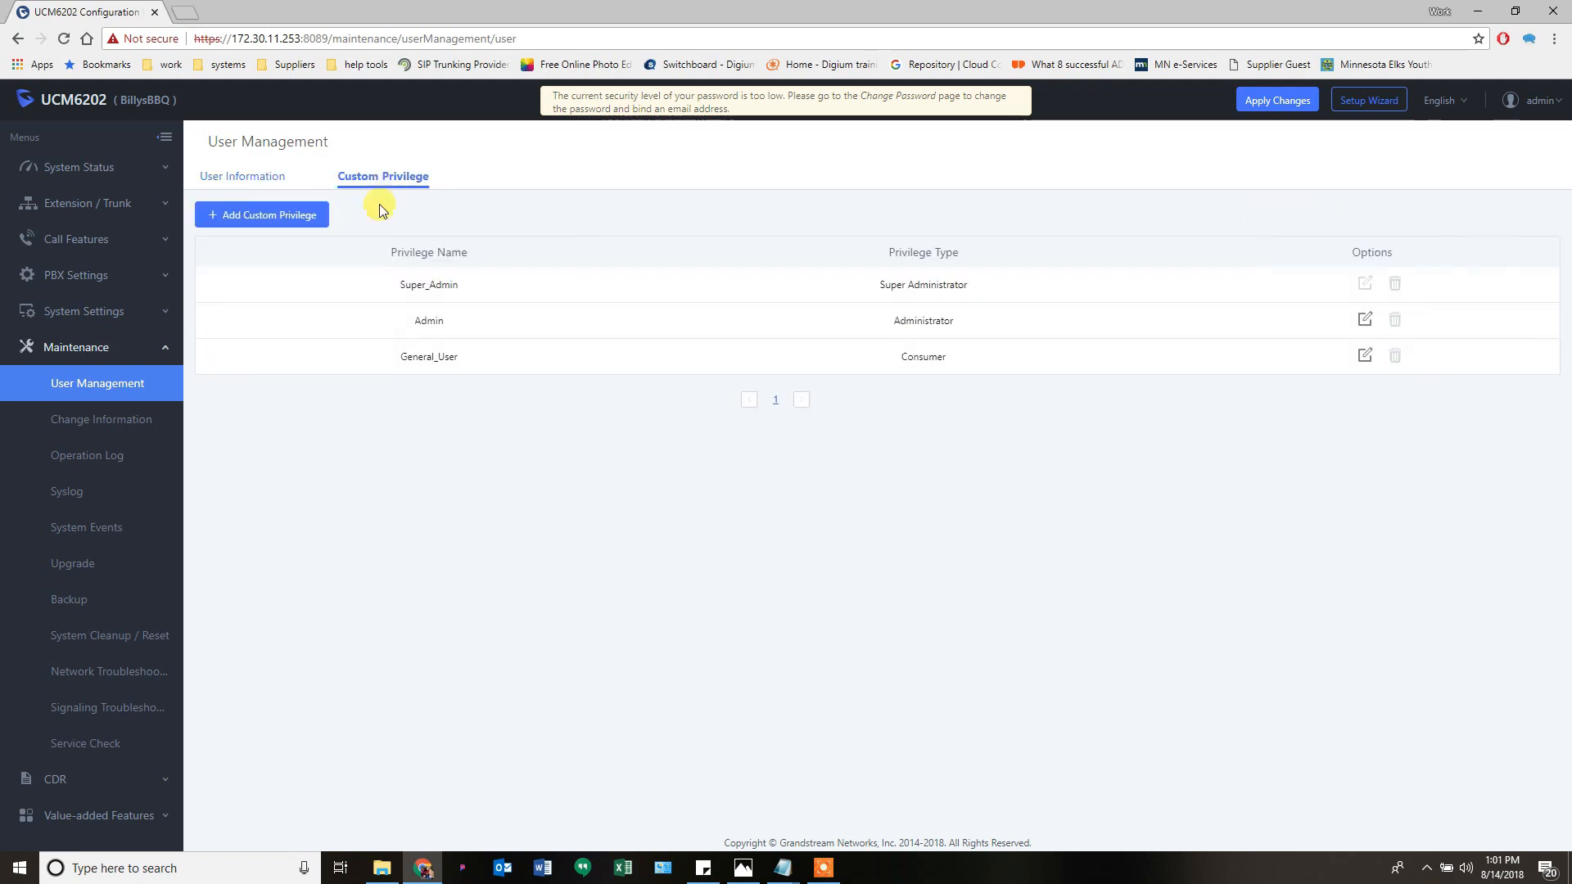
click(305, 216)
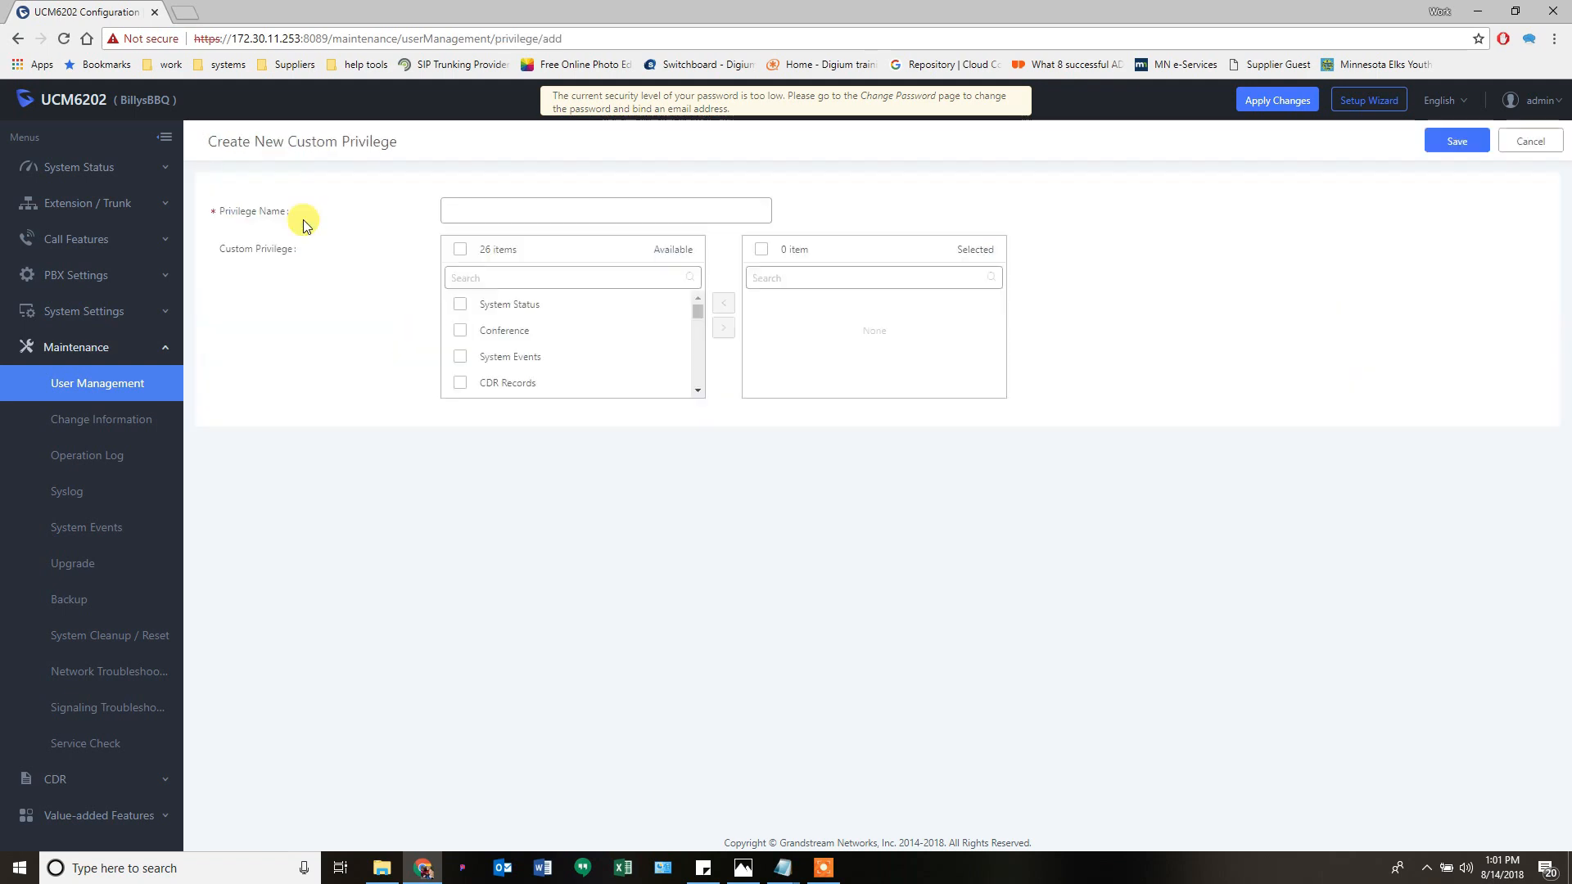
click(461, 333)
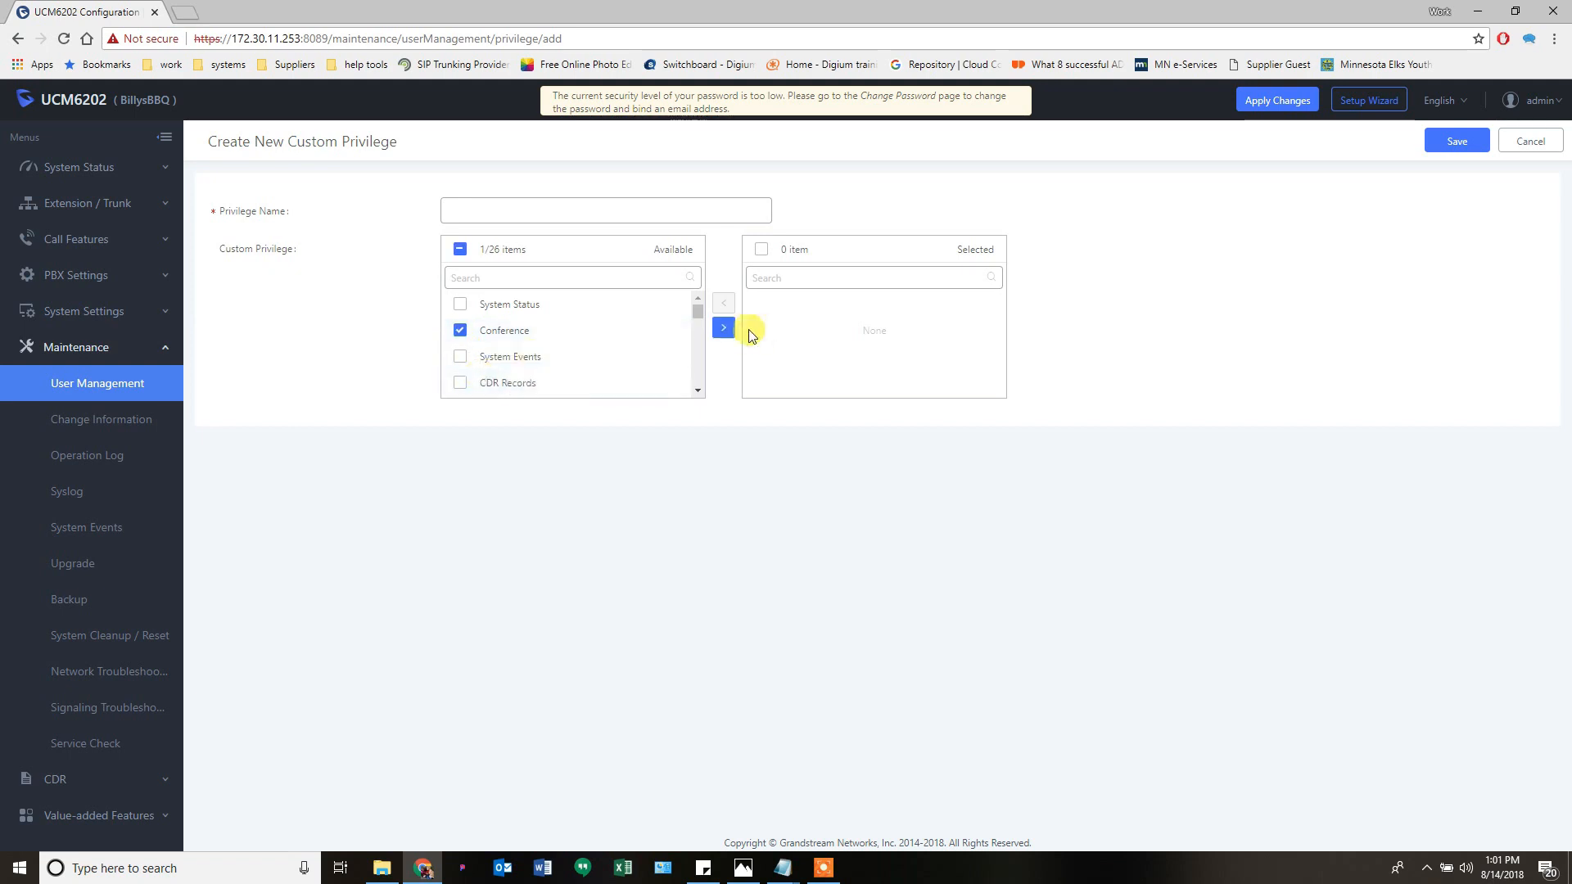
click(726, 329)
click(659, 211)
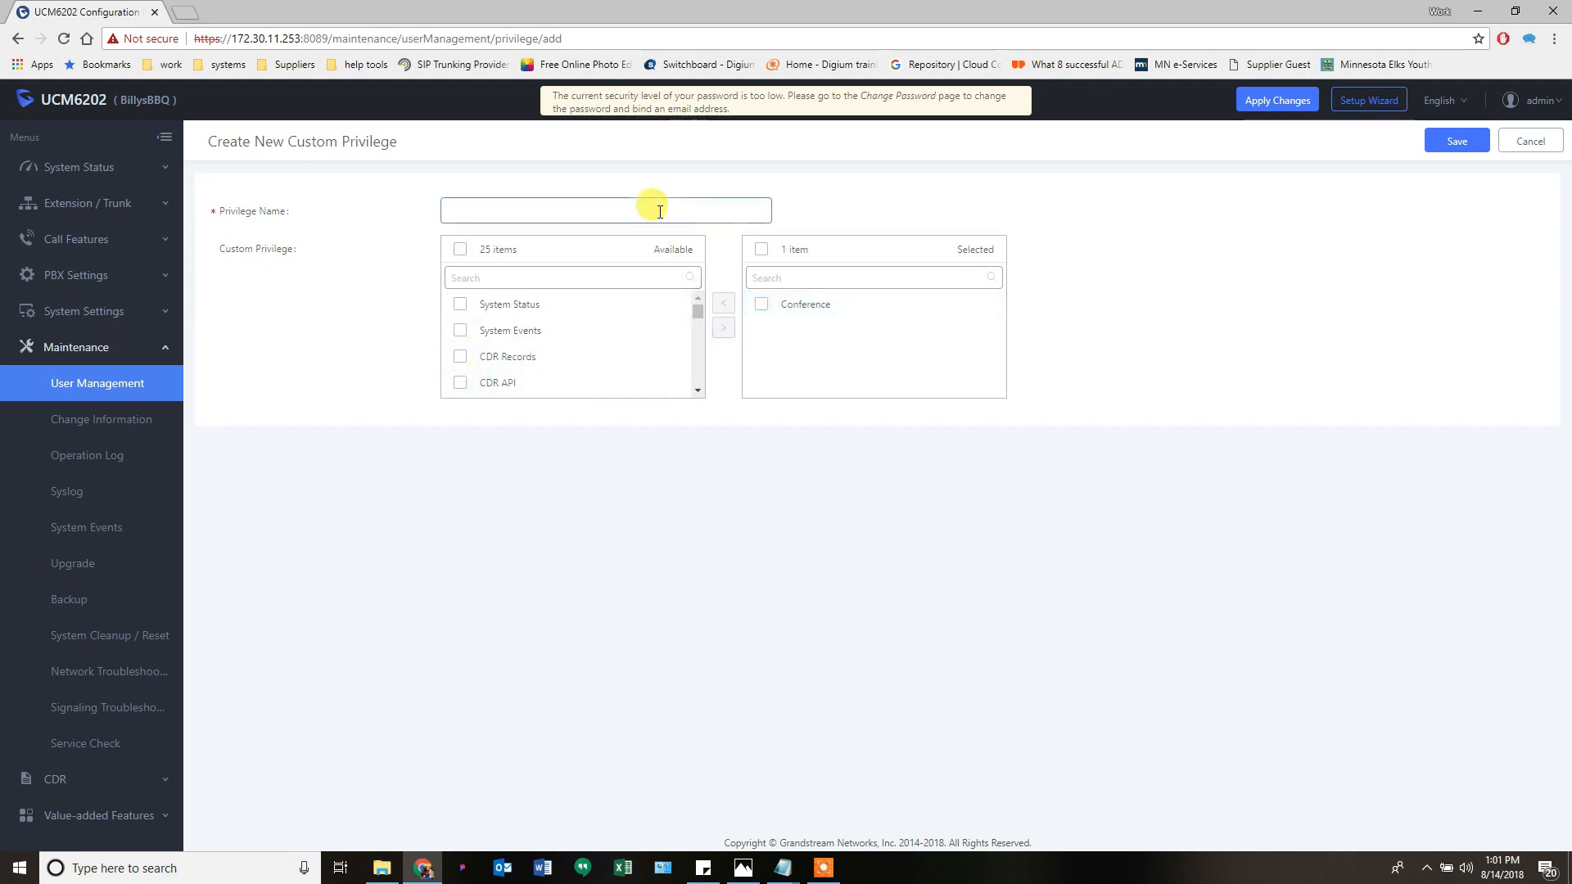
text(conf)
click(1530, 143)
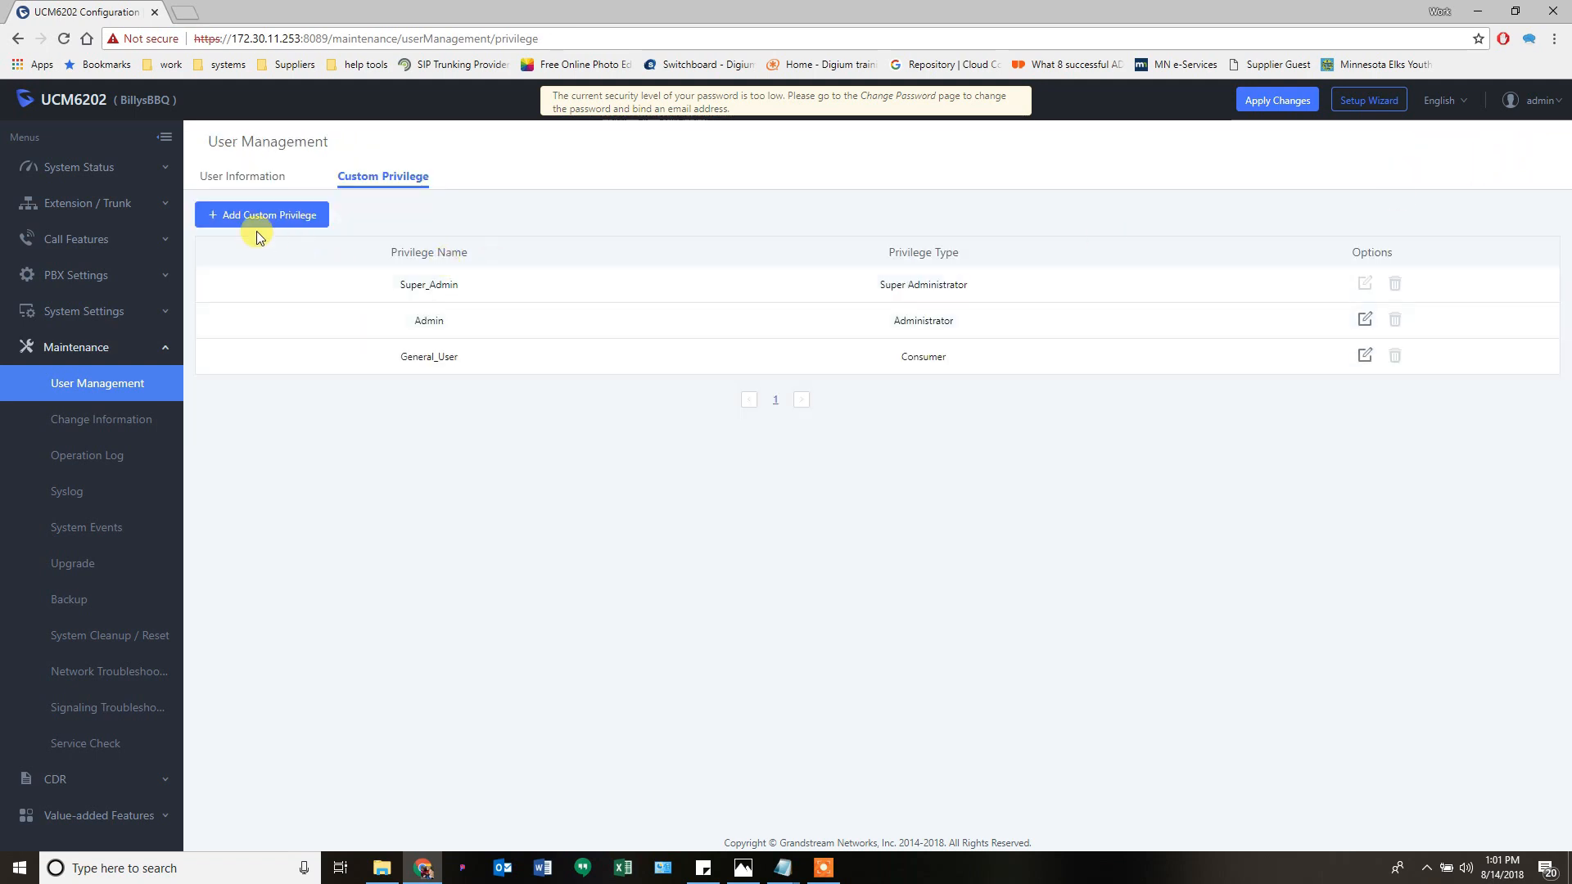
click(254, 176)
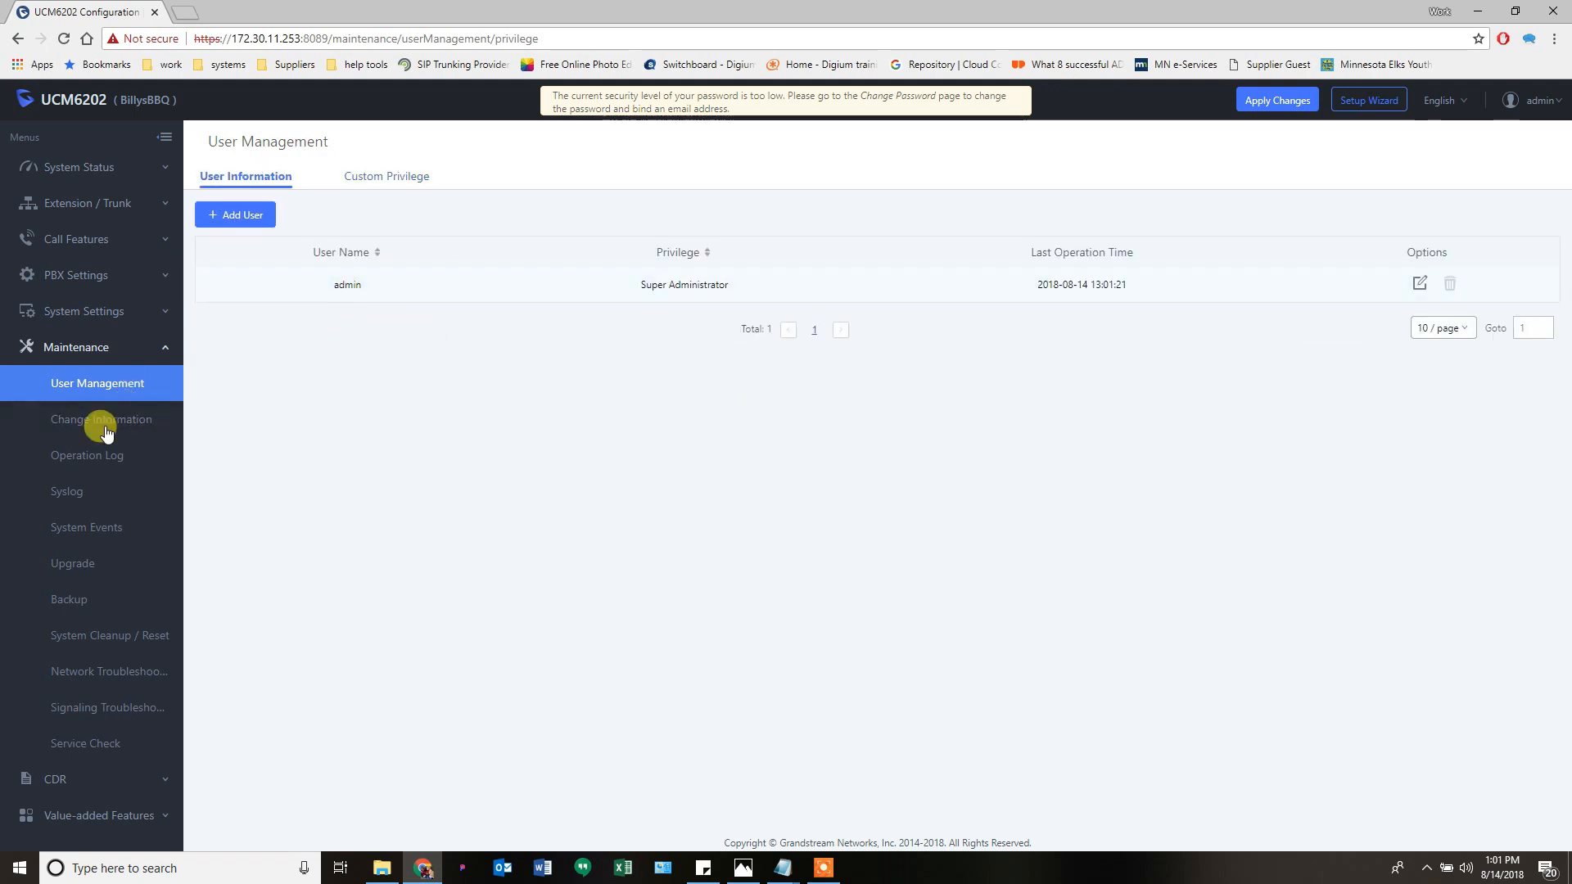
- Visit Change Information leaving the email field blank, then show the Operation Log of 16 admin actions
click(104, 428)
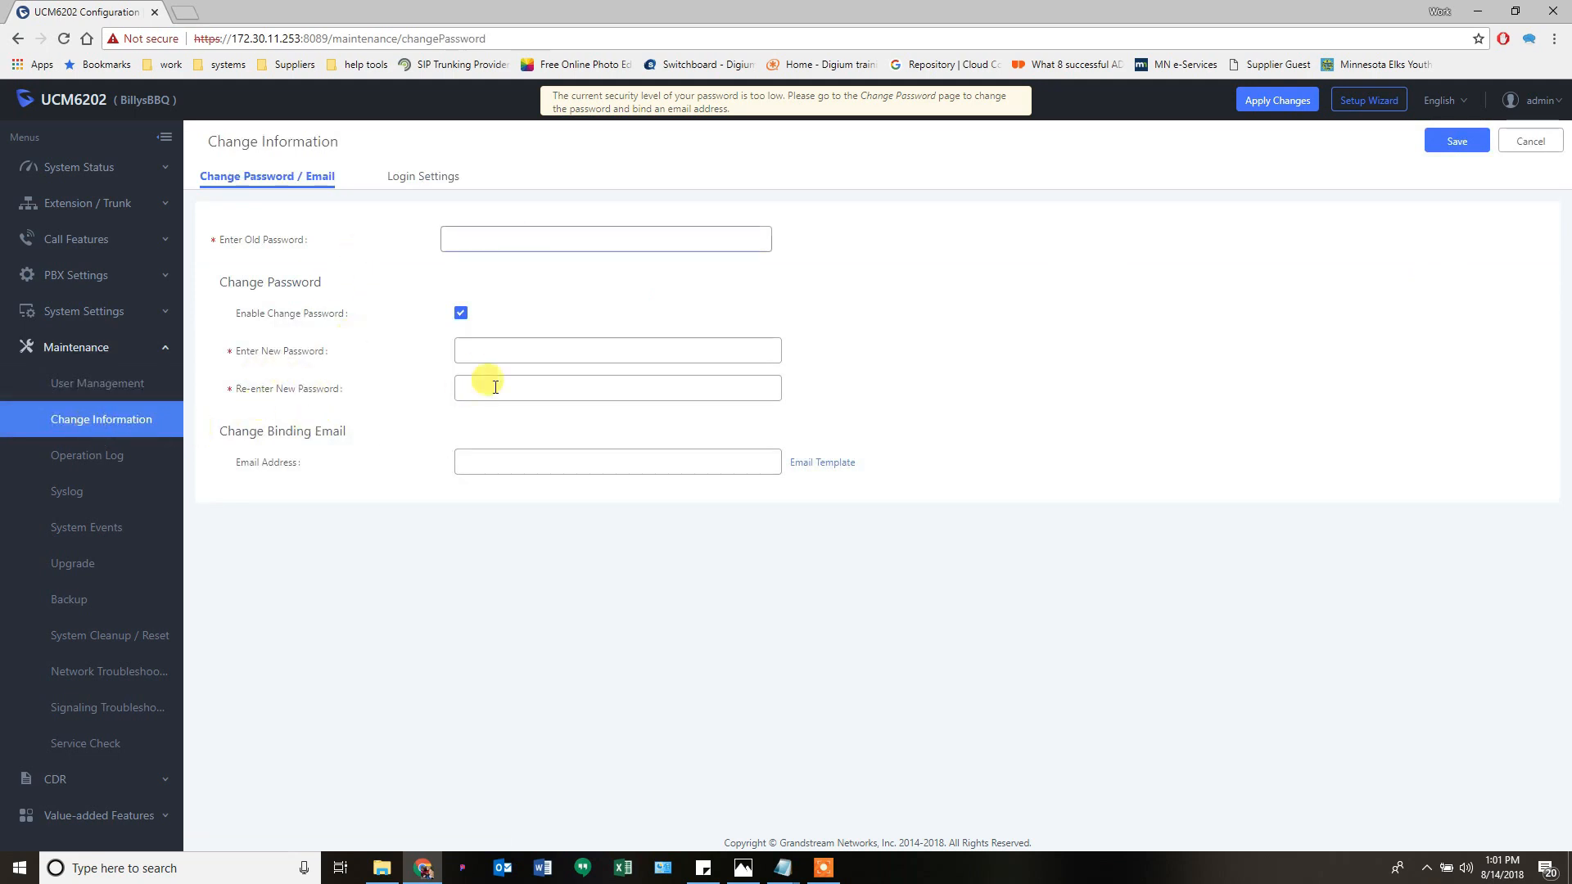
click(515, 461)
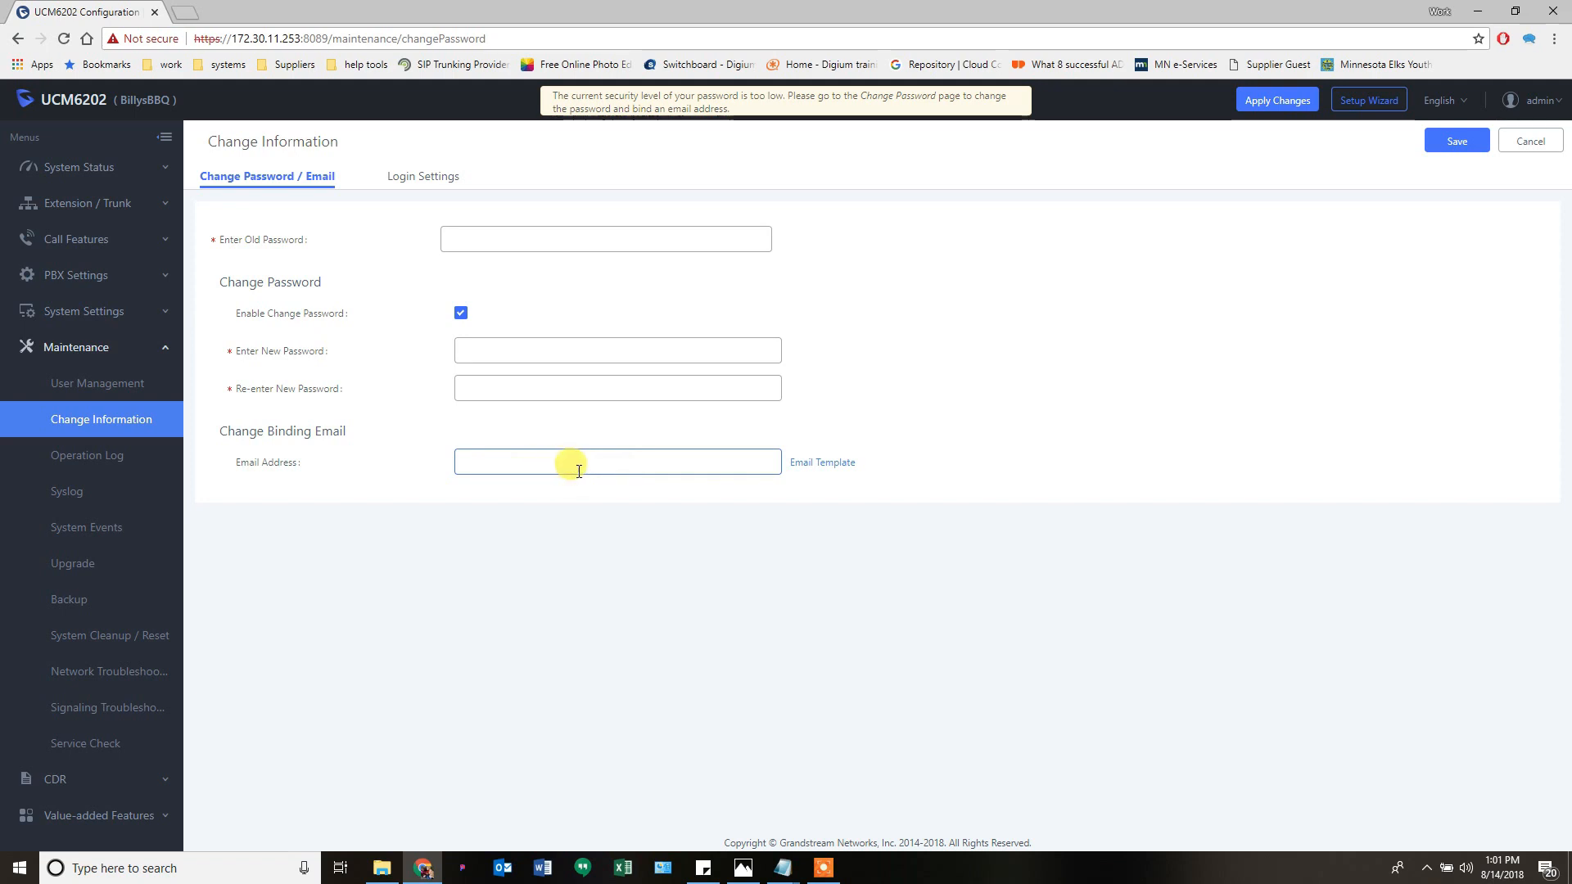
click(352, 641)
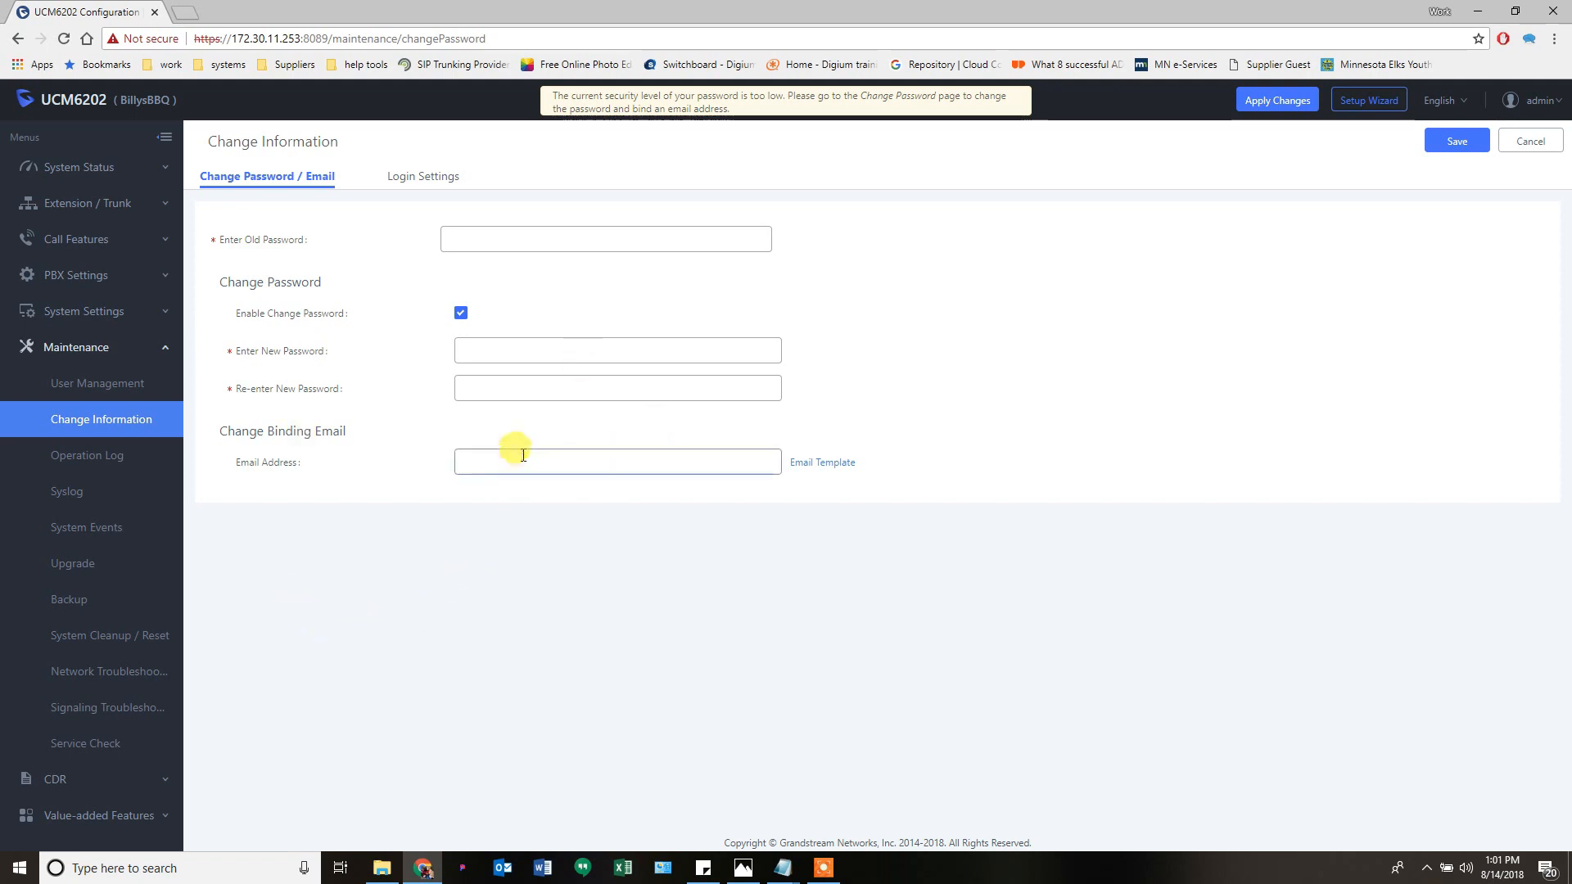
click(82, 456)
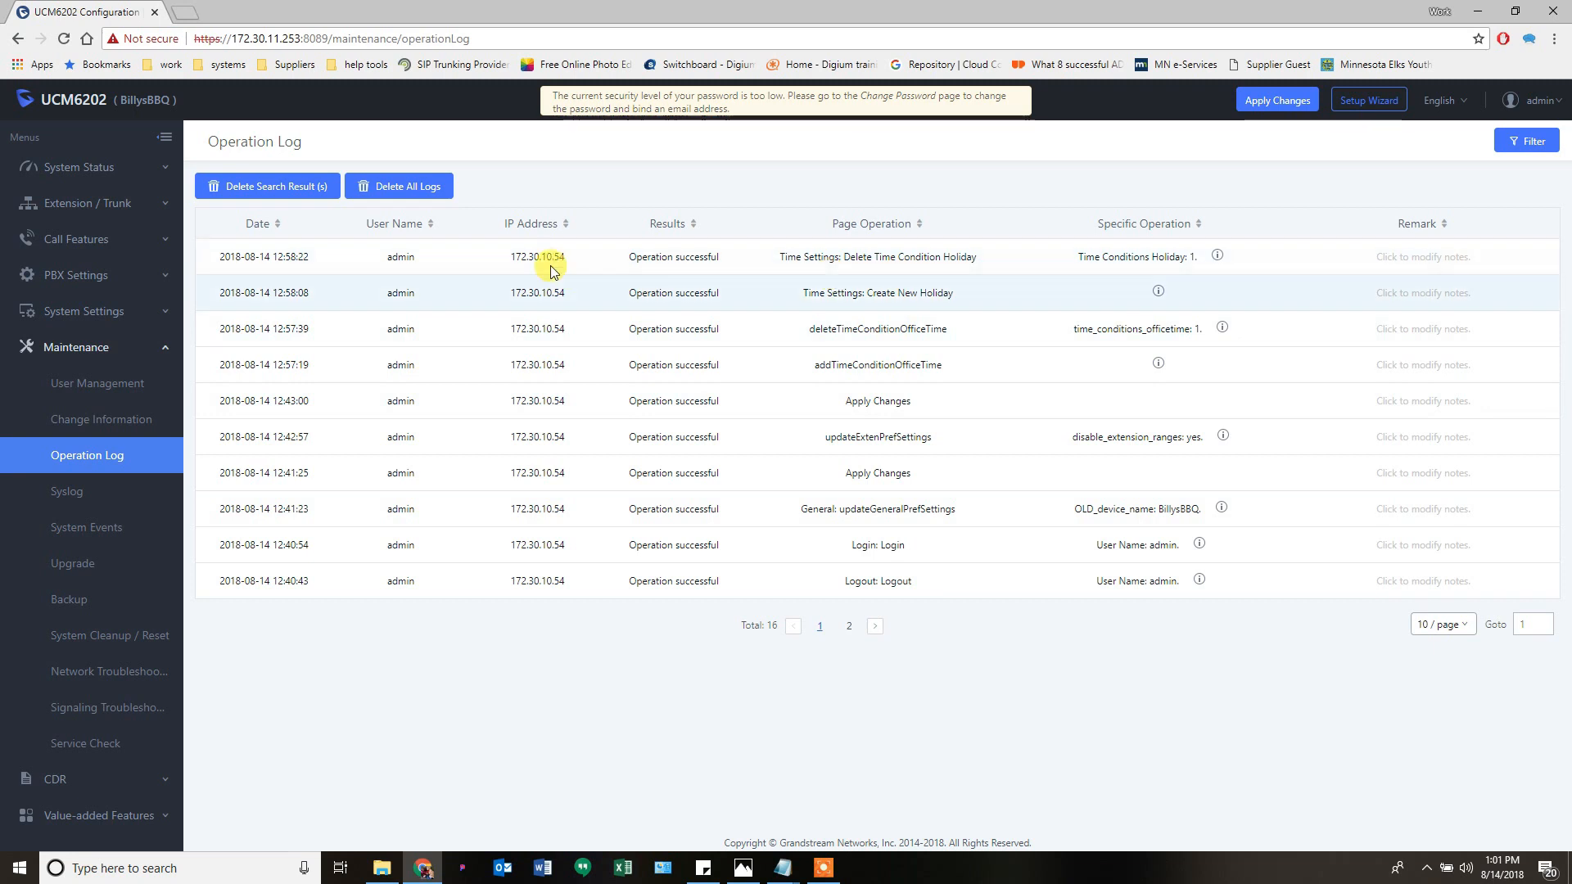
- Delete all operation log entries, then show the Syslog page with time interval 60
drag(512, 260, 587, 271)
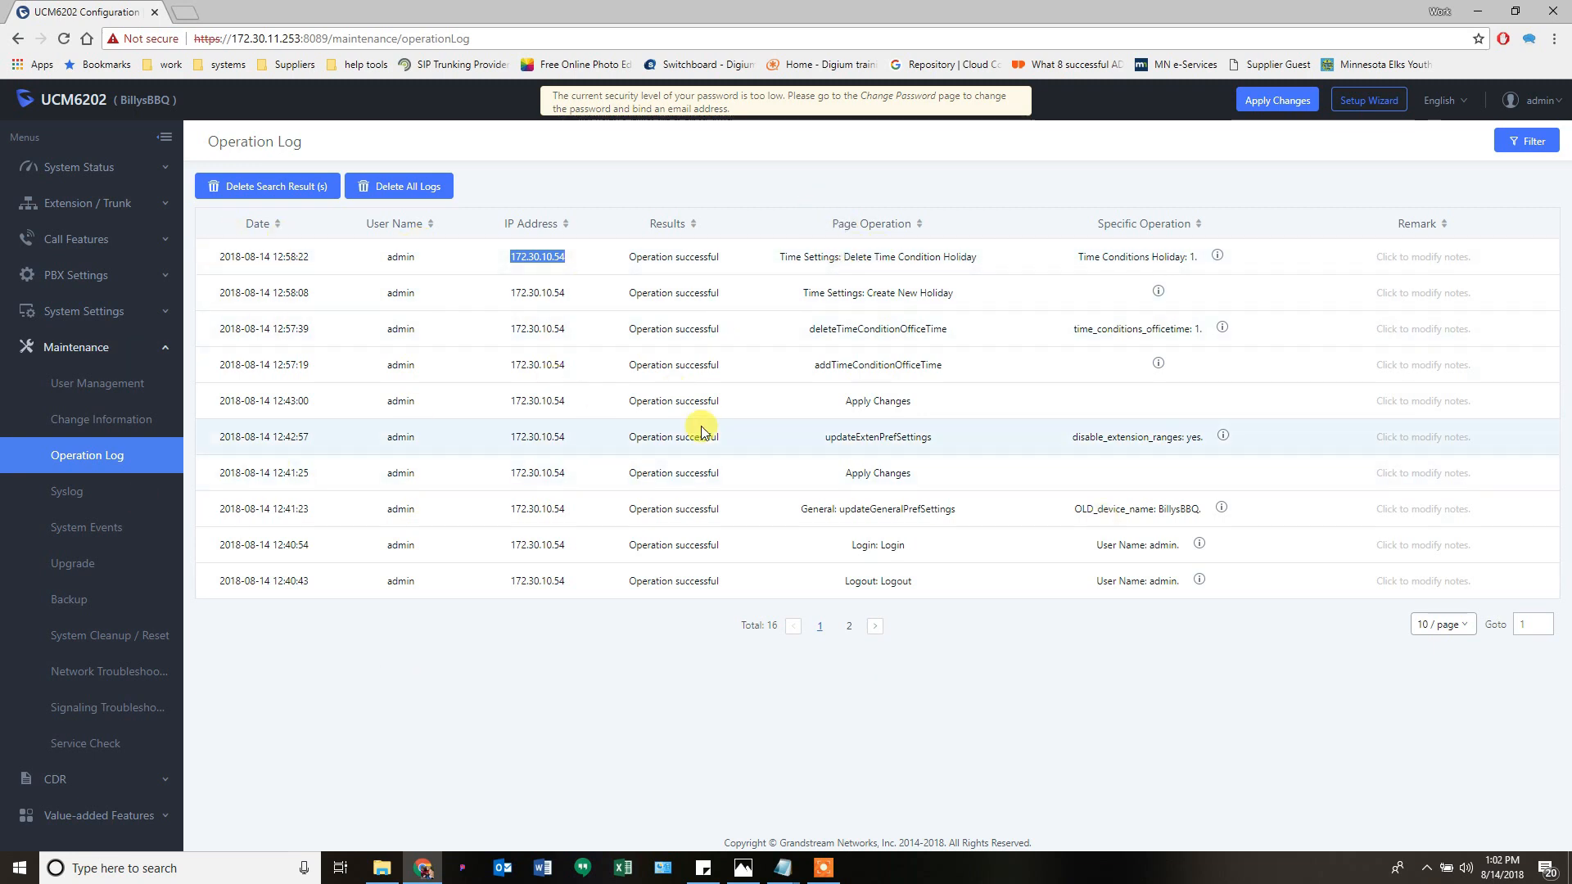
click(410, 185)
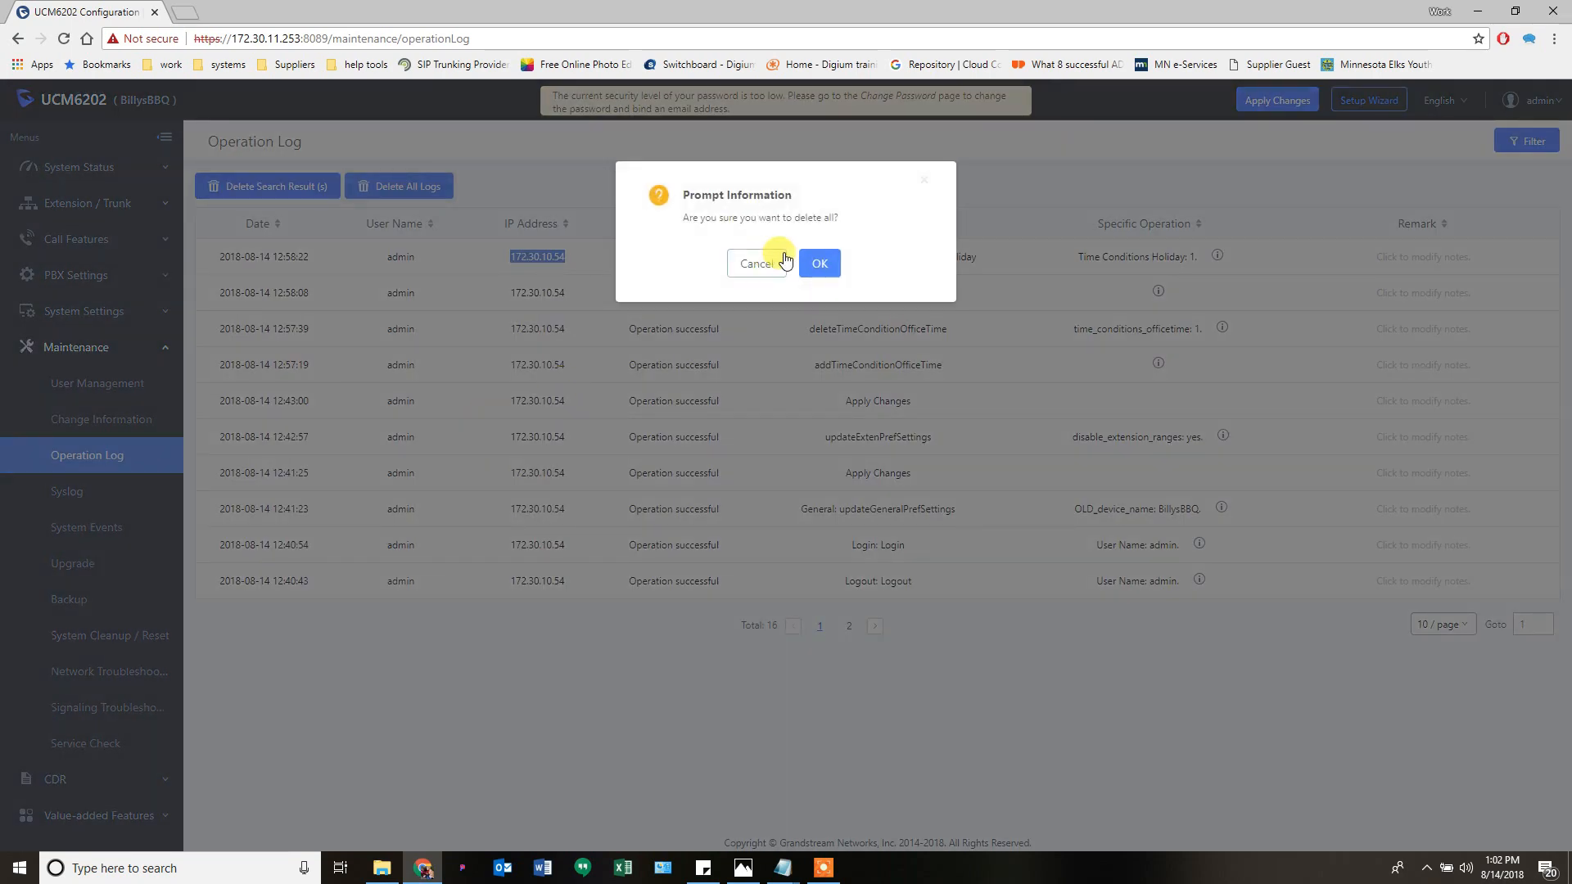
click(809, 264)
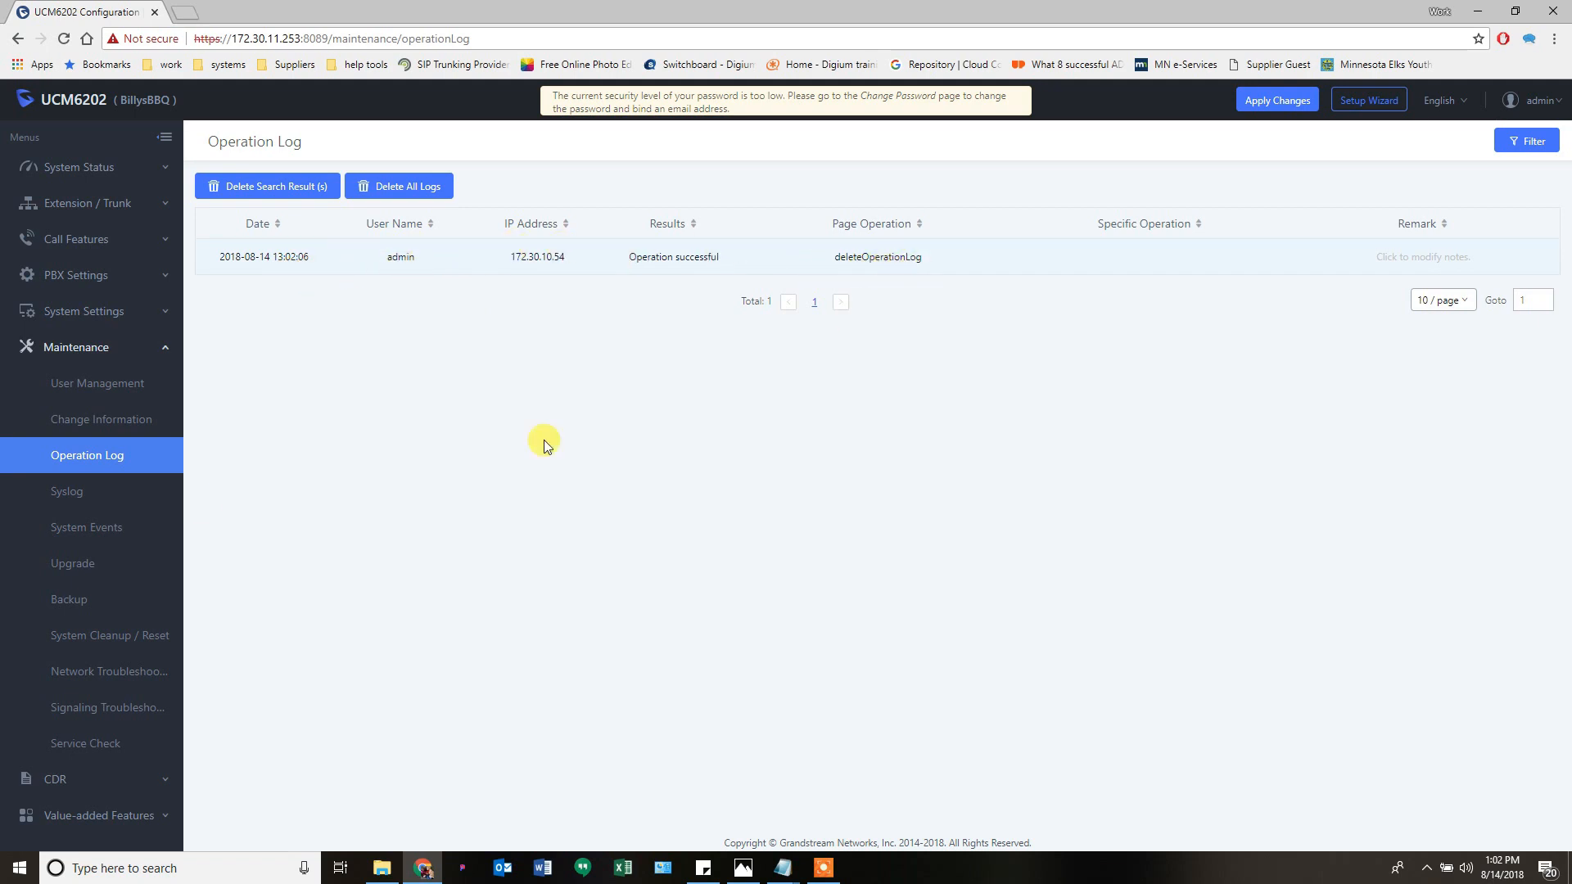
click(66, 496)
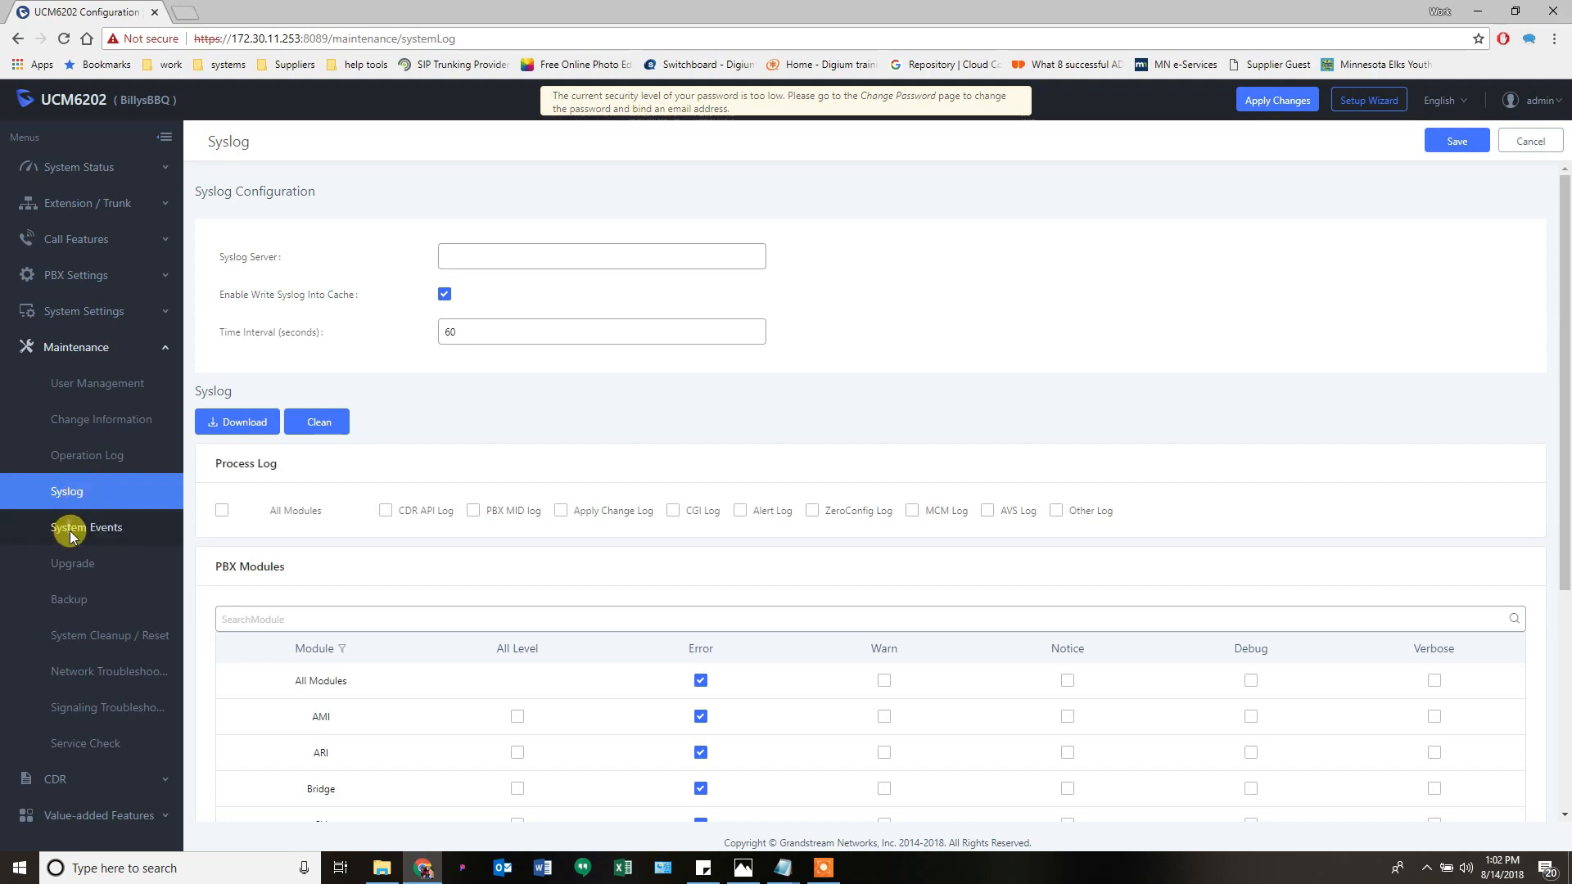
- In System Events' Alert Events List, select all events and turn Alert On, declining the VoIP Trunks prompt
click(104, 539)
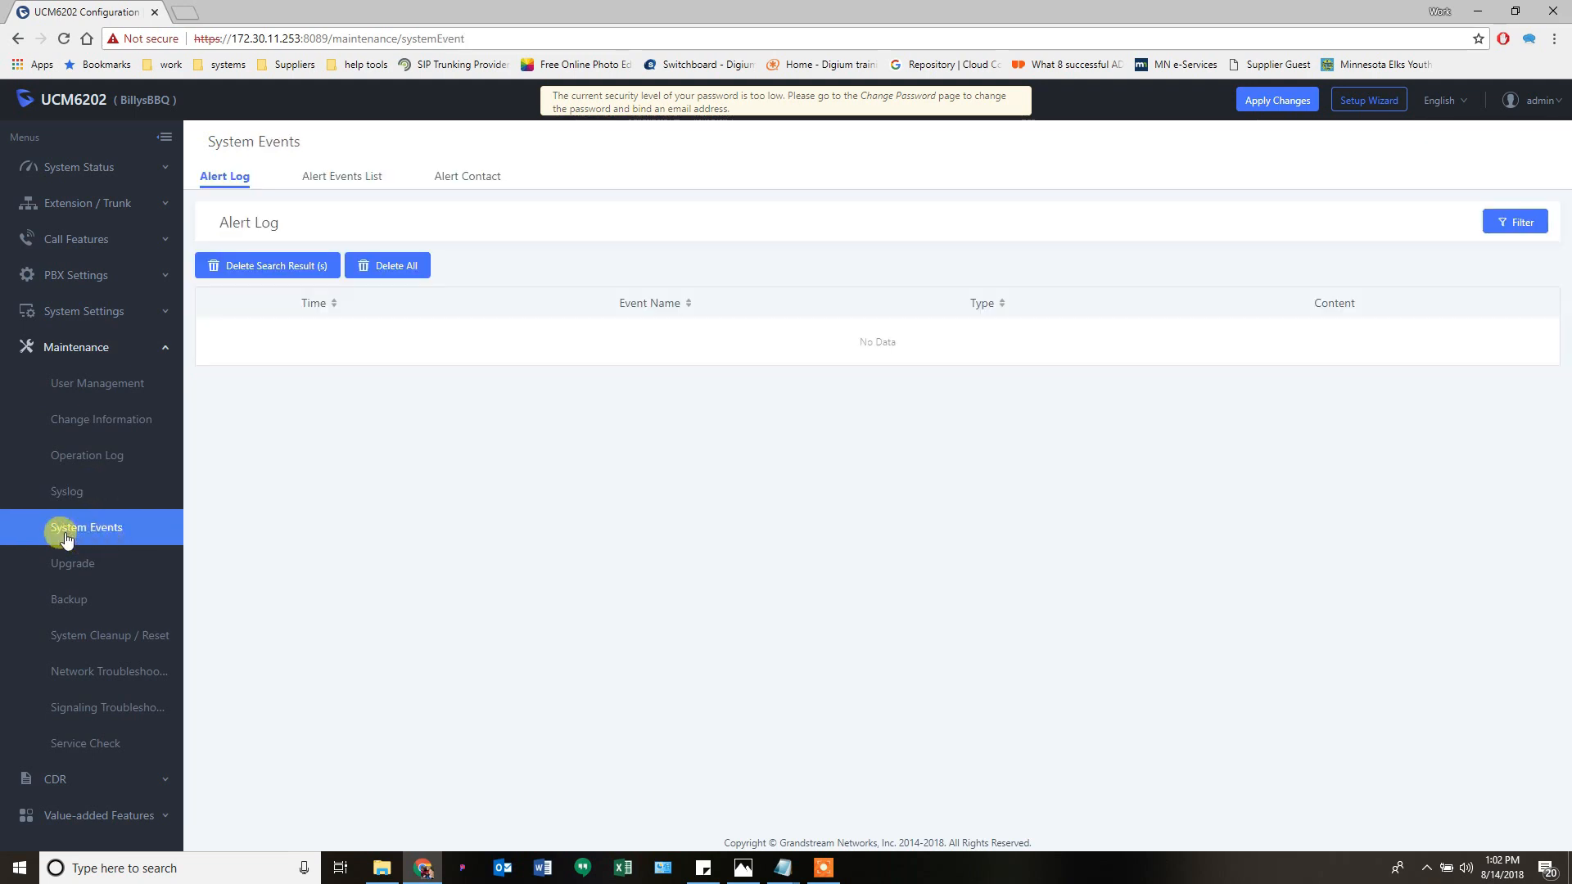
click(340, 178)
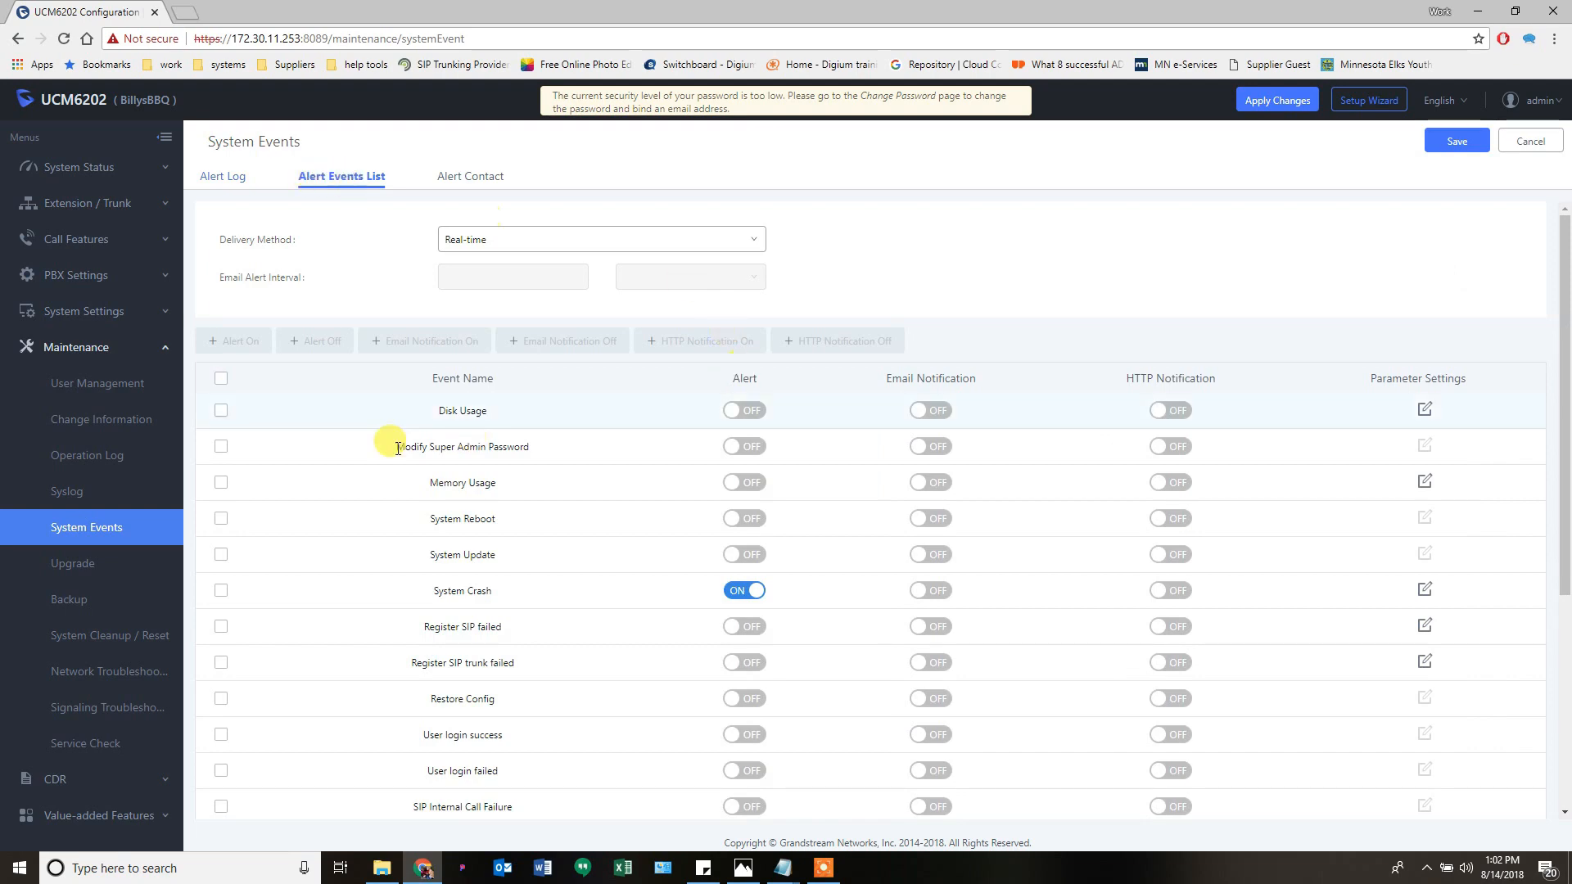
click(221, 379)
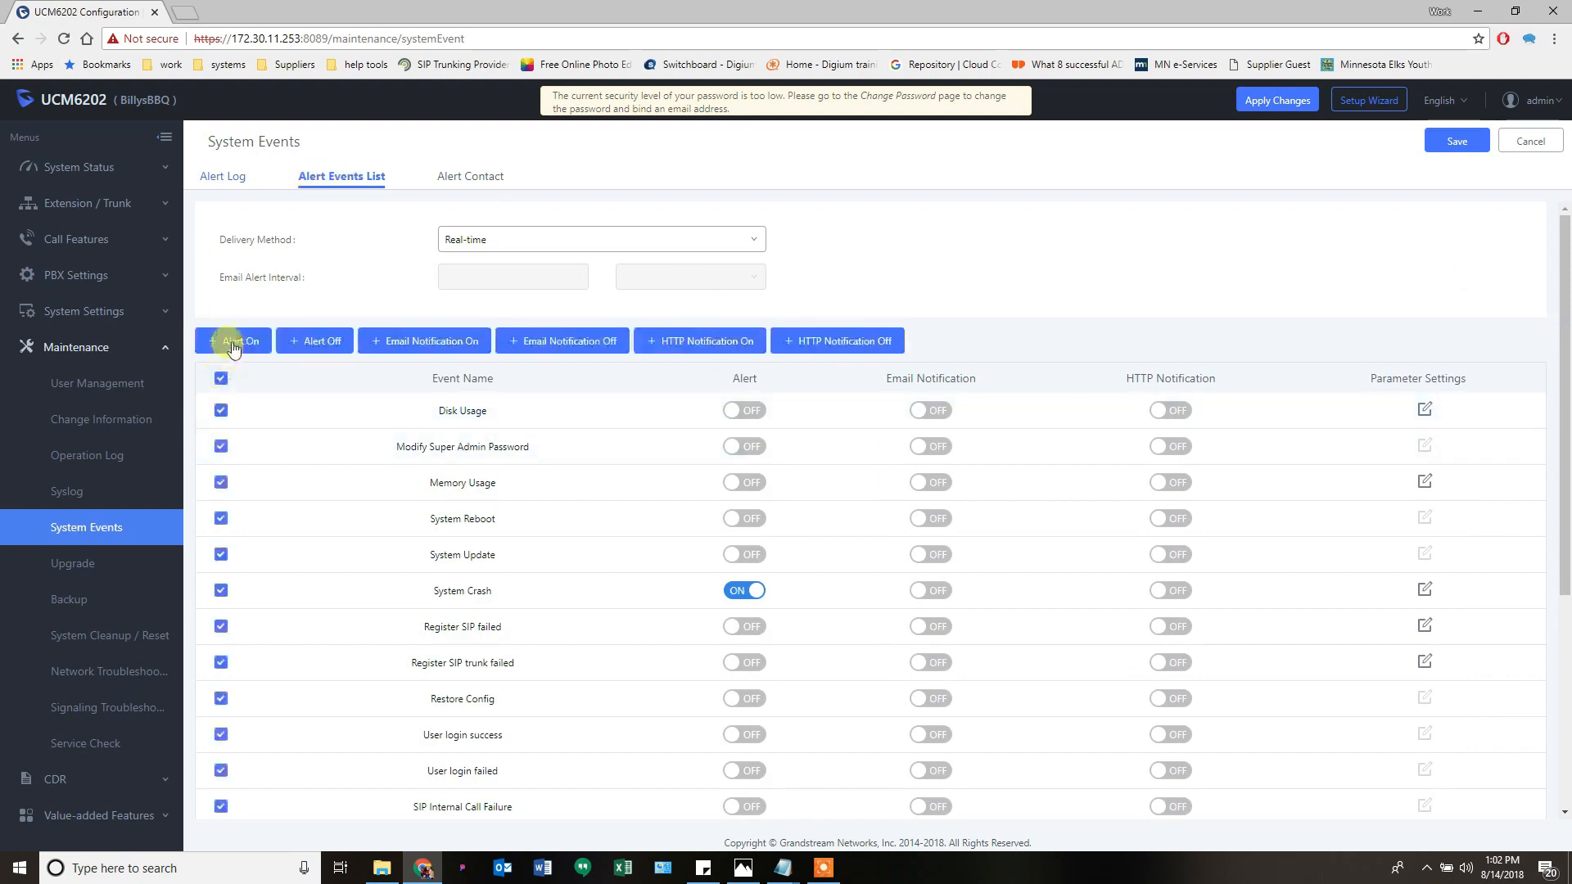
click(233, 342)
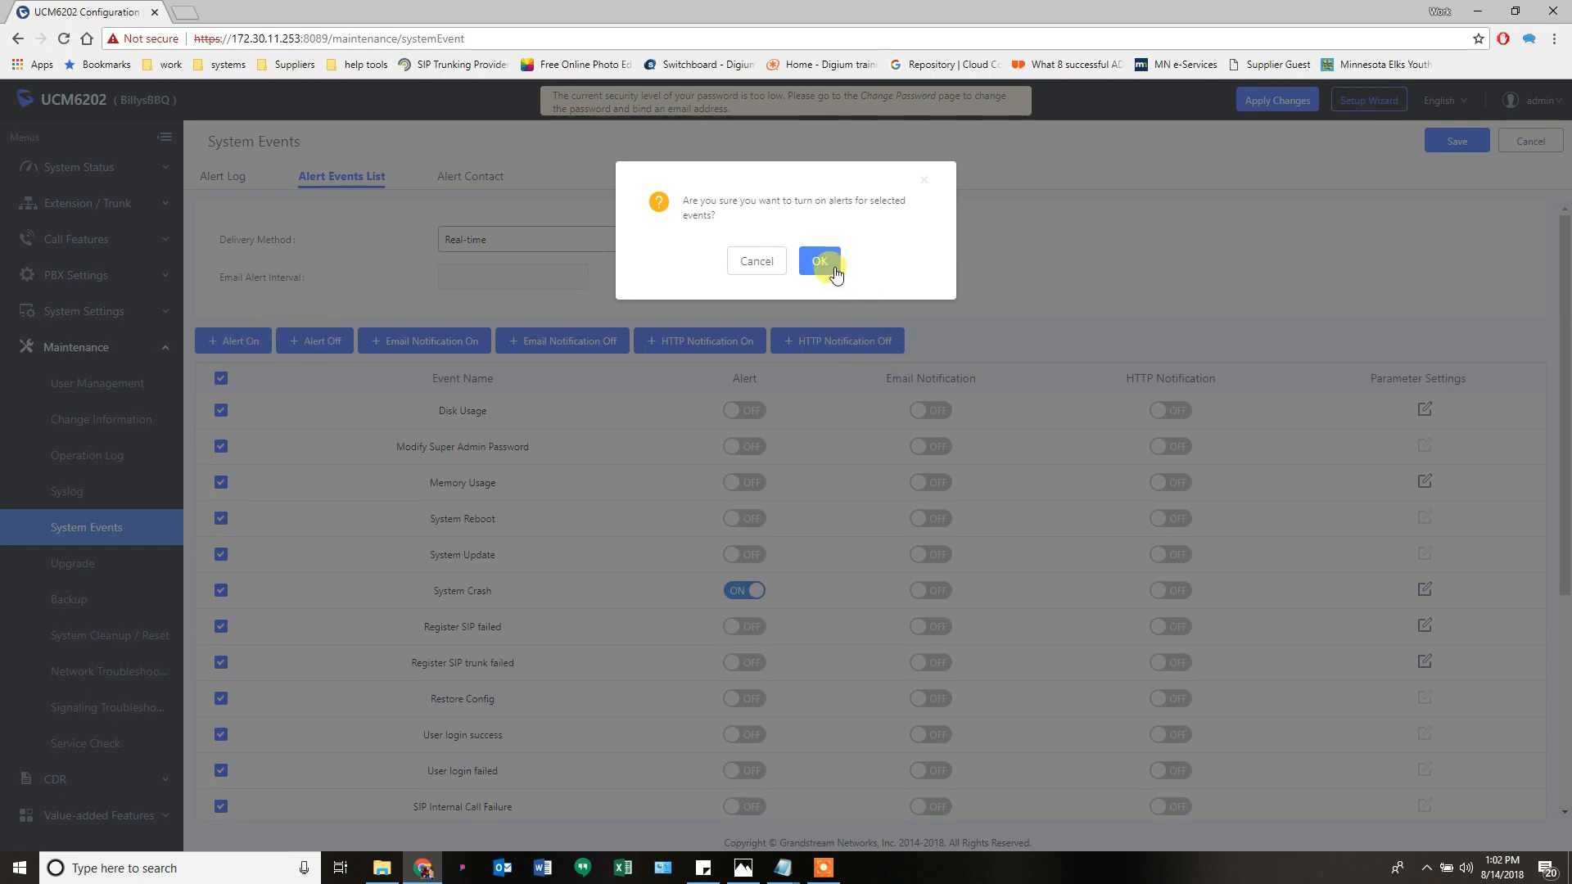
click(825, 264)
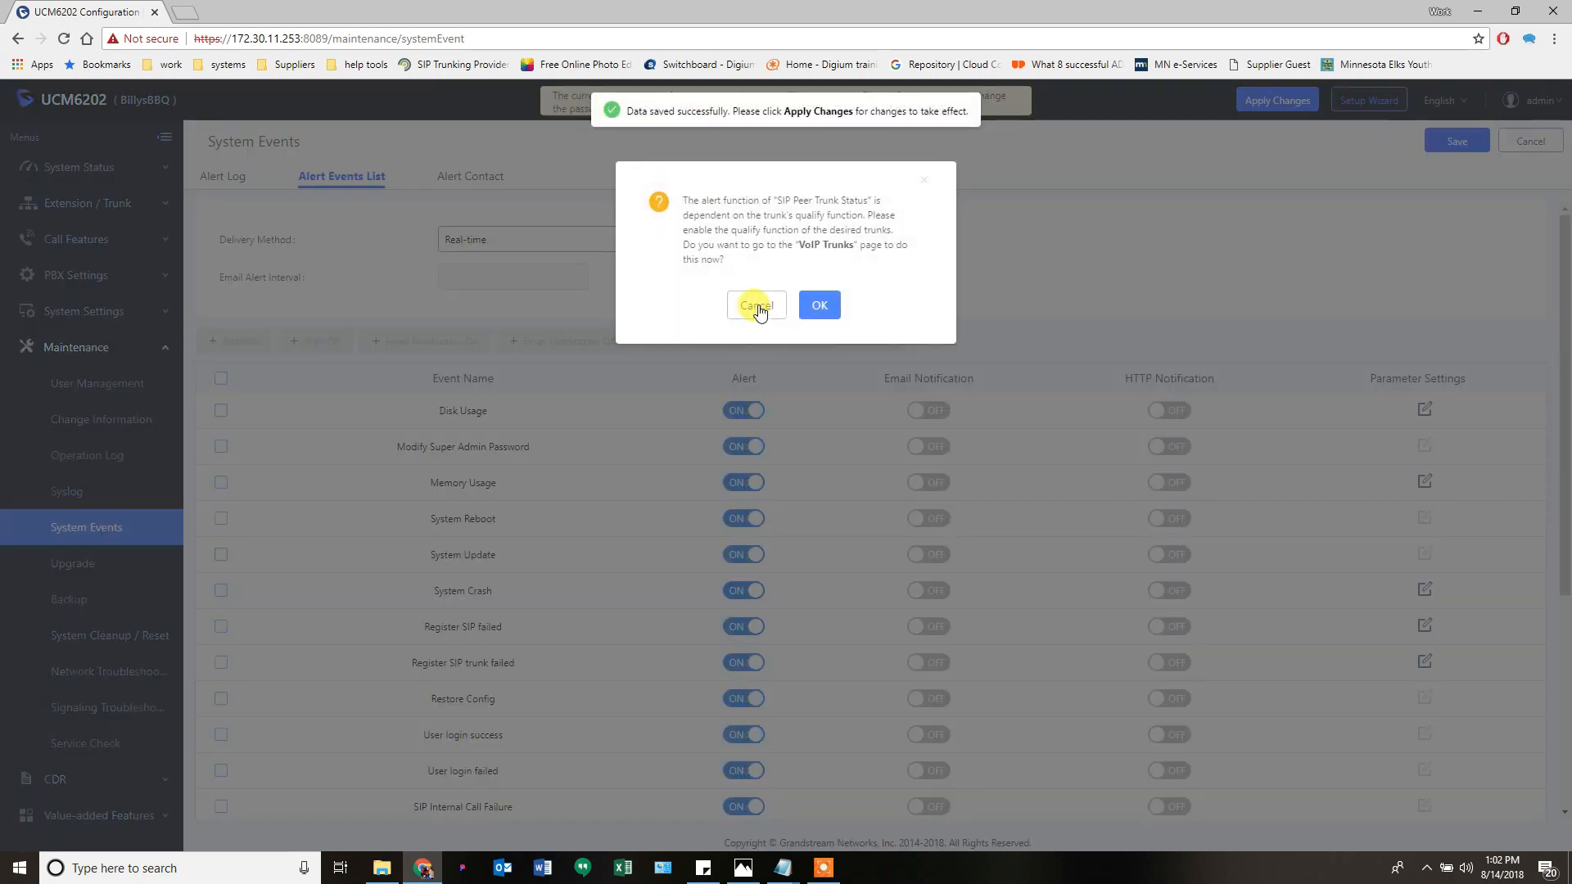
click(757, 306)
- Scroll through the enabled alert events, then return to the empty Alert Log
scroll(745, 491, down, 4)
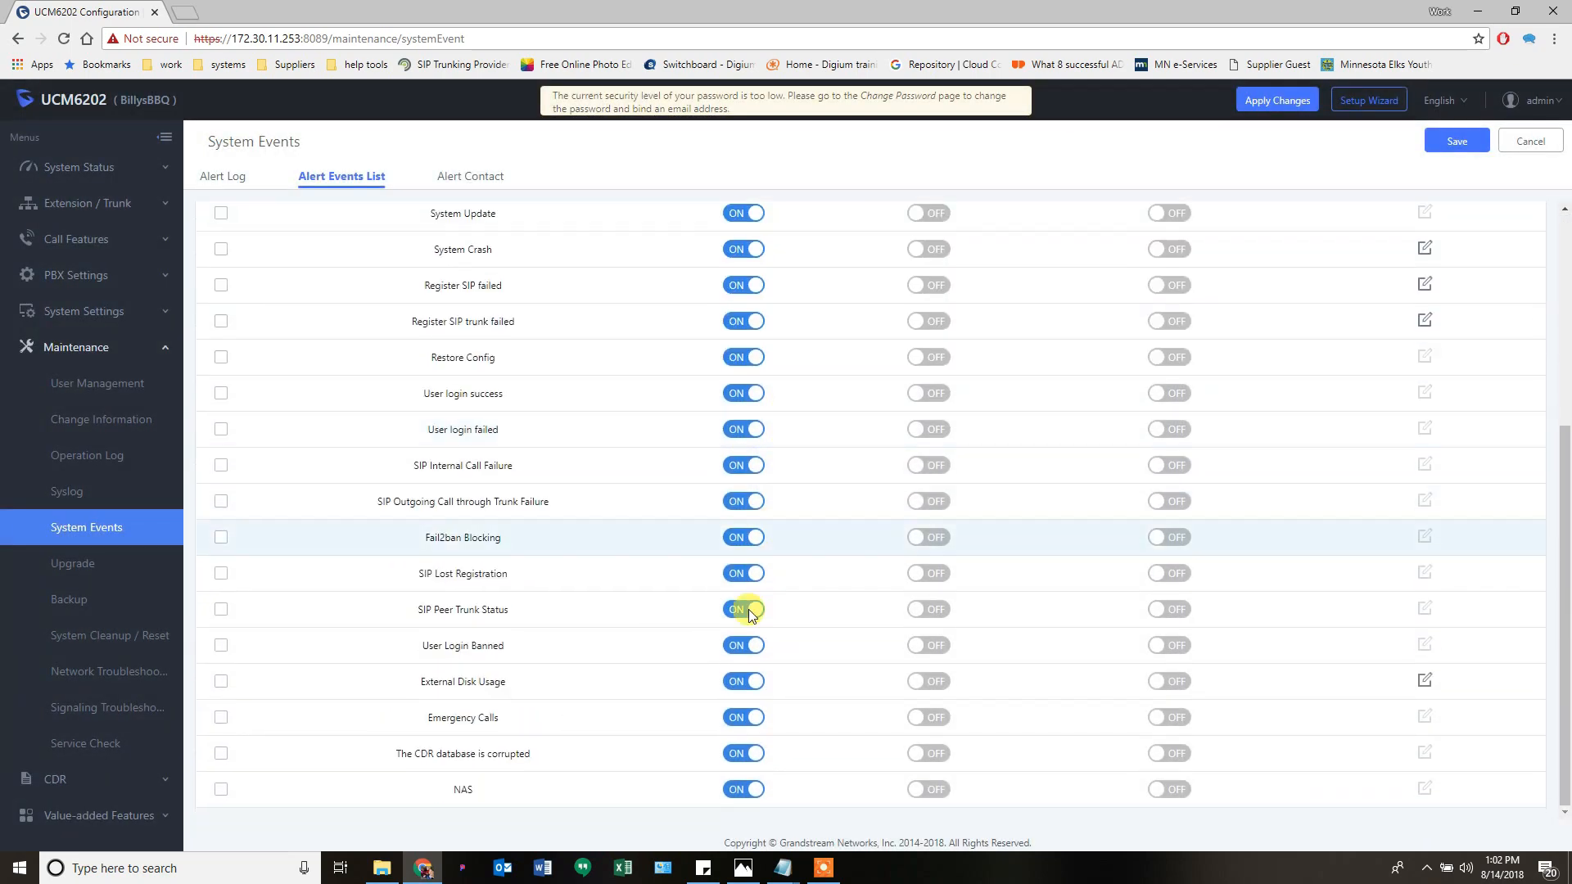
scroll(968, 631, up, 5)
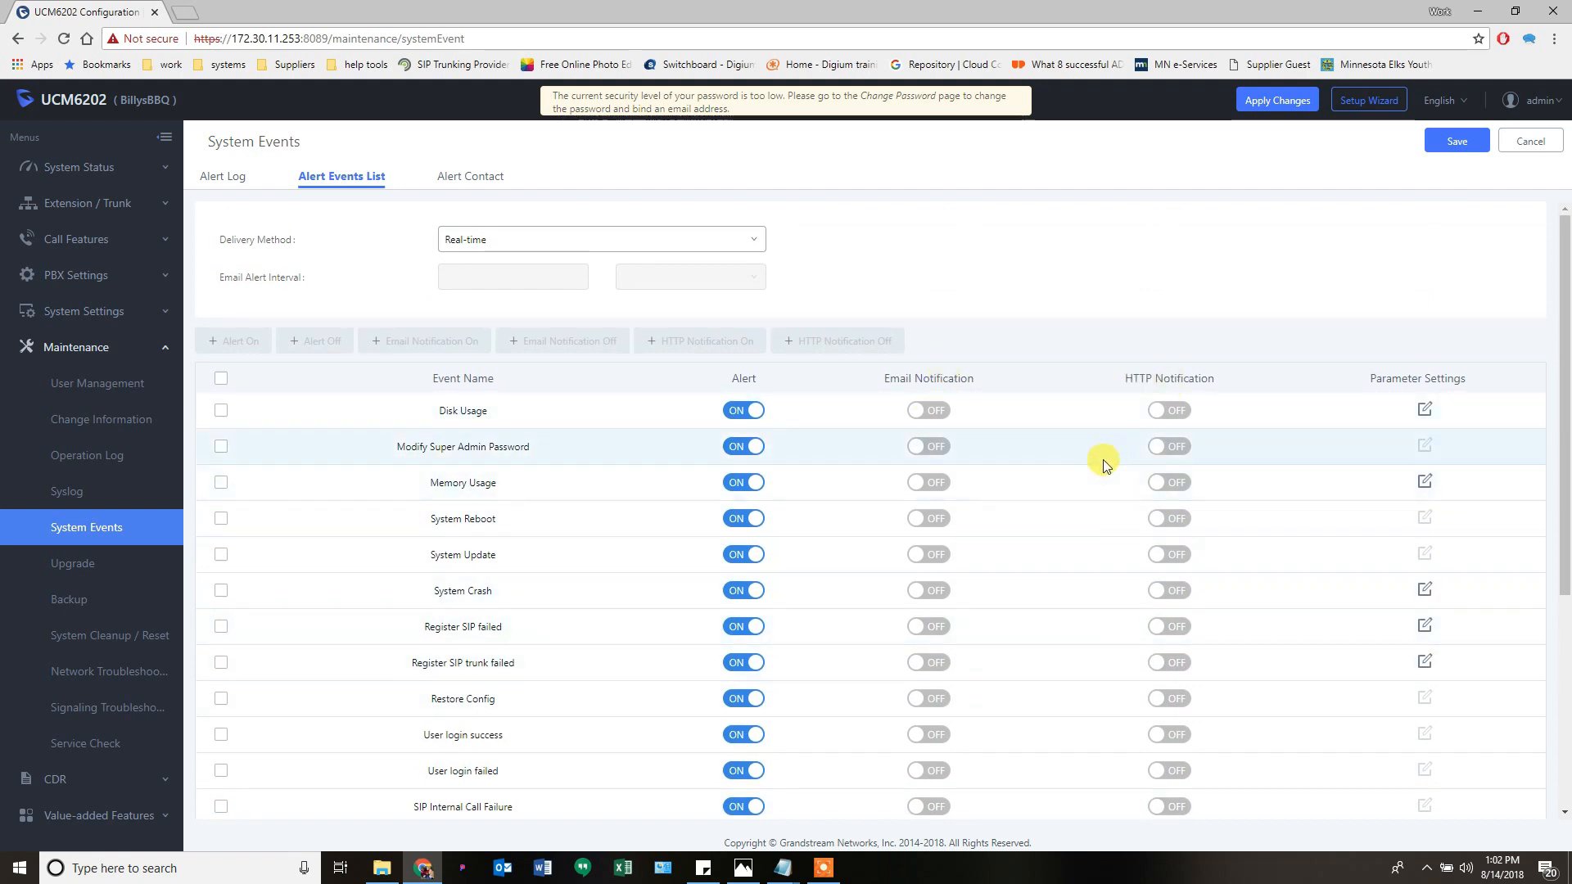
scroll(807, 459, down, 2)
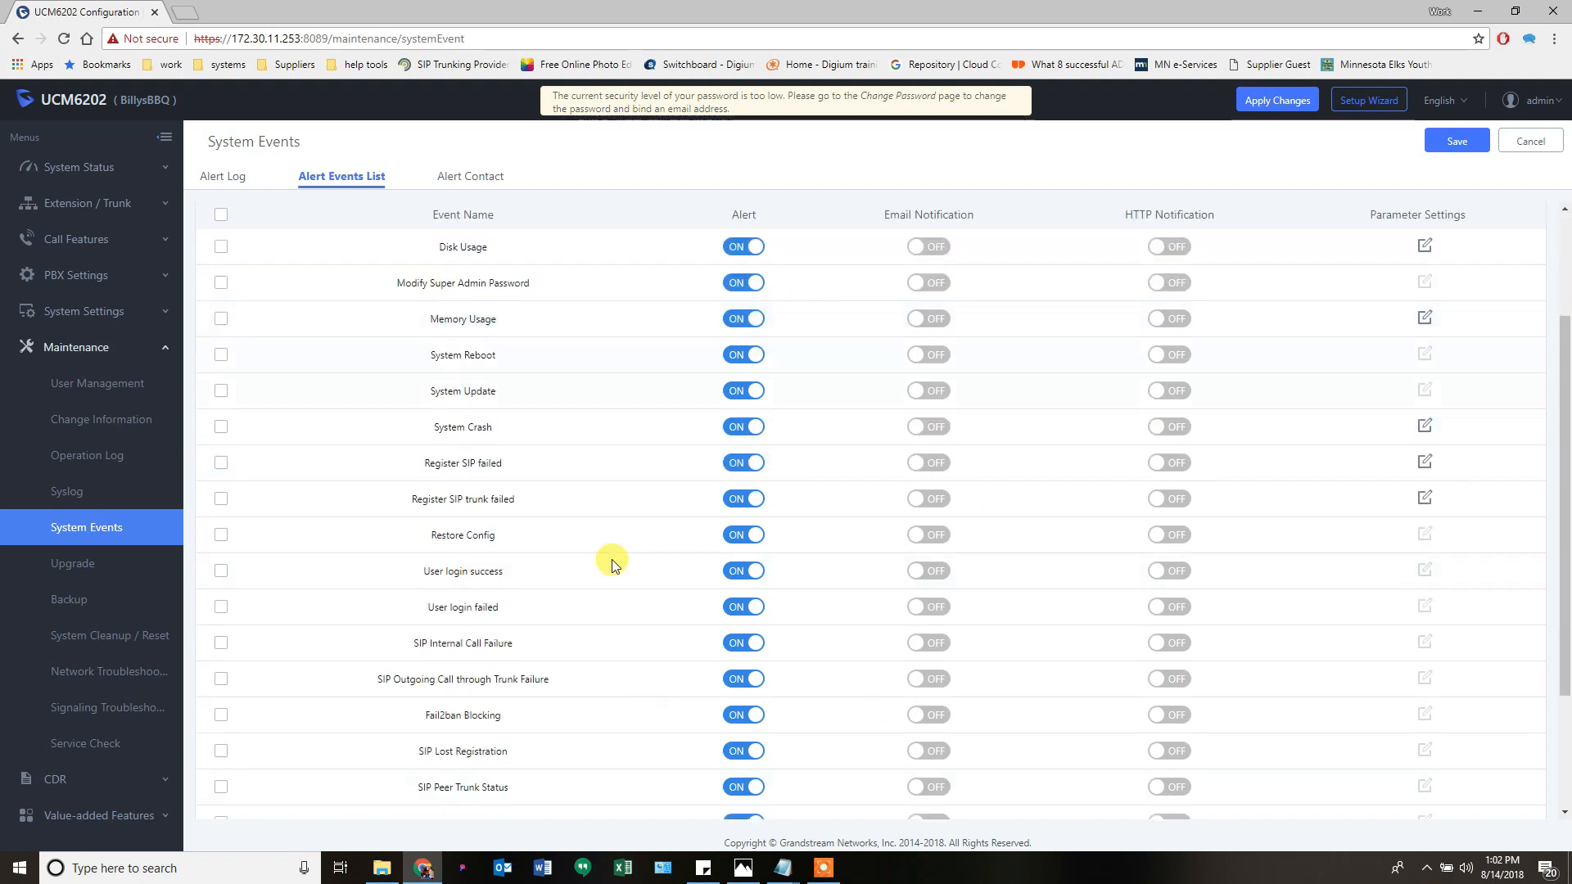
scroll(614, 565, down, 2)
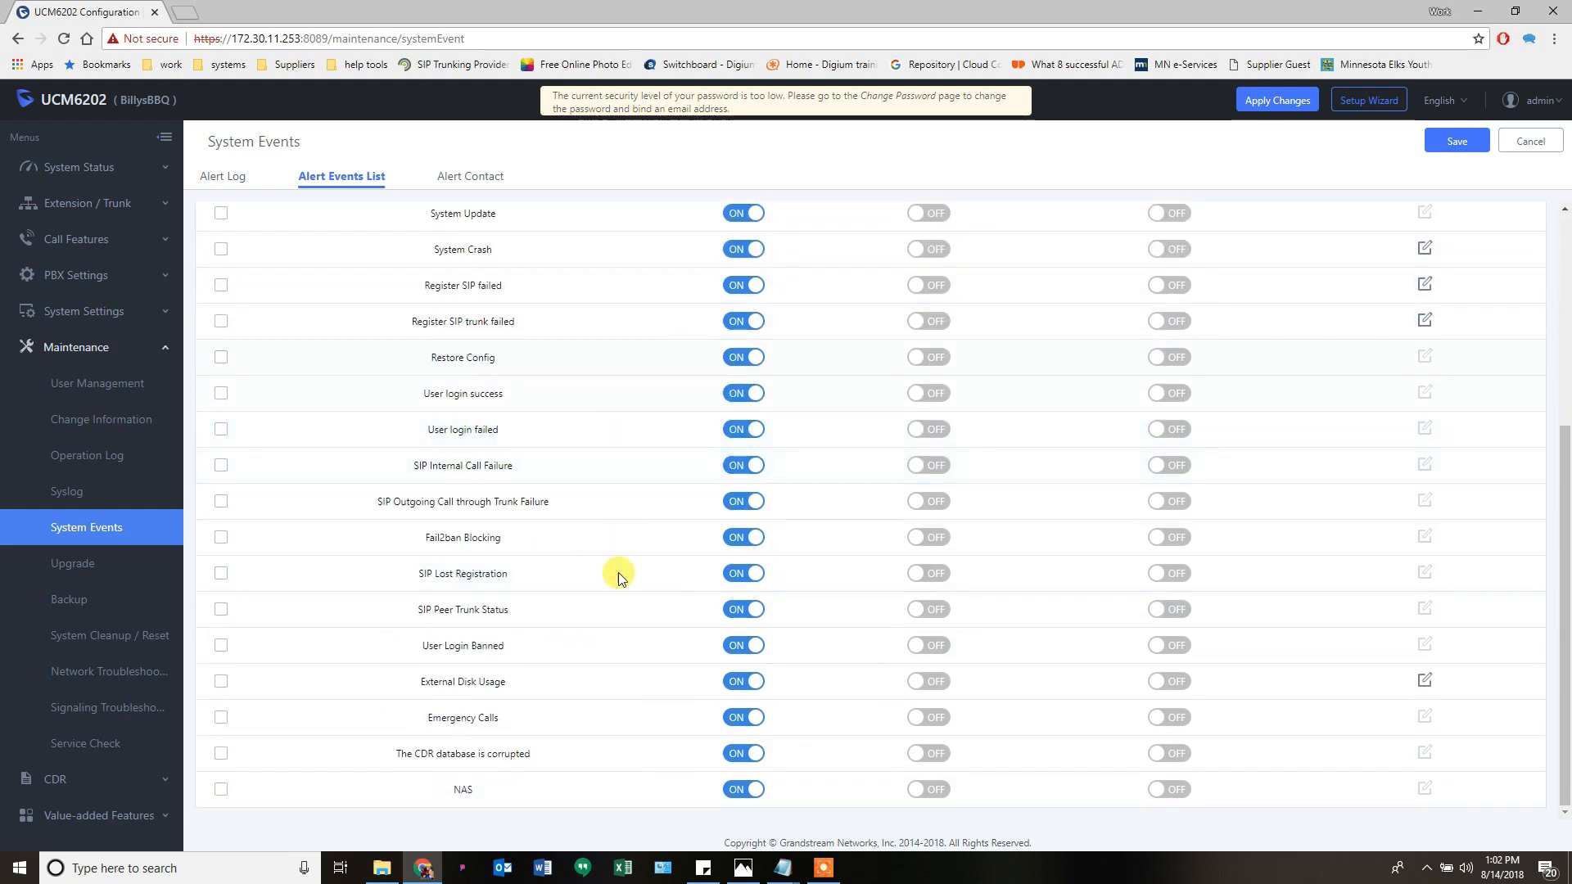
scroll(488, 416, up, 3)
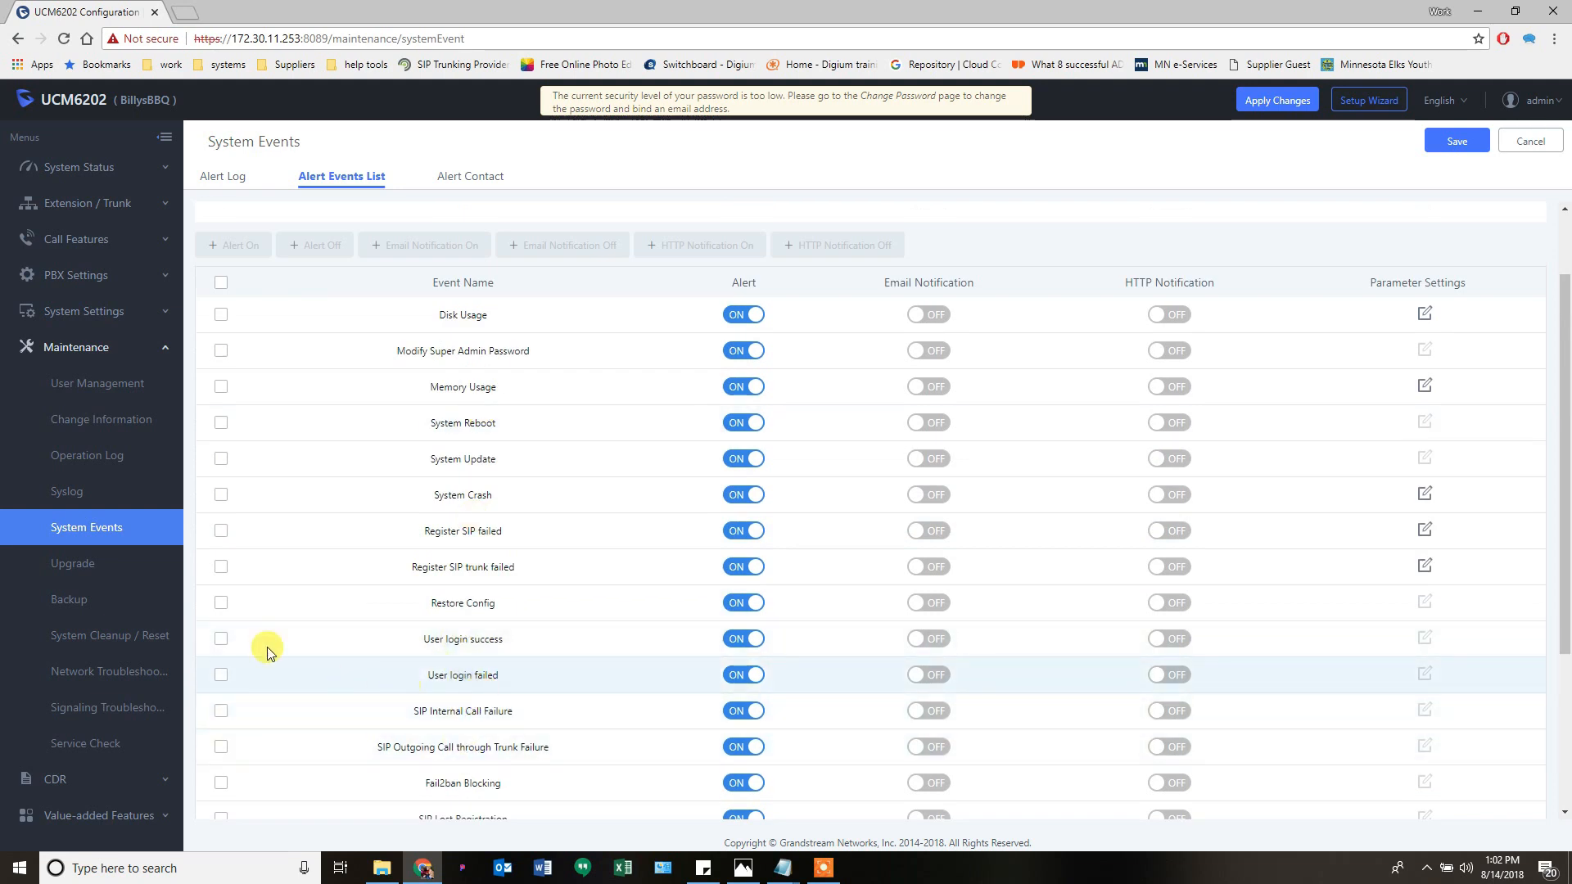
click(220, 175)
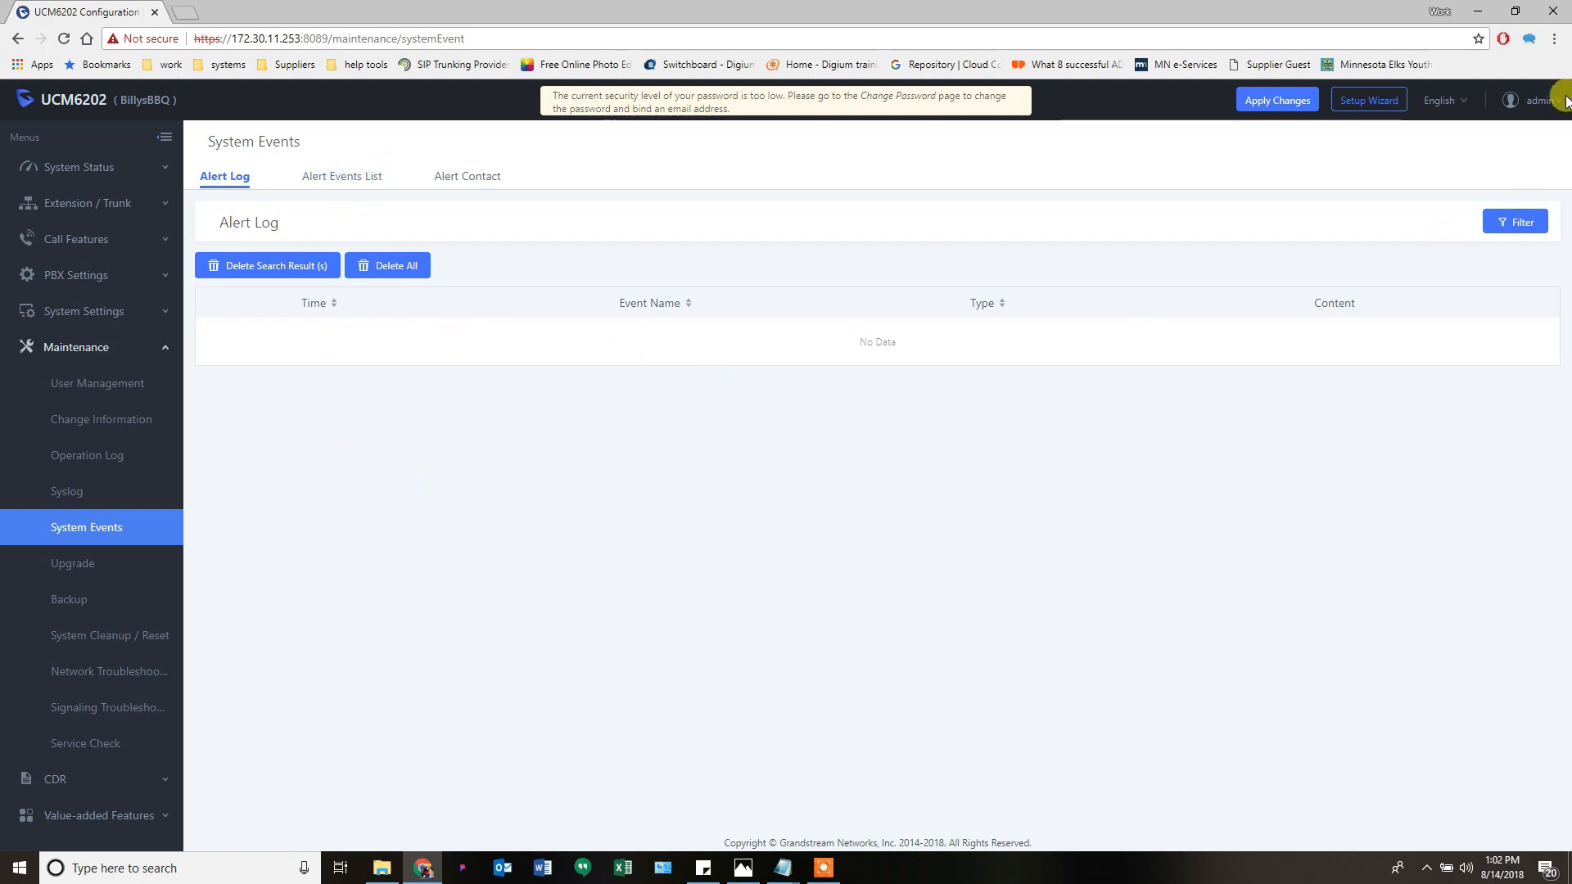
- Log out and sign back in as admin, retyping the password after a failed attempt
click(1539, 100)
click(1540, 166)
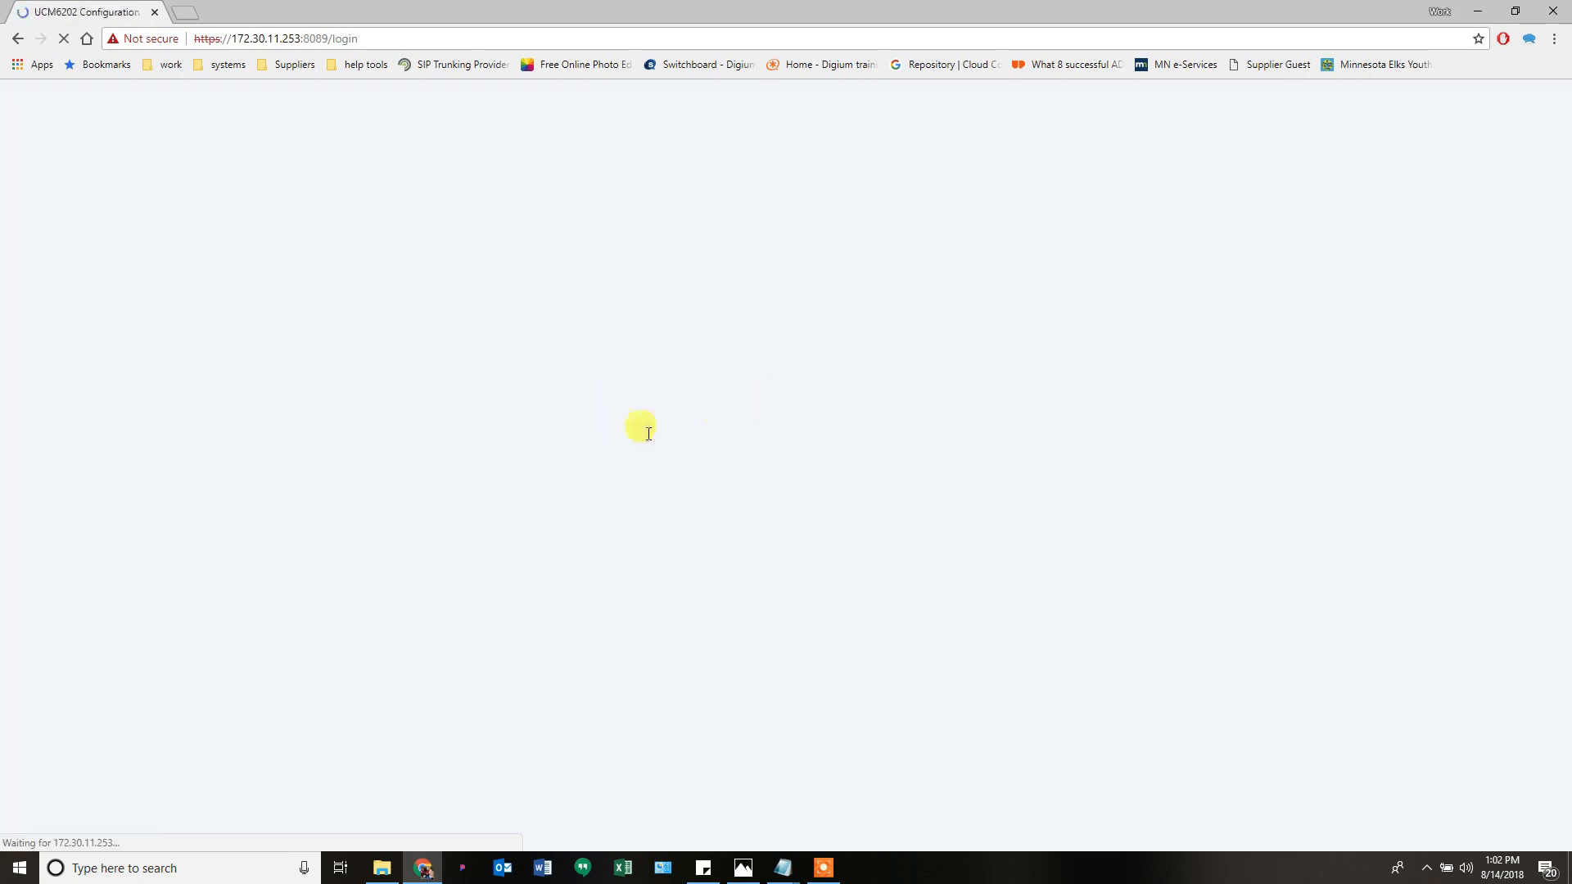
text(ad)
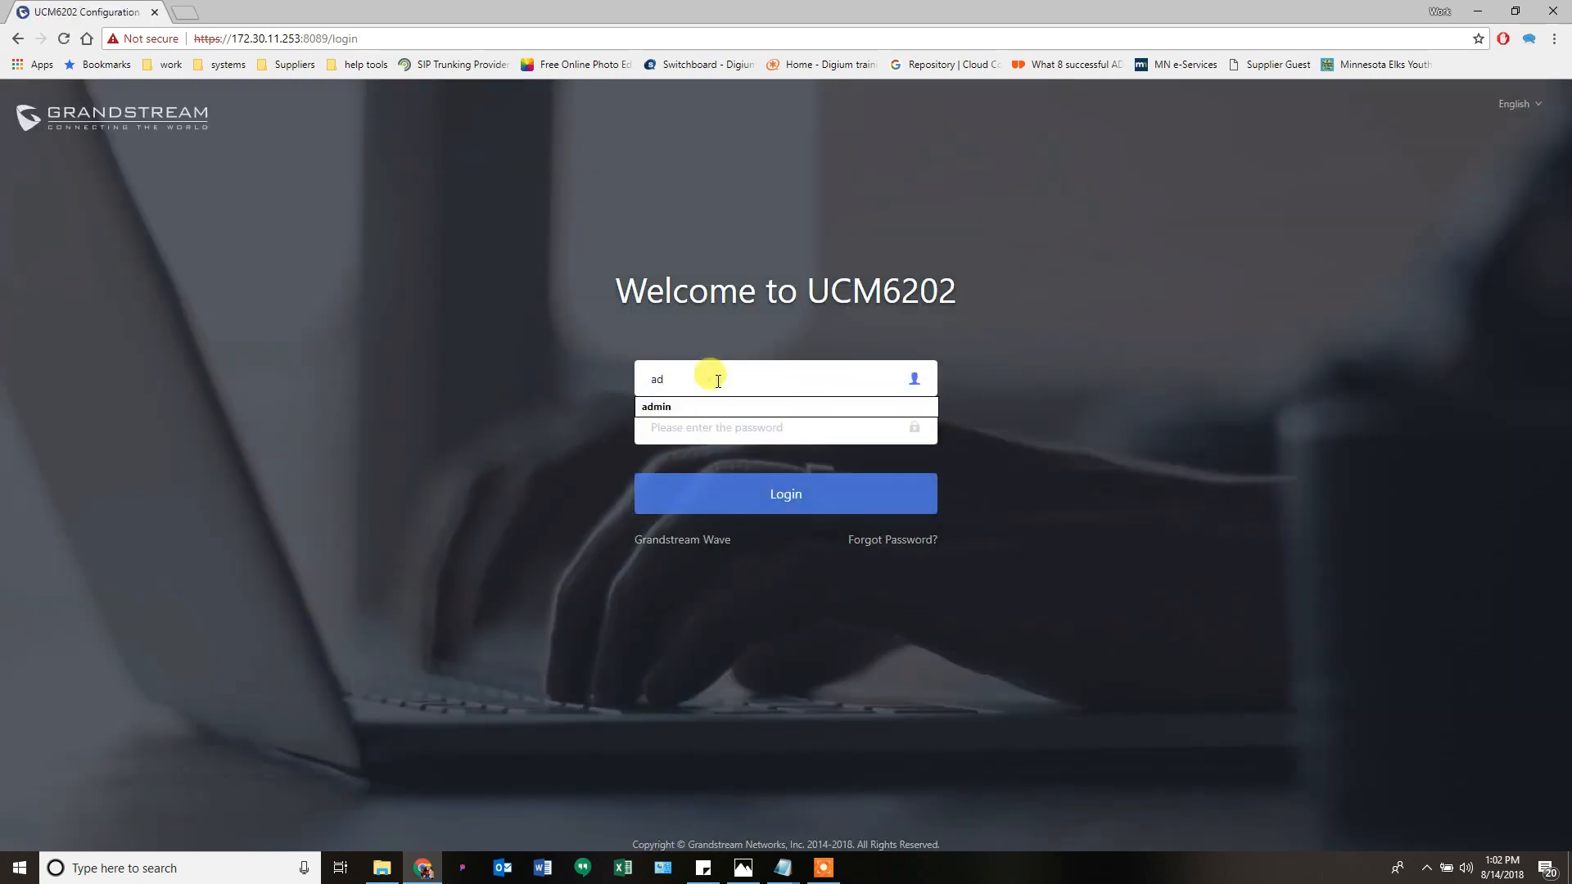
text(min)
key(Tab)
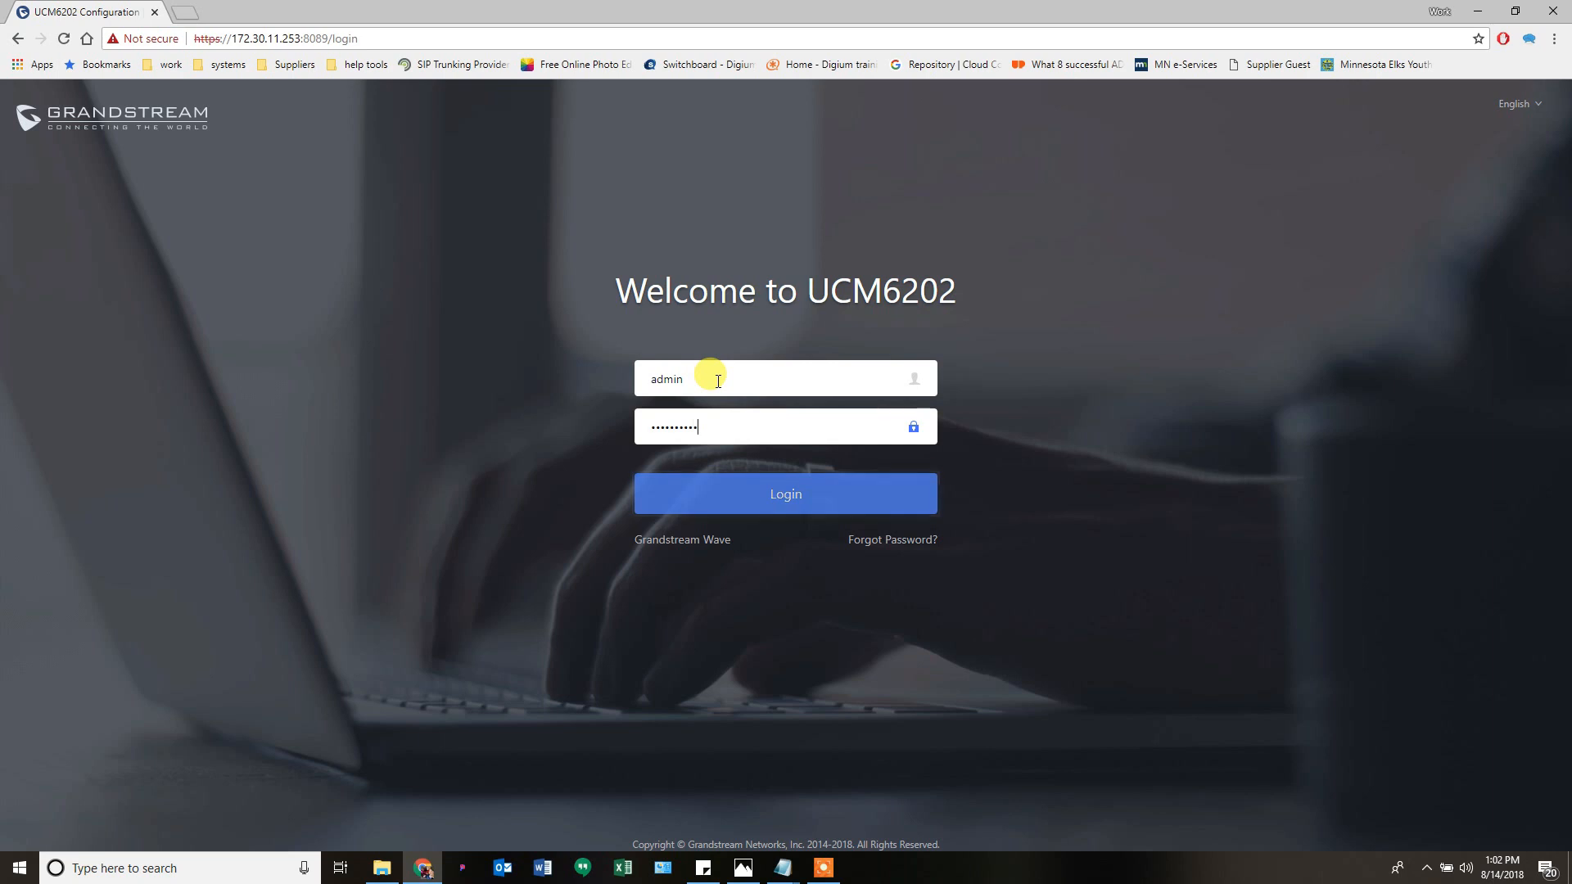
key(Return)
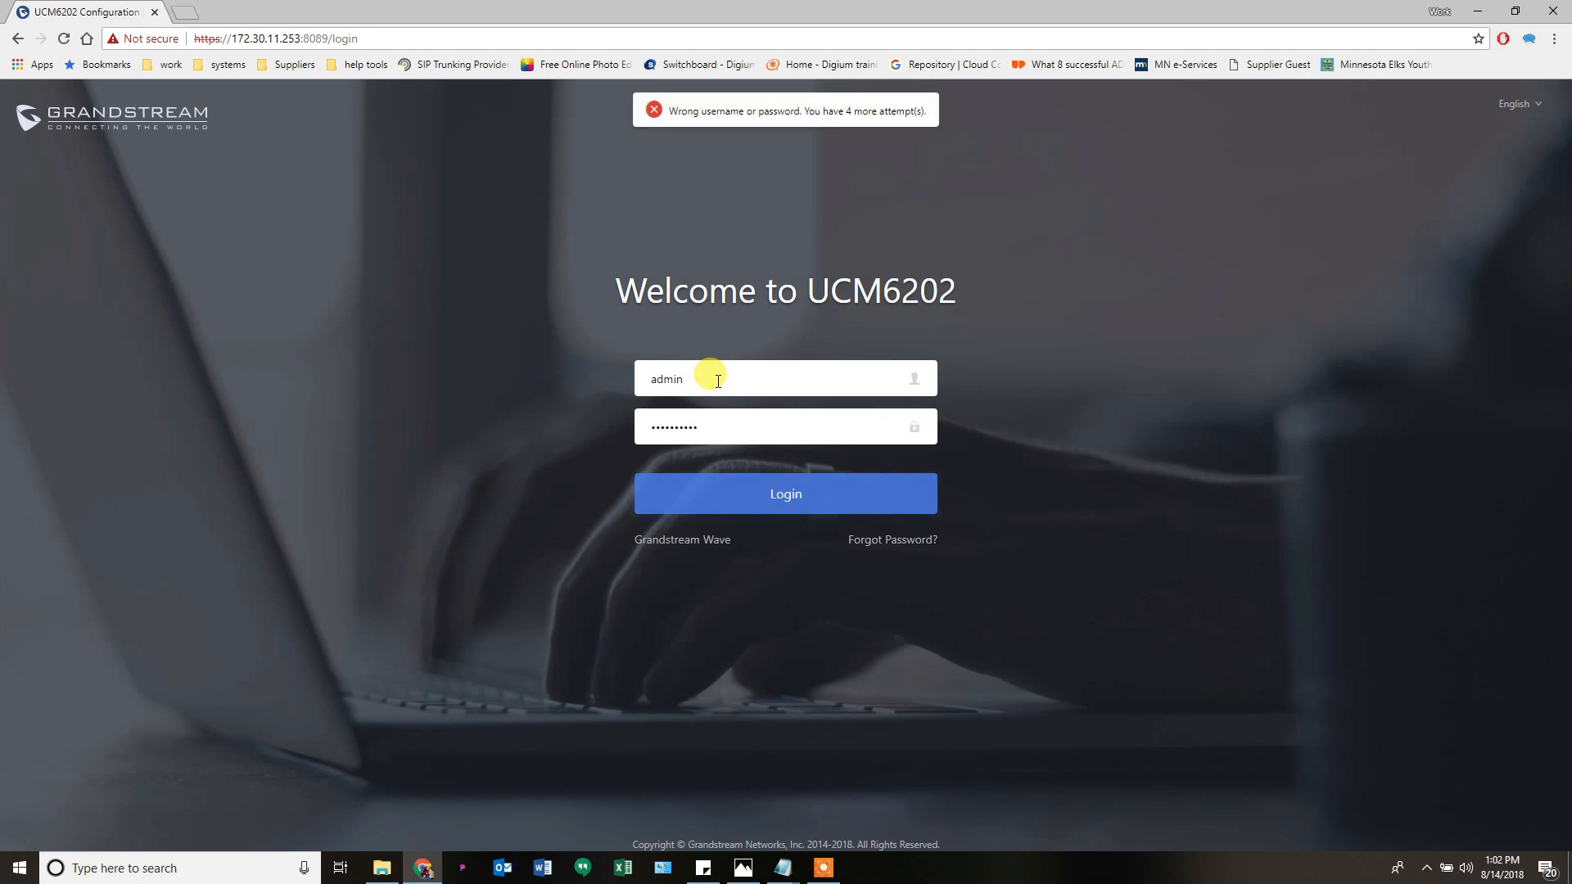
double_click(712, 434)
text(•)
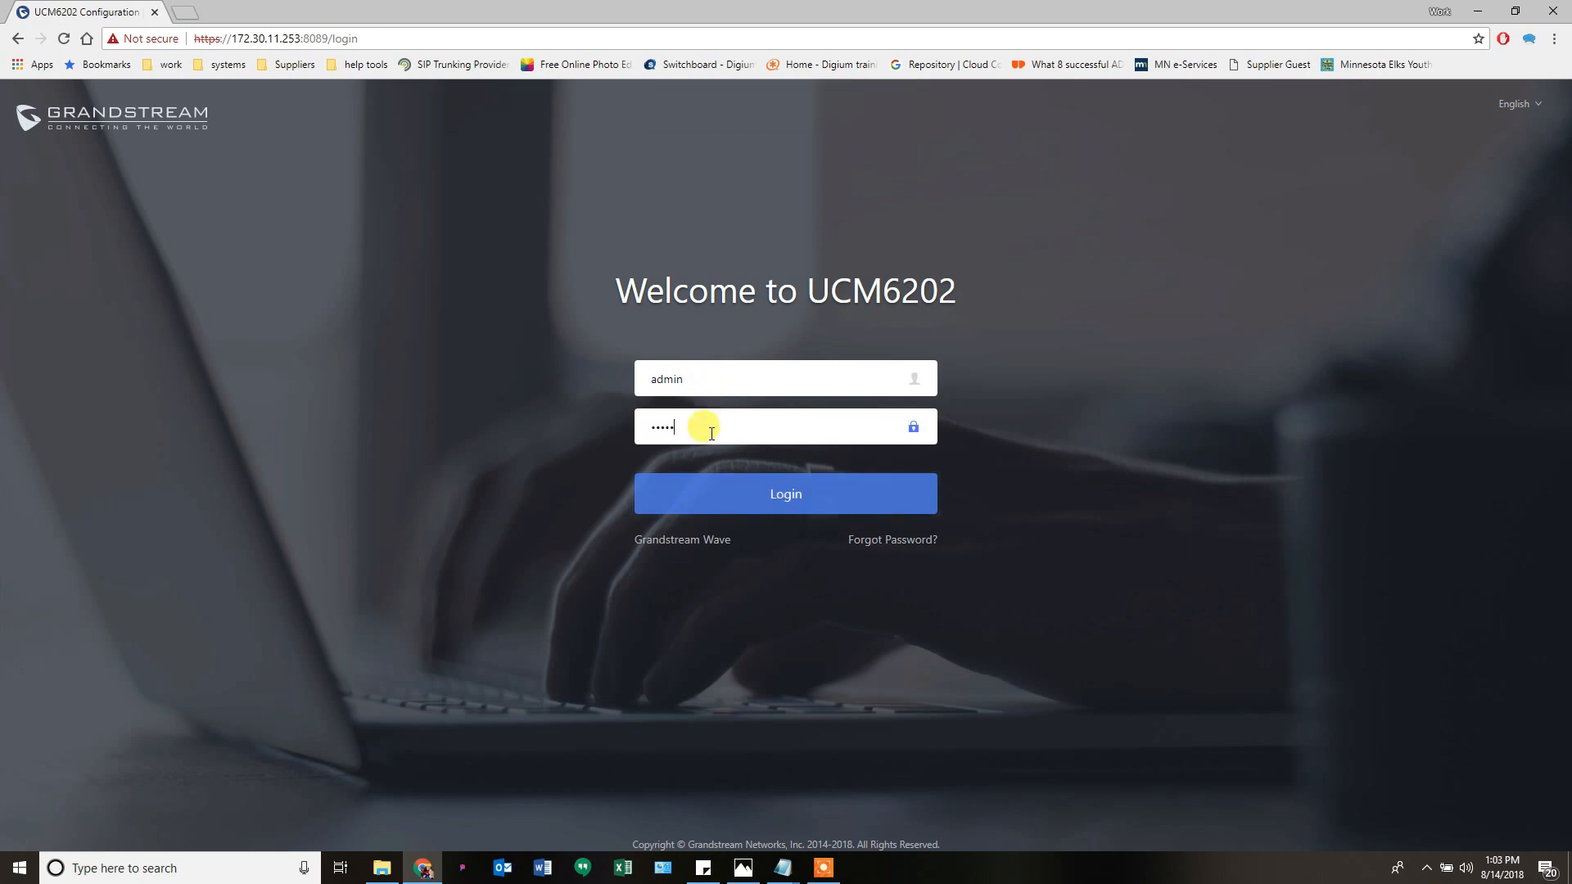
key(Return)
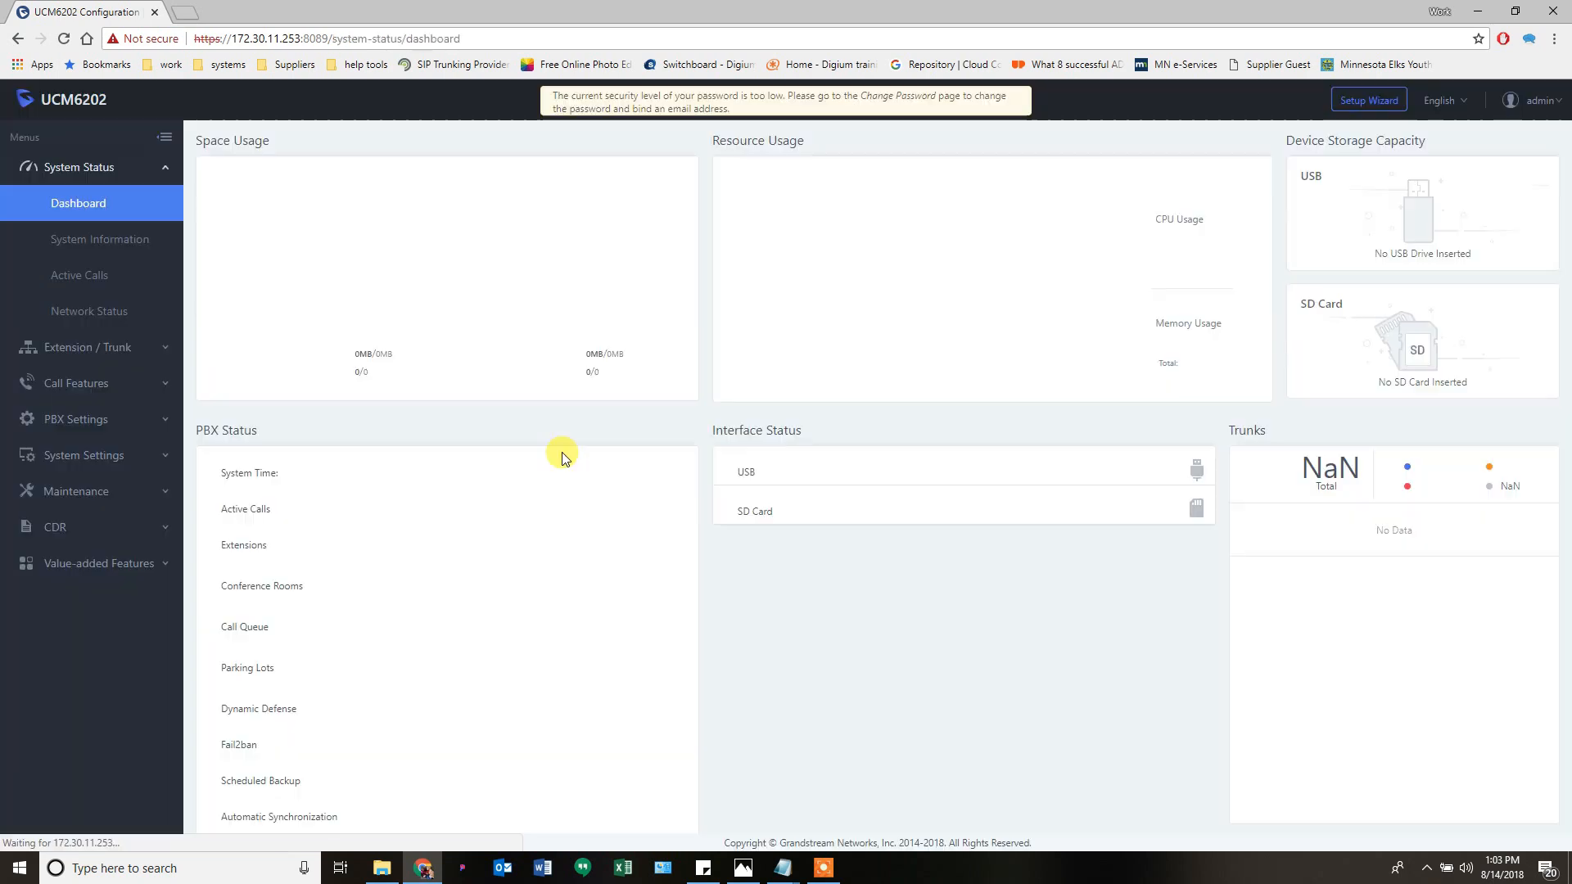
- Go to Maintenance > System Events and apply the pending configuration changes
click(62, 499)
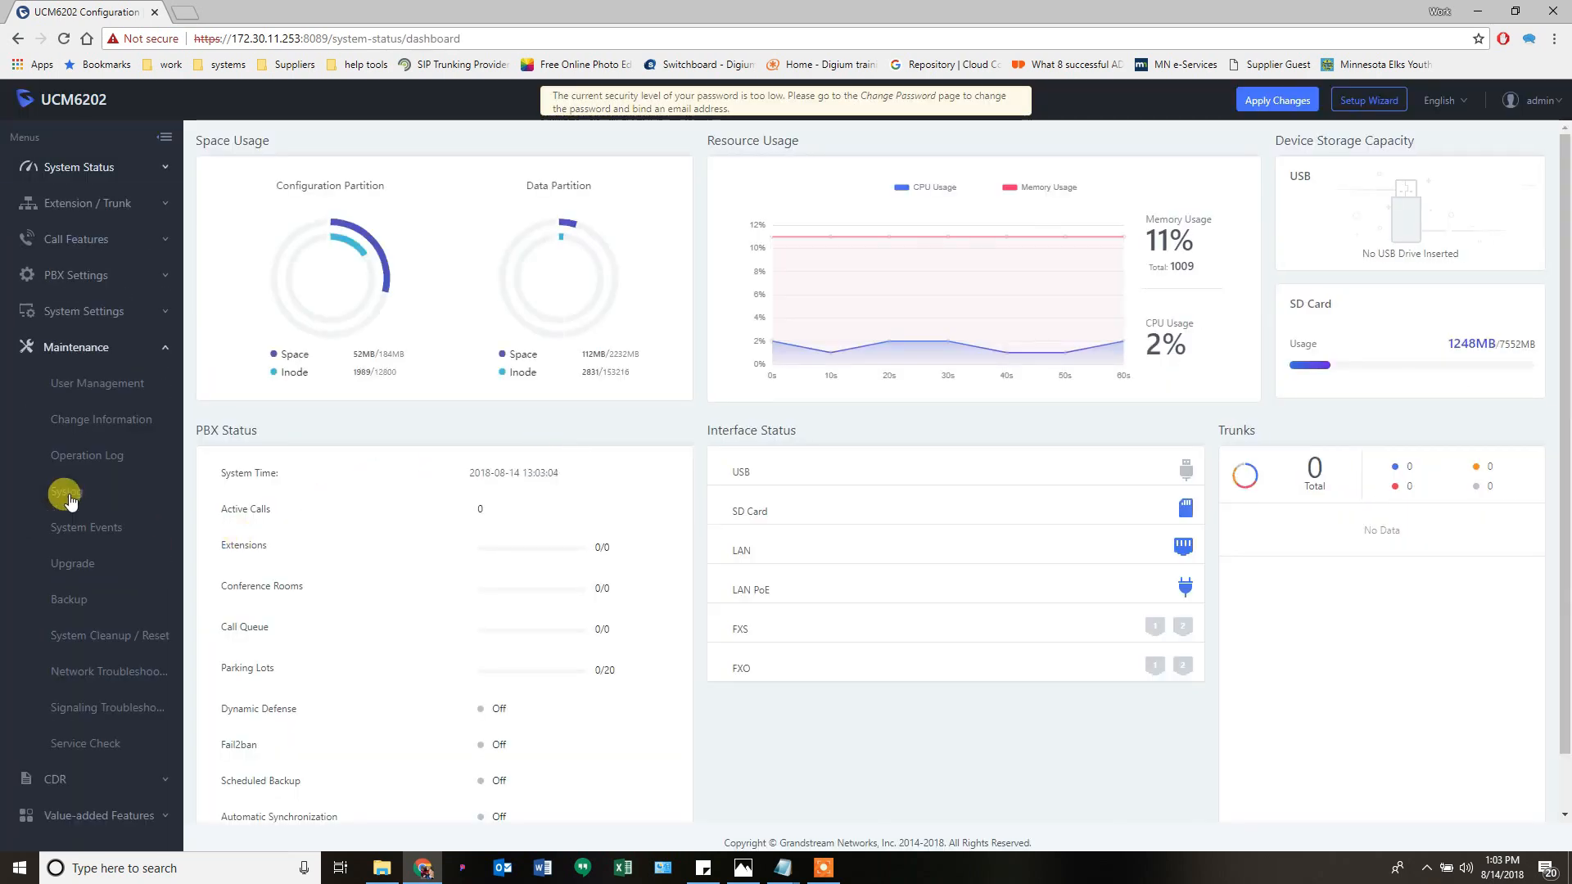
click(88, 531)
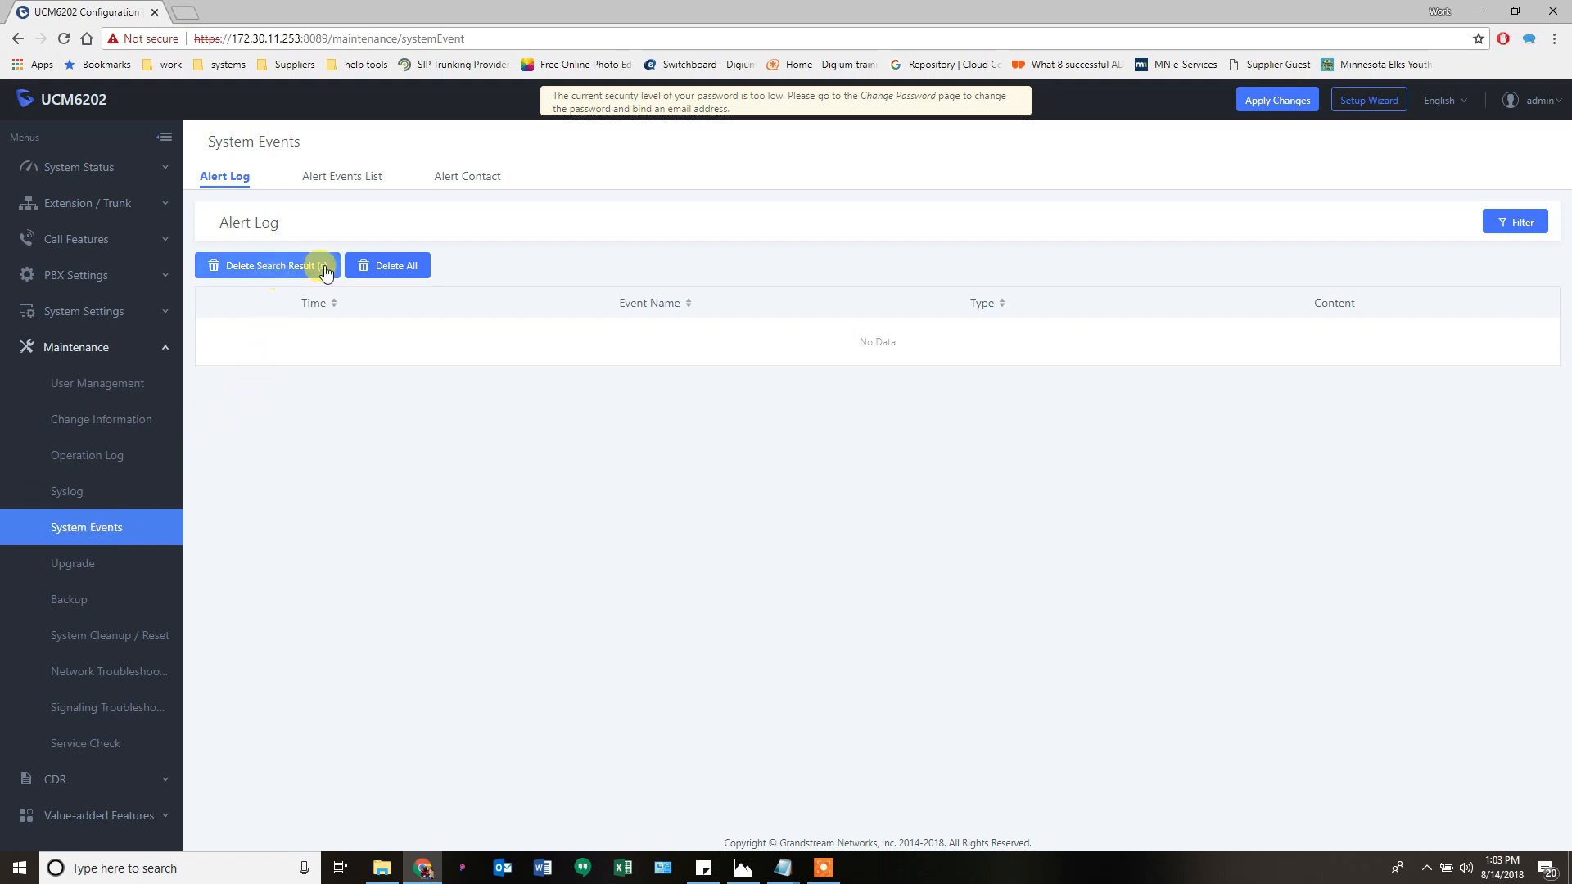
click(1268, 102)
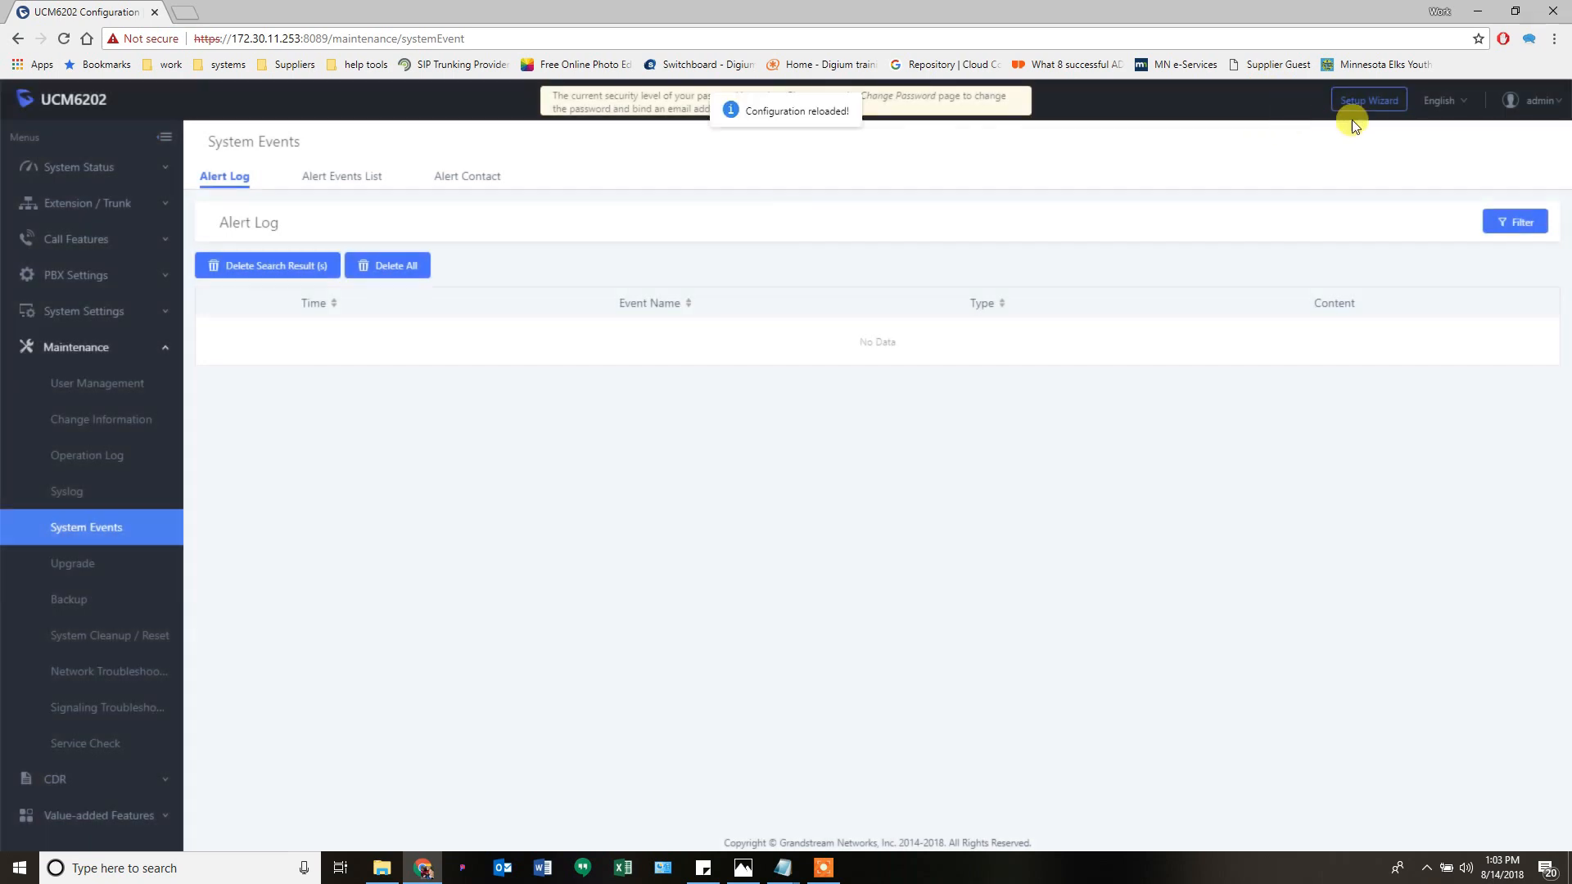
- Log out, then log in as admin with a wrong password followed by the correct one
mouse_move(1538, 100)
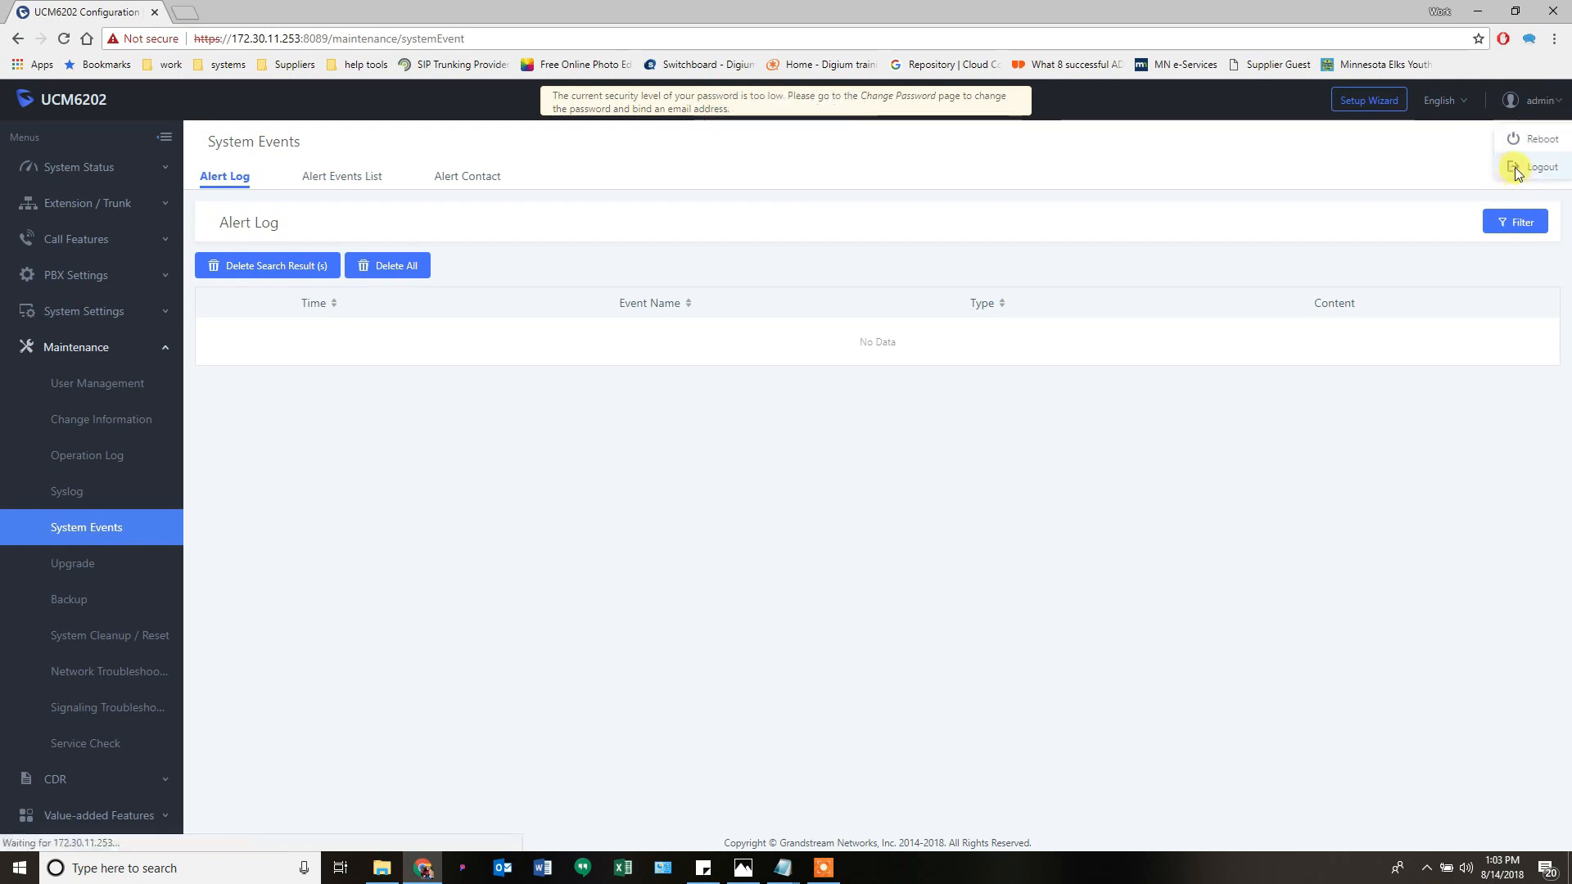
click(1515, 167)
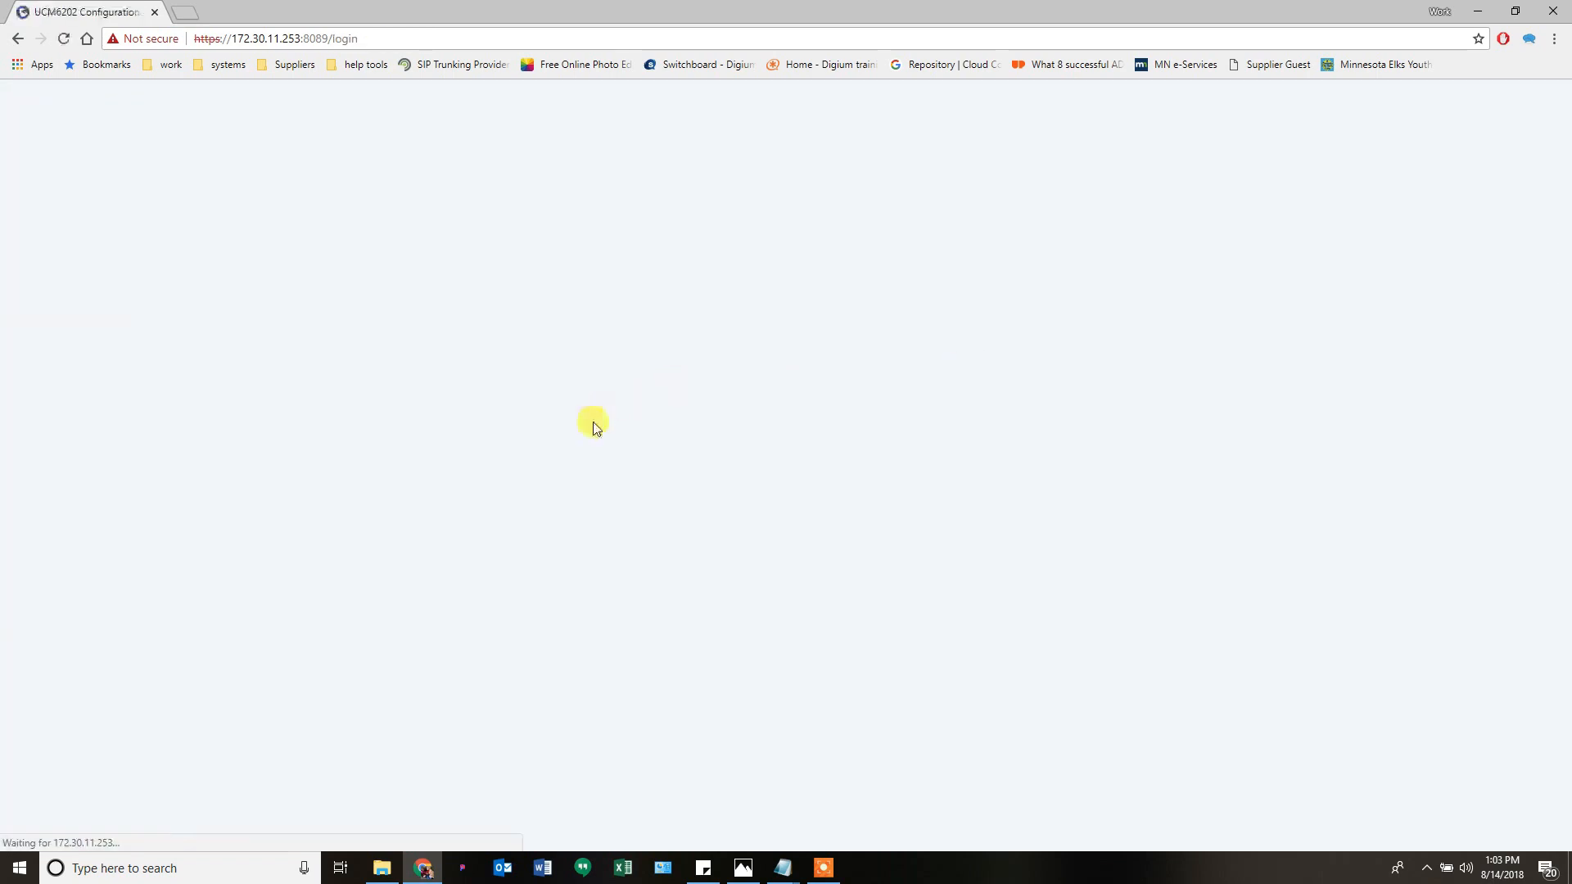
text(admin)
key(Tab)
text(•)
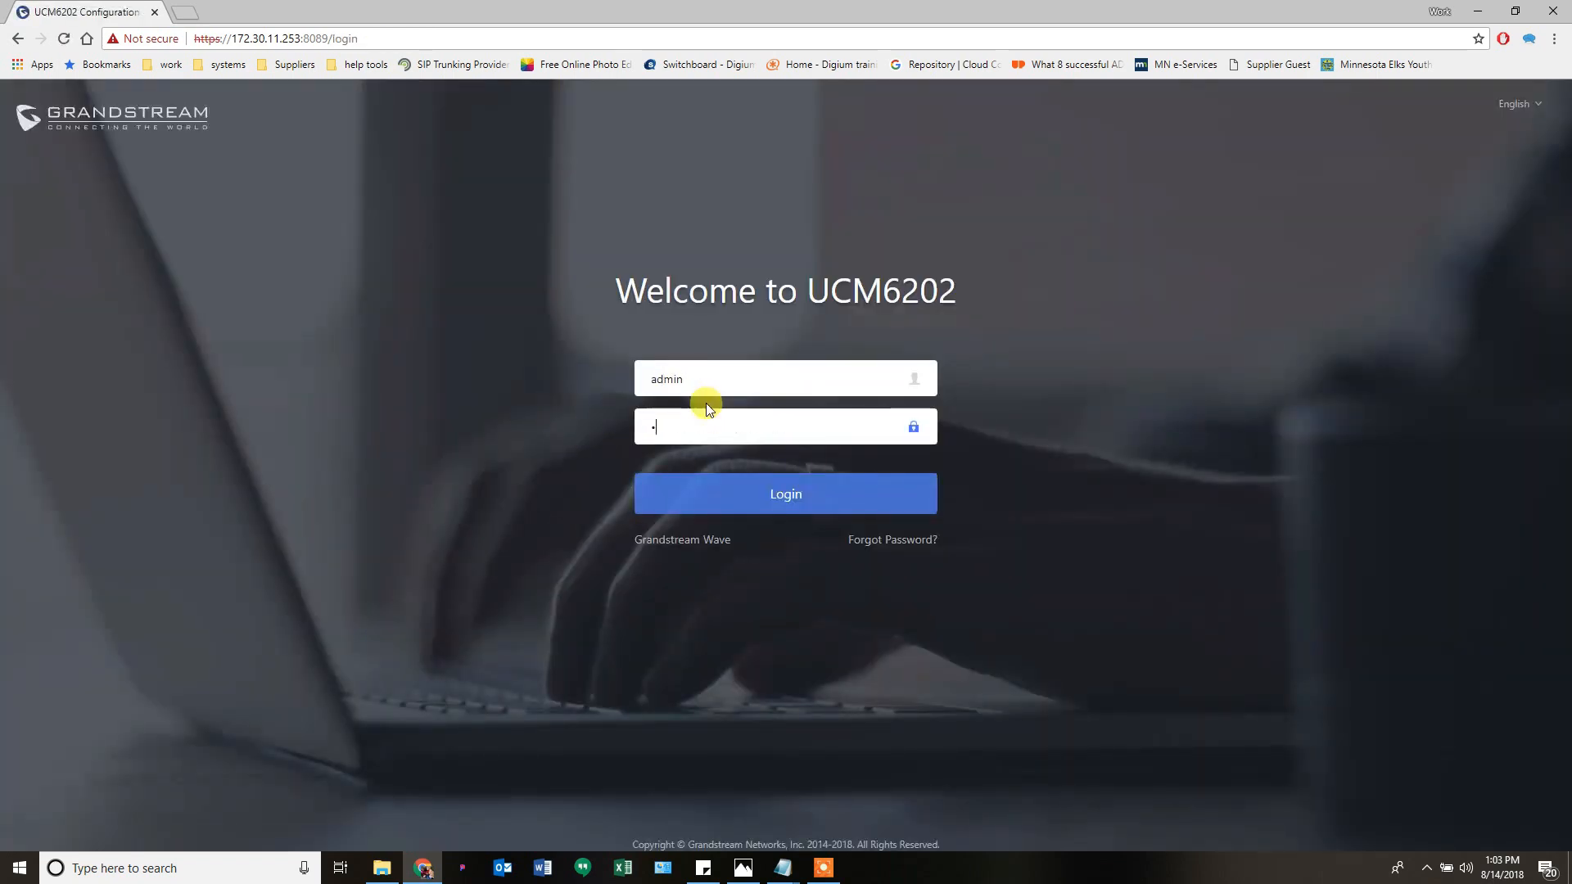
text(•••••••••)
key(Return)
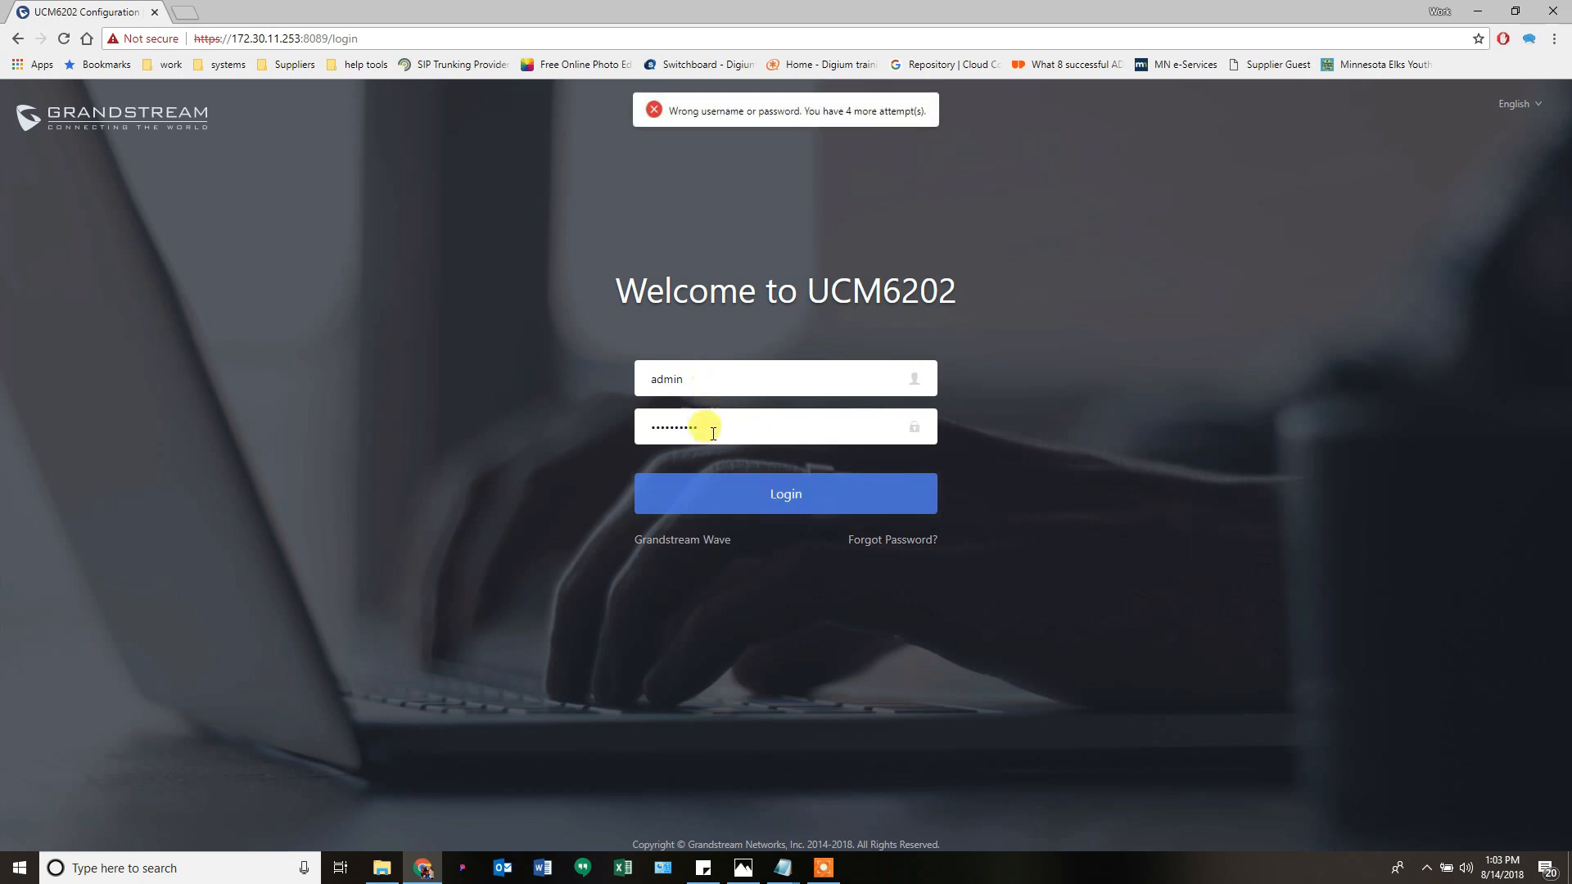
text(•••)
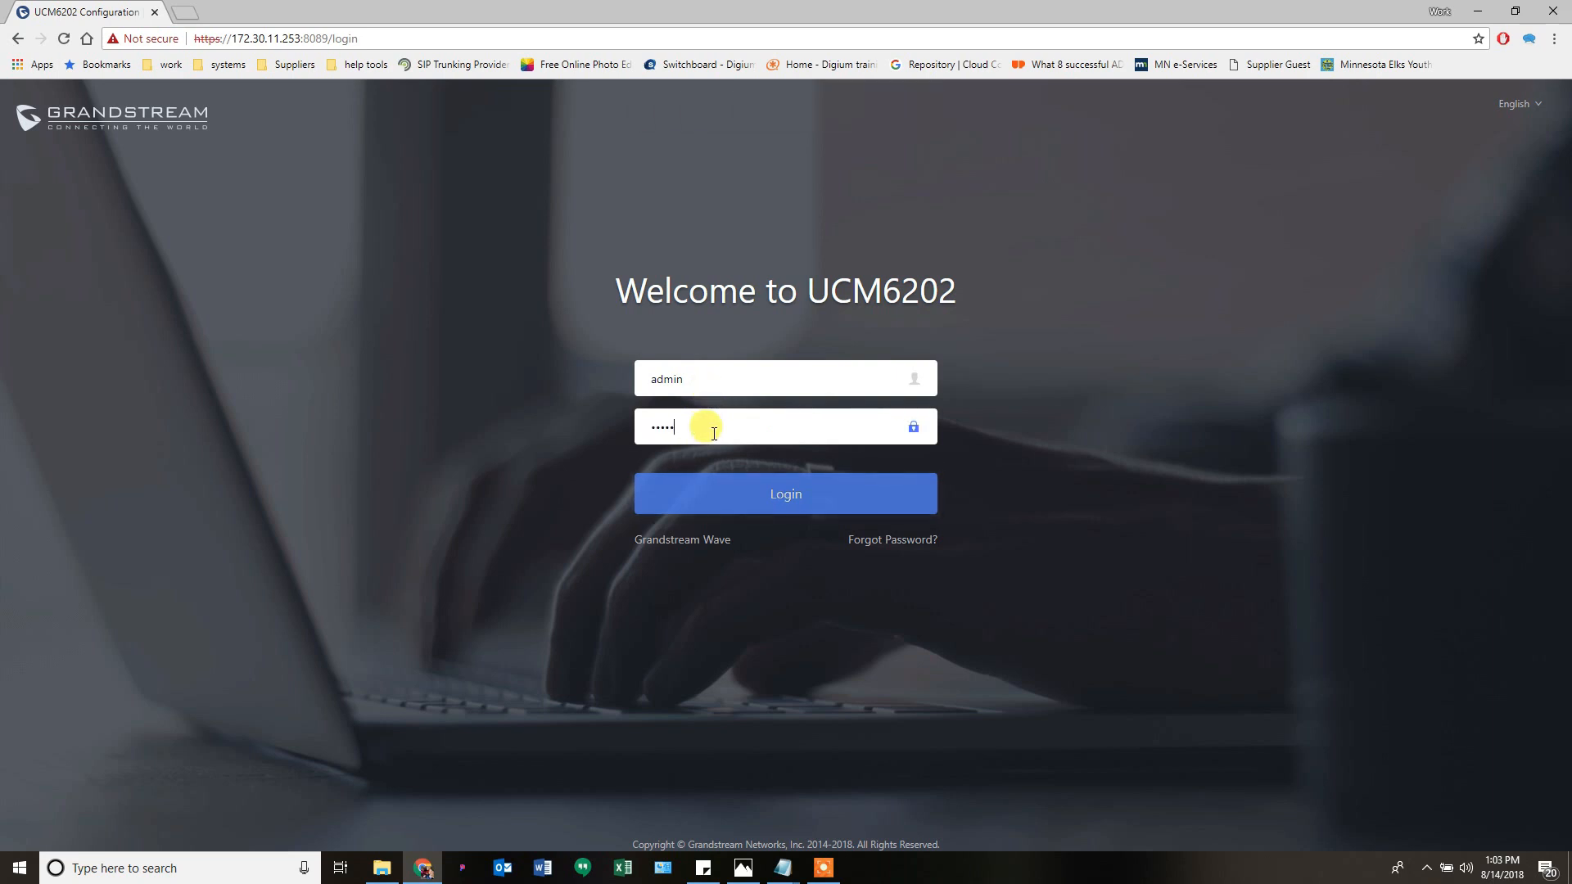
key(Return)
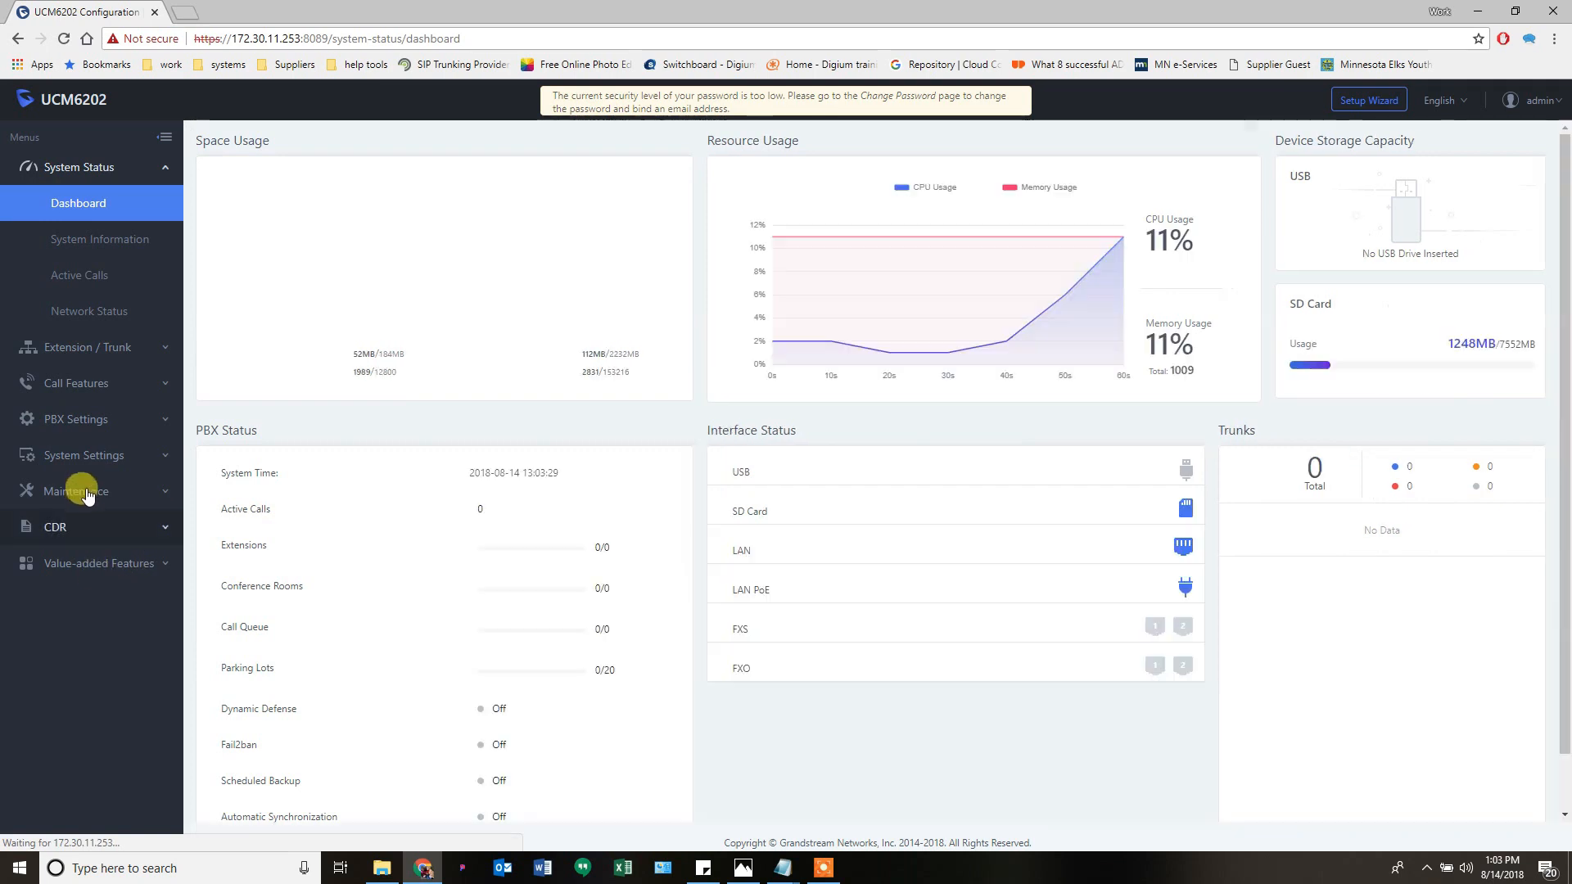
- Open the System Events Alert Log and highlight the failed login's source IP
click(90, 490)
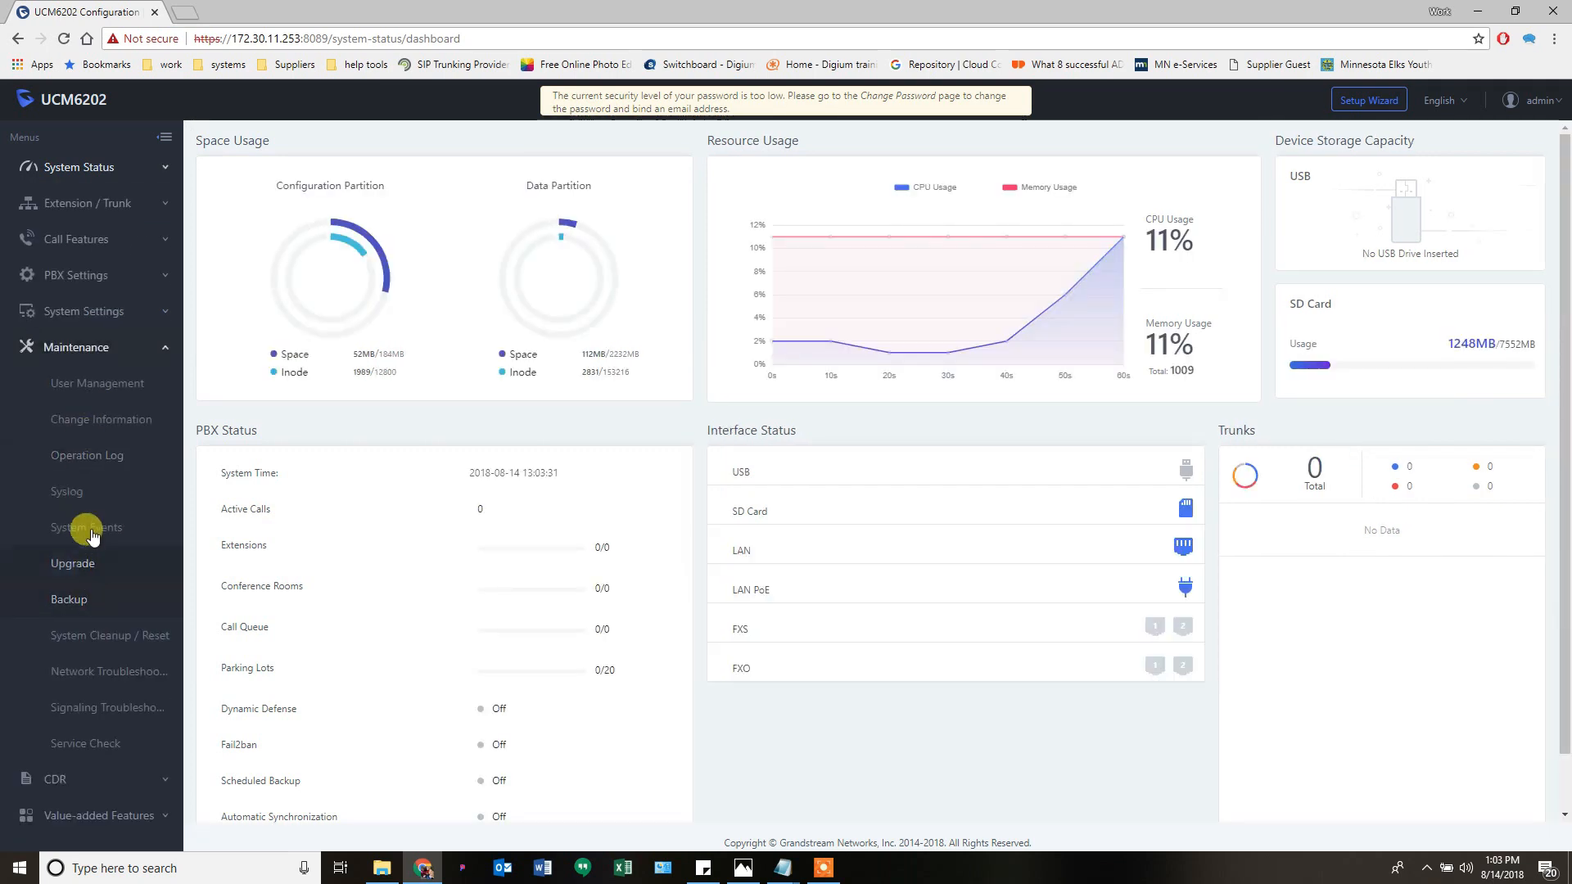
click(92, 529)
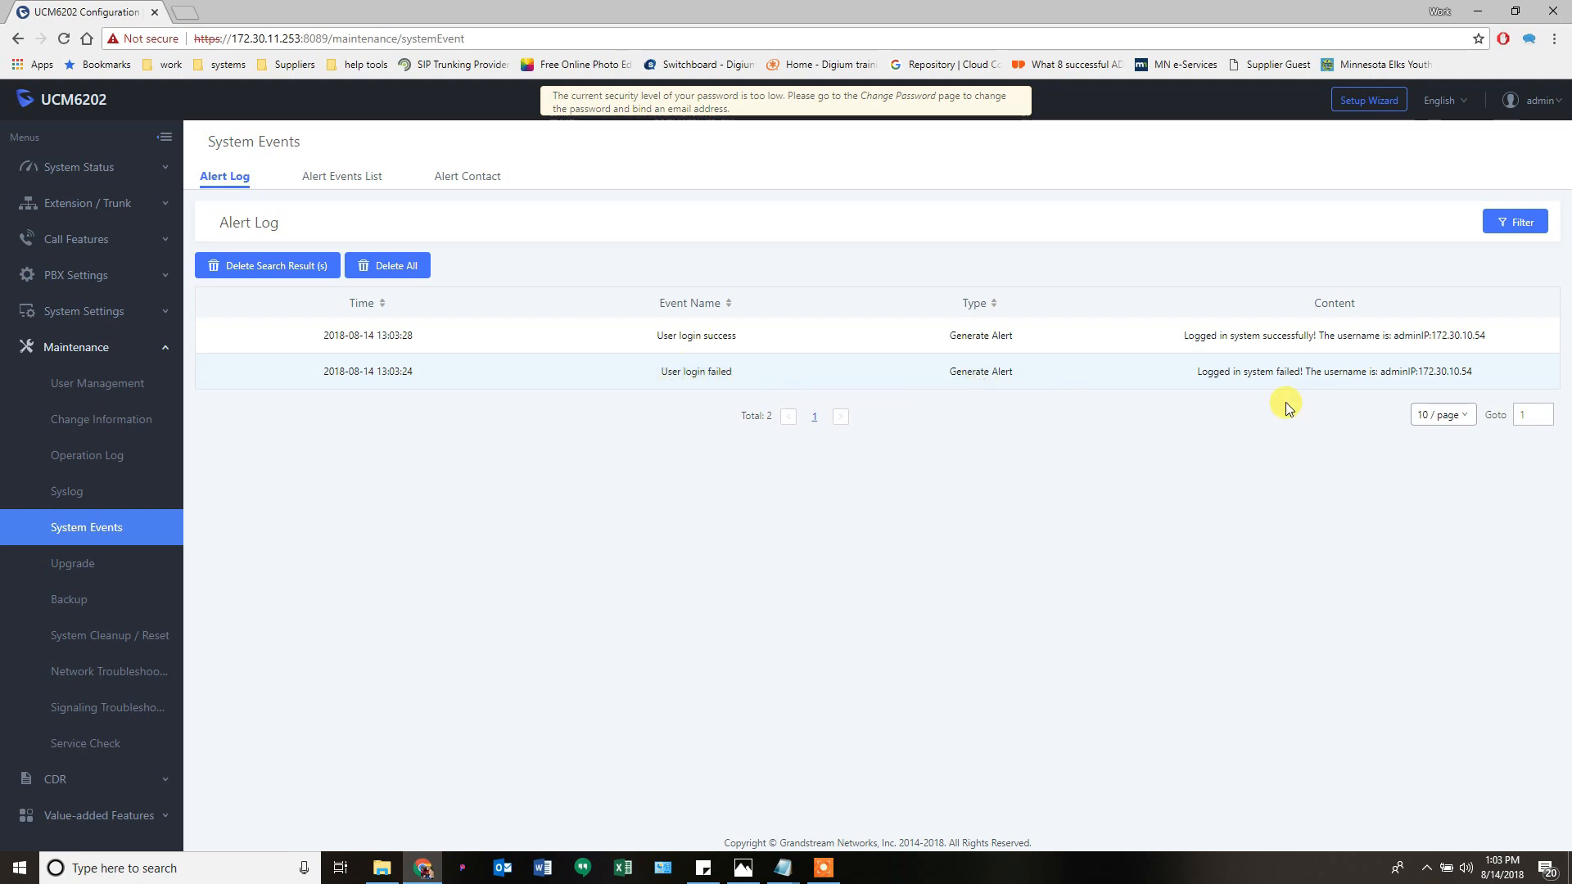
drag(1421, 370, 1457, 375)
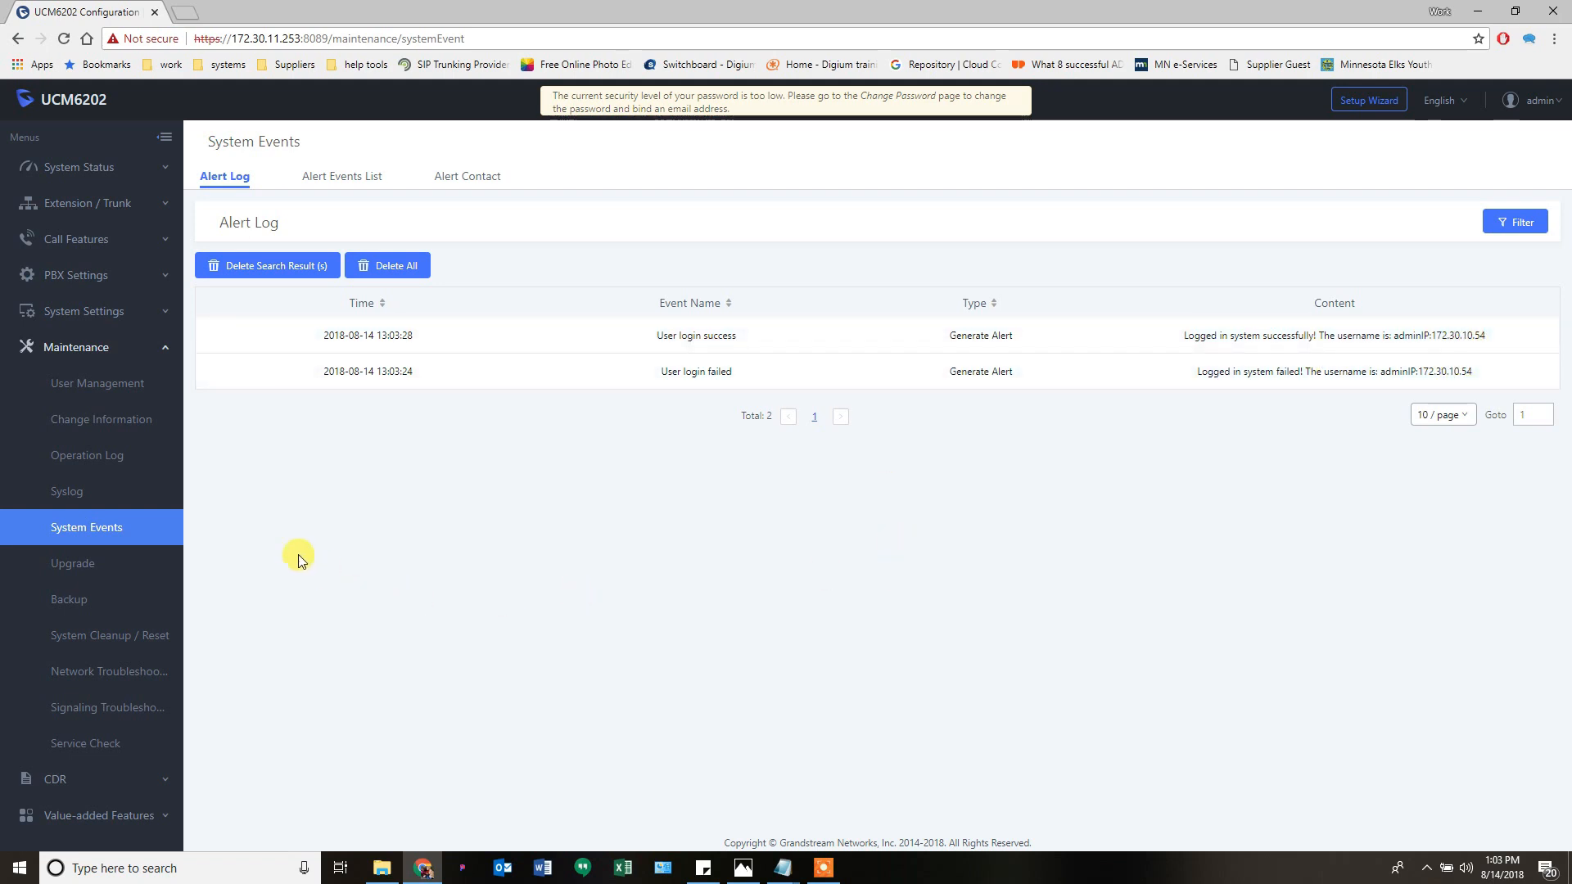
- Visit the Upgrade page, then open Backup's Schedule Backup and enable scheduled backup
click(75, 568)
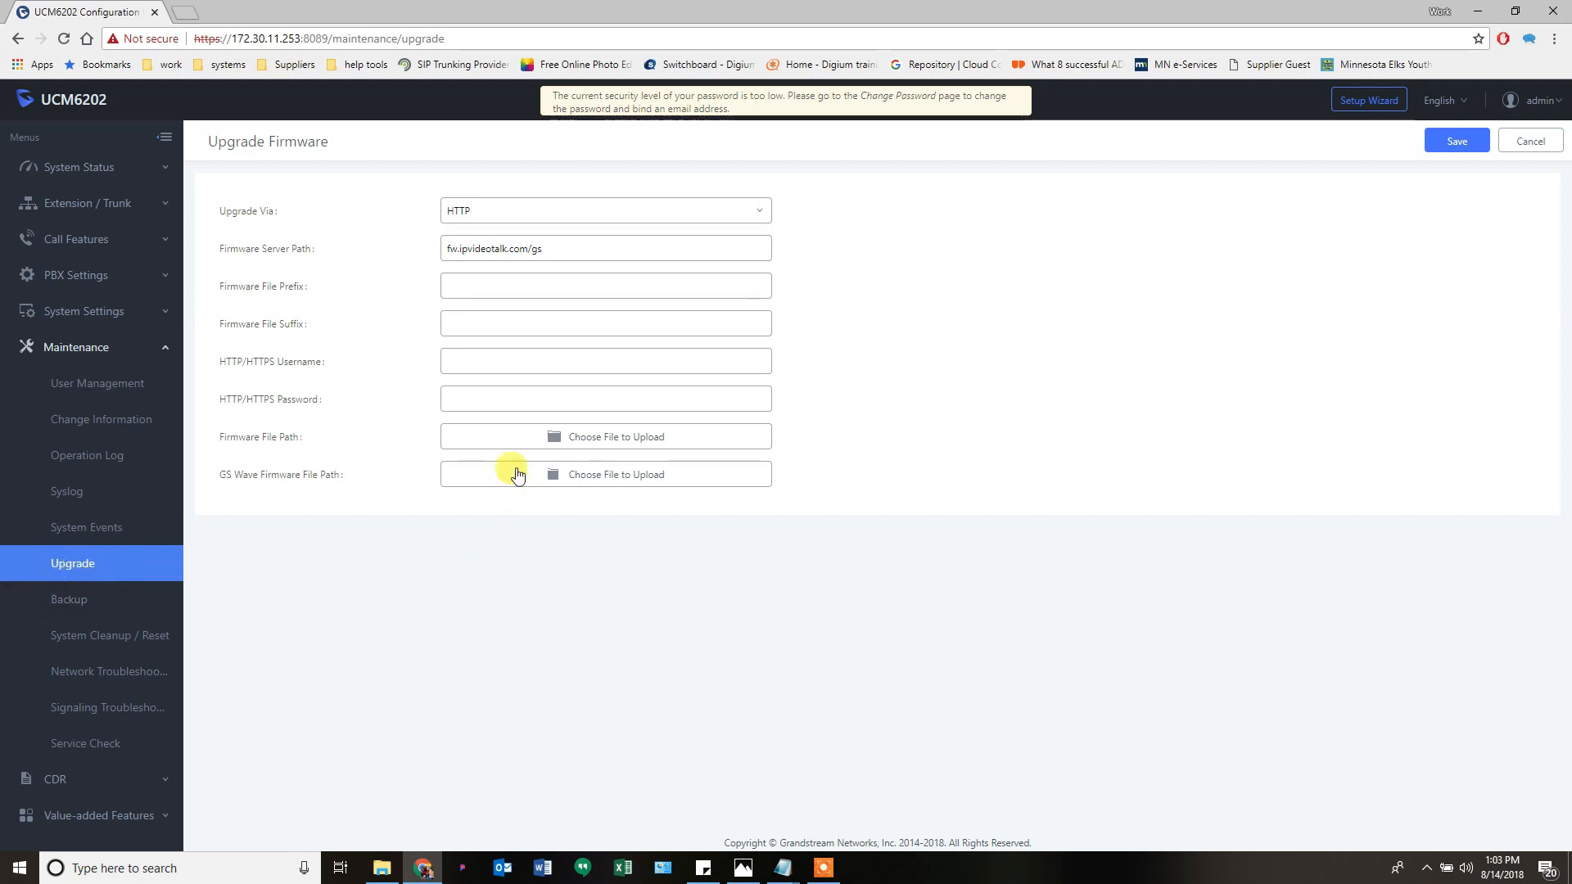
click(57, 606)
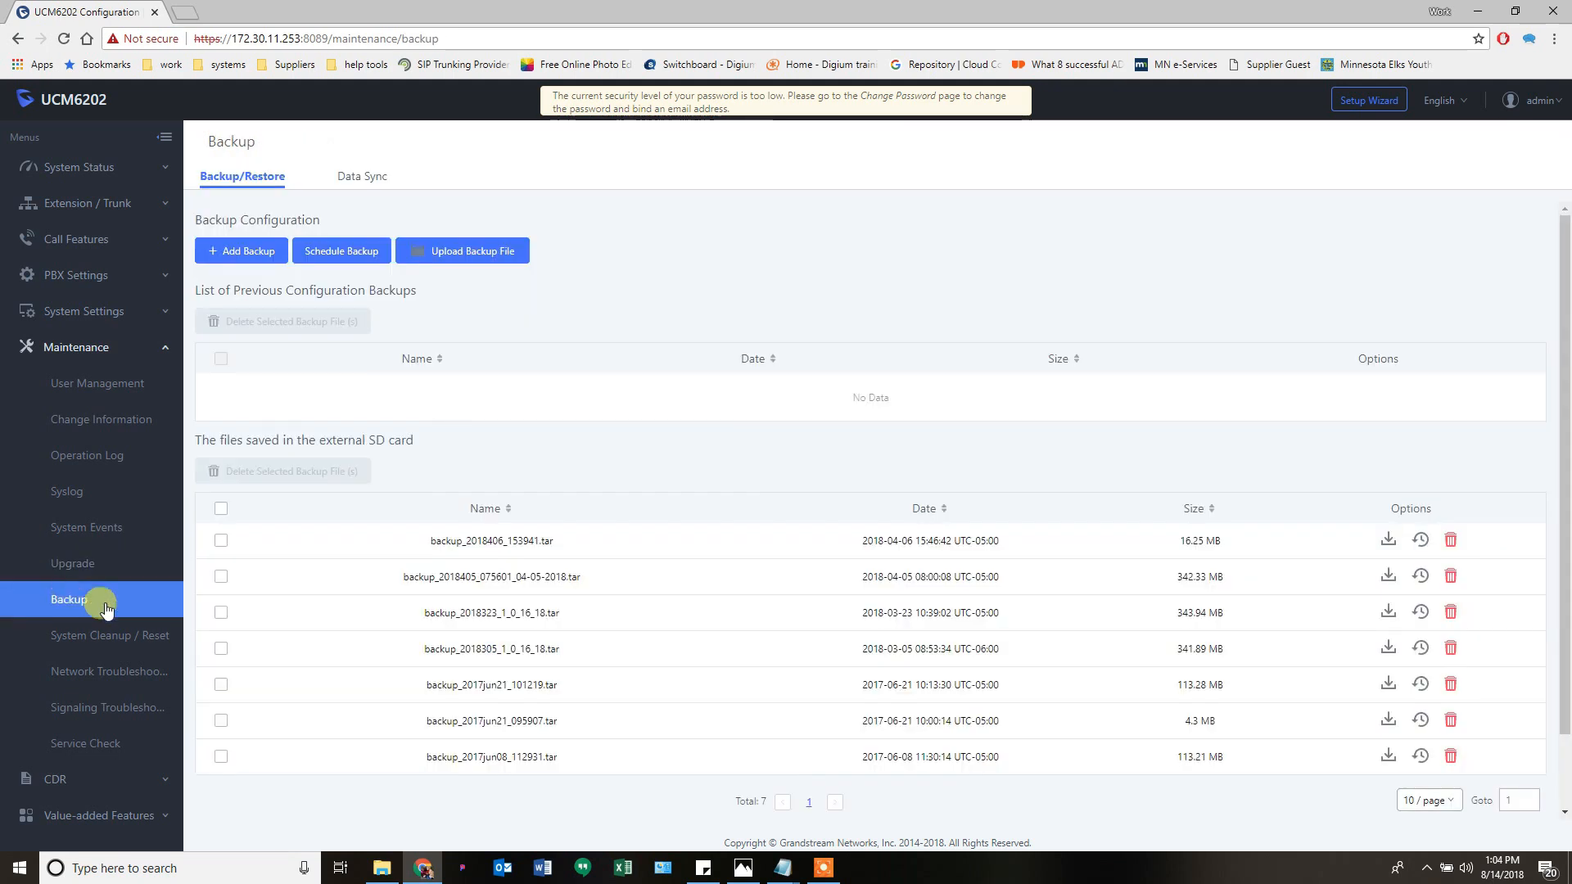
click(325, 250)
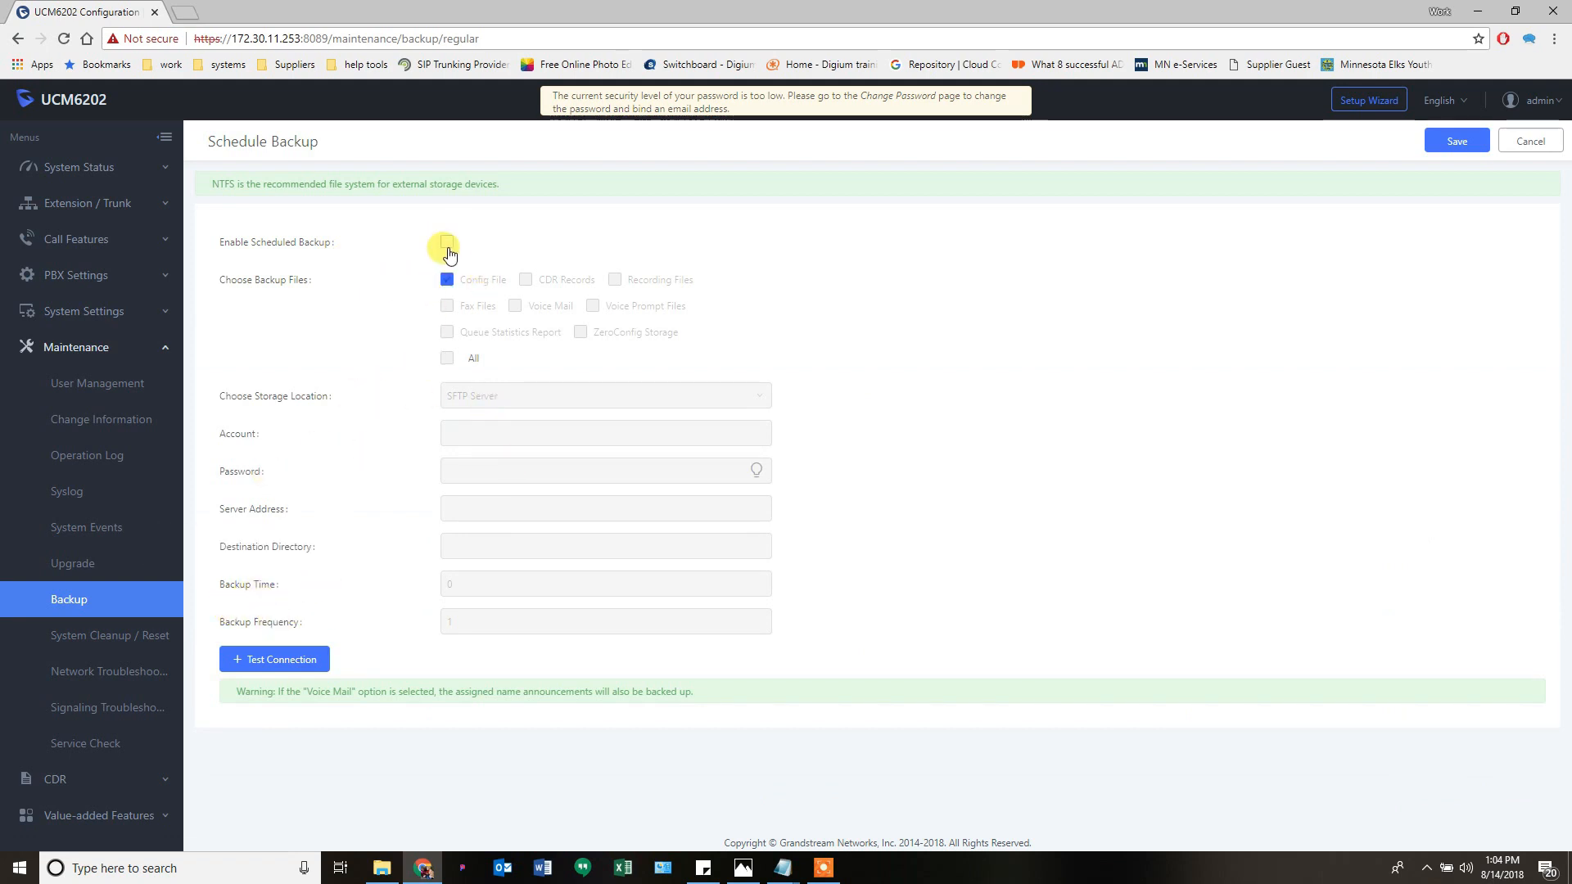
click(447, 243)
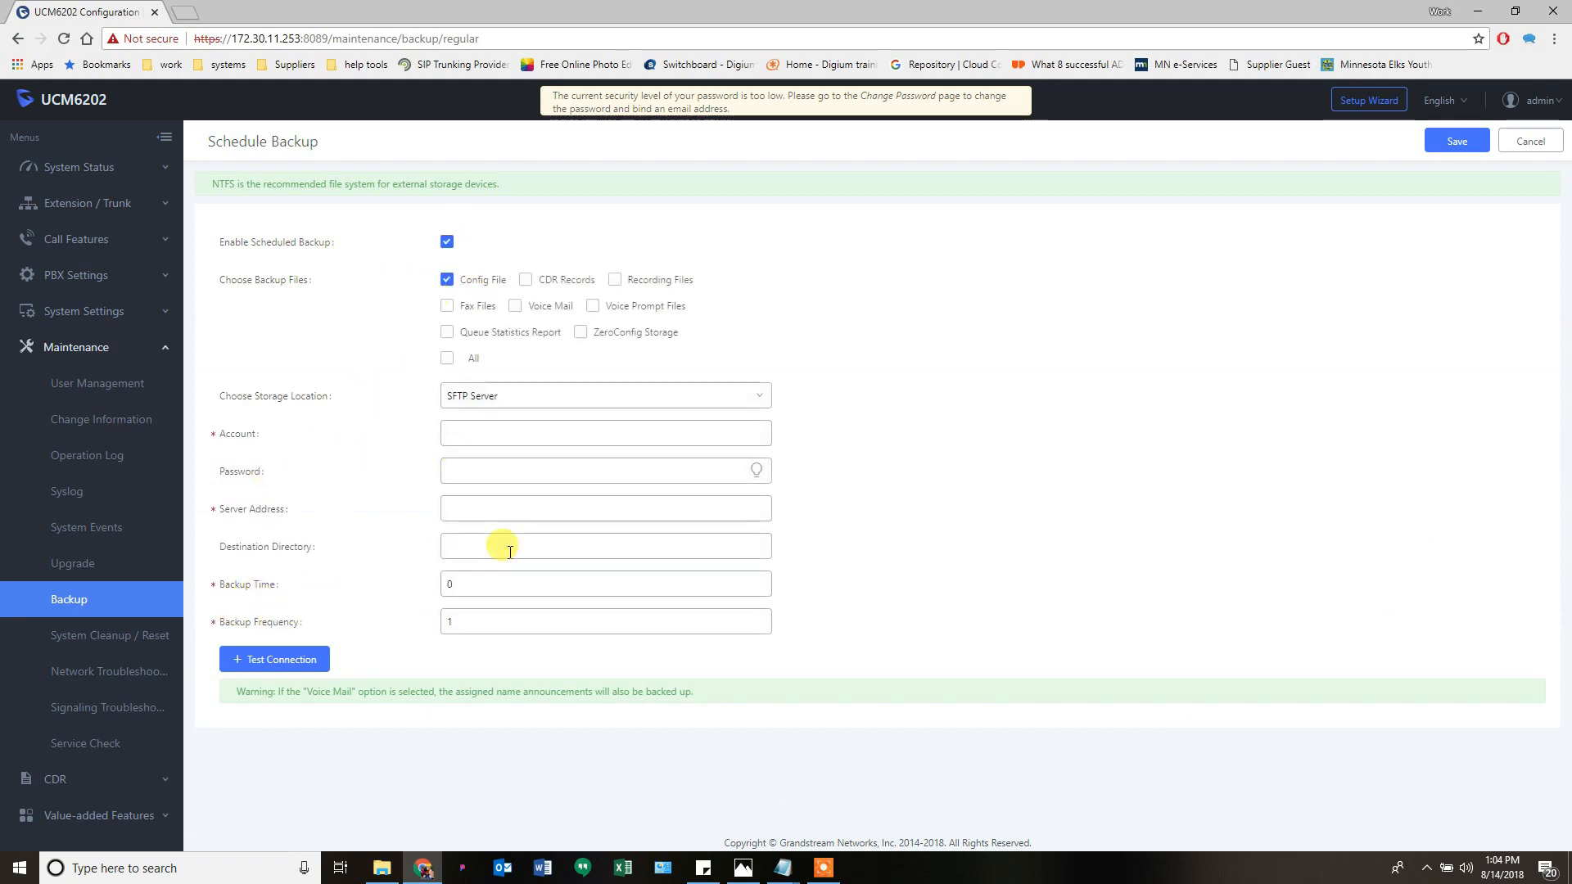
- Try SD Card, then SFTP Server as backup storage, and cancel without saving
click(481, 400)
click(479, 451)
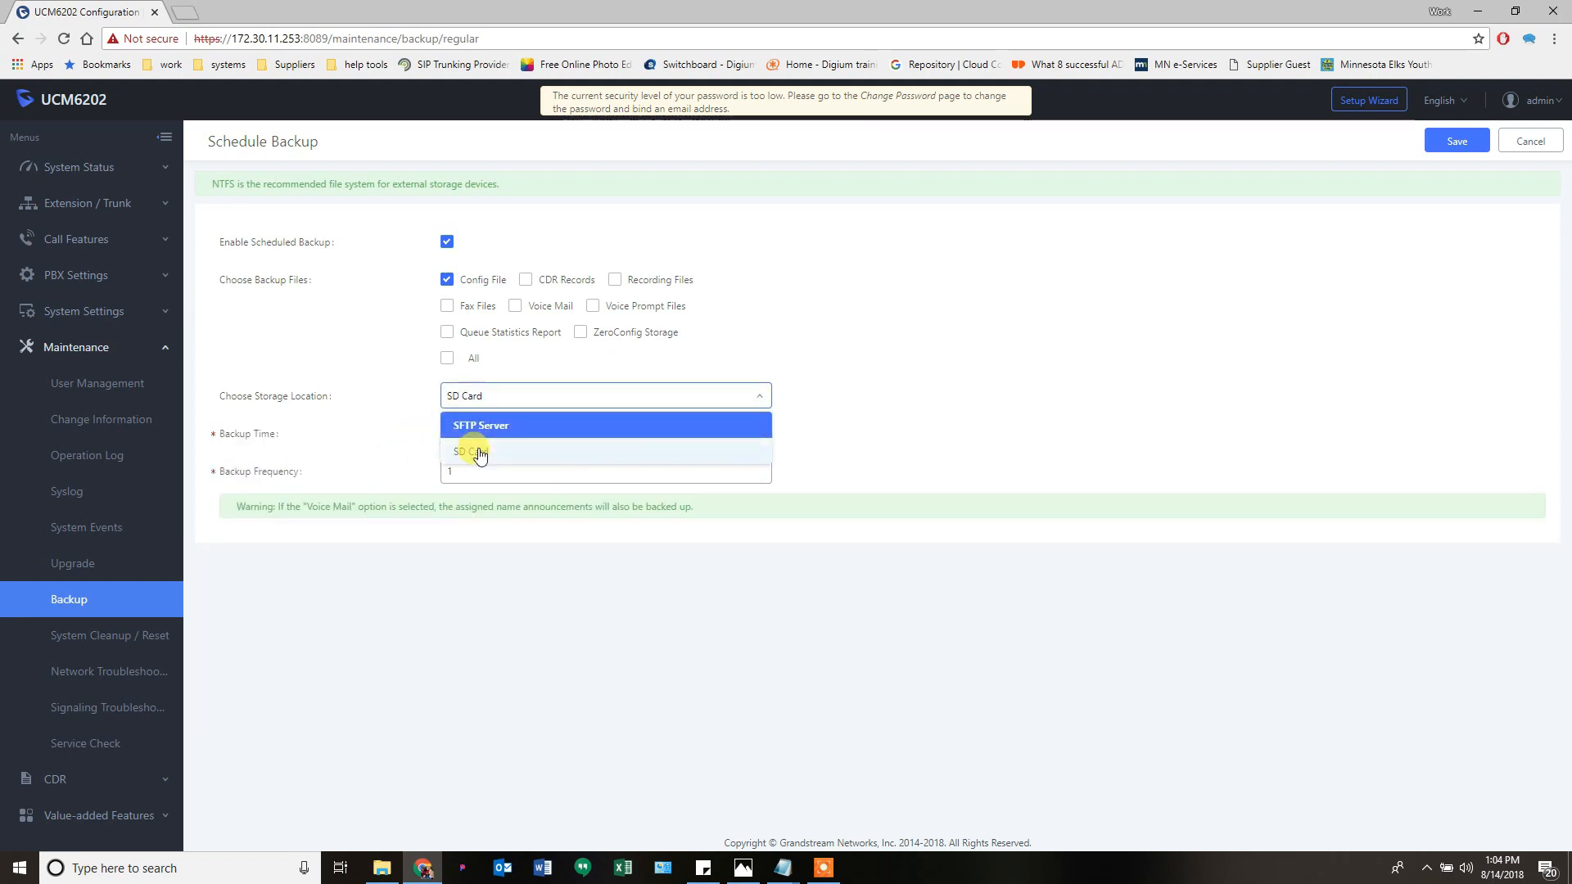
click(465, 401)
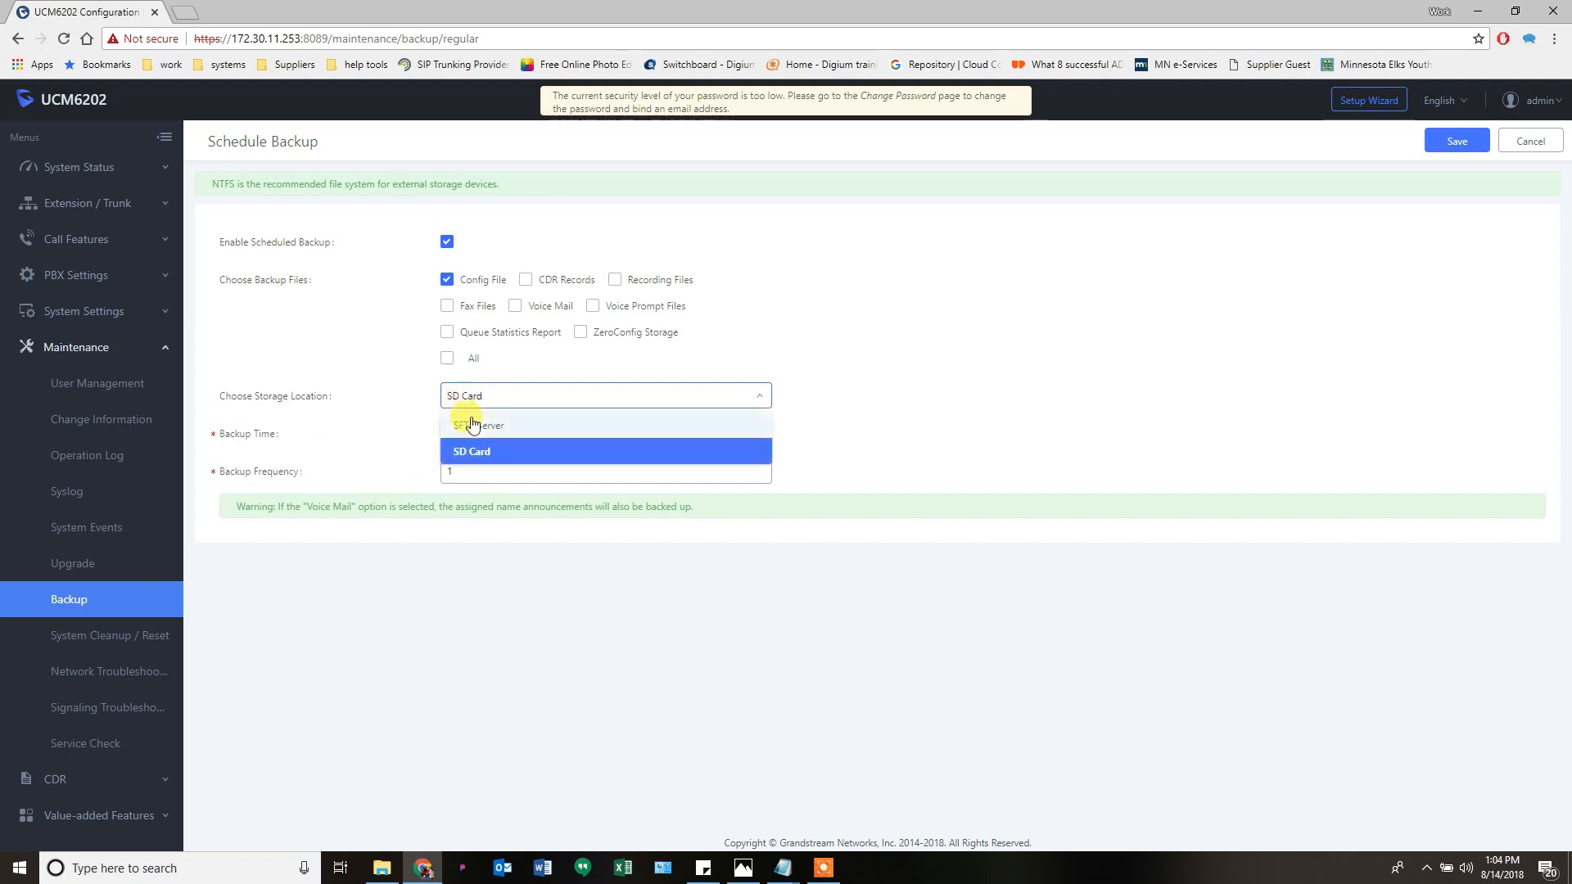
click(467, 419)
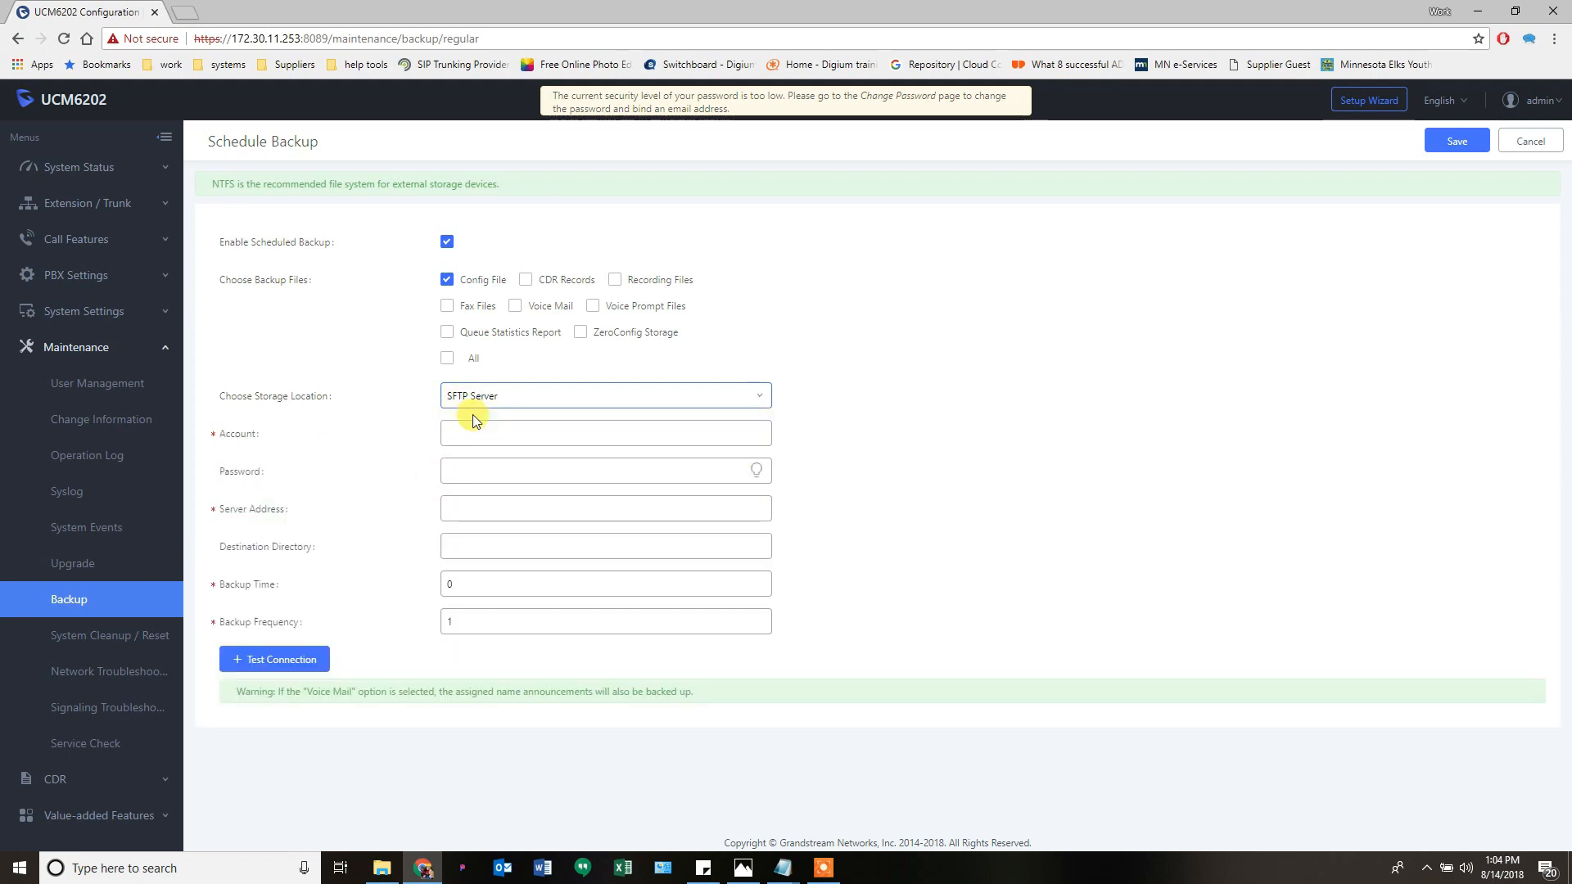
click(1530, 142)
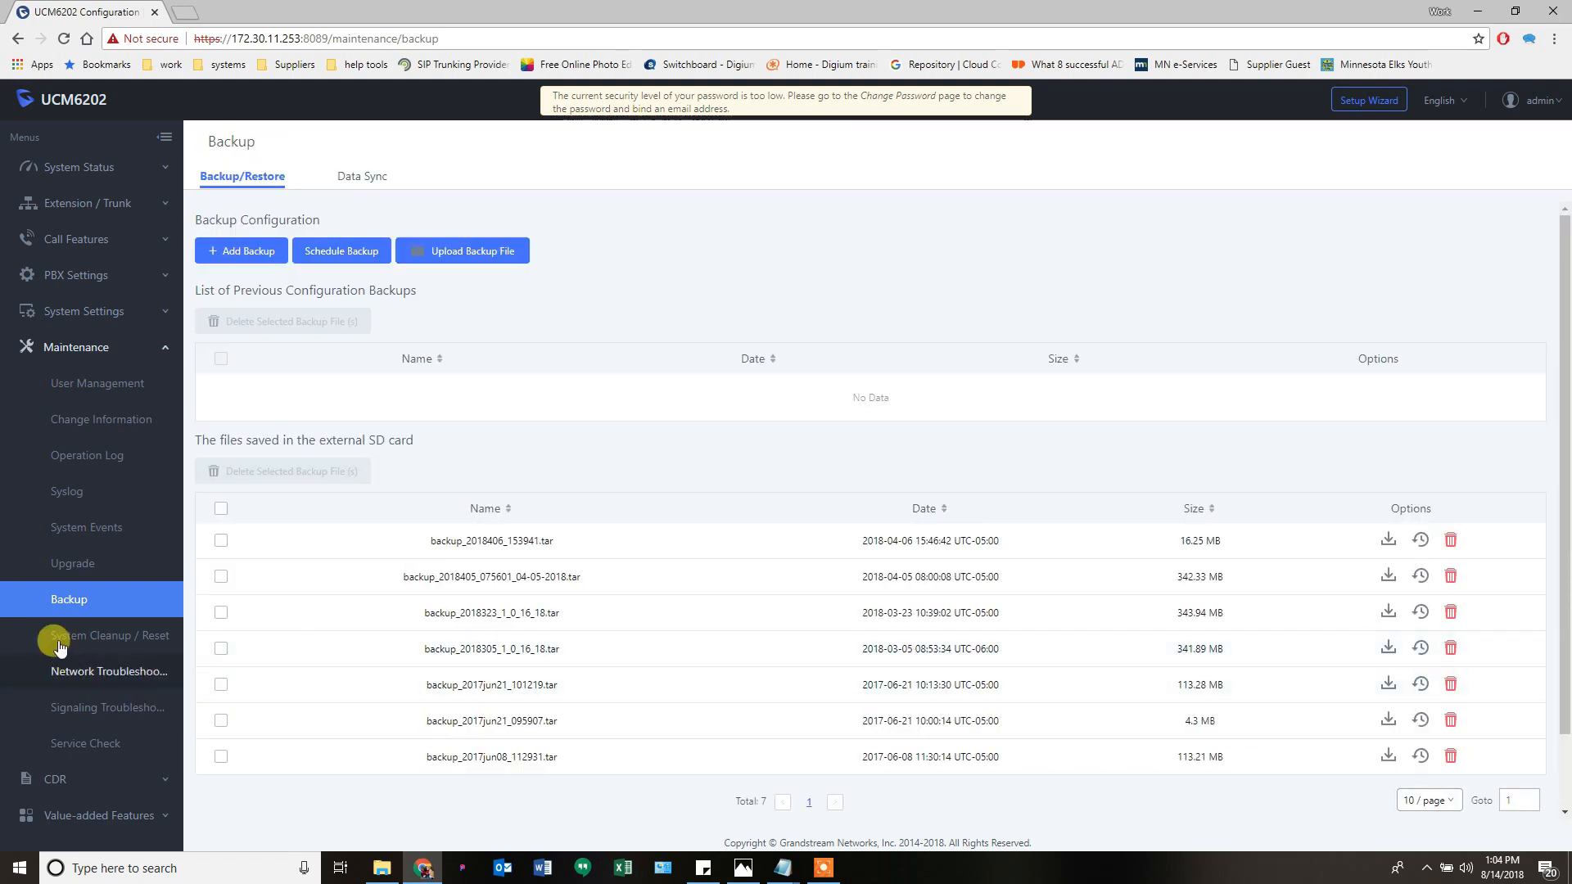
click(70, 638)
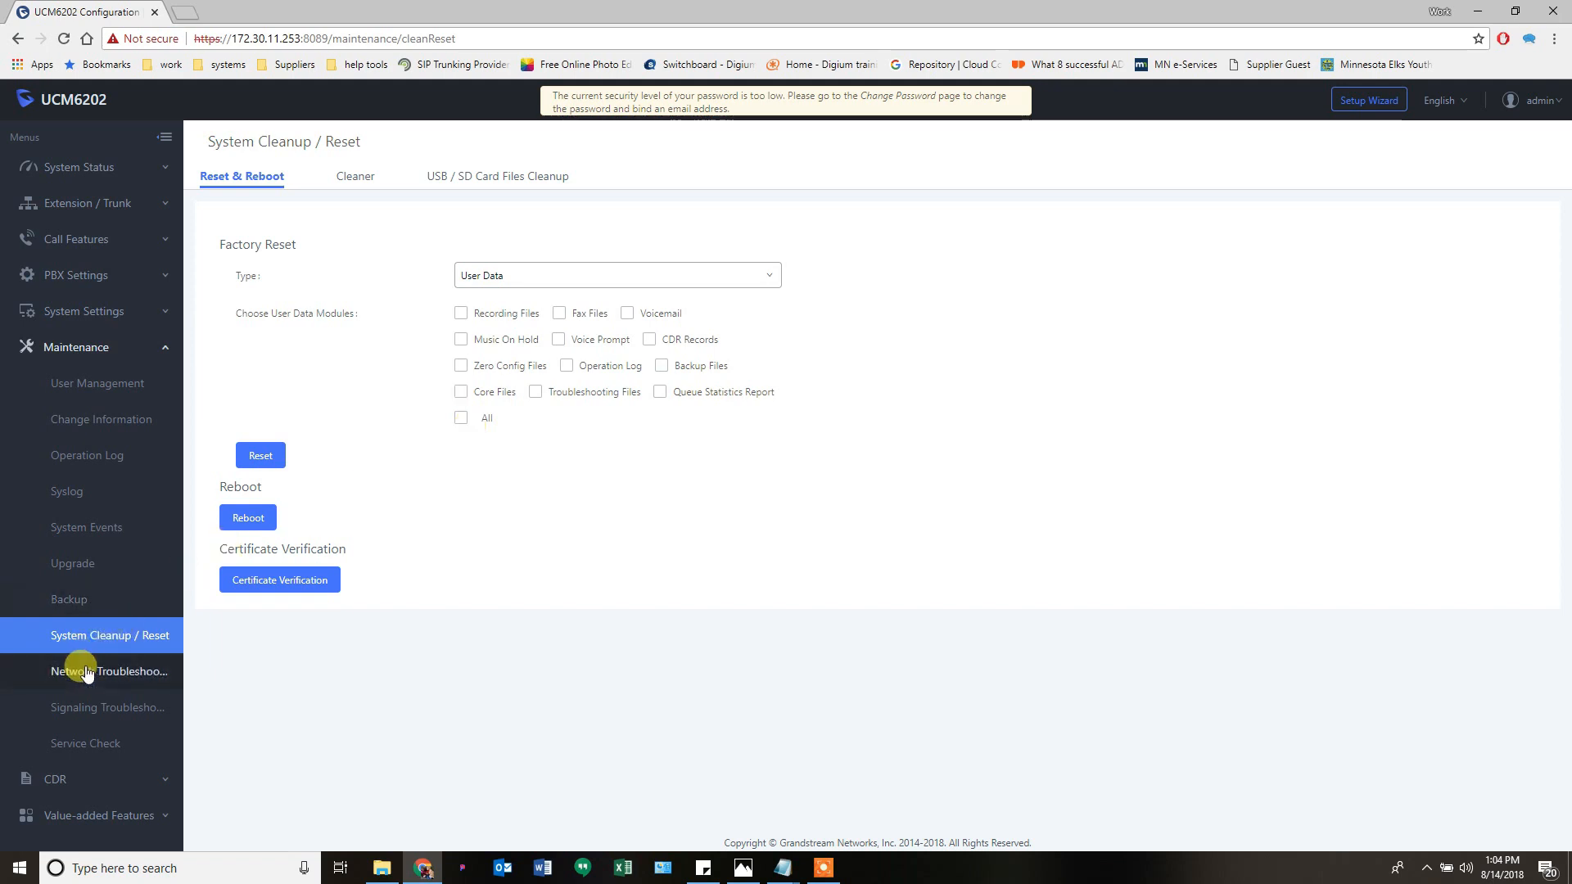
- View the Cleaner and USB / SD Card Files Cleanup tabs, then return to Reset & Reboot
click(357, 185)
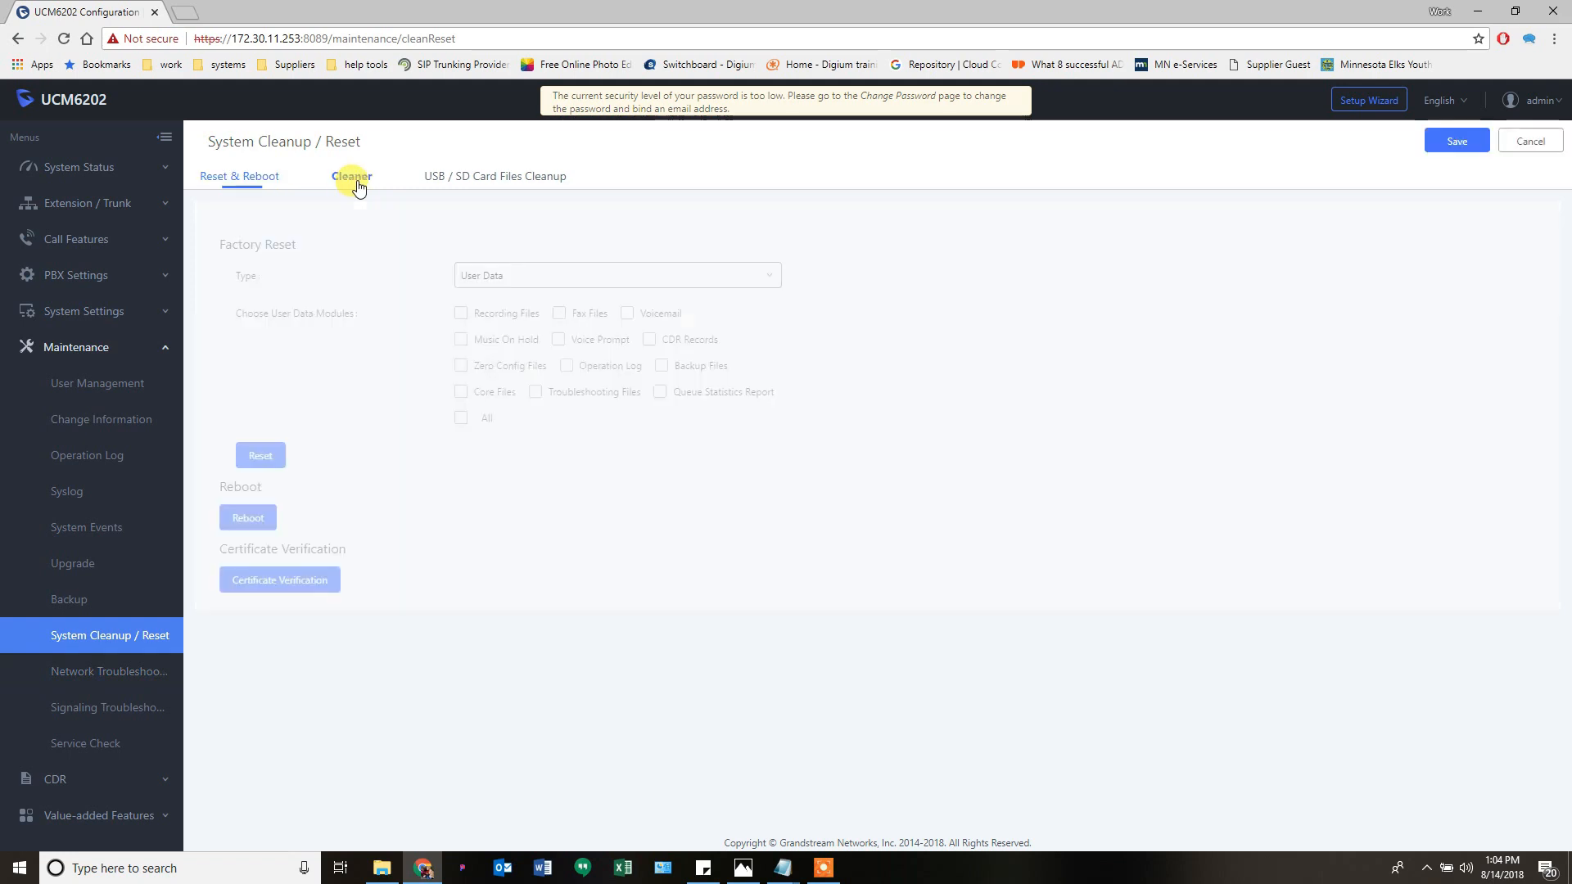
scroll(474, 655, down, 2)
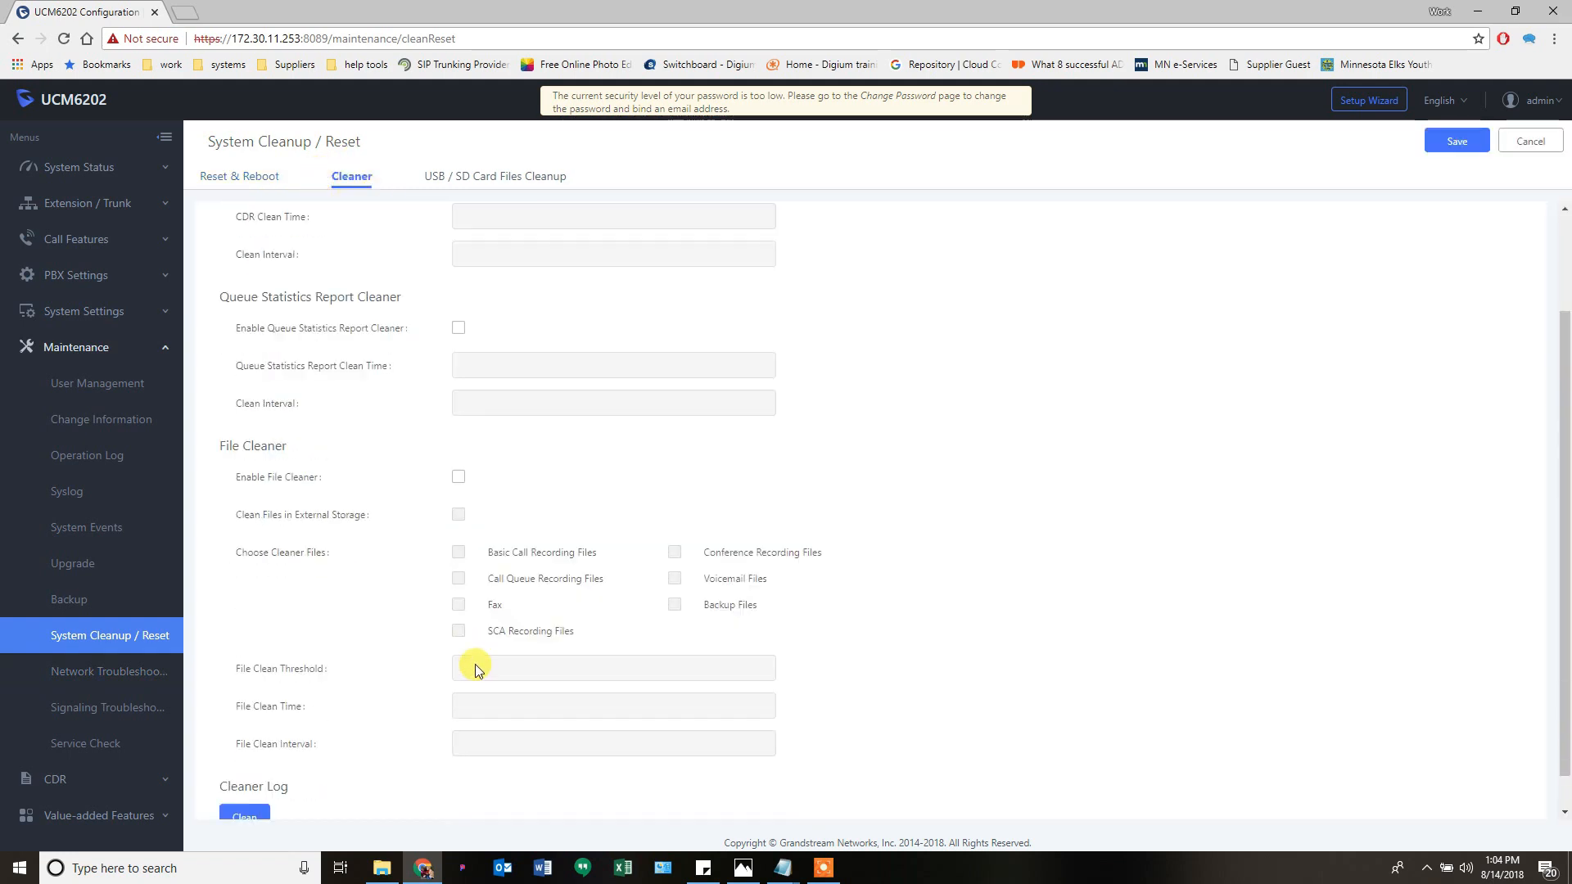
scroll(470, 656, up, 2)
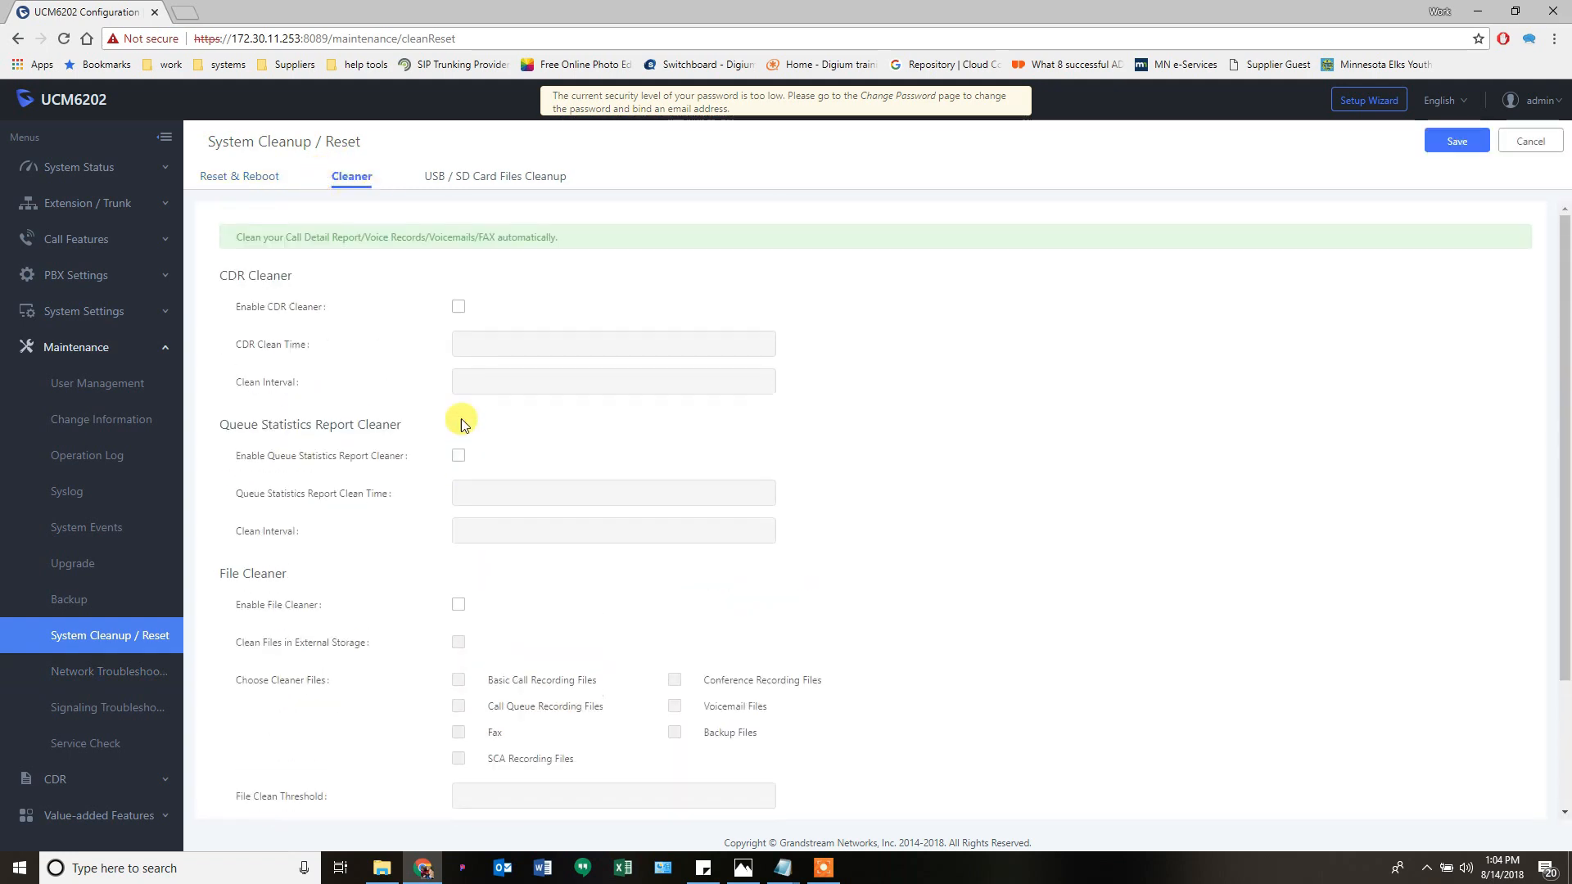
click(501, 179)
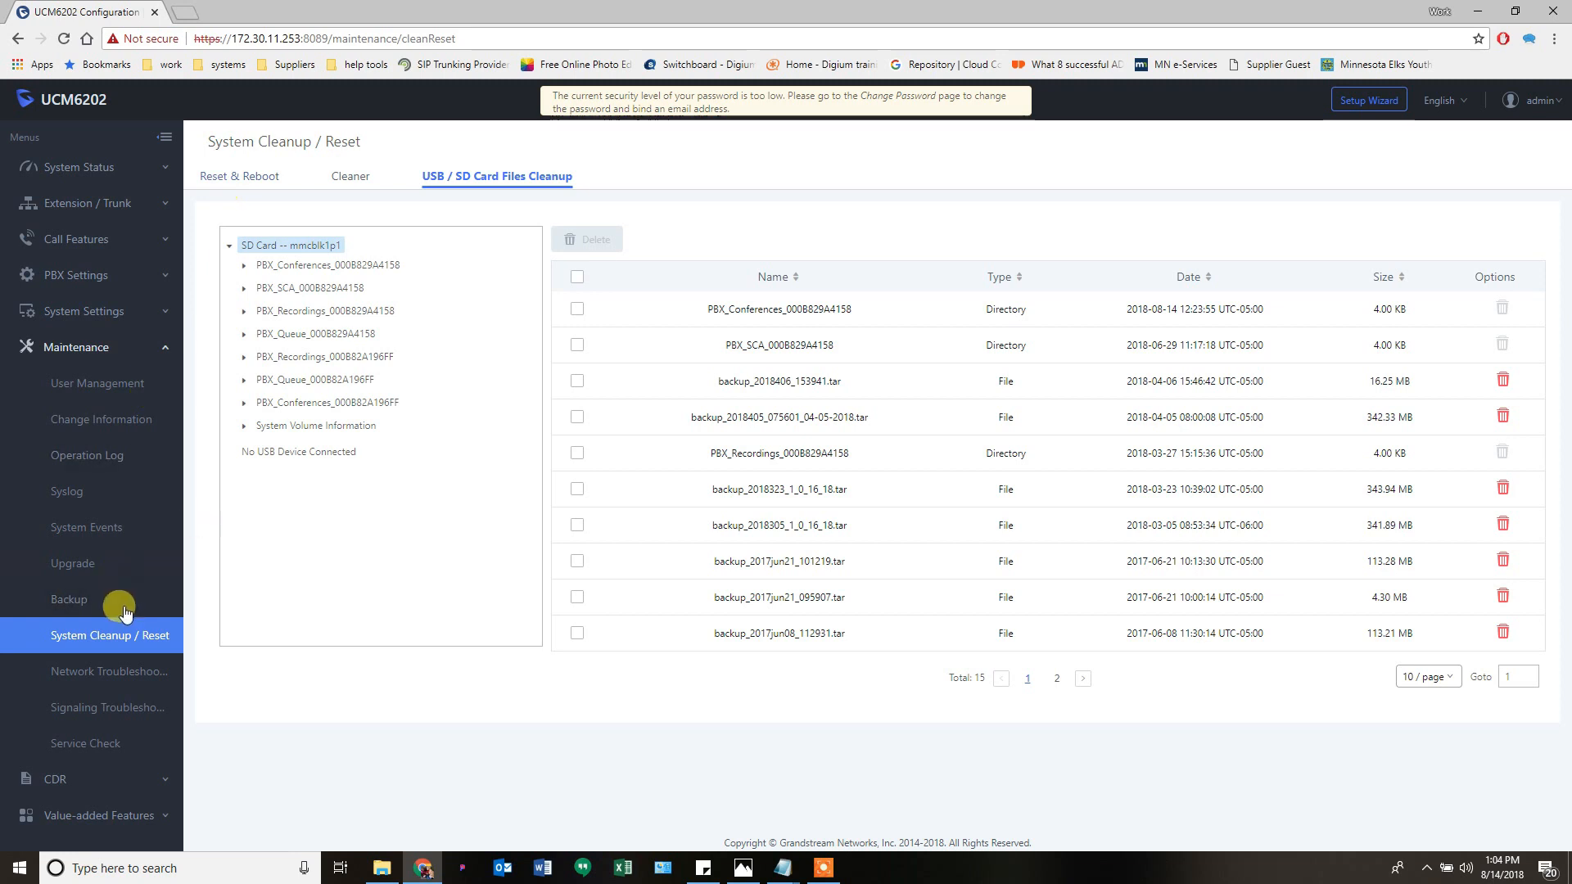
click(253, 178)
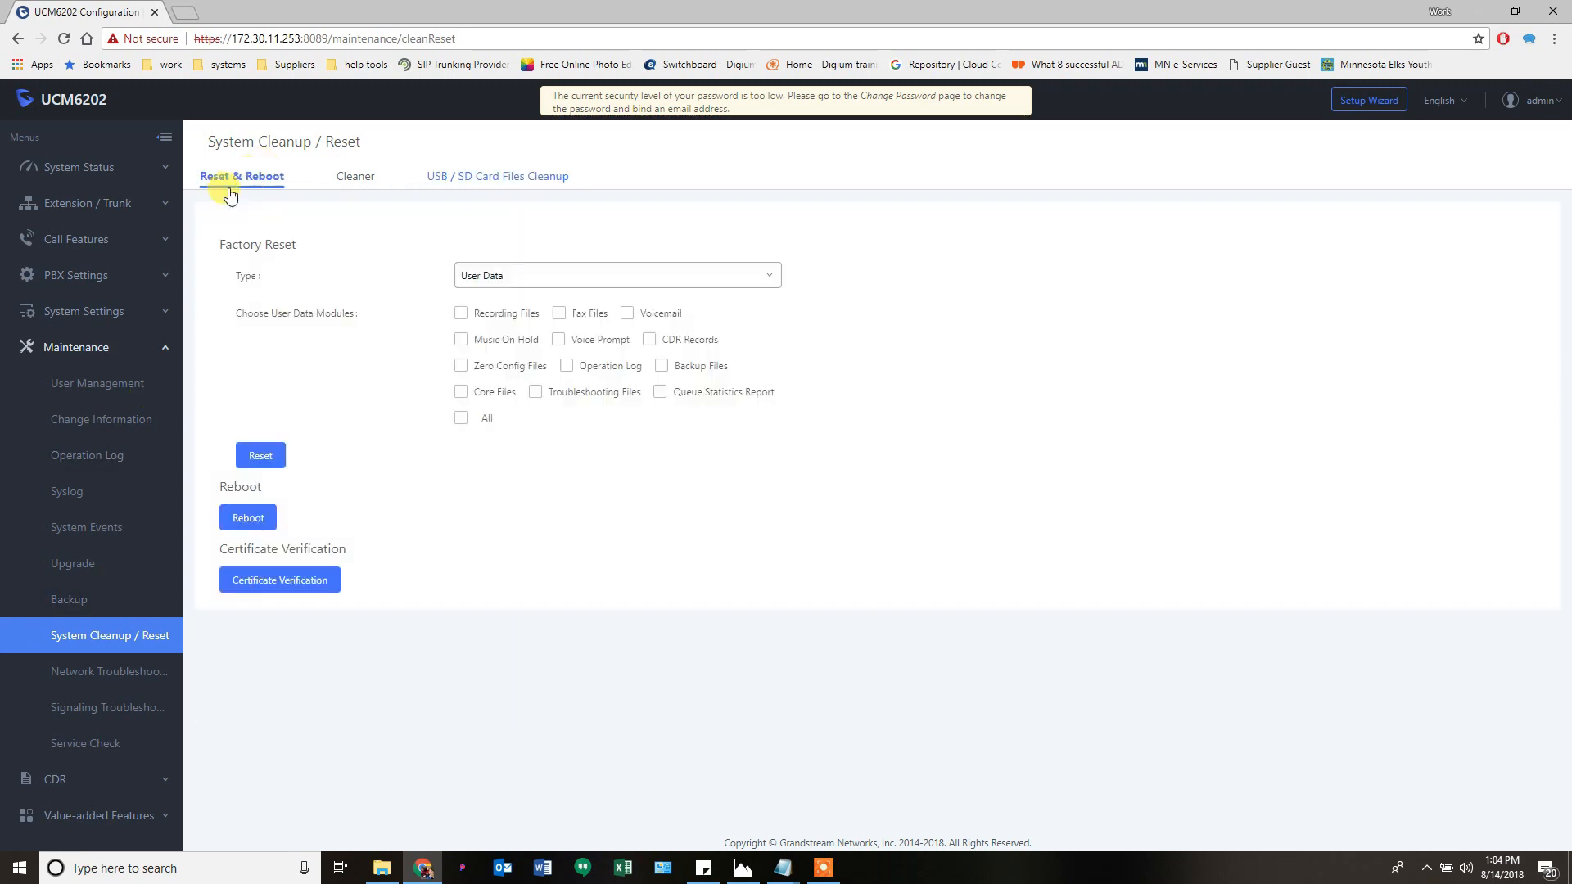
click(86, 673)
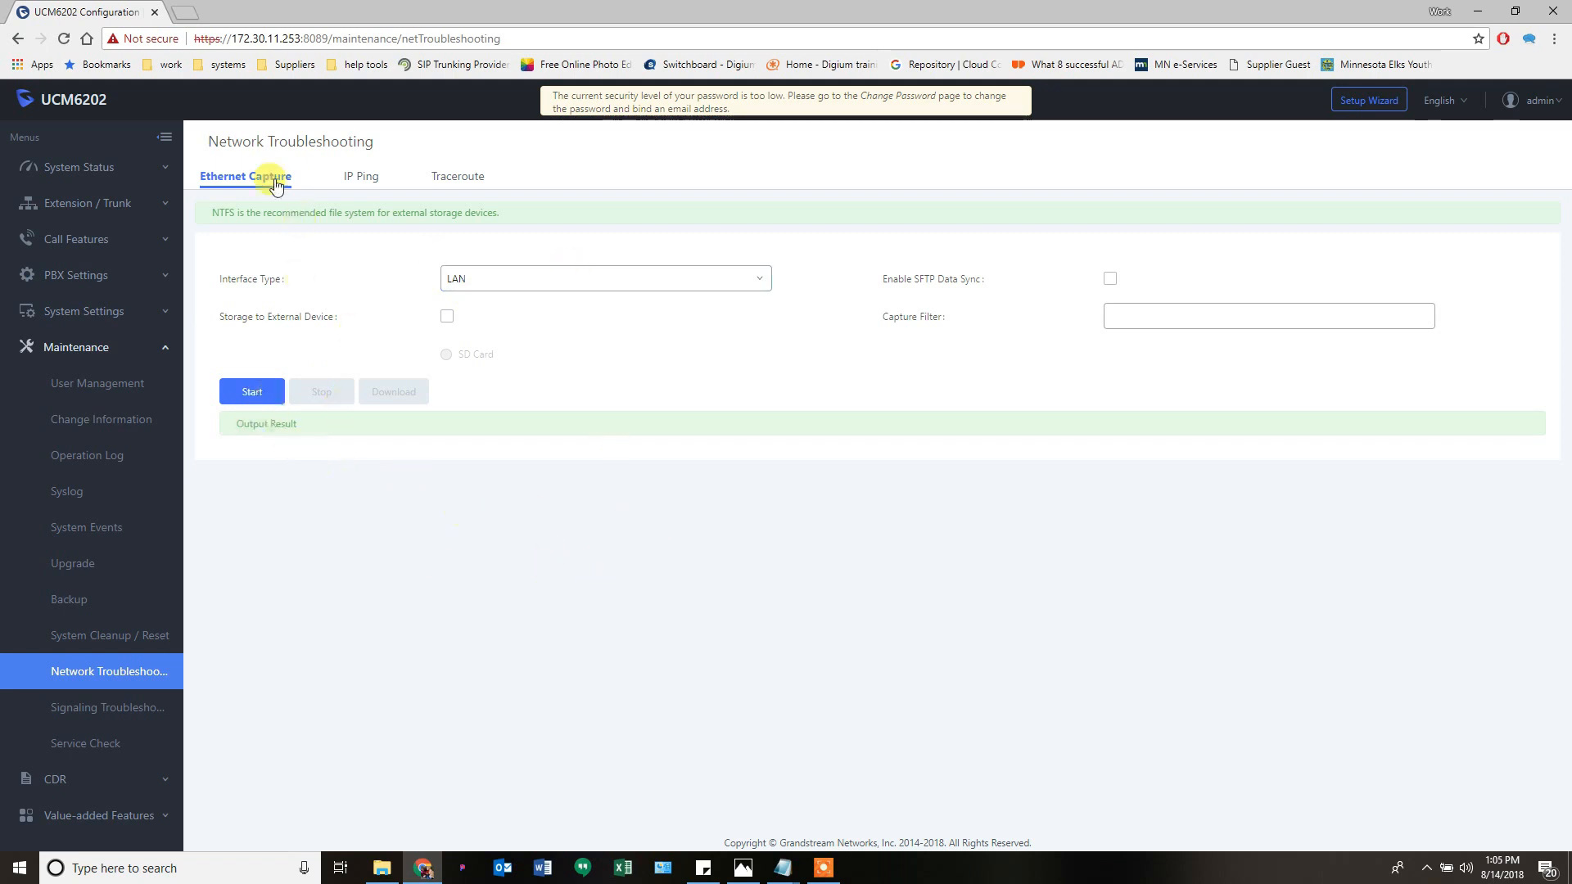
- Capture packets on the LAN interface, stop the capture, and download the captured file
click(498, 282)
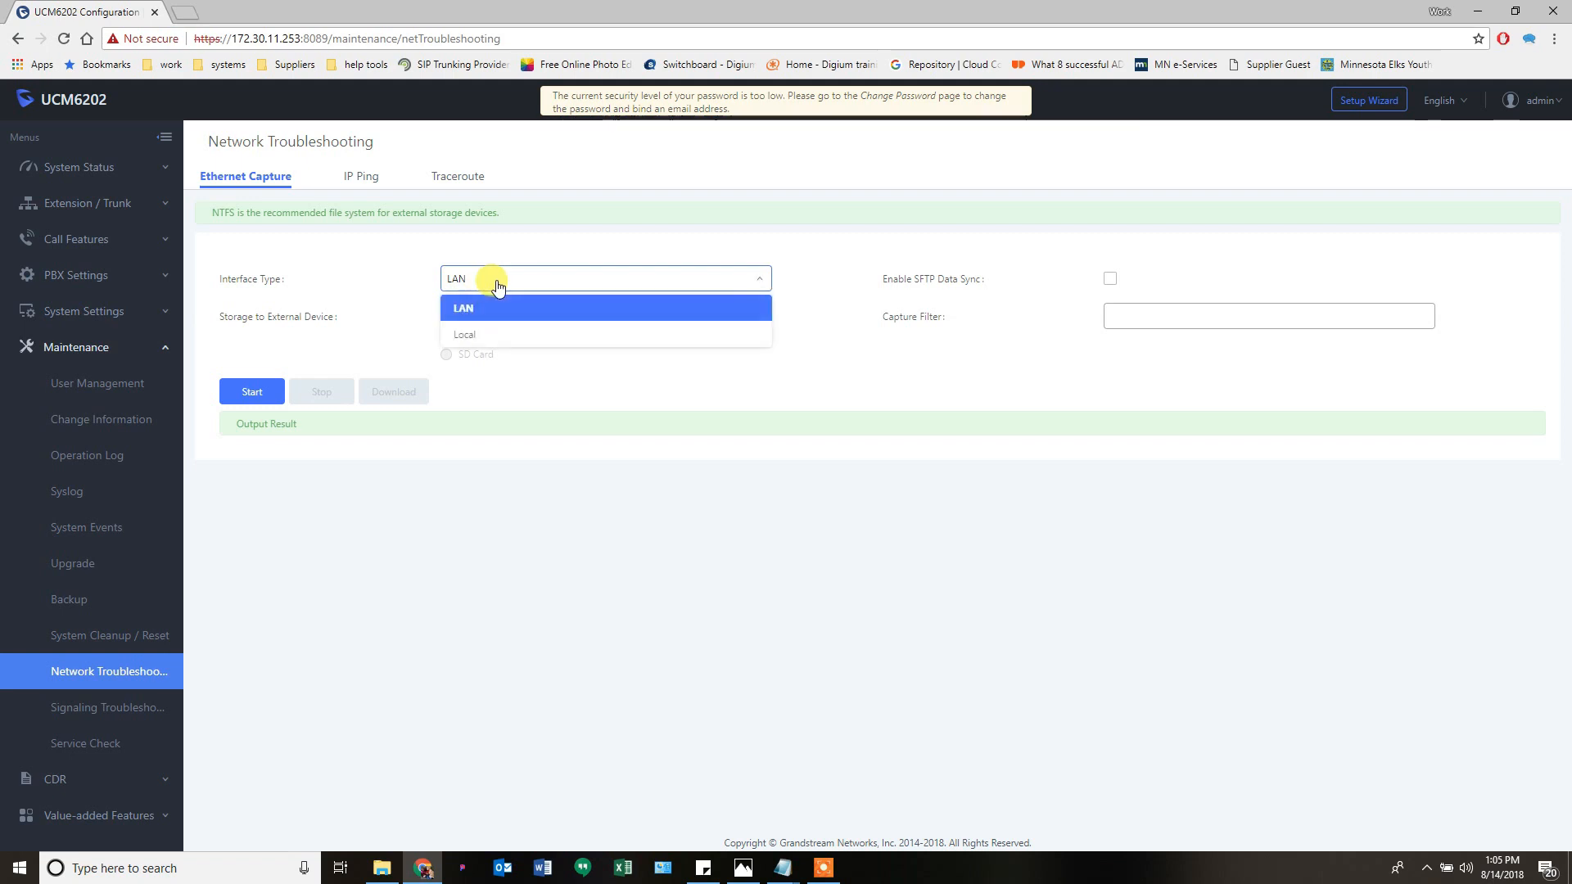
click(471, 285)
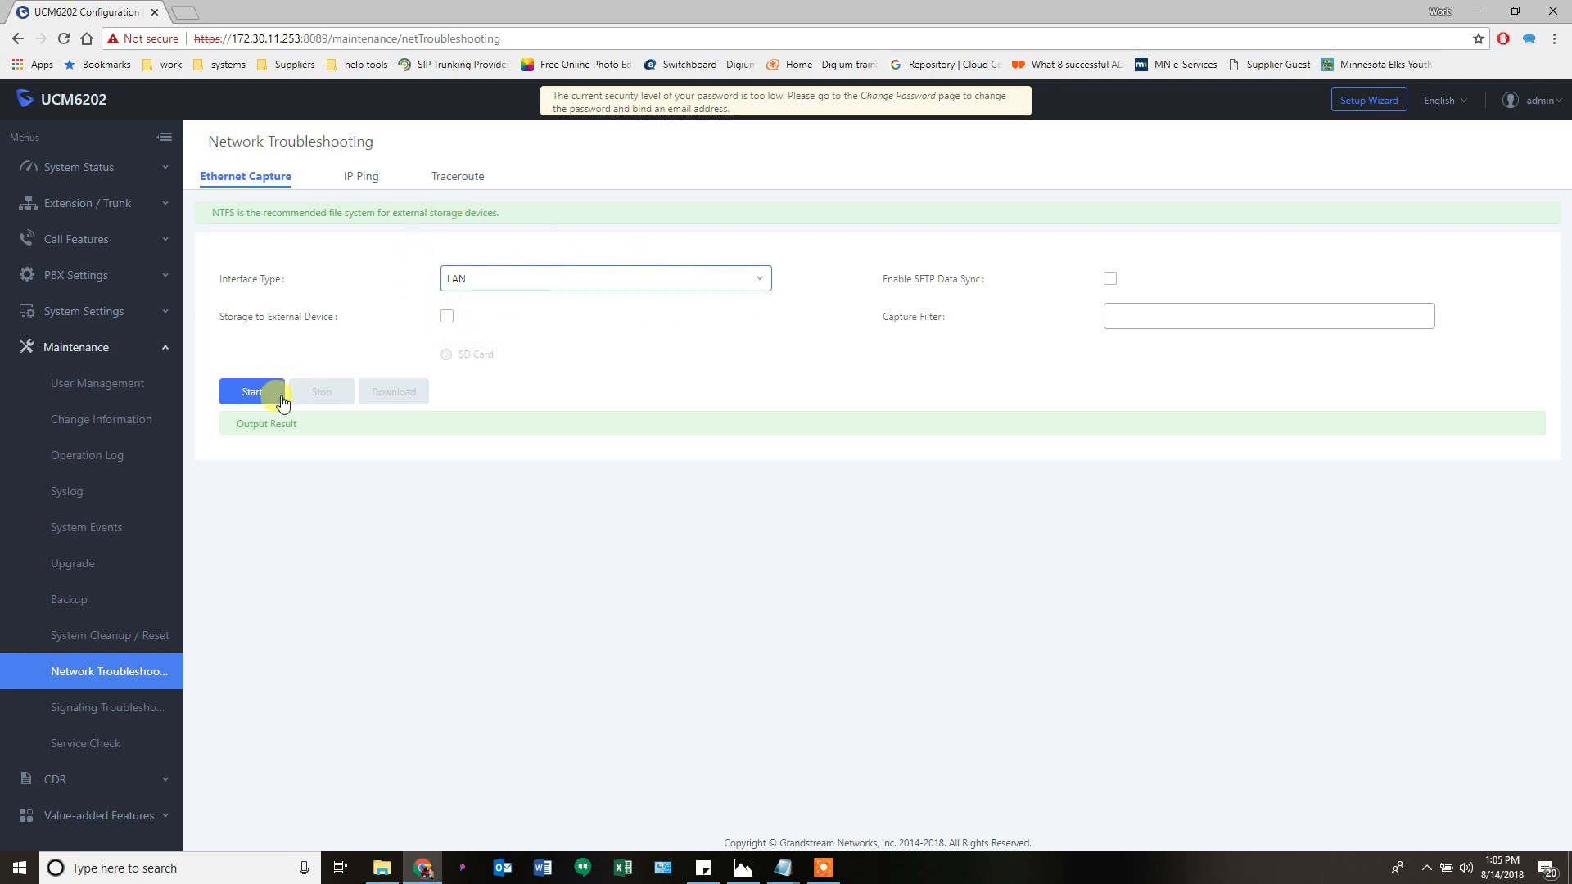
click(247, 398)
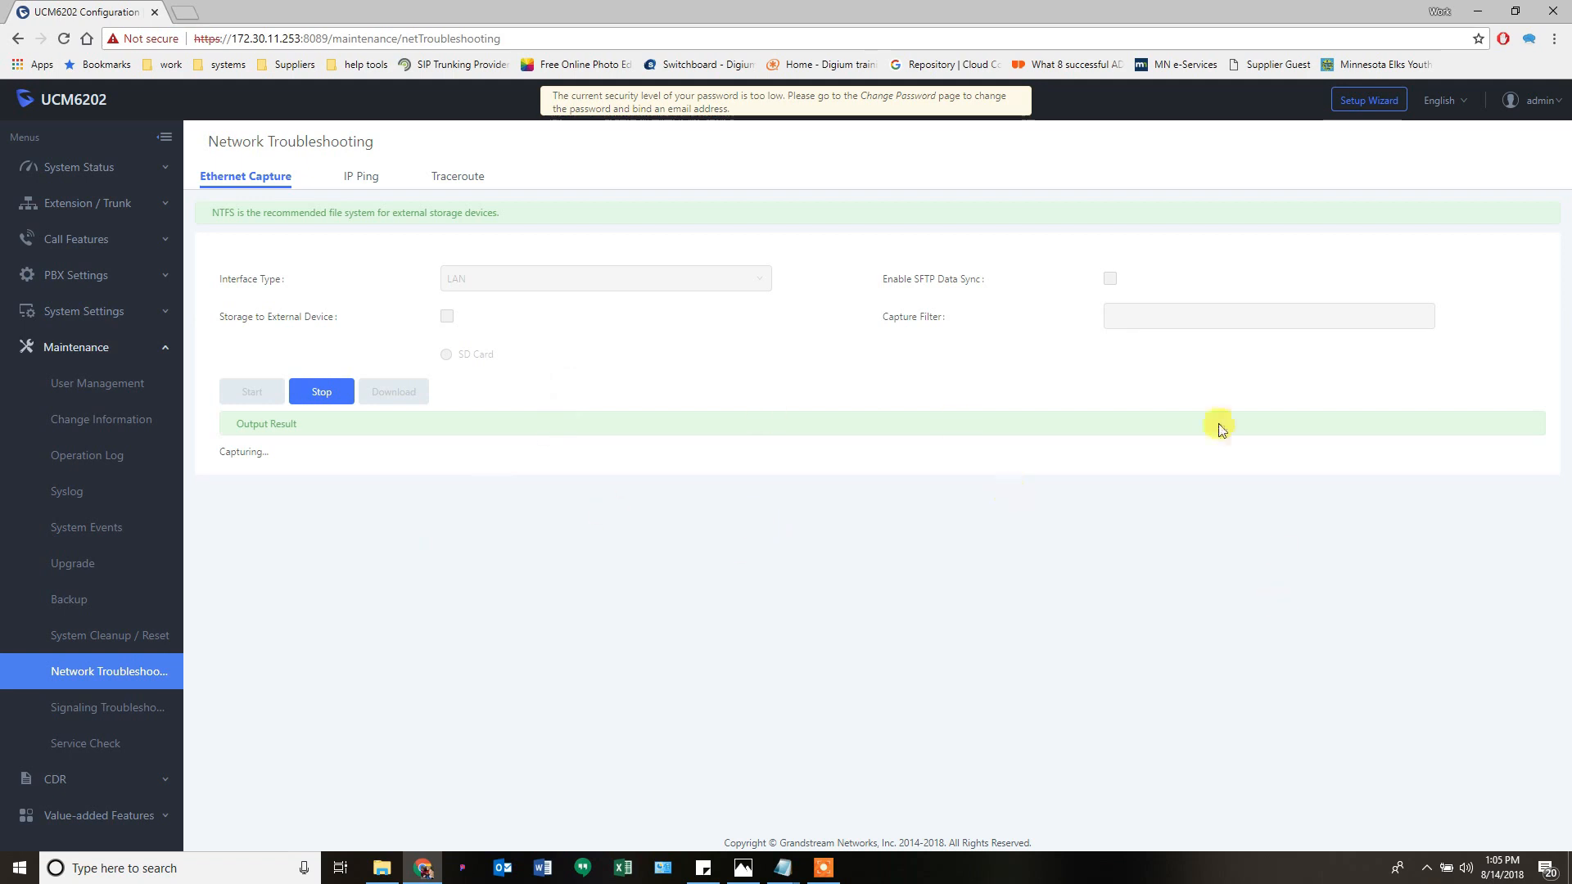
click(323, 394)
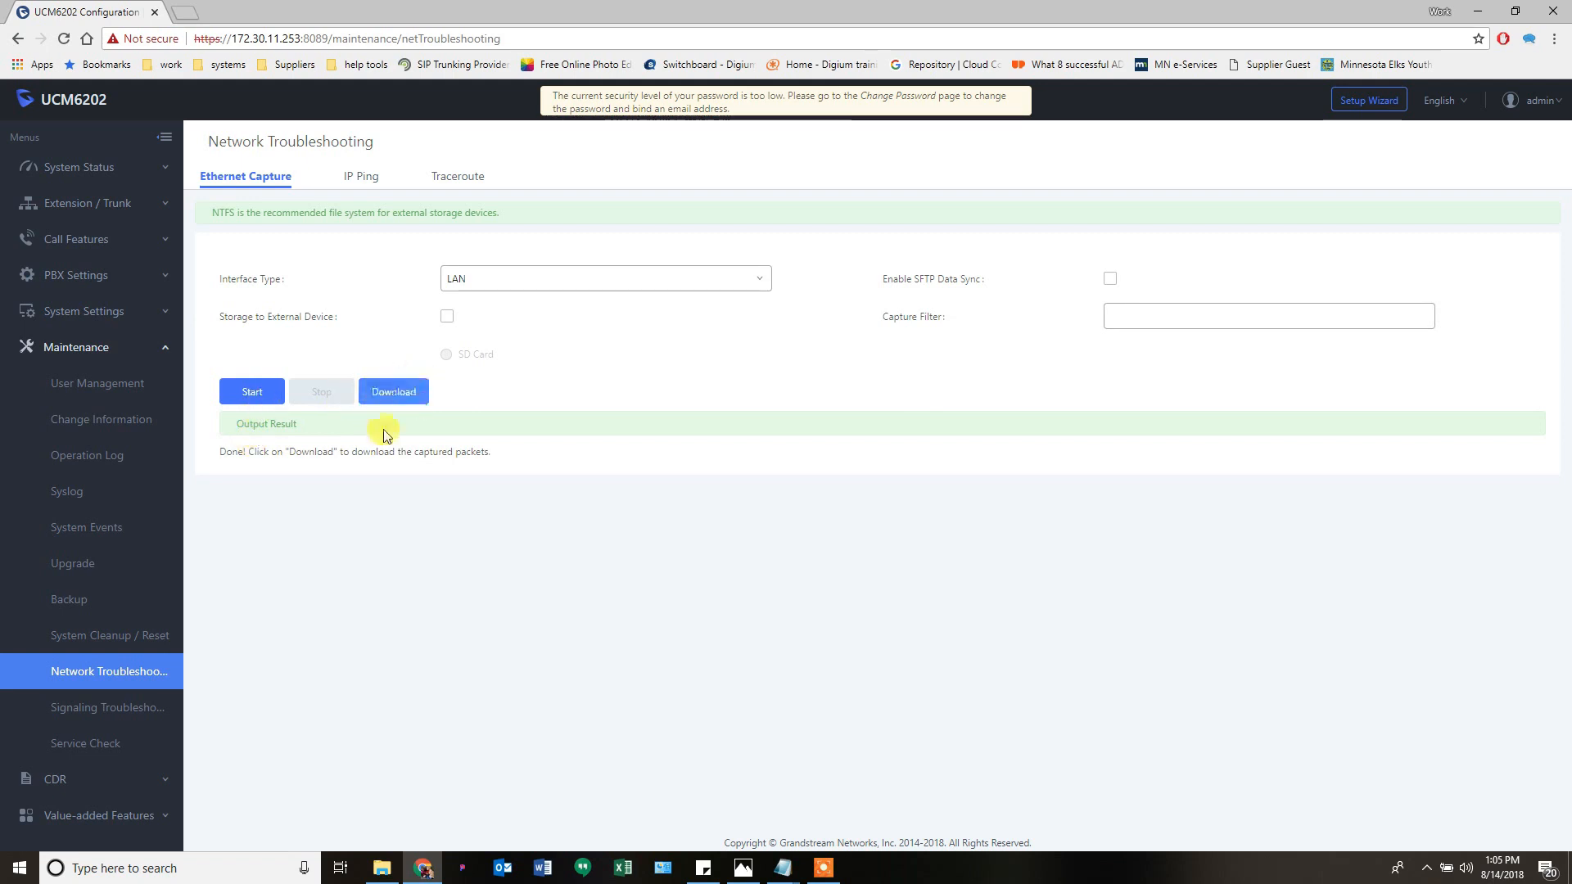
click(396, 401)
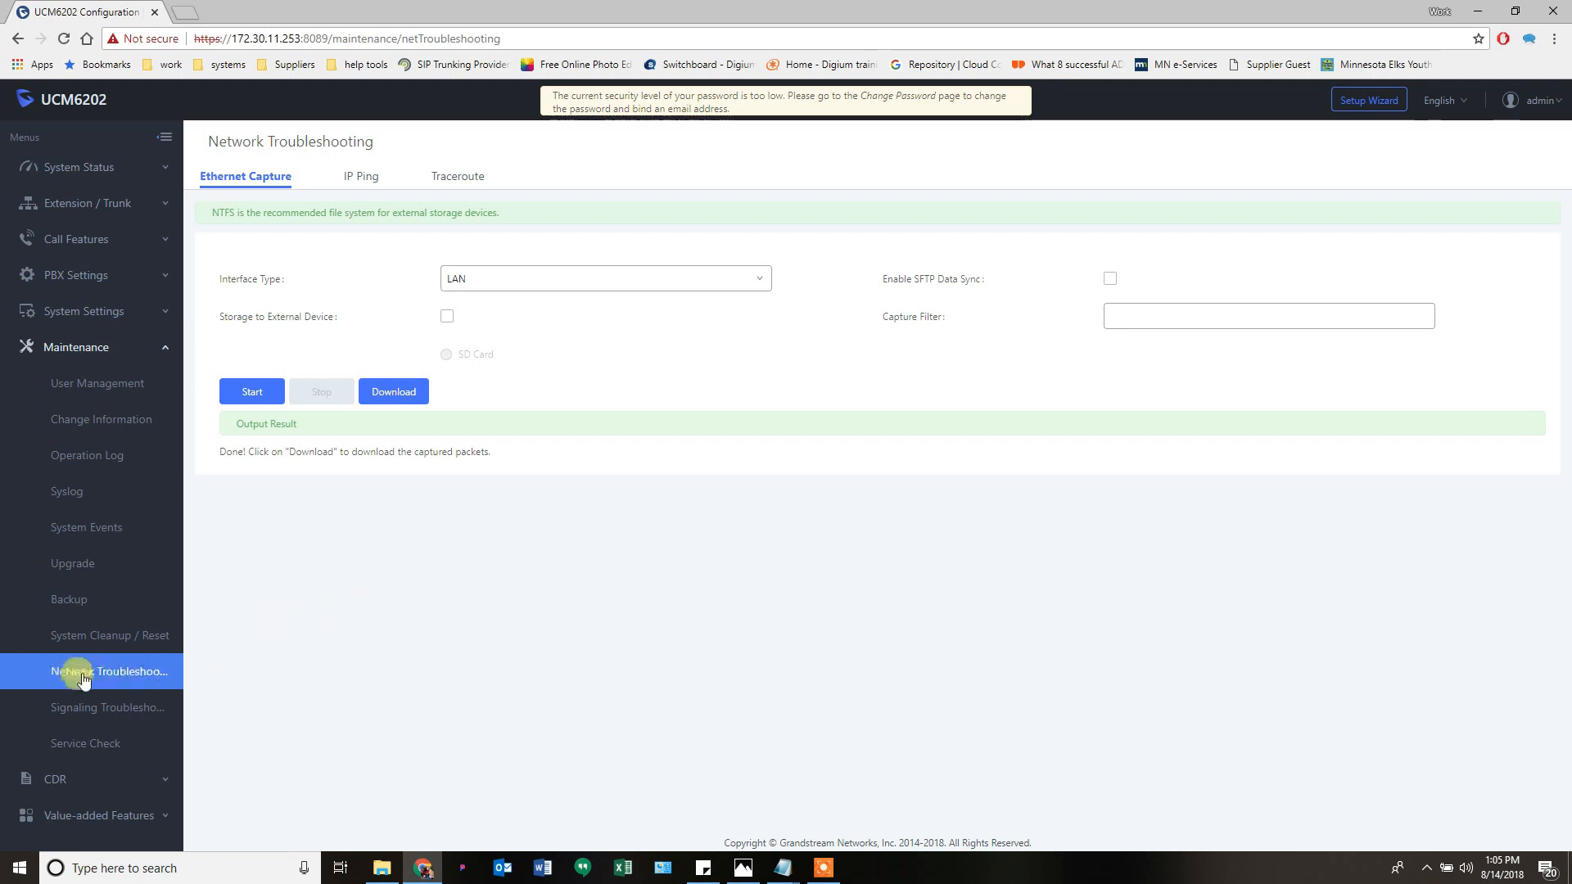
- Enable Service Check to inspect Check Cycle 60 and Check times 3, then turn it off
click(81, 709)
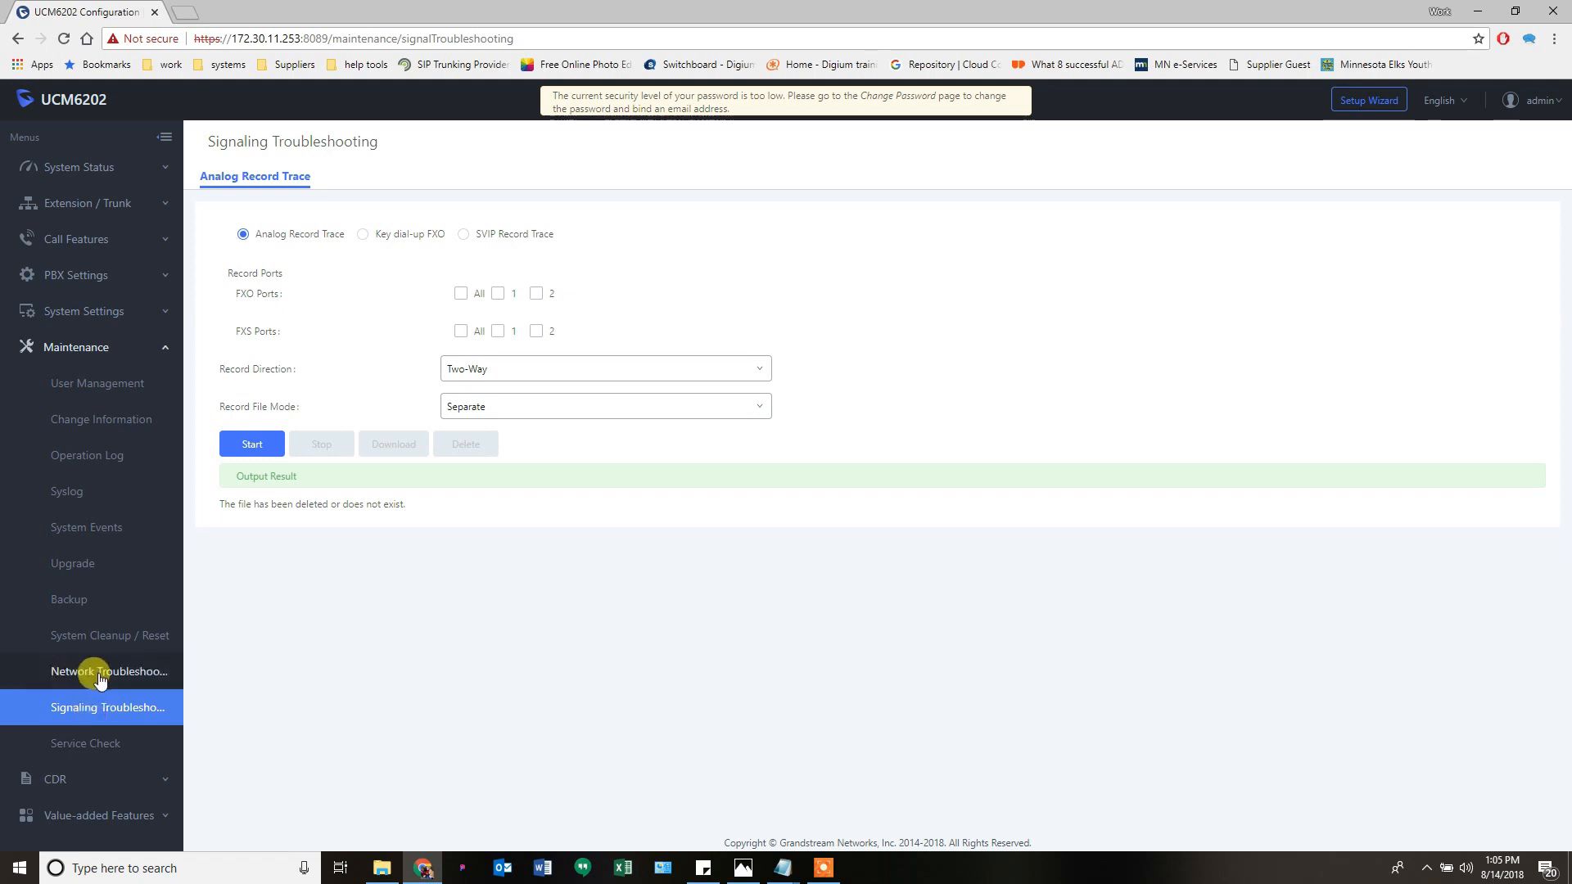
click(245, 238)
click(89, 746)
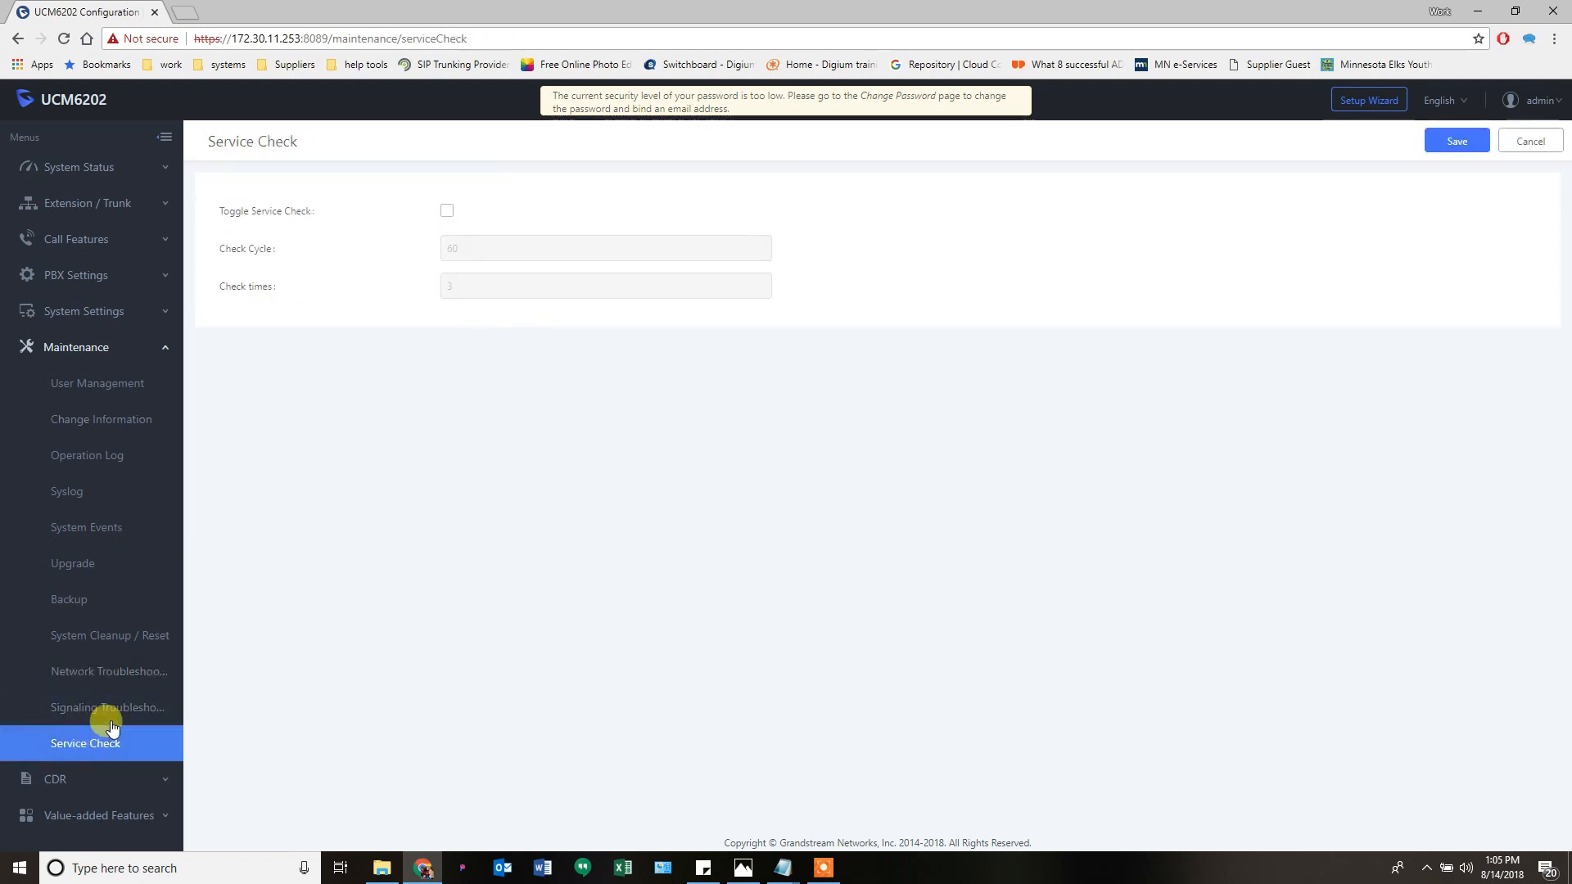
mouse_move(256, 218)
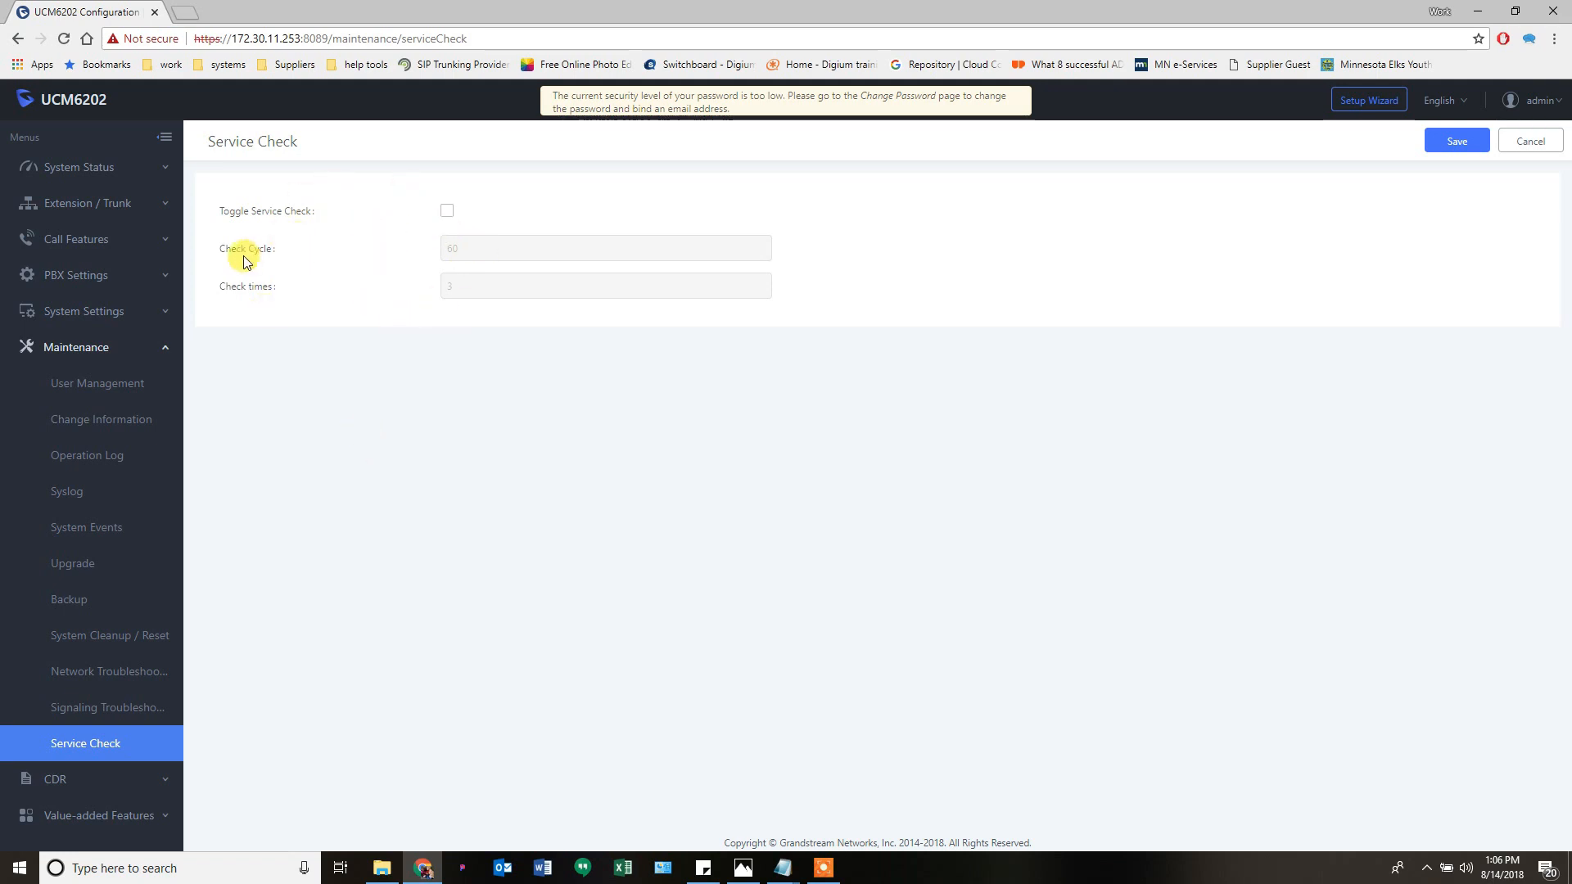
click(446, 211)
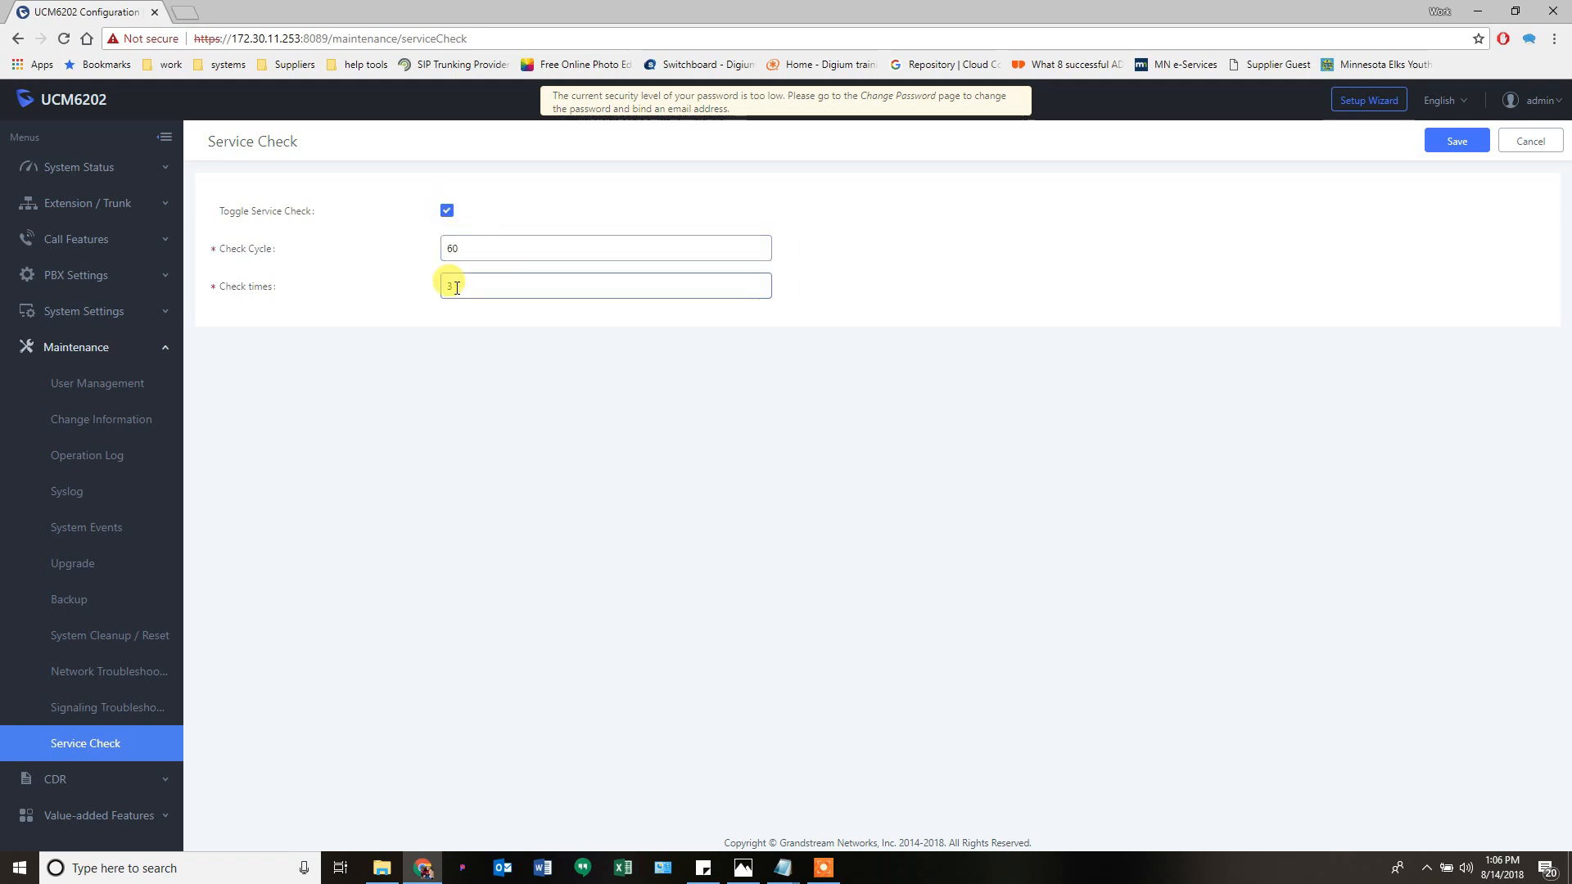
drag(459, 287, 414, 284)
click(418, 326)
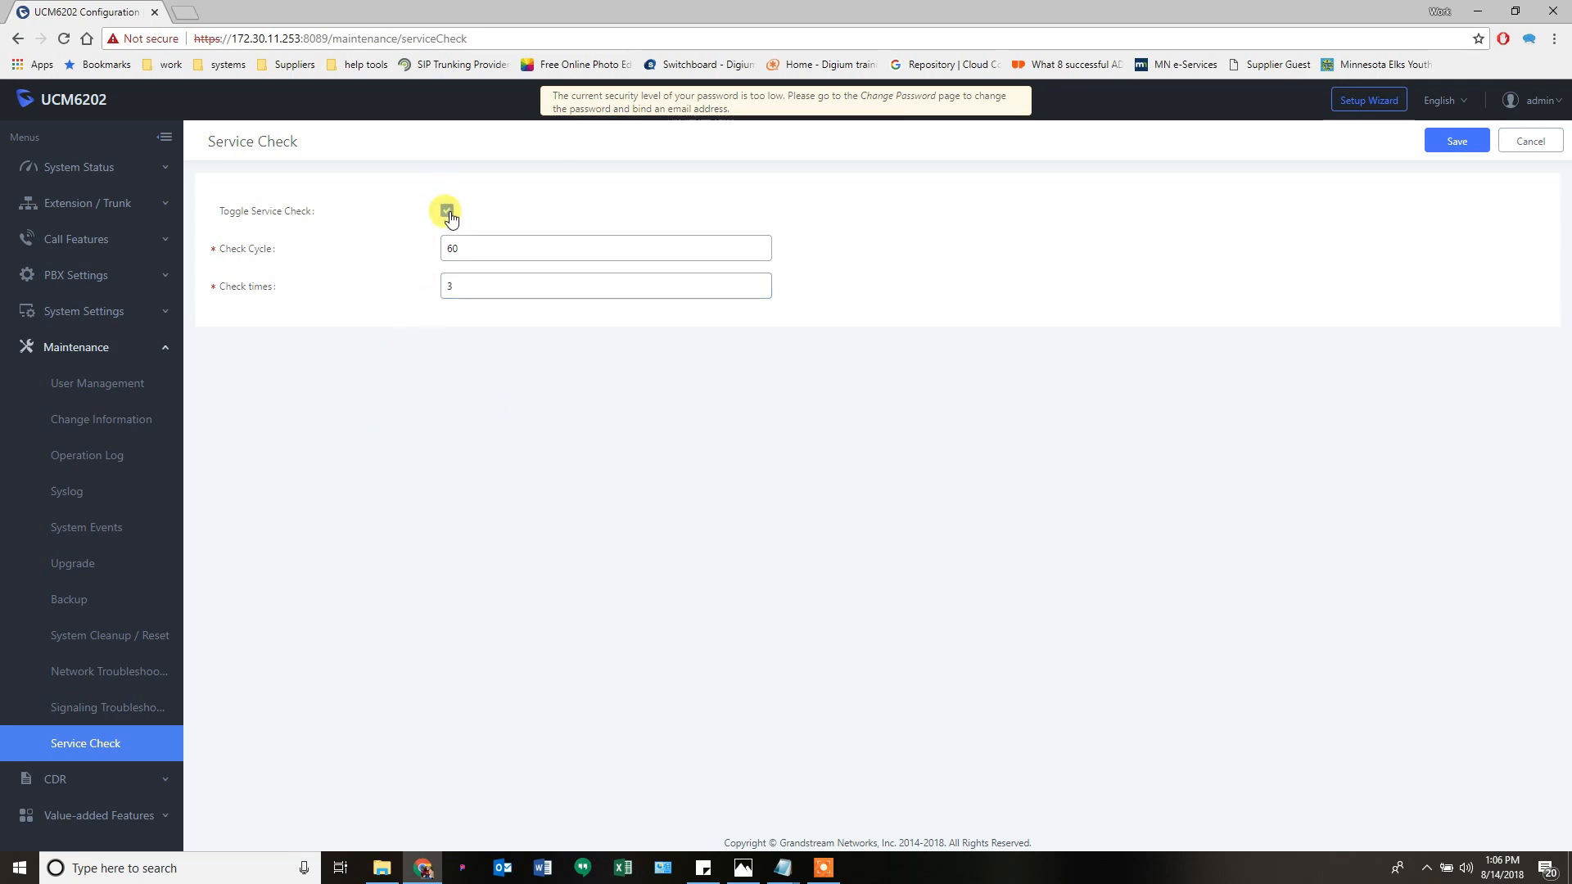
click(447, 211)
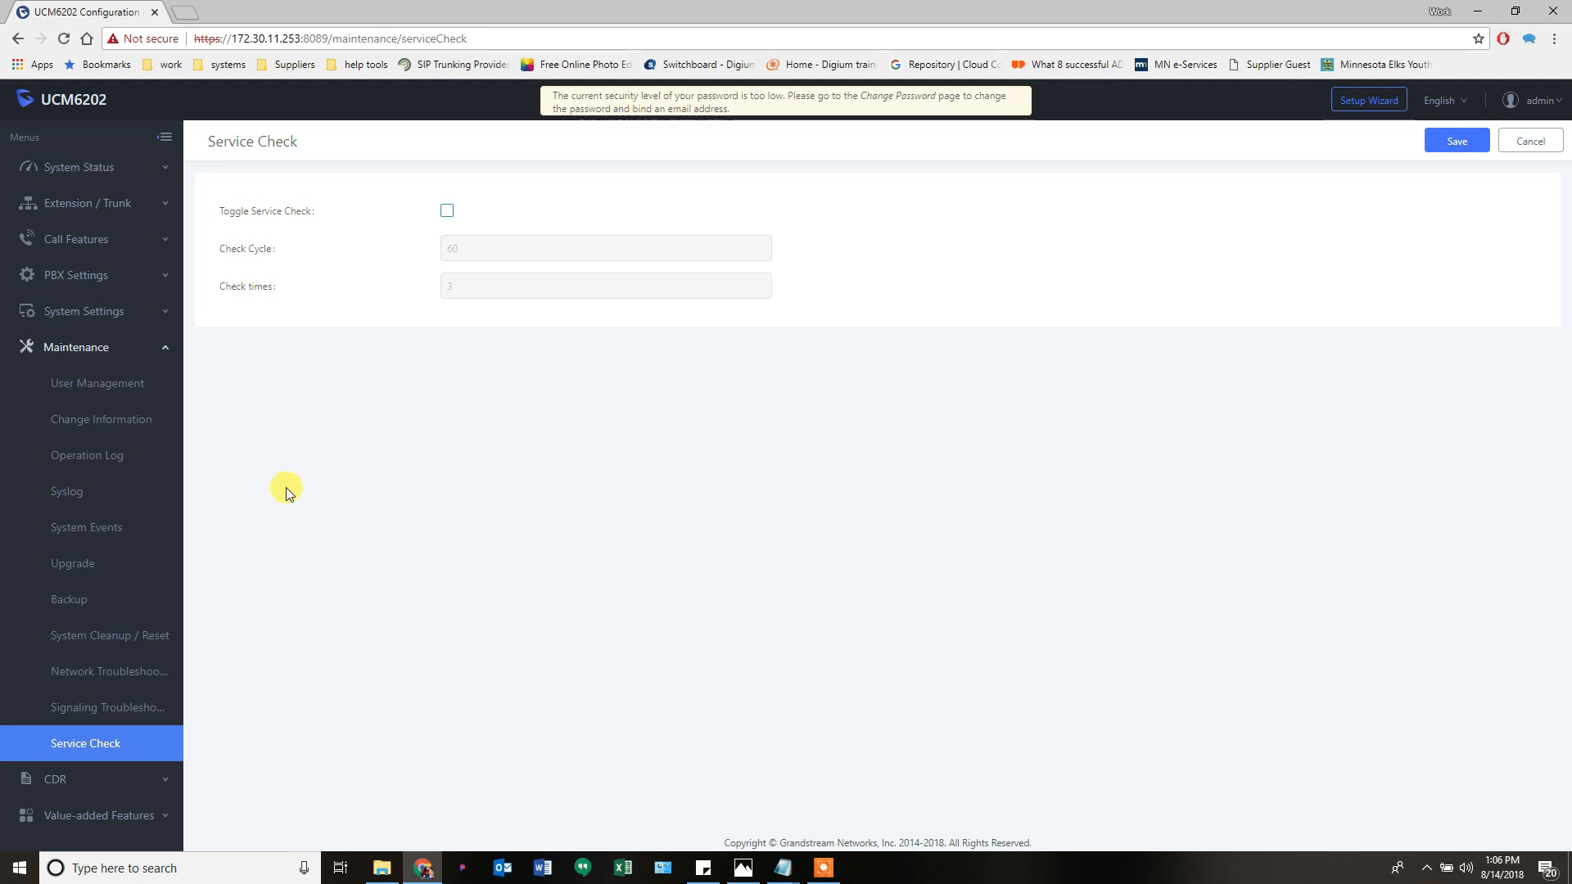
- Expand CDR in the left menu and open the CDR page, which shows no call records
click(88, 320)
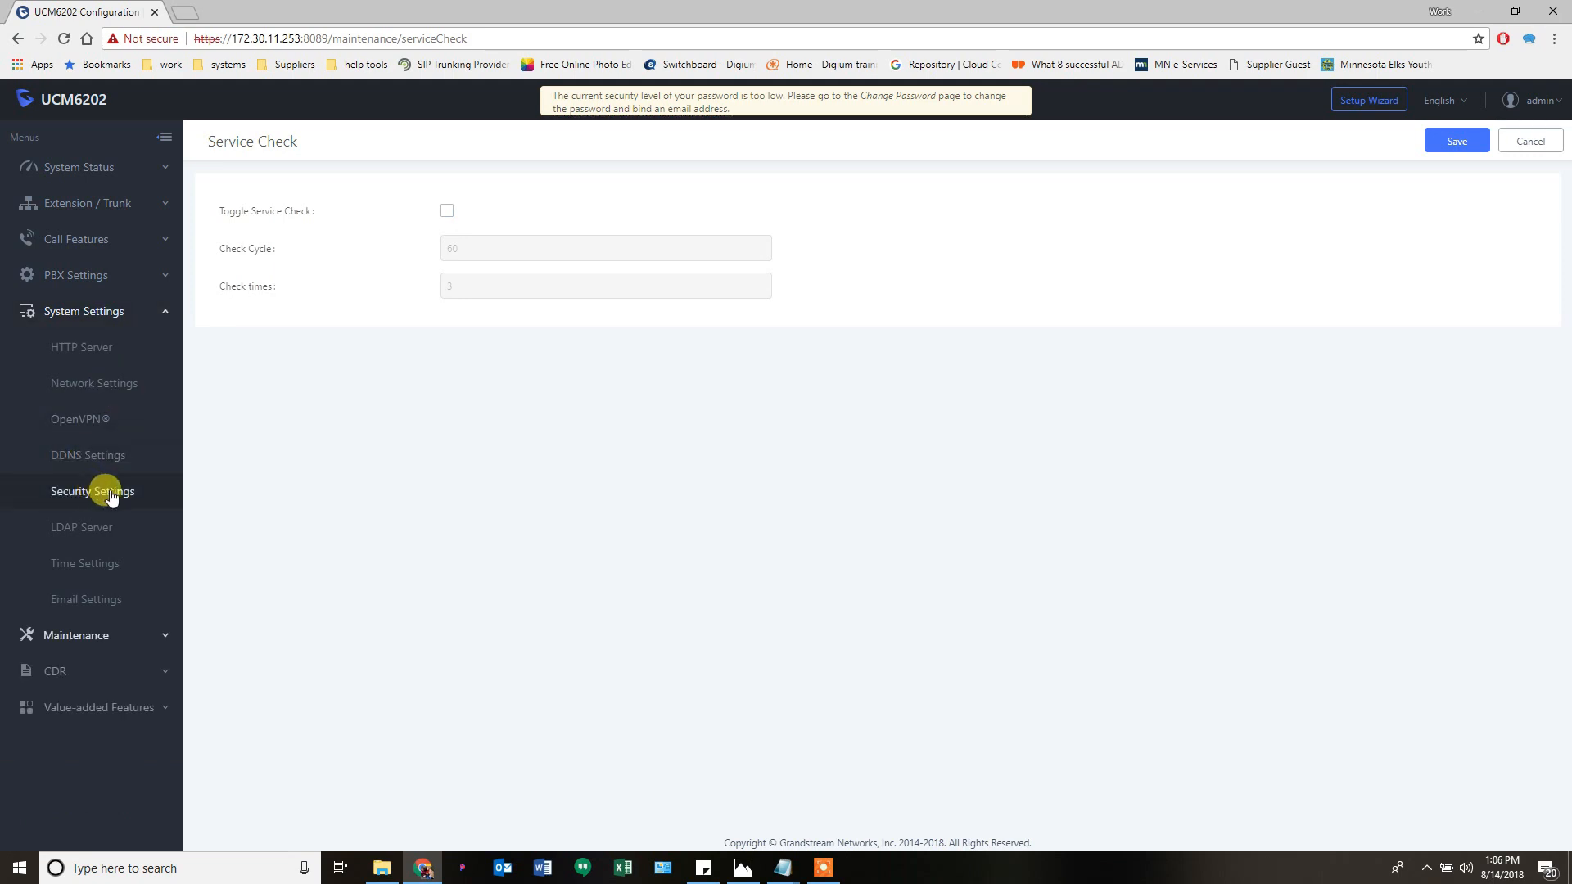
click(83, 642)
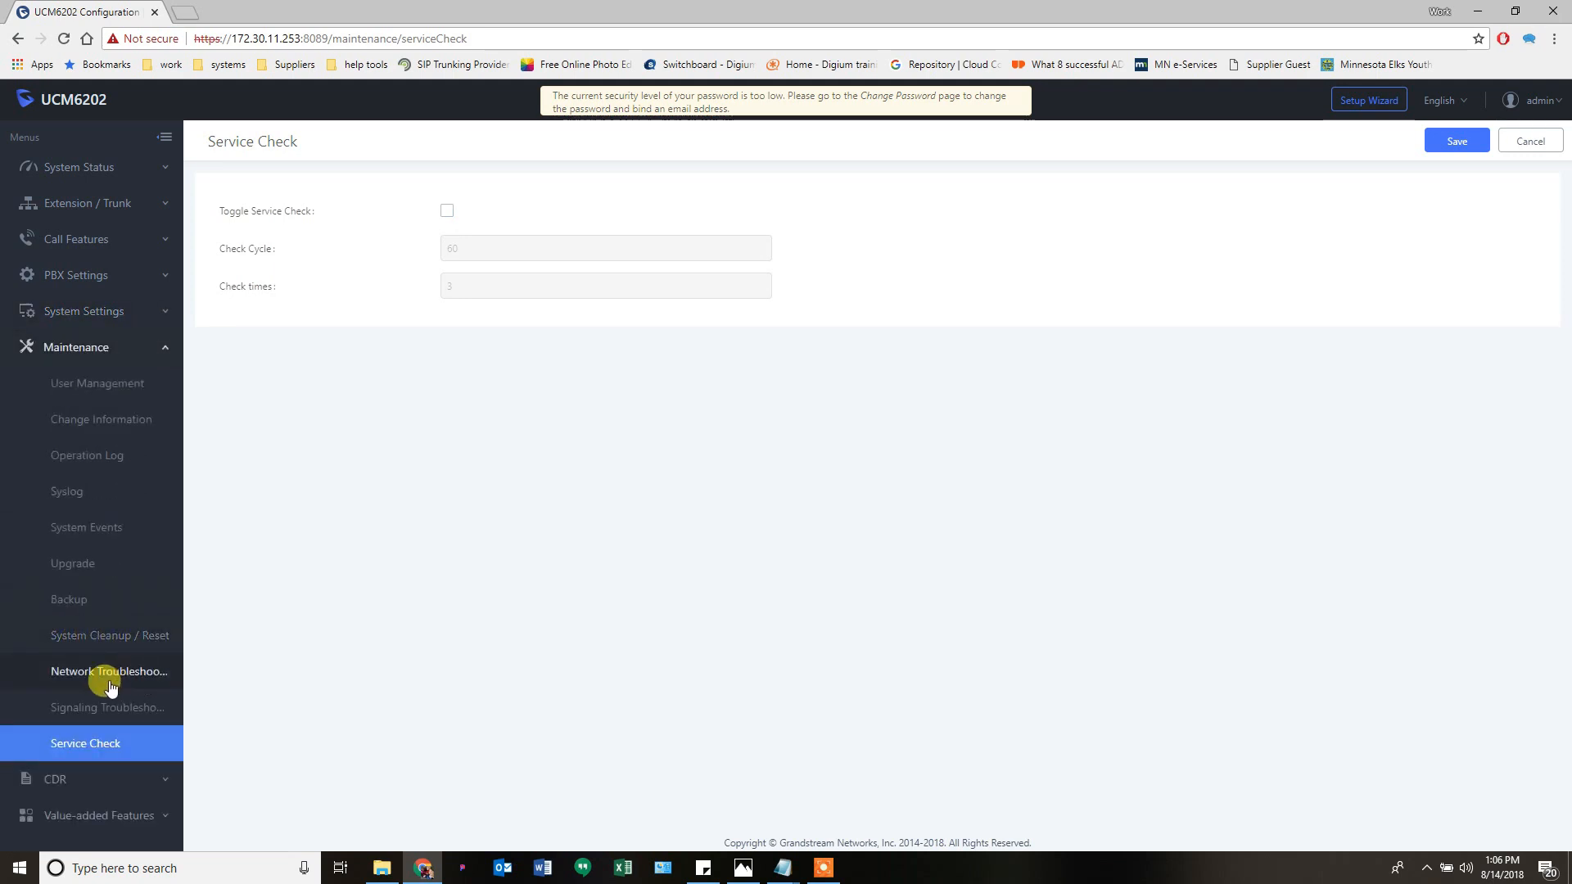
click(75, 785)
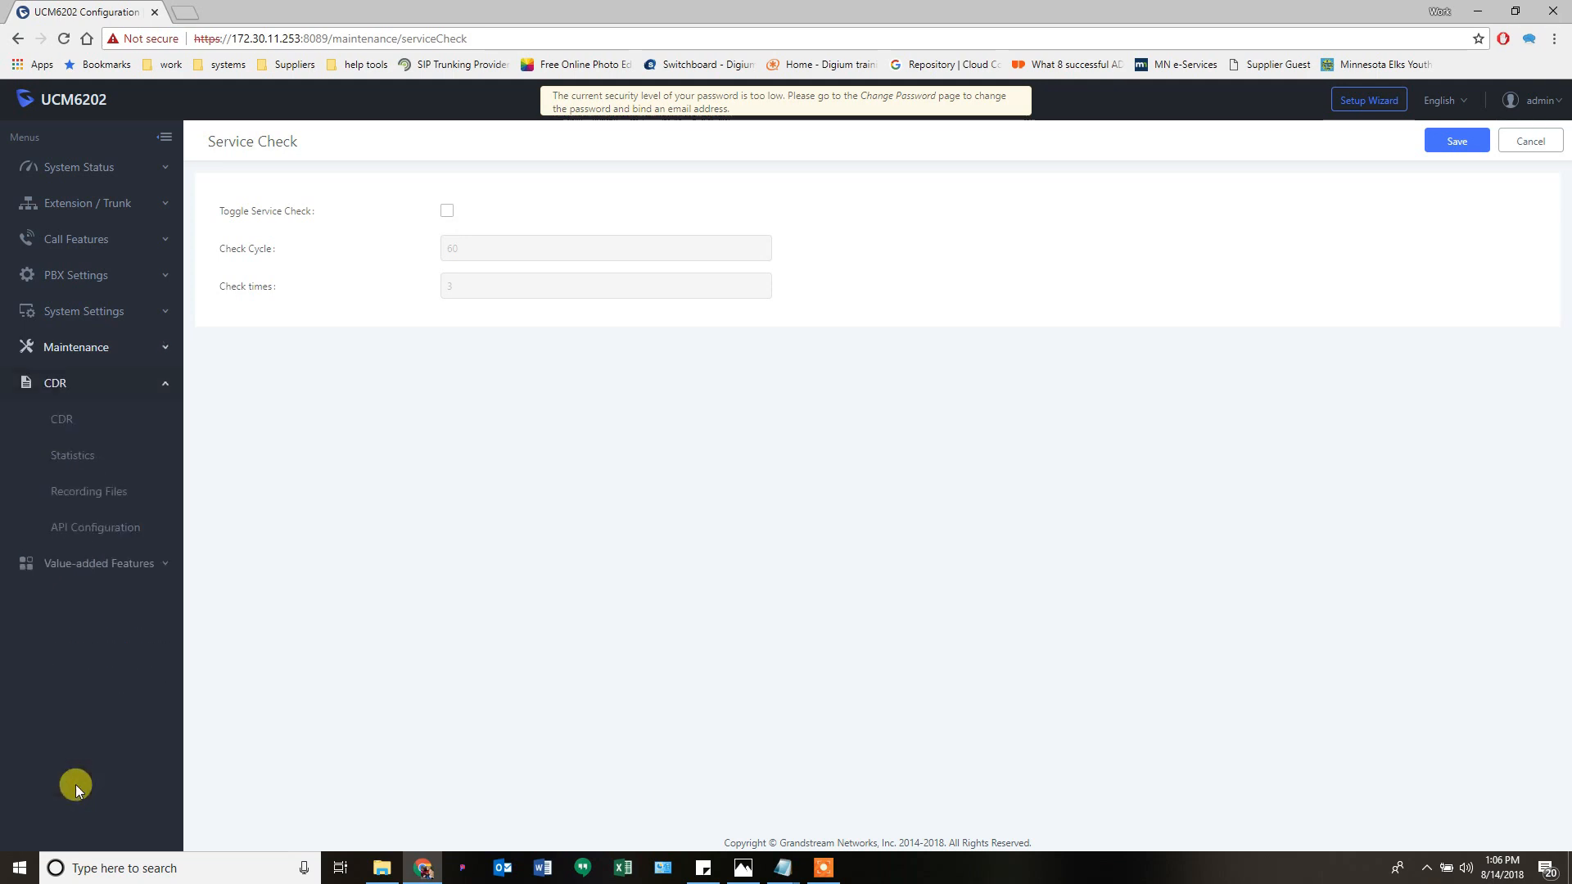
click(68, 428)
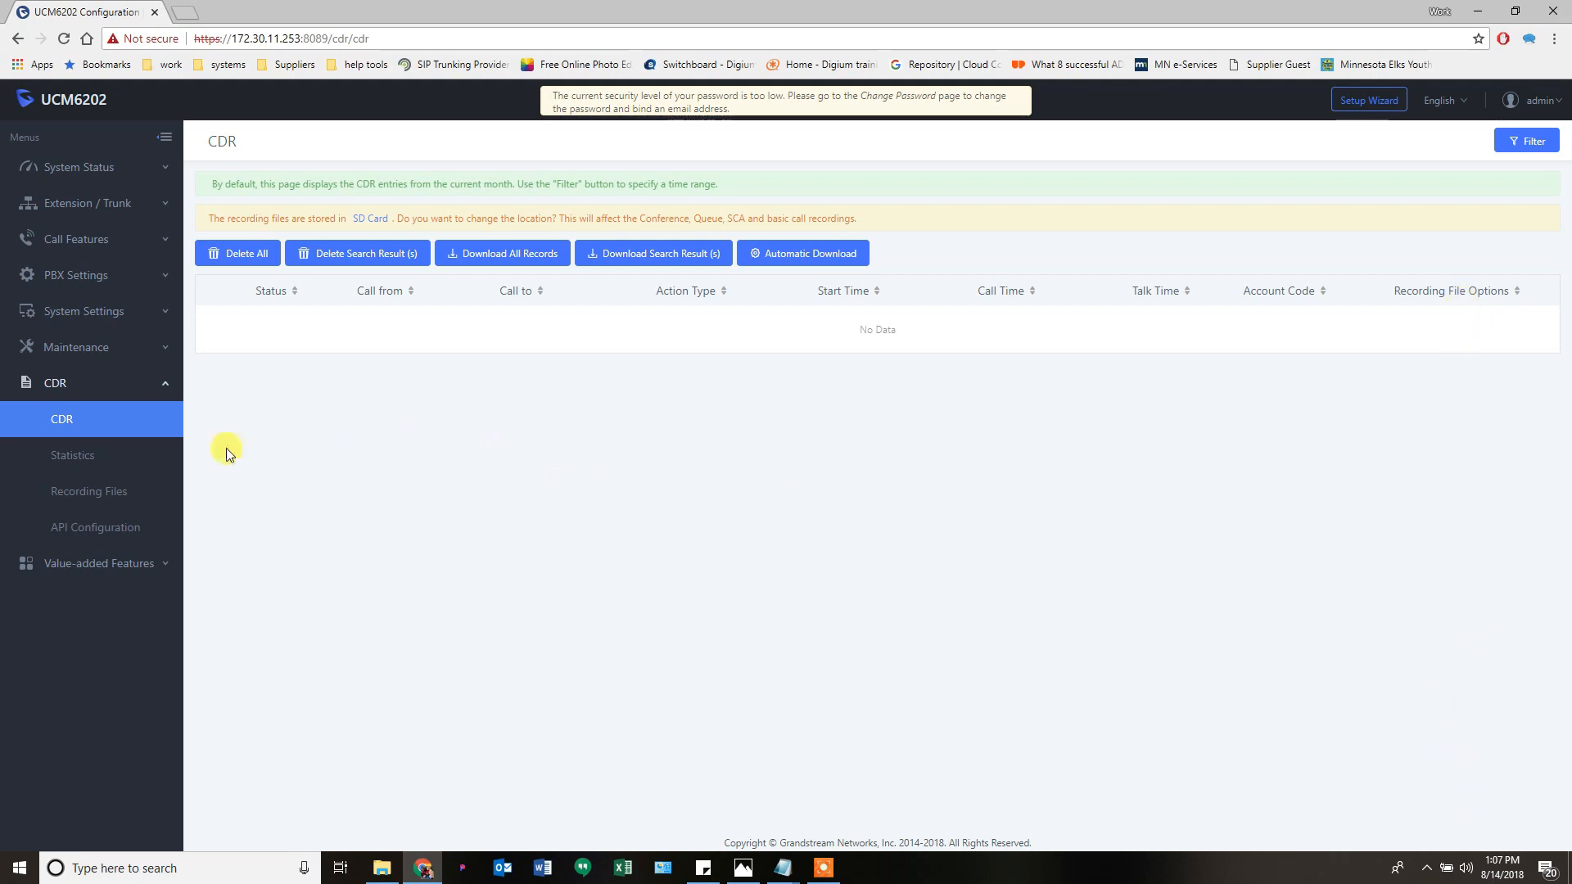
- Browse the CDR Statistics chart and Recording Files list, then open CDR API Configuration
click(62, 459)
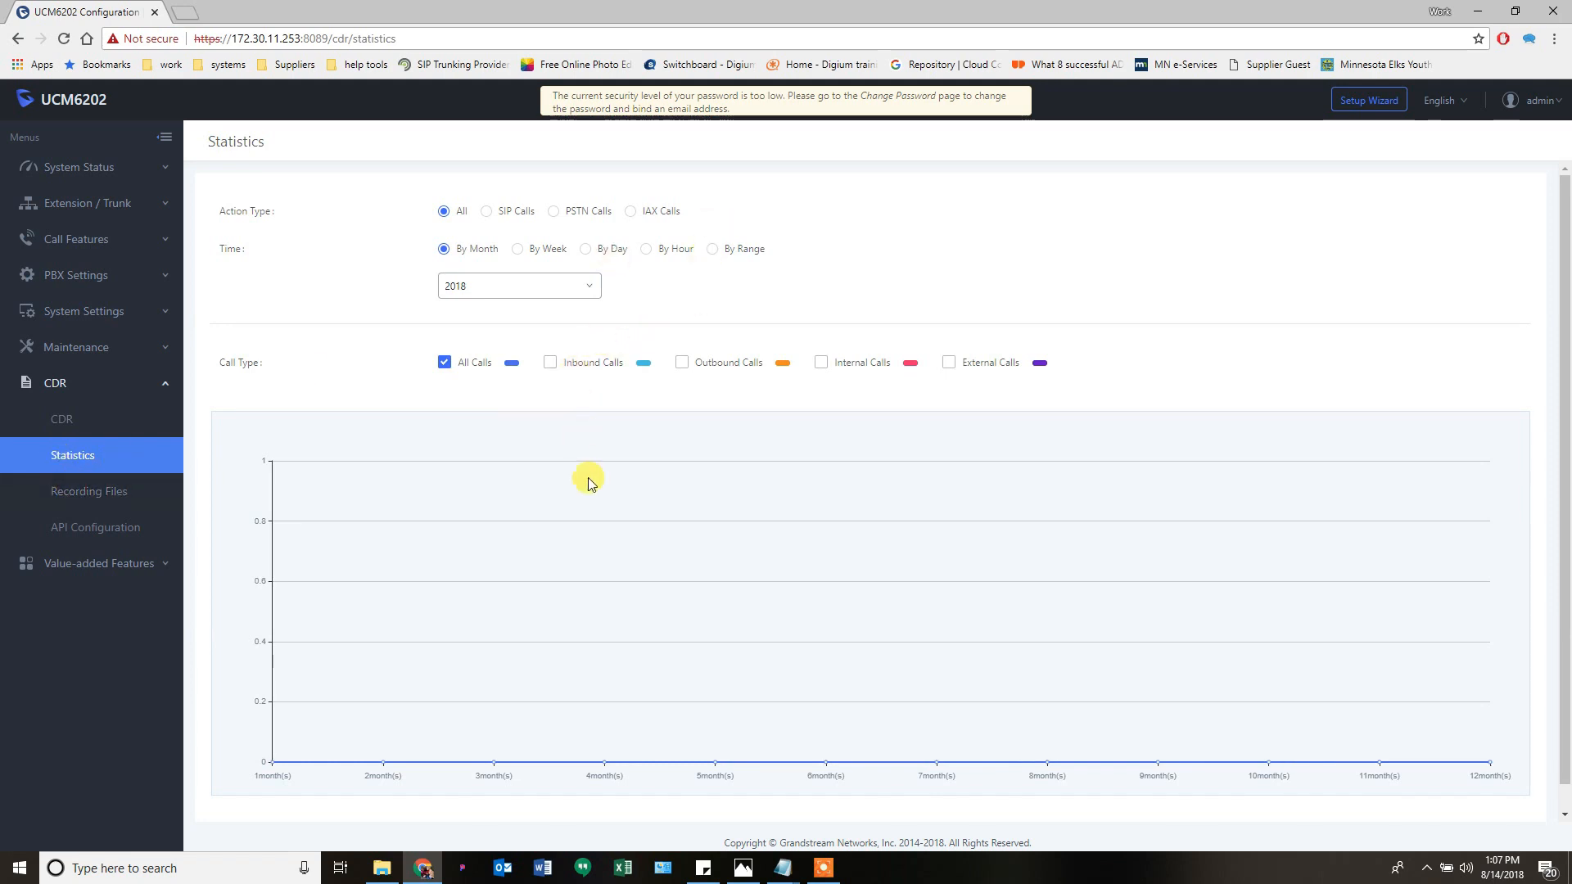
scroll(631, 498, down, 1)
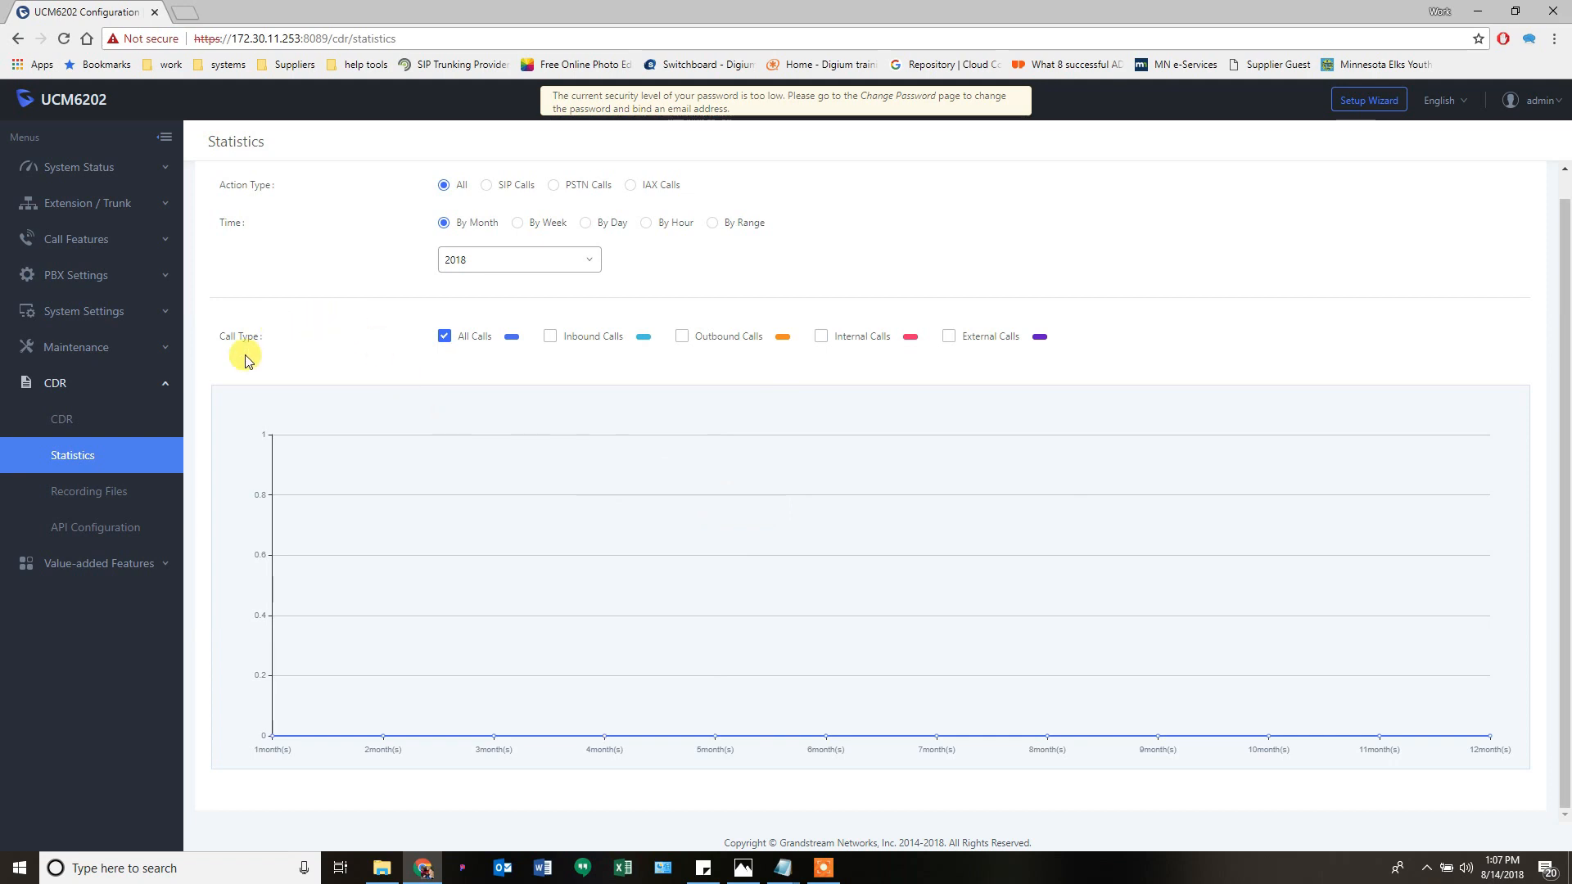
click(84, 495)
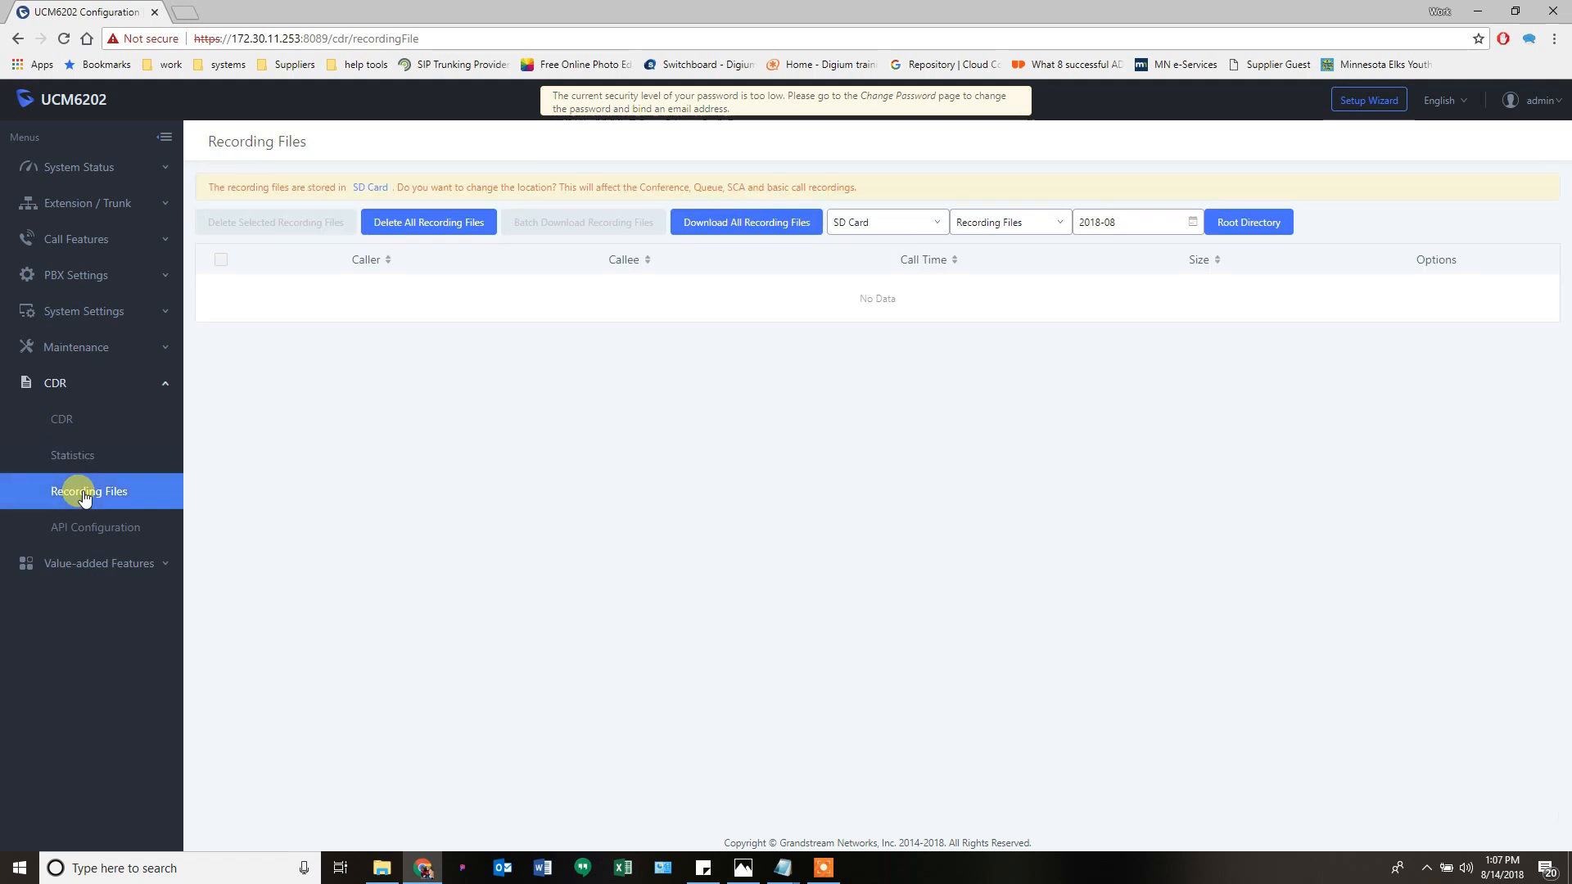
click(71, 422)
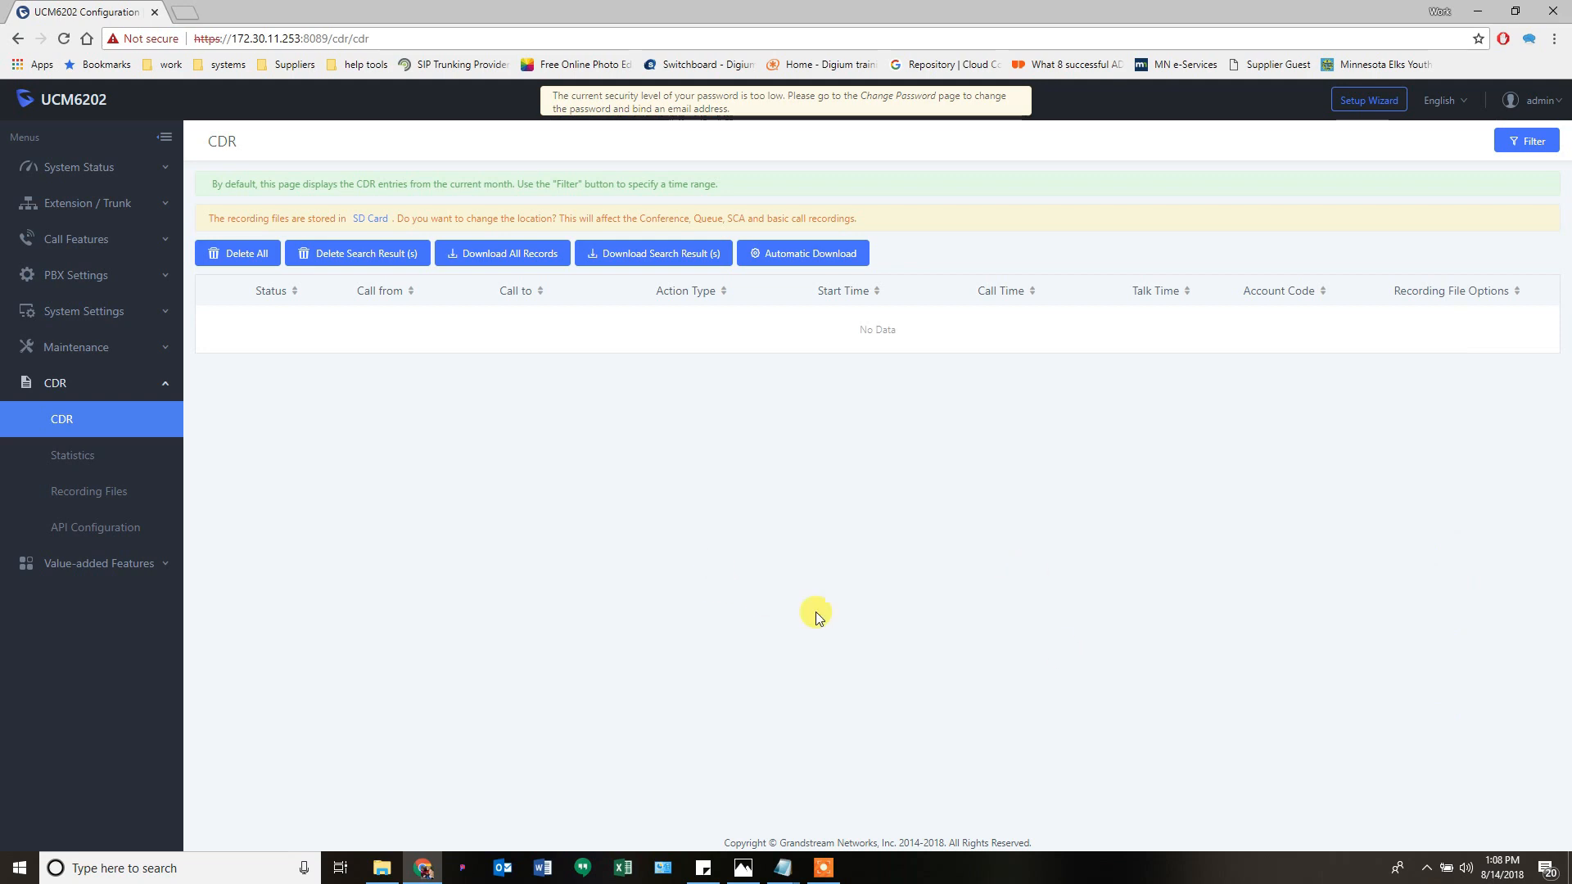
click(96, 500)
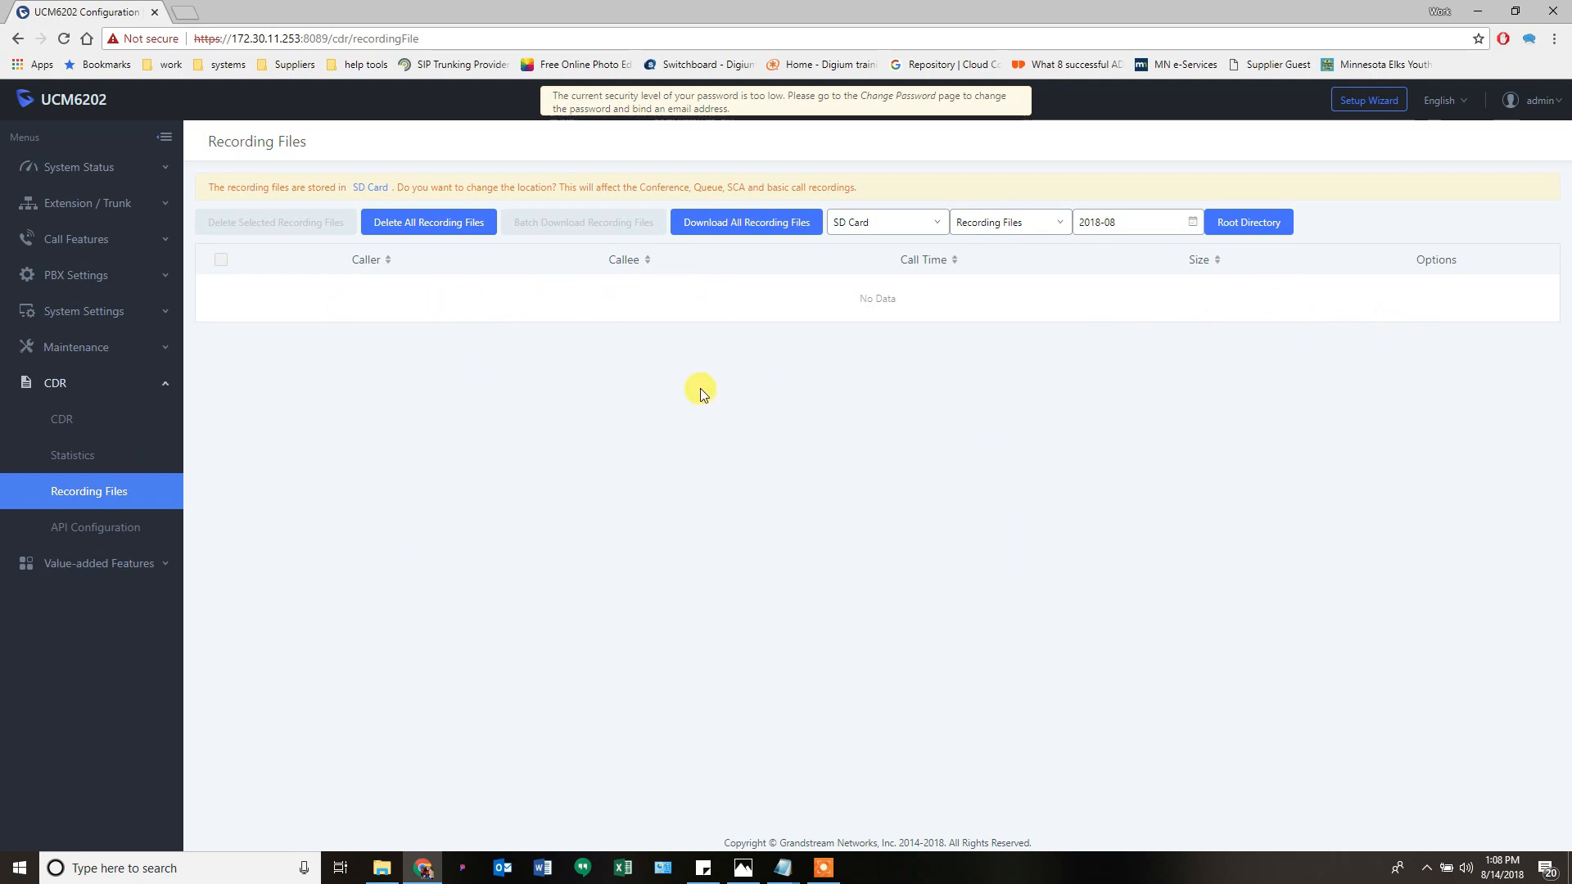
click(93, 542)
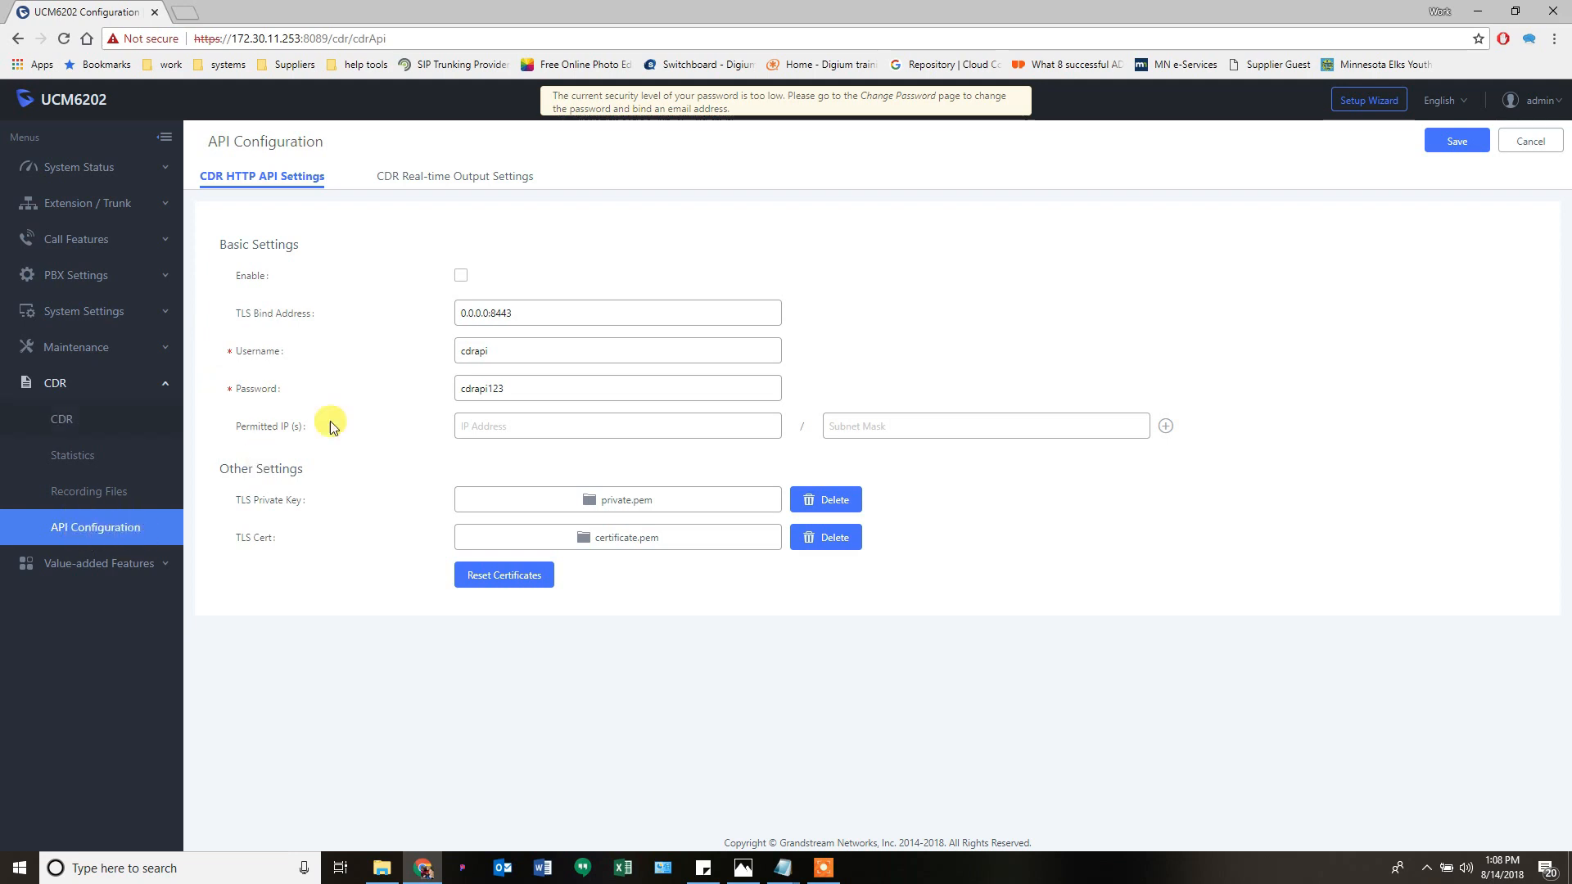
- Expand Value-added Features and view the empty Zero Config device list
click(90, 565)
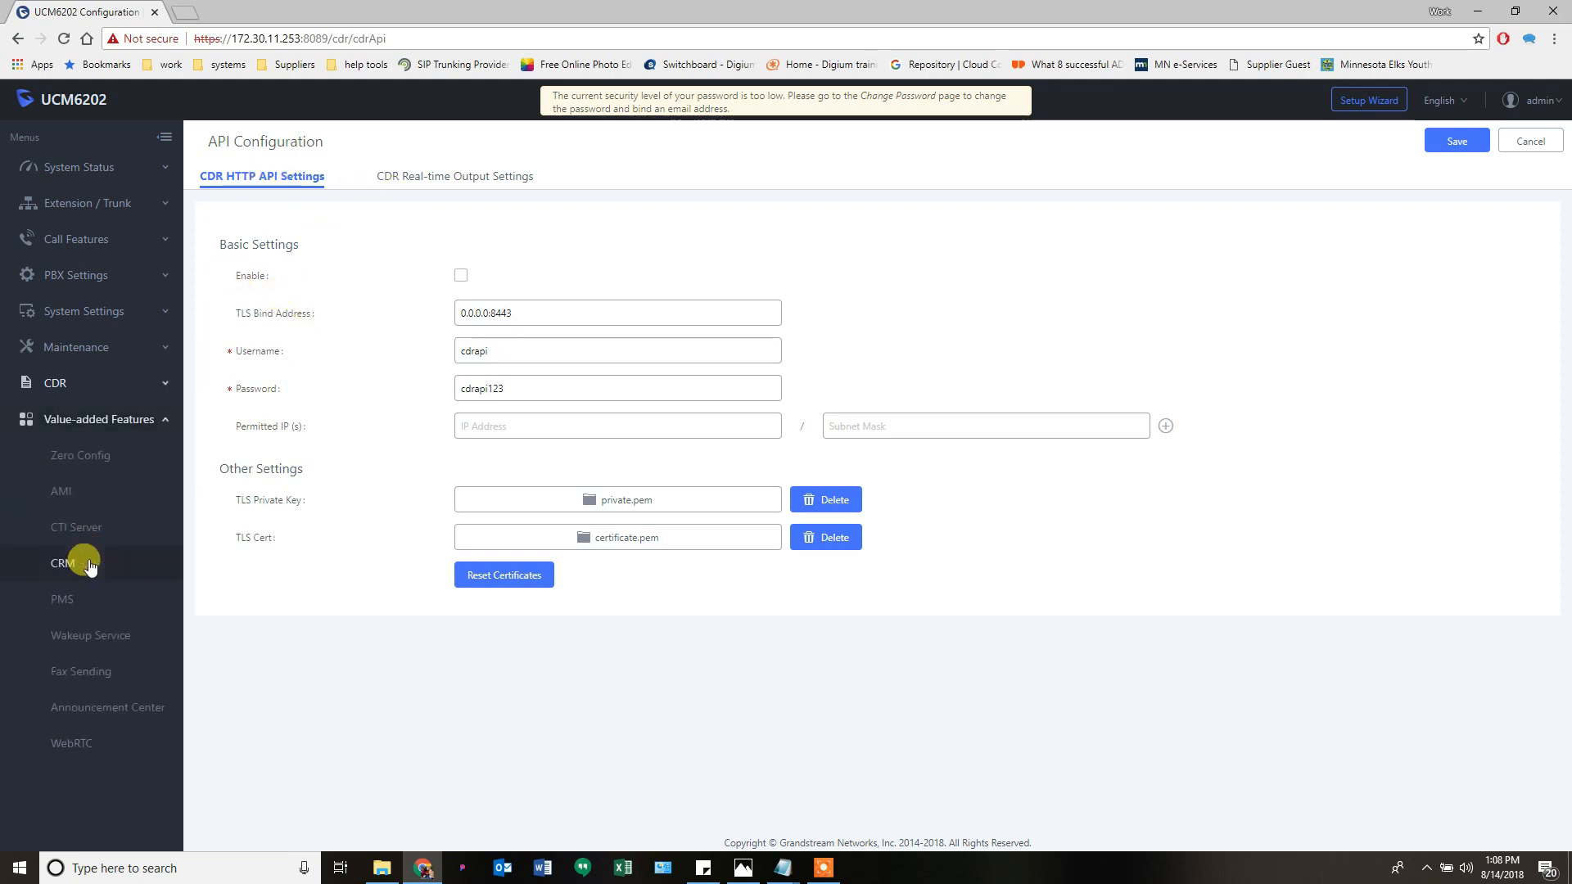
click(90, 461)
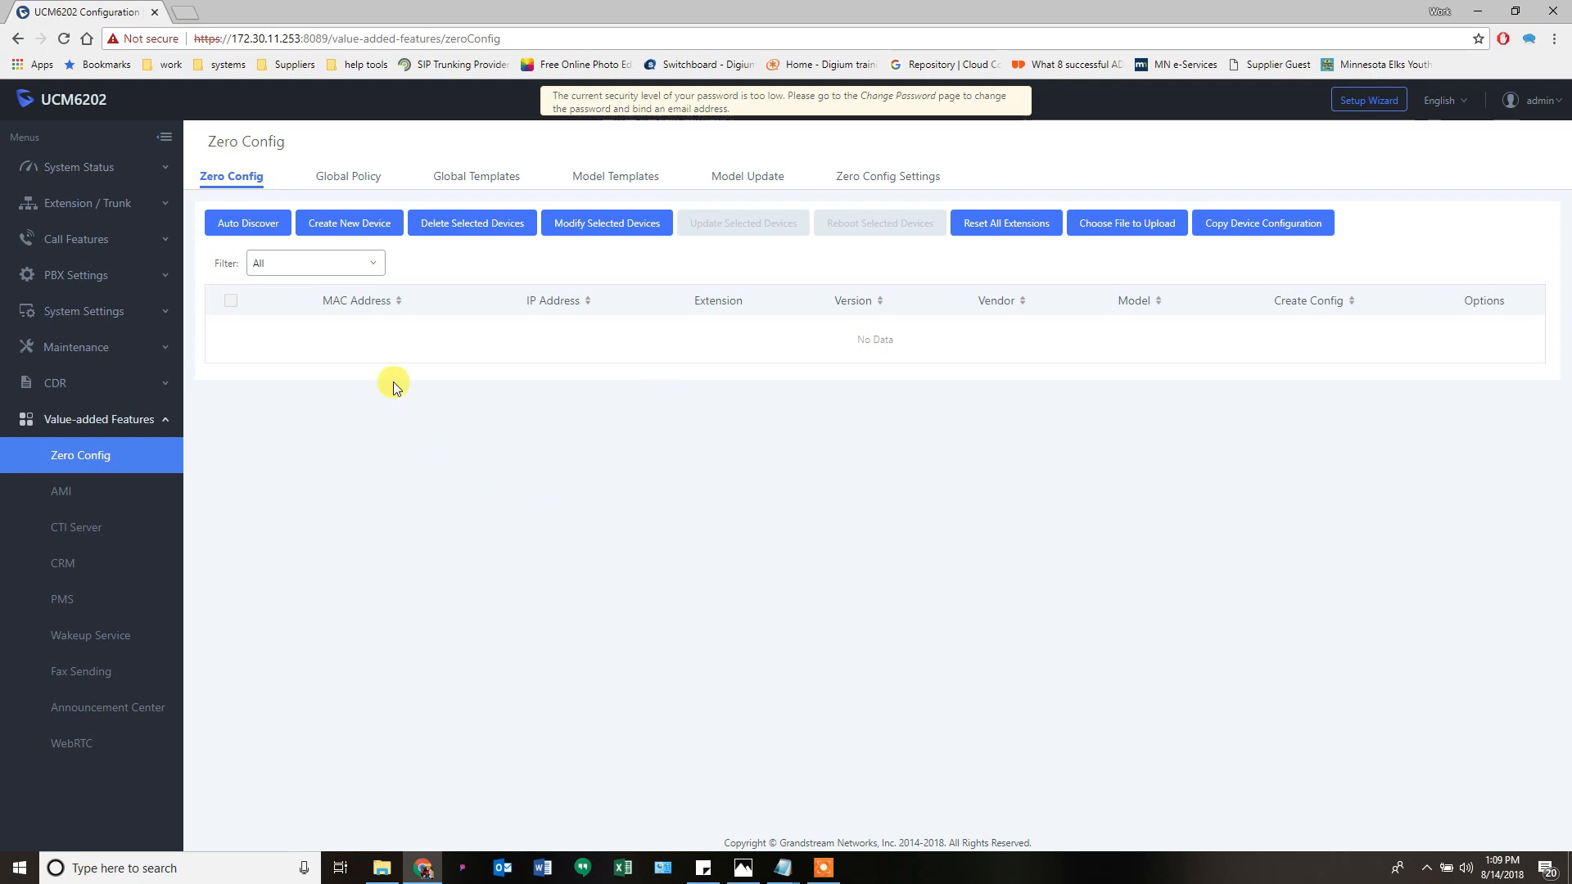
- Review the empty AMI user list and the CTI Server settings with port 8888
click(75, 493)
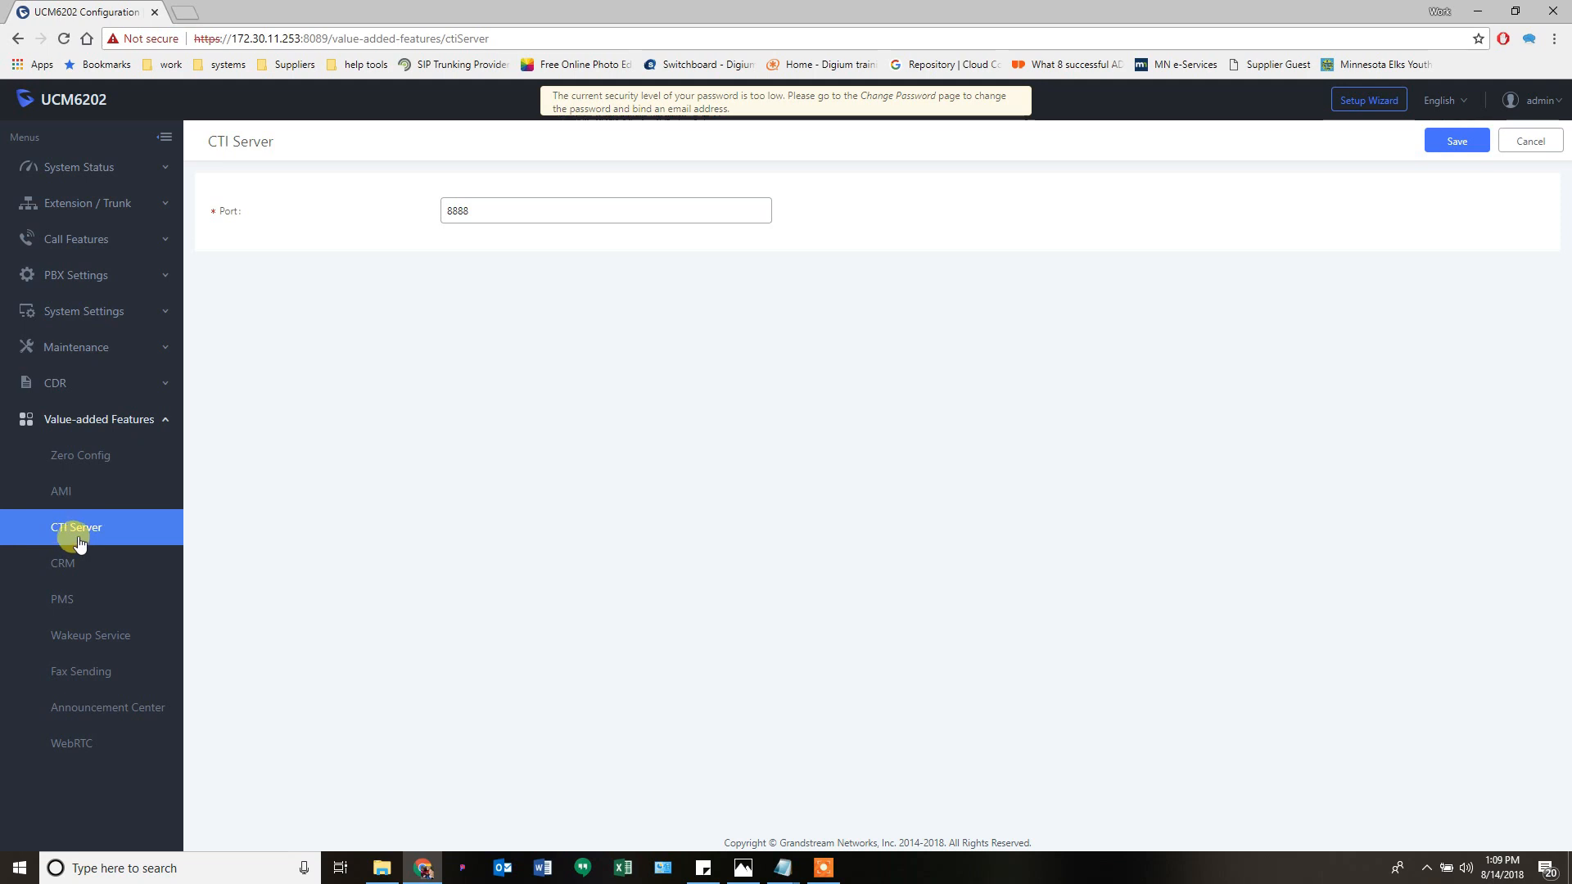
- Check the CRM settings, leaving the CRM System set to Disabled
click(72, 567)
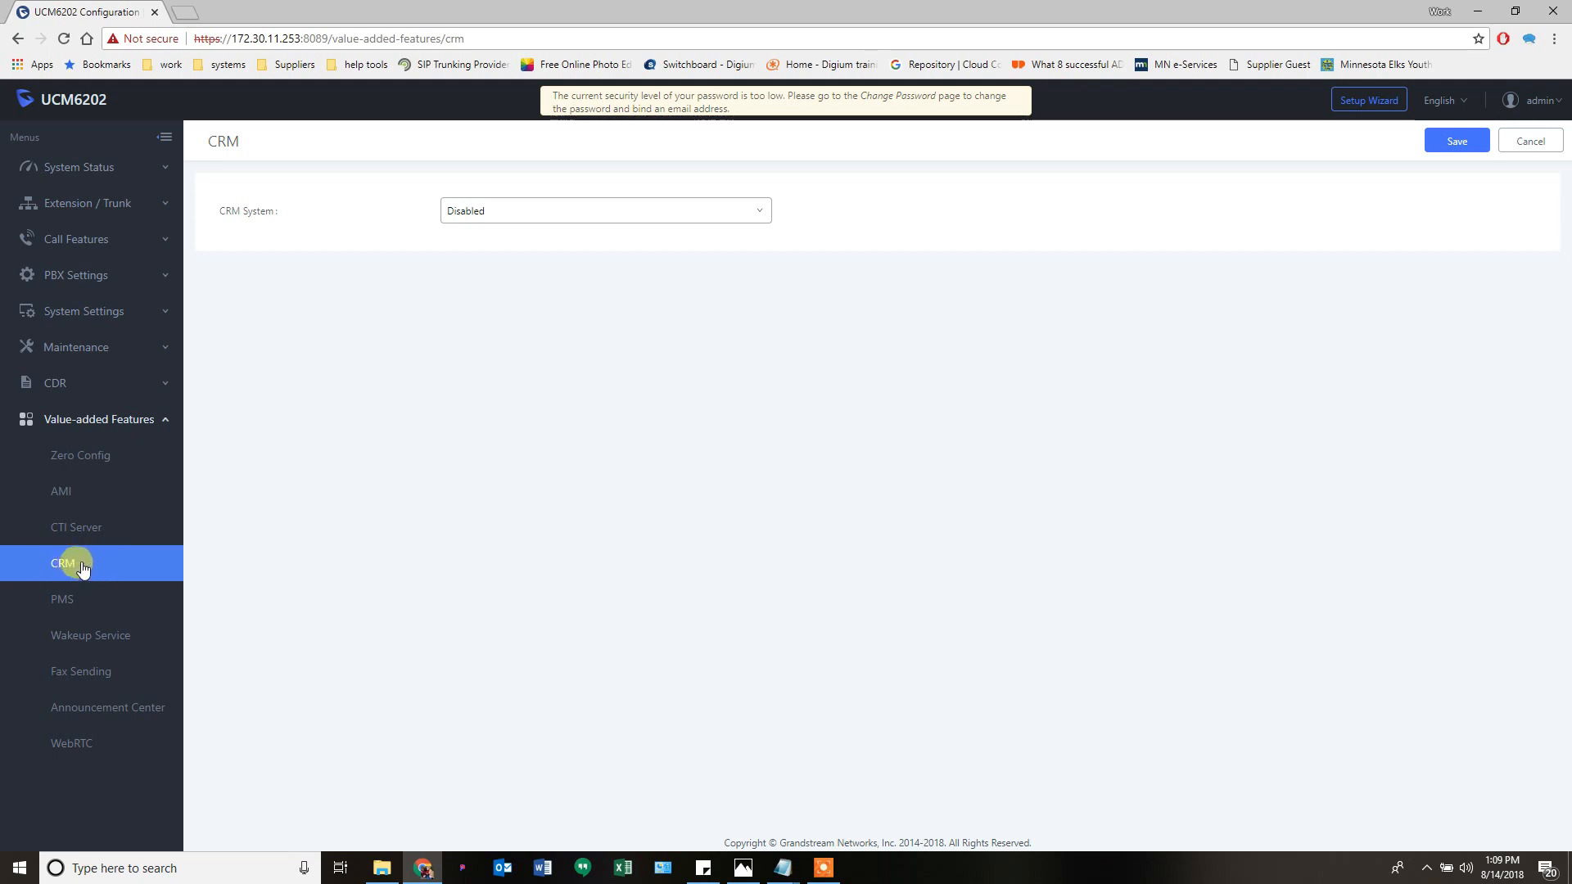
click(488, 216)
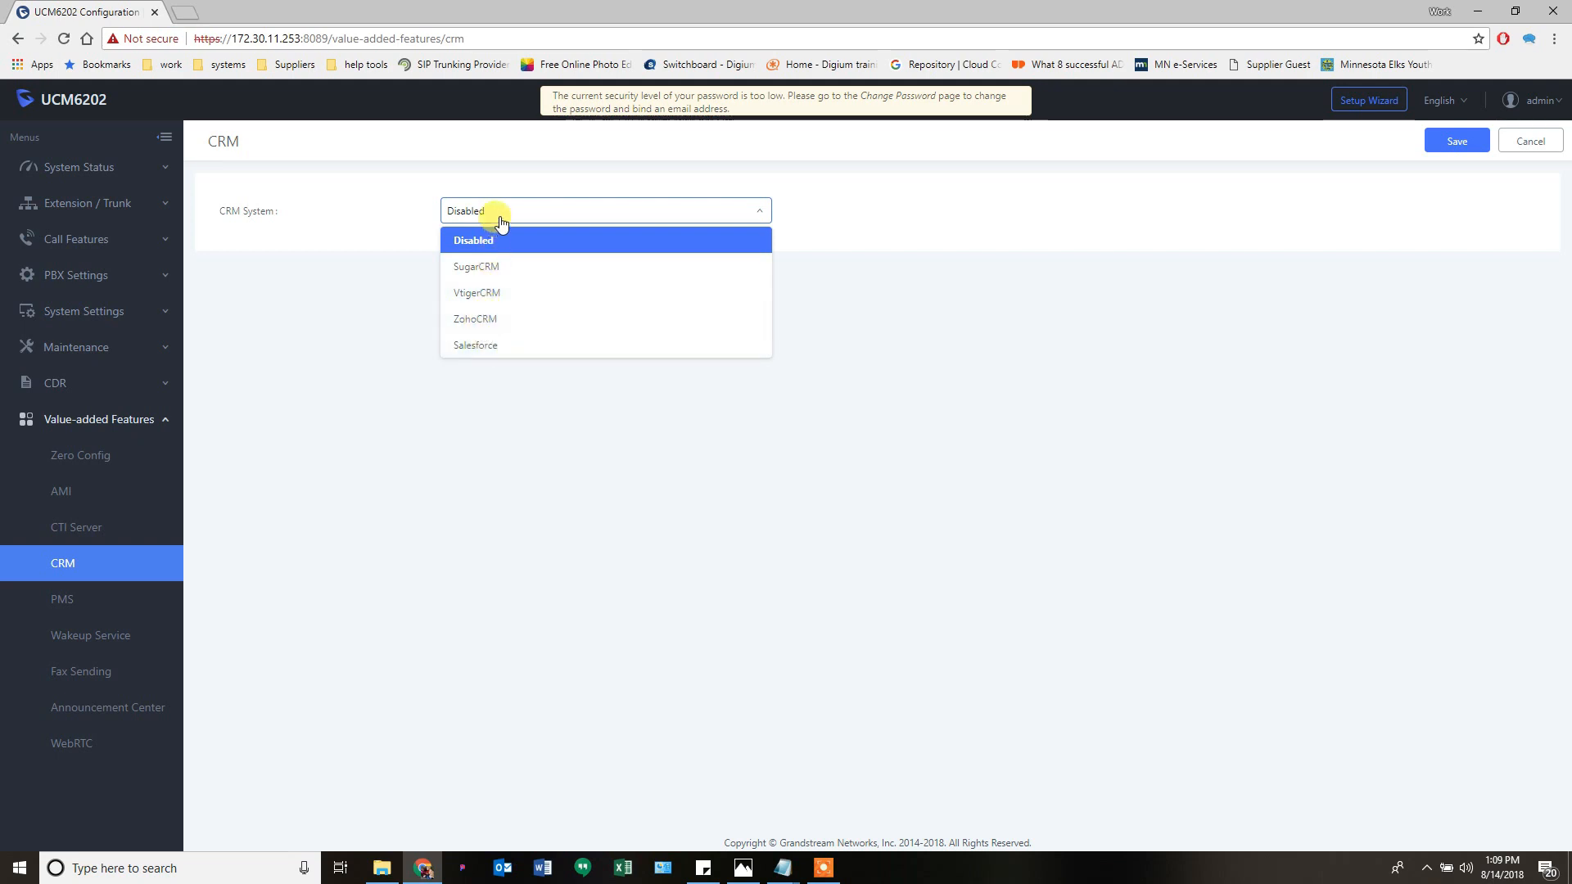
click(456, 241)
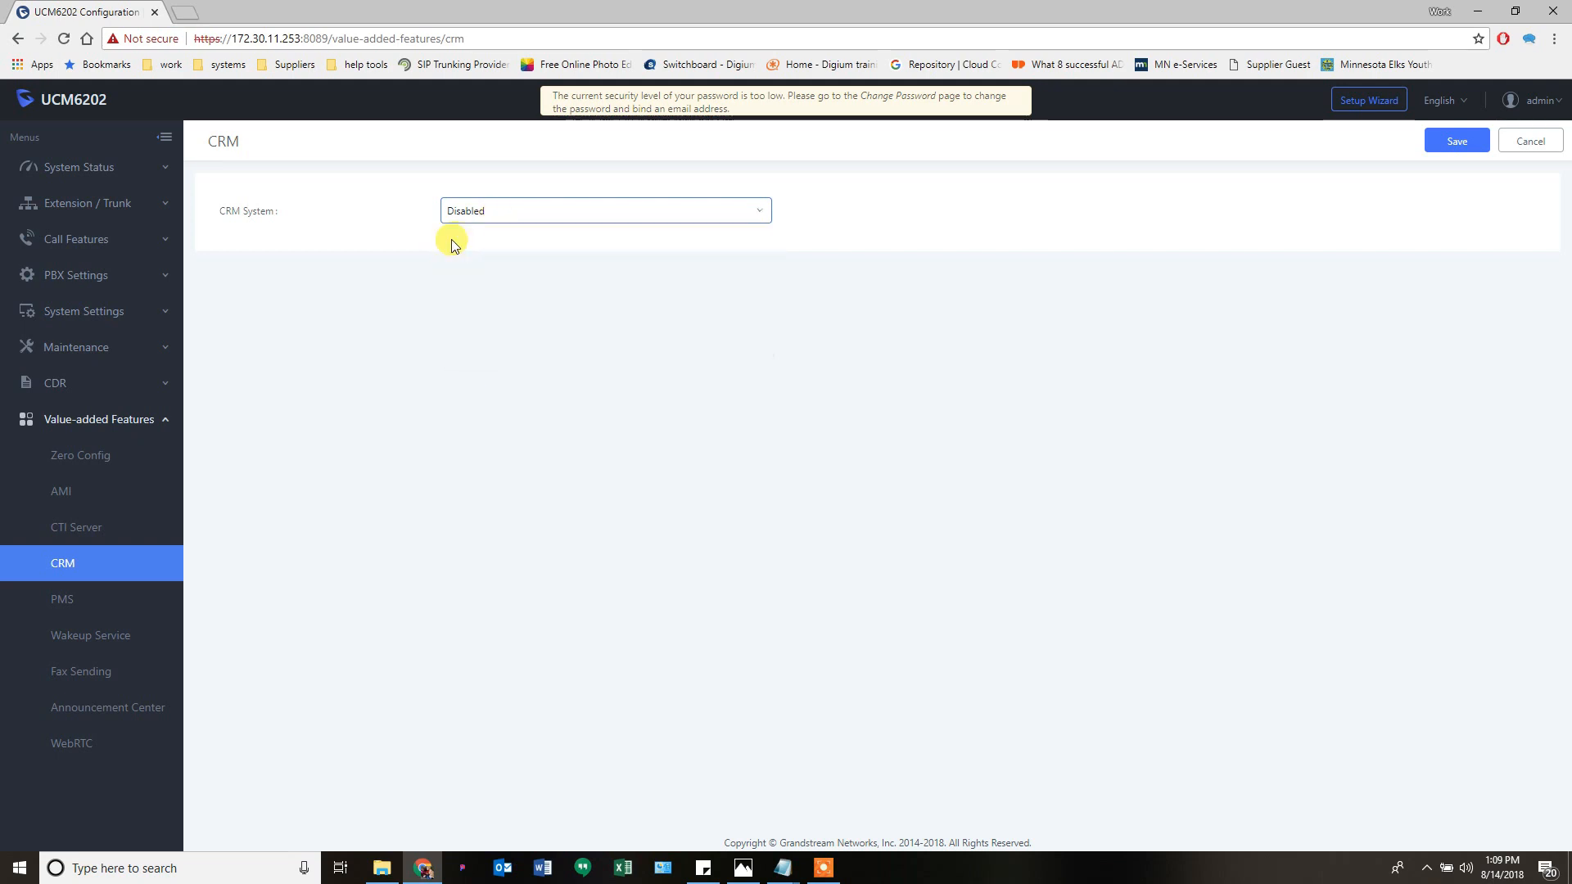
- Look over the PMS settings, the empty Wakeup Service list, and the Fax Sending page
click(65, 601)
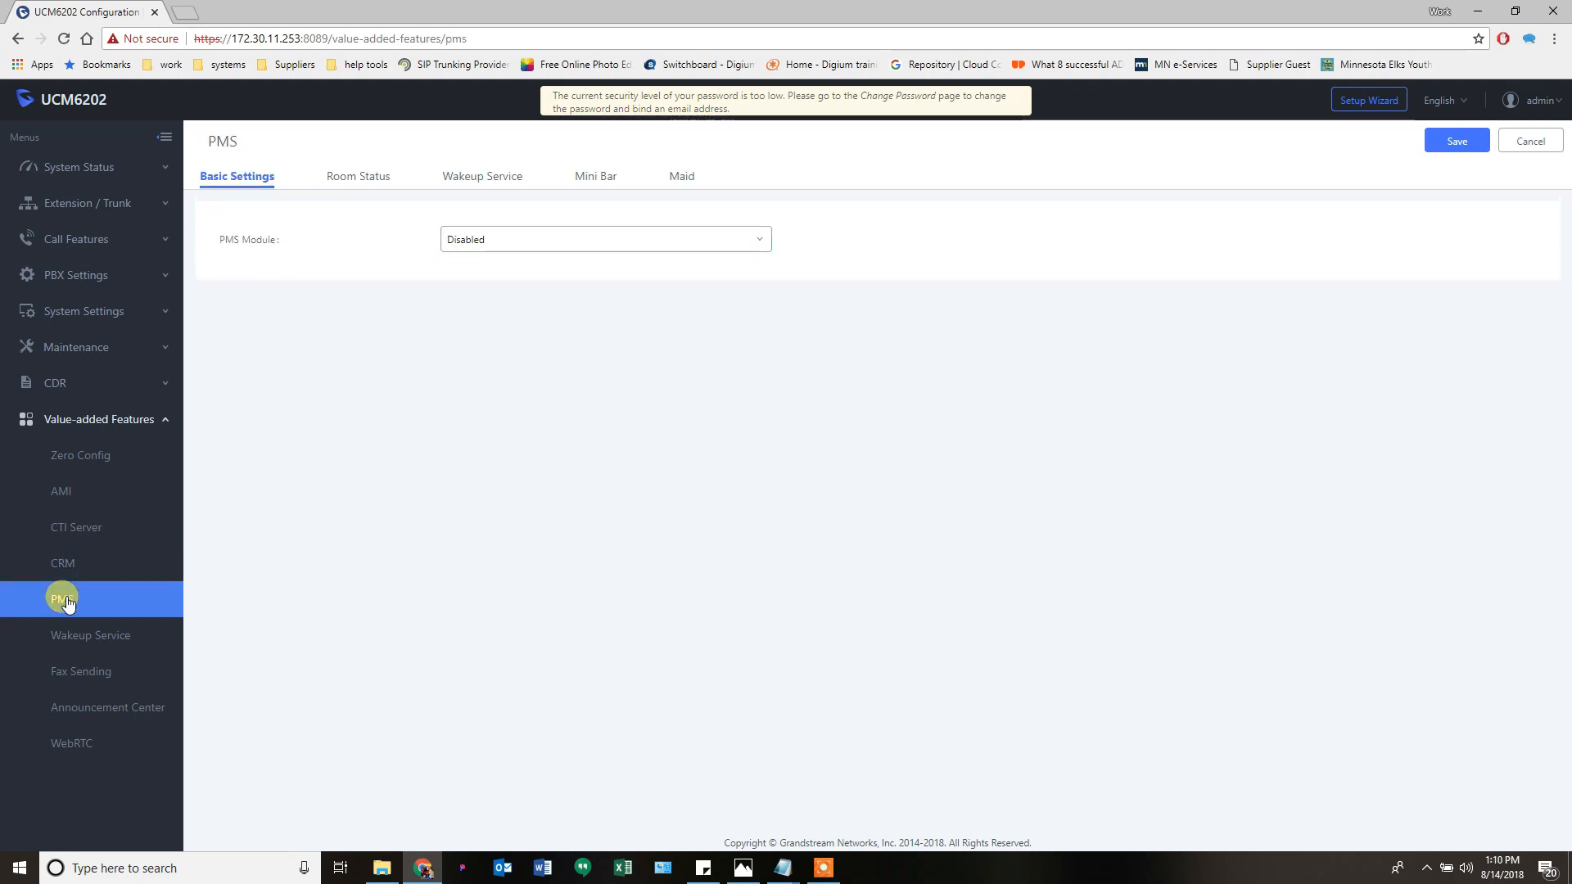
click(102, 634)
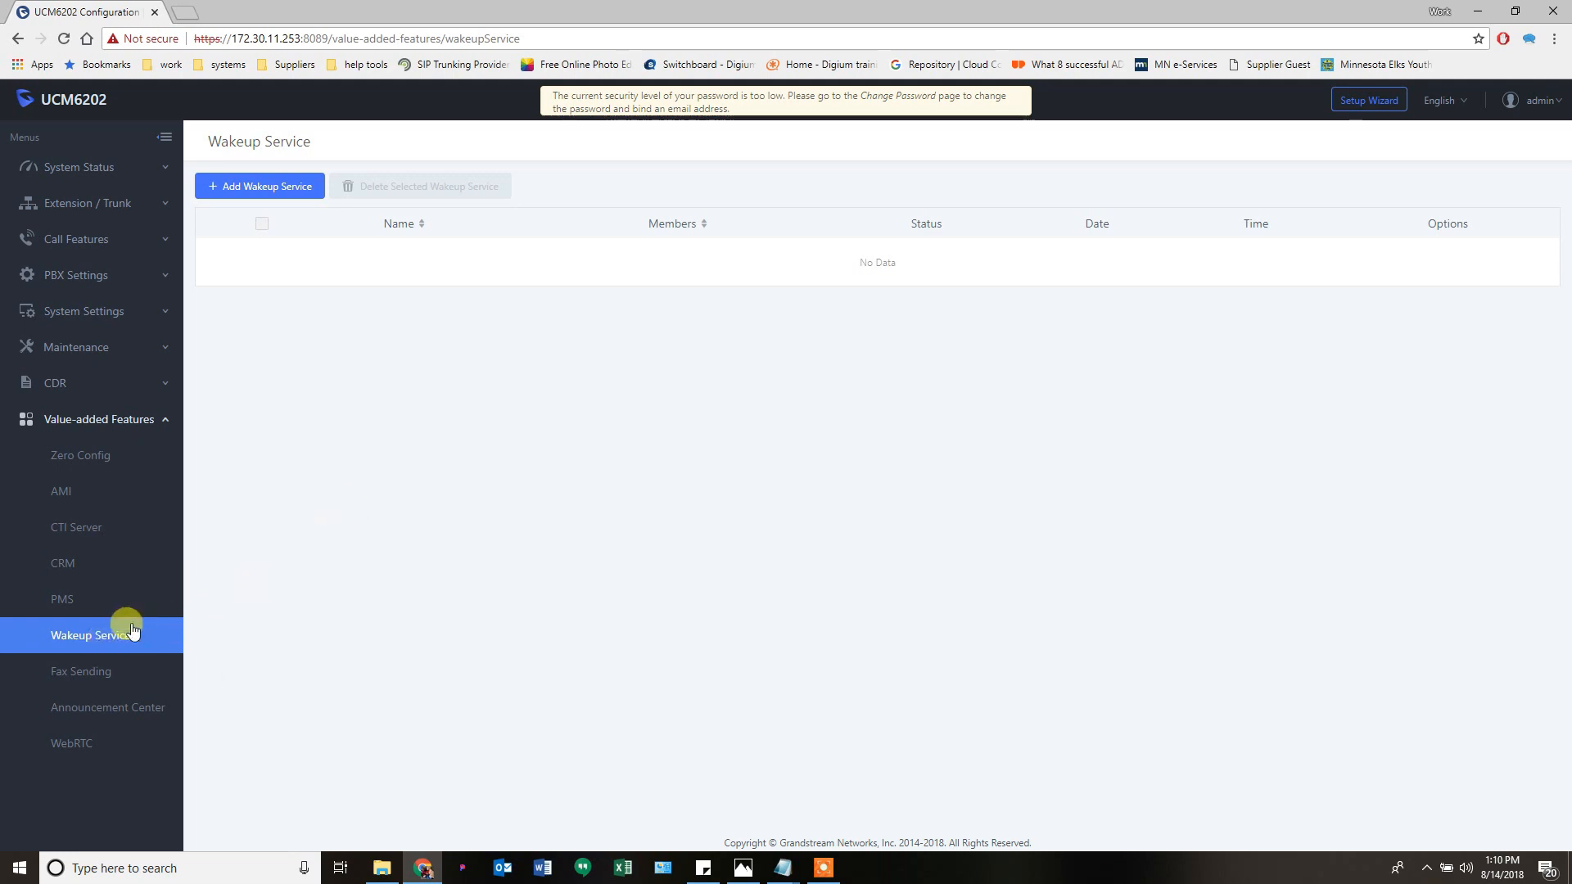
click(79, 680)
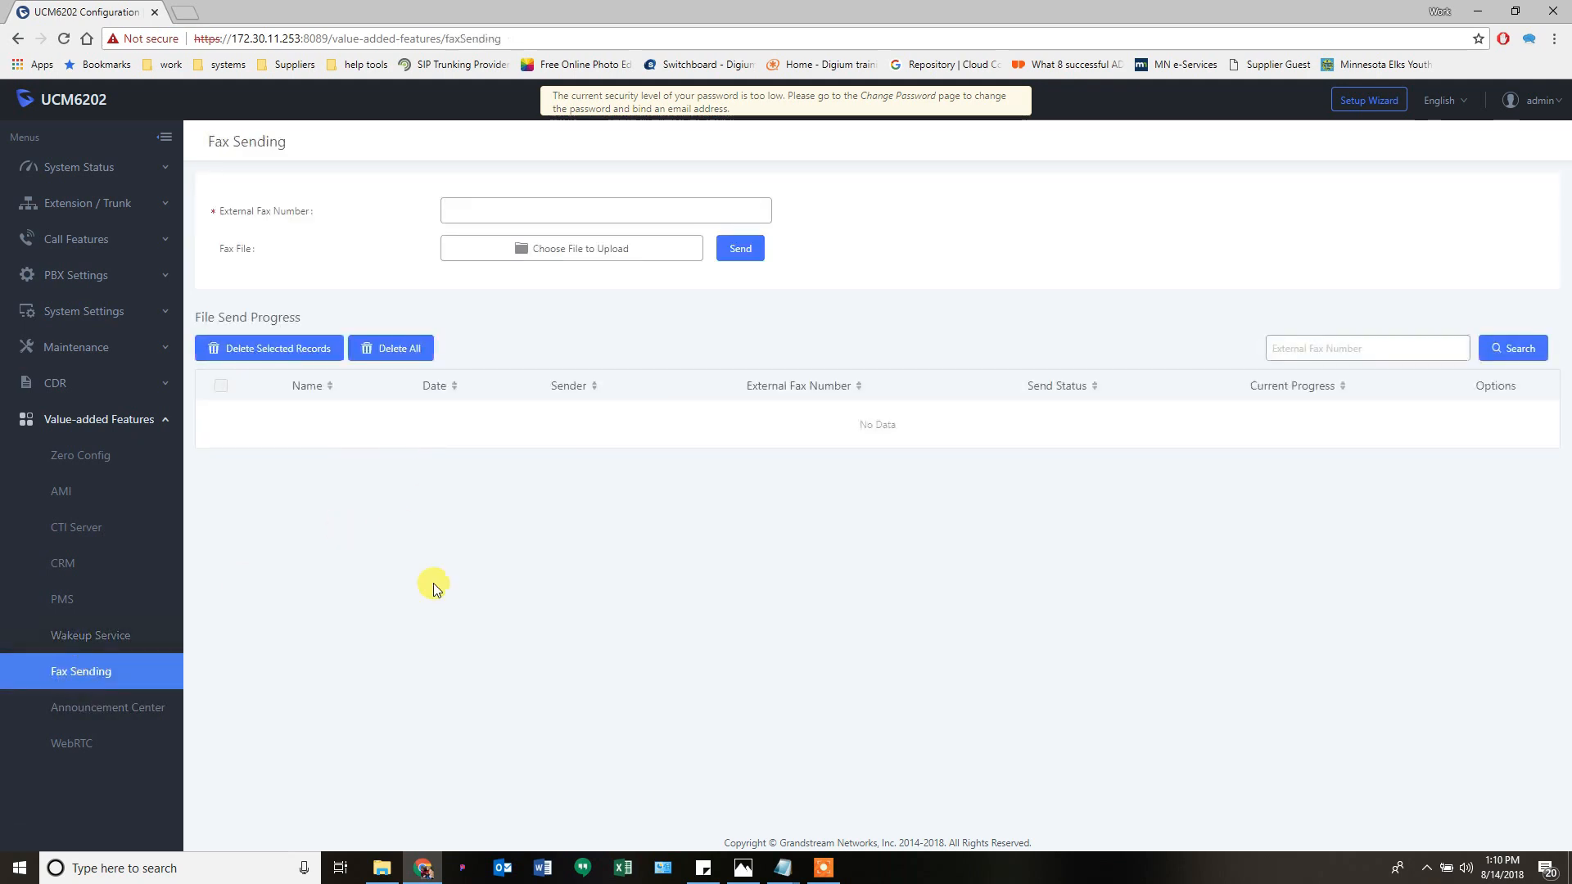
- Try faxing an external fax number with no file attached, then view the empty Announcement Center
click(514, 213)
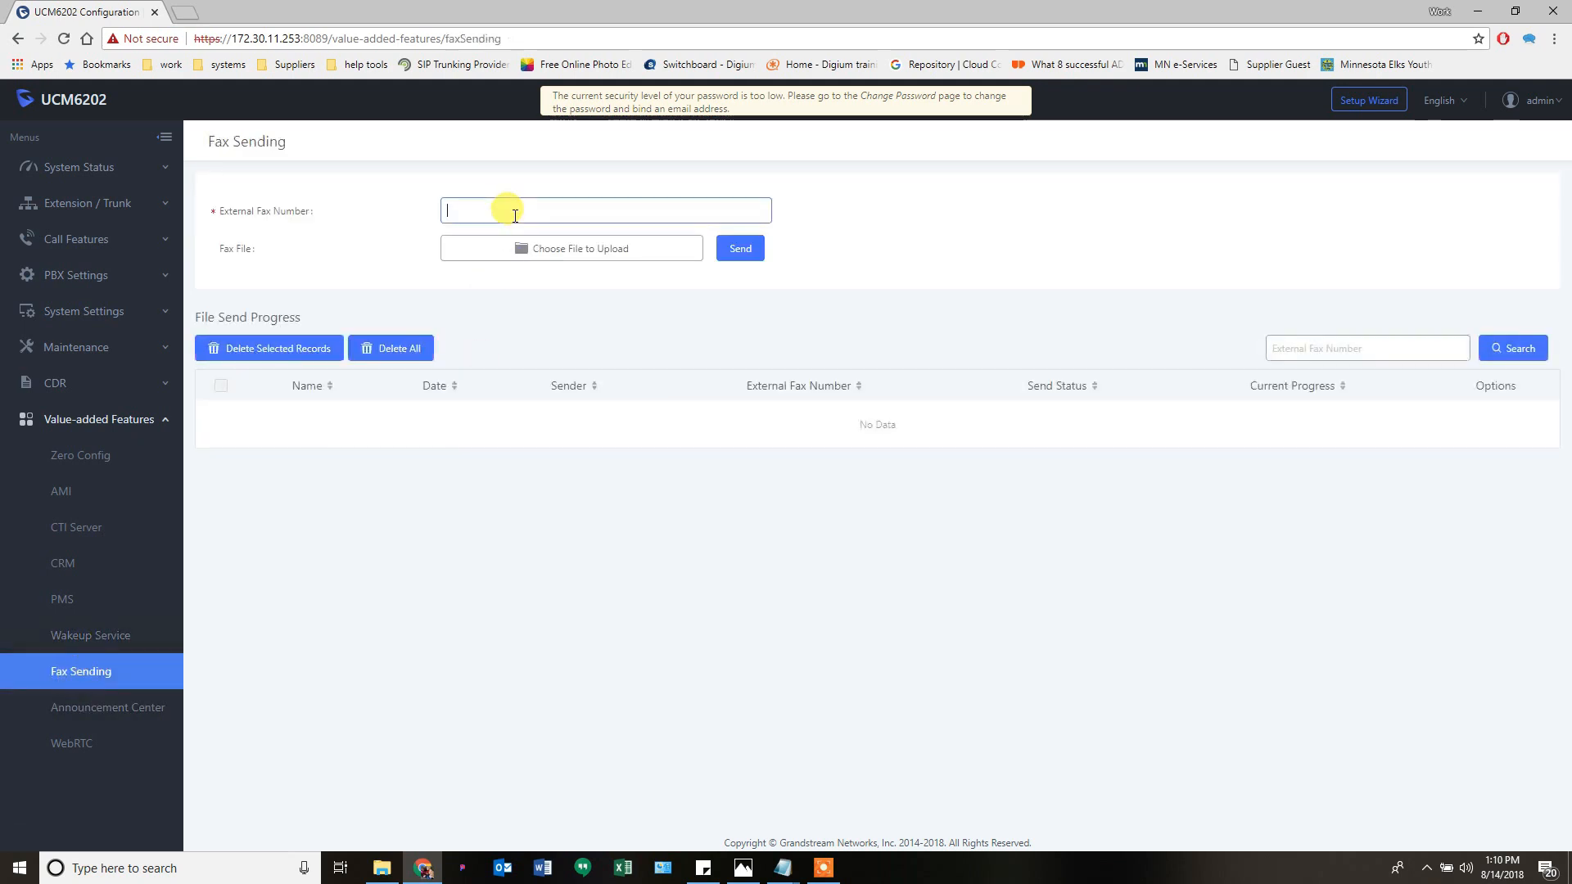
text(5551212)
click(586, 249)
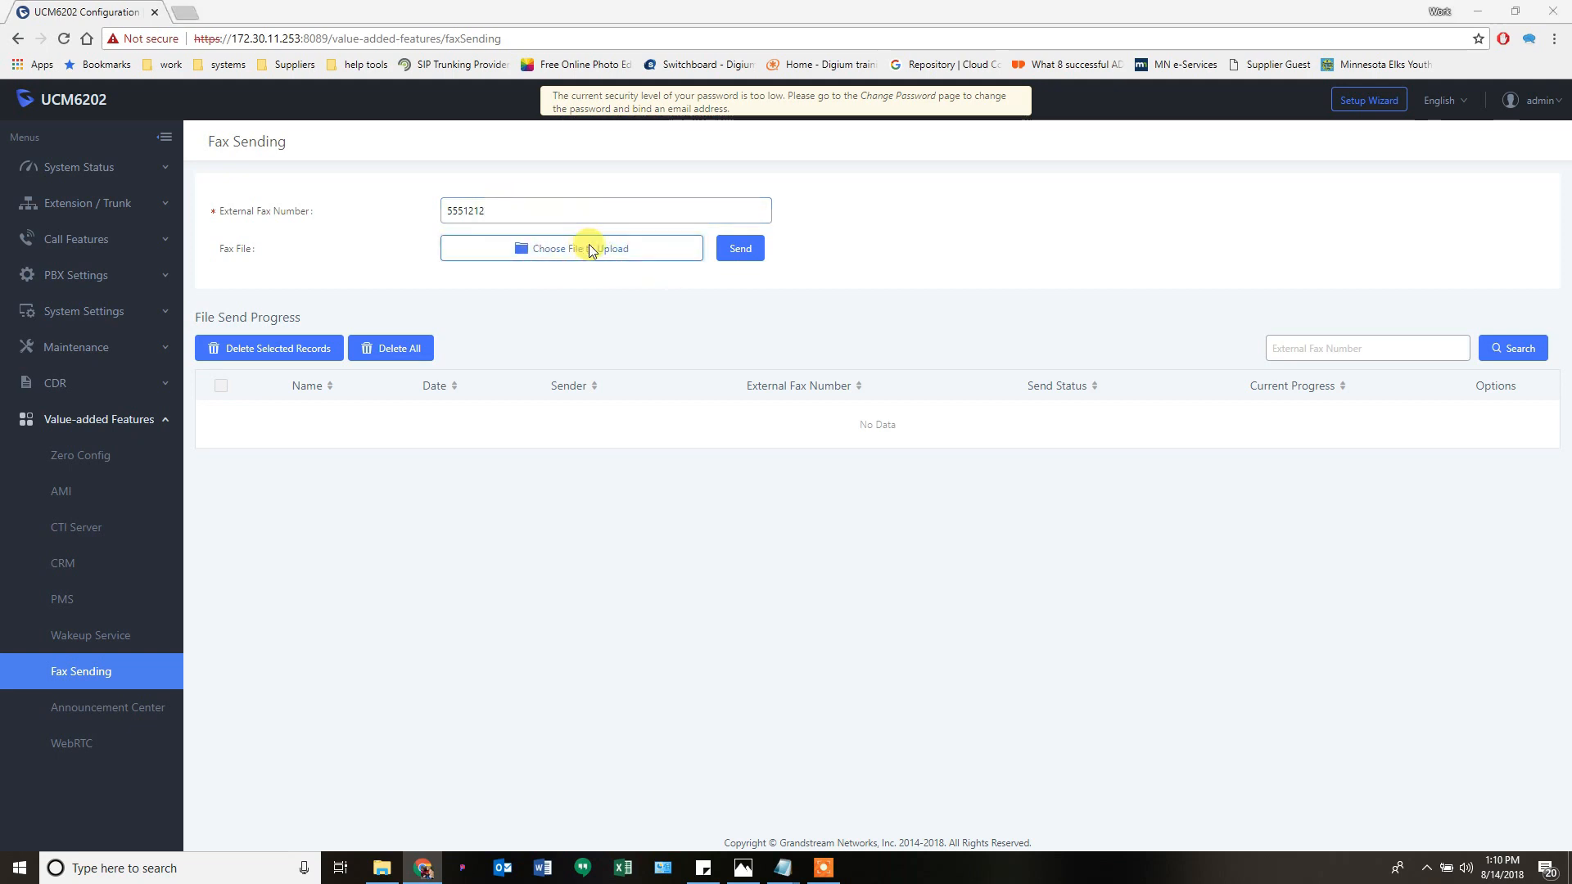
click(716, 419)
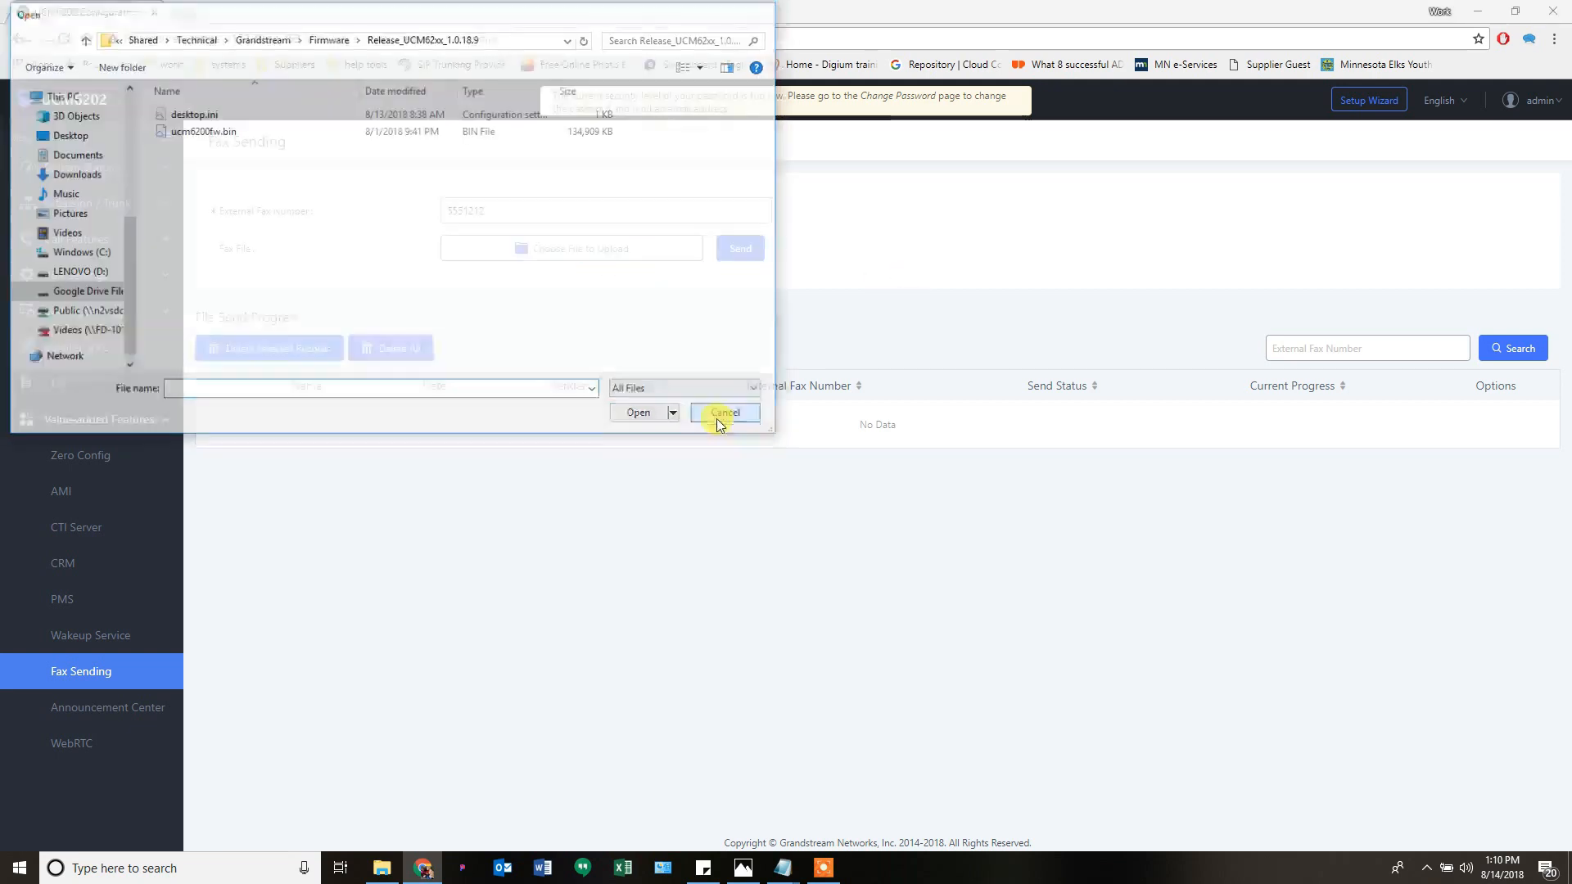
click(742, 253)
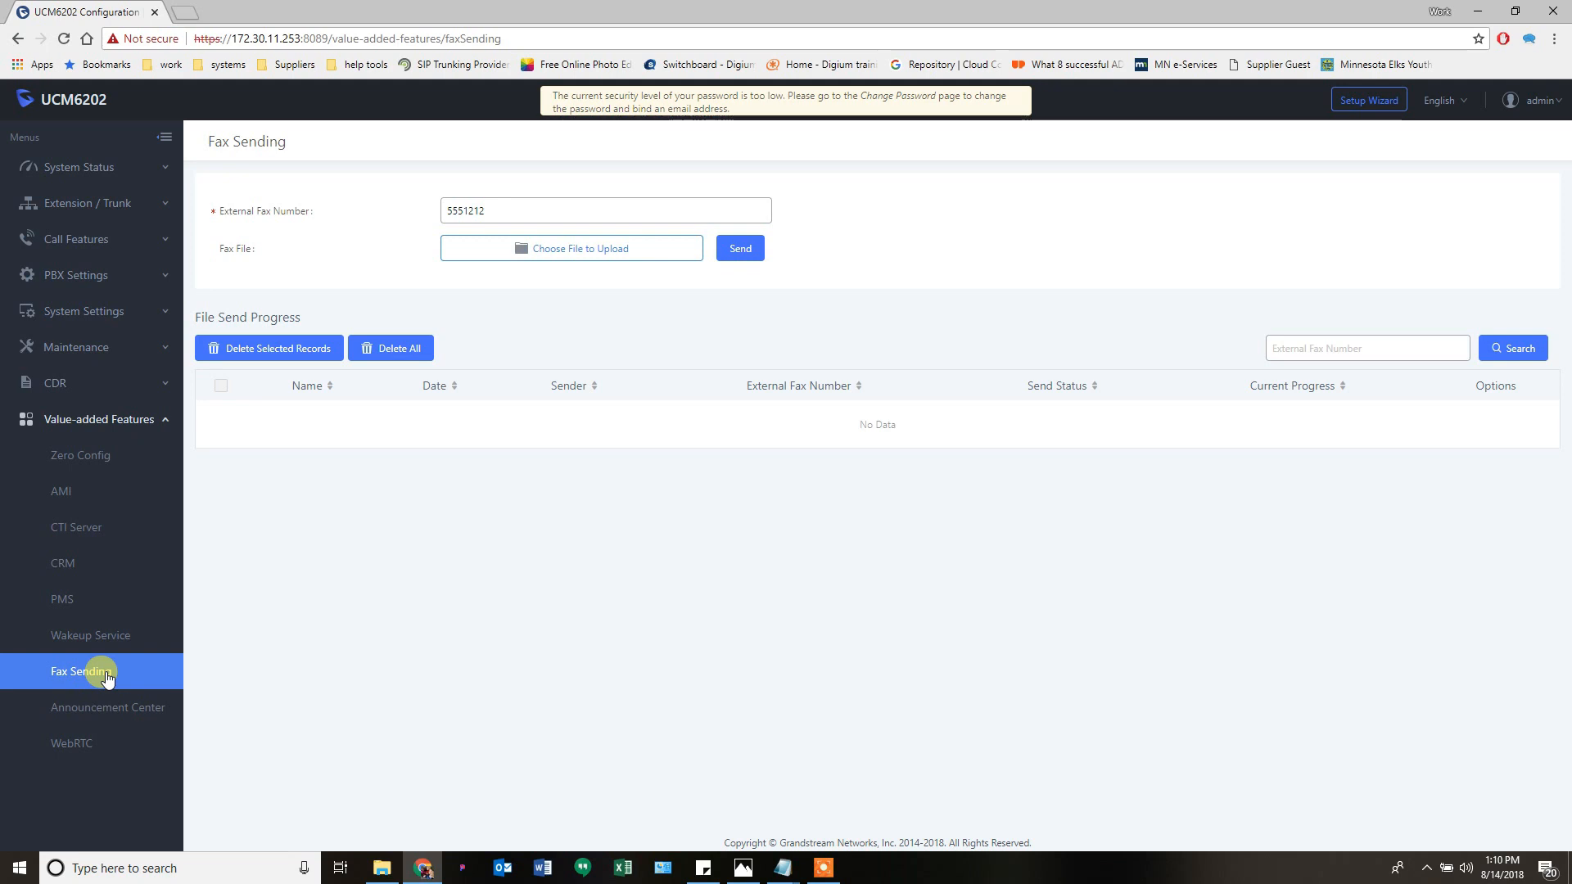
click(99, 711)
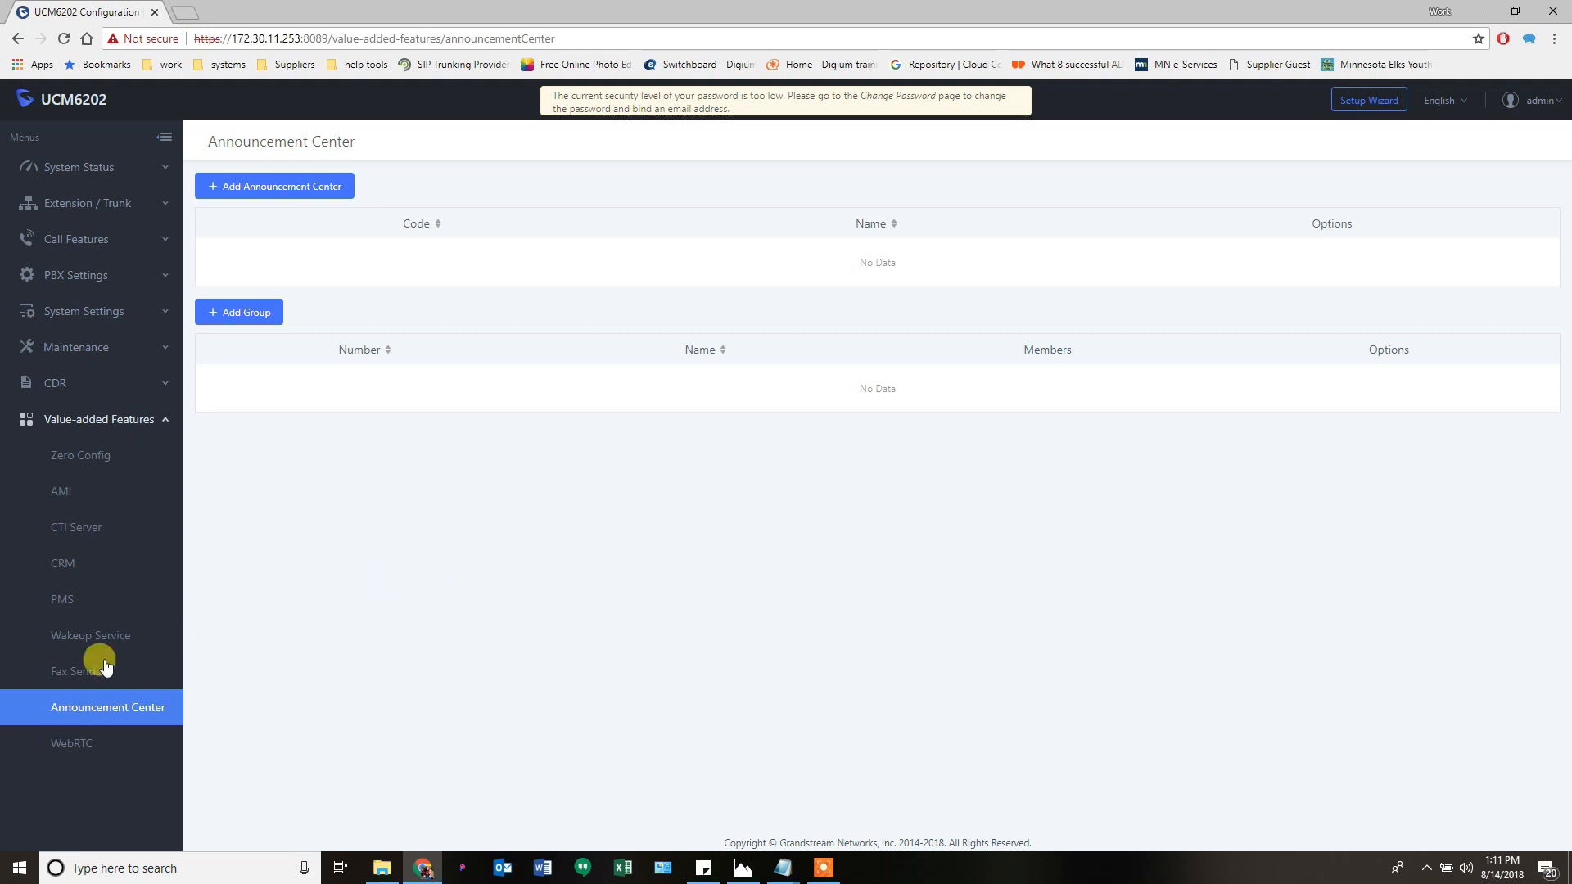
- View the WebRTC page with WebRTC support enabled, then collapse the Value-added Features menu
click(78, 749)
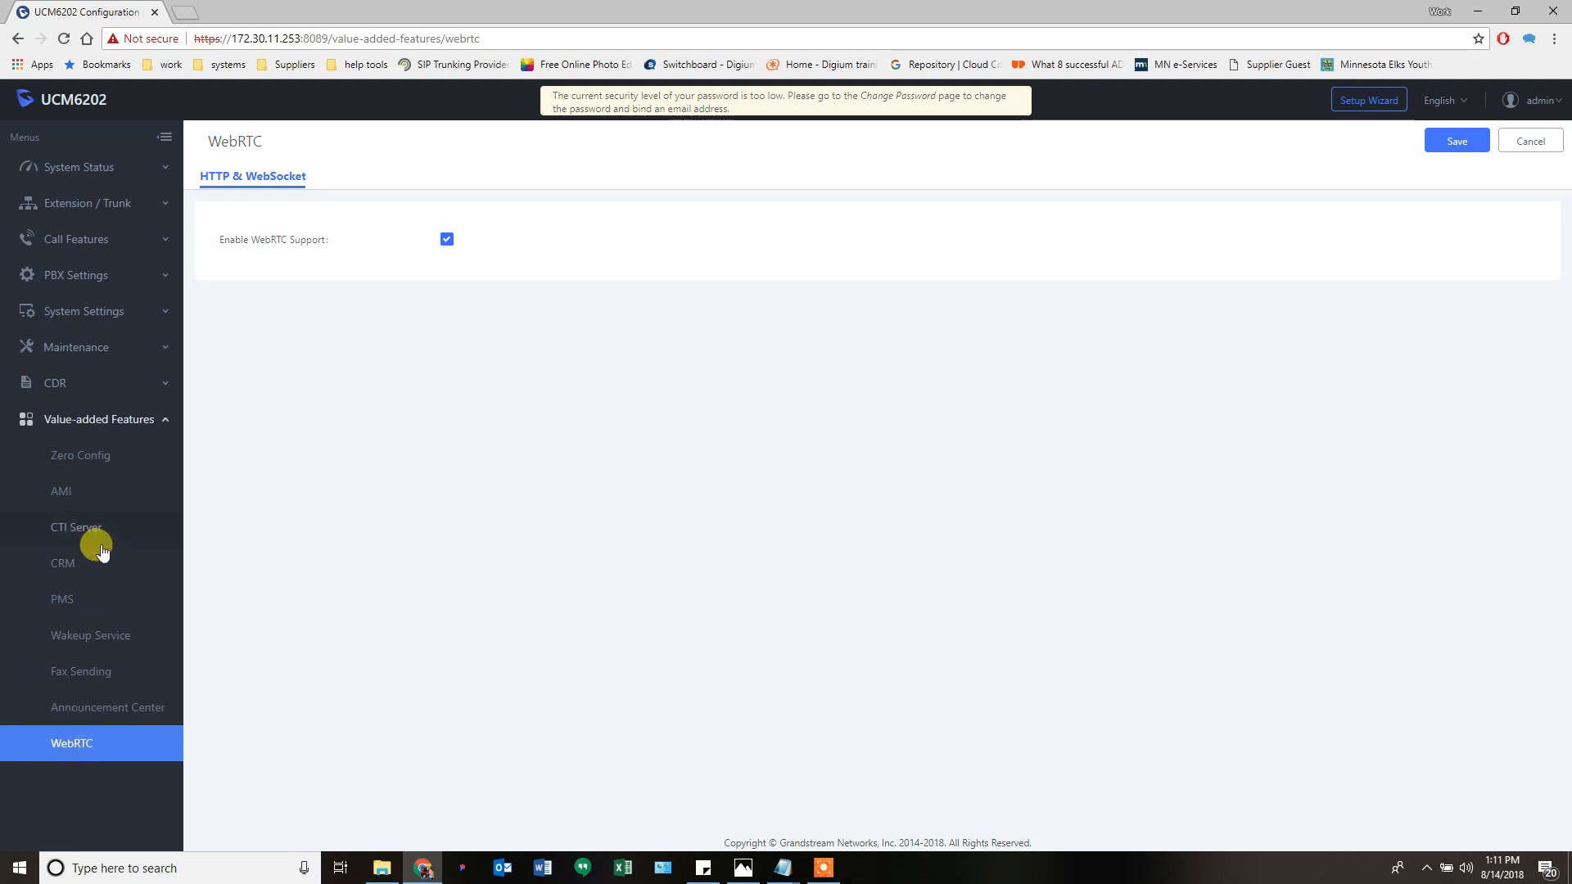
click(90, 421)
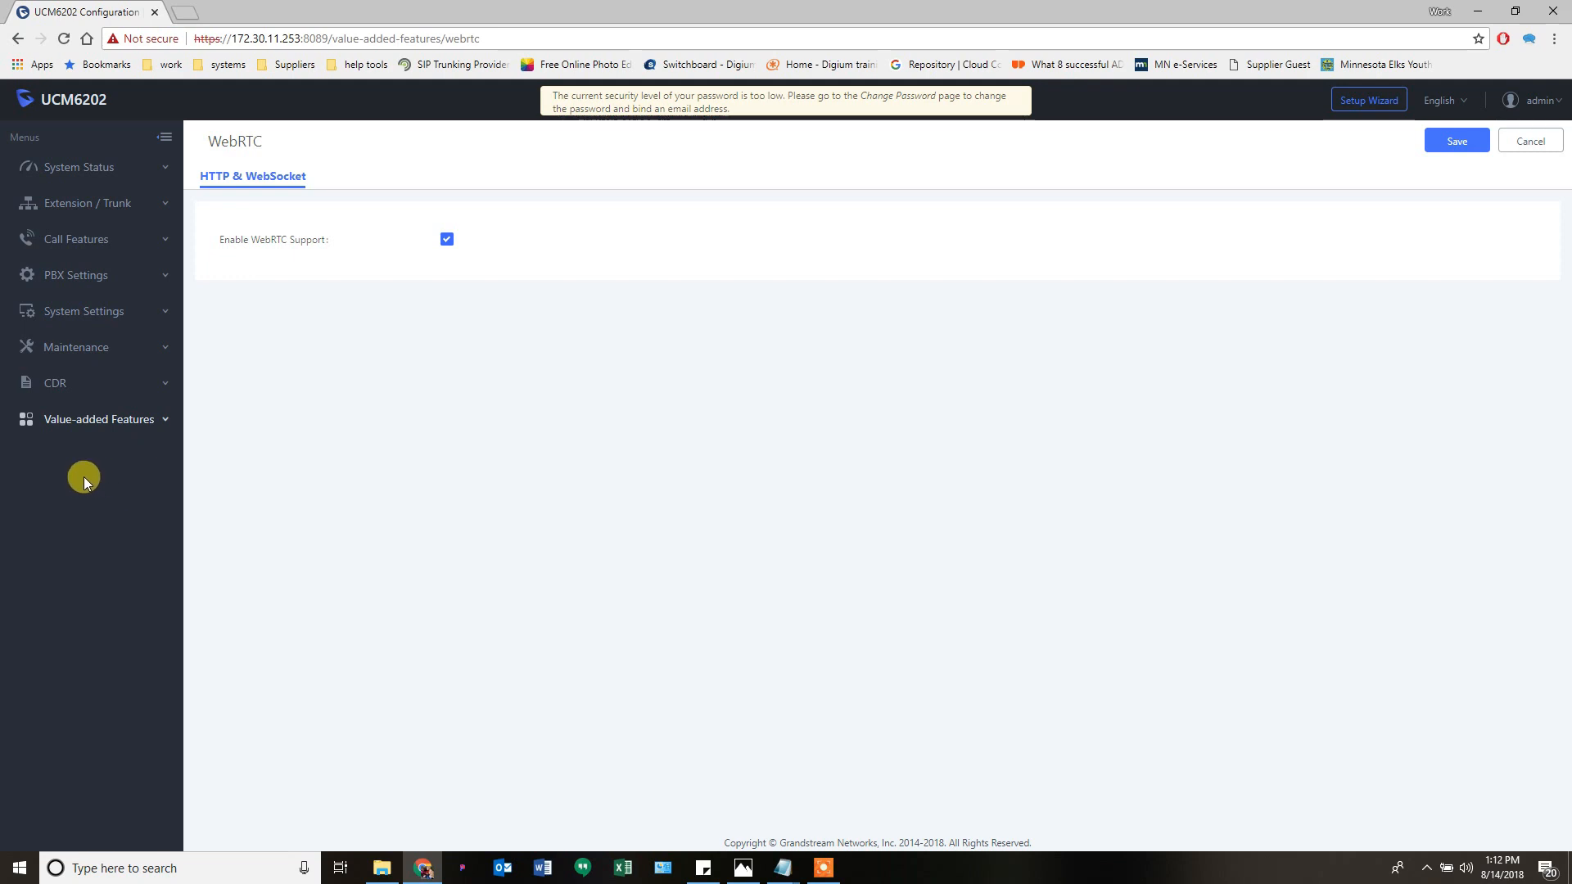
click(821, 871)
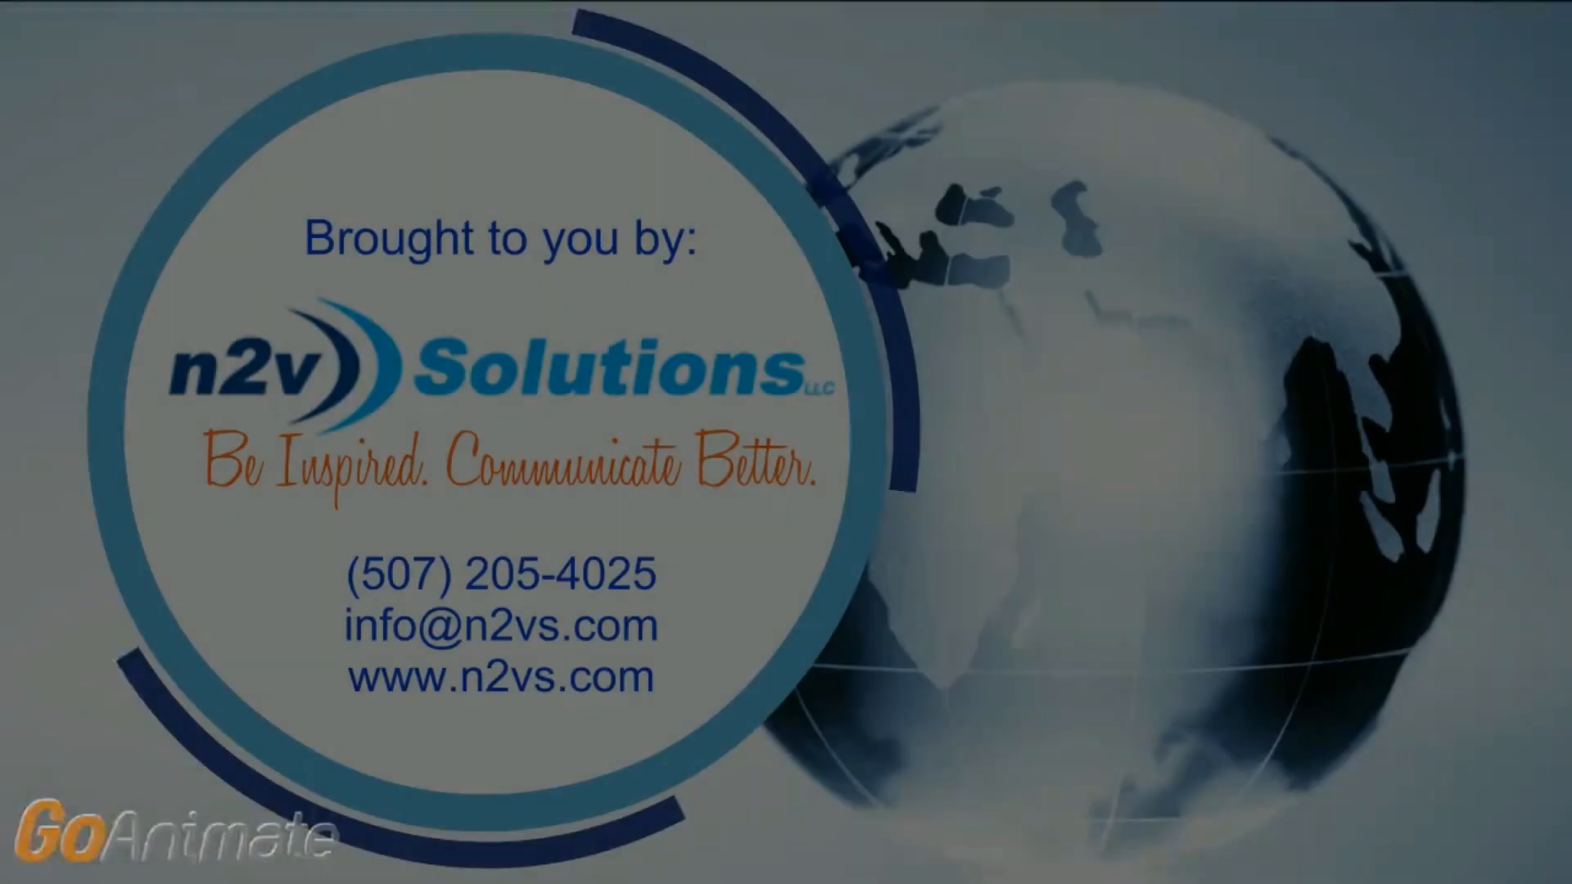